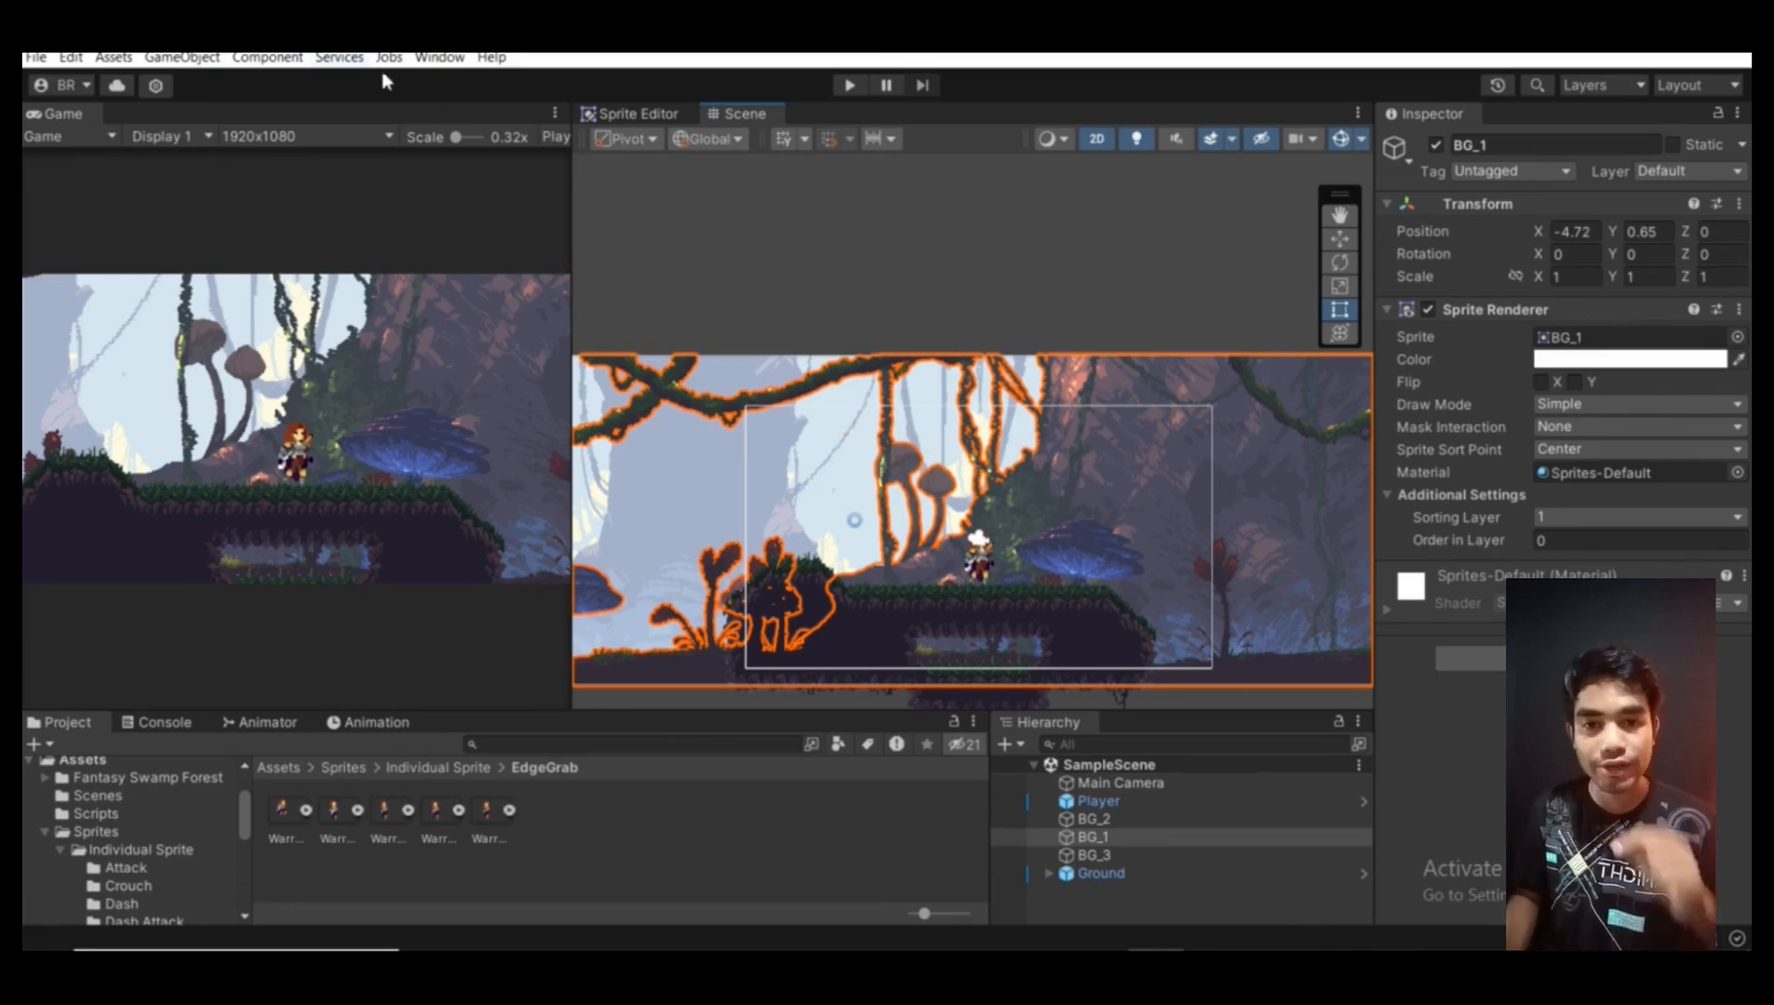
Dock the Animation window directly beneath the Scene view and frame the player character in the scene
{"action": "left_click", "coordinate": [439, 58]}
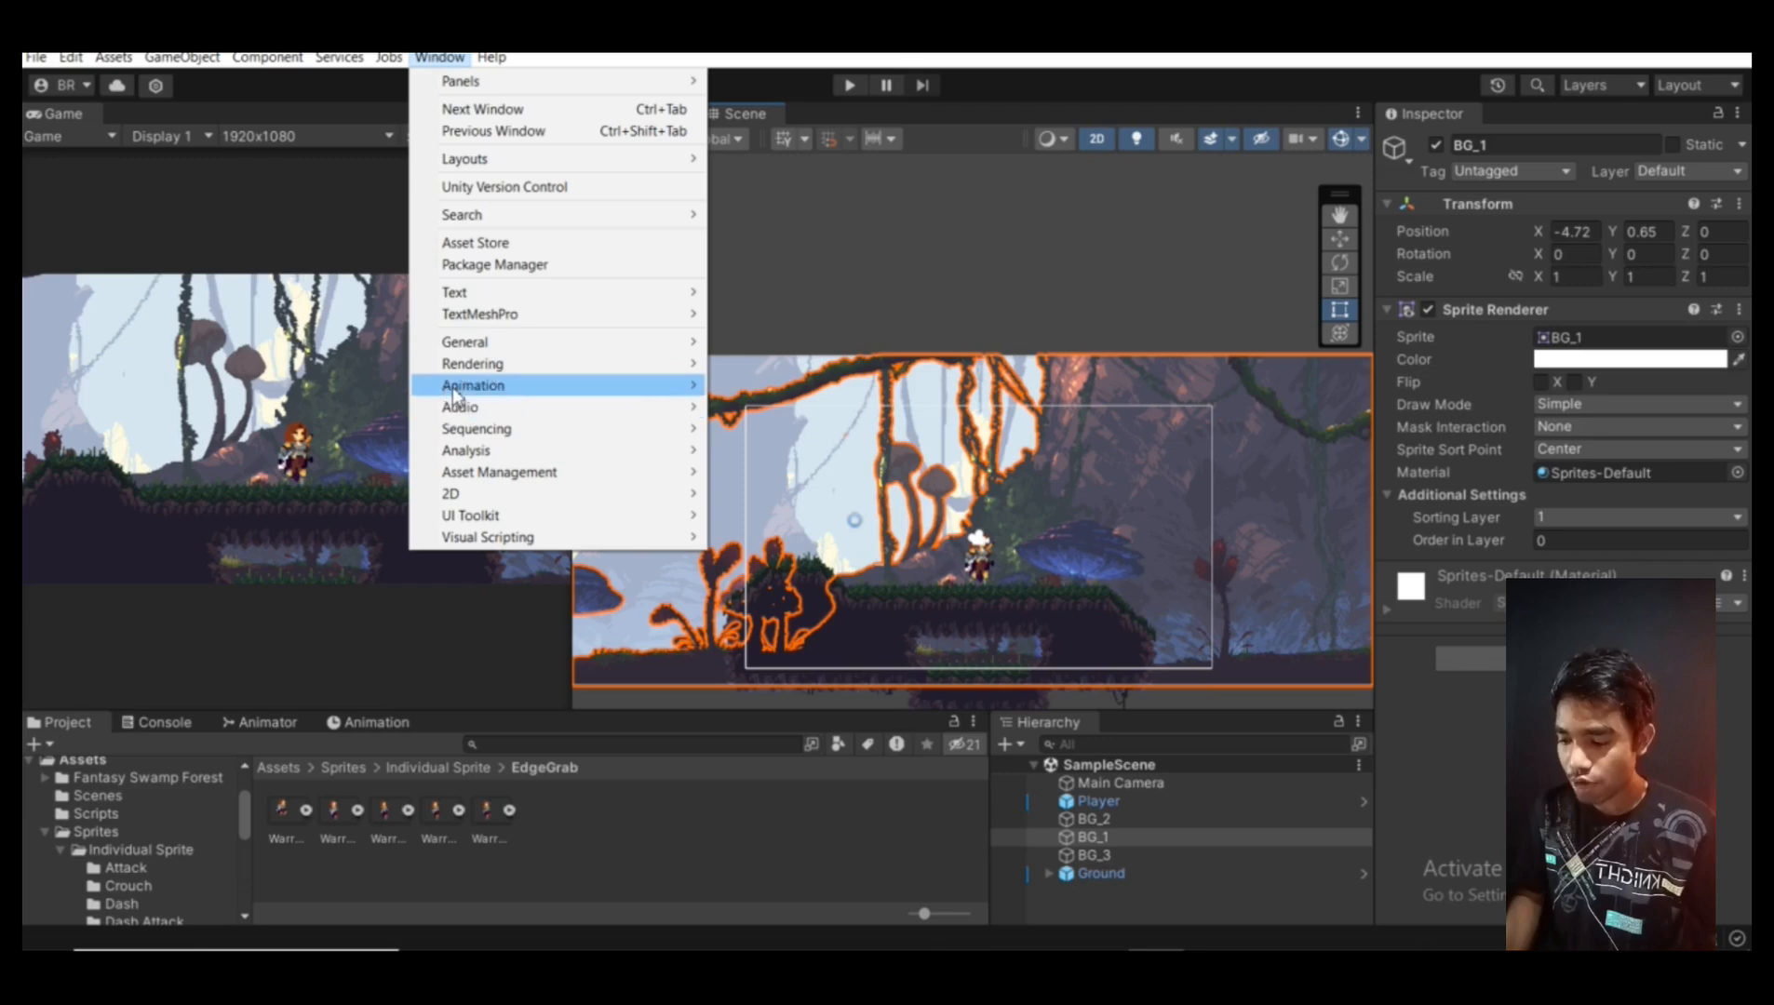
{"action": "mouse_move", "coordinate": [450, 393]}
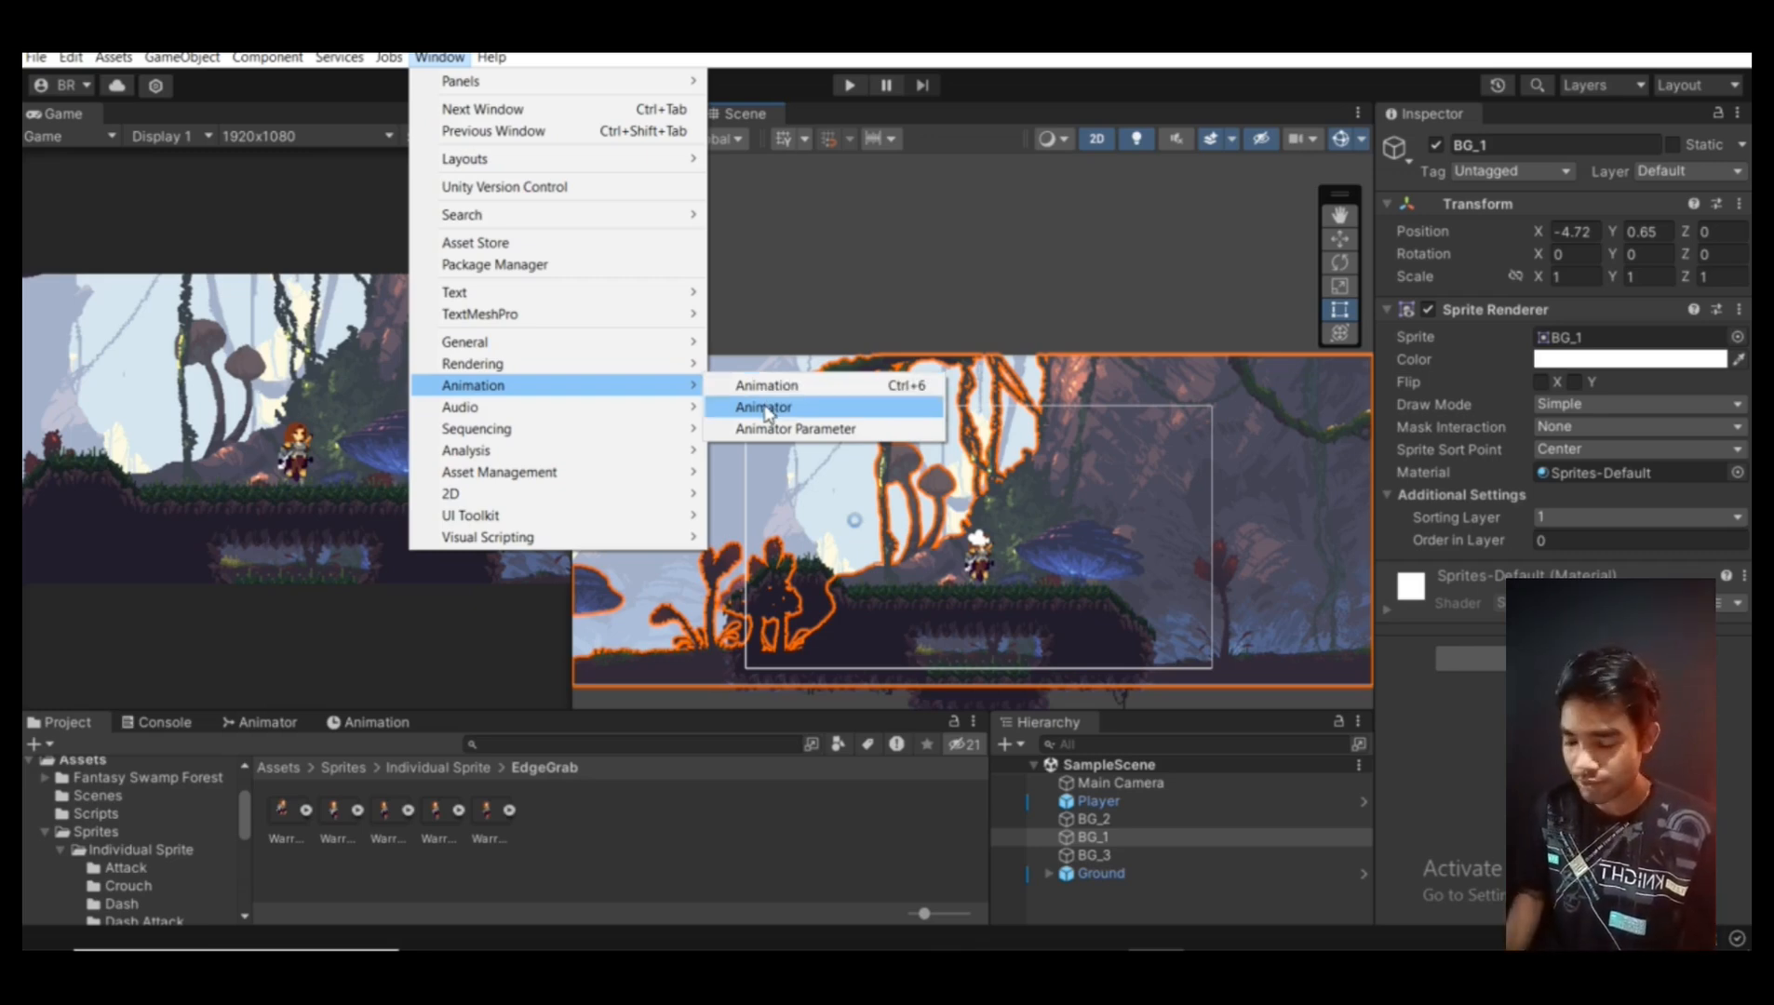
{"action": "left_click", "coordinate": [350, 727]}
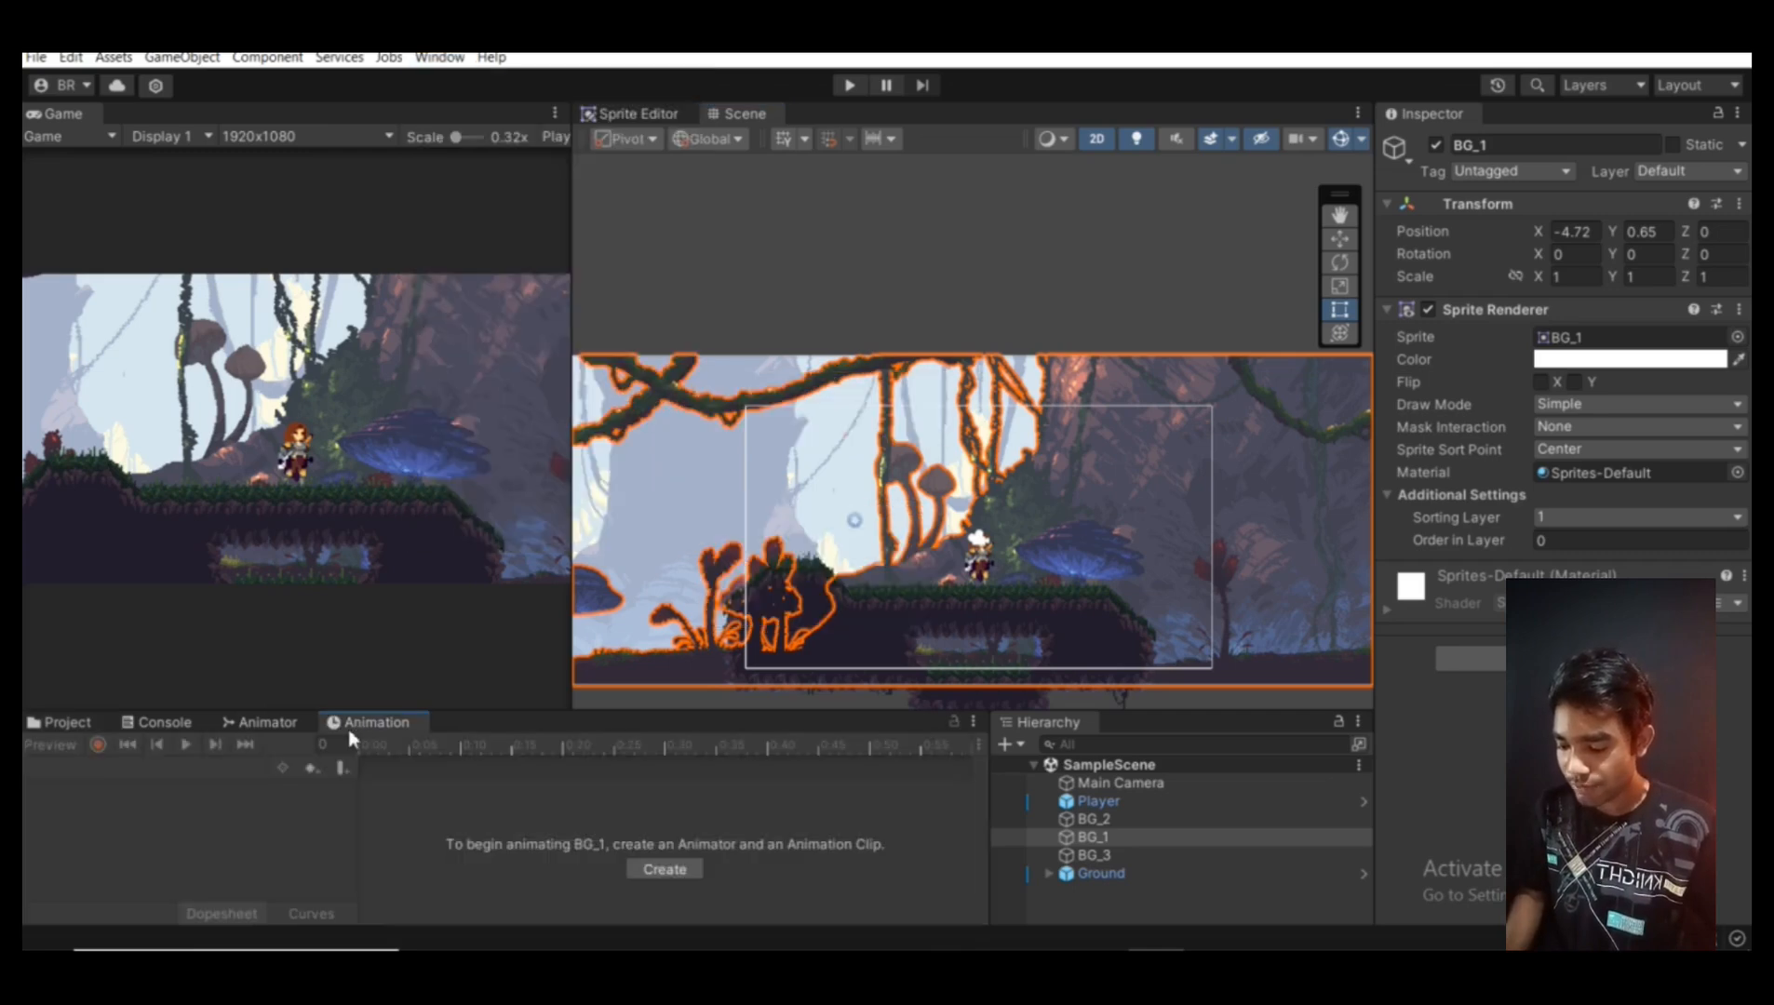
{"action": "left_click_drag", "start_coordinate": [362, 723], "coordinate": [871, 591]}
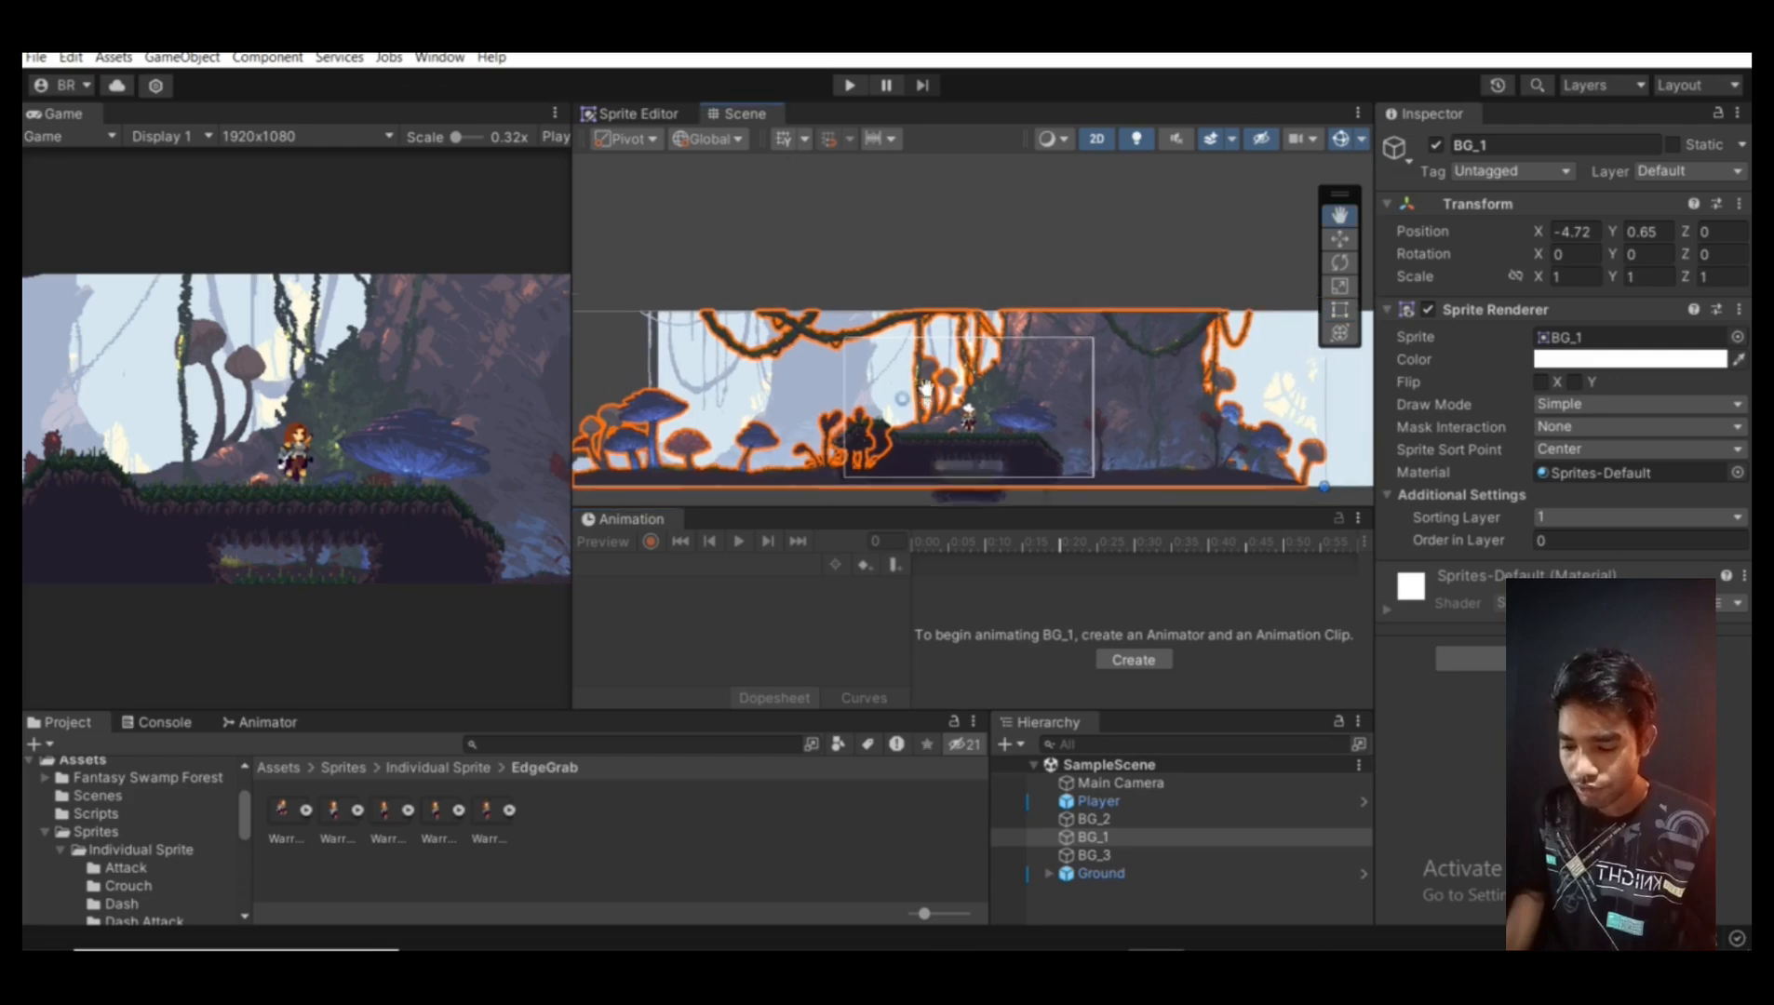
{"action": "scroll", "coordinate": [1024, 431], "scroll_direction": "up", "scroll_amount": 5}
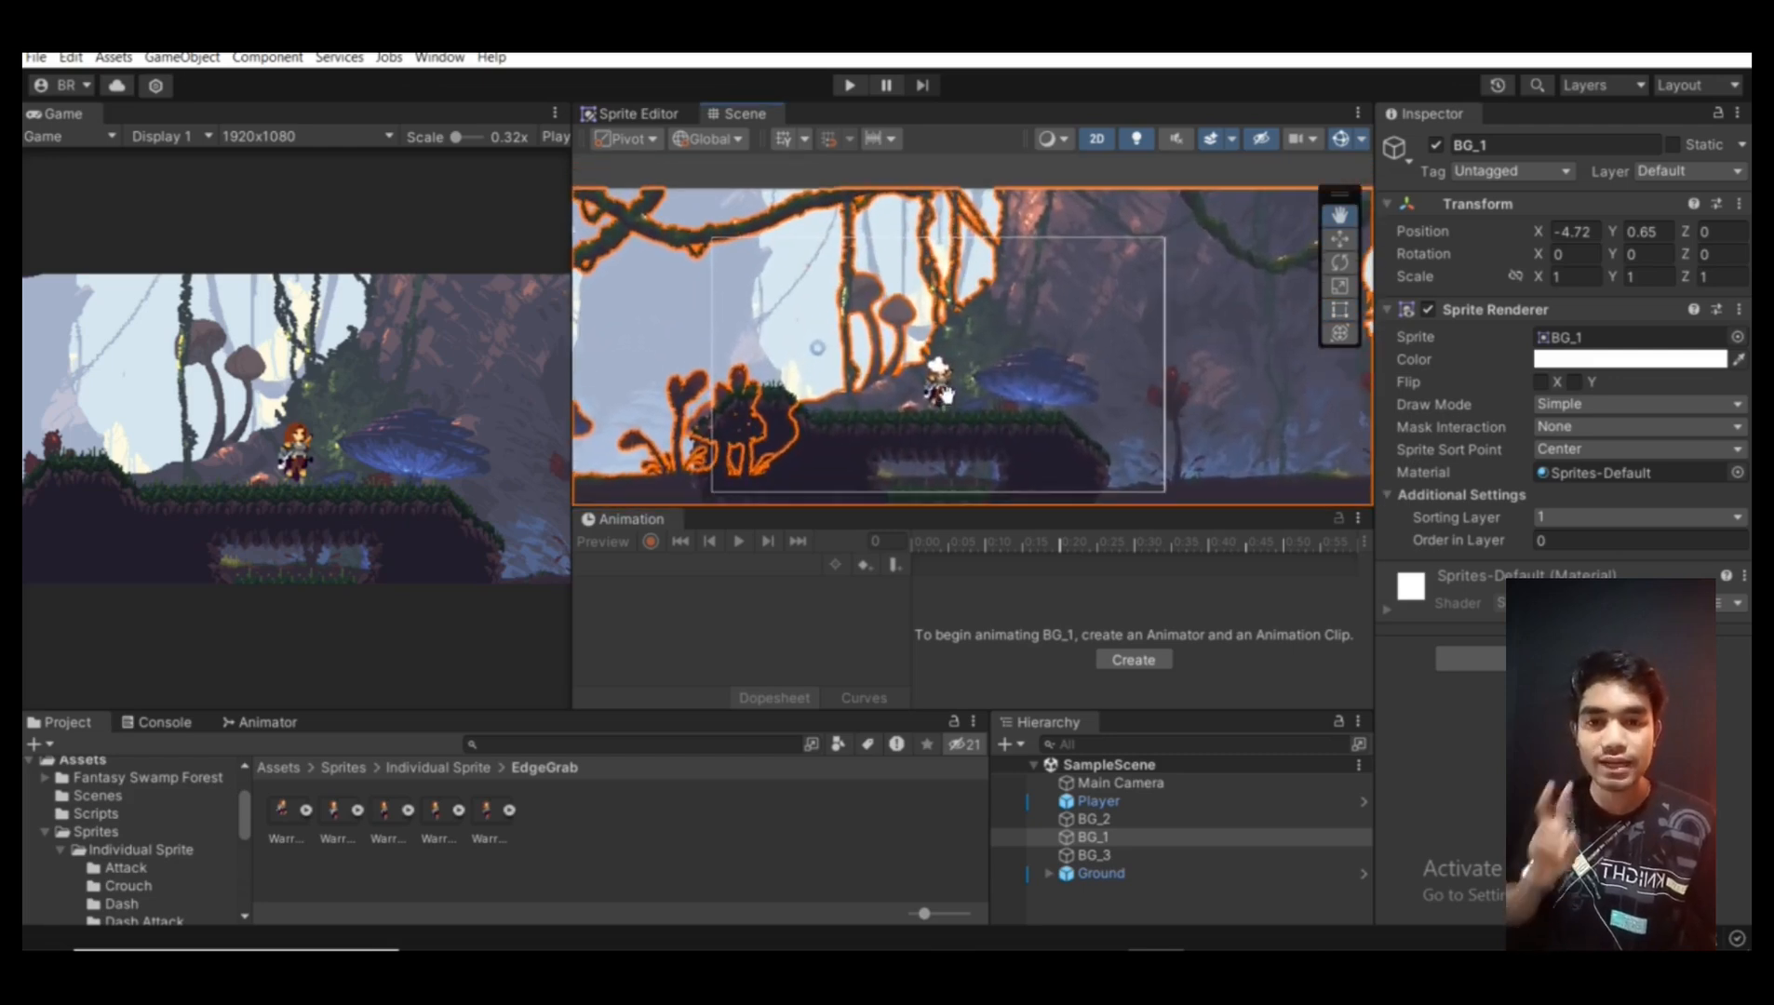
{"action": "key", "text": "t"}
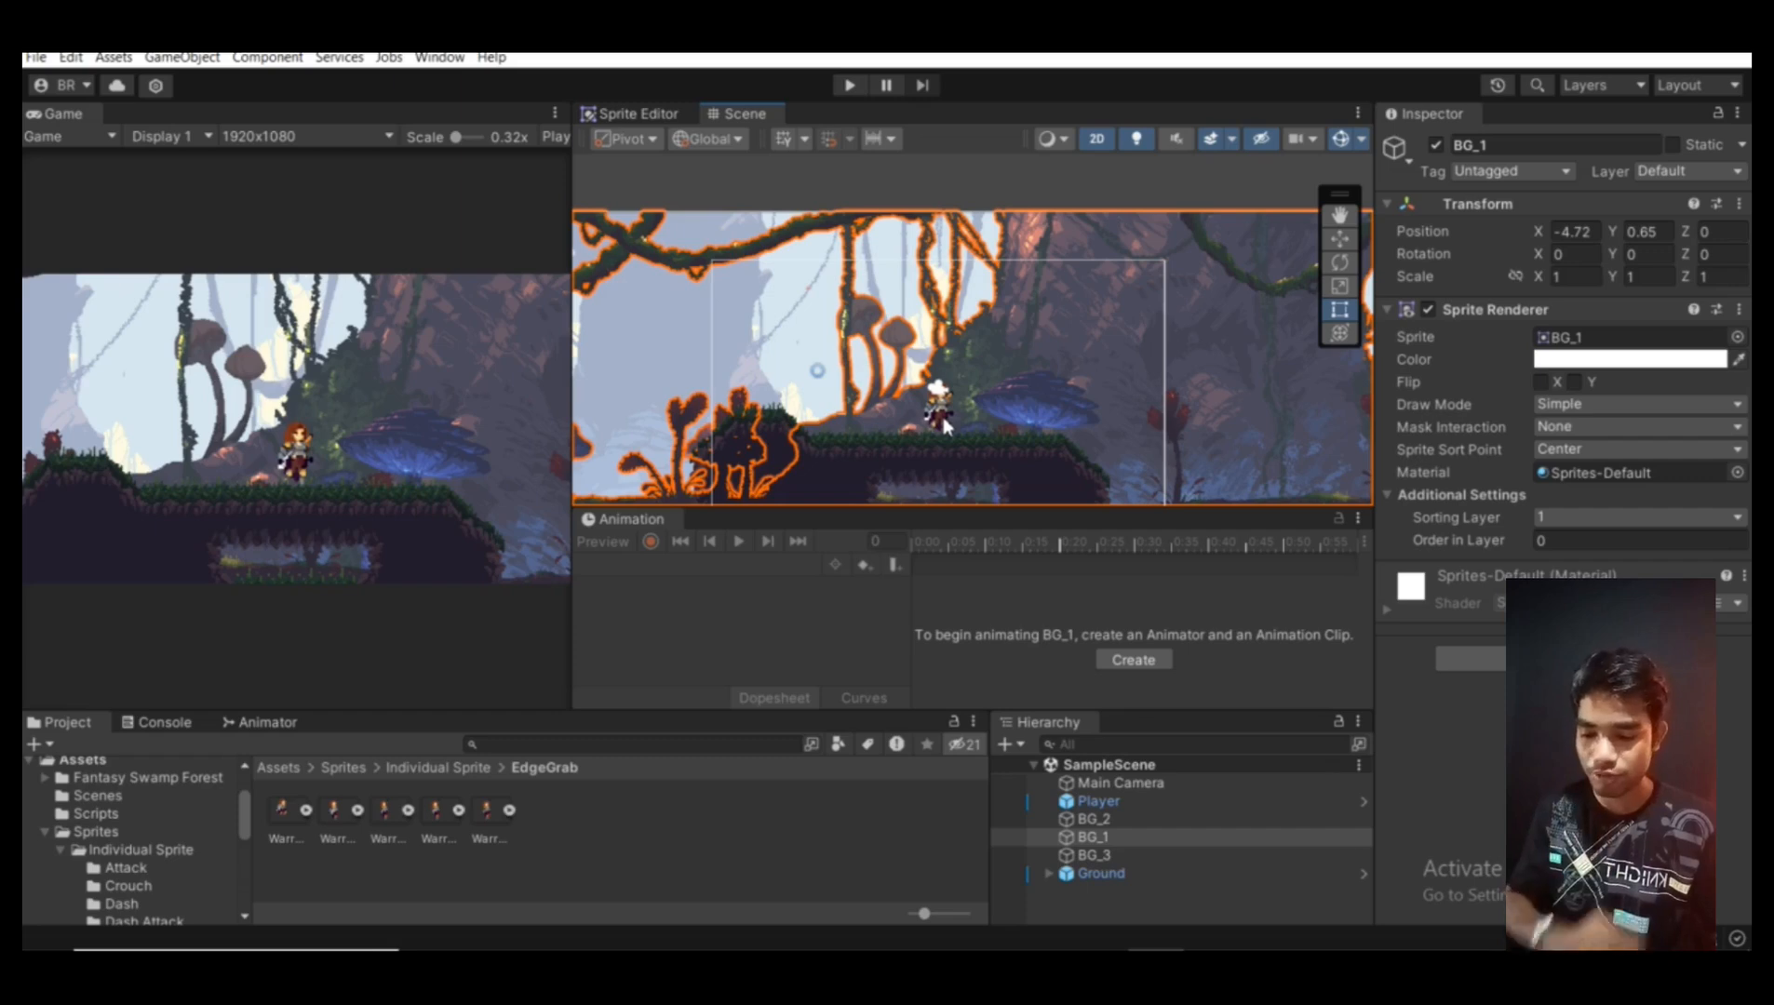
{"action": "scroll", "coordinate": [950, 421], "scroll_direction": "up", "scroll_amount": 2}
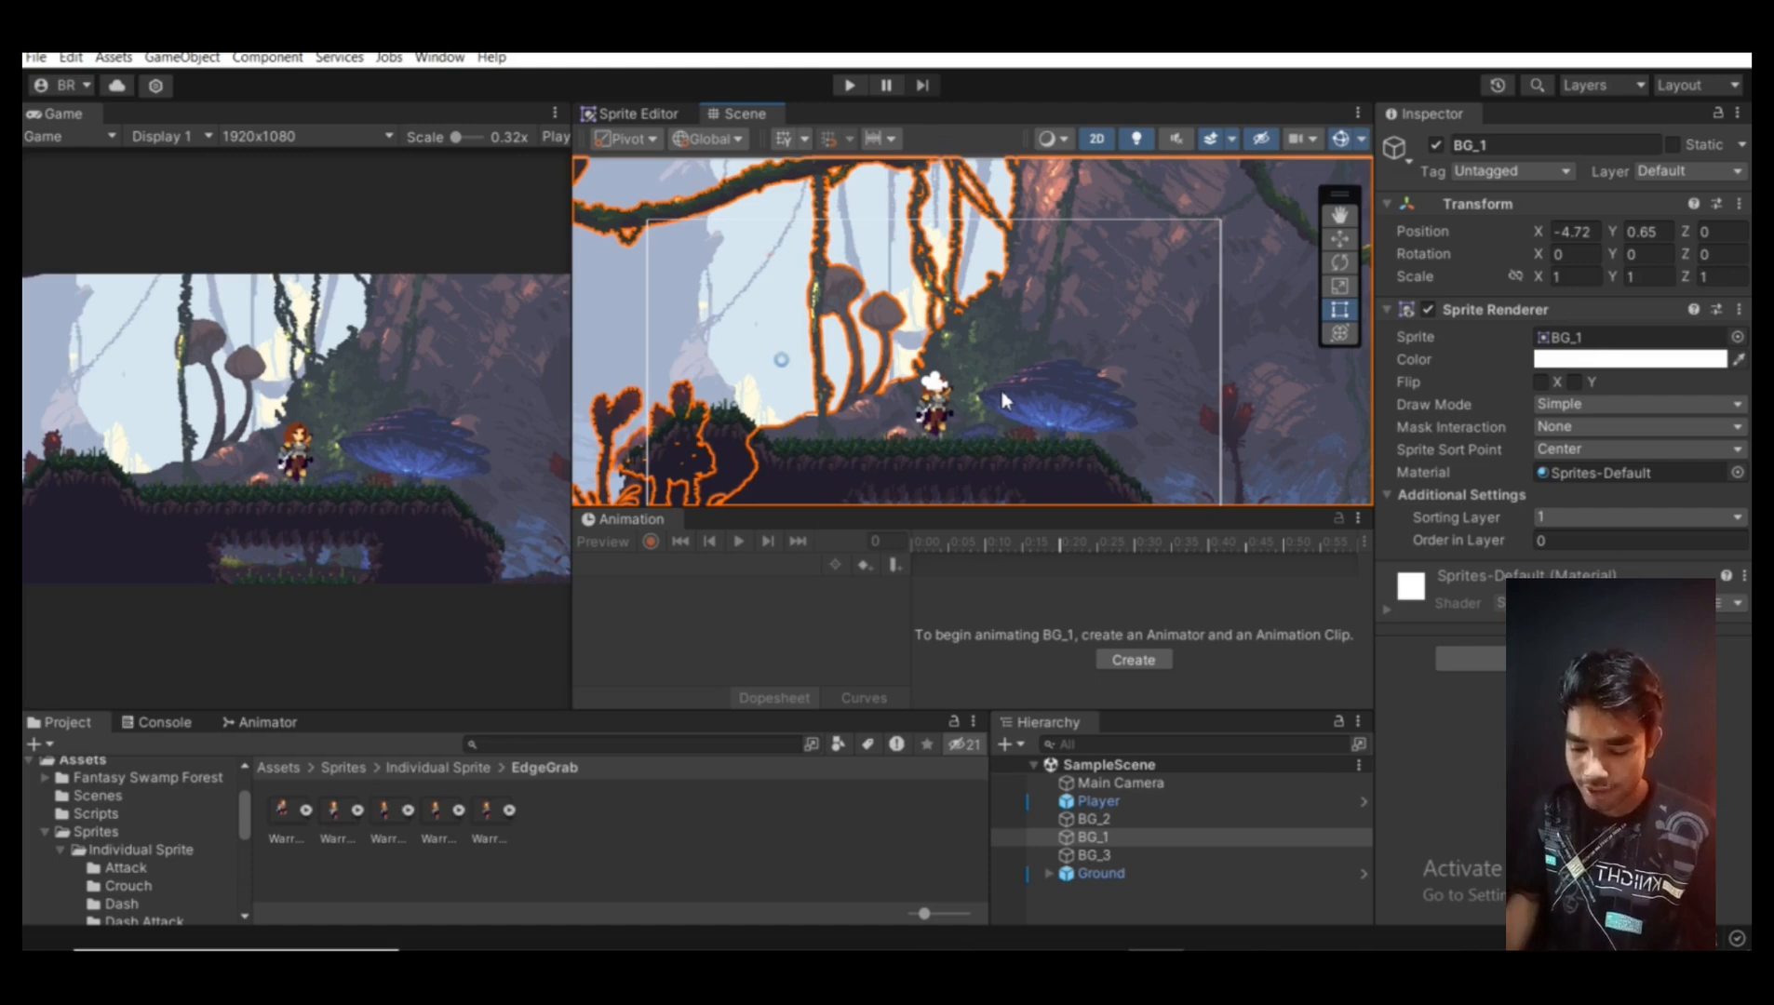
{"action": "left_click", "coordinate": [1122, 801]}
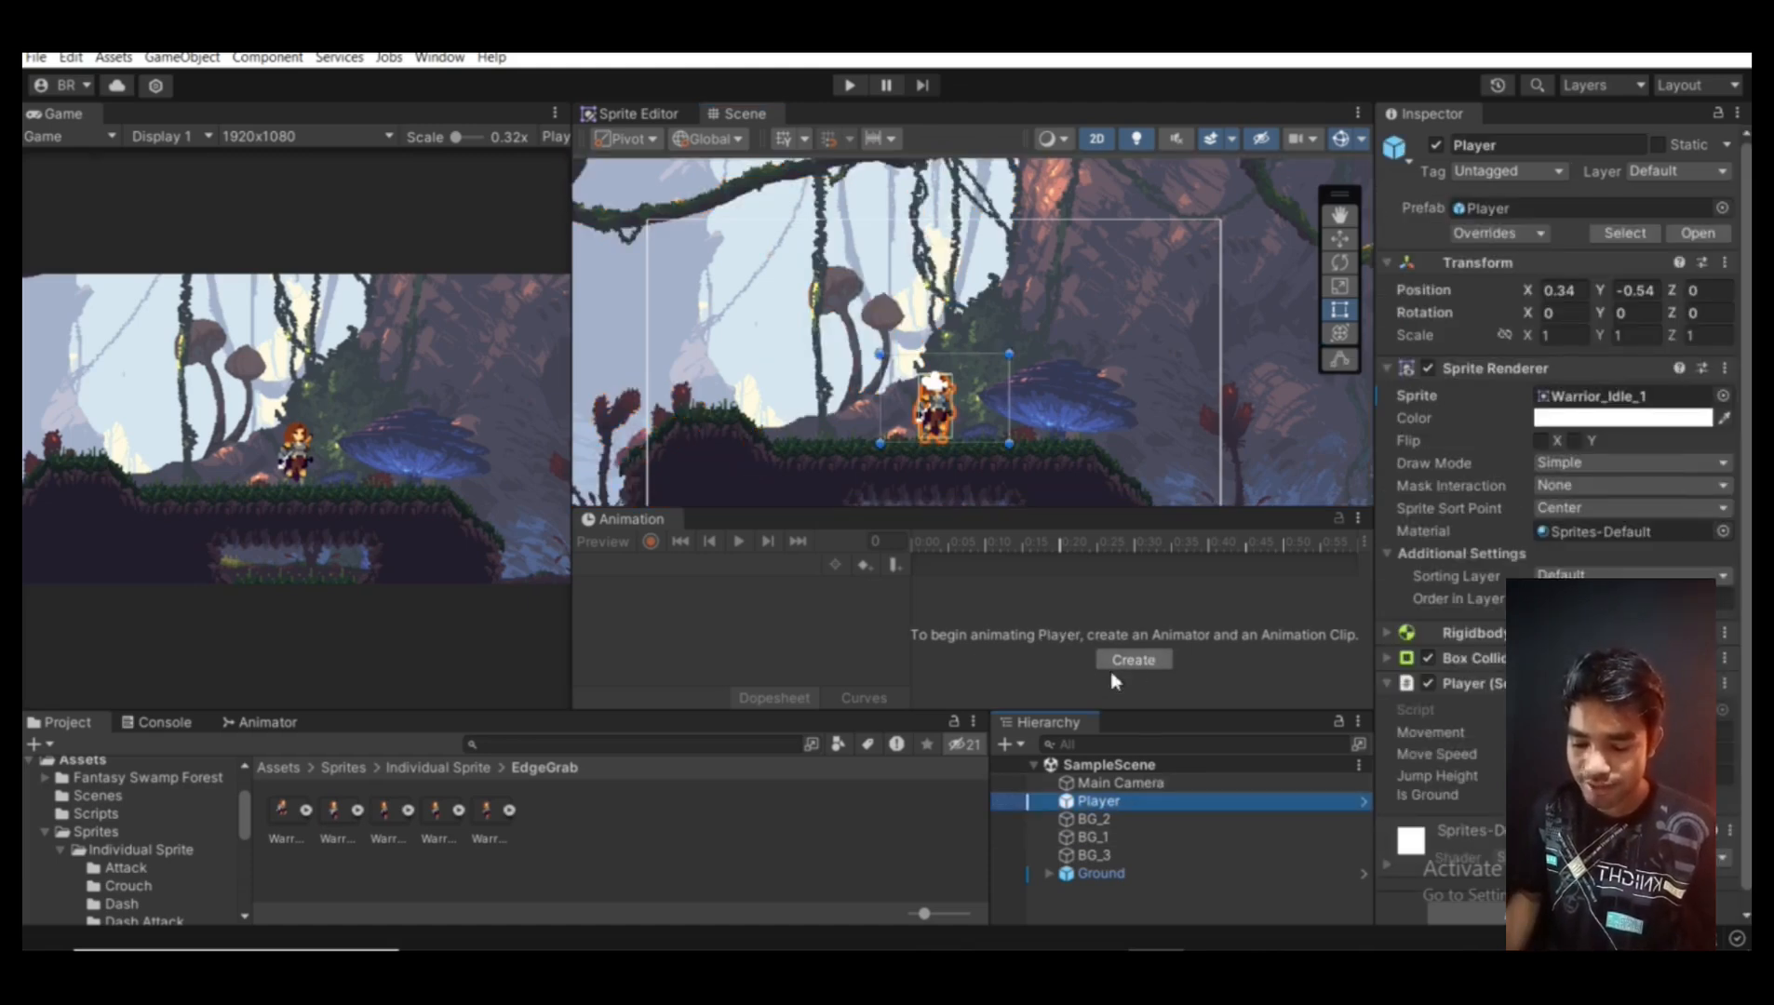
{"action": "left_click", "coordinate": [1122, 658]}
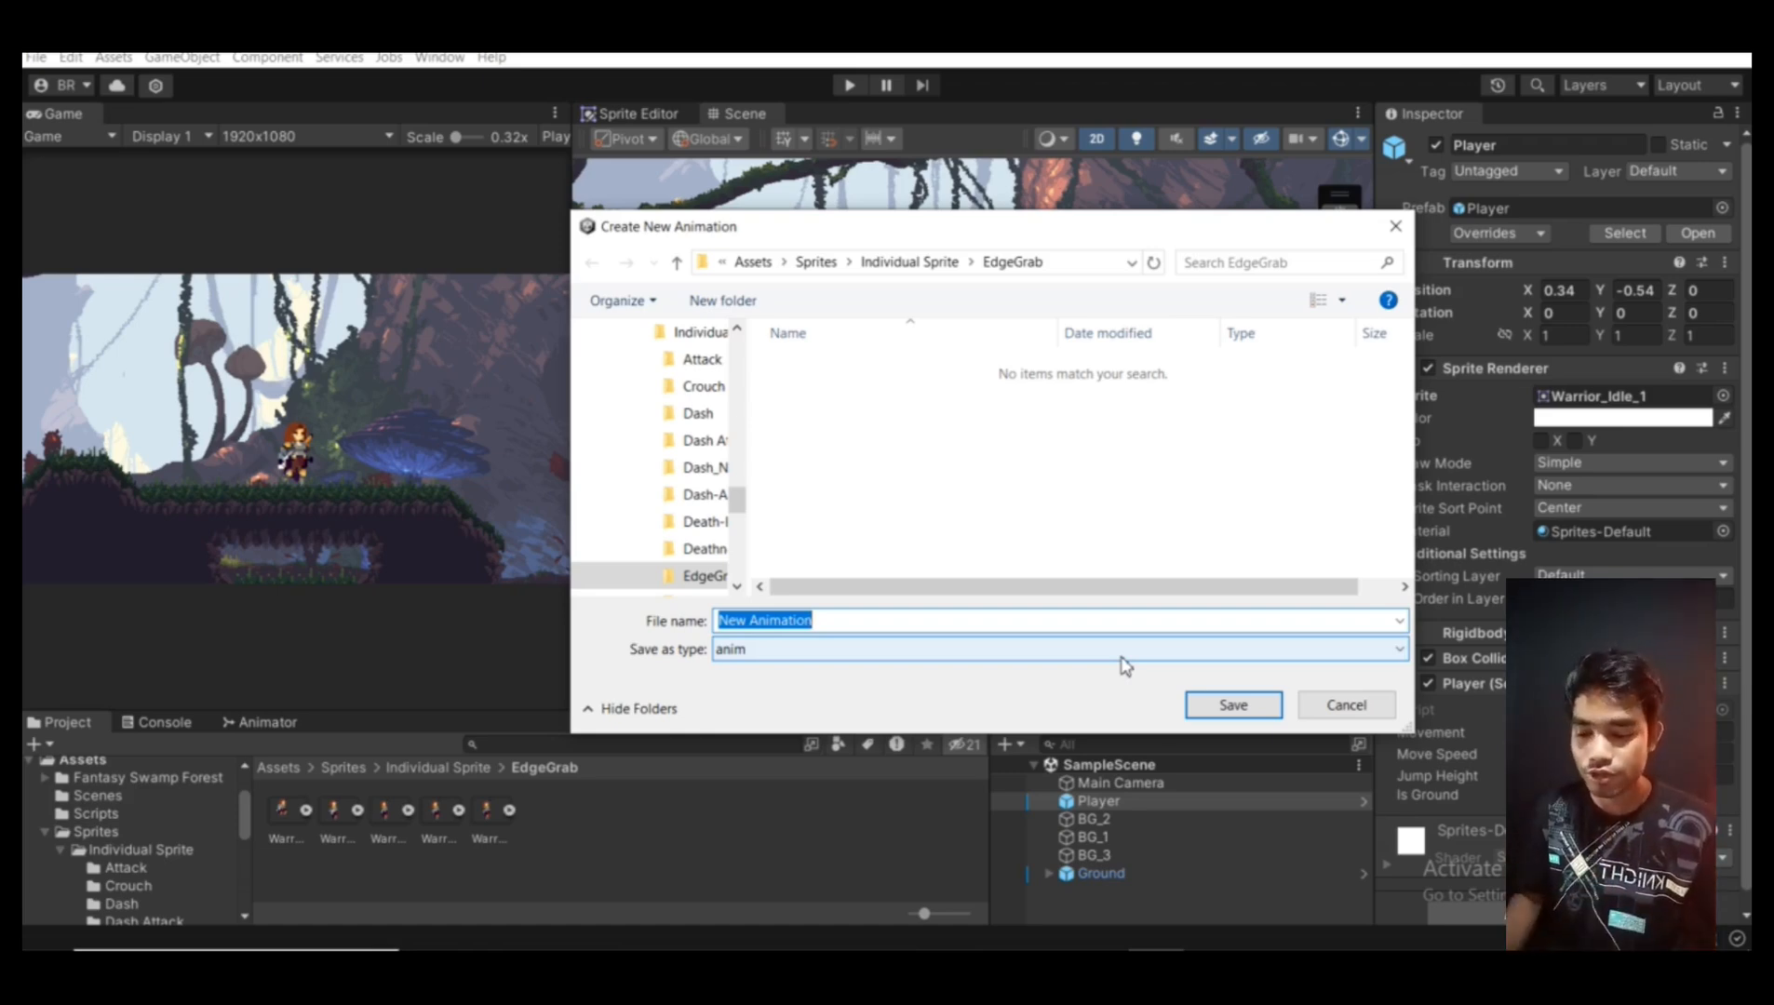
{"action": "left_click", "coordinate": [754, 264]}
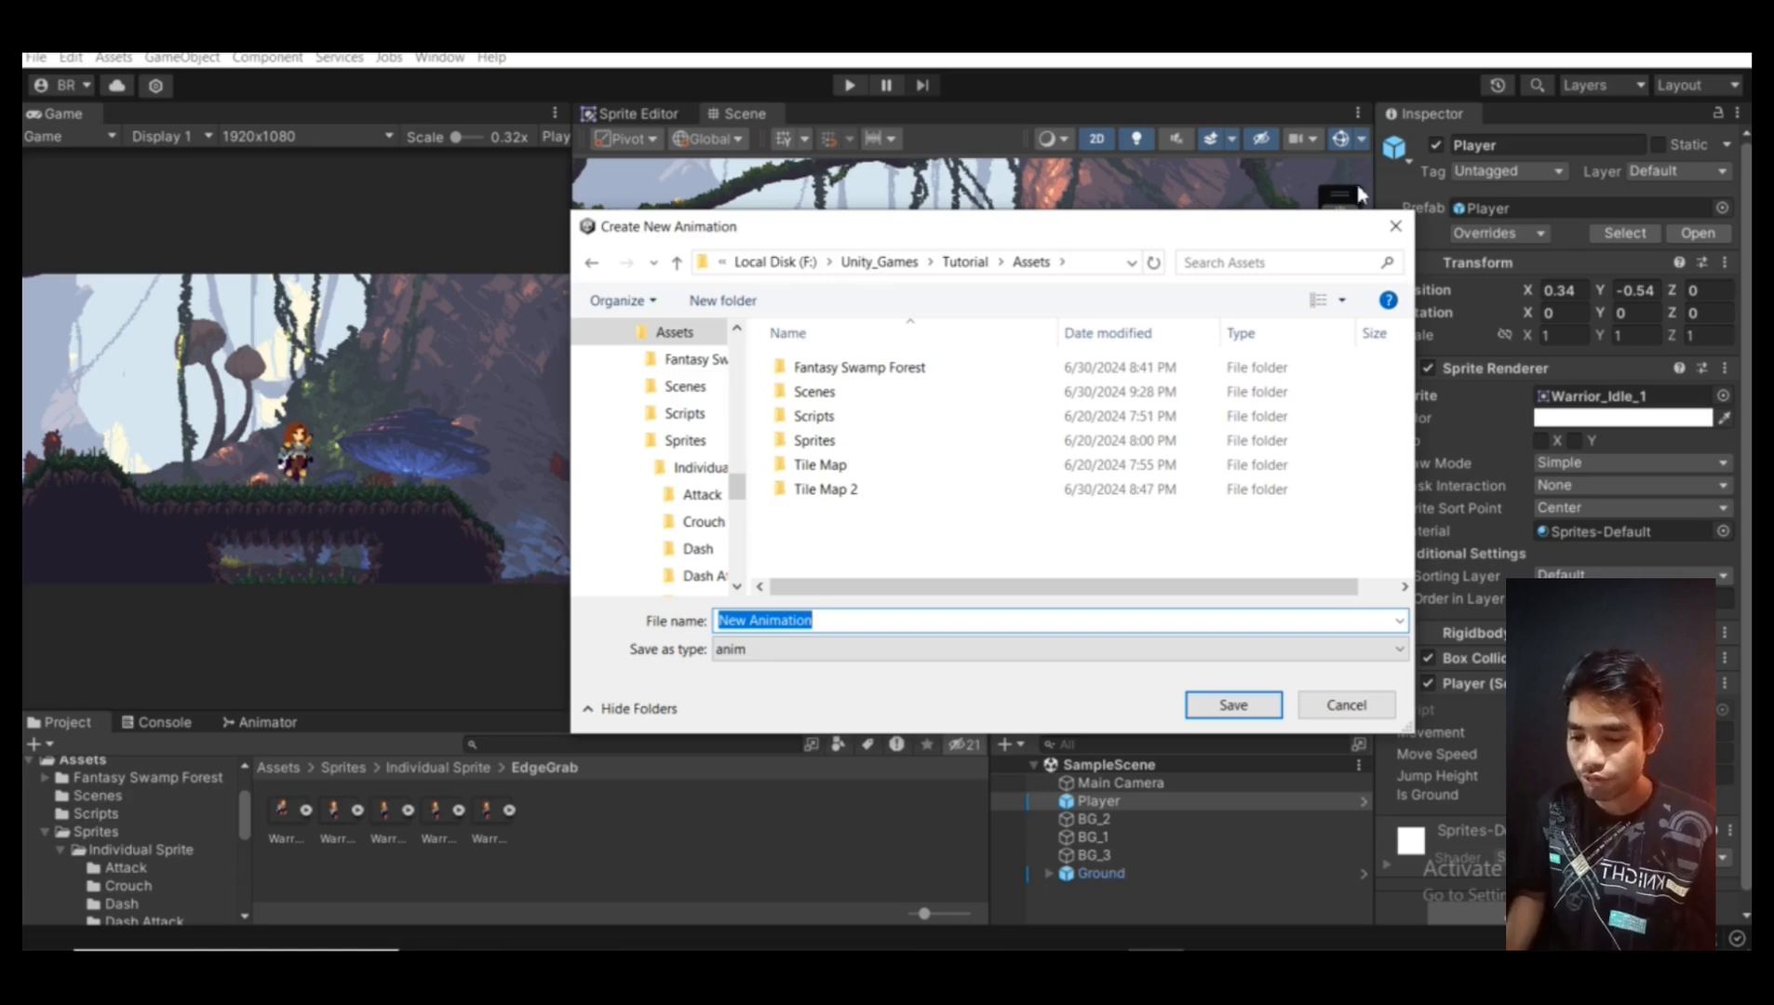
{"action": "left_click", "coordinate": [1393, 227]}
Create a folder named Animation in the project's Assets folder and open it
{"action": "scroll", "coordinate": [112, 847], "scroll_direction": "up", "scroll_amount": 3}
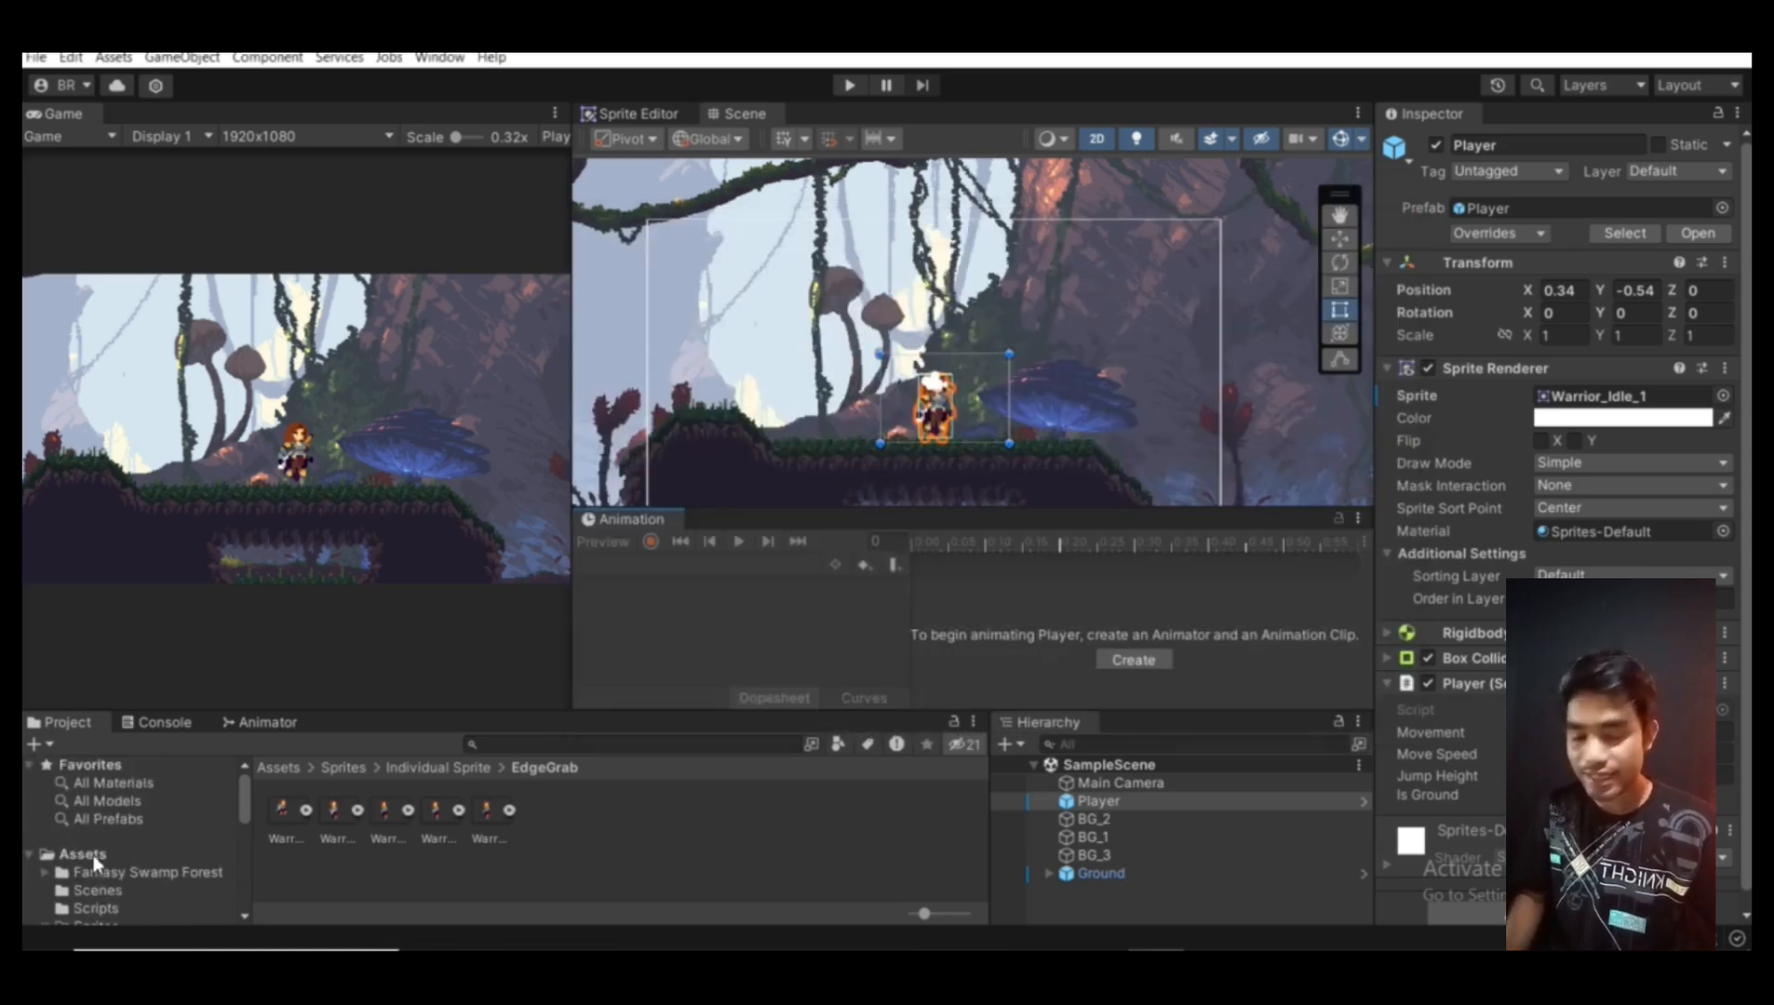
{"action": "left_click", "coordinate": [93, 856]}
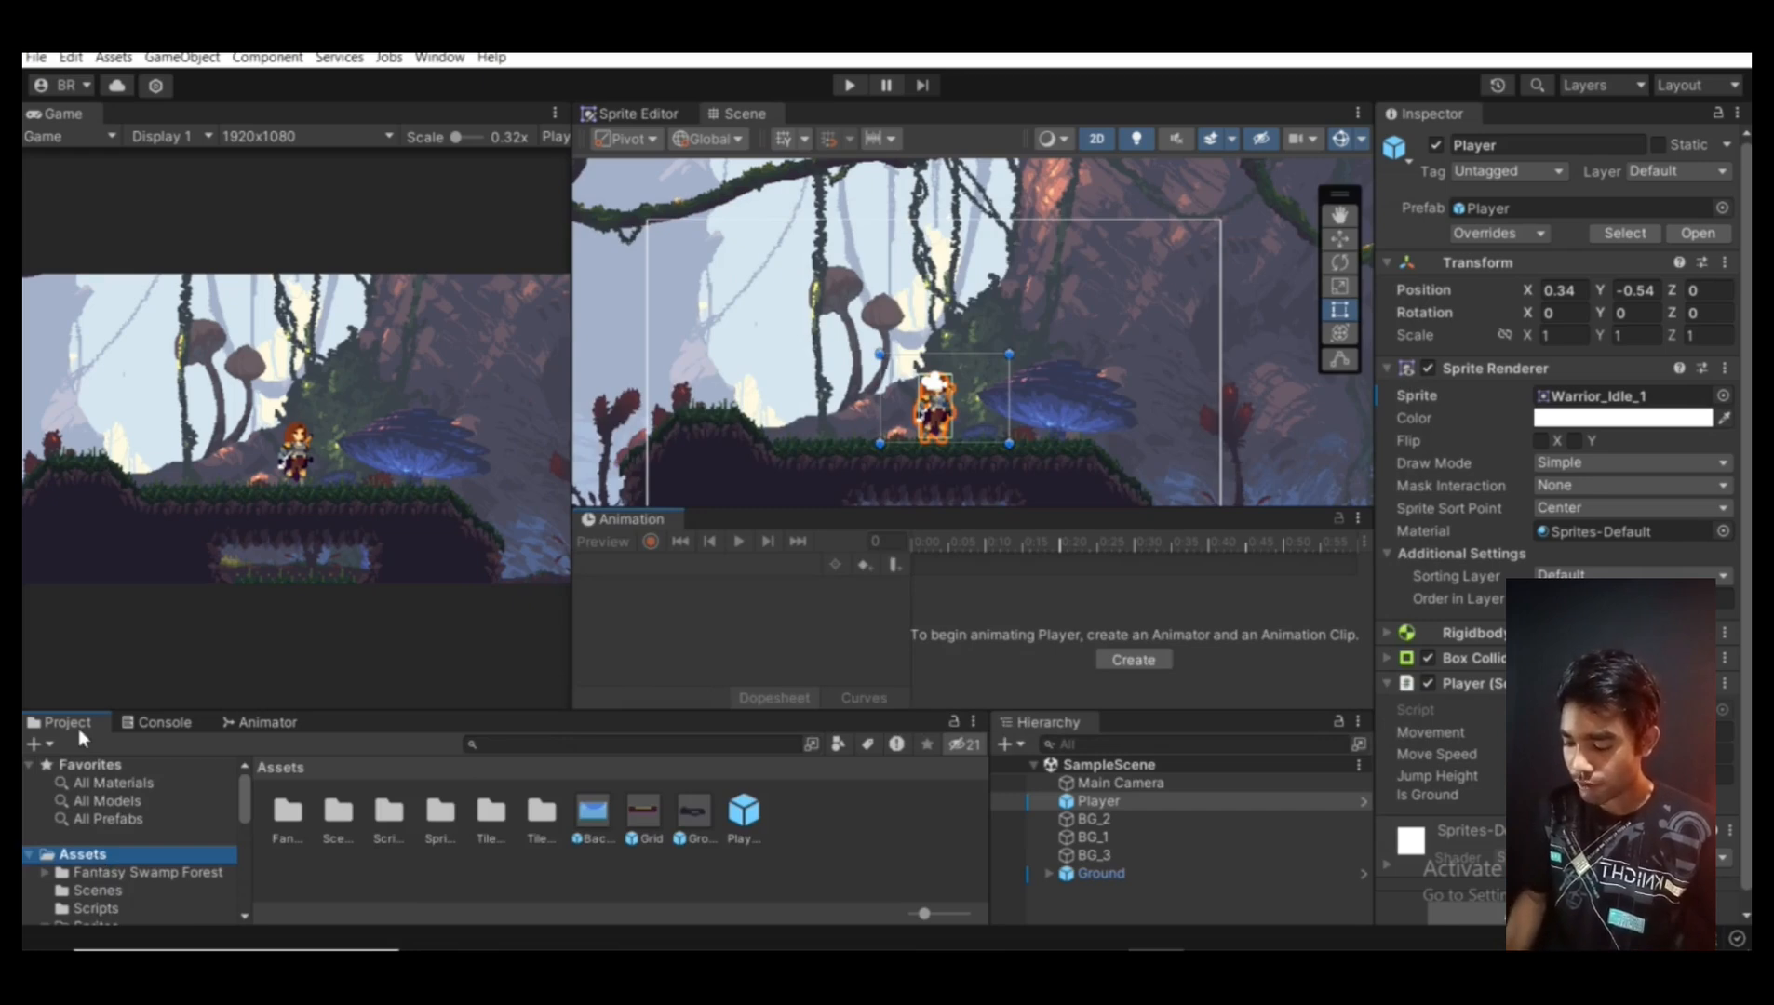
{"action": "right_click", "coordinate": [545, 827]}
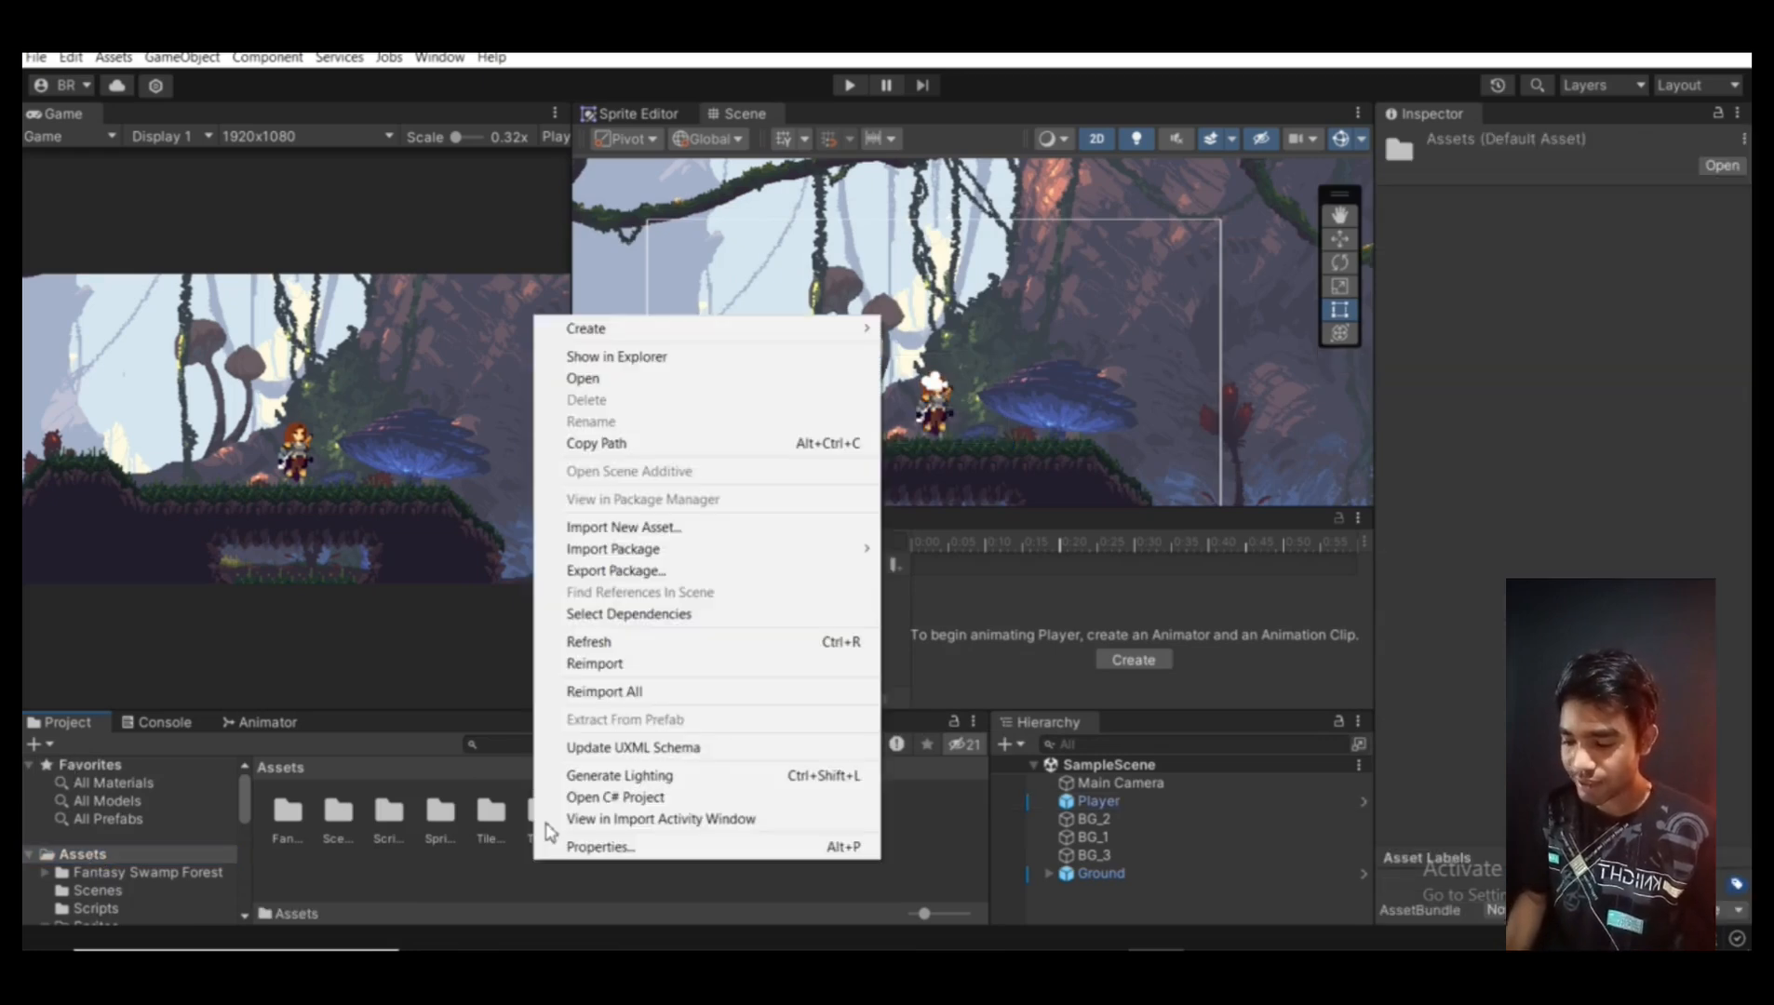
{"action": "mouse_move", "coordinate": [713, 326]}
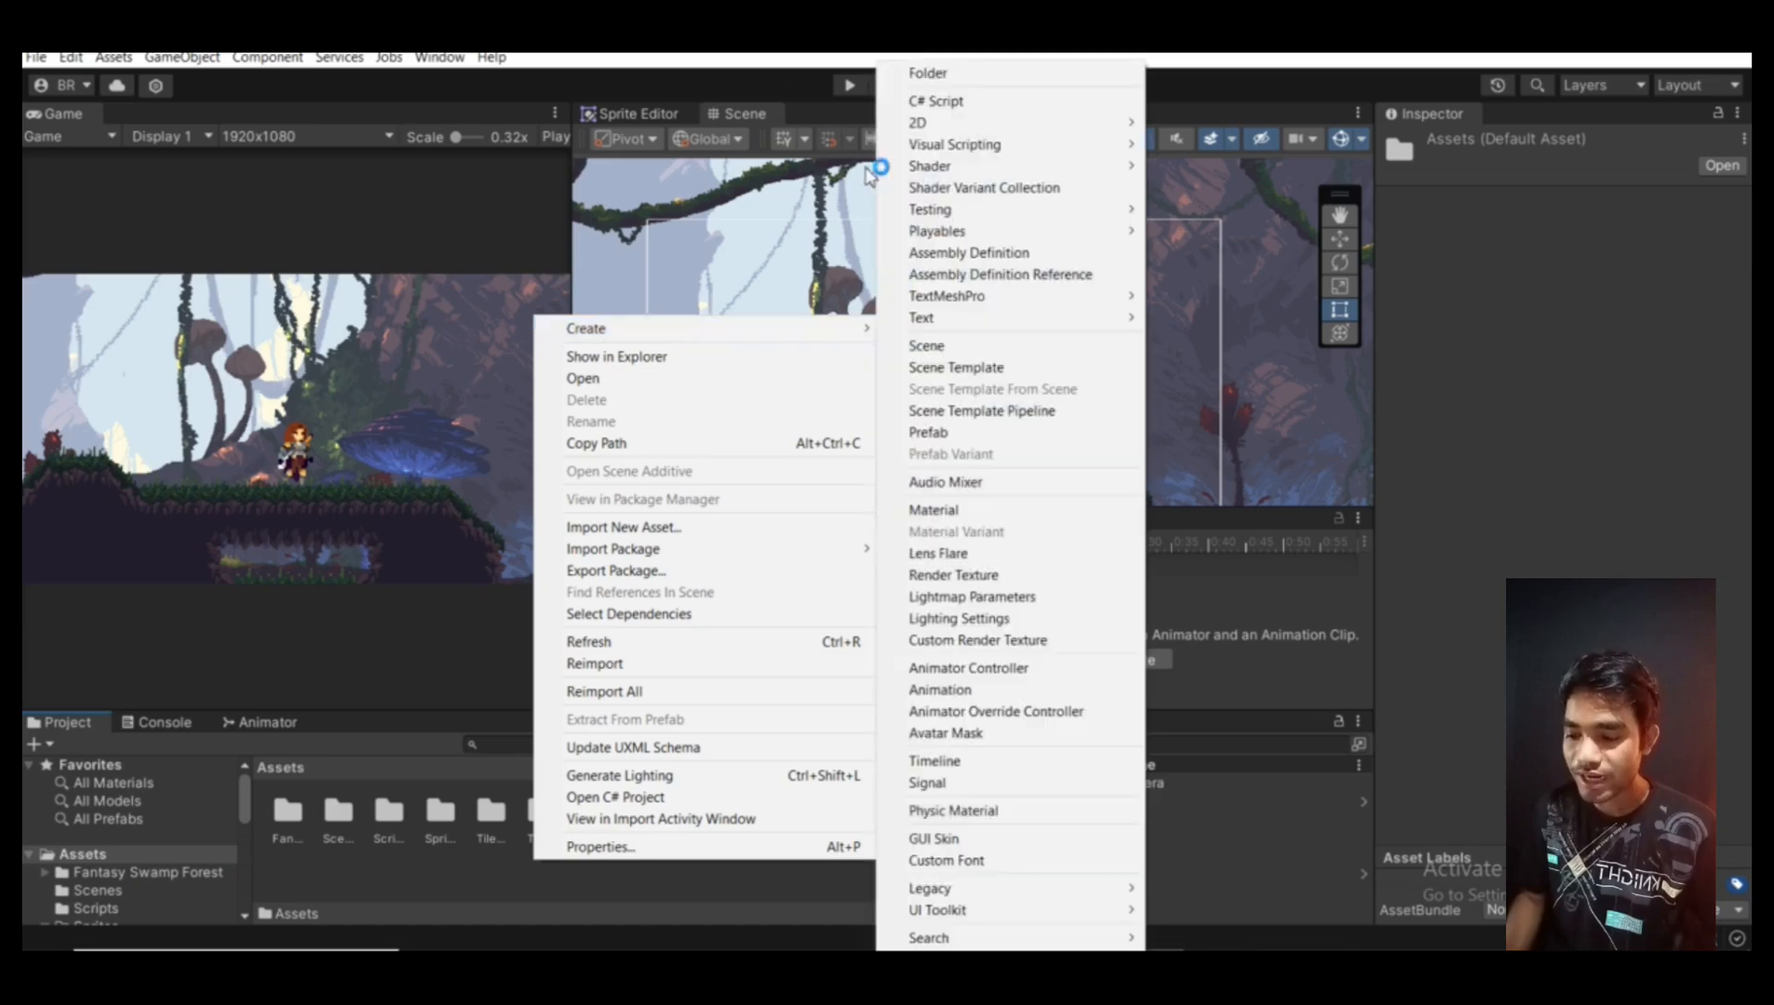
{"action": "left_click", "coordinate": [929, 73]}
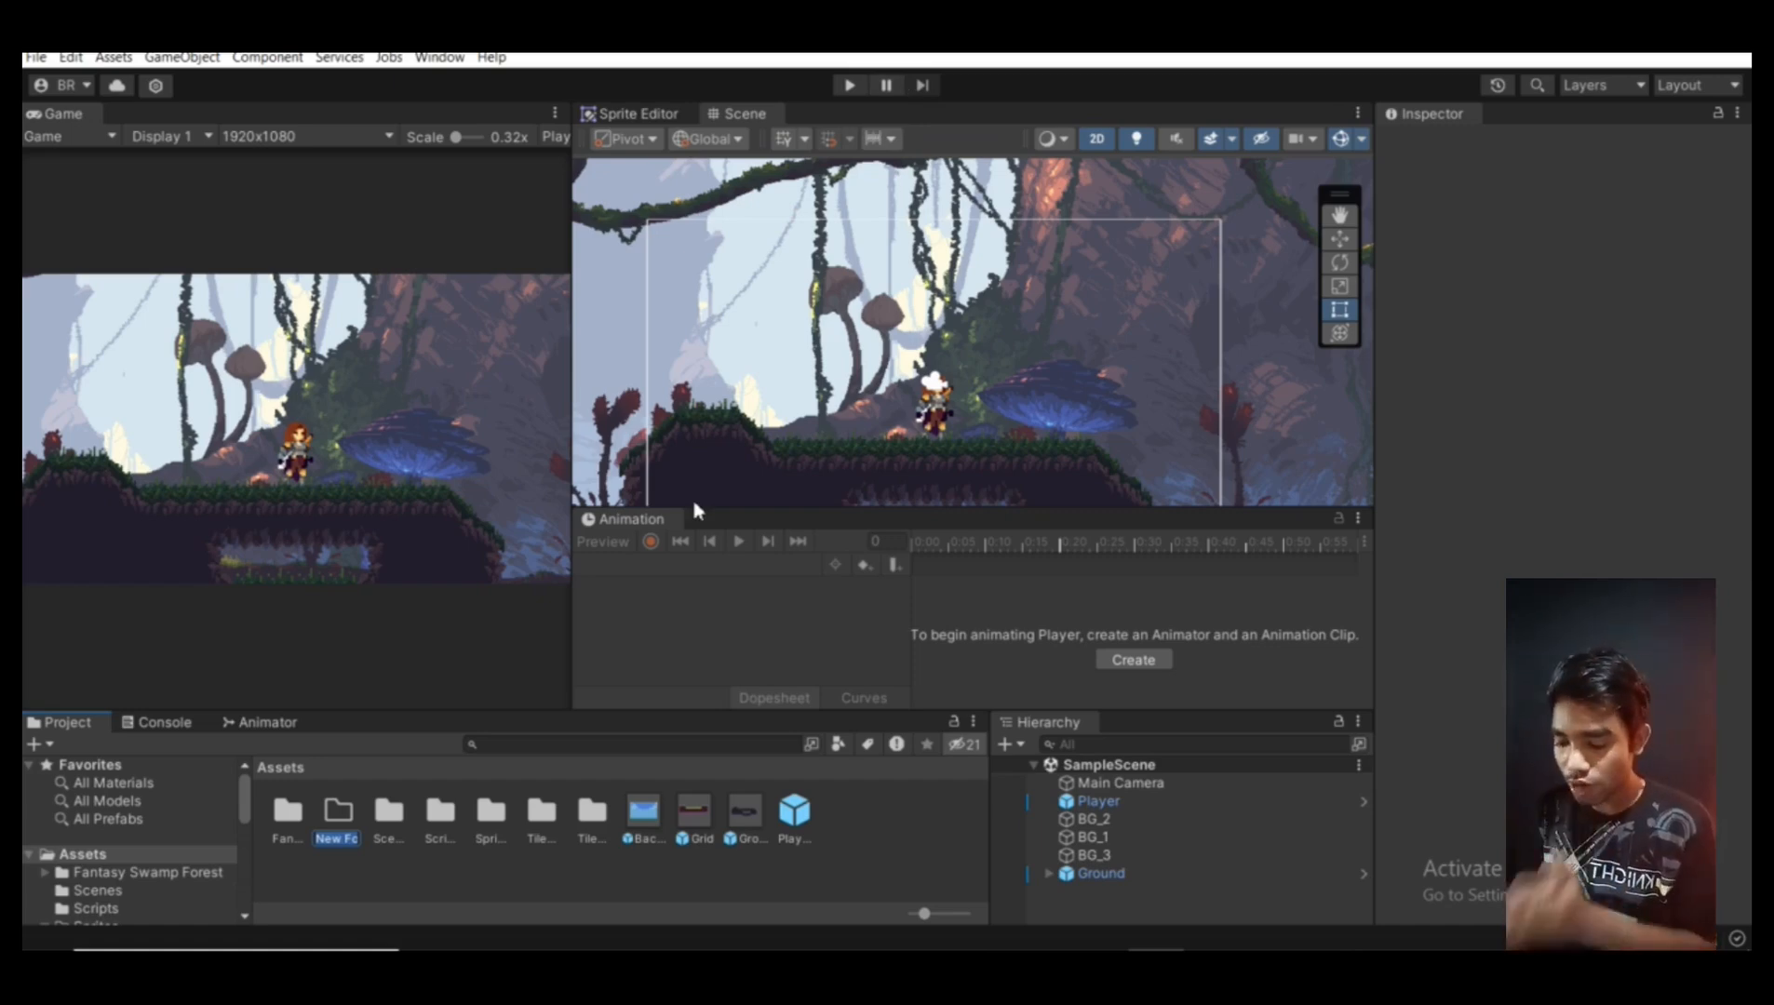
{"action": "type", "text": "An"}
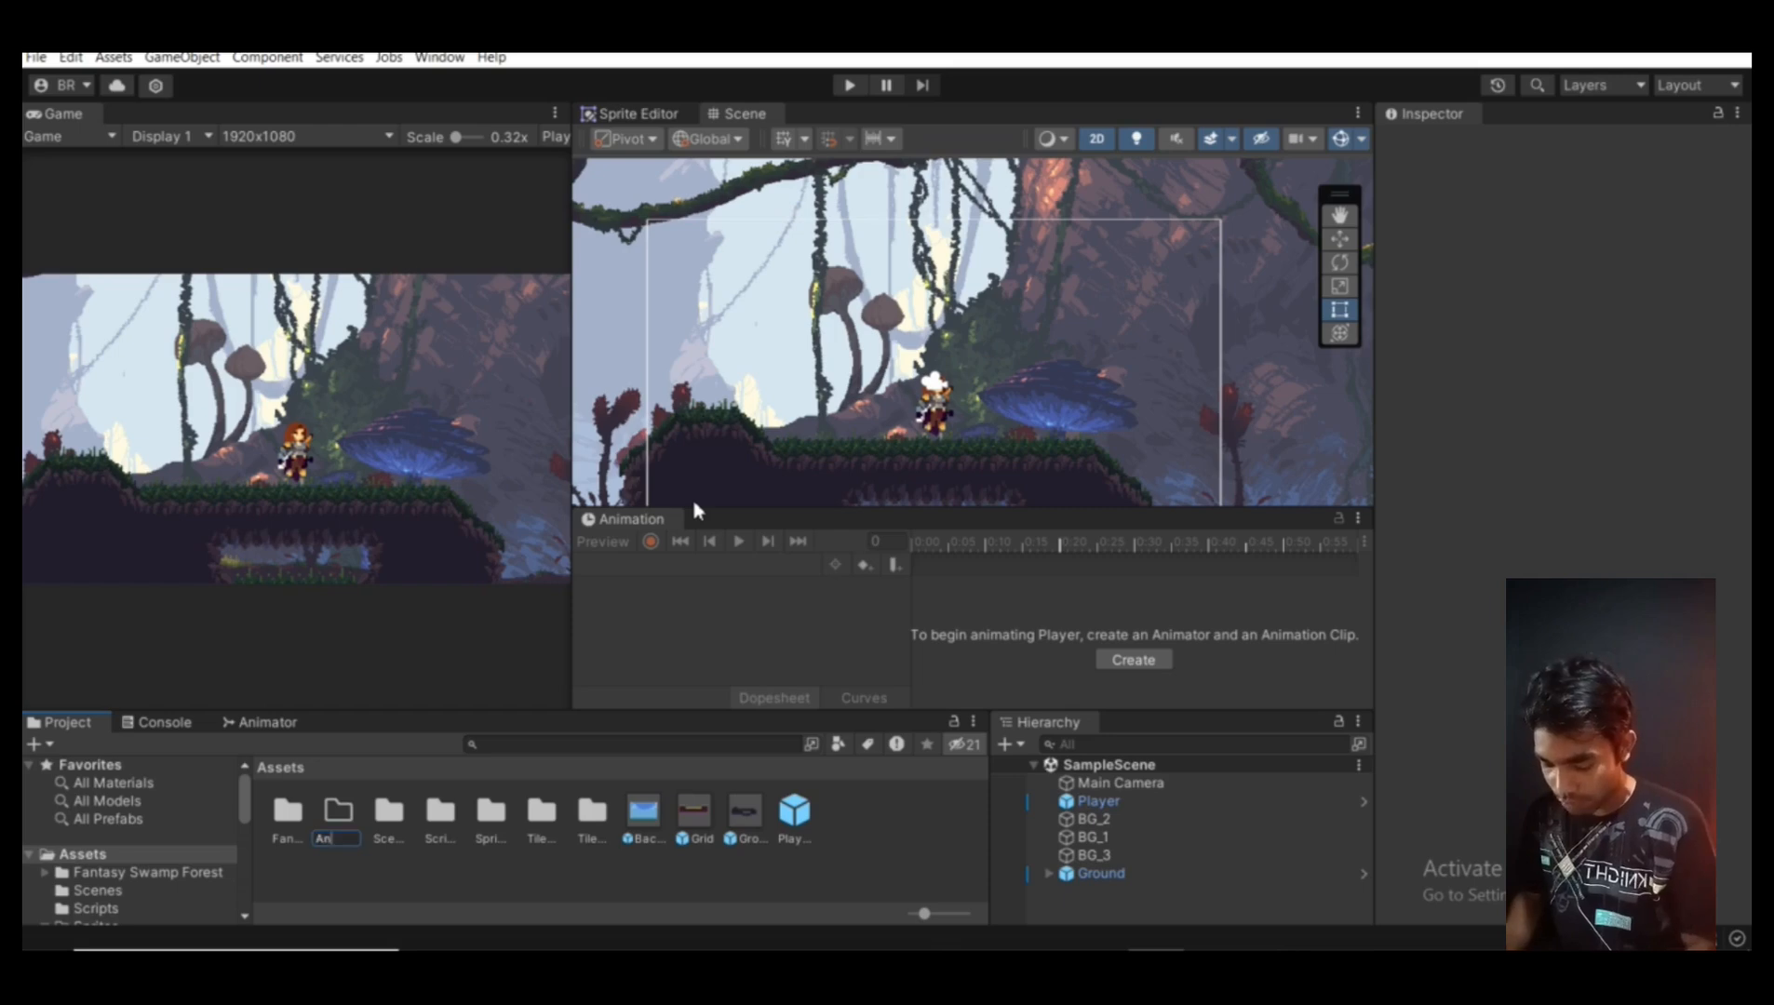
{"action": "type", "text": "imation"}
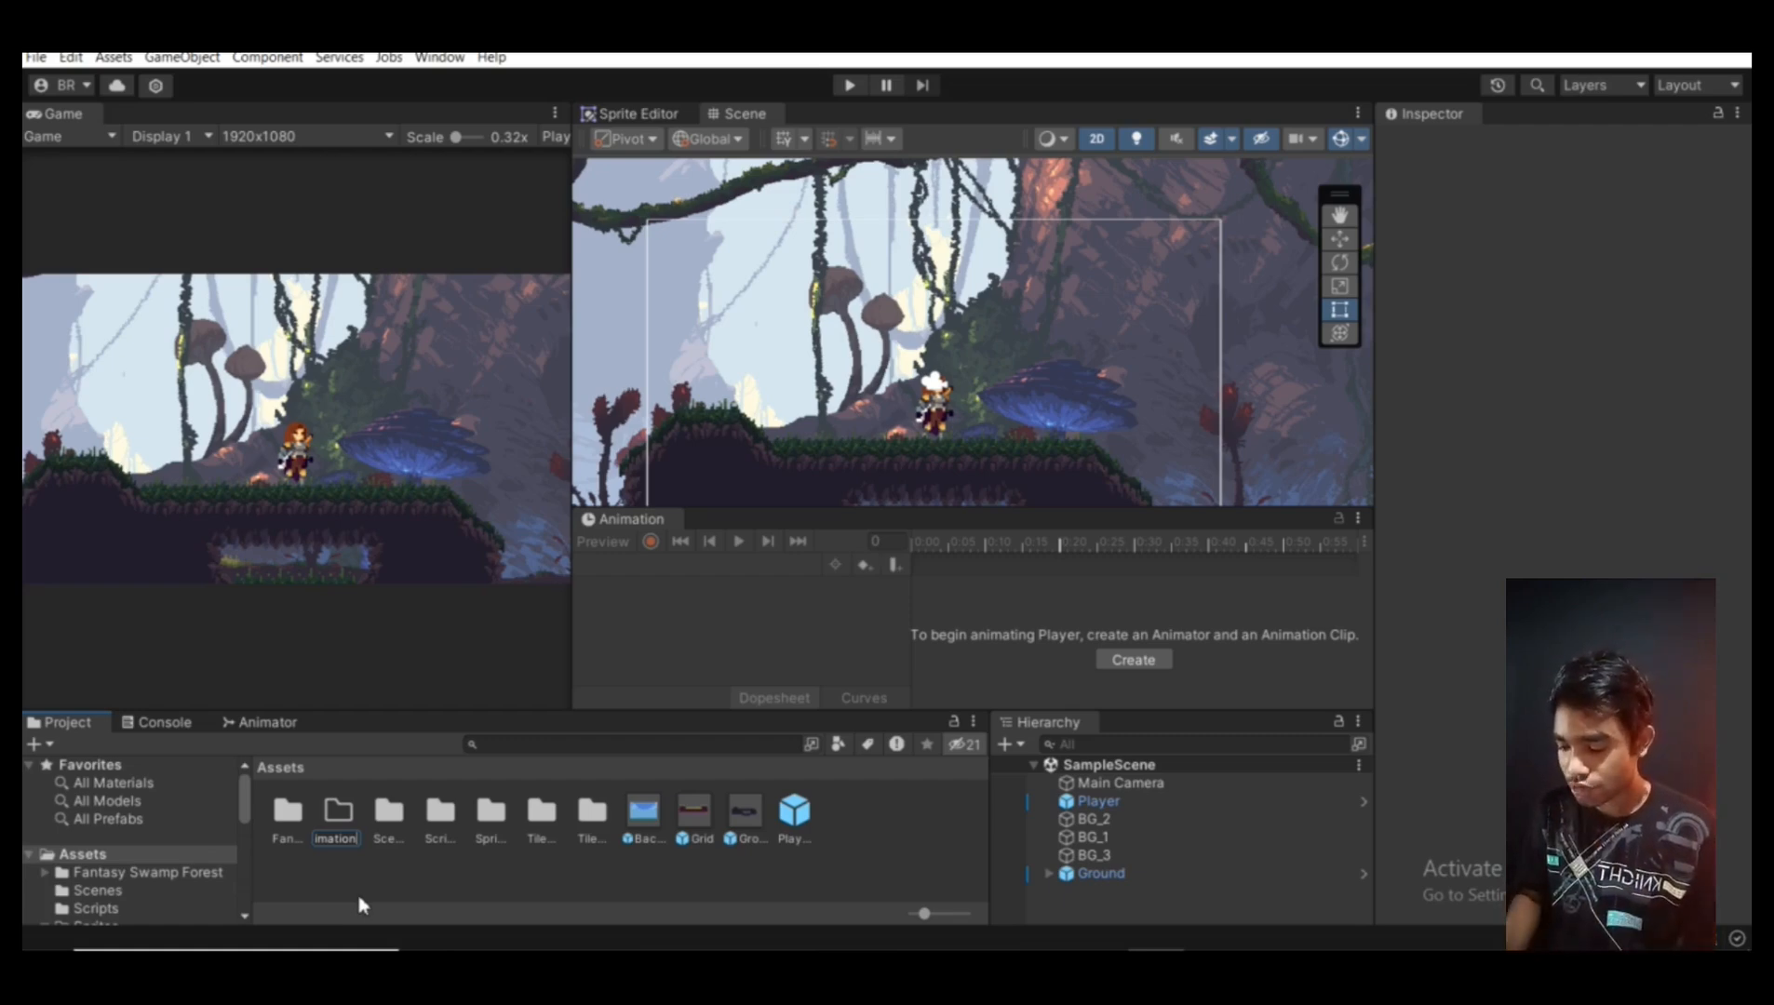
{"action": "key", "text": "Return"}
{"action": "key", "text": "Return"}
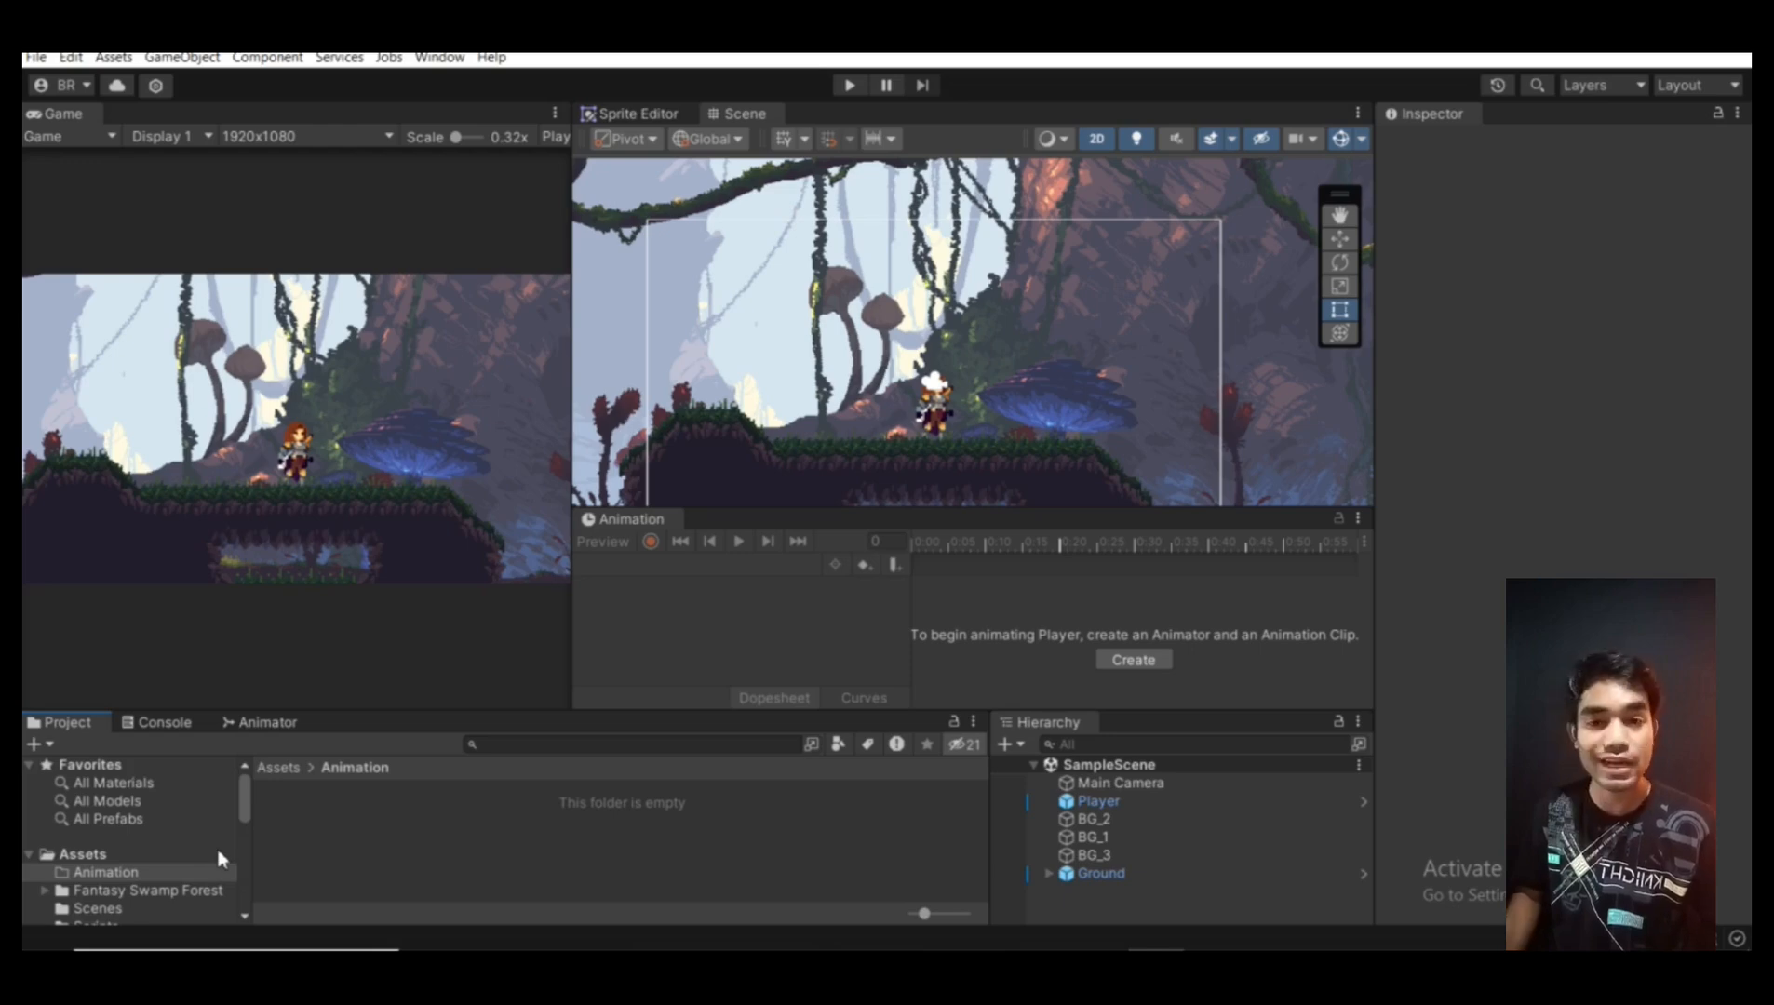
Create a subfolder named Player Animation inside the Animation folder
{"action": "right_click", "coordinate": [377, 831]}
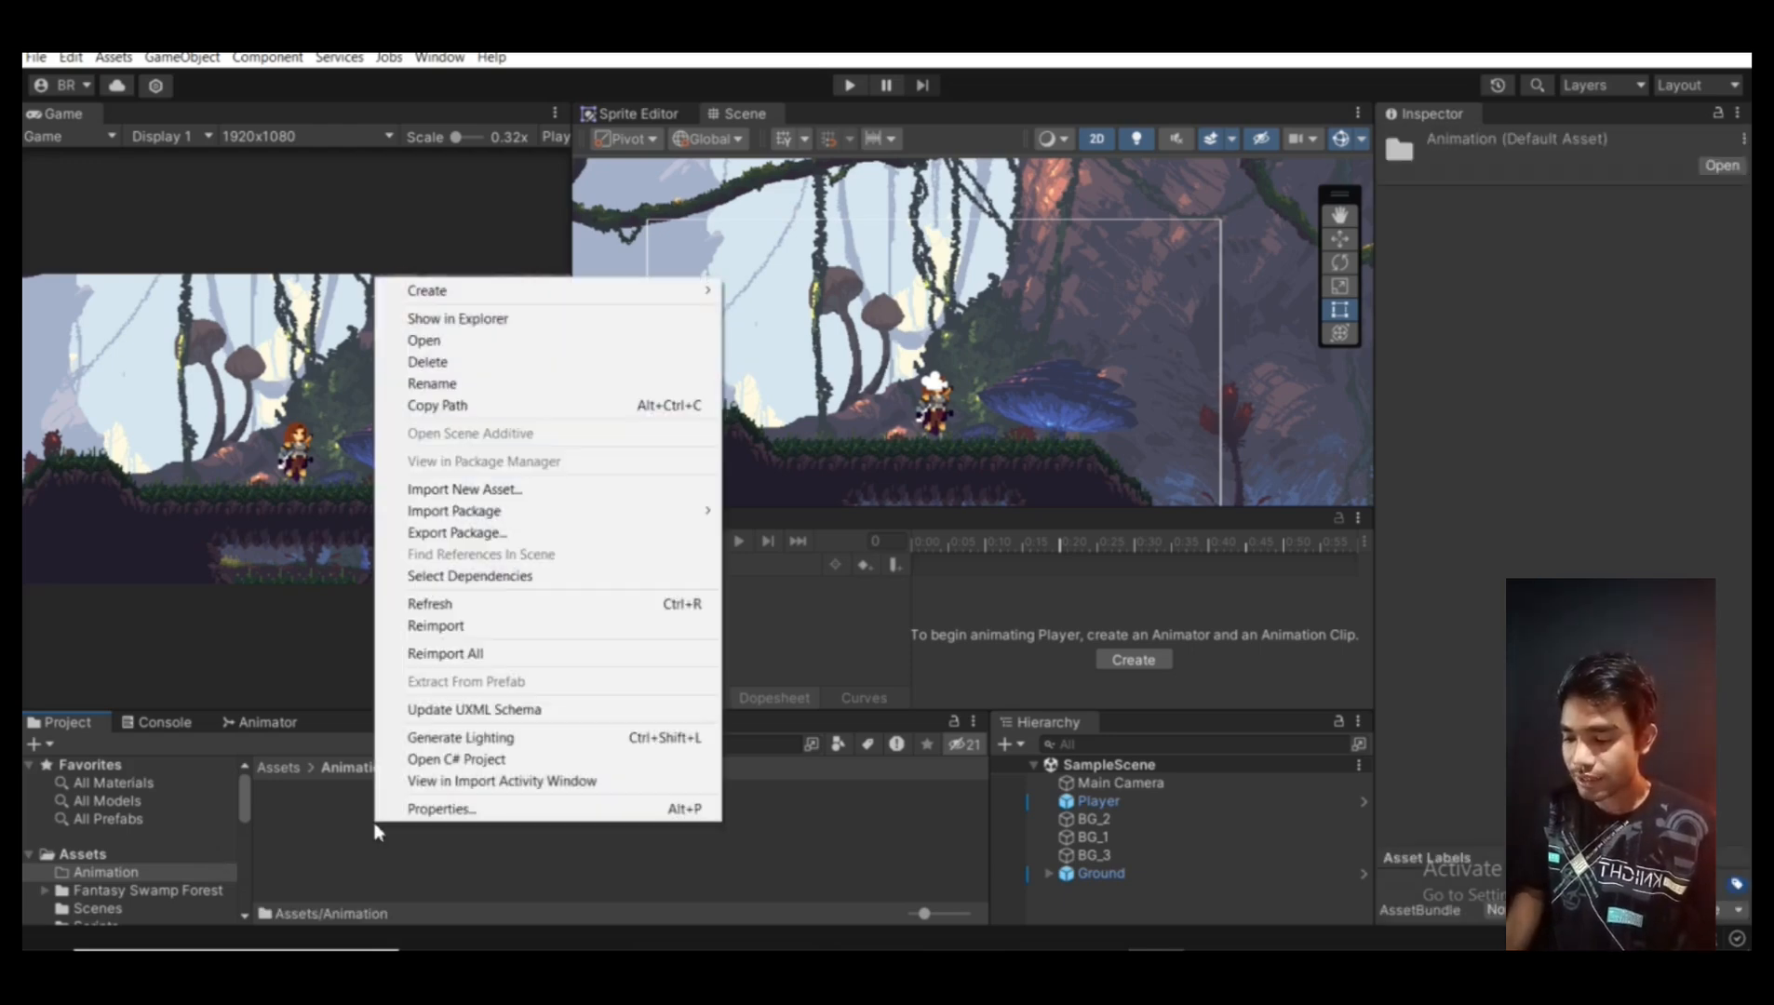
{"action": "mouse_move", "coordinate": [559, 290]}
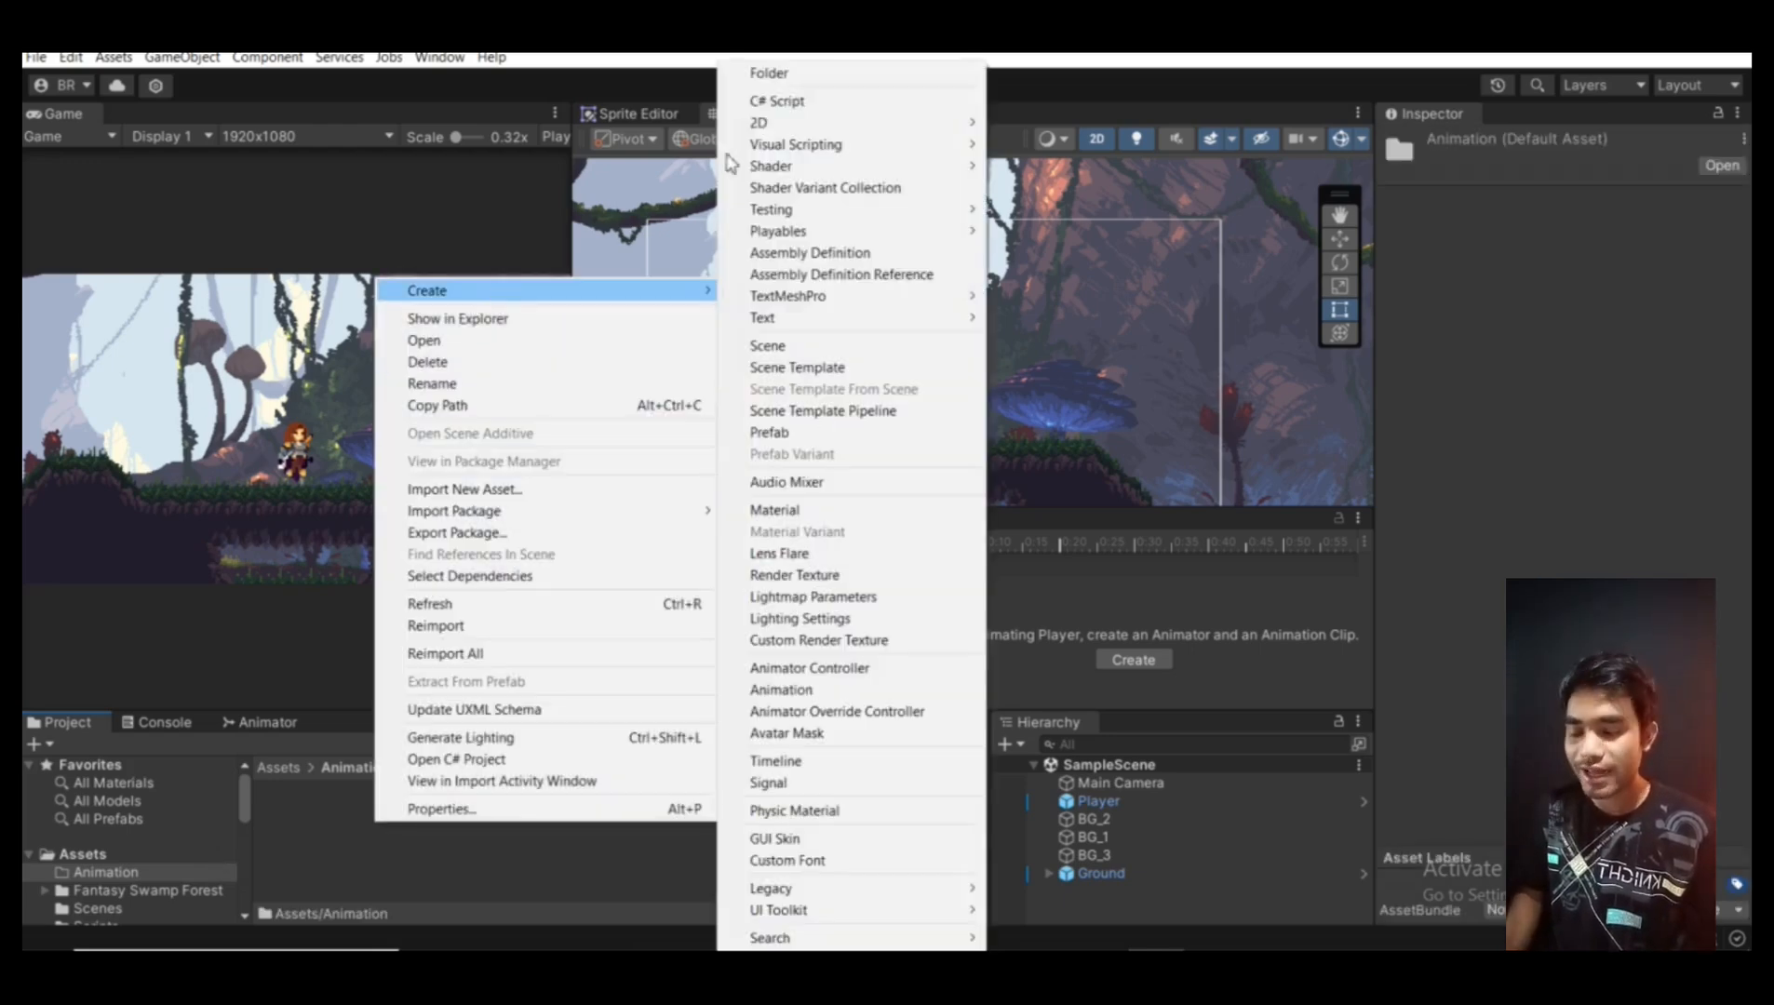
{"action": "left_click", "coordinate": [754, 73]}
{"action": "type", "text": "Pla"}
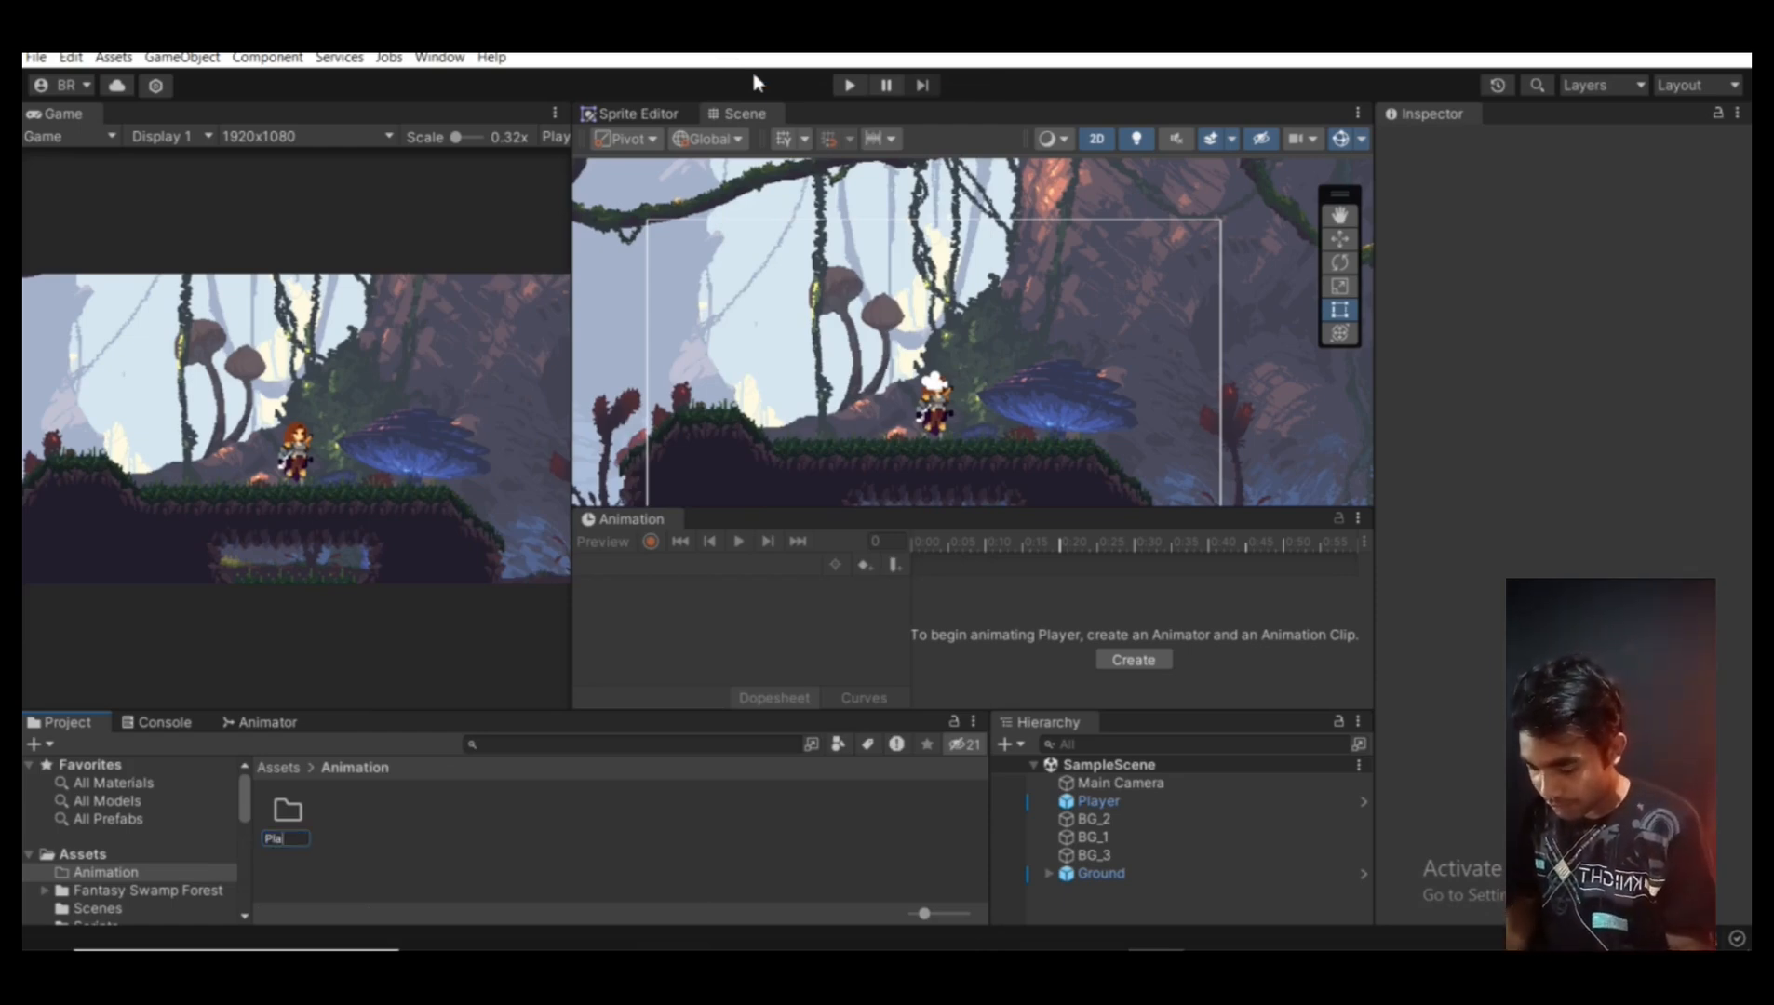
{"action": "type", "text": "yer Animation"}
{"action": "key", "text": "Return"}
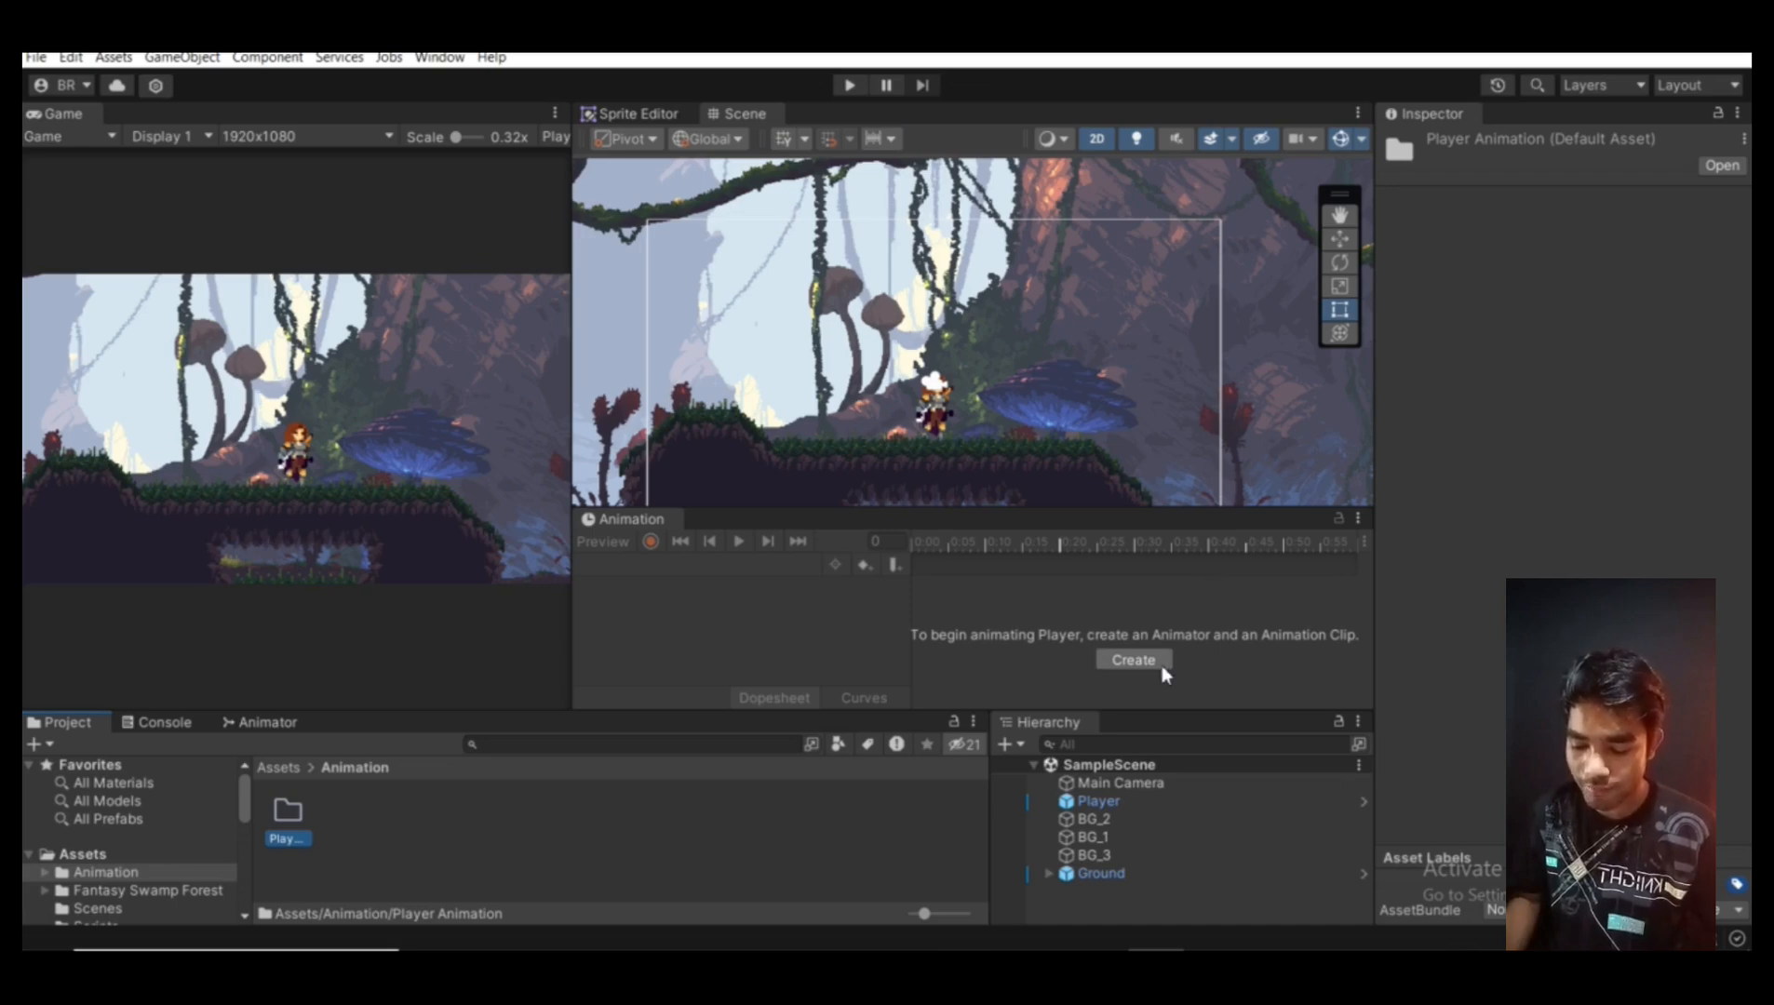
Create an animation clip named Player_Idle for the Player object, saved in Assets/Animation/Player Animation
{"action": "left_click", "coordinate": [1097, 801]}
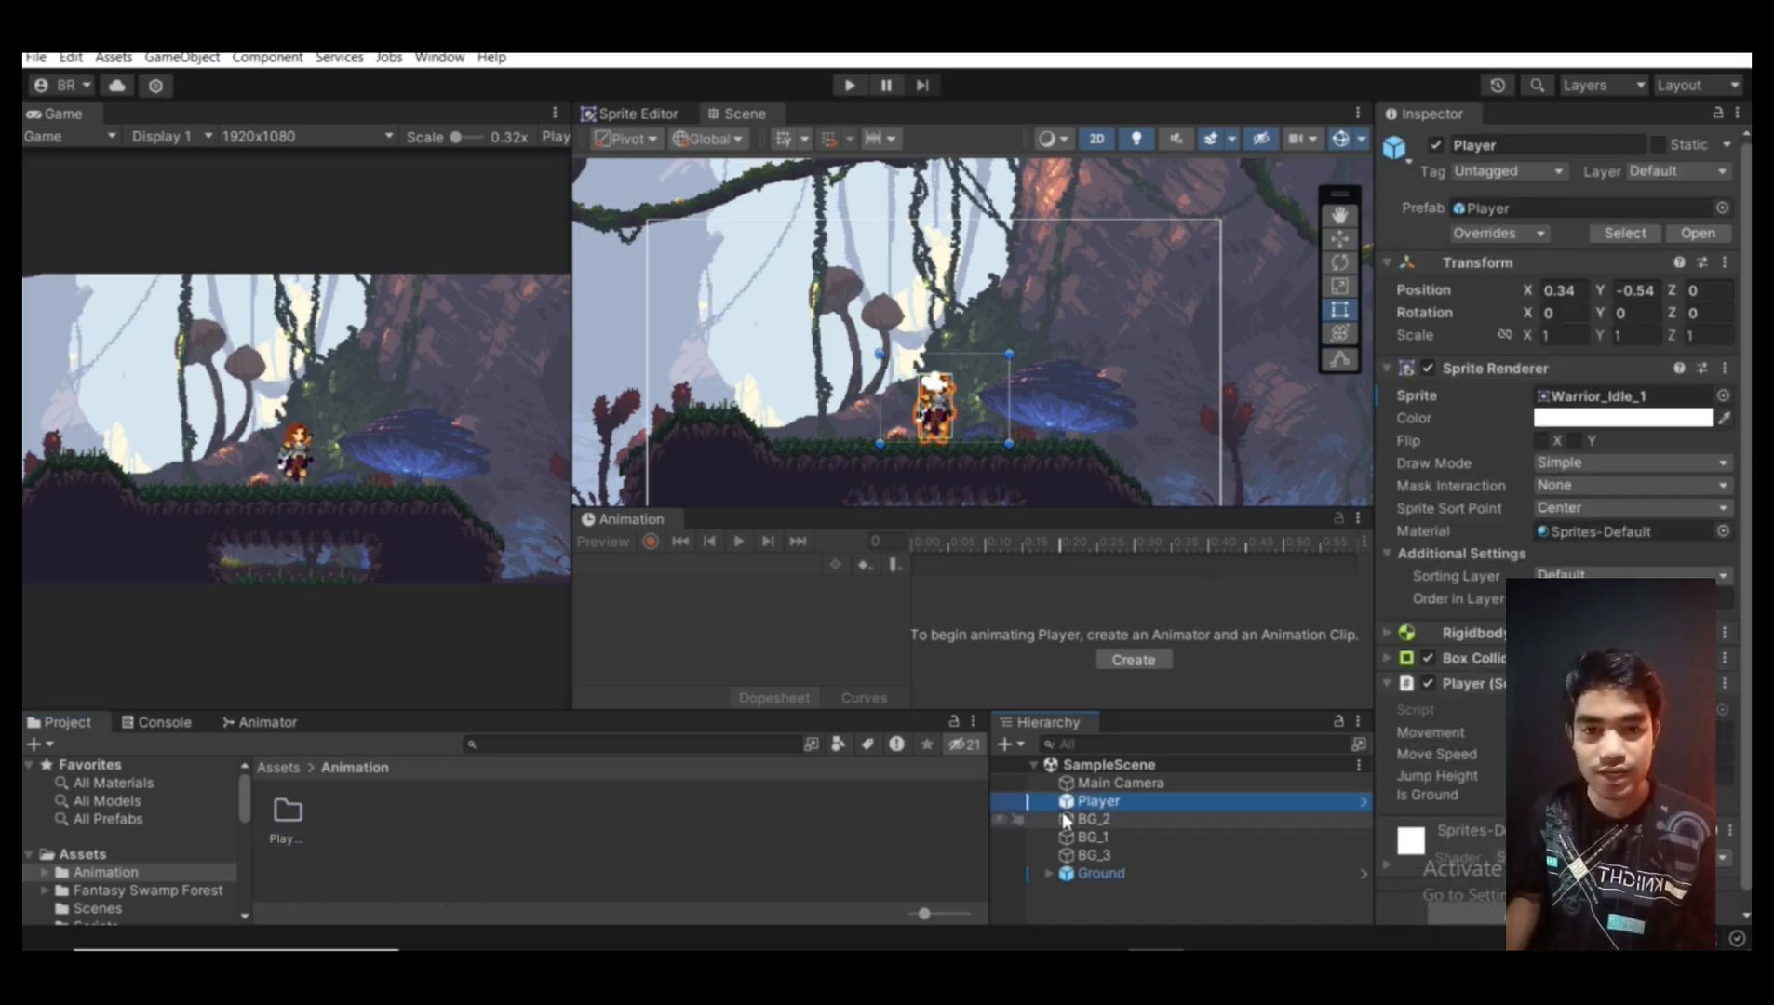
{"action": "left_click", "coordinate": [1147, 667]}
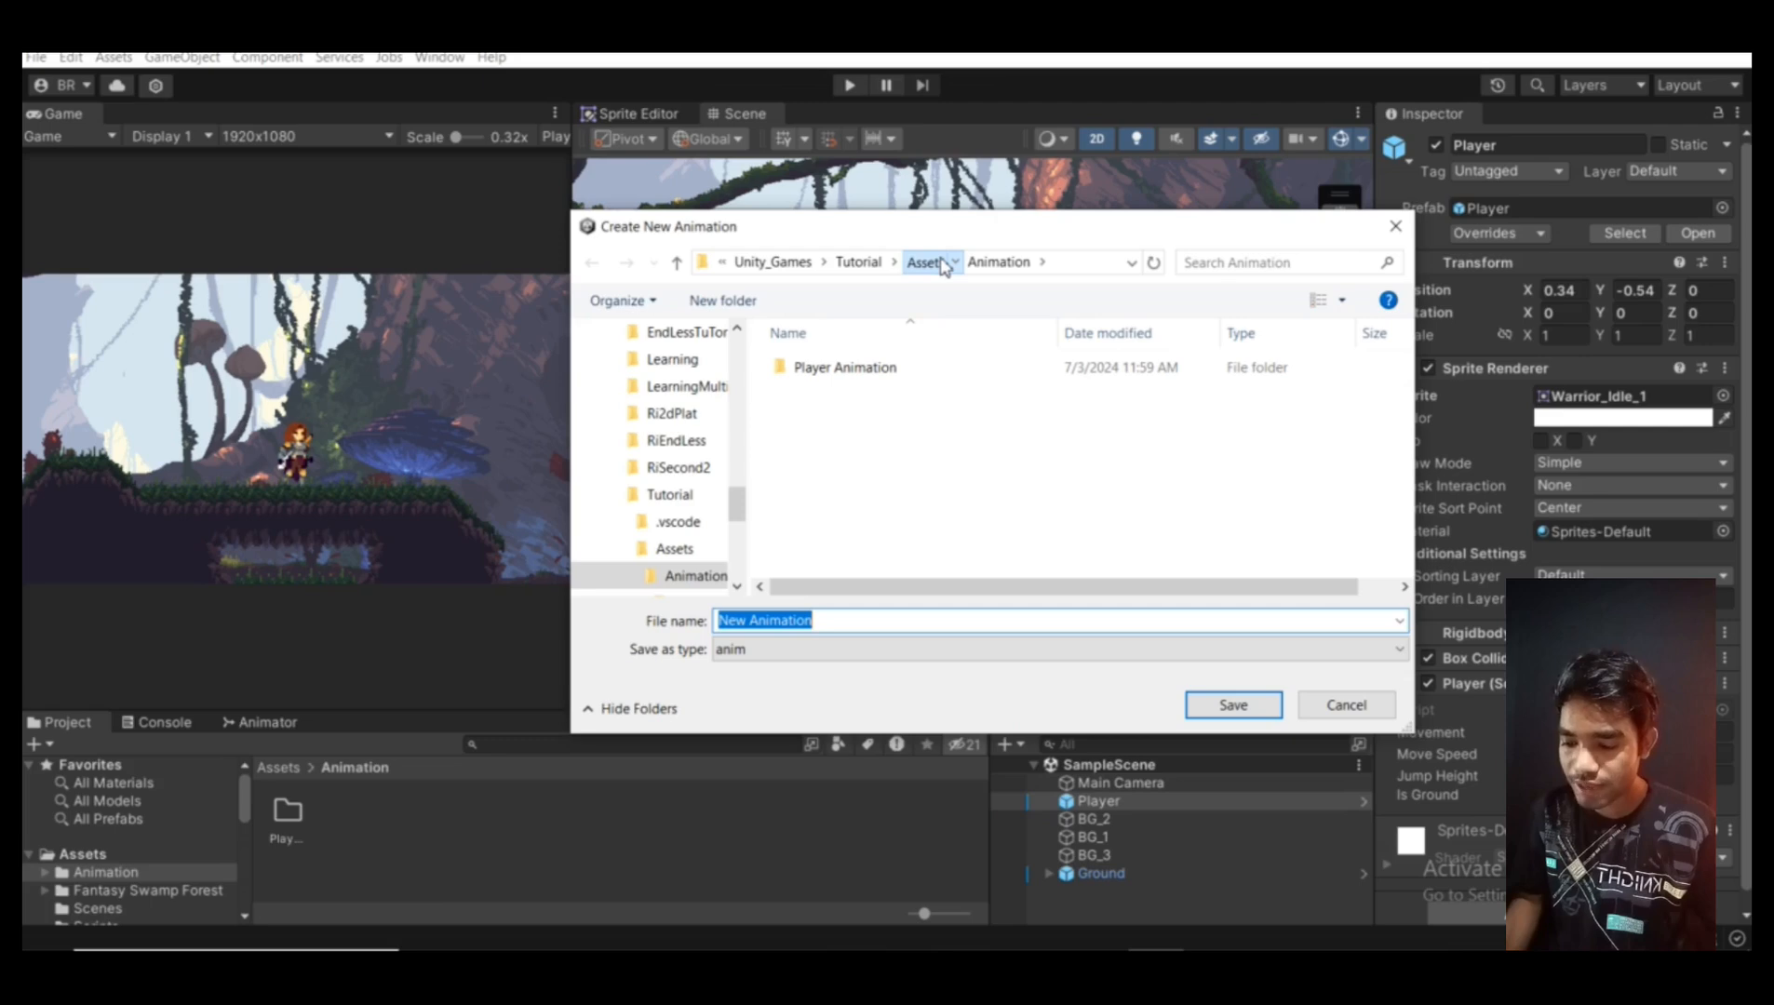
{"action": "left_click", "coordinate": [925, 262]}
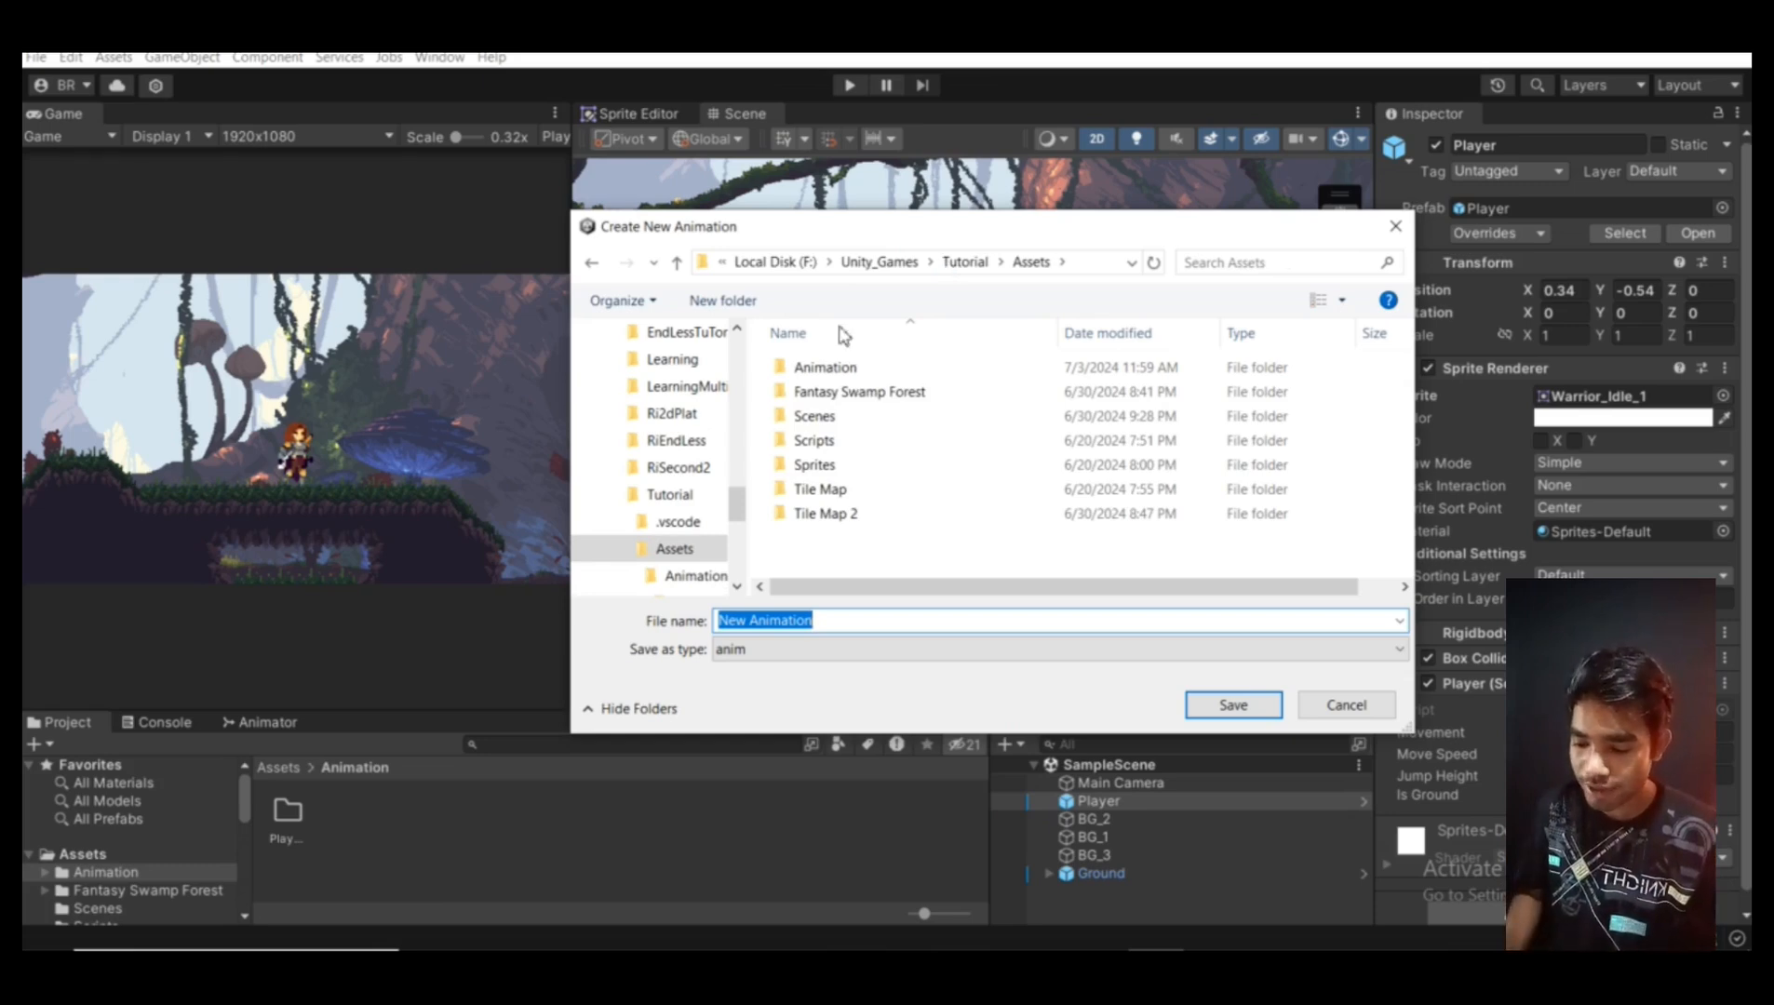
{"action": "left_click", "coordinate": [858, 375]}
{"action": "double_click", "coordinate": [859, 382]}
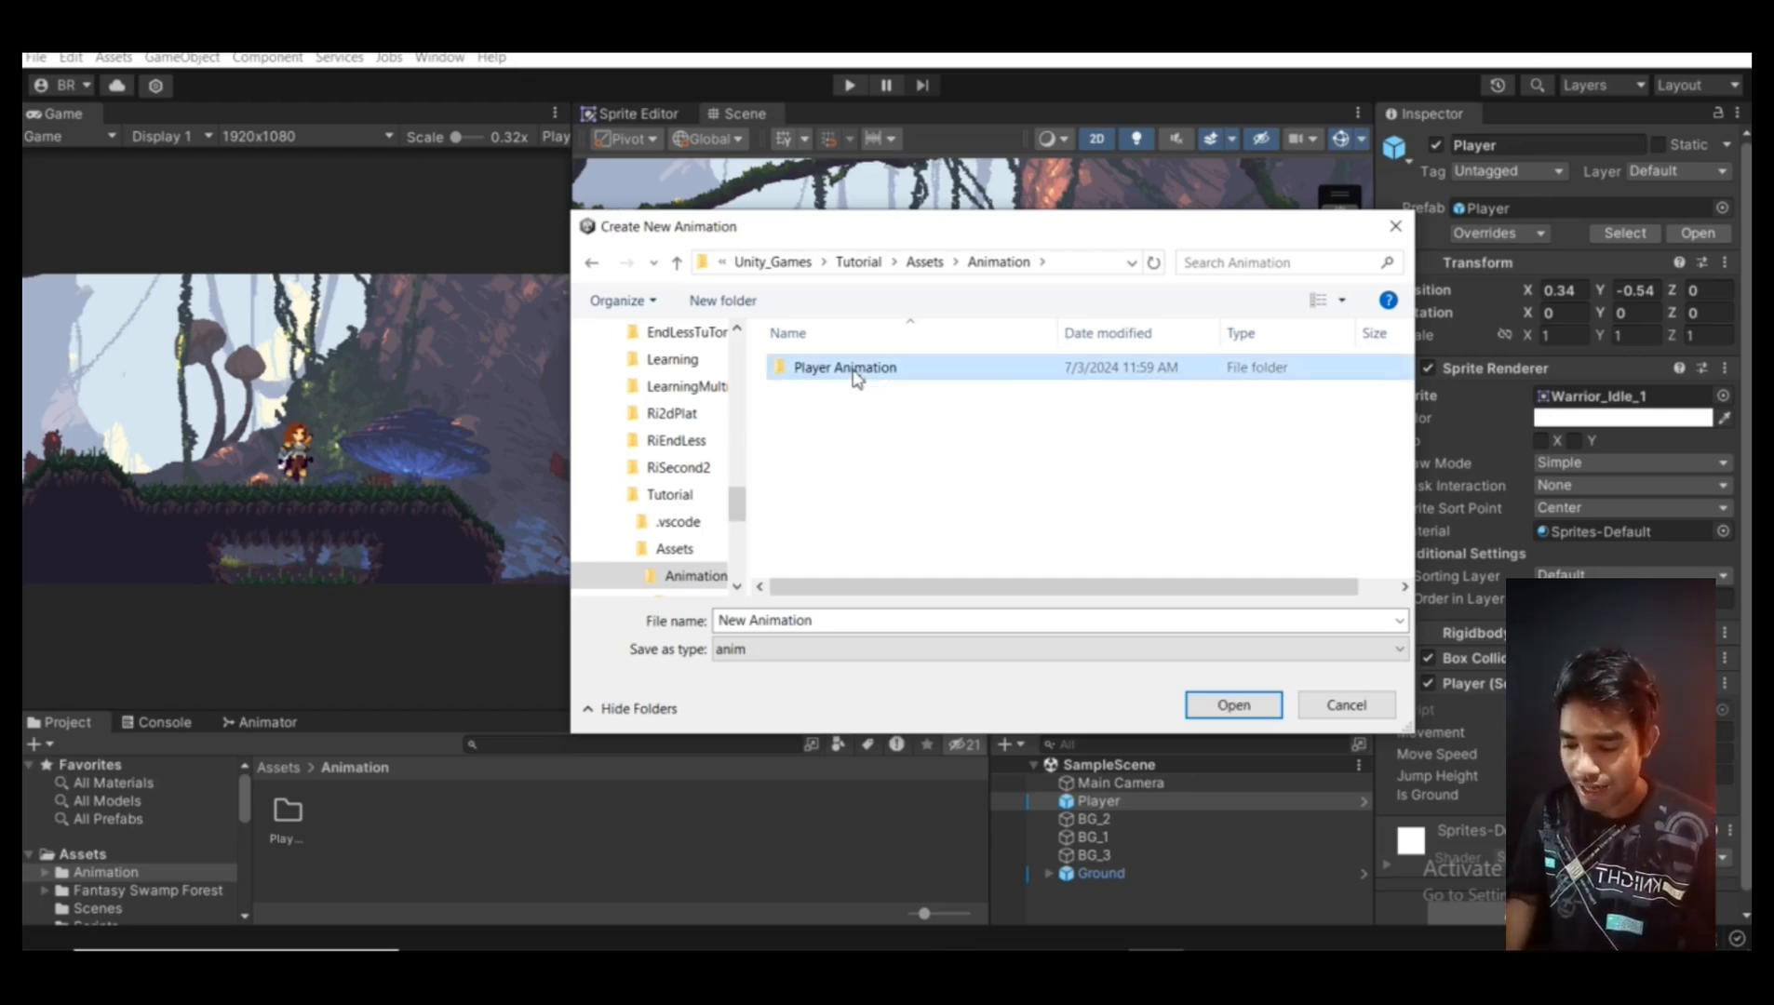
{"action": "double_click", "coordinate": [856, 373]}
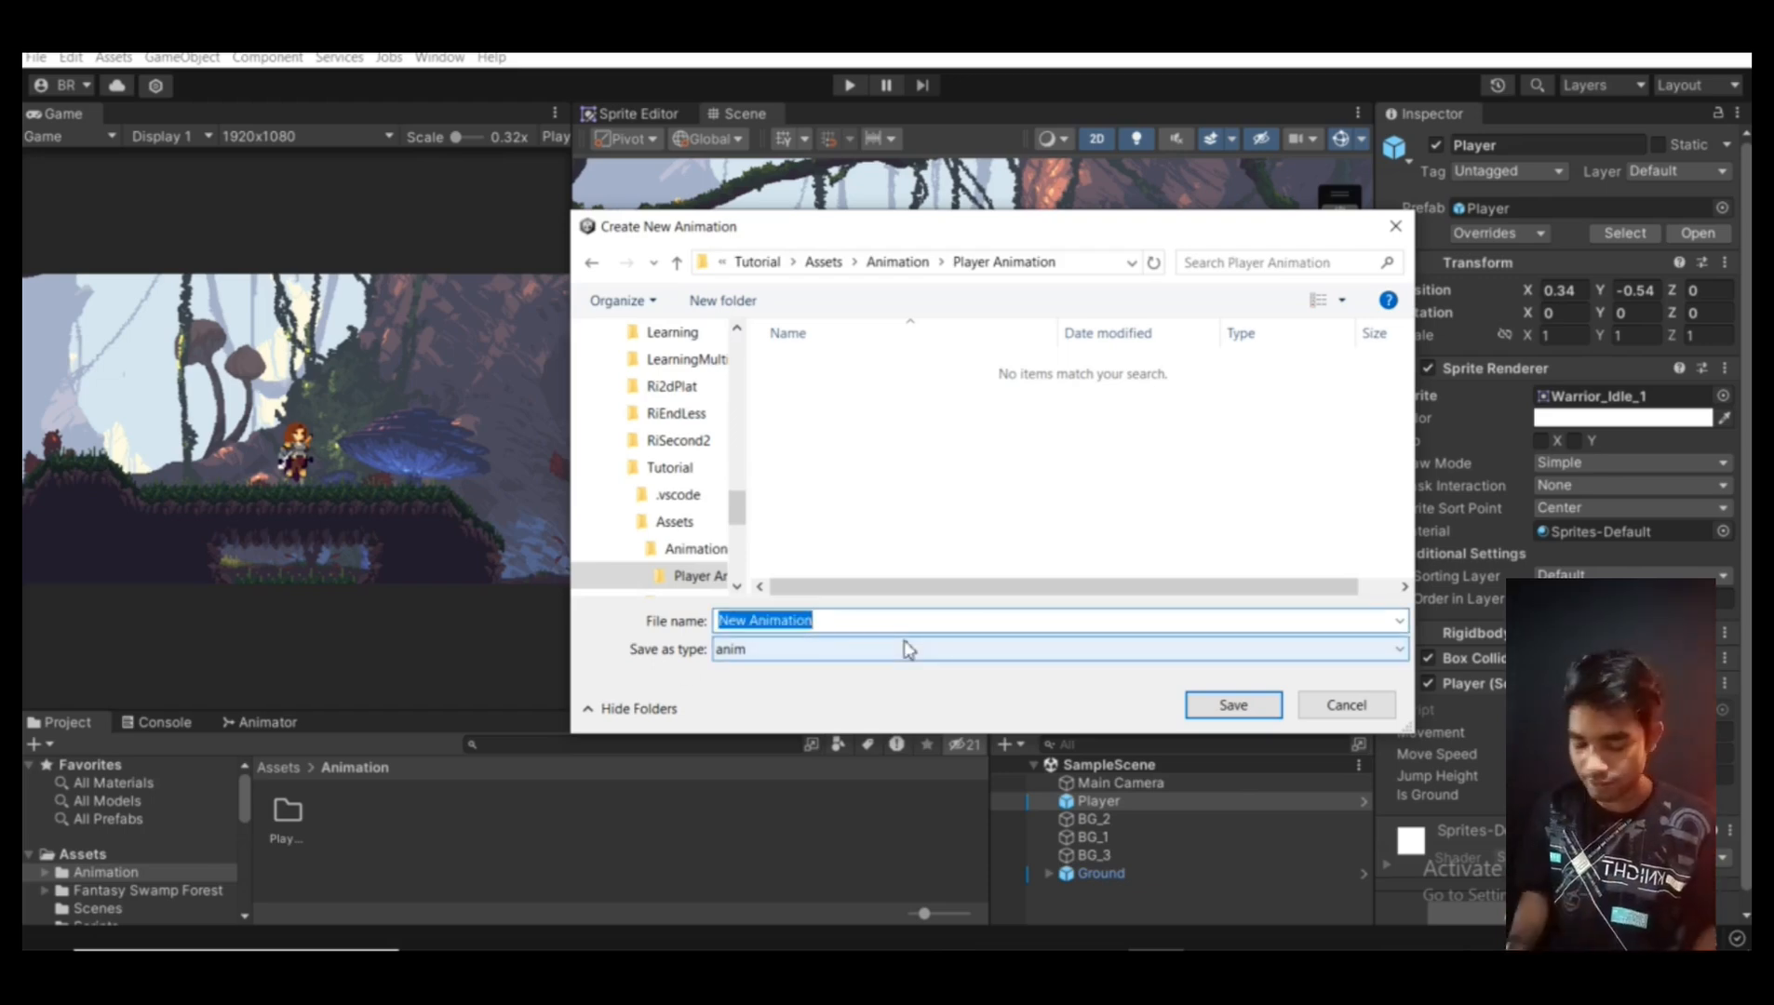
{"action": "type", "text": "Player"}
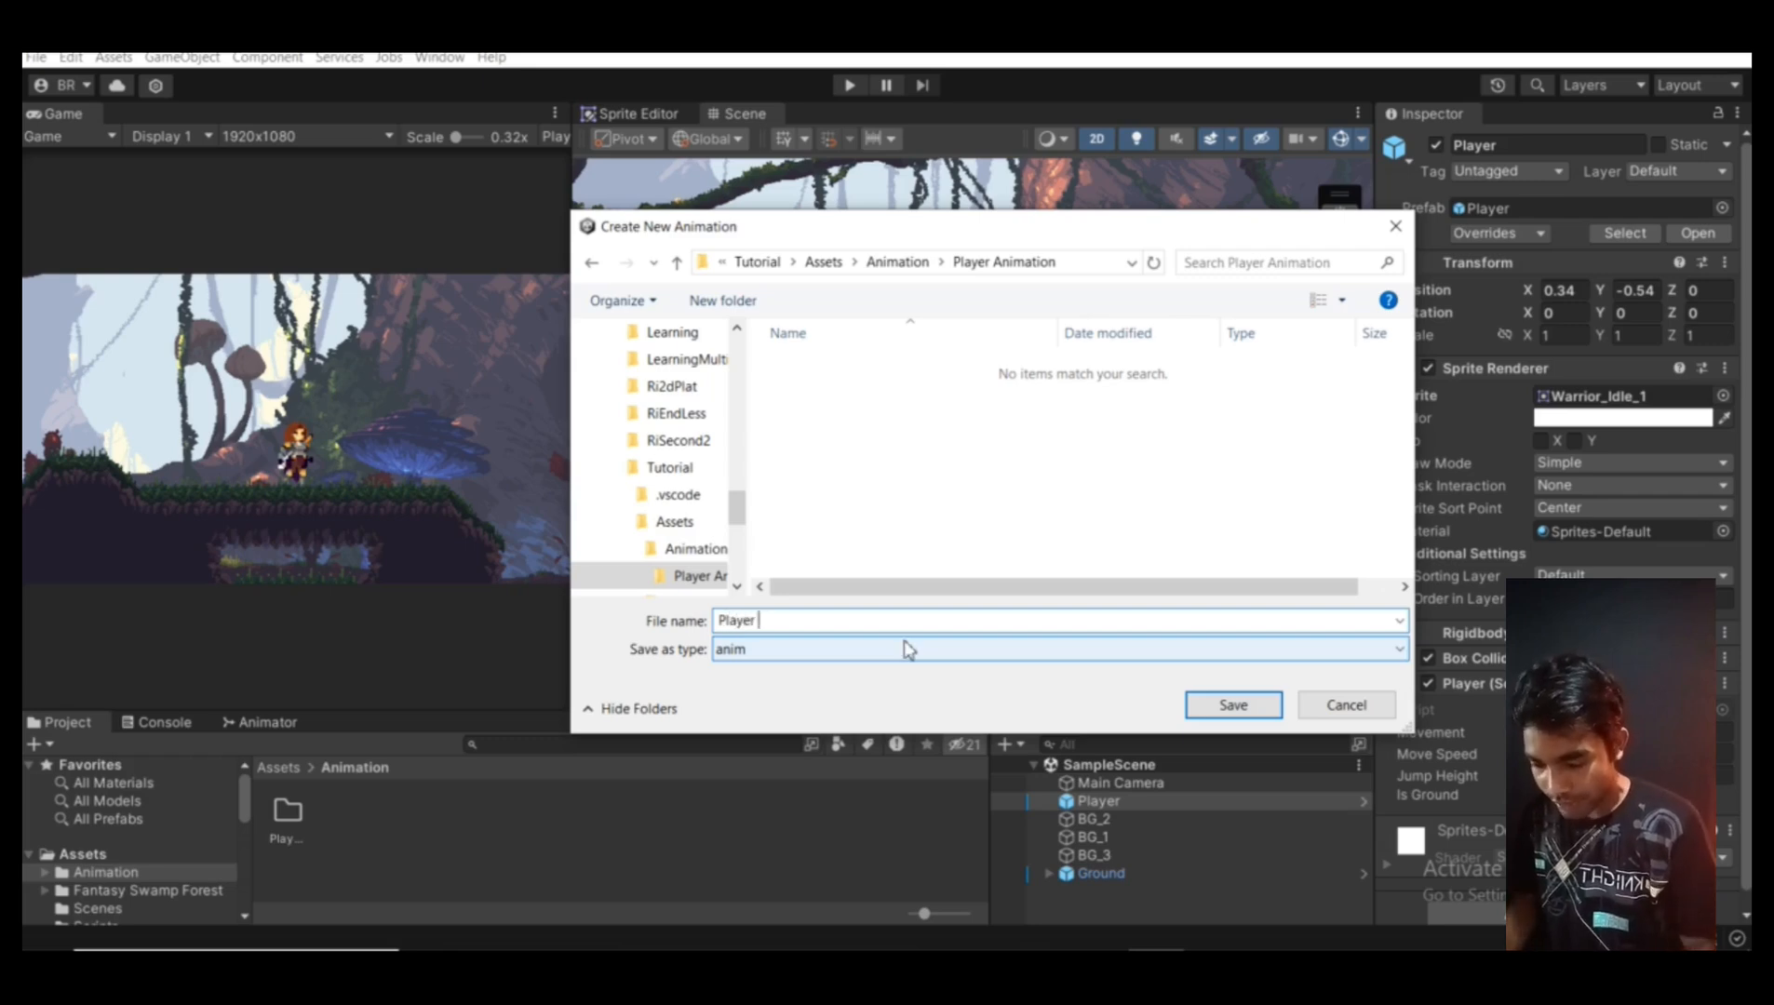
{"action": "type", "text": "_Idle"}
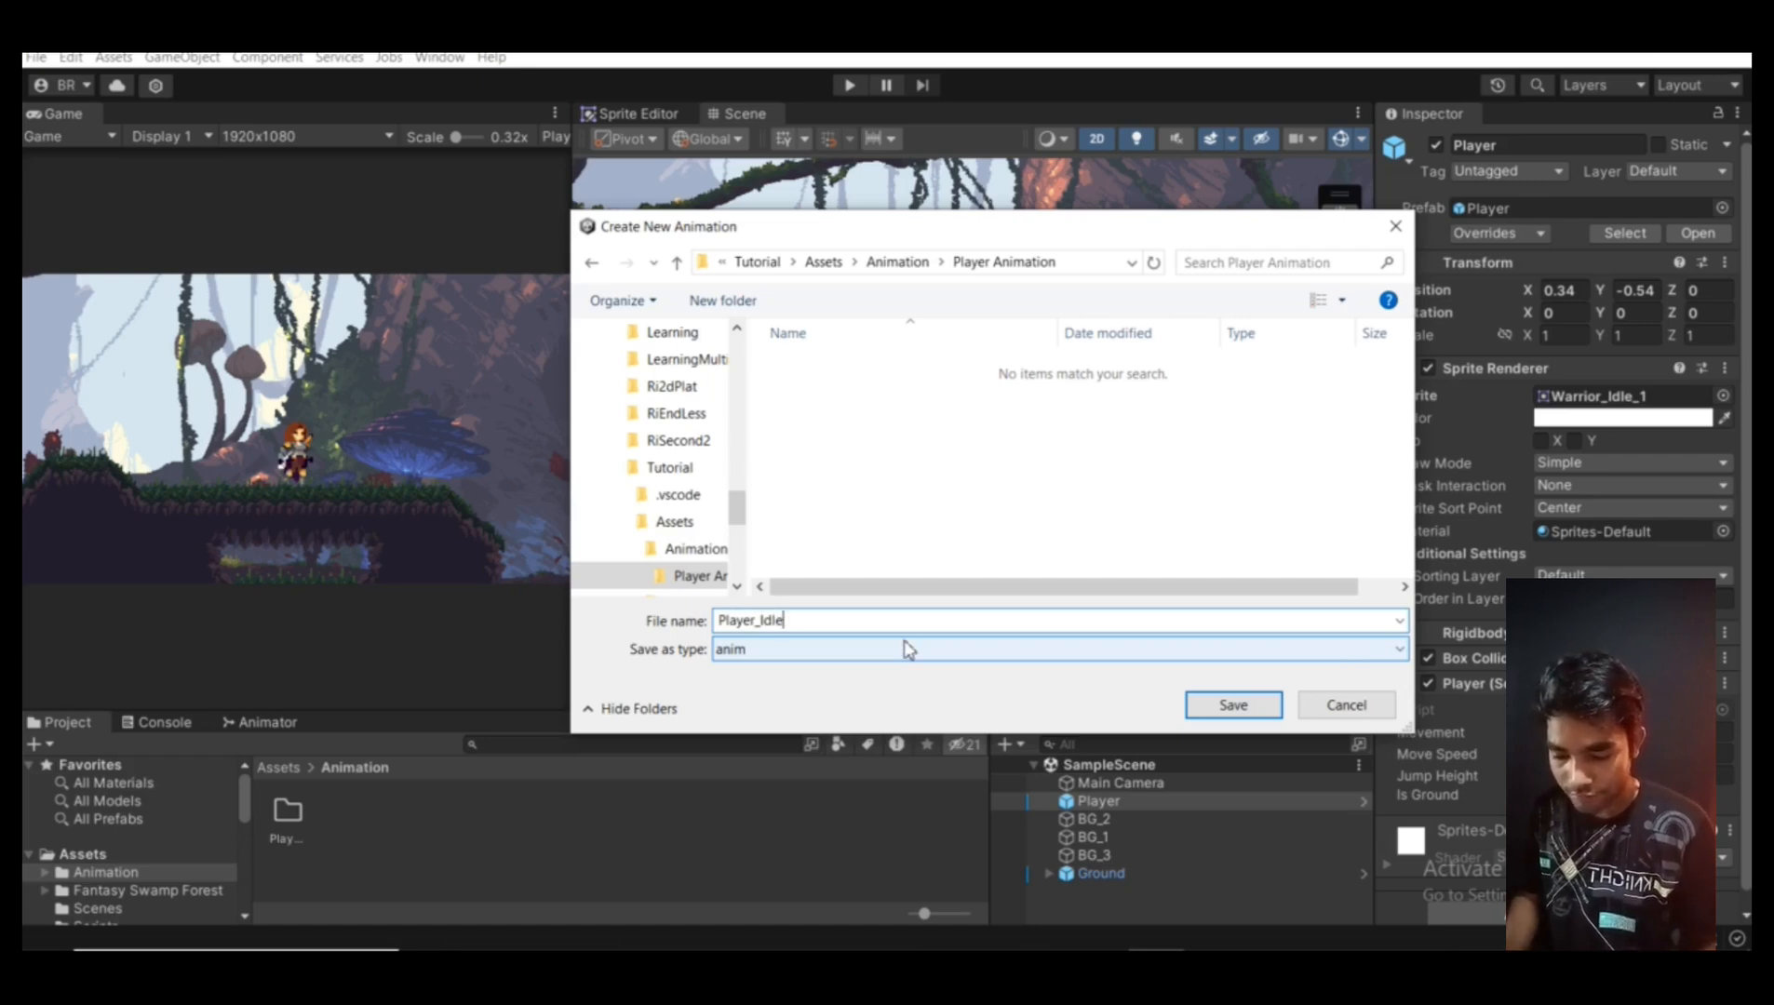
{"action": "key", "text": "Return"}
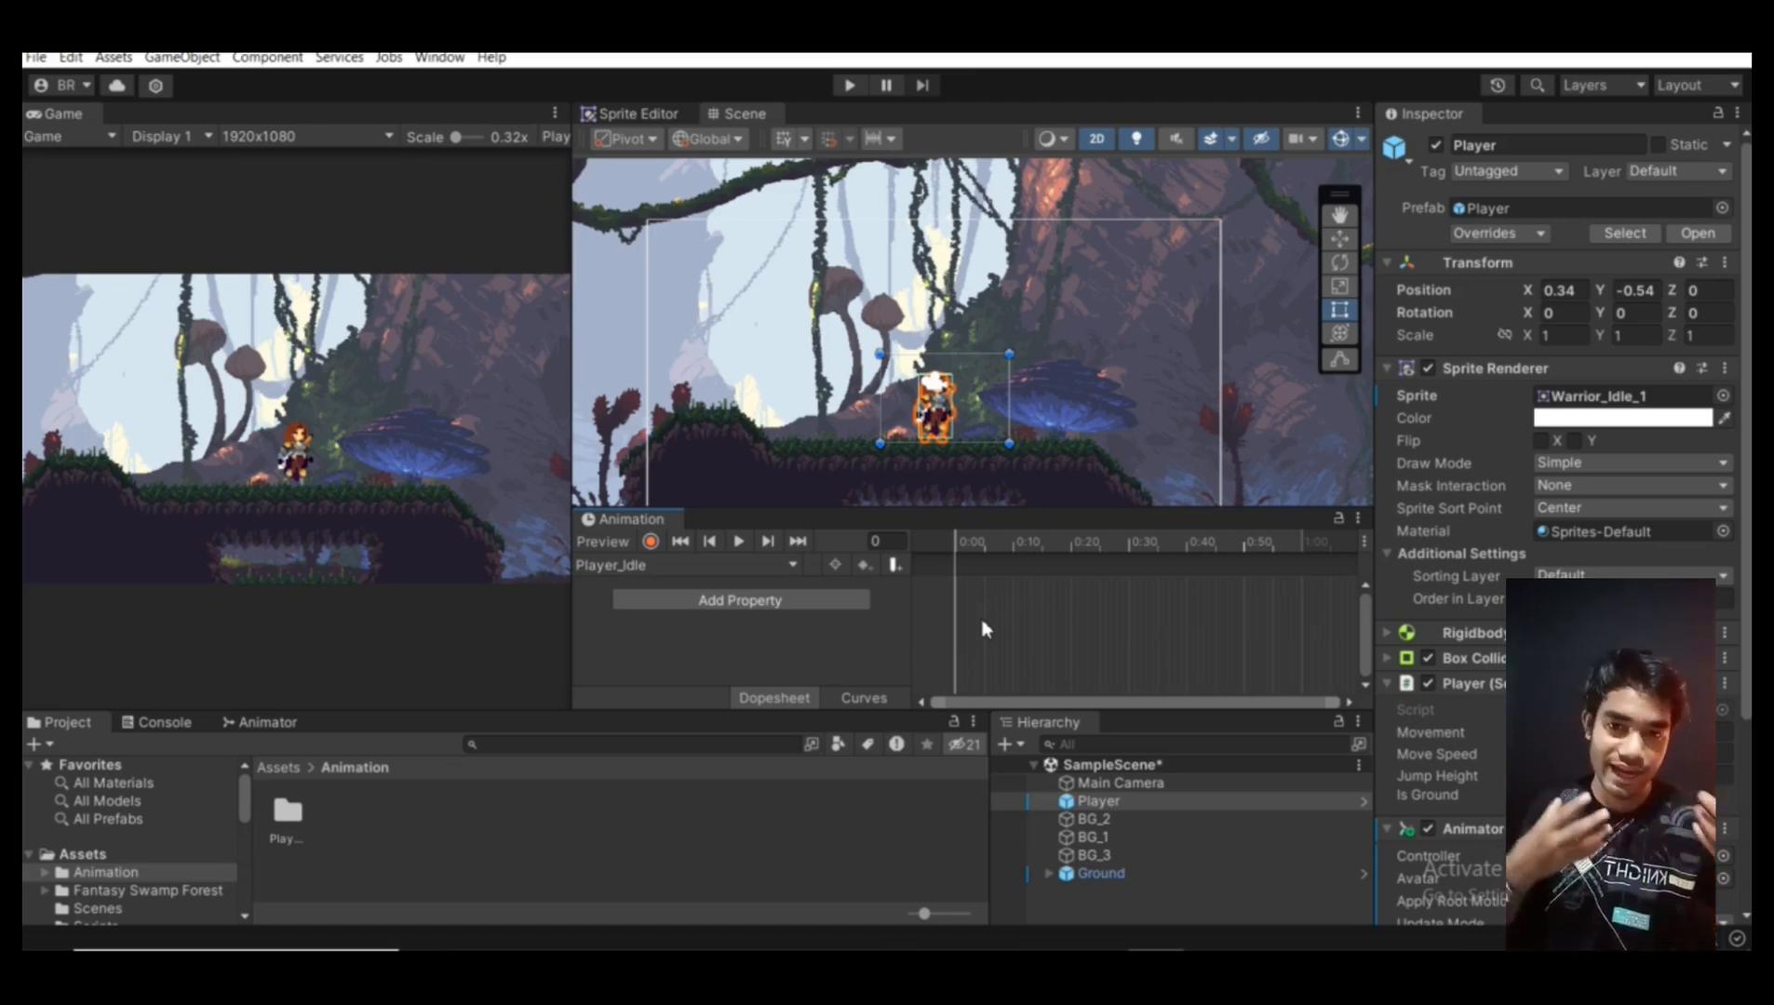
Open the idle folder under Sprites/Individual Sprite and select all six Warrior idle sprites
{"action": "scroll", "coordinate": [135, 861], "scroll_direction": "down", "scroll_amount": 3}
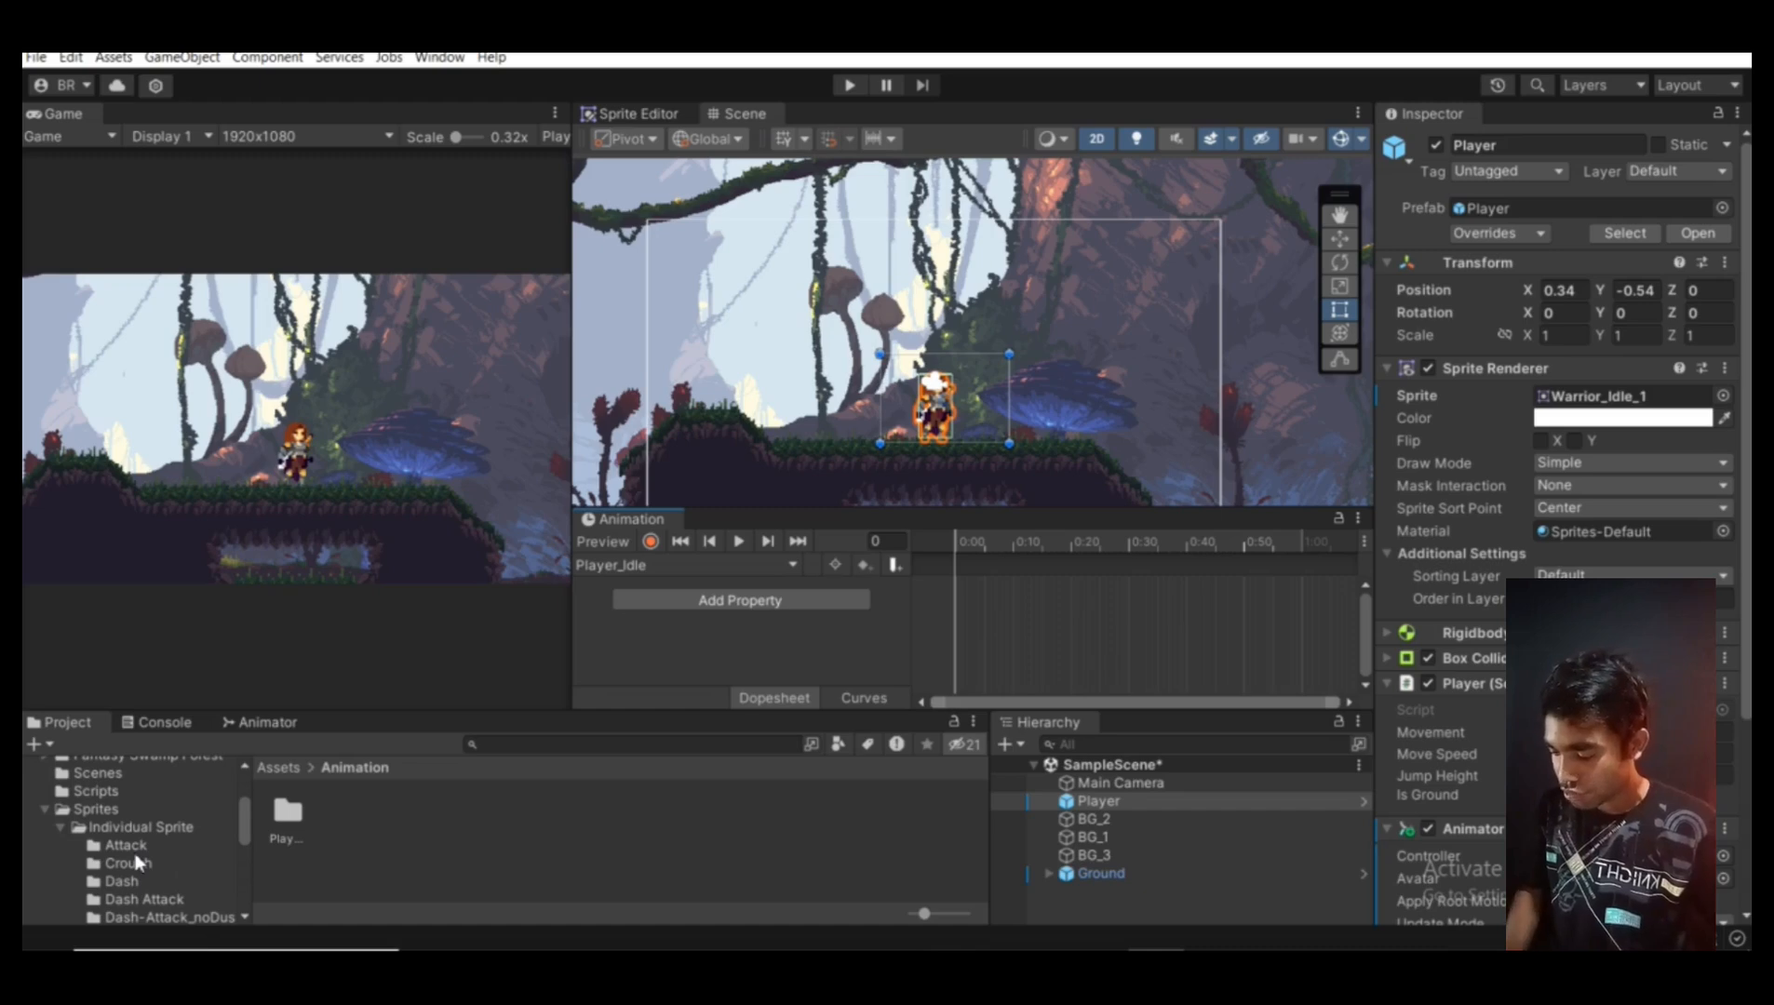
{"action": "scroll", "coordinate": [137, 862], "scroll_direction": "down", "scroll_amount": 5}
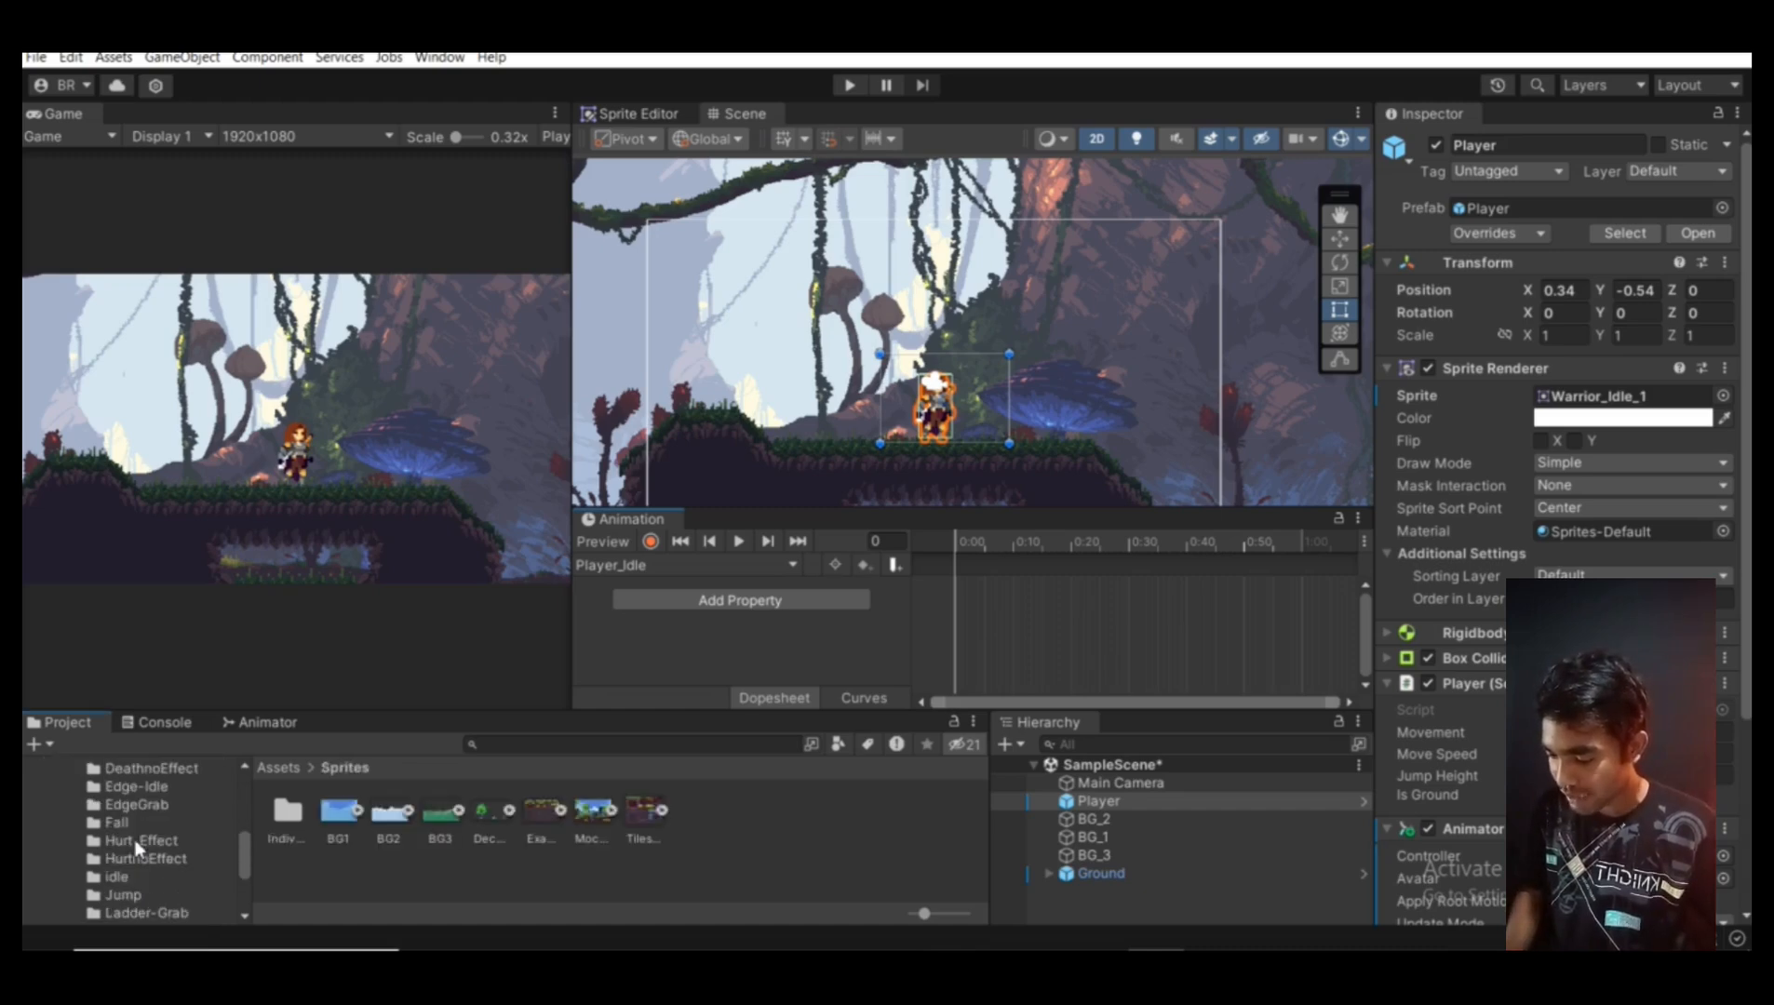
{"action": "scroll", "coordinate": [135, 847], "scroll_direction": "up", "scroll_amount": 3}
{"action": "scroll", "coordinate": [124, 845], "scroll_direction": "down", "scroll_amount": 3}
{"action": "left_click", "coordinate": [121, 878]}
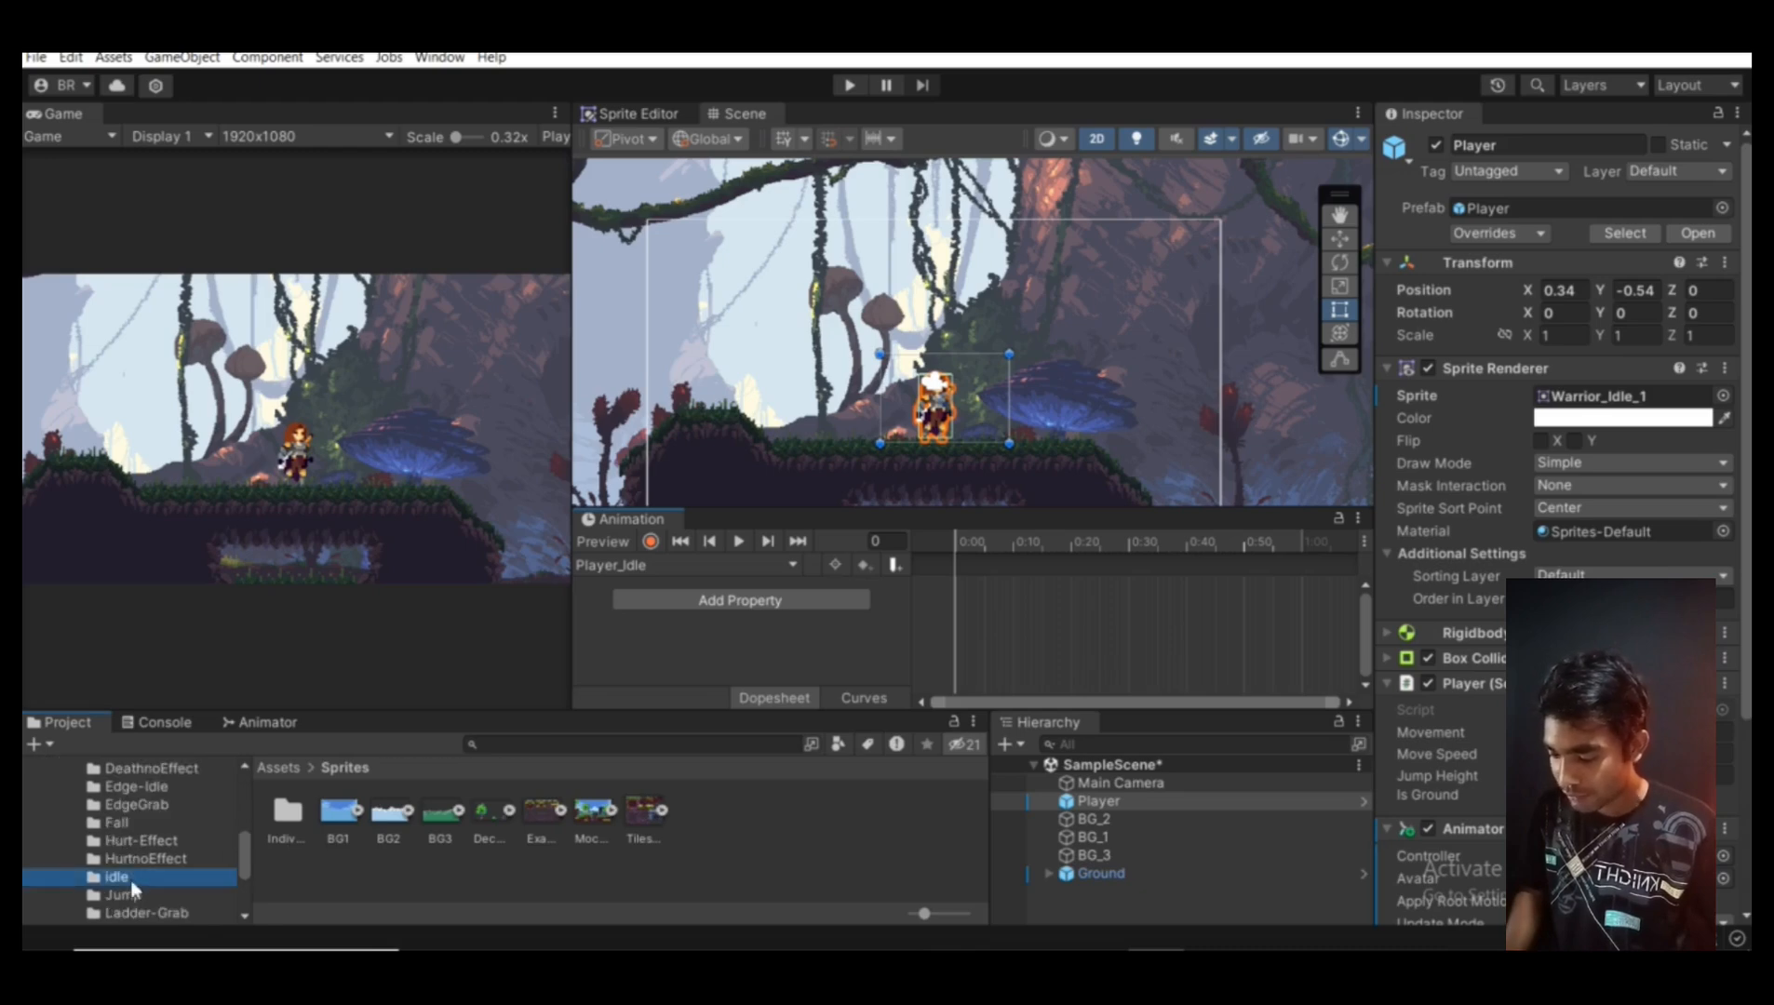
{"action": "left_click", "coordinate": [428, 869]}
{"action": "key", "text": "Right"}
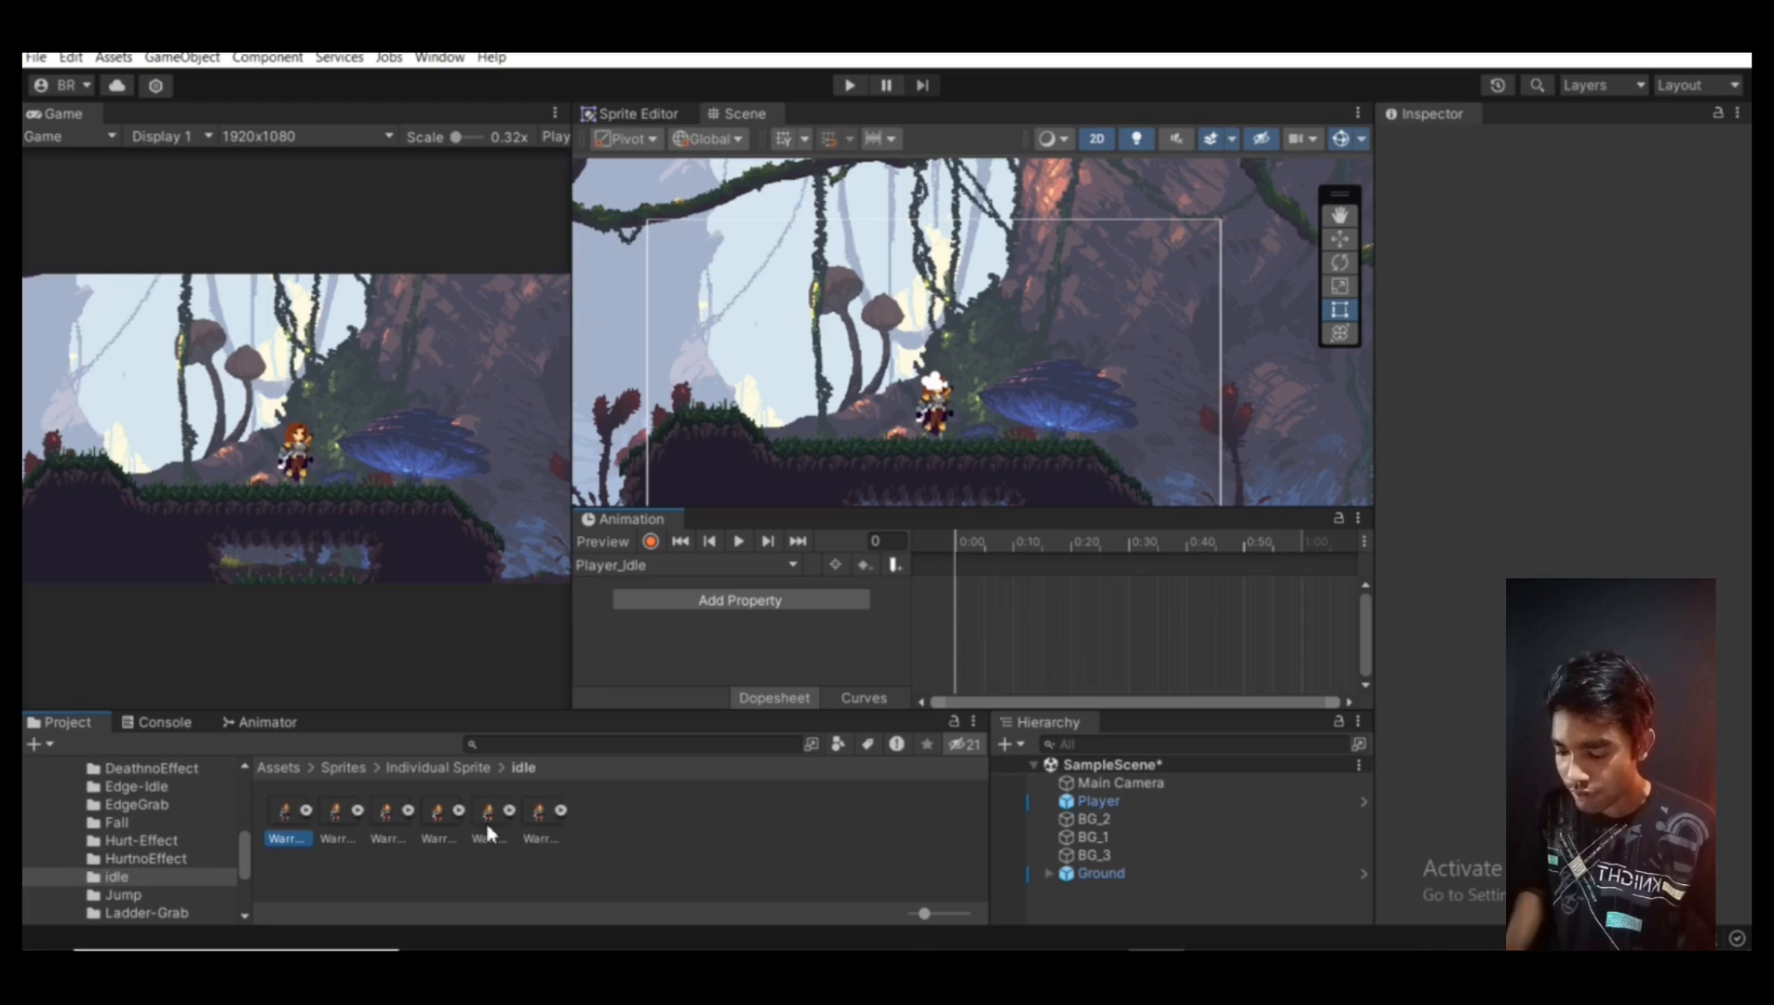
{"action": "left_click", "coordinate": [542, 812], "text": "shift"}
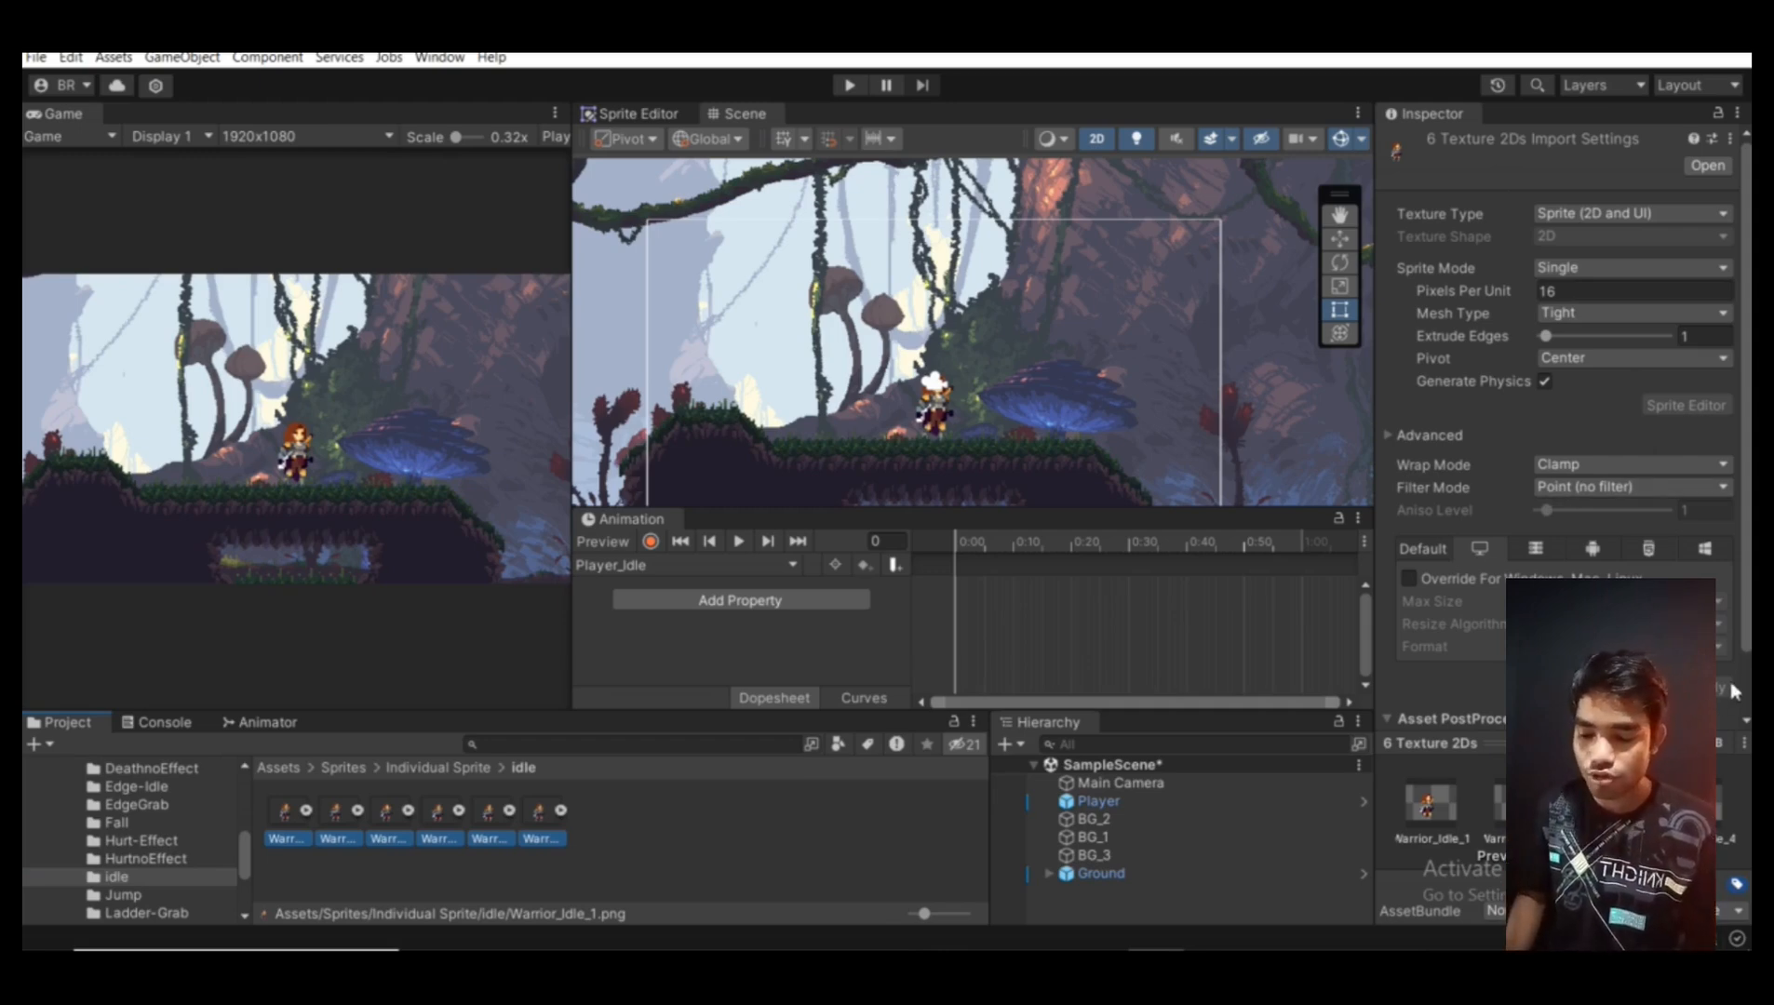
{"action": "scroll", "coordinate": [981, 385], "scroll_direction": "up", "scroll_amount": 5}
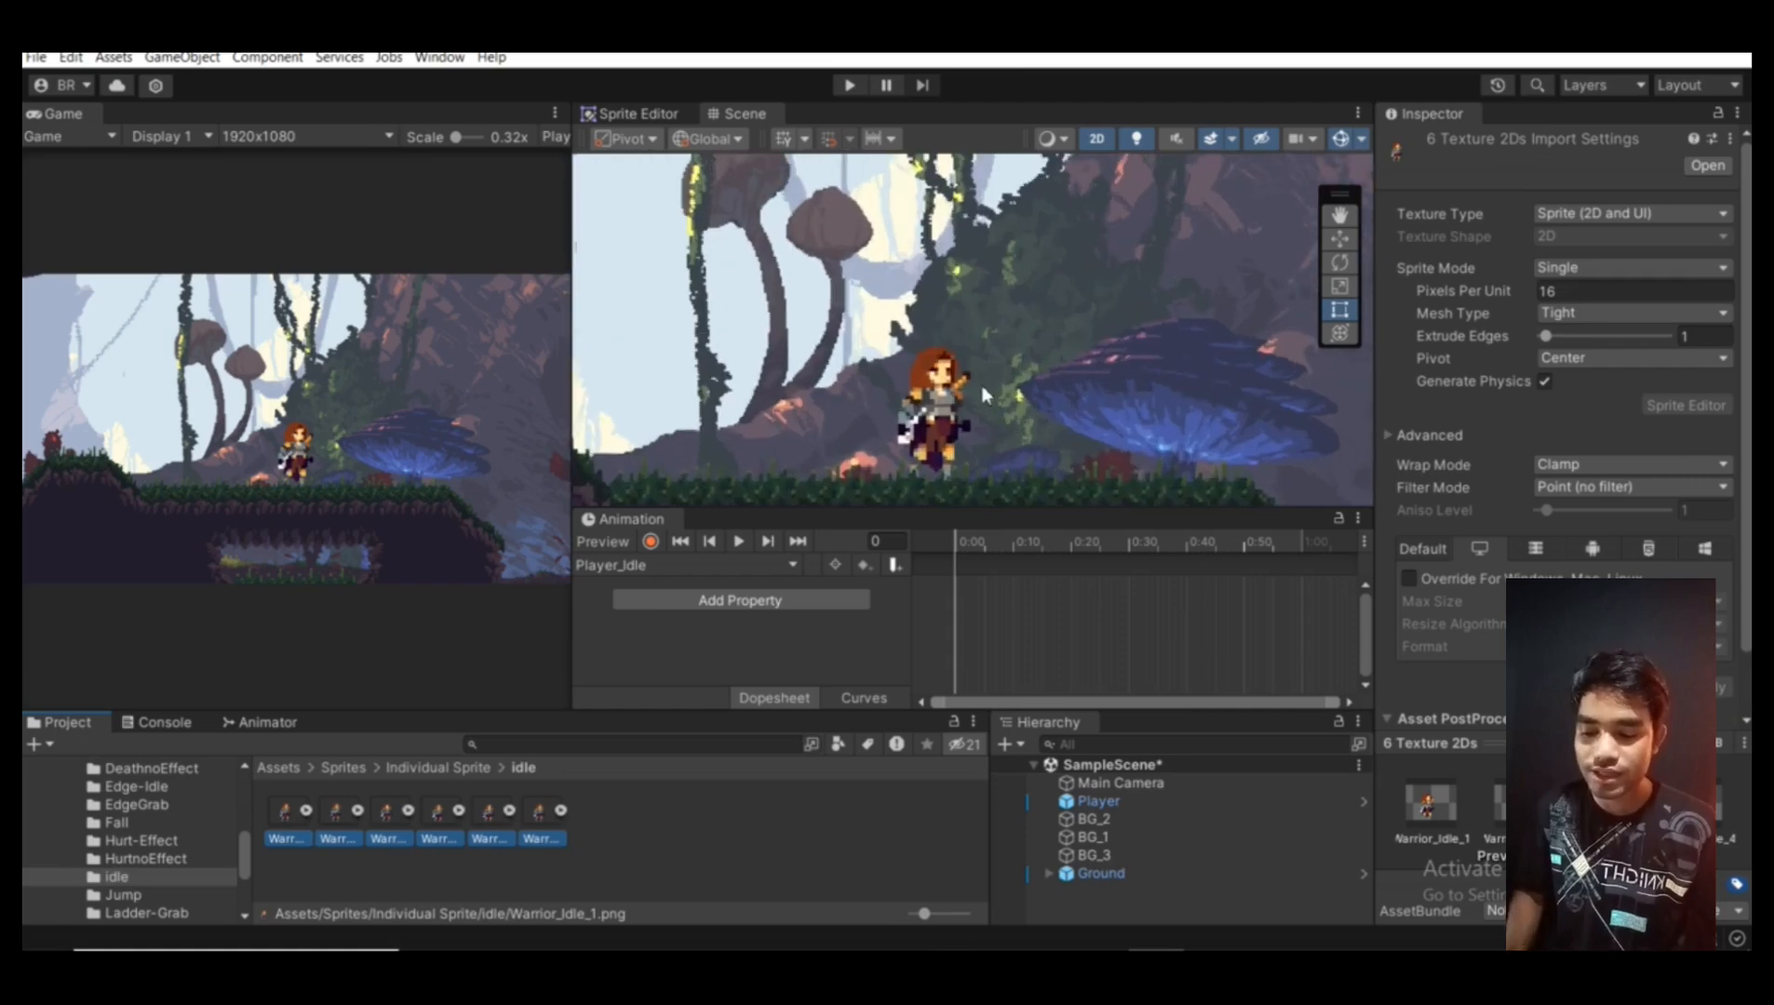
{"action": "scroll", "coordinate": [972, 384], "scroll_direction": "up", "scroll_amount": 1}
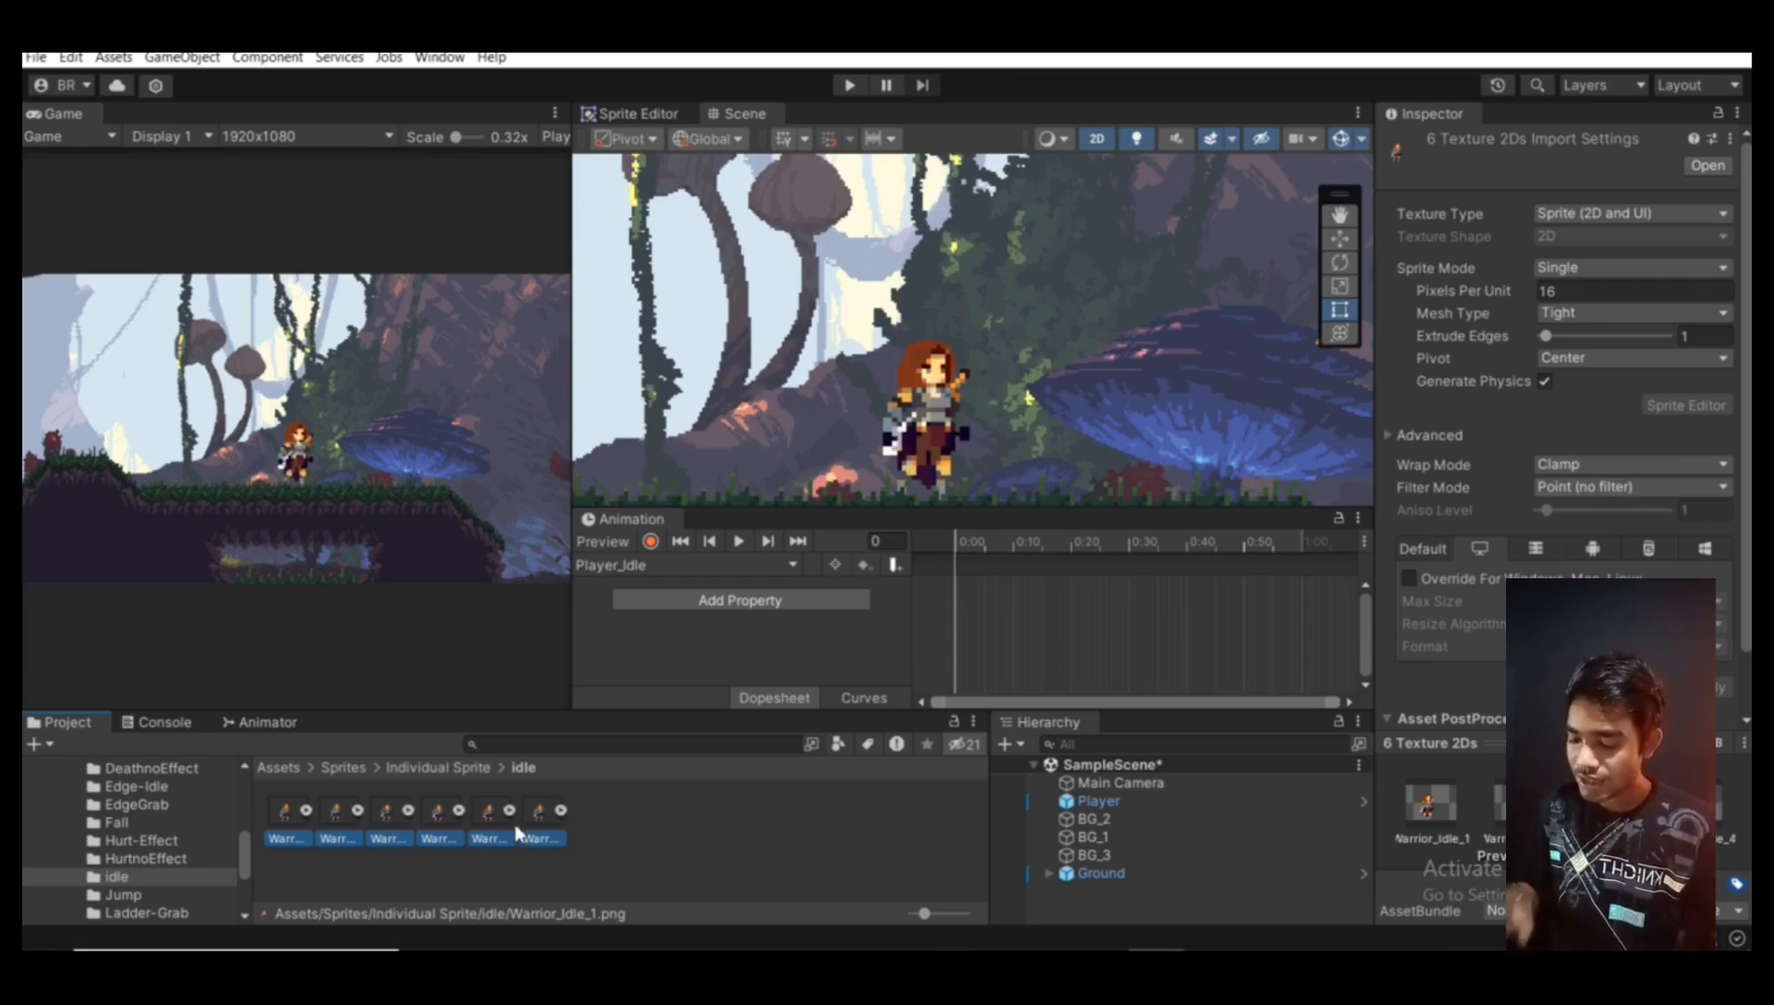
Enable keyframe recording for Player_Idle and add the six Warrior idle sprites to its timeline, starting at 0:00
{"action": "left_click", "coordinate": [561, 863]}
{"action": "left_click", "coordinate": [317, 826]}
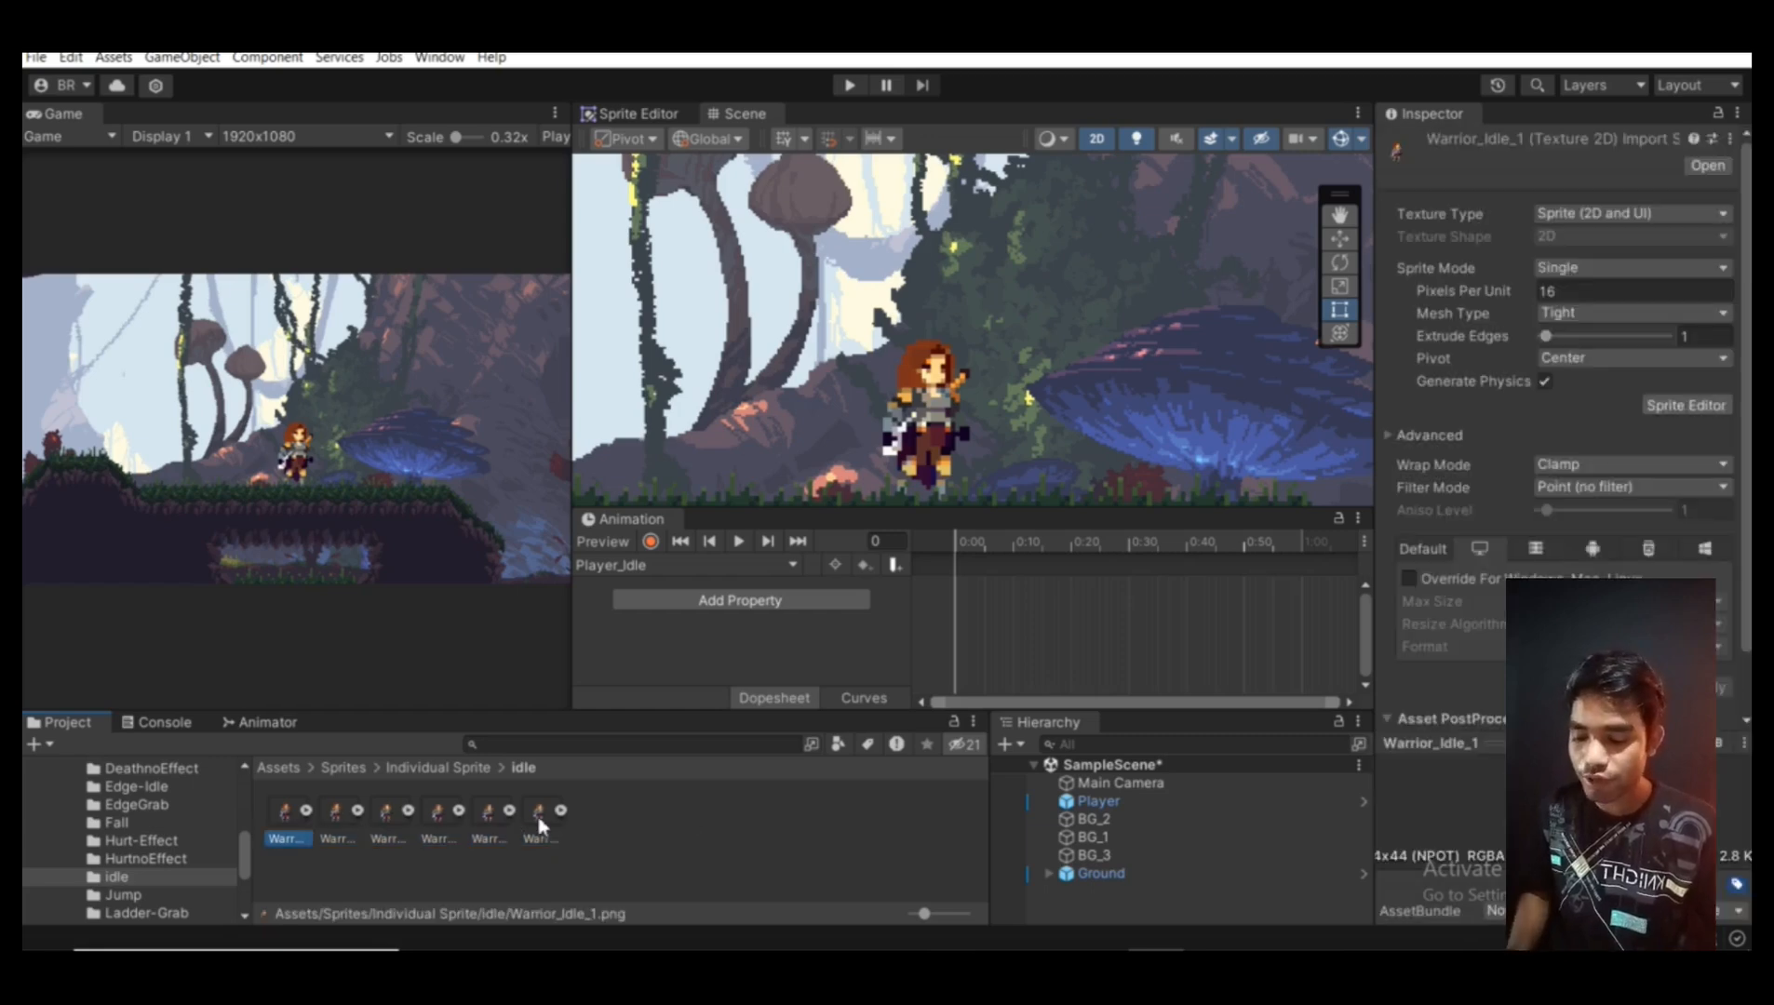
{"action": "left_click", "coordinate": [650, 544]}
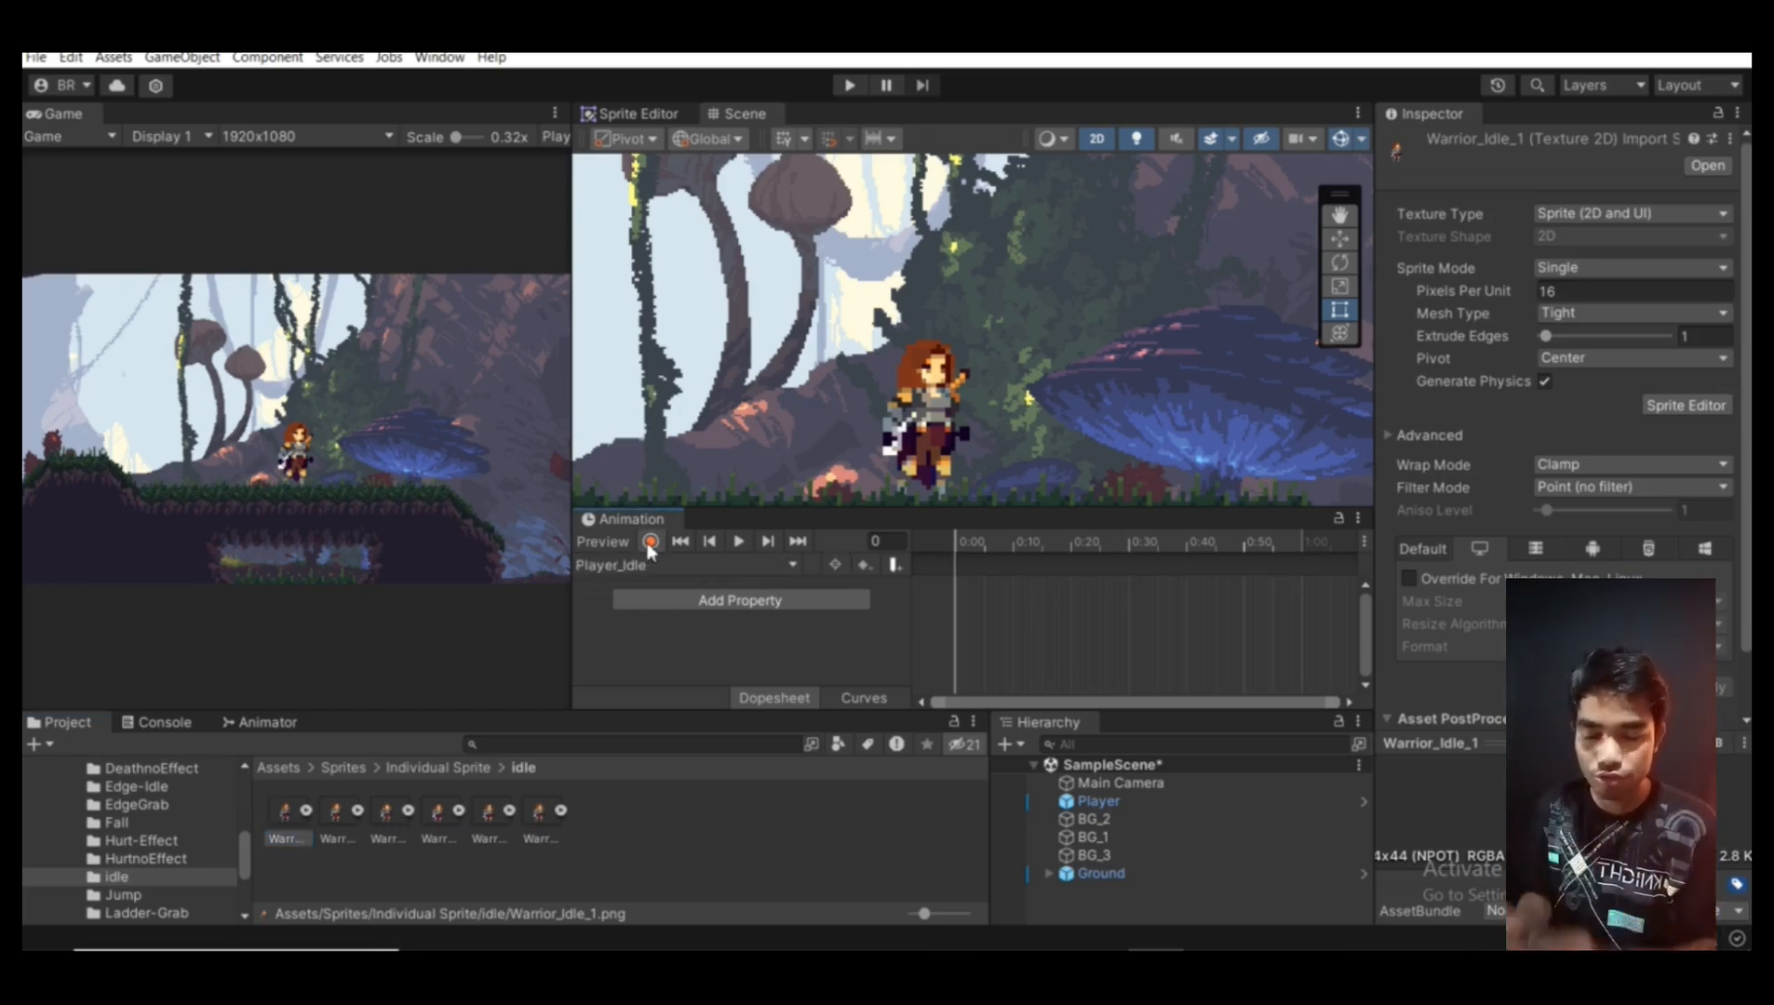
{"action": "left_click", "coordinate": [650, 544]}
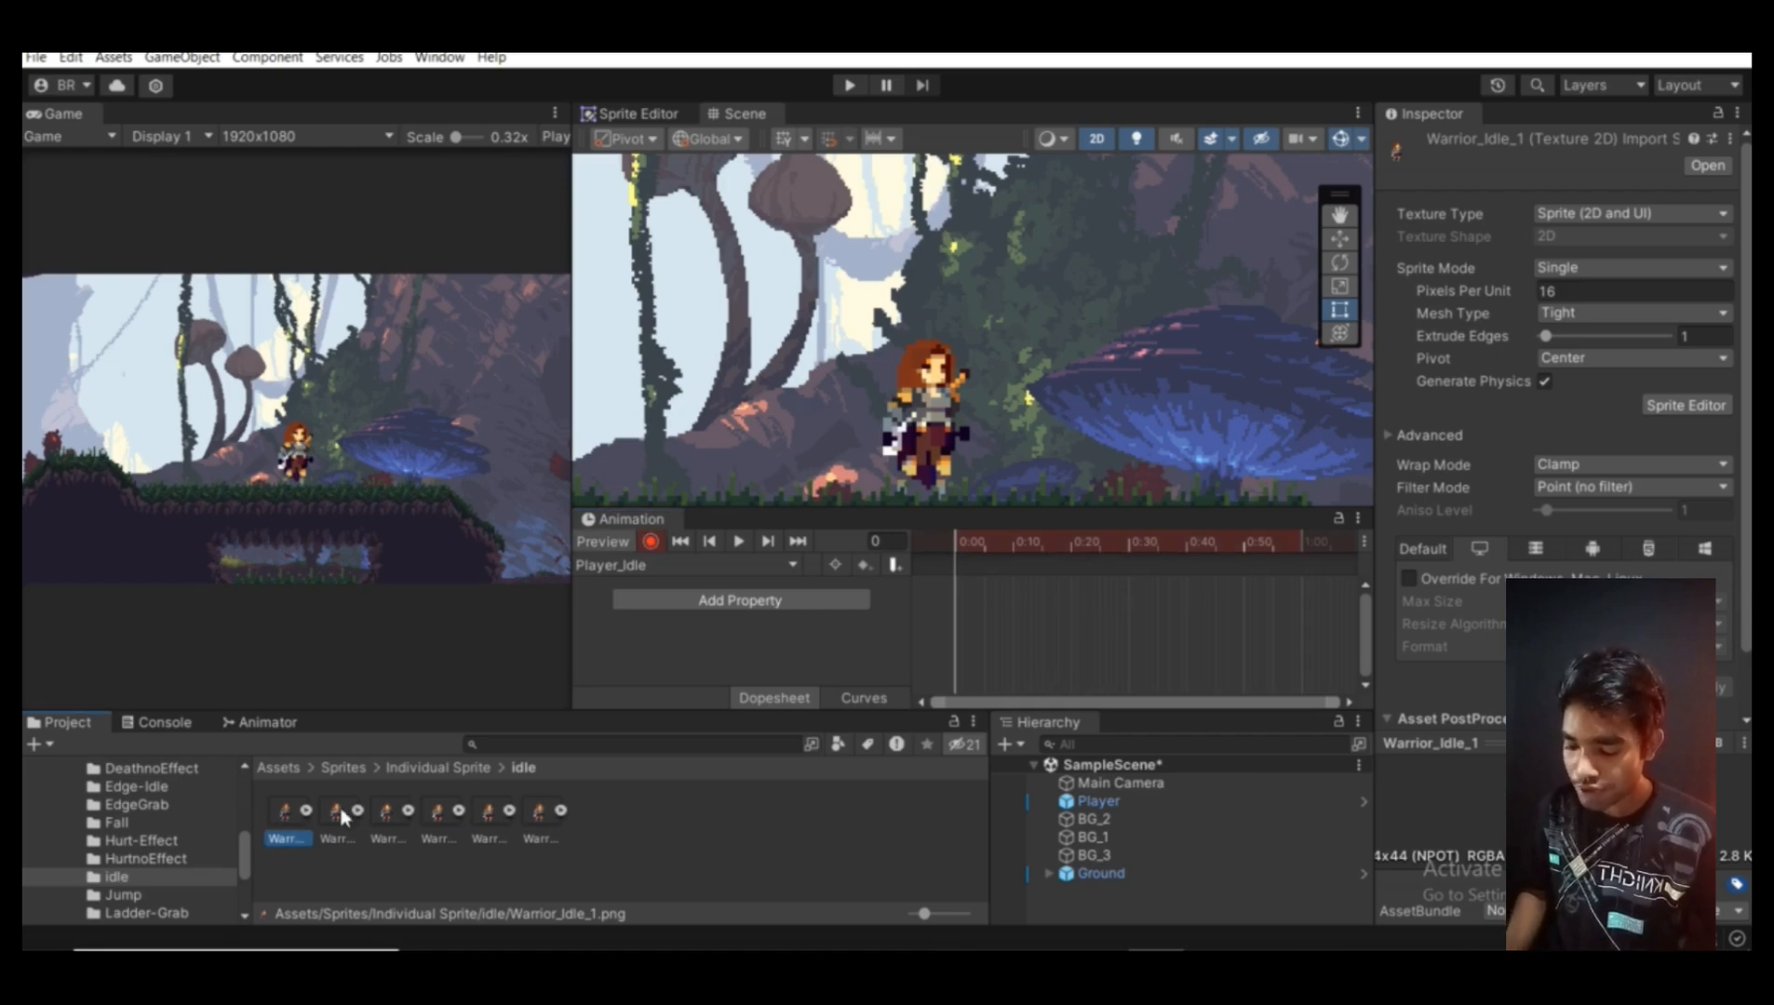
{"action": "left_click", "coordinate": [542, 815], "text": "shift"}
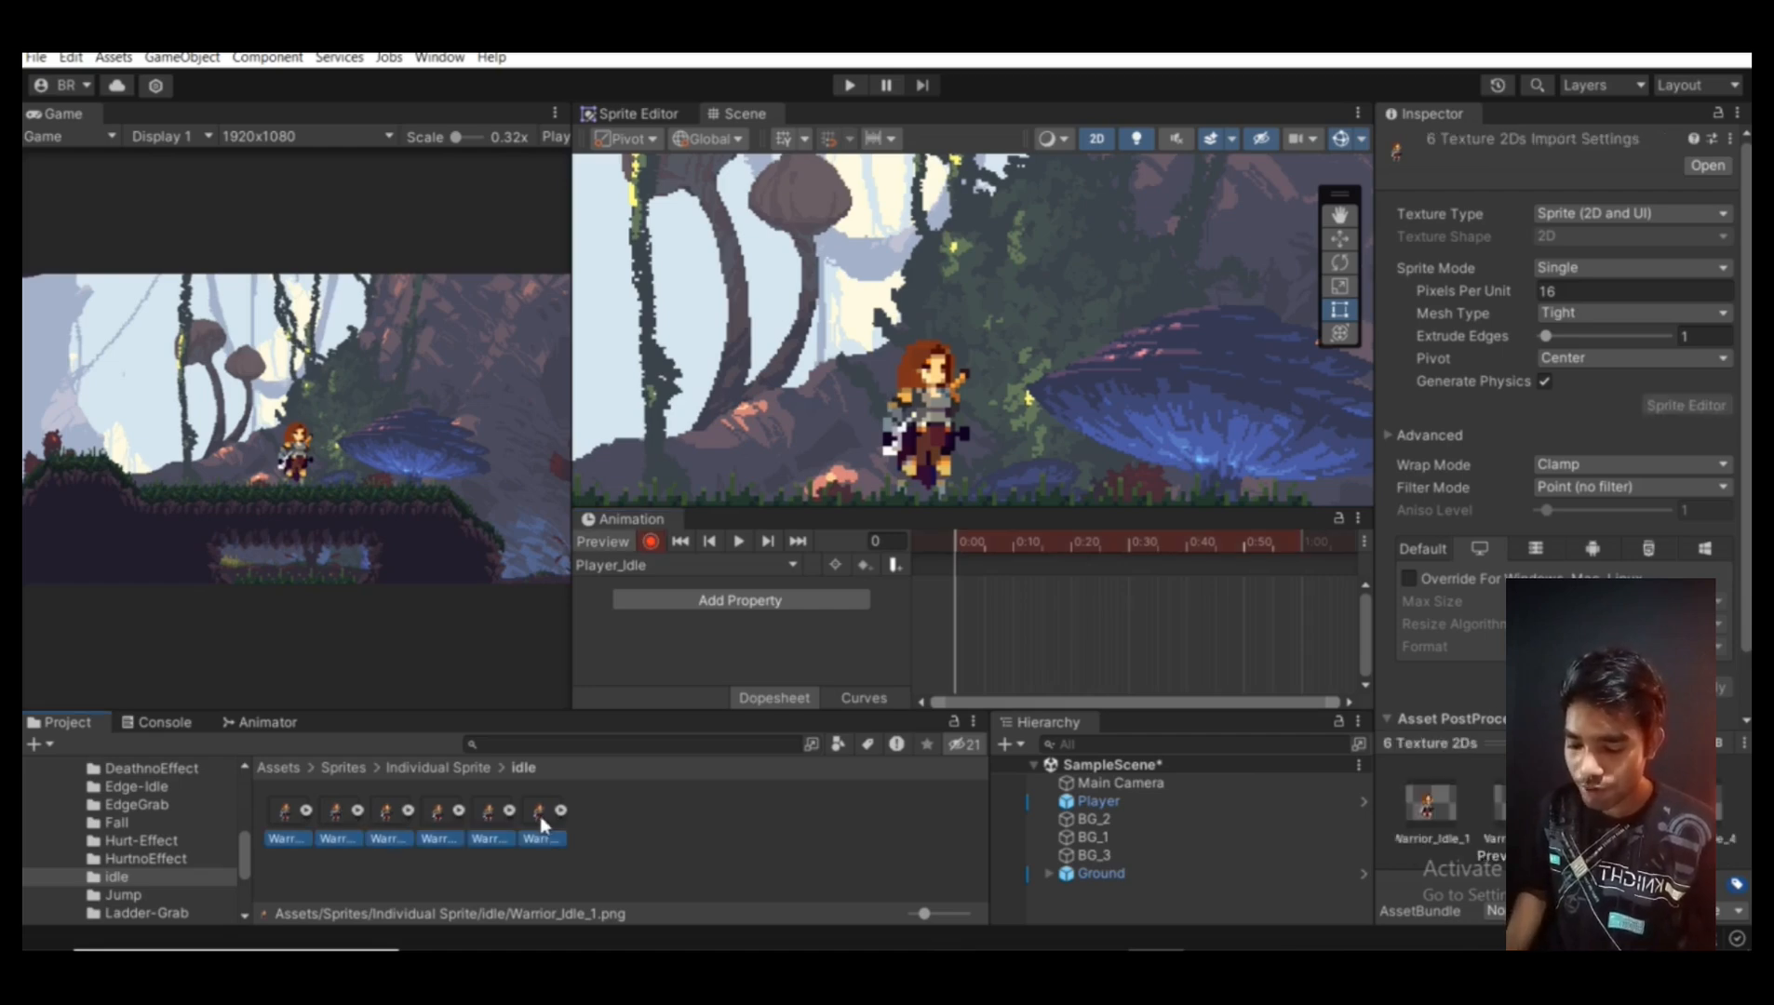
{"action": "left_click_drag", "start_coordinate": [542, 816], "coordinate": [963, 619]}
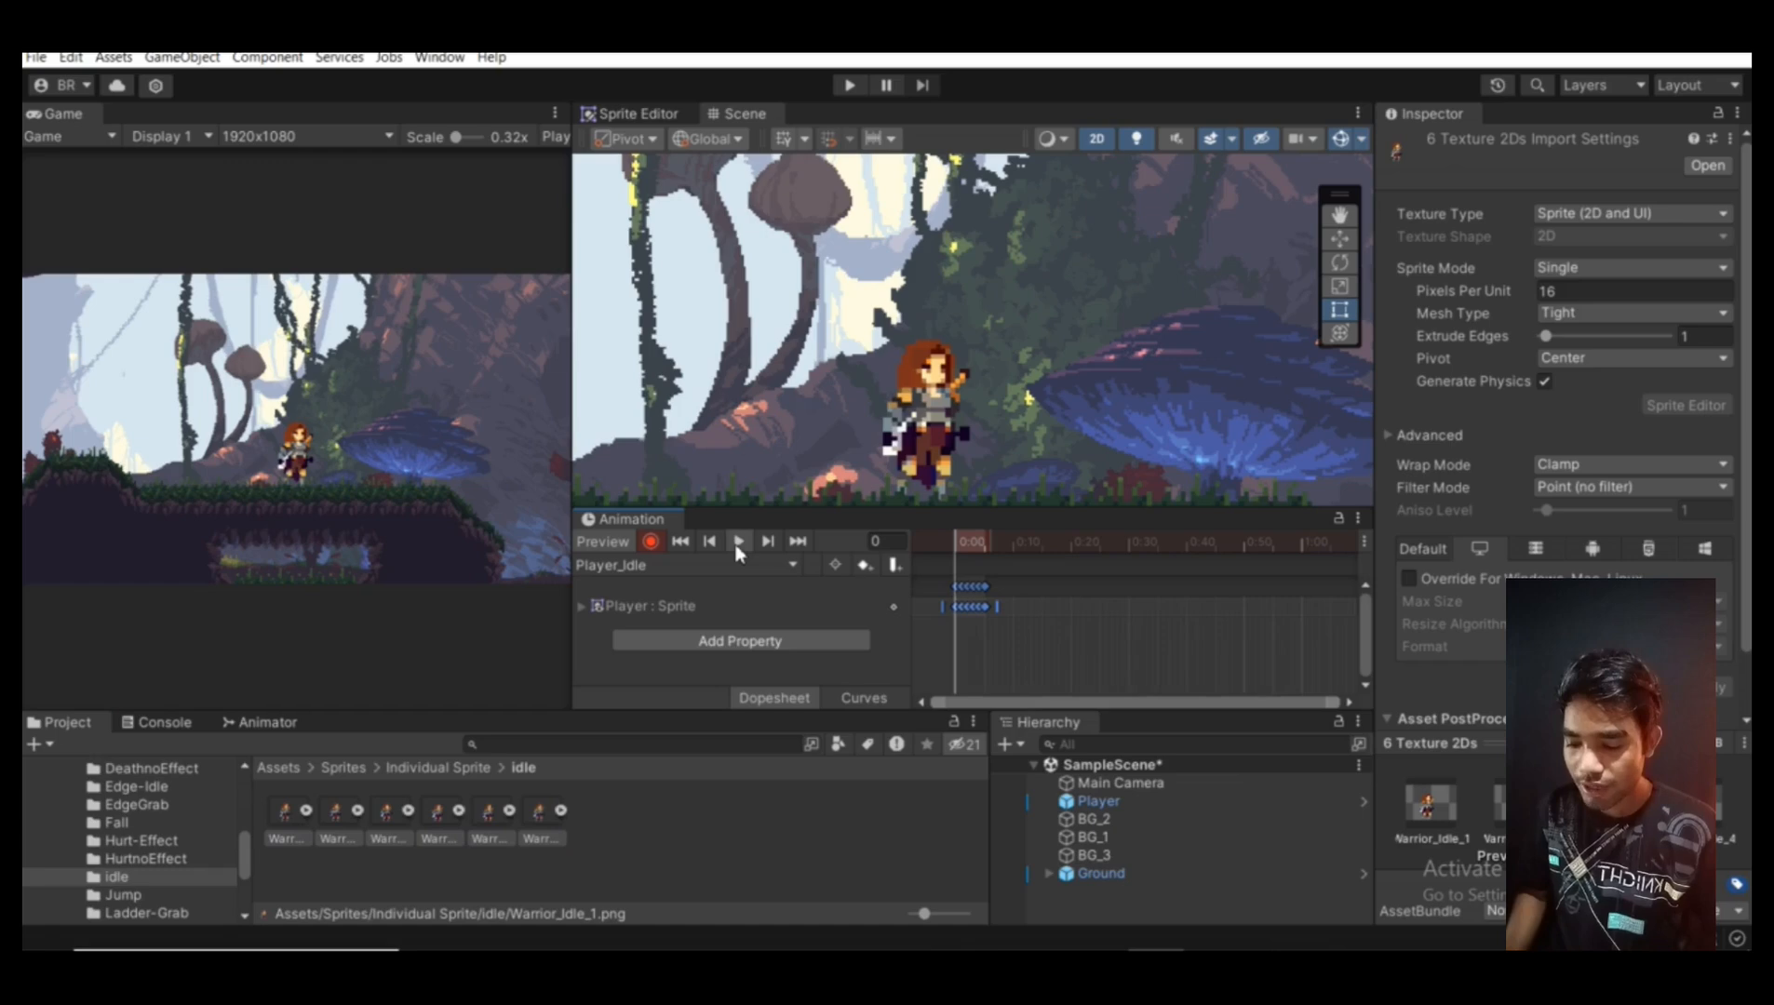
Spread the Player_Idle sprite keyframes evenly so that the last one falls at about 0:15, previewing the playback
{"action": "scroll", "coordinate": [964, 594], "scroll_direction": "down", "scroll_amount": 2}
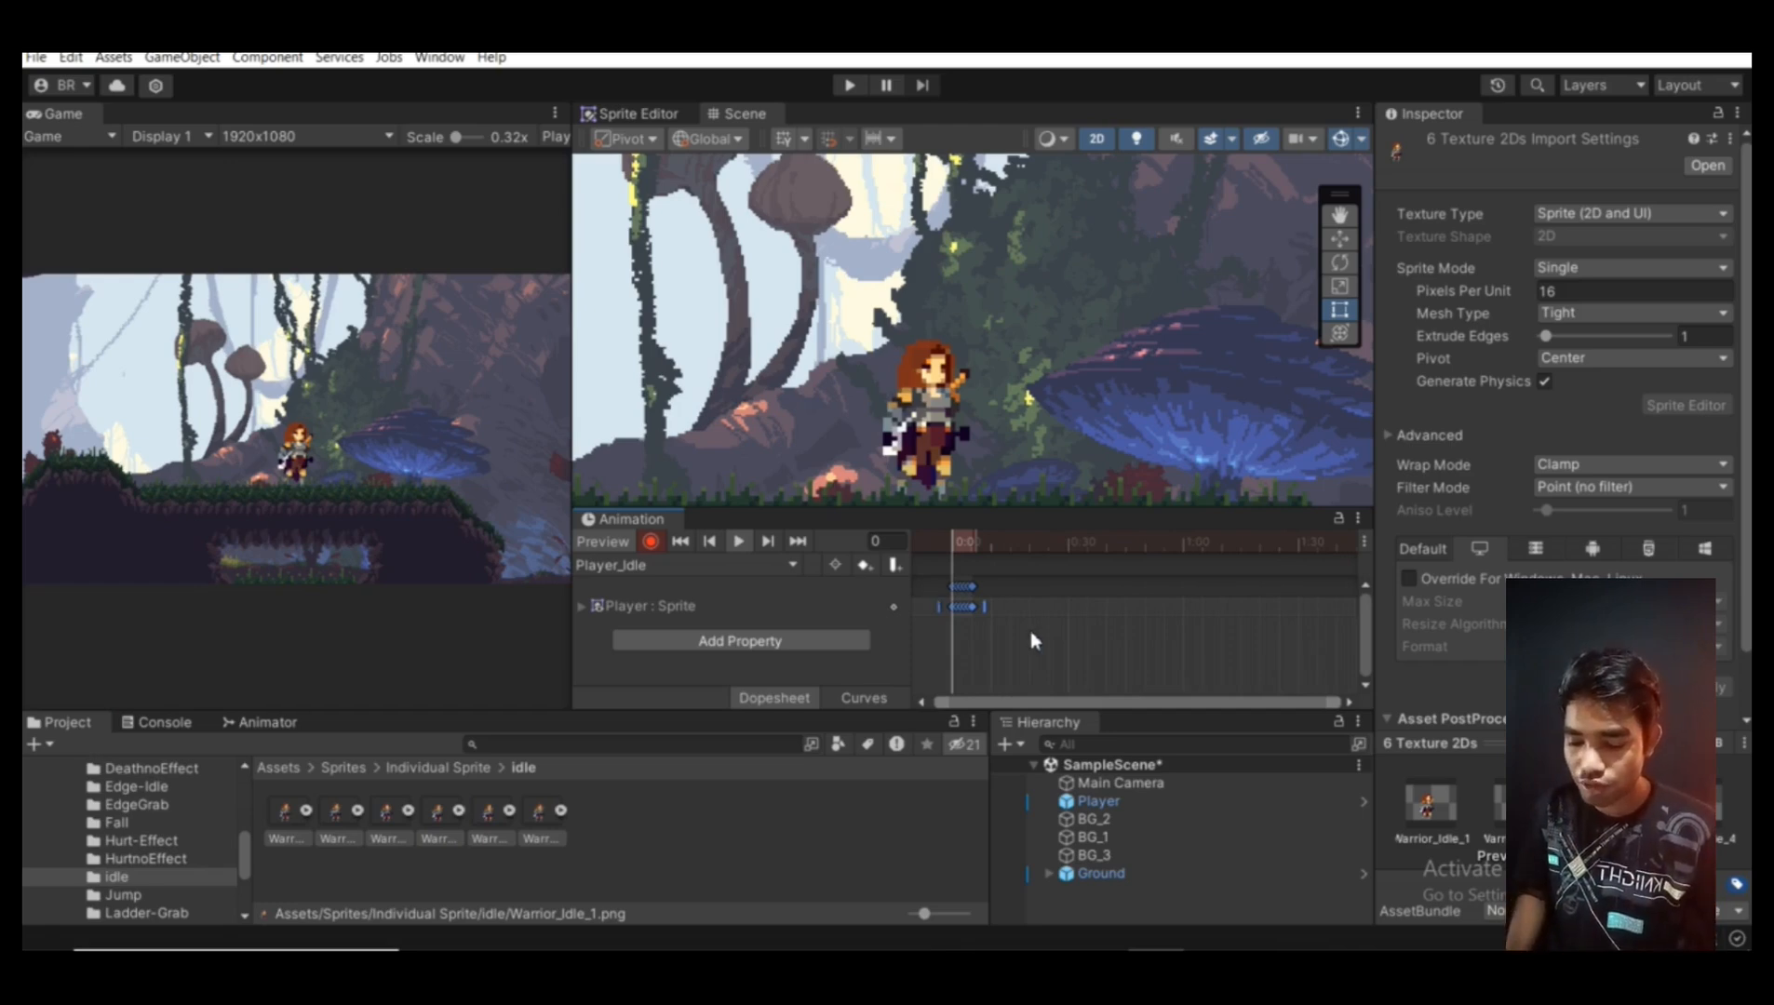
{"action": "left_click_drag", "start_coordinate": [1032, 631], "coordinate": [1076, 621]}
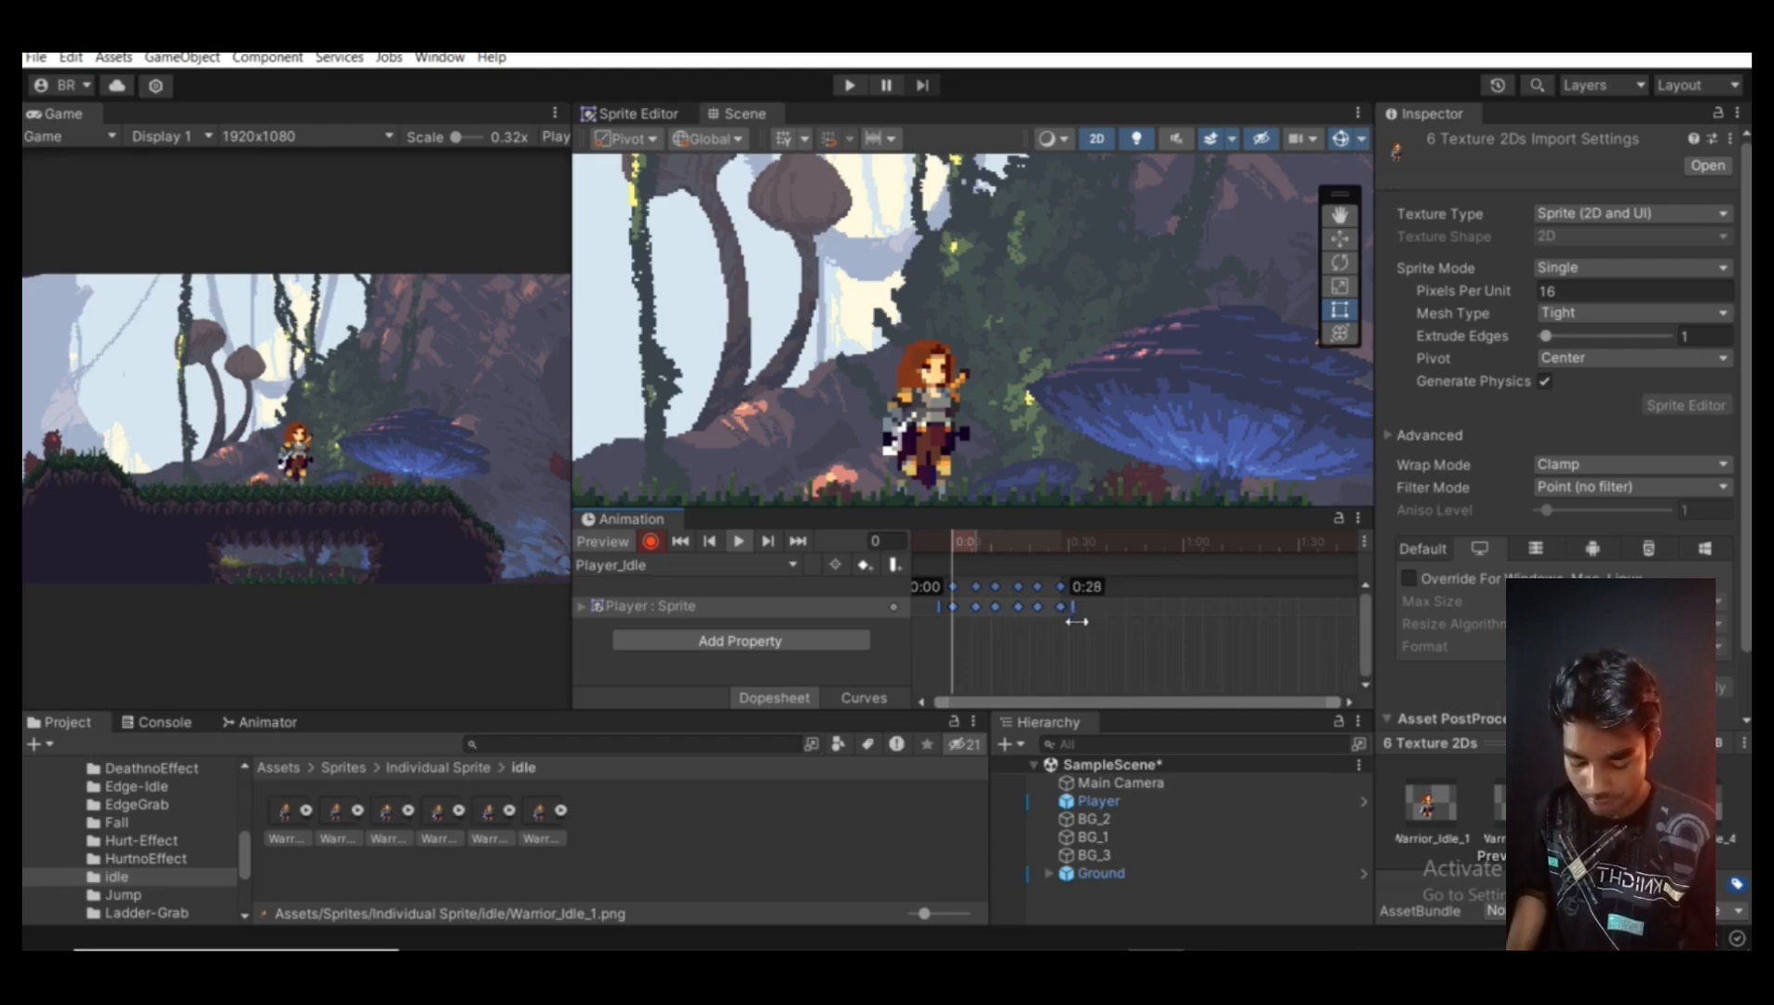
{"action": "left_click_drag", "start_coordinate": [1076, 621], "coordinate": [1069, 622]}
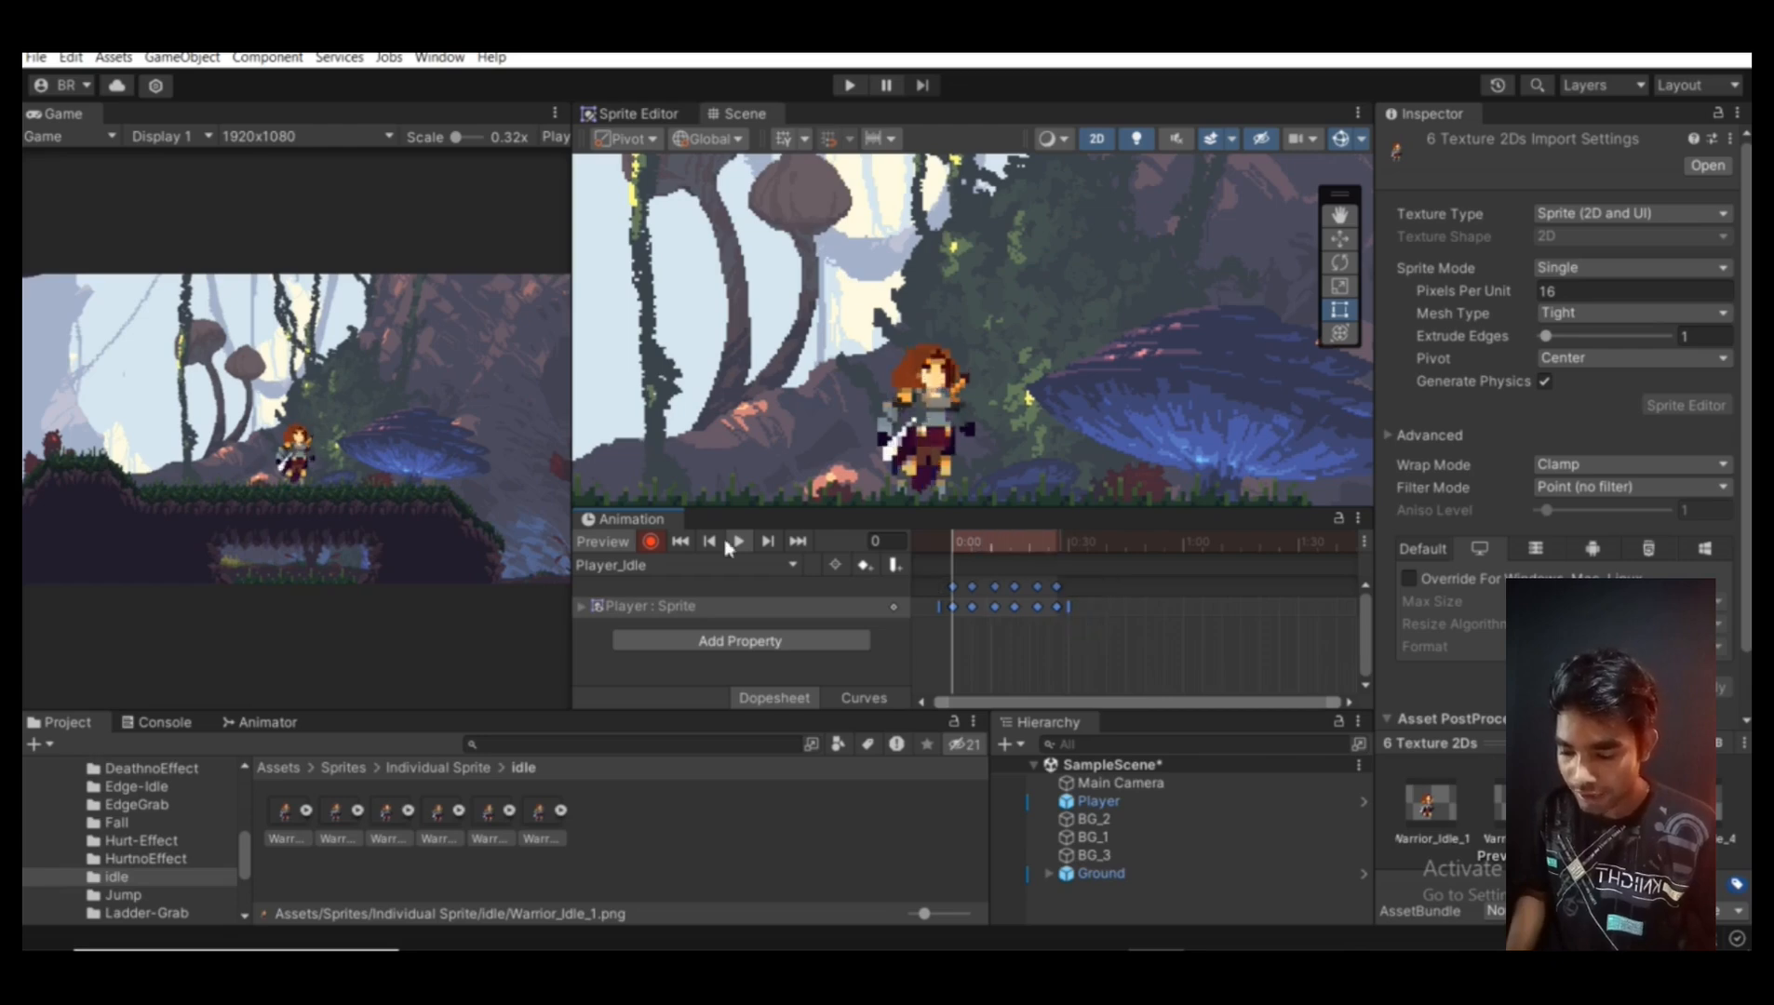
{"action": "left_click", "coordinate": [729, 543]}
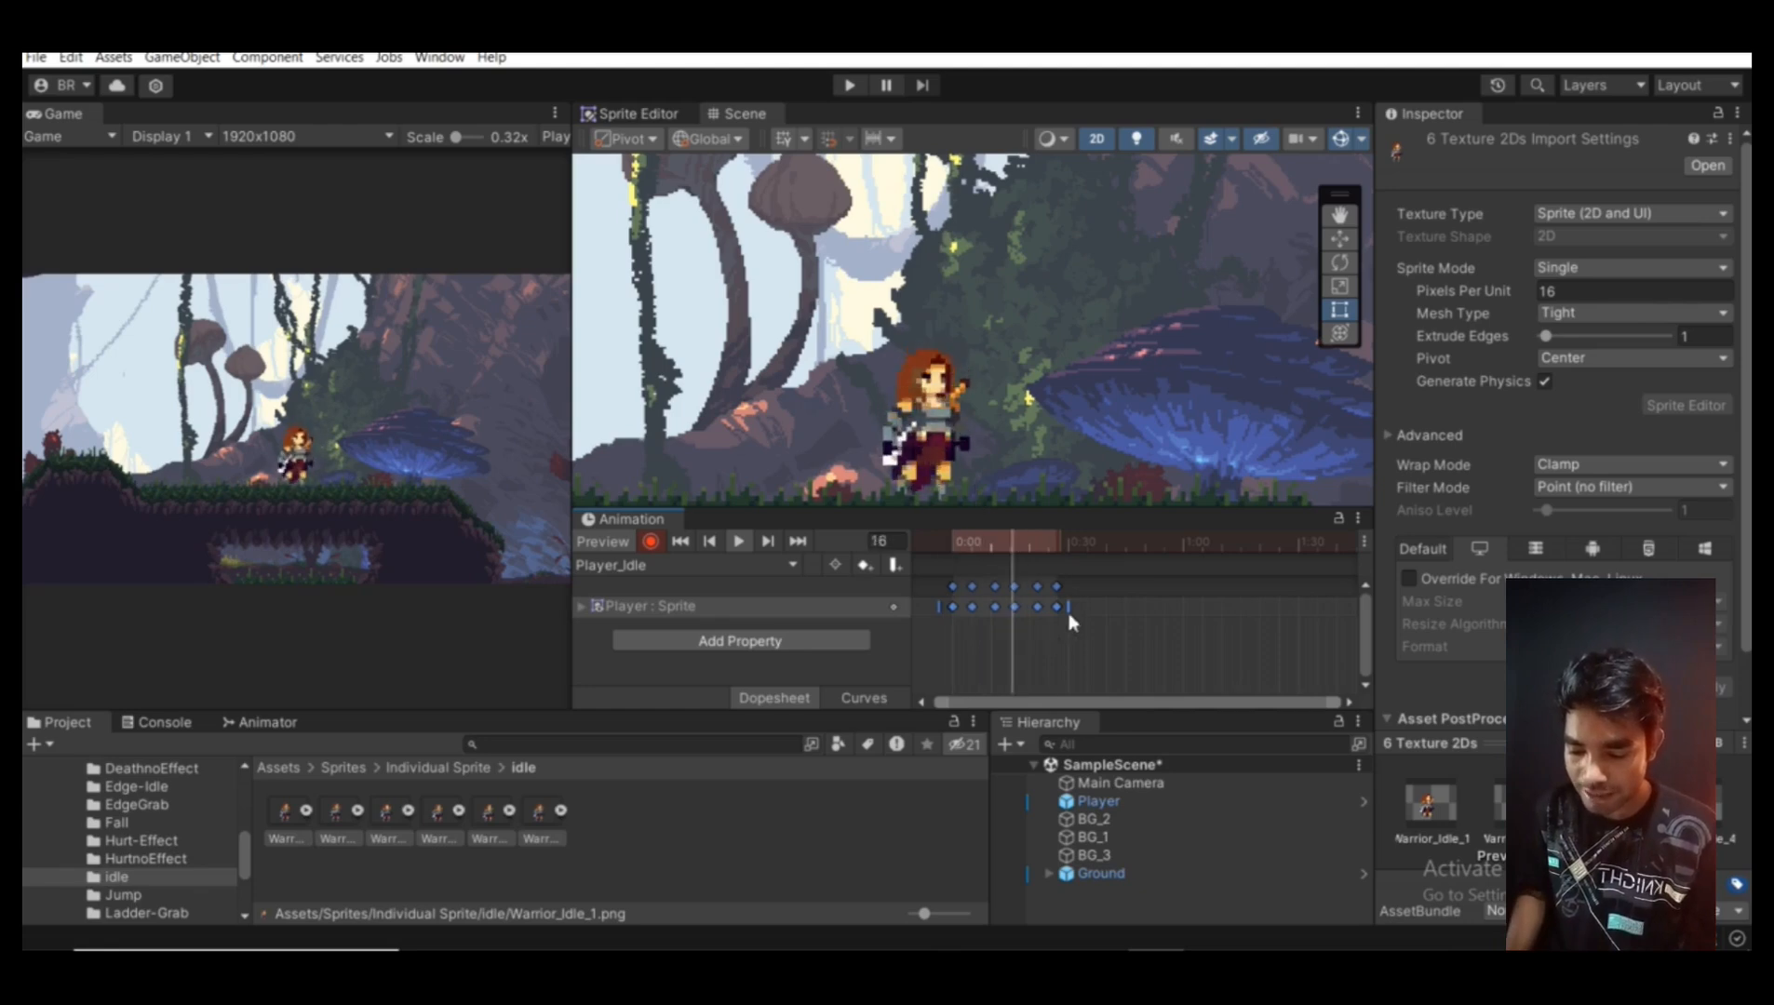
{"action": "left_click_drag", "start_coordinate": [1069, 609], "coordinate": [1030, 606]}
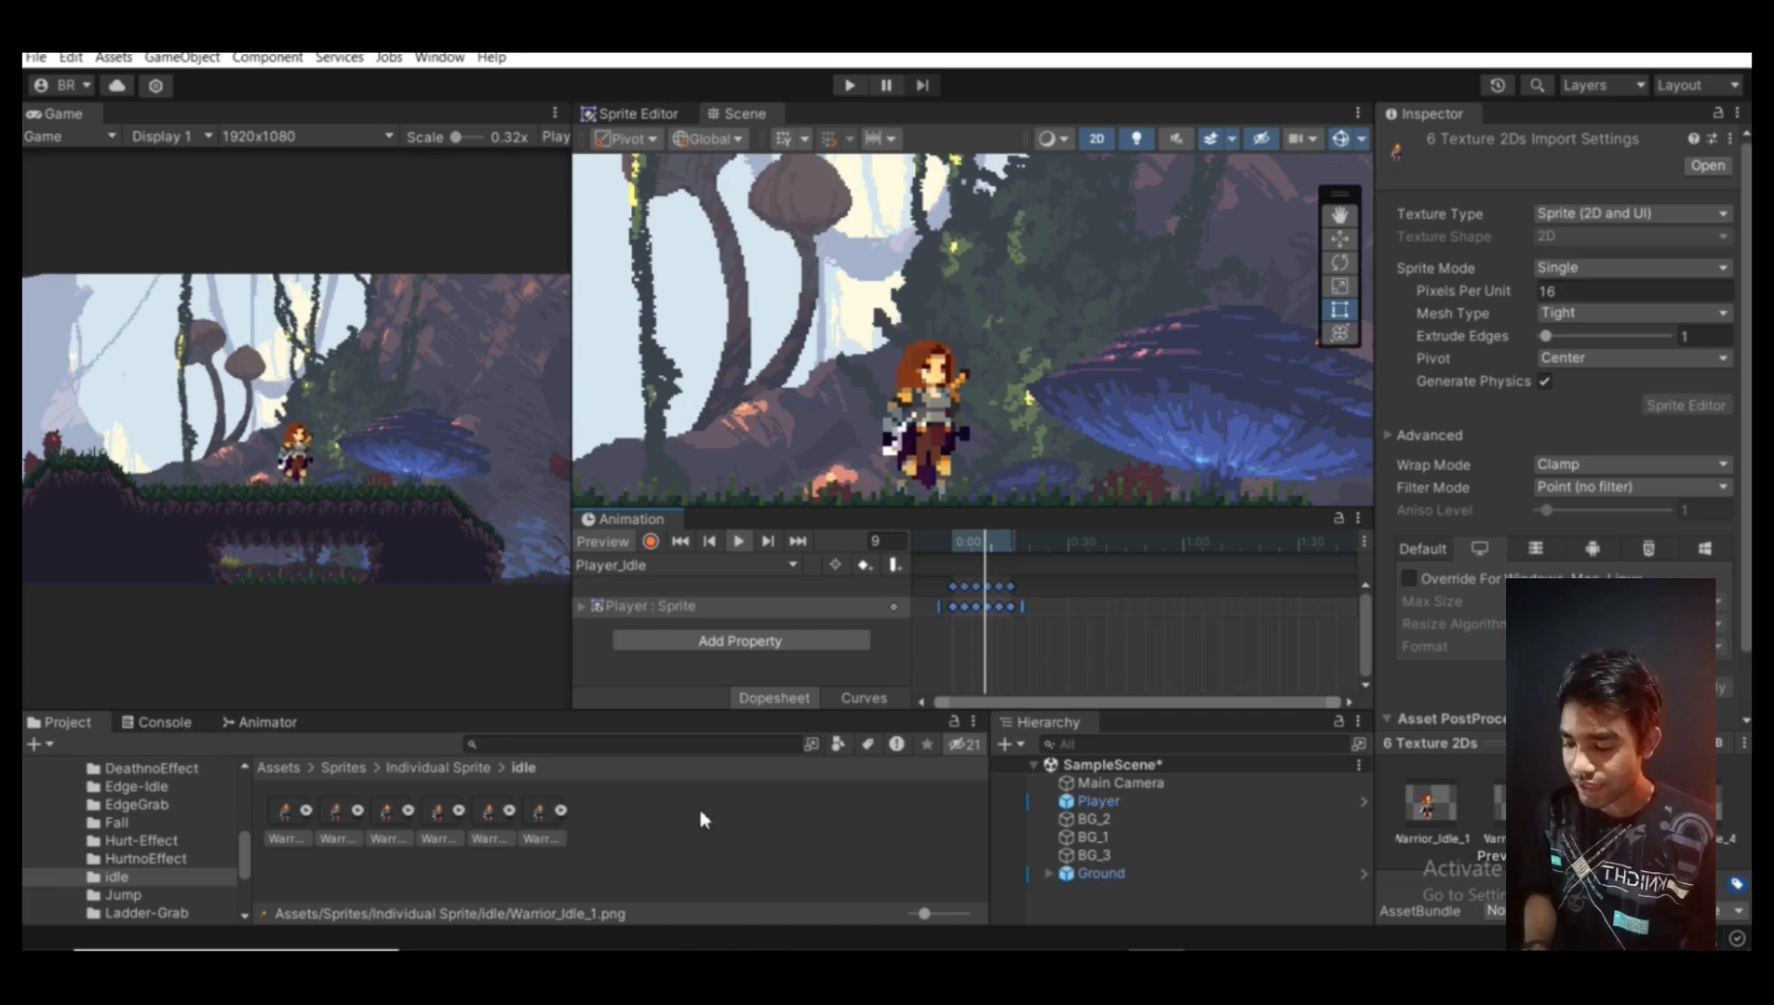
Examine the Player_Idle state in the Player object's Animator controller
{"action": "left_click", "coordinate": [264, 723]}
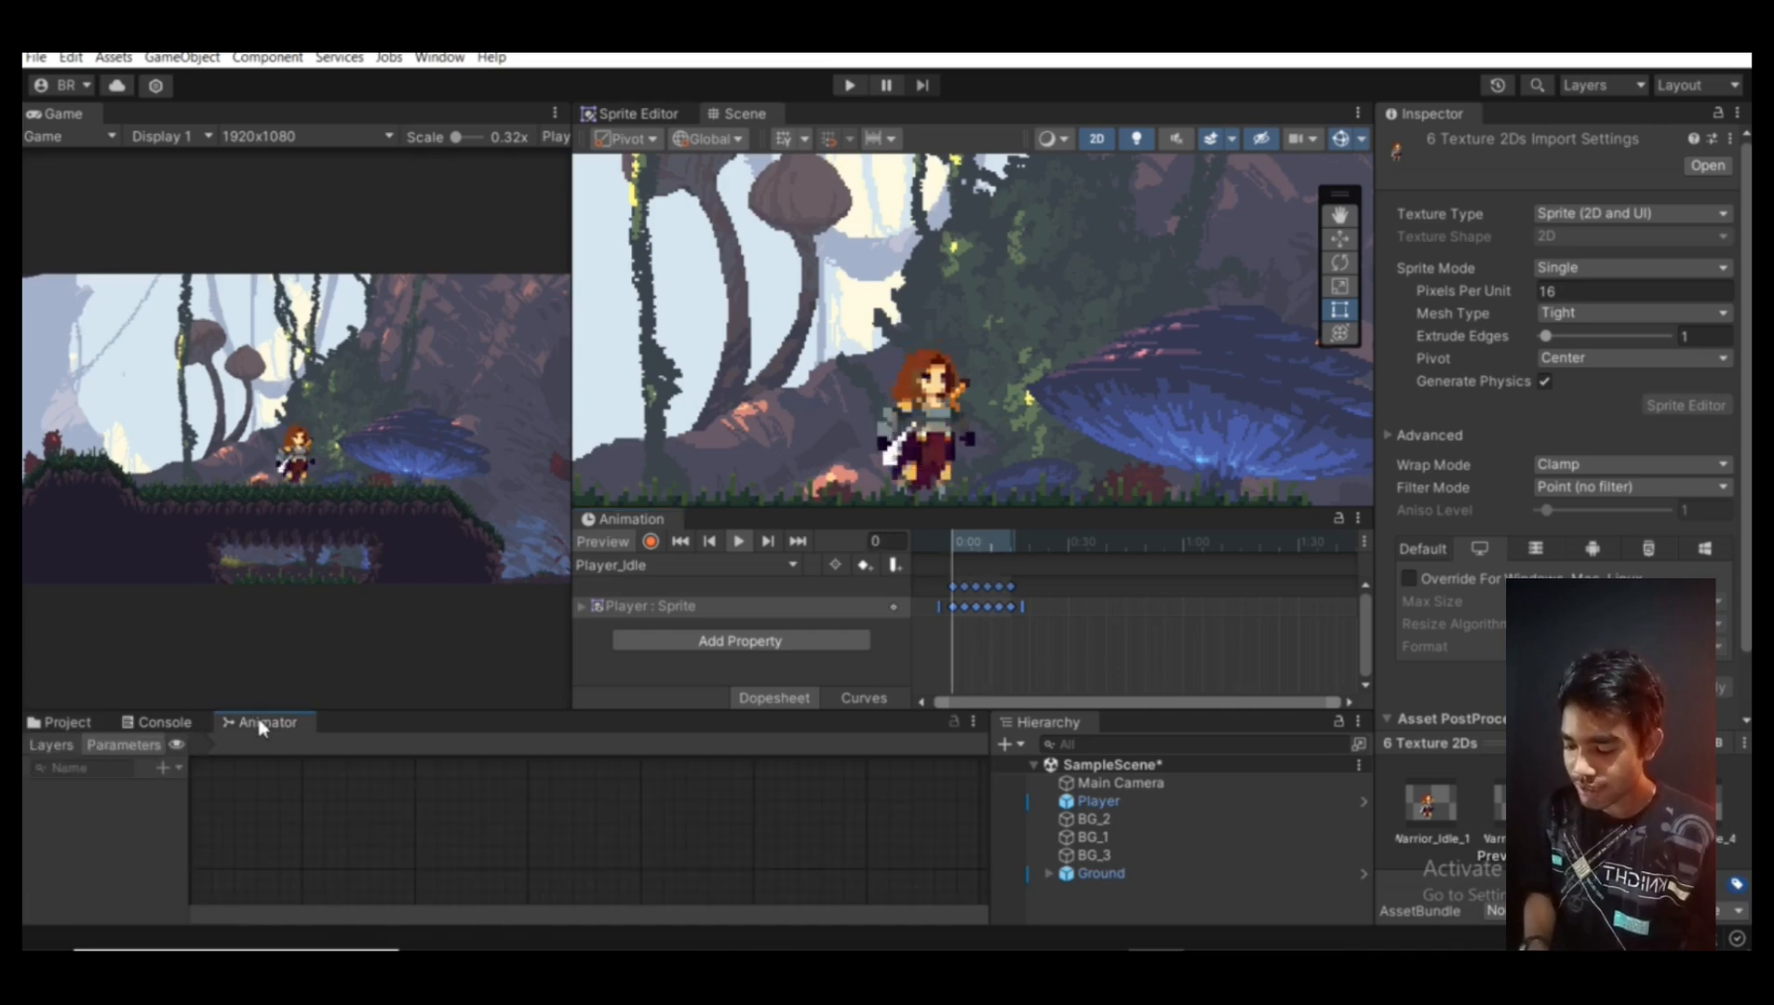
{"action": "left_click", "coordinate": [1116, 799]}
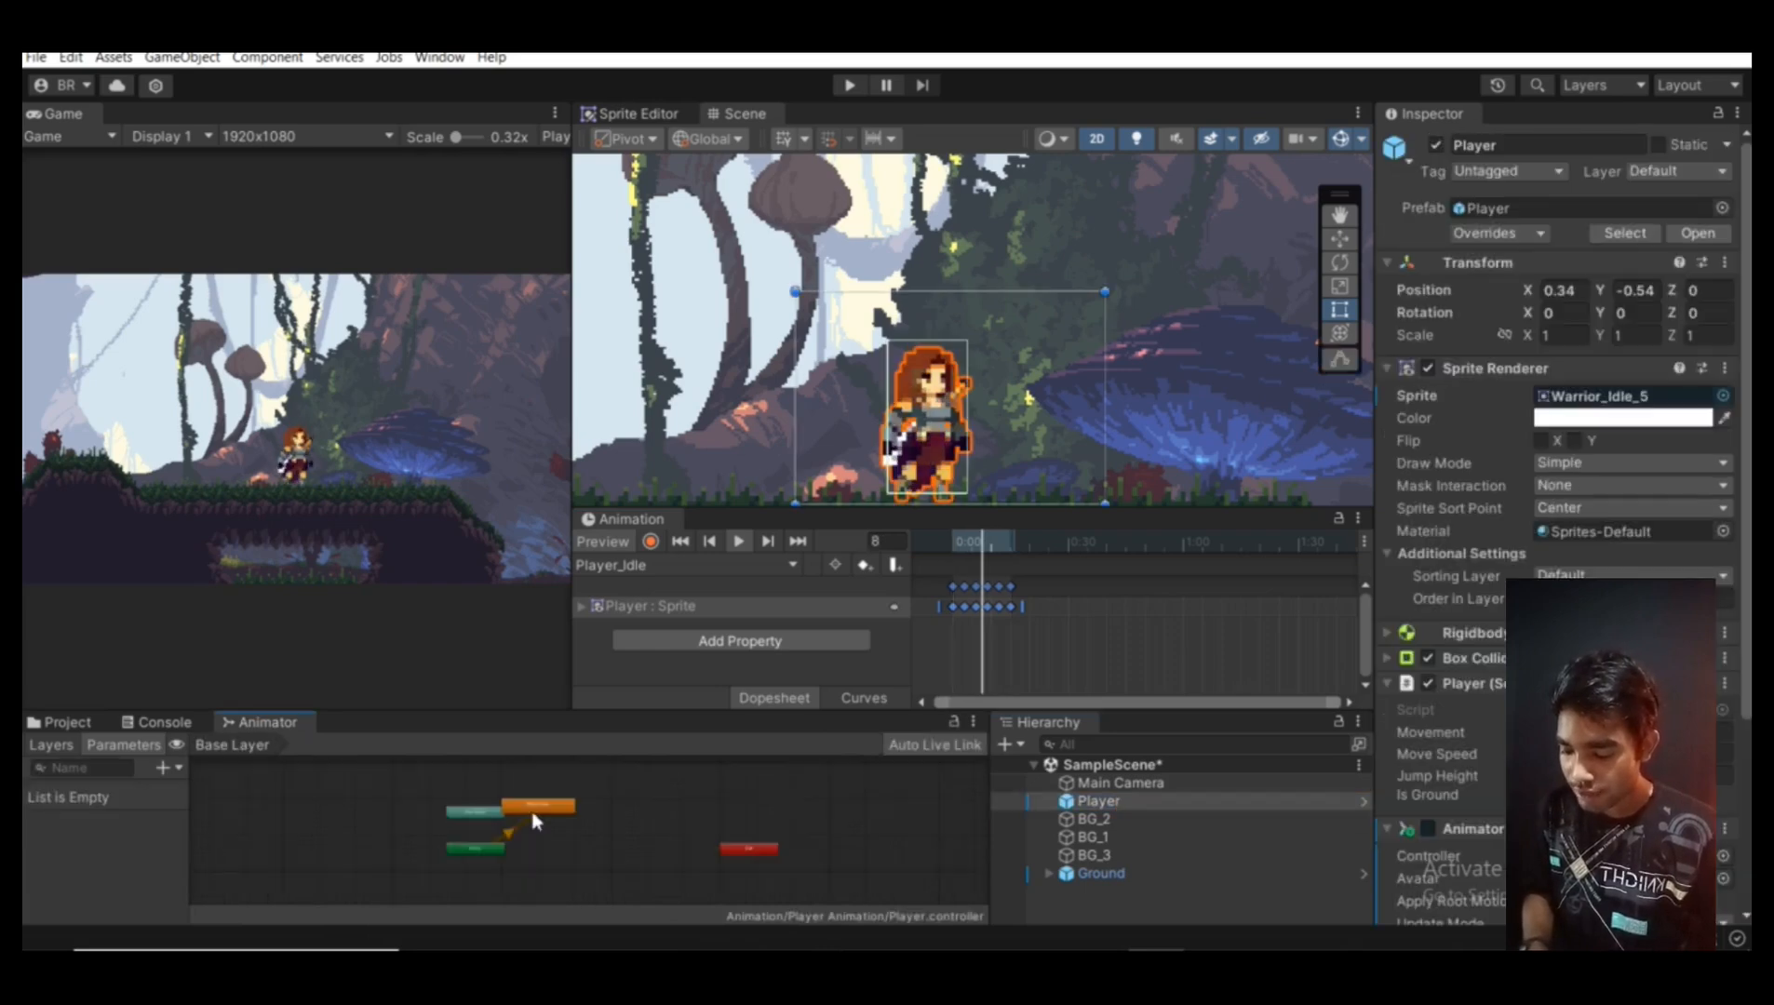
{"action": "scroll", "coordinate": [535, 821], "scroll_direction": "up", "scroll_amount": 5}
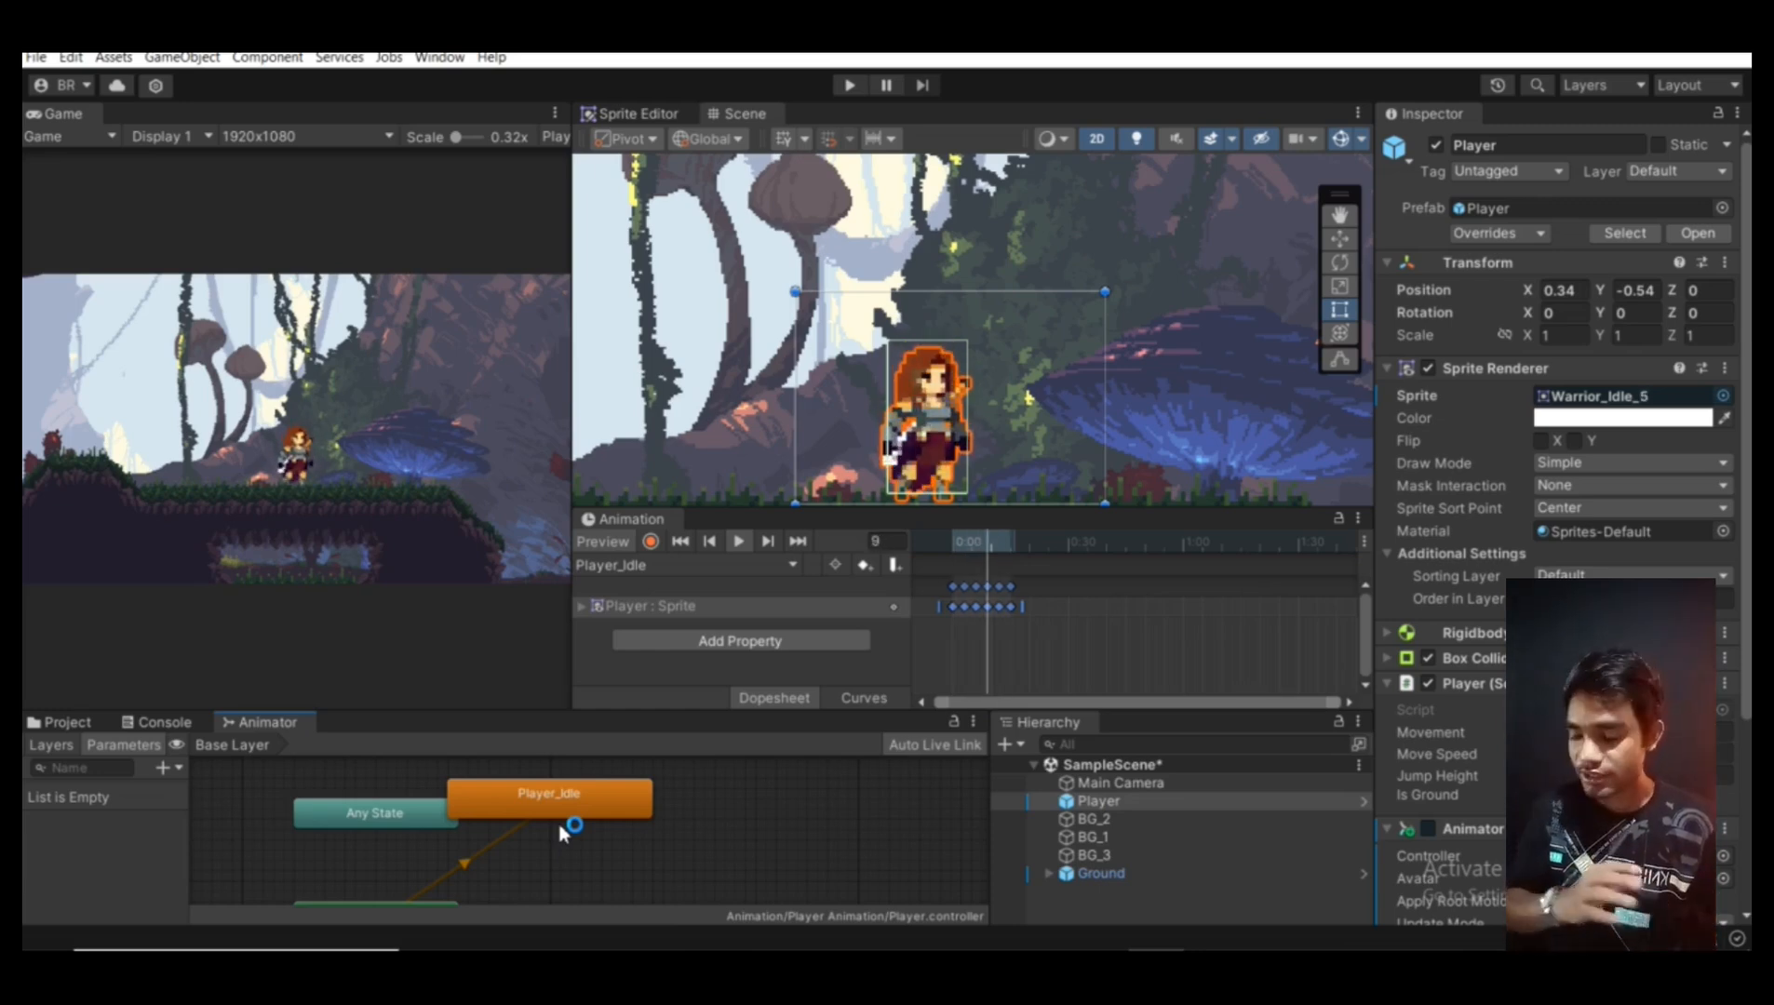
Open the Player Animation folder and check the Loop Time setting of the Player_Idle clip
{"action": "left_click", "coordinate": [61, 722]}
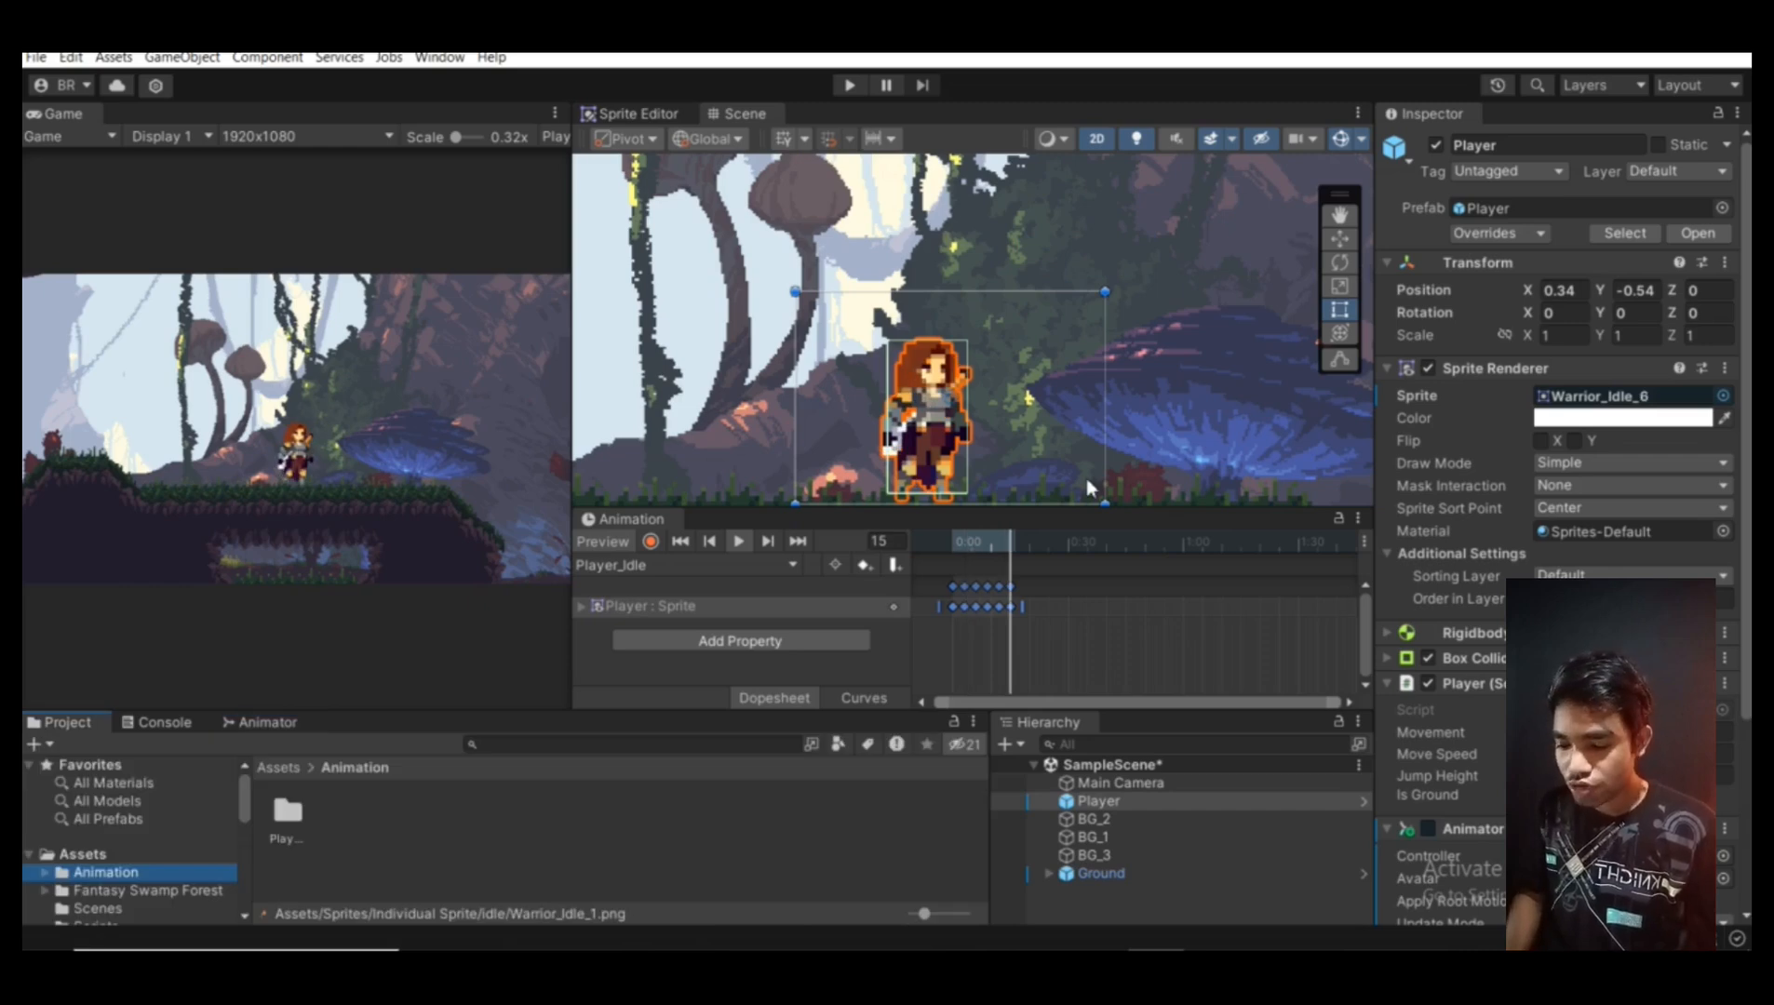
{"action": "scroll", "coordinate": [942, 399], "scroll_direction": "down", "scroll_amount": 3}
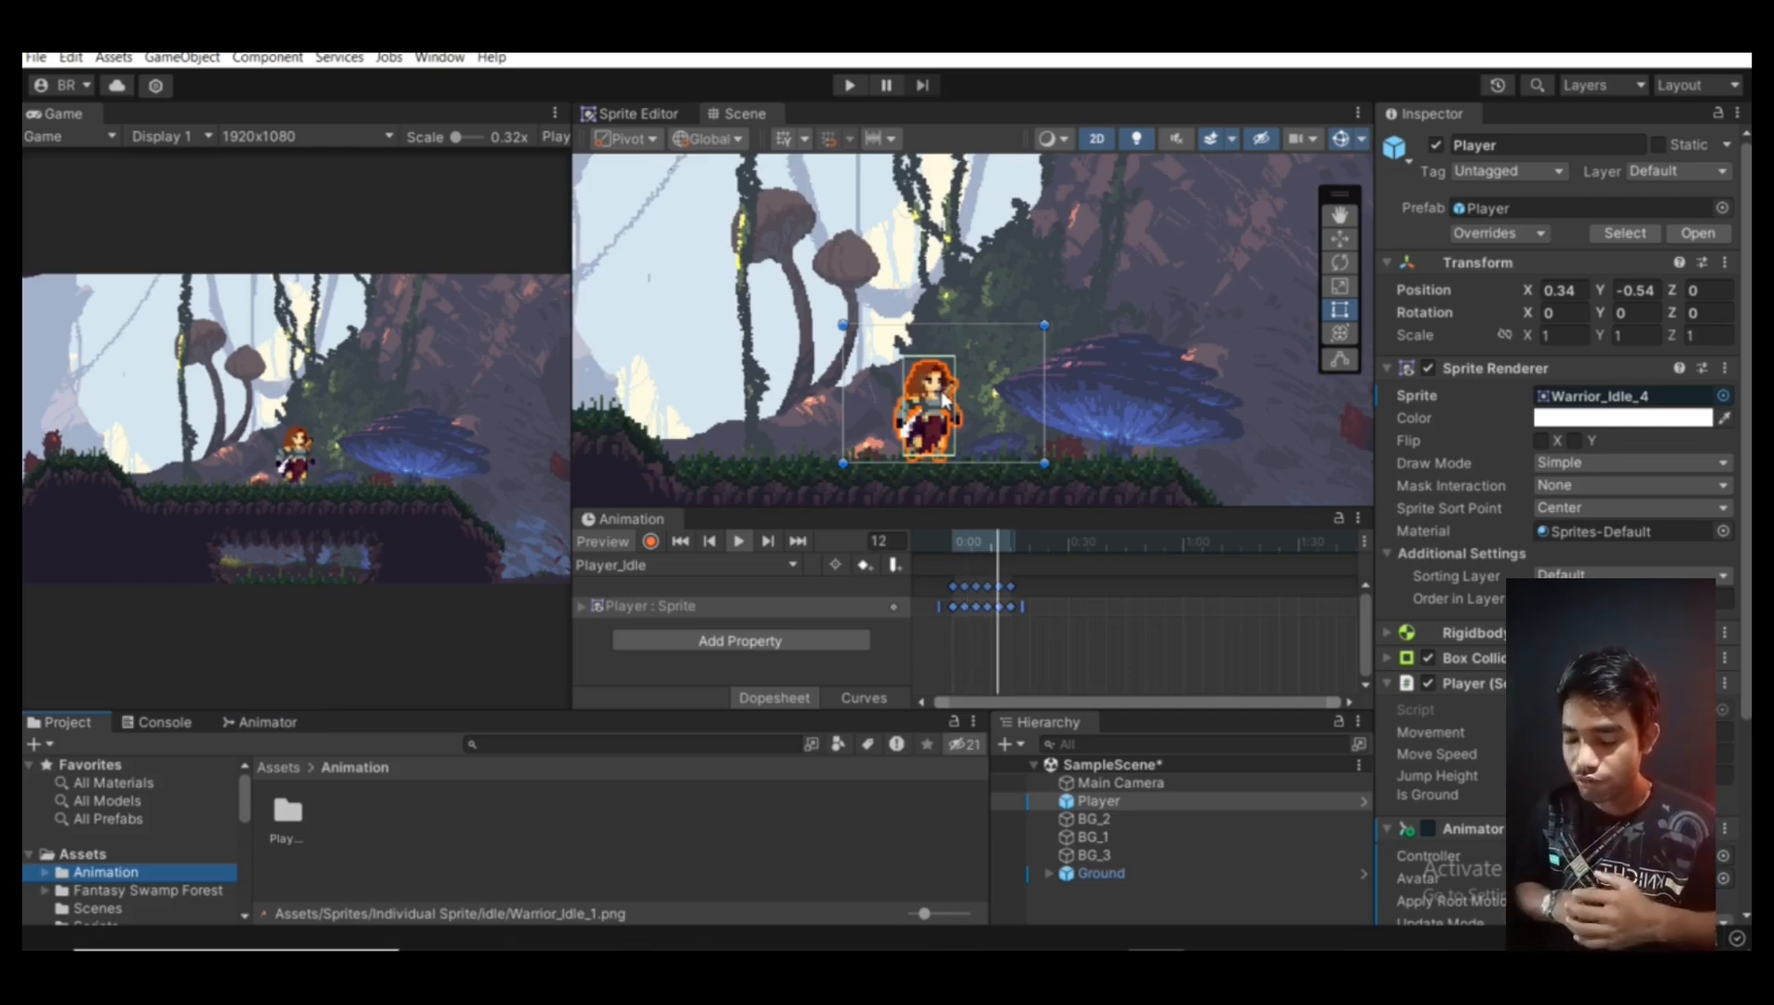
{"action": "double_click", "coordinate": [287, 812]}
{"action": "left_click", "coordinate": [345, 826]}
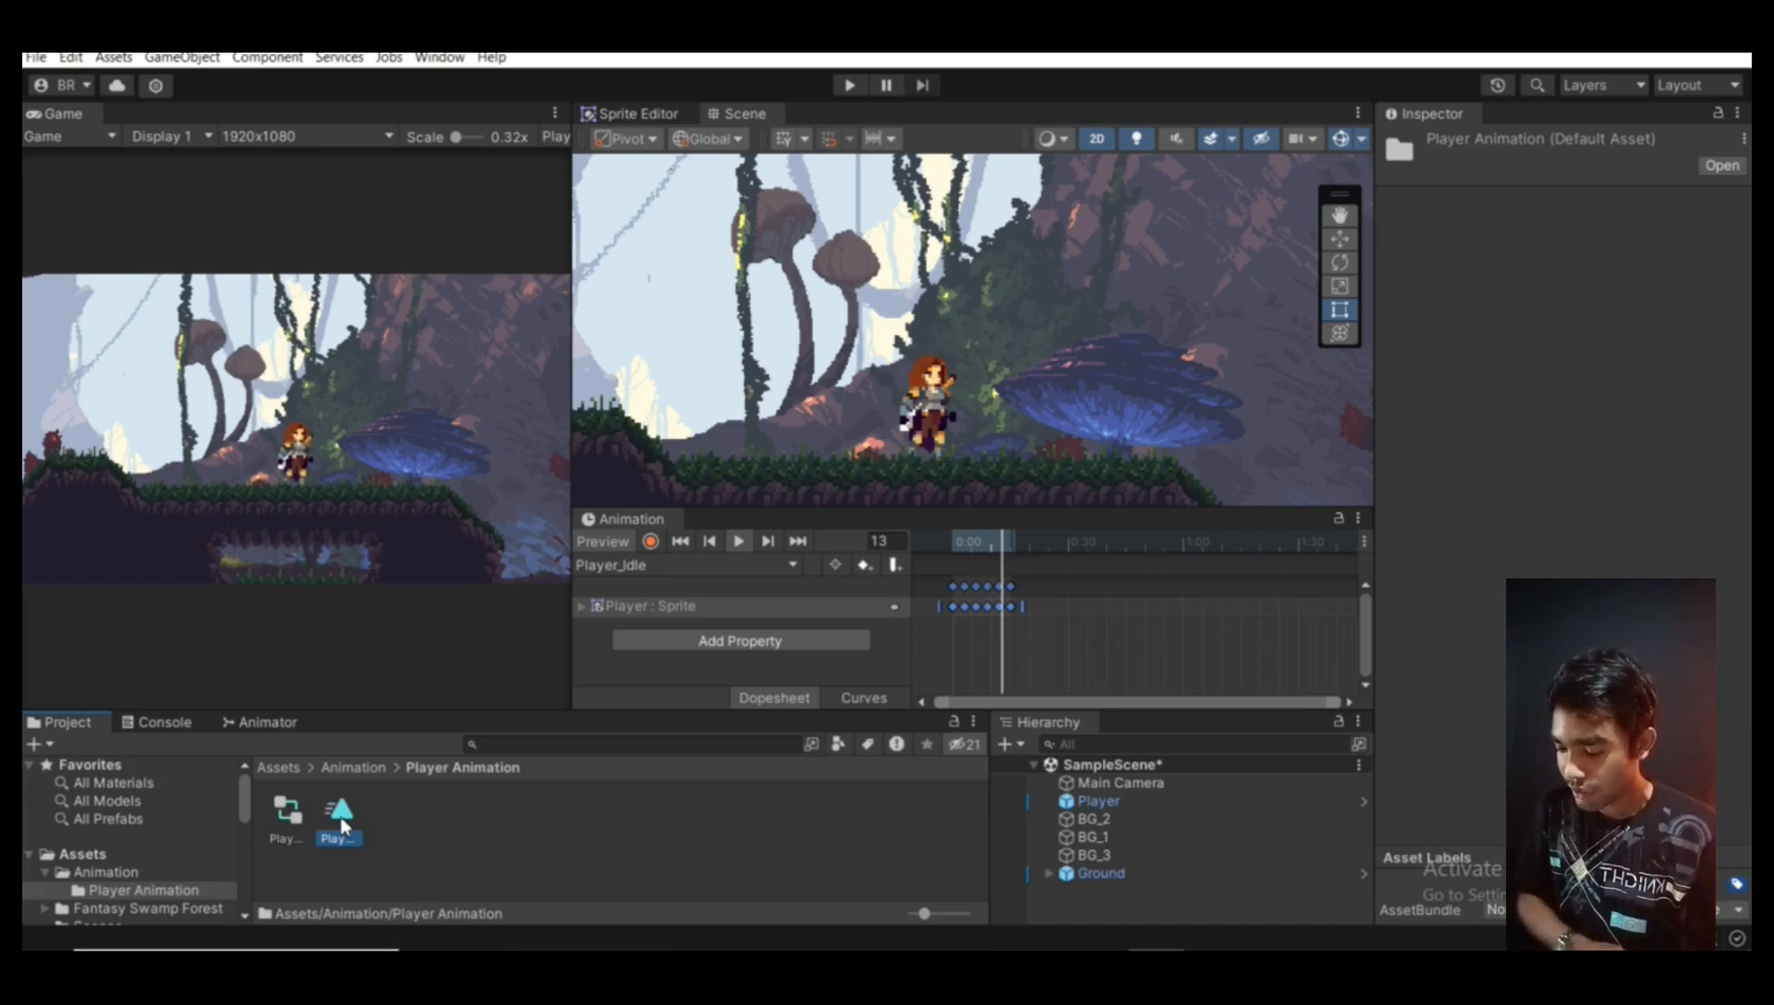
{"action": "left_click", "coordinate": [345, 827]}
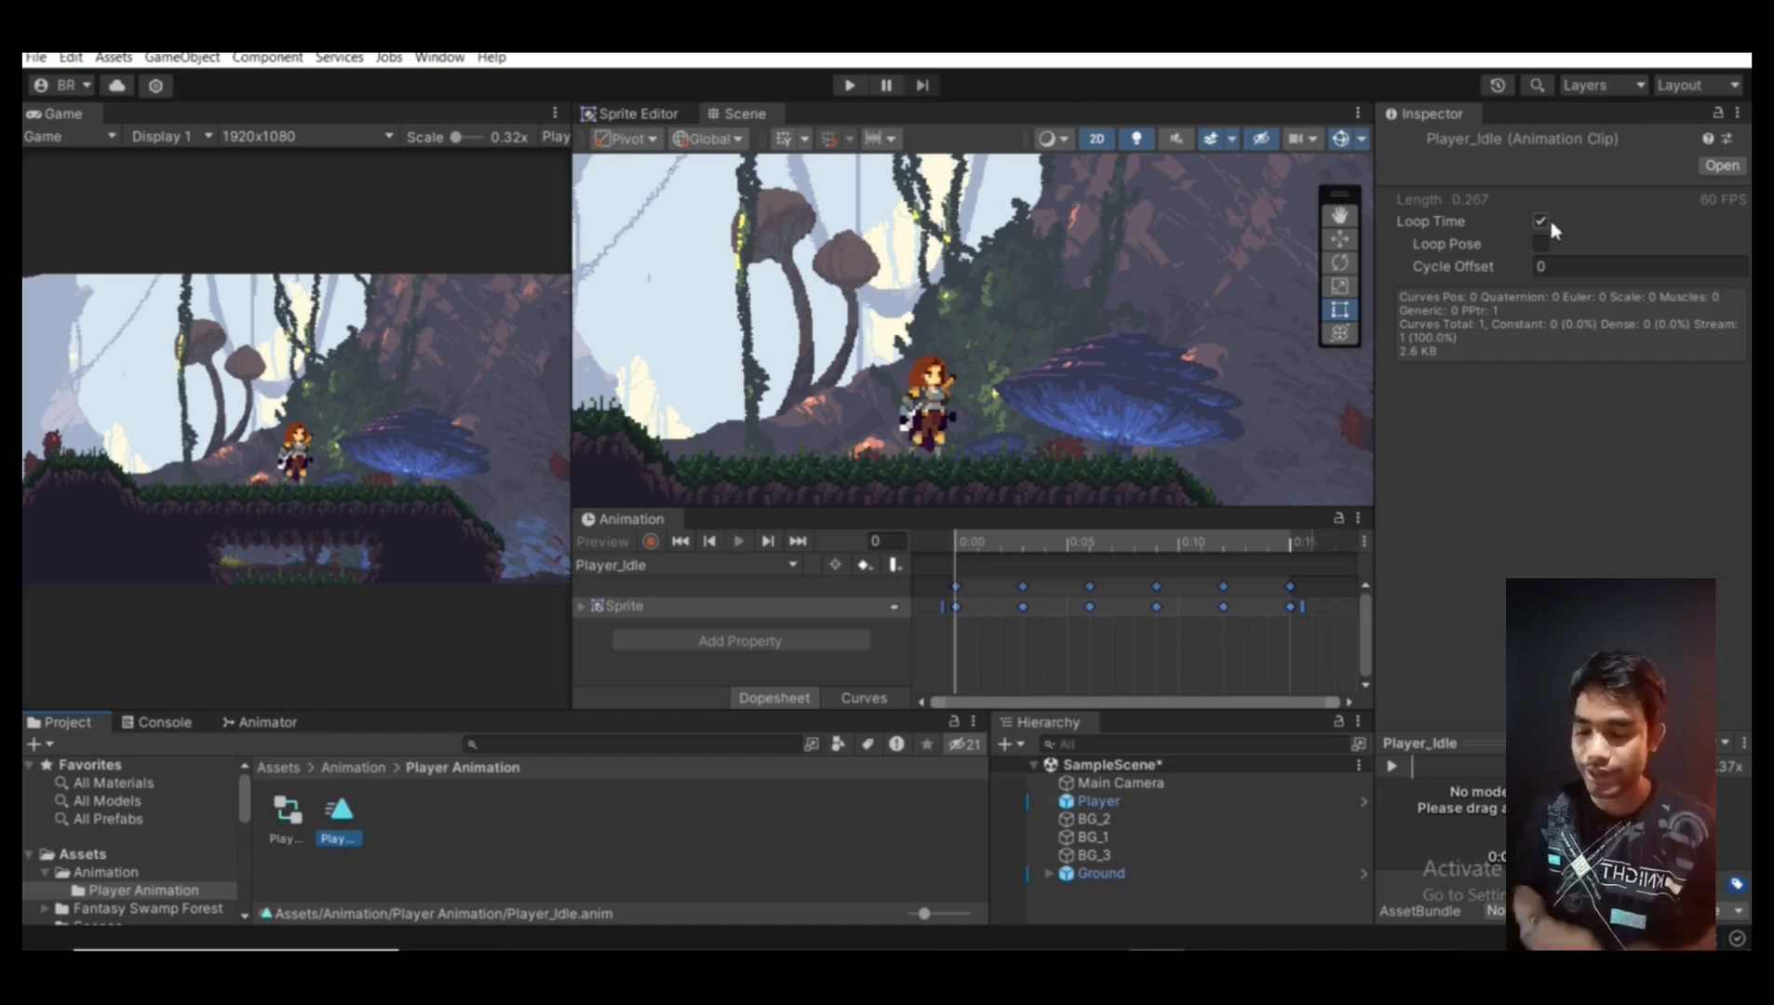
Create an animation clip named Player_Run for the Player in Assets/Animation/Player Animation and enable keyframe recording for it
{"action": "left_click", "coordinate": [1111, 806]}
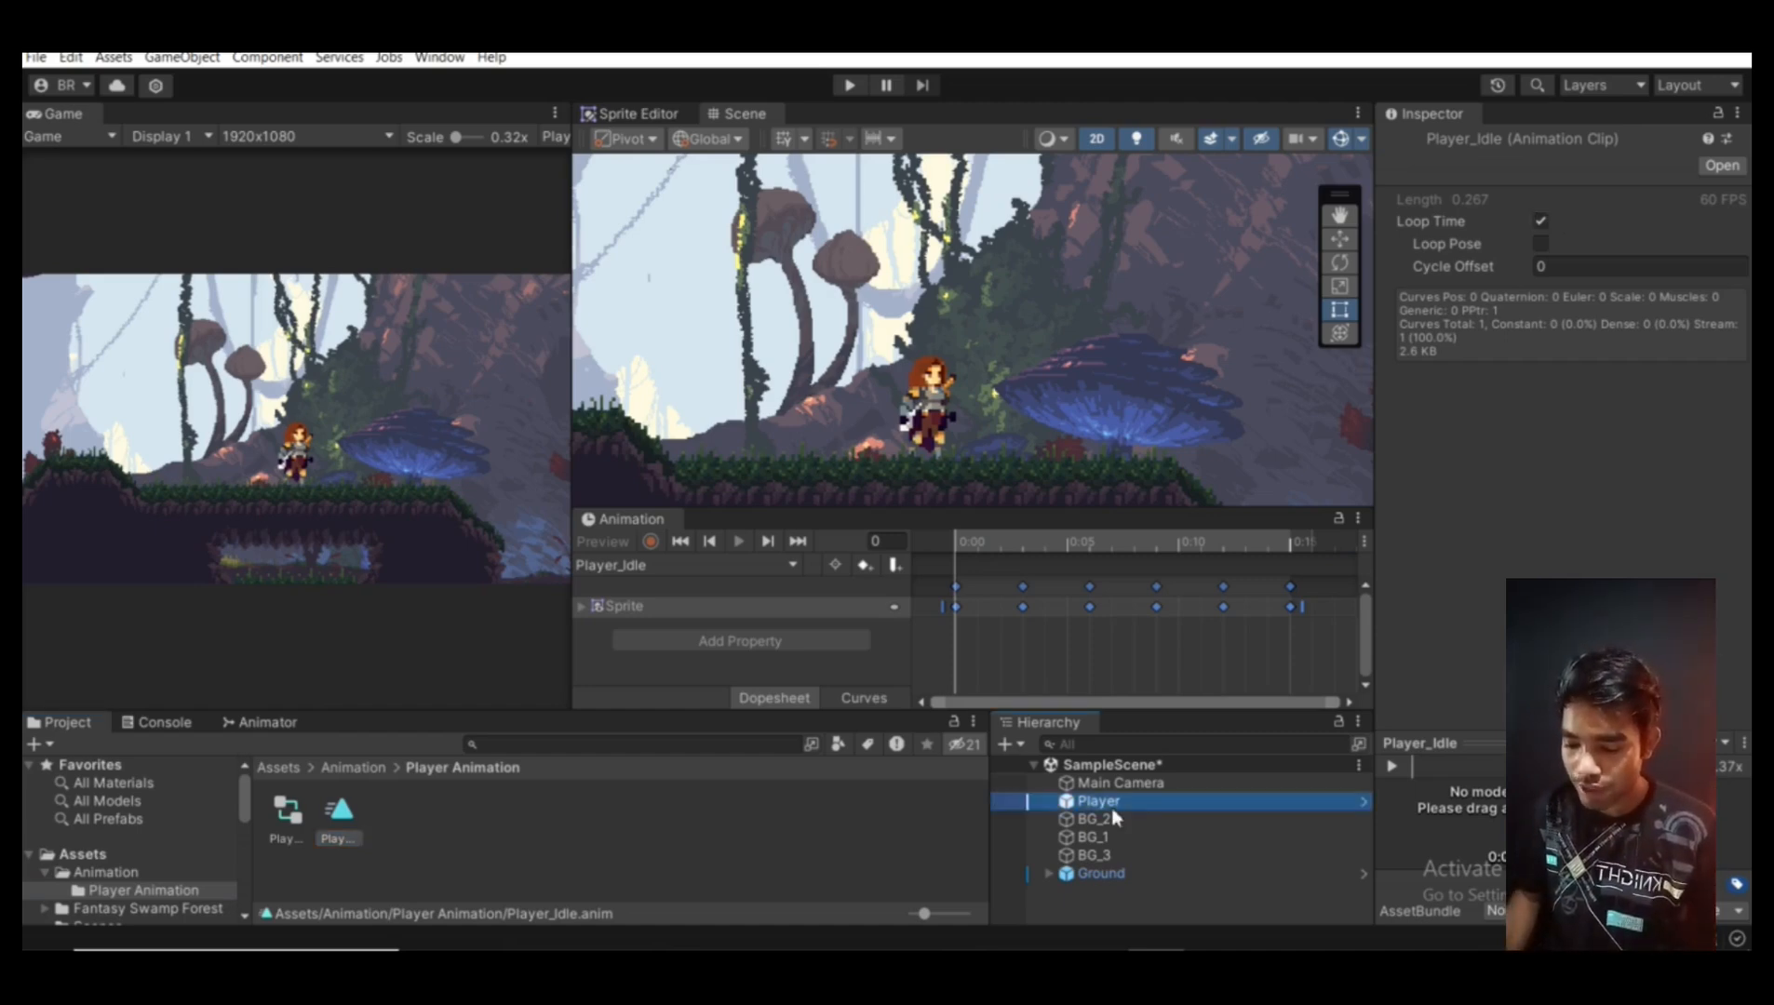
{"action": "left_click", "coordinate": [786, 568]}
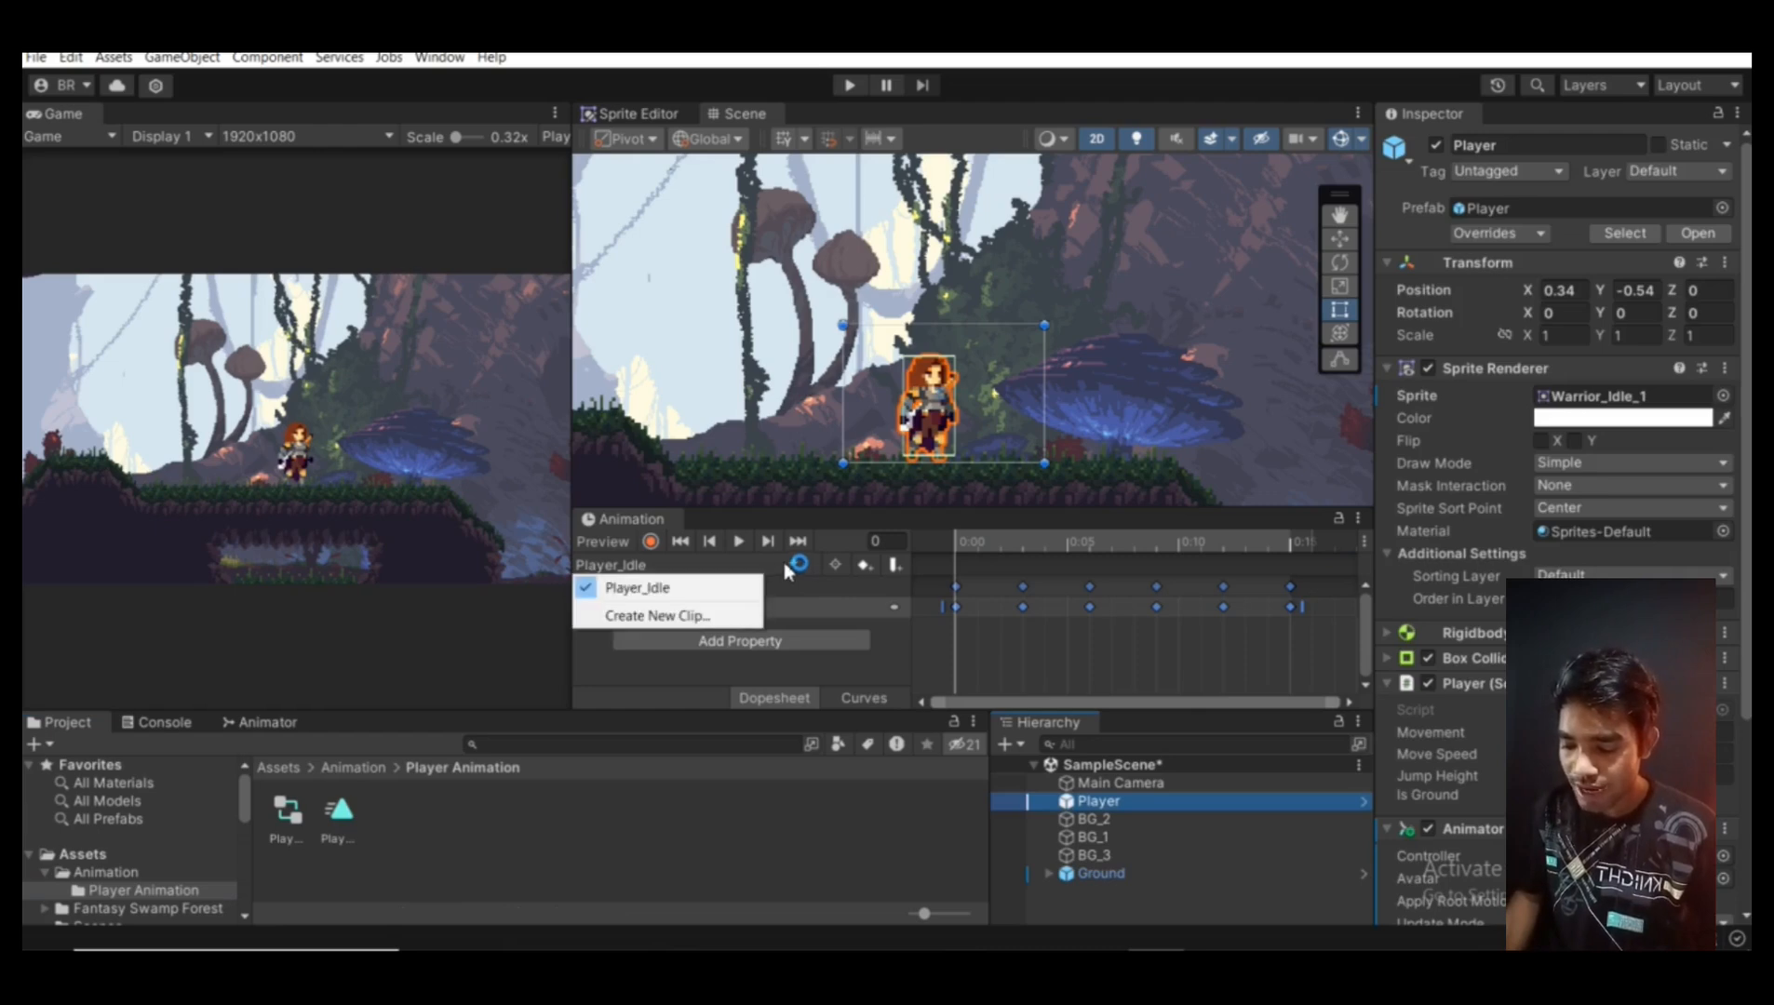
{"action": "left_click", "coordinate": [675, 621]}
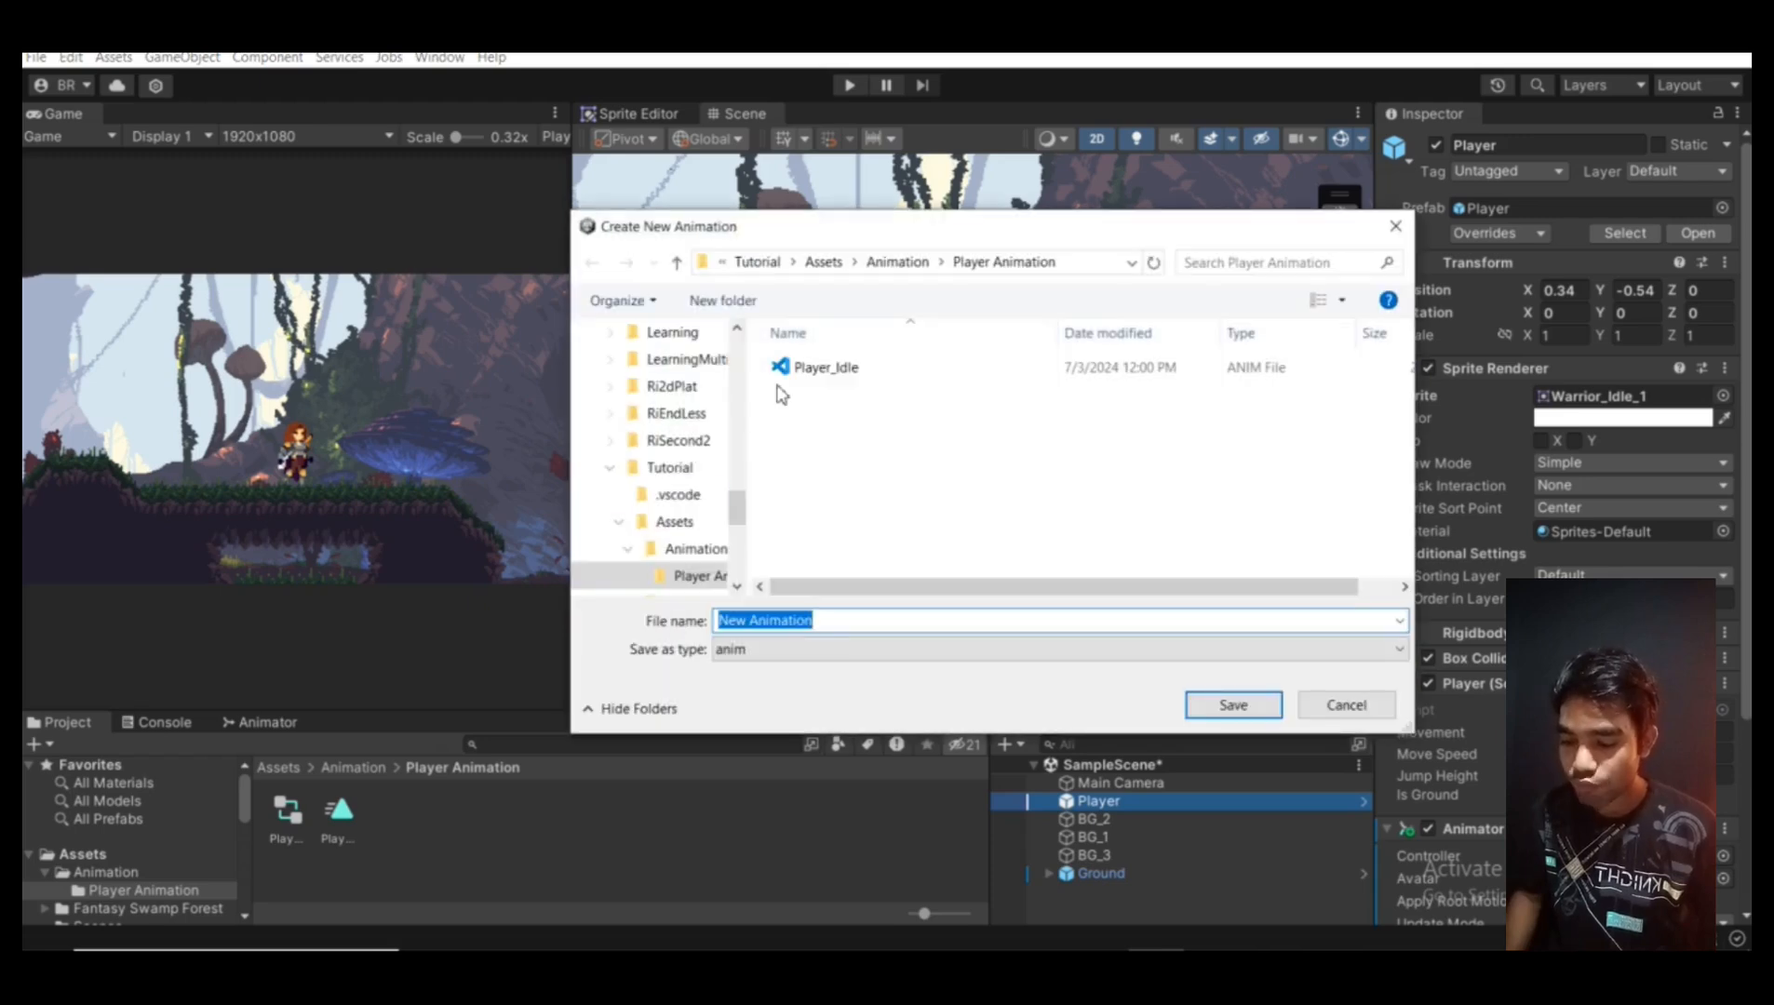
{"action": "left_click", "coordinate": [910, 269]}
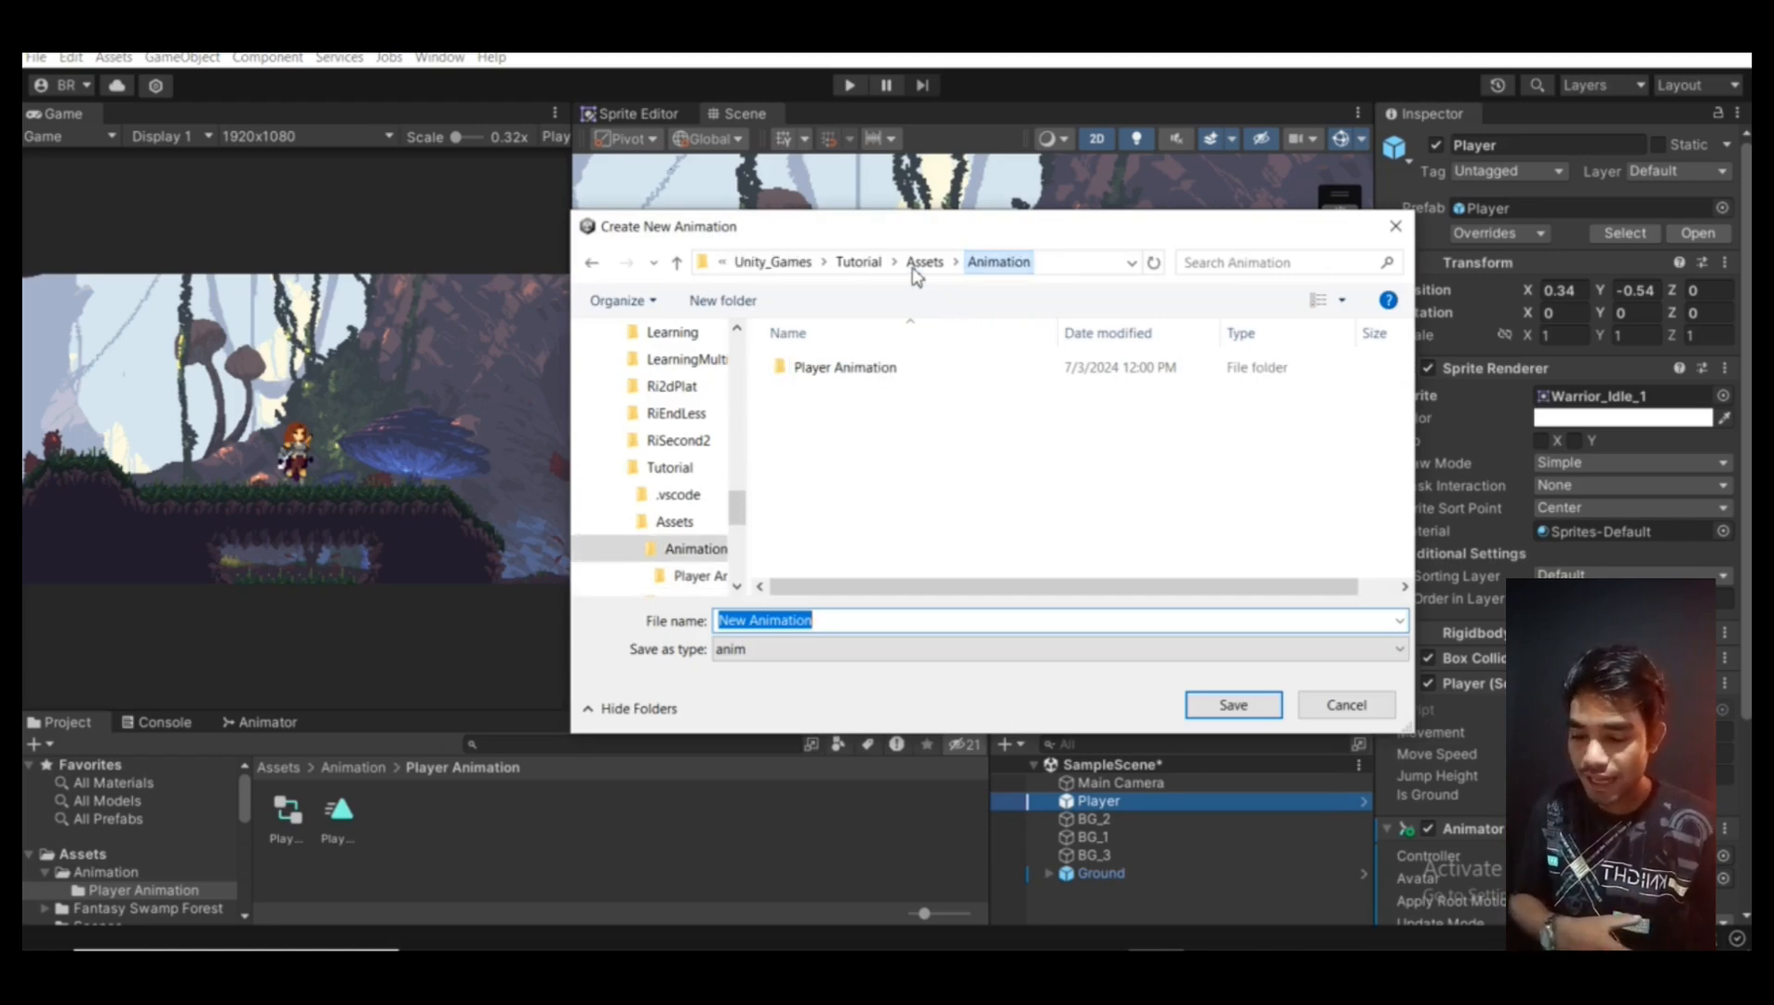
{"action": "double_click", "coordinate": [836, 369]}
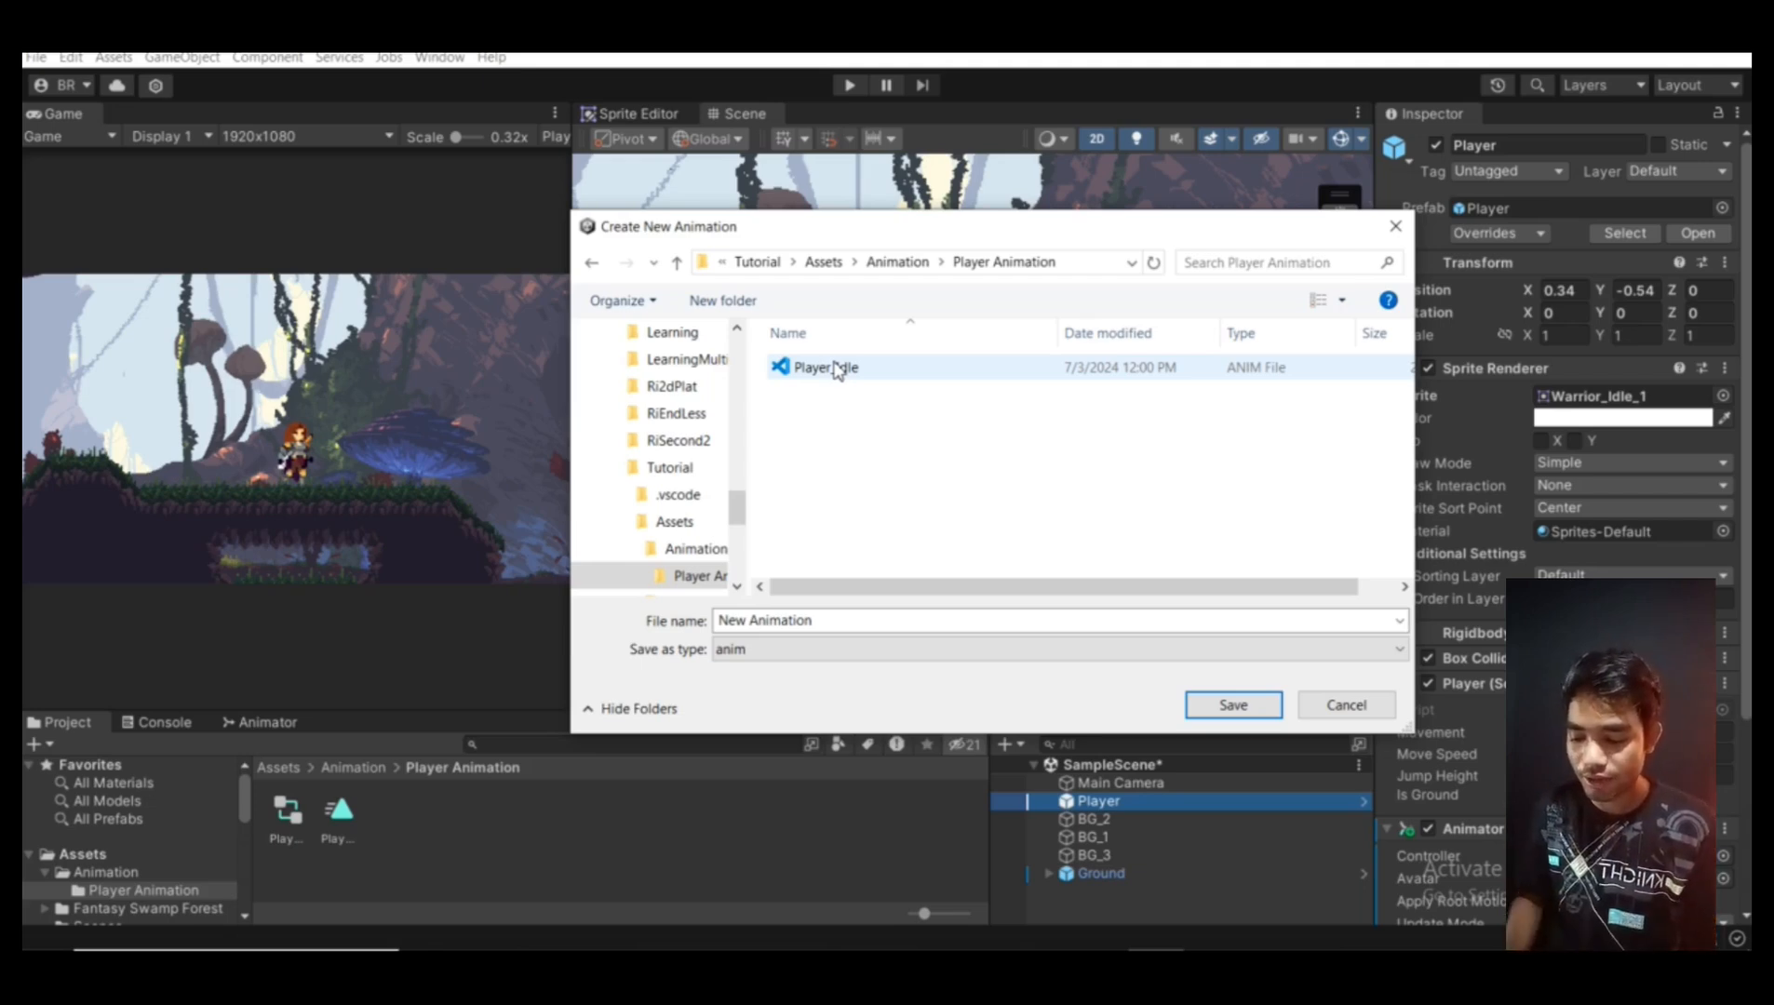
{"action": "left_click", "coordinate": [874, 615]}
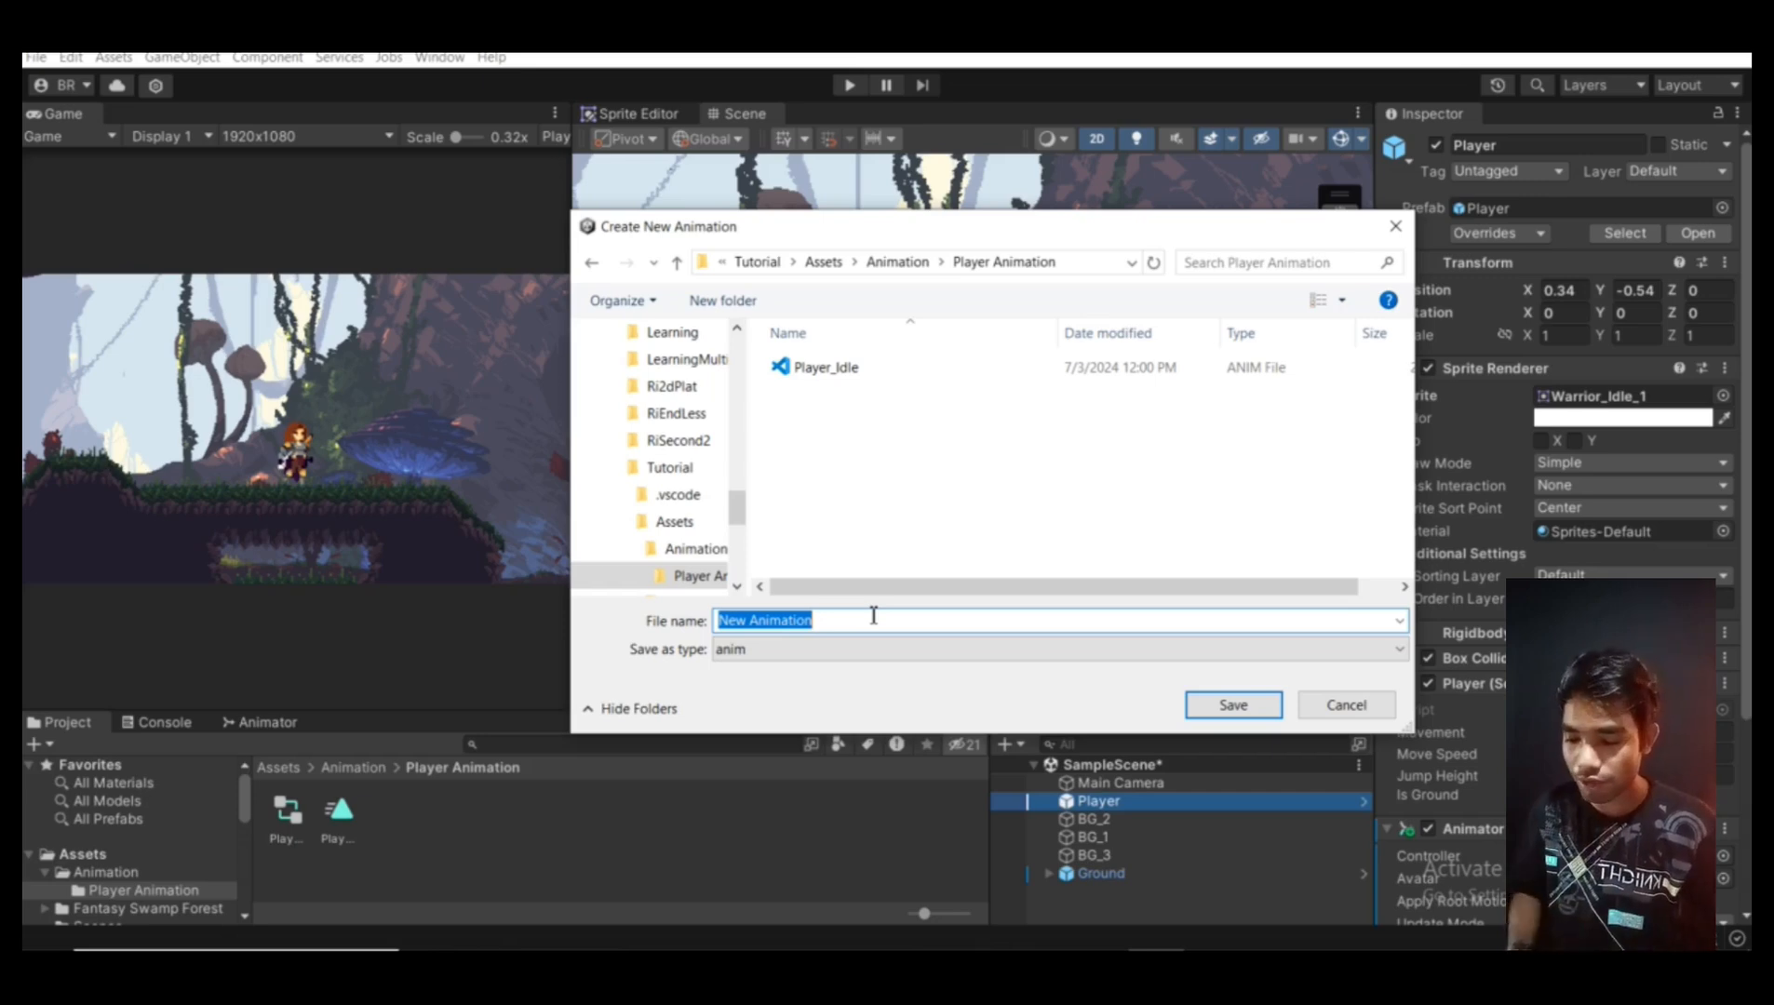
{"action": "left_click", "coordinate": [879, 367]}
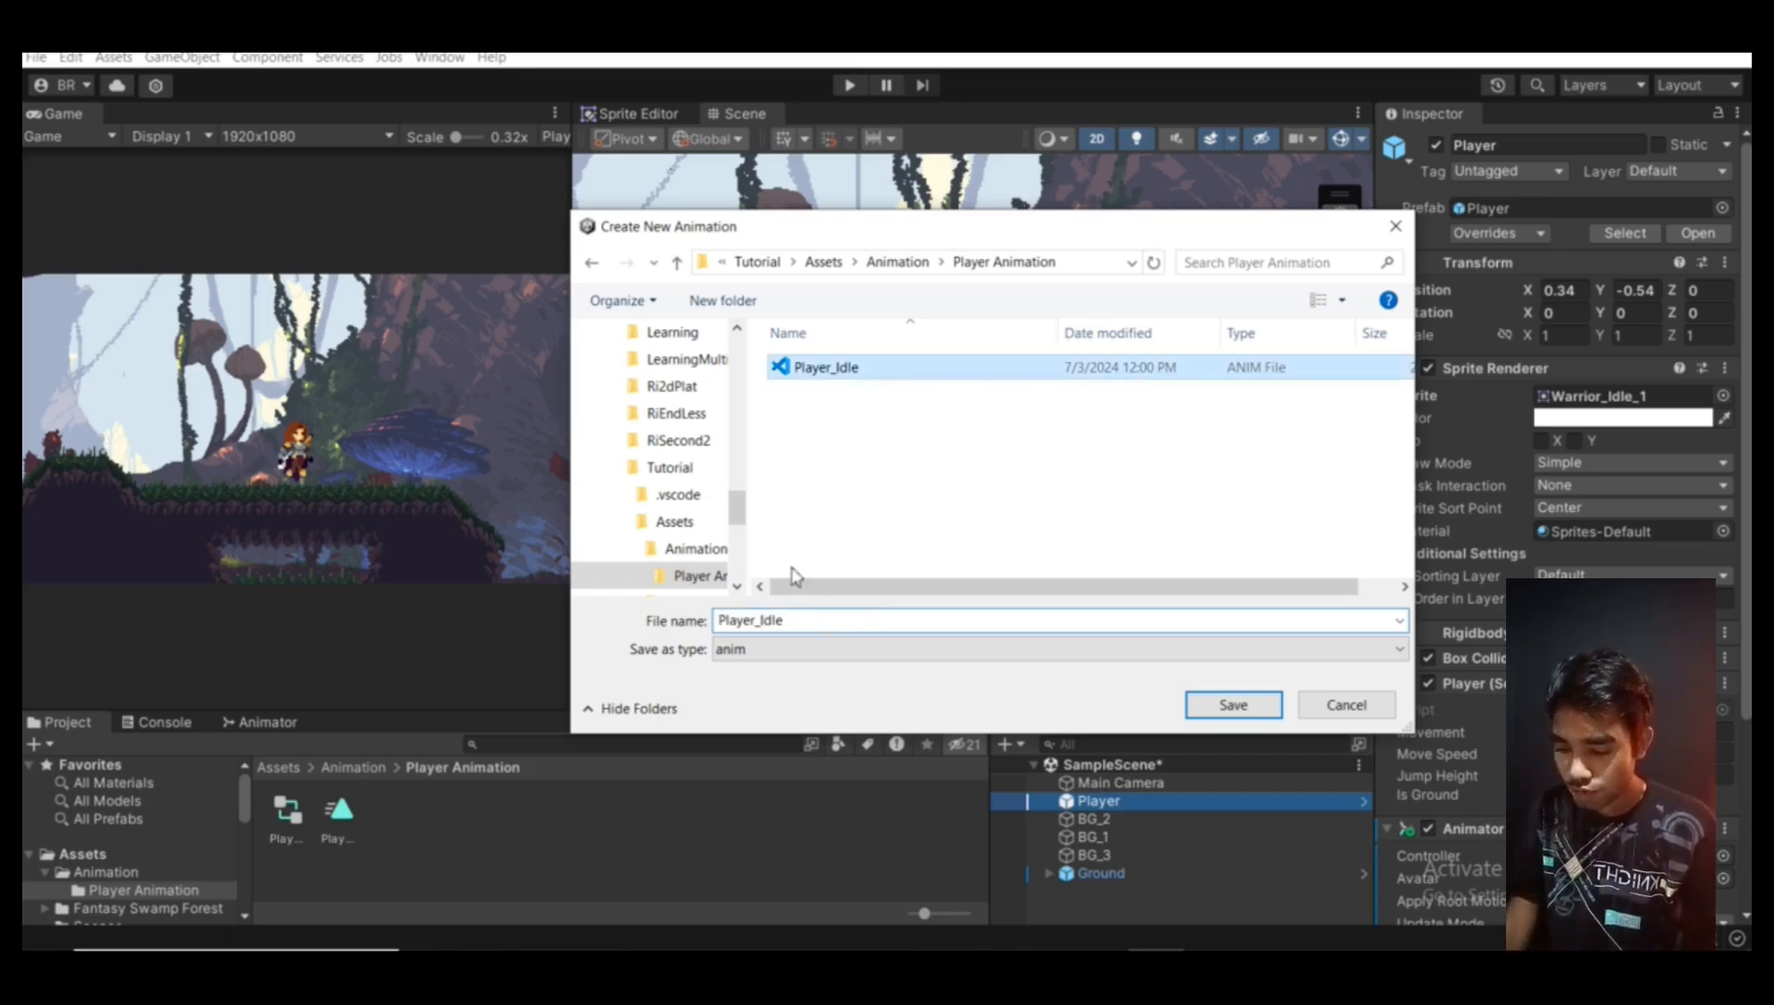
{"action": "left_click", "coordinate": [816, 619]}
{"action": "key", "text": "BackSpace"}
{"action": "key", "text": "BackSpace"}
{"action": "key", "text": "BackSpace"}
{"action": "key", "text": "BackSpace"}
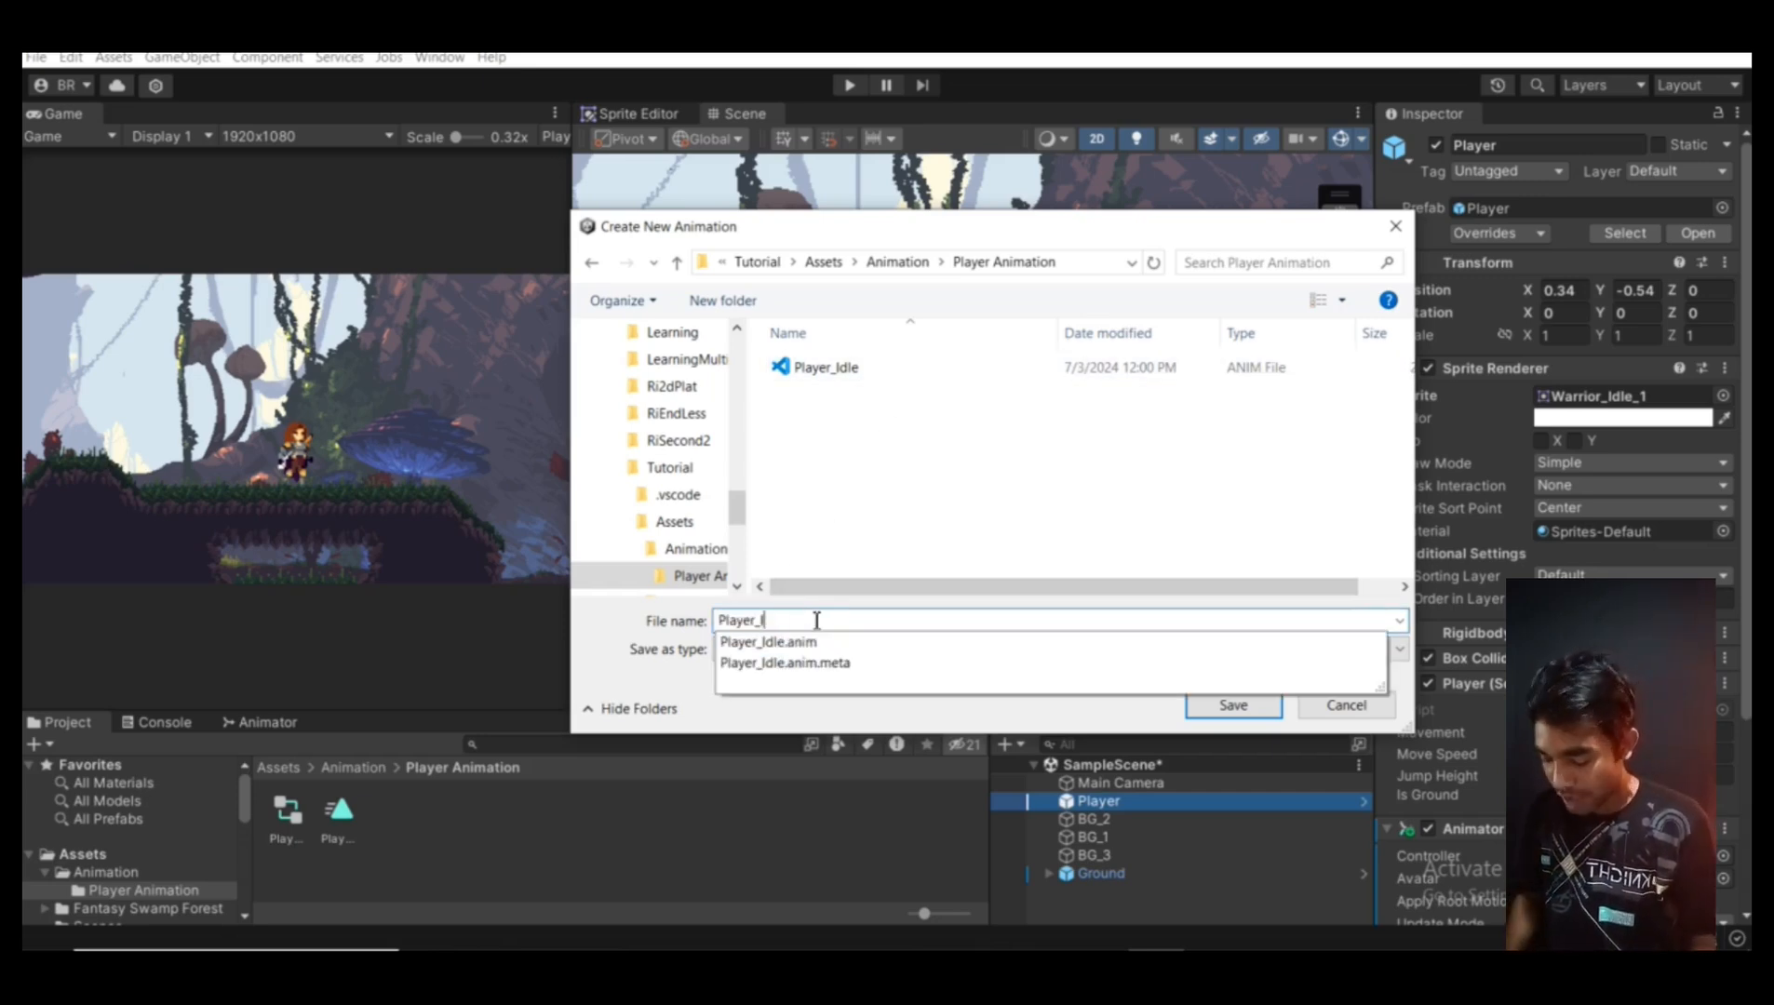
{"action": "type", "text": "Run"}
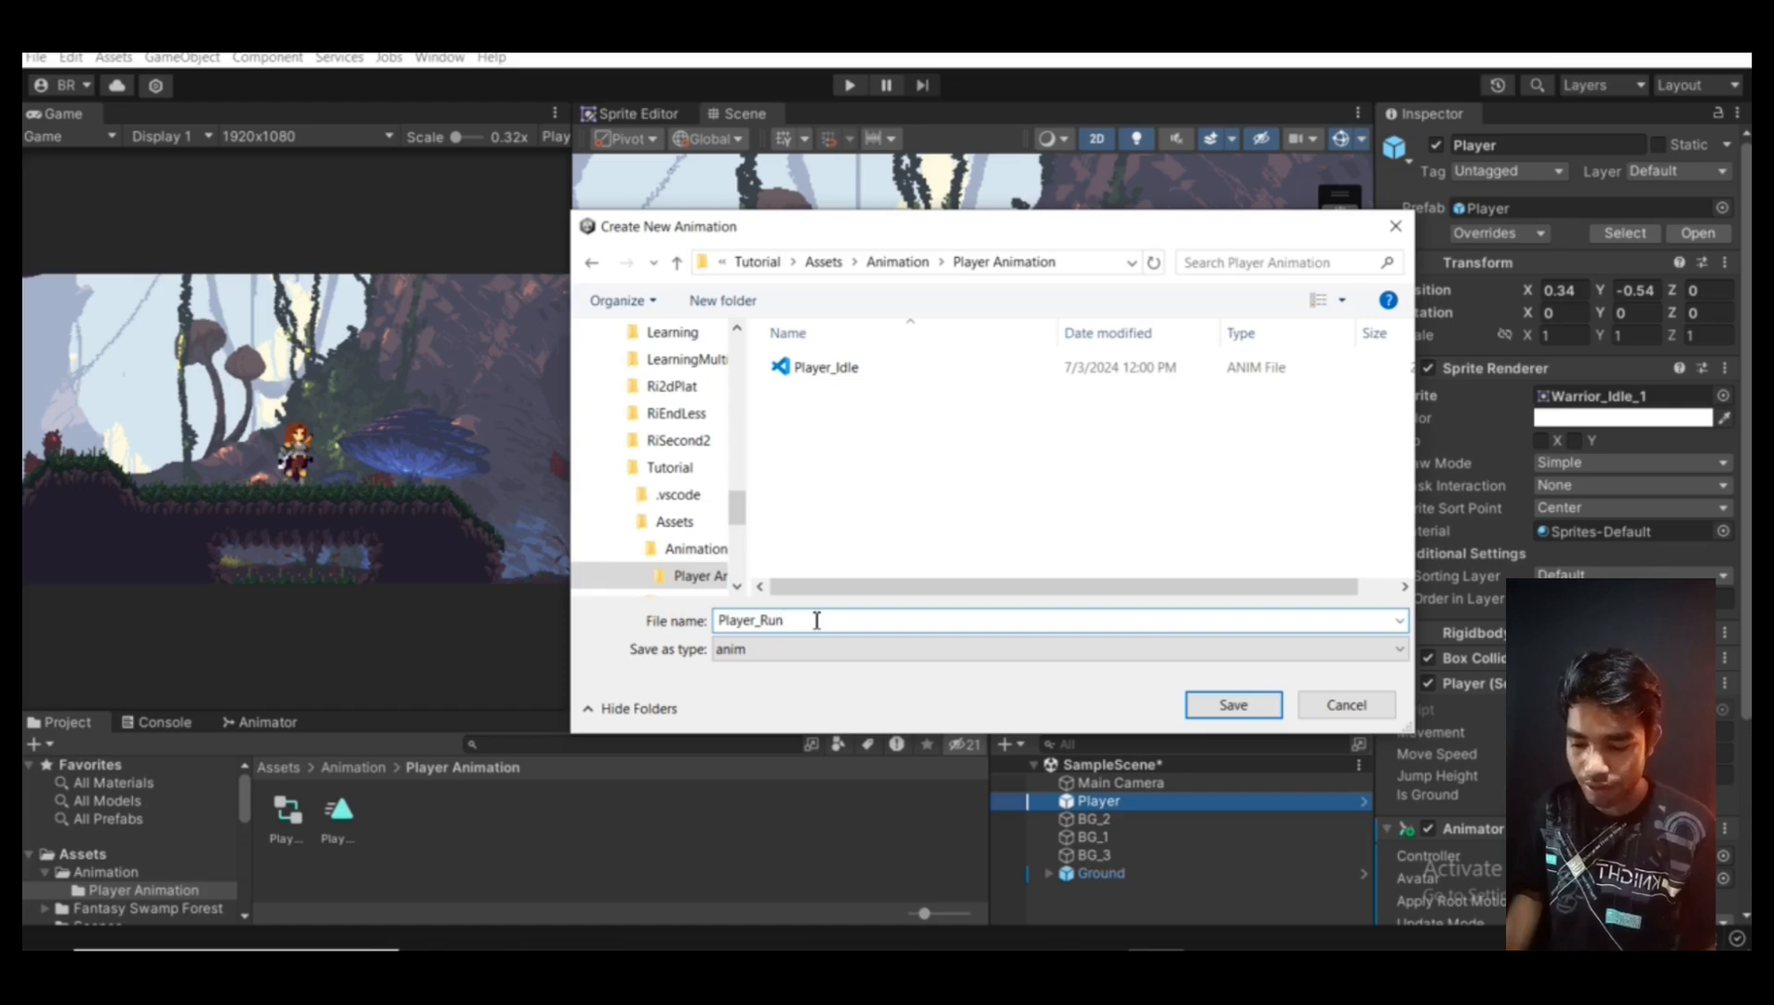
{"action": "key", "text": "Return"}
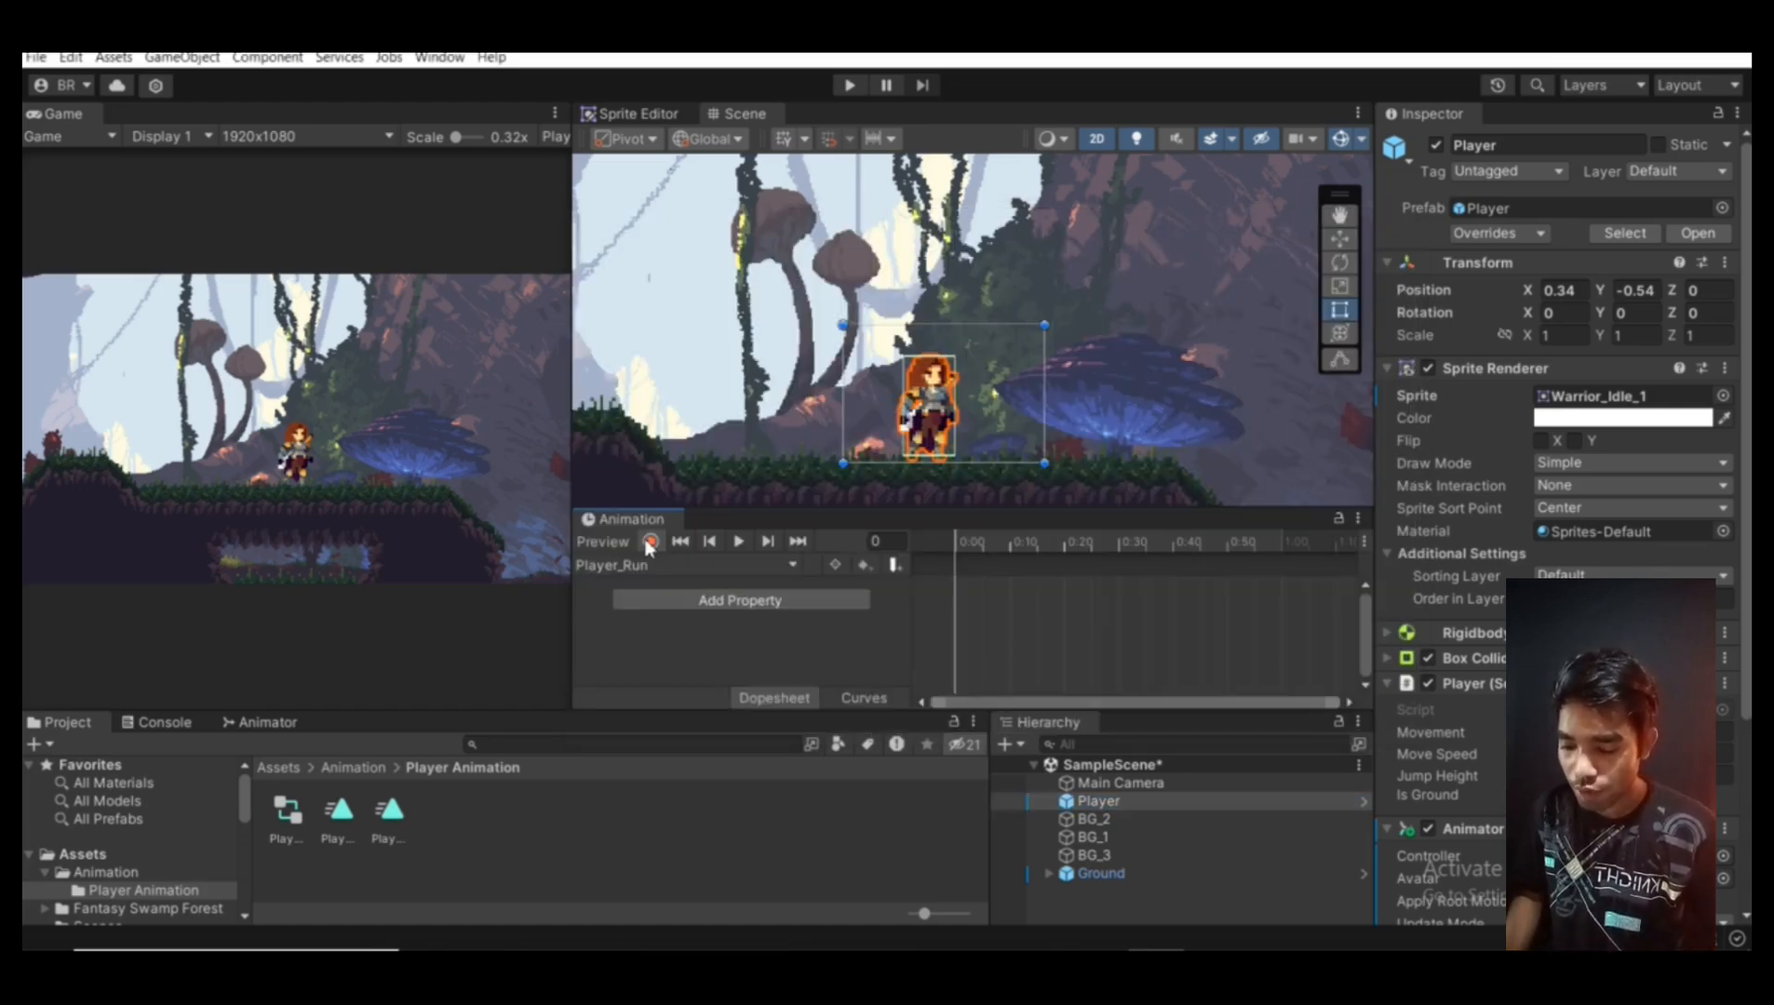
{"action": "left_click", "coordinate": [650, 541]}
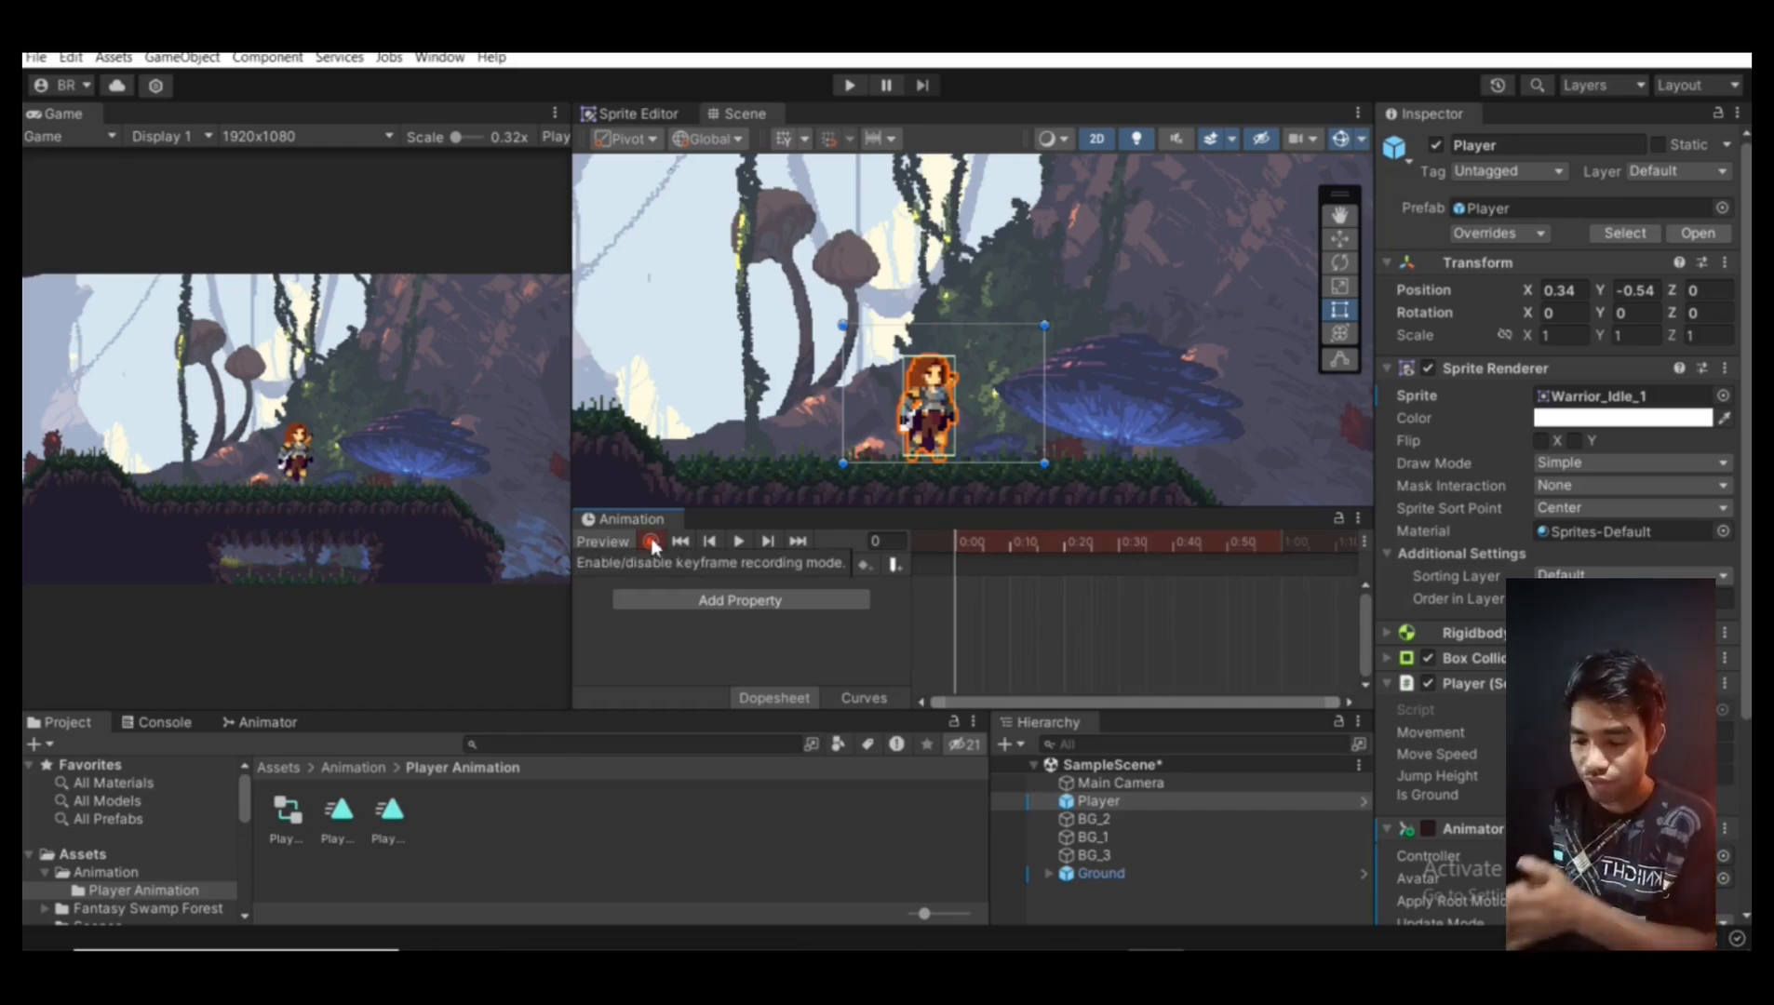
Add all eight Warrior_Run sprites from the Individual Sprite/Run folder to the Player_Run clip's timeline
{"action": "scroll", "coordinate": [127, 870], "scroll_direction": "down", "scroll_amount": 5}
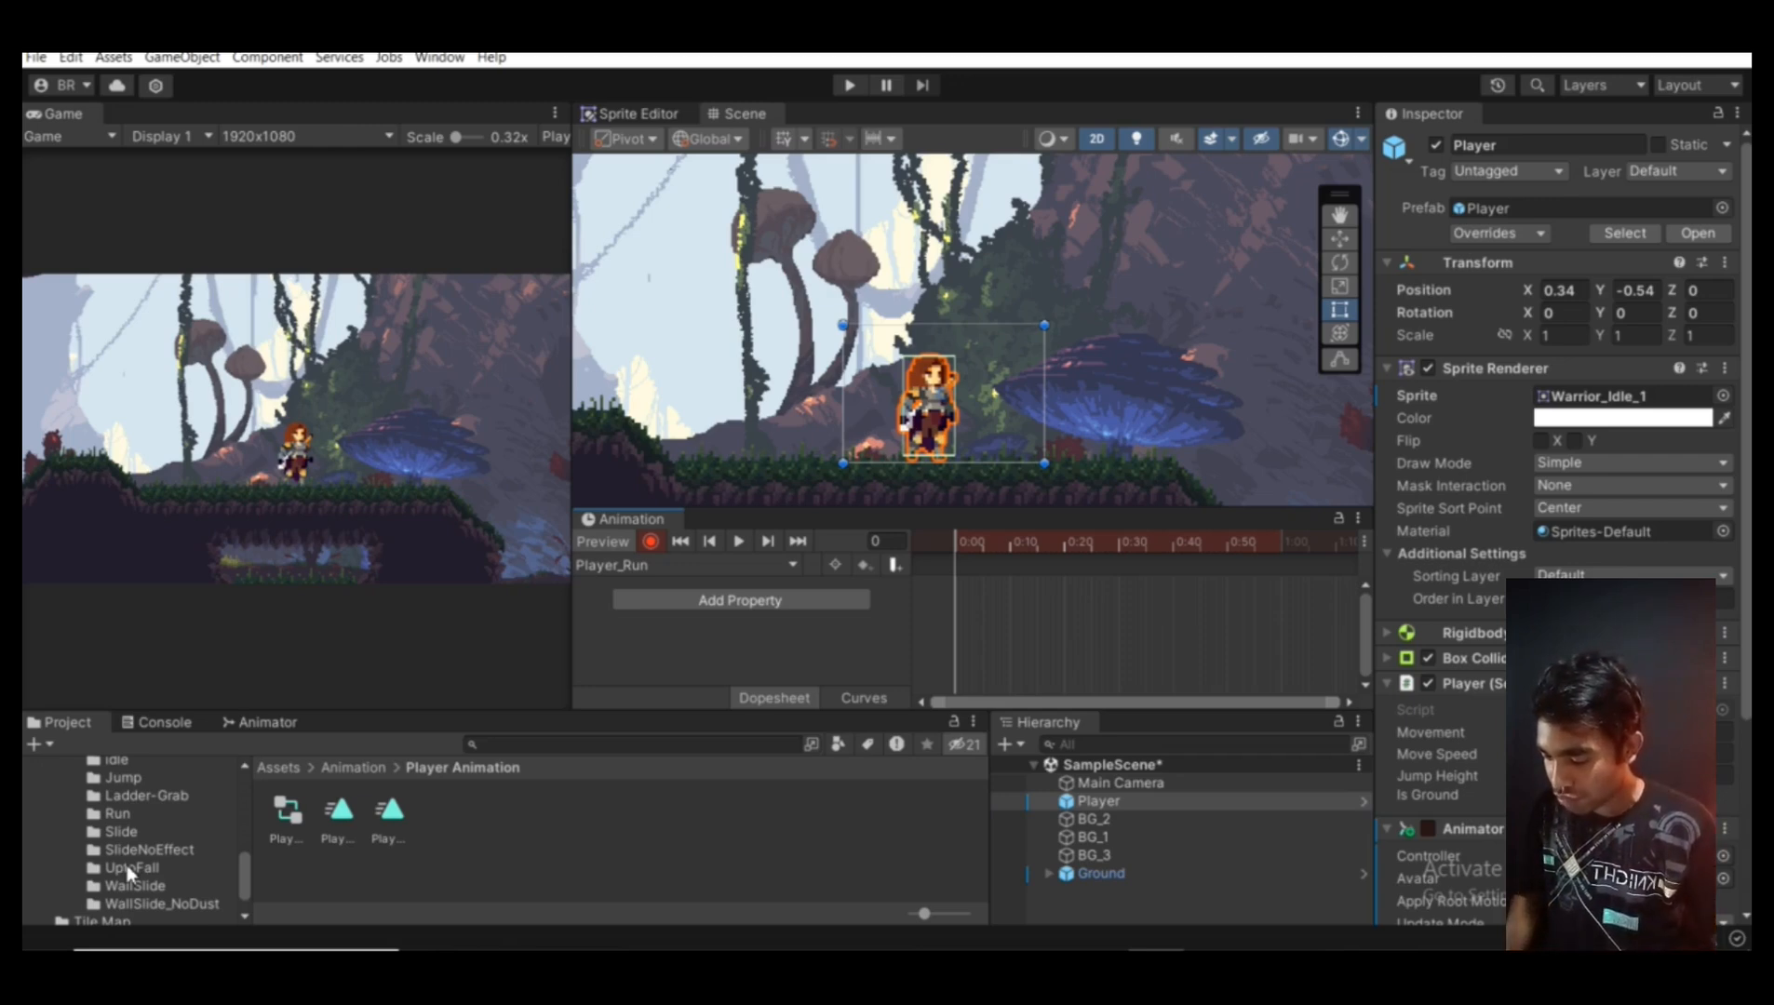
{"action": "left_click", "coordinate": [122, 816]}
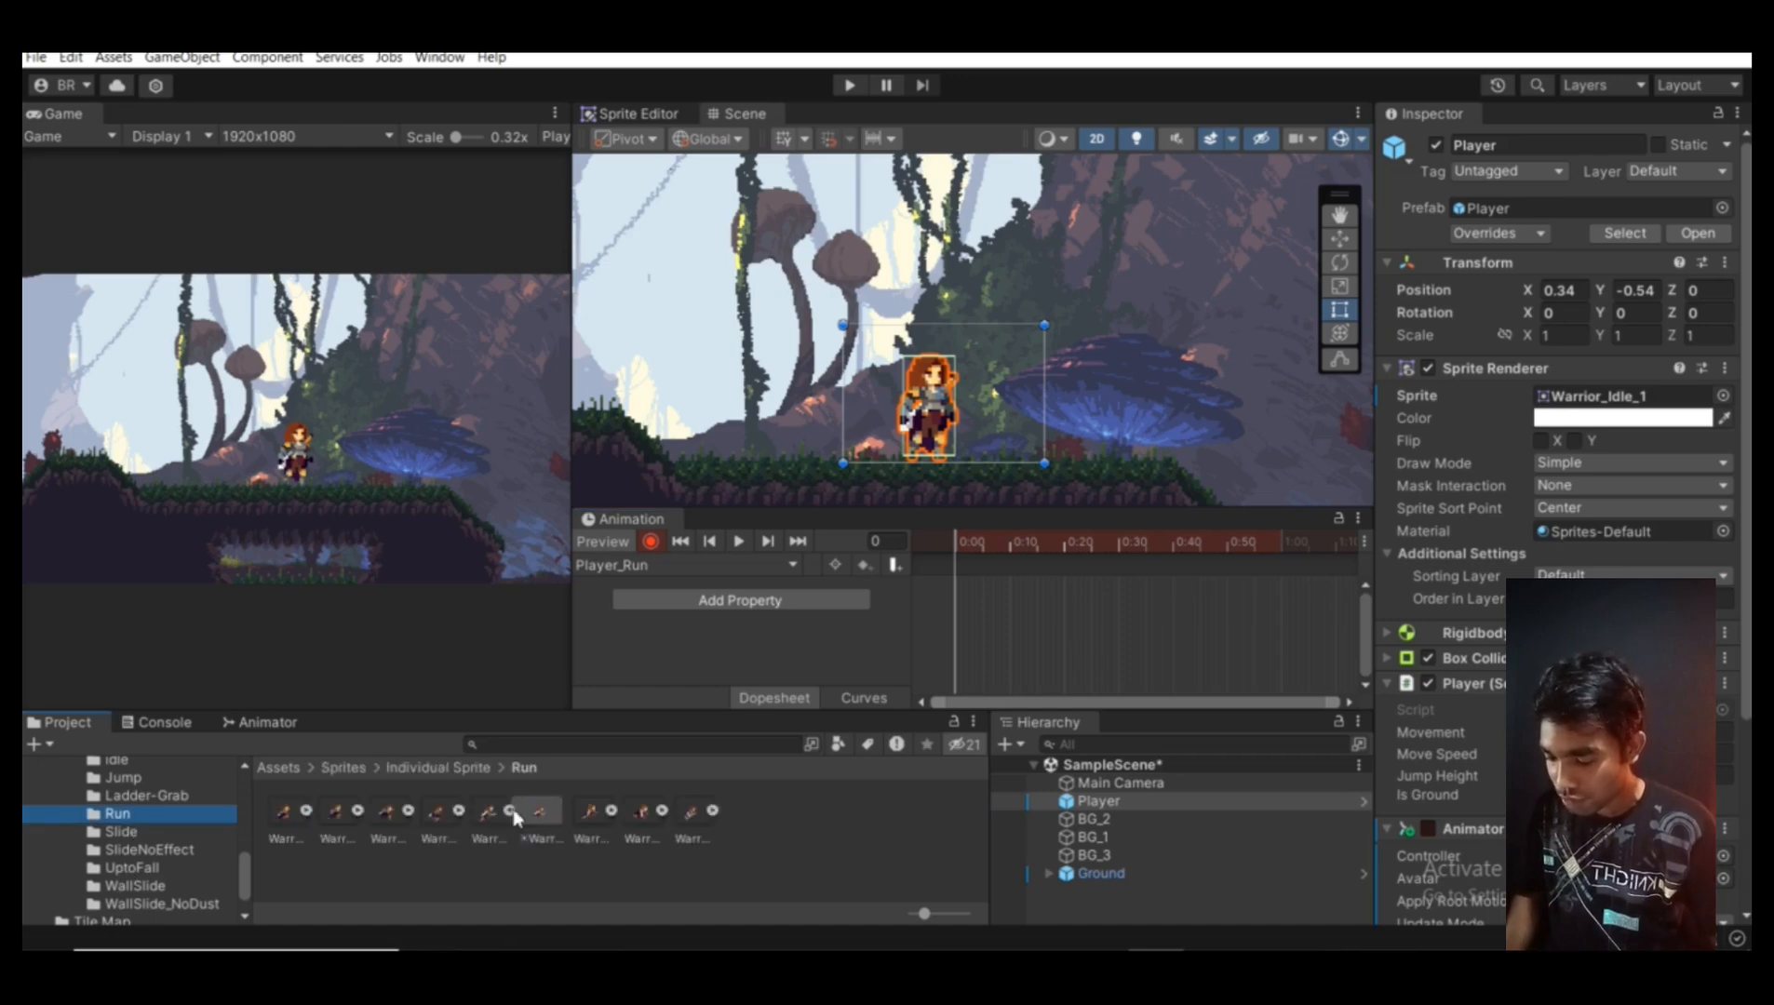
{"action": "left_click", "coordinate": [511, 812]}
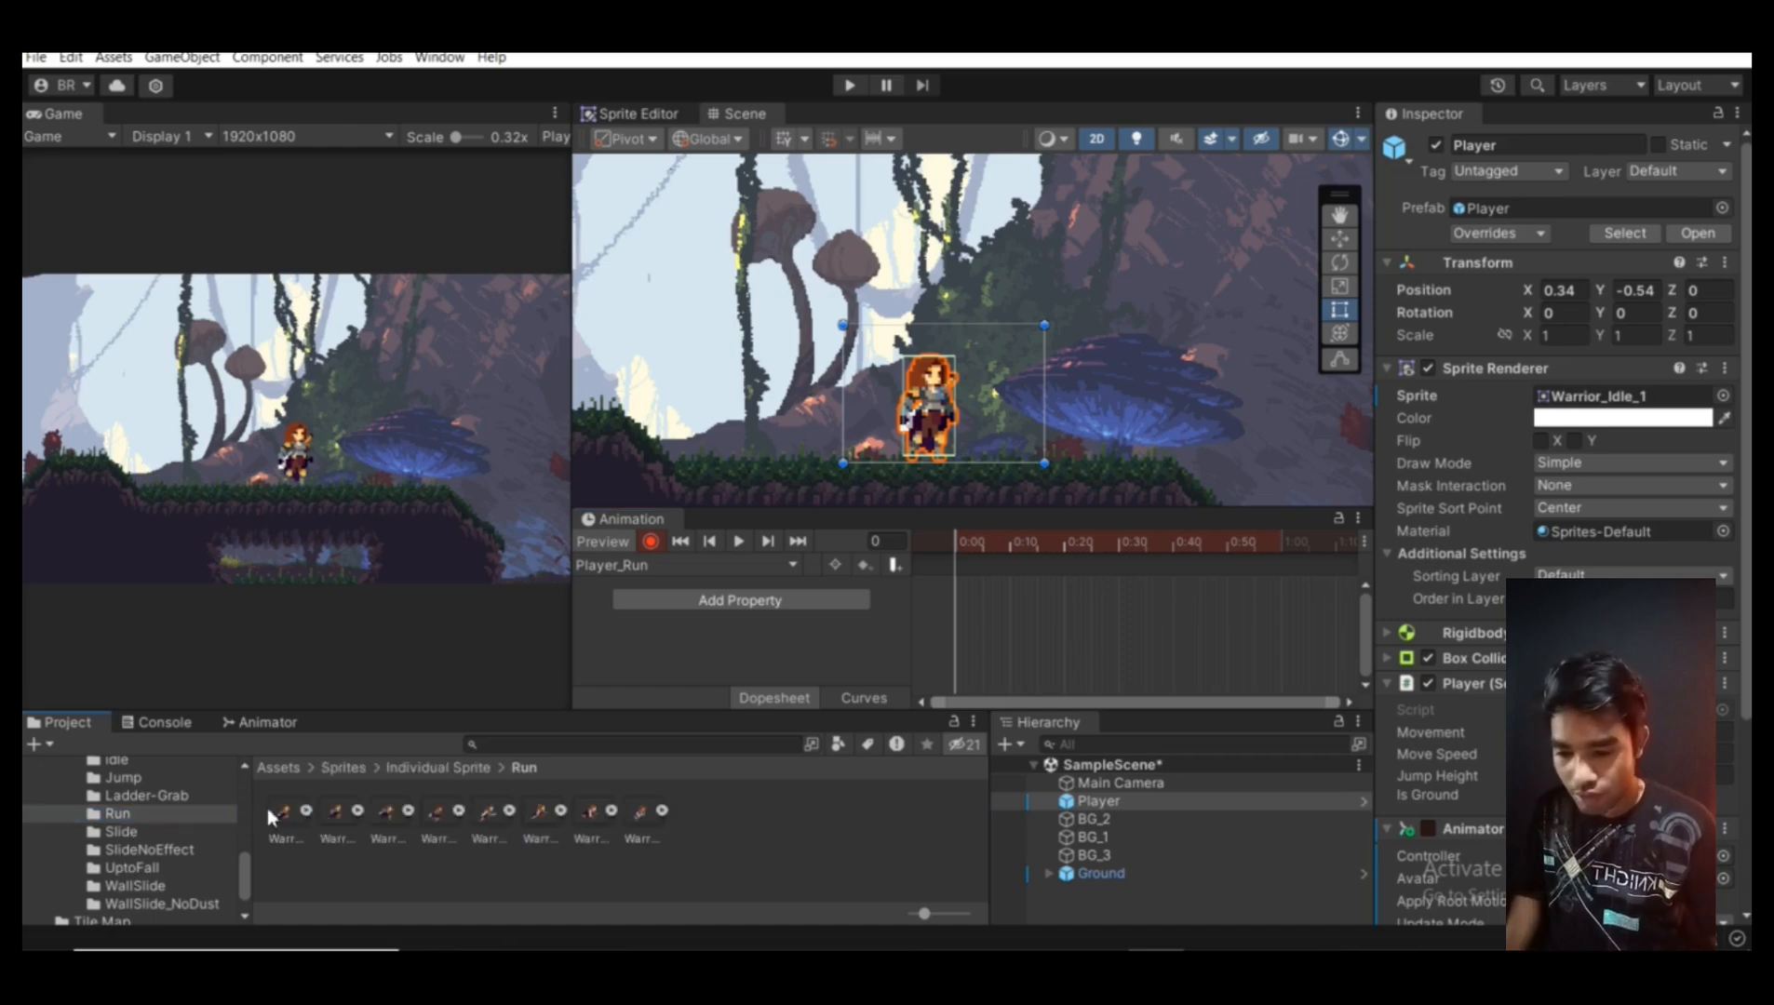
{"action": "left_click", "coordinate": [280, 811]}
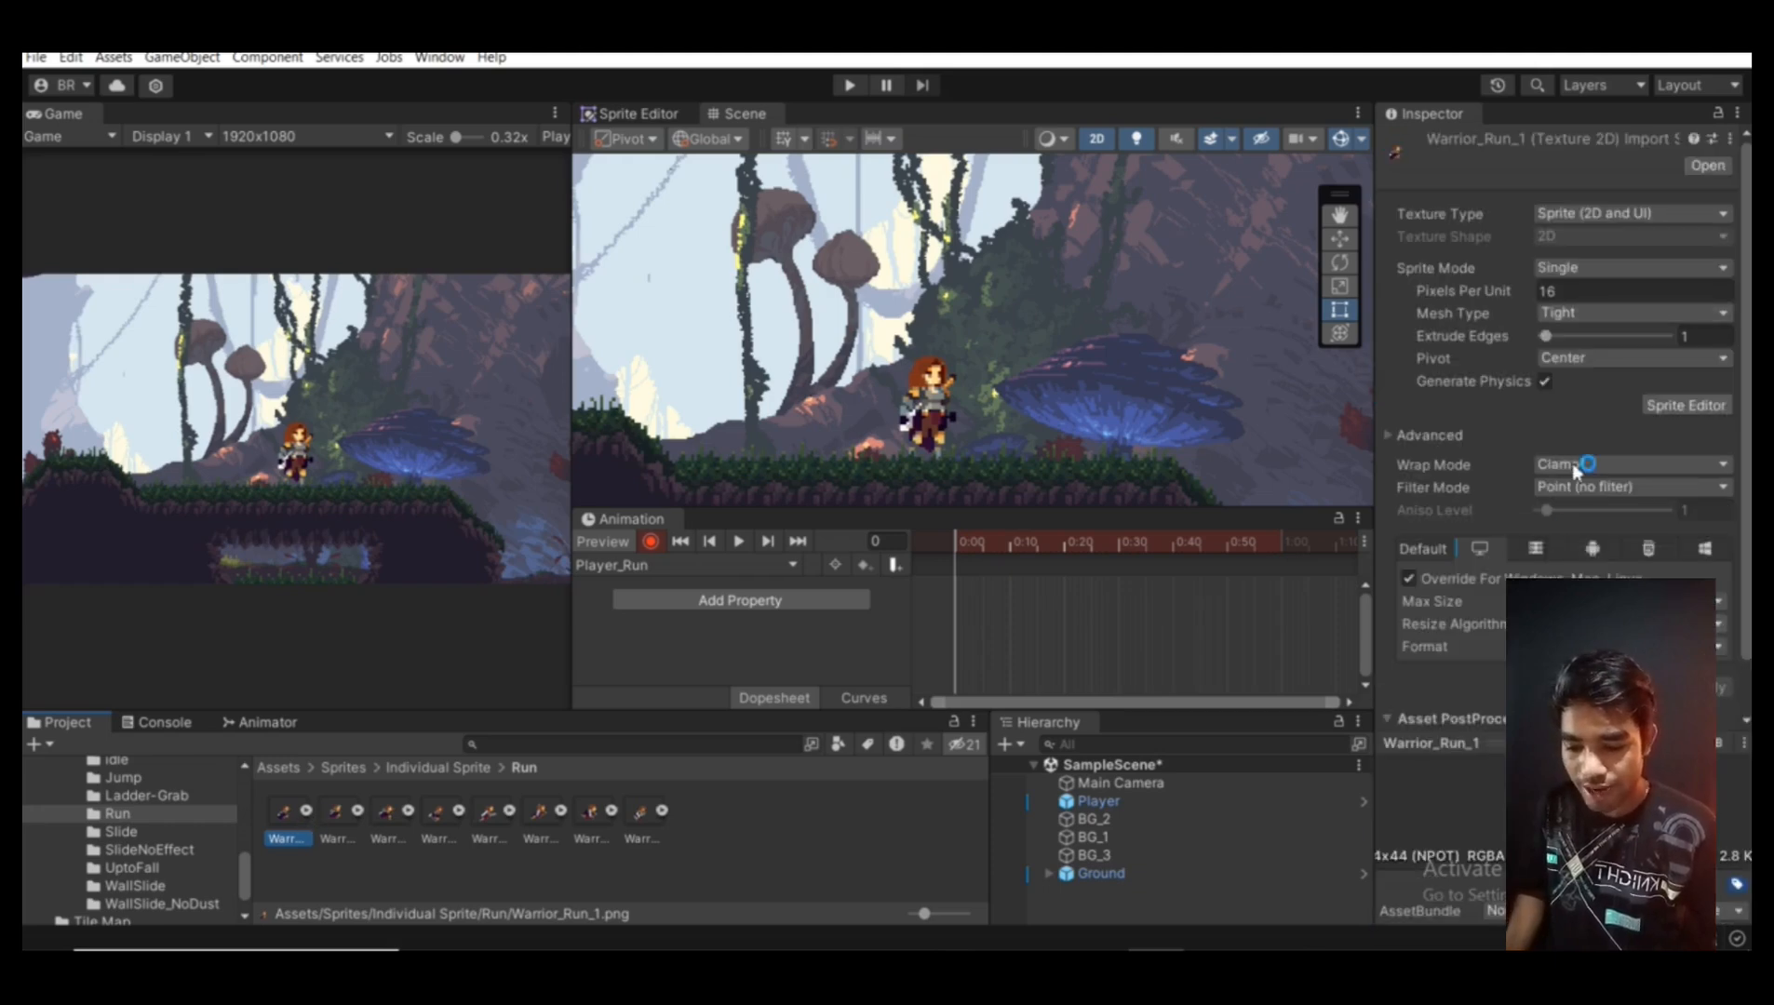
{"action": "left_click", "coordinate": [286, 815], "text": "ctrl"}
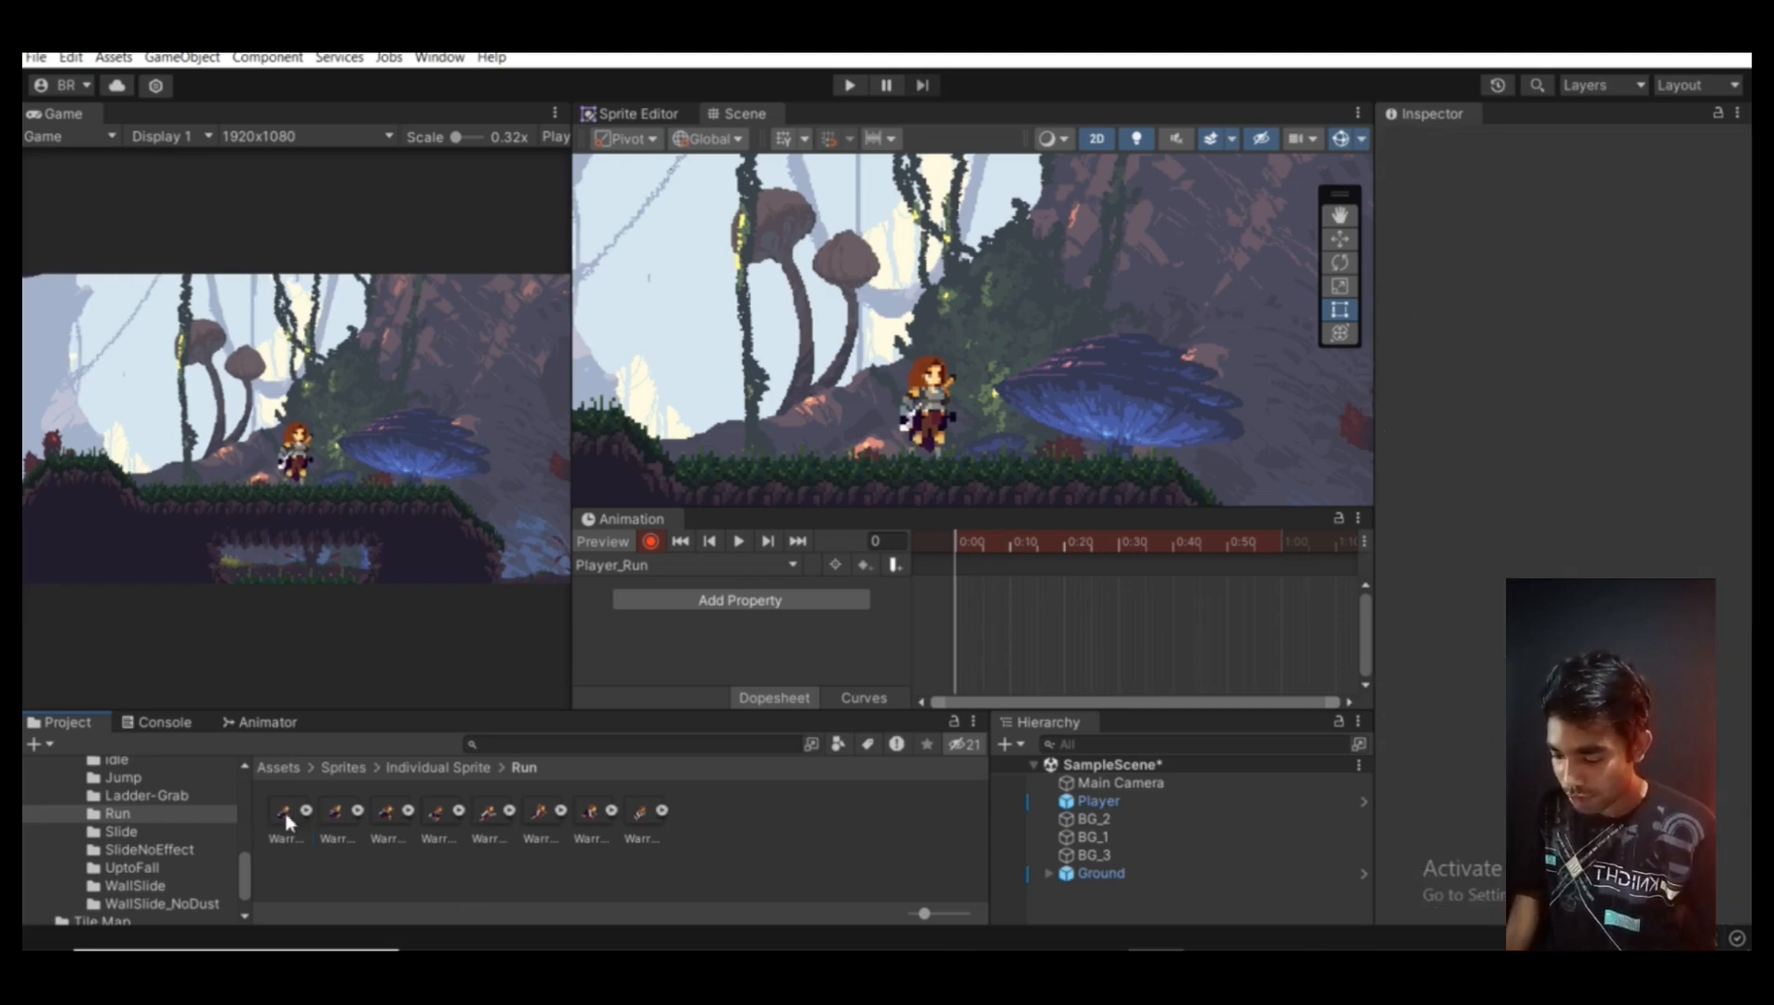
{"action": "left_click", "coordinate": [284, 814]}
{"action": "left_click", "coordinate": [641, 824], "text": "shift"}
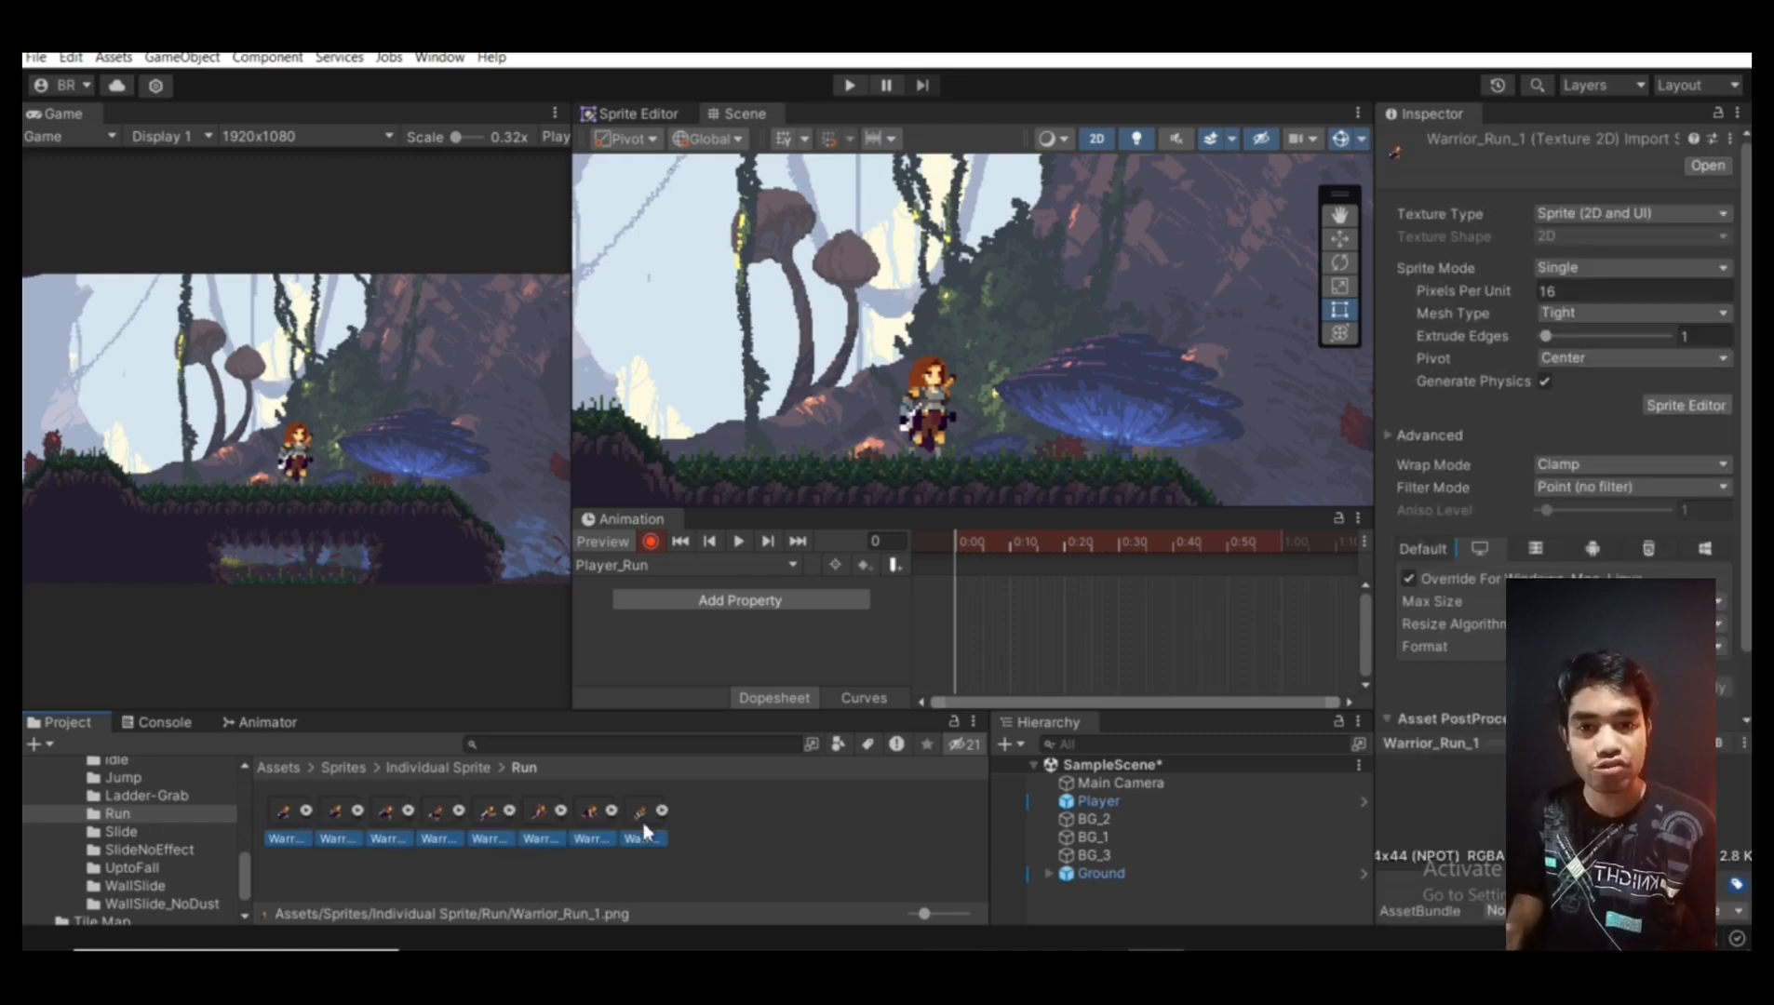
{"action": "left_click_drag", "start_coordinate": [641, 825], "coordinate": [1054, 610]}
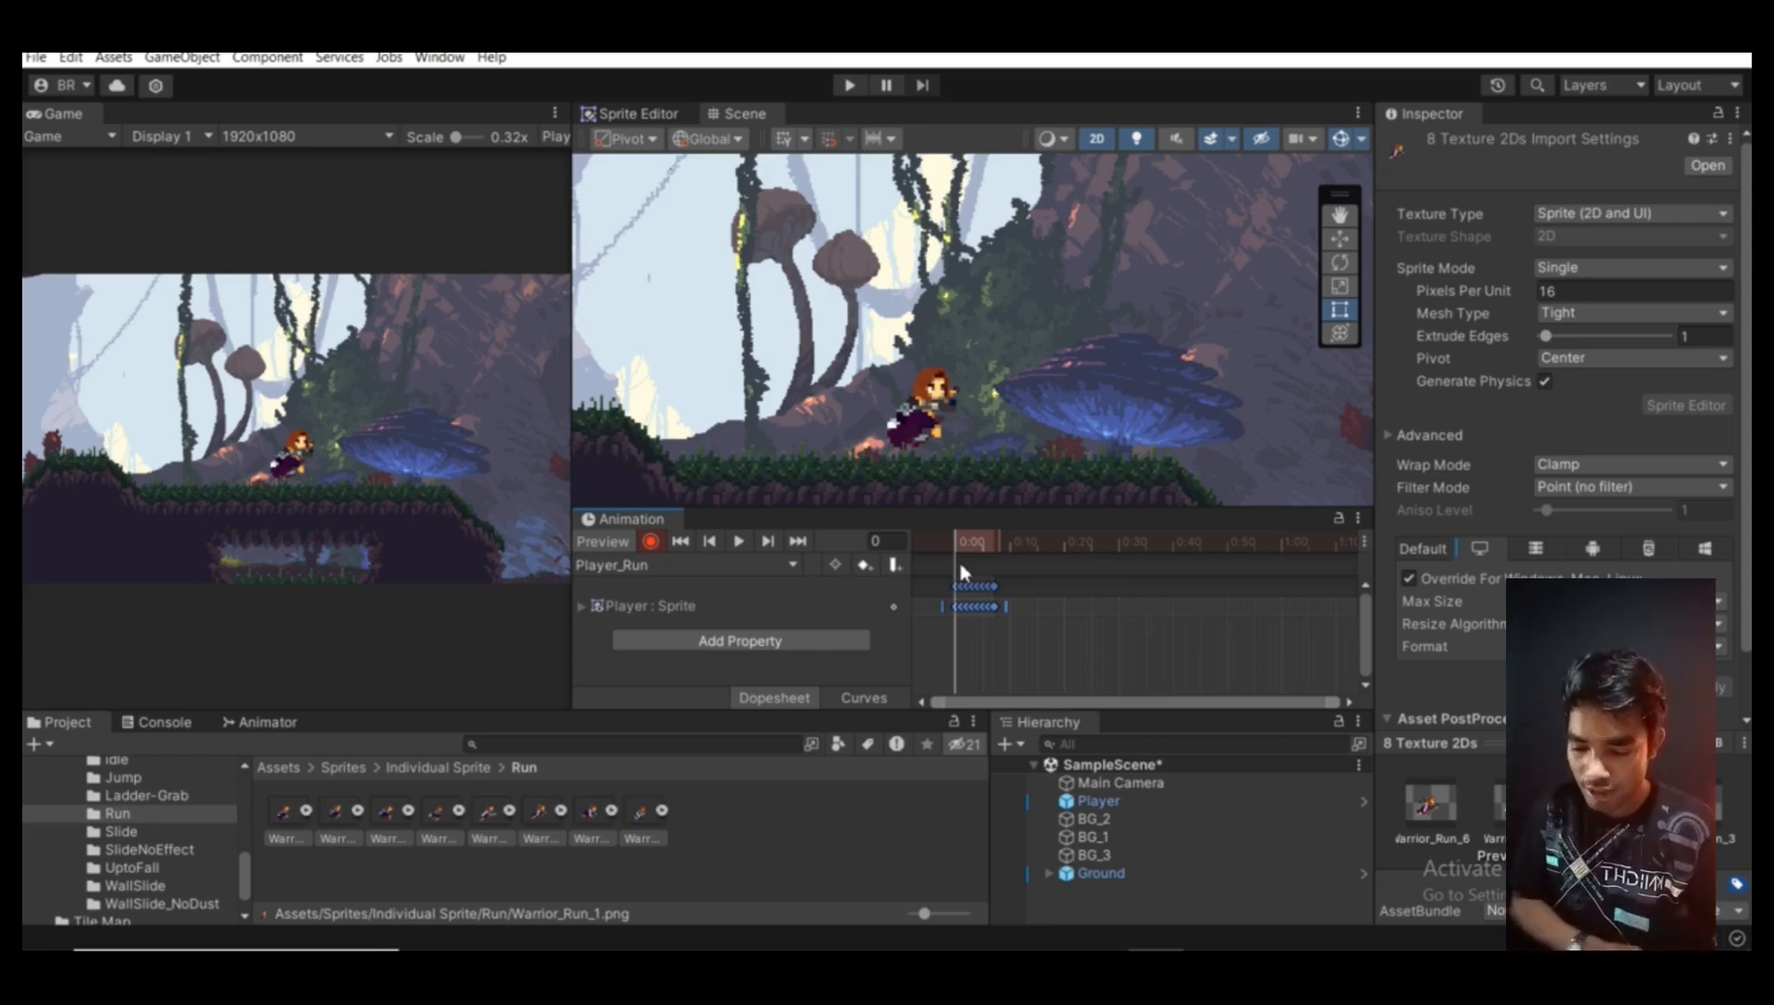
Stretch the Player_Run sprite keyframes so that the last one falls at about 0:41, previewing the playback at a shorter spacing
{"action": "left_click_drag", "start_coordinate": [1002, 611], "coordinate": [1129, 616]}
{"action": "left_click", "coordinate": [739, 541]}
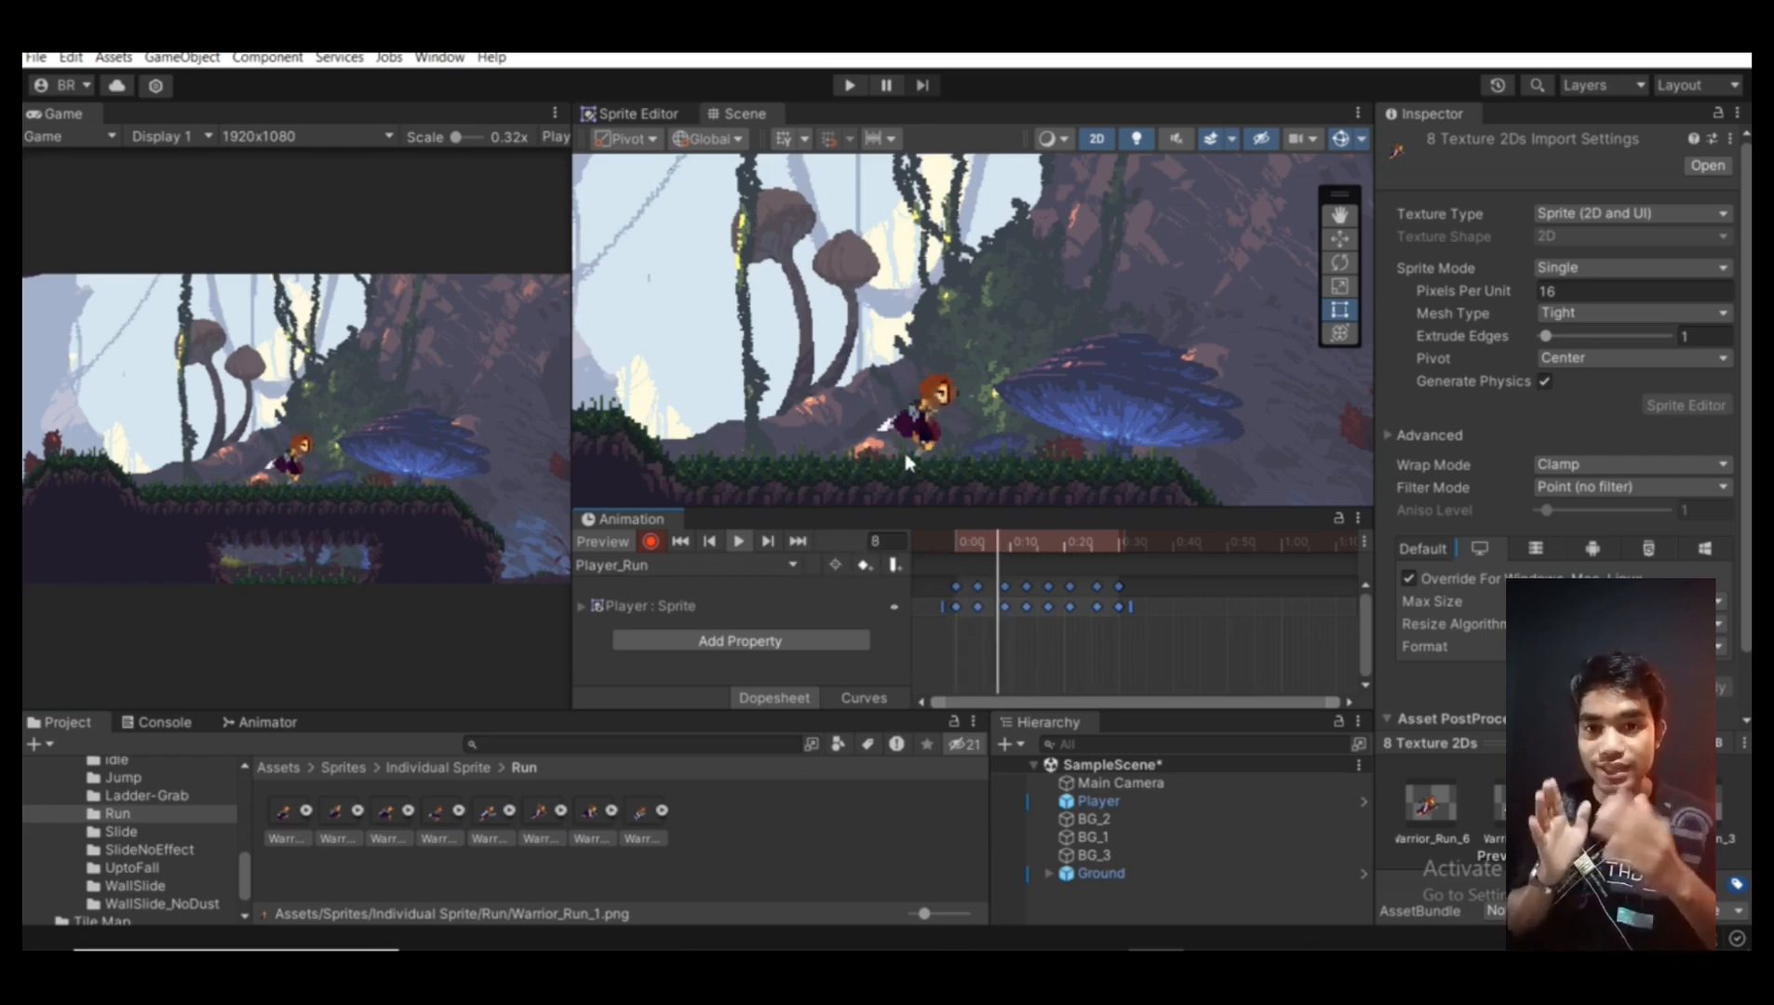
{"action": "left_click_drag", "start_coordinate": [1130, 607], "coordinate": [1049, 621]}
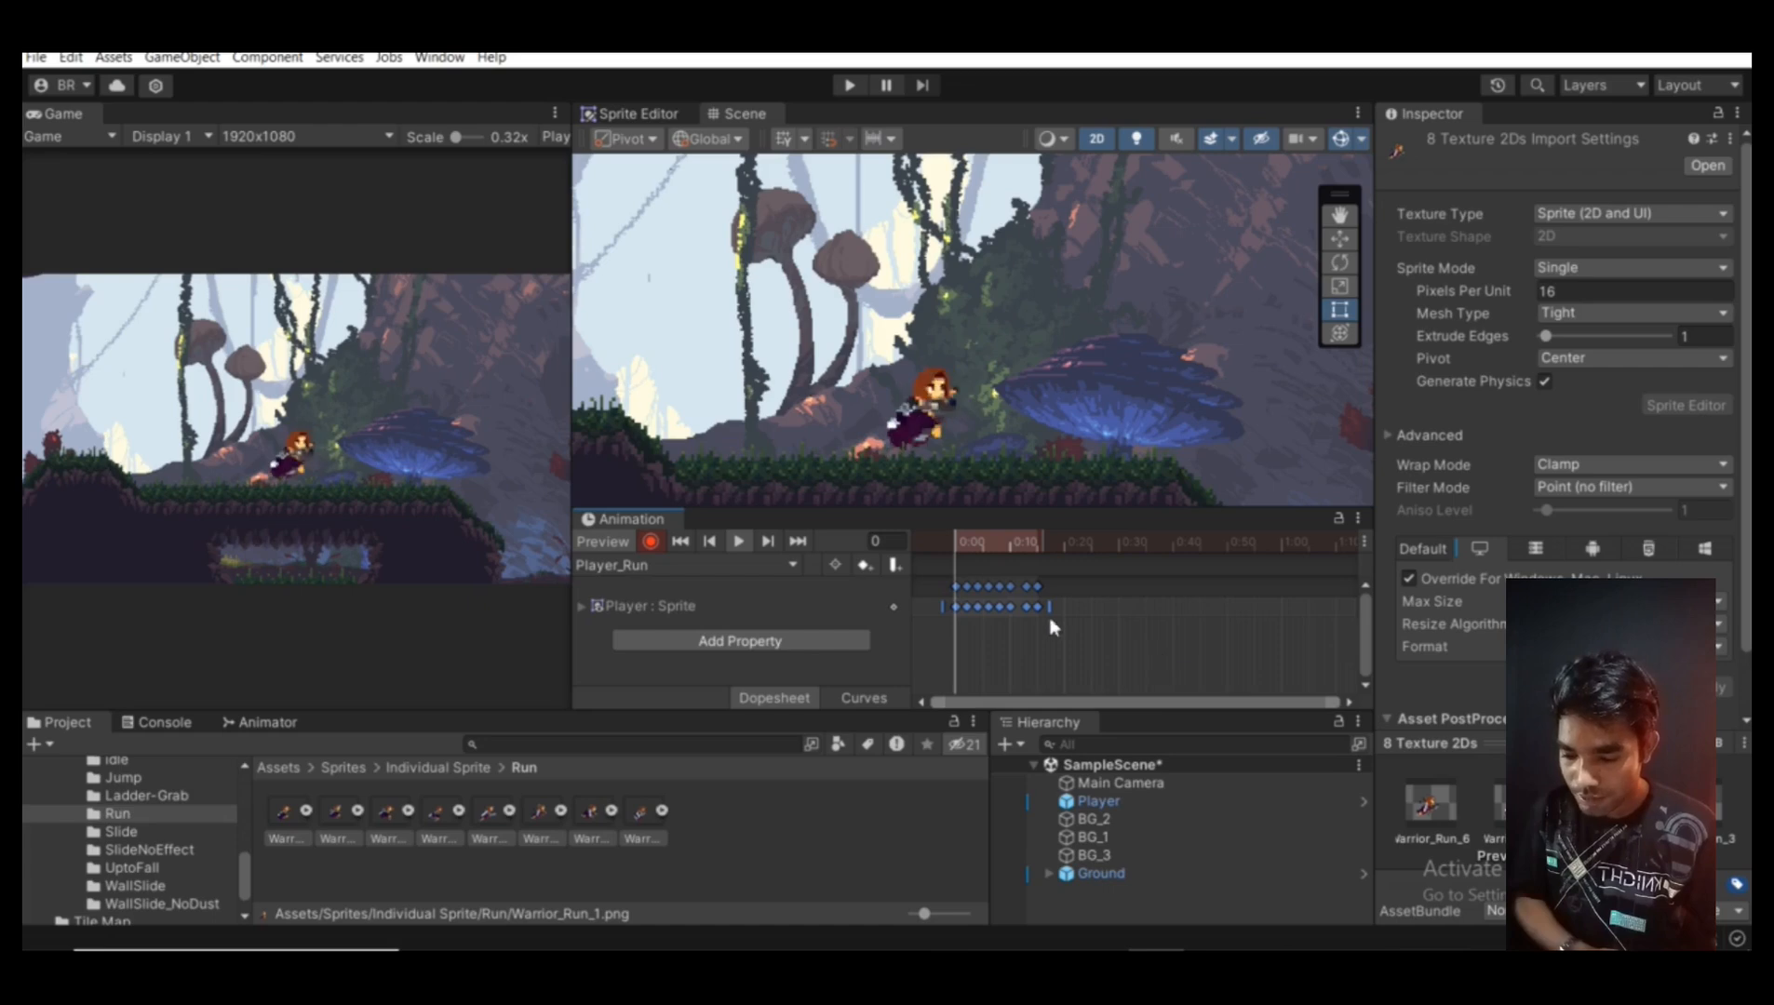
{"action": "left_click_drag", "start_coordinate": [1071, 611], "coordinate": [1200, 608]}
{"action": "left_click", "coordinate": [987, 547]}
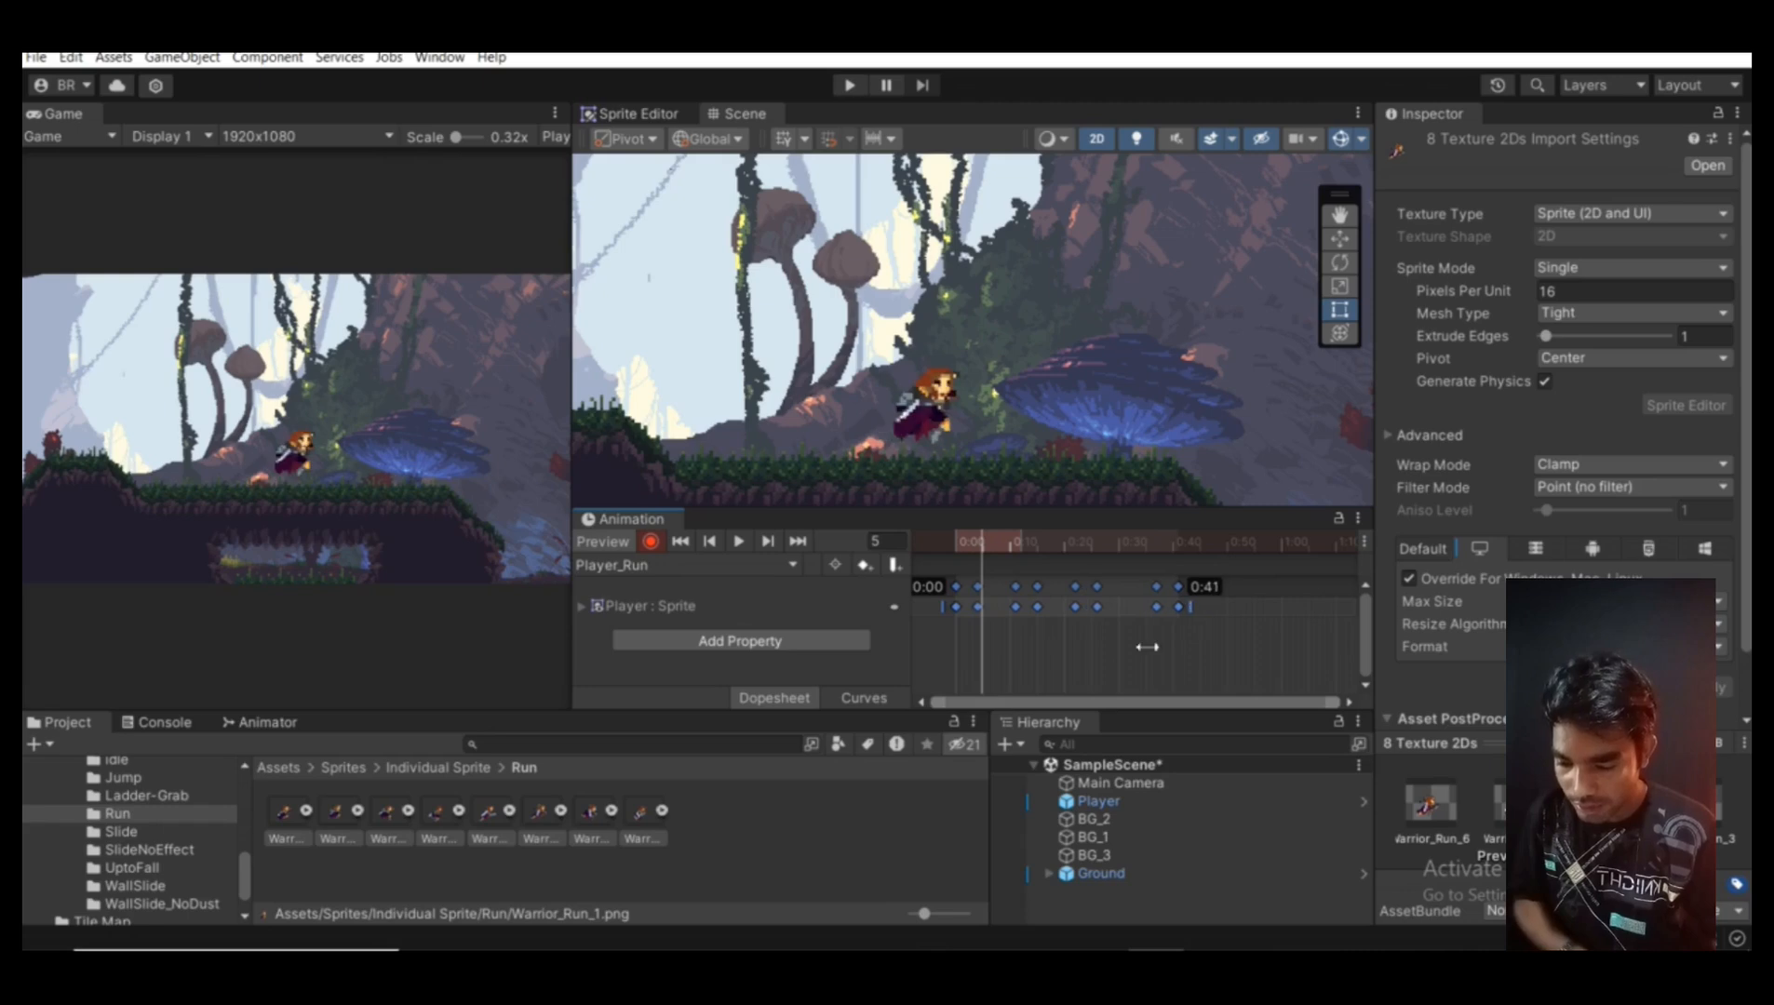
Reposition the individual Player_Run keyframes from the third onward at even intervals, with the last one at about 0:35
{"action": "left_click", "coordinate": [999, 660]}
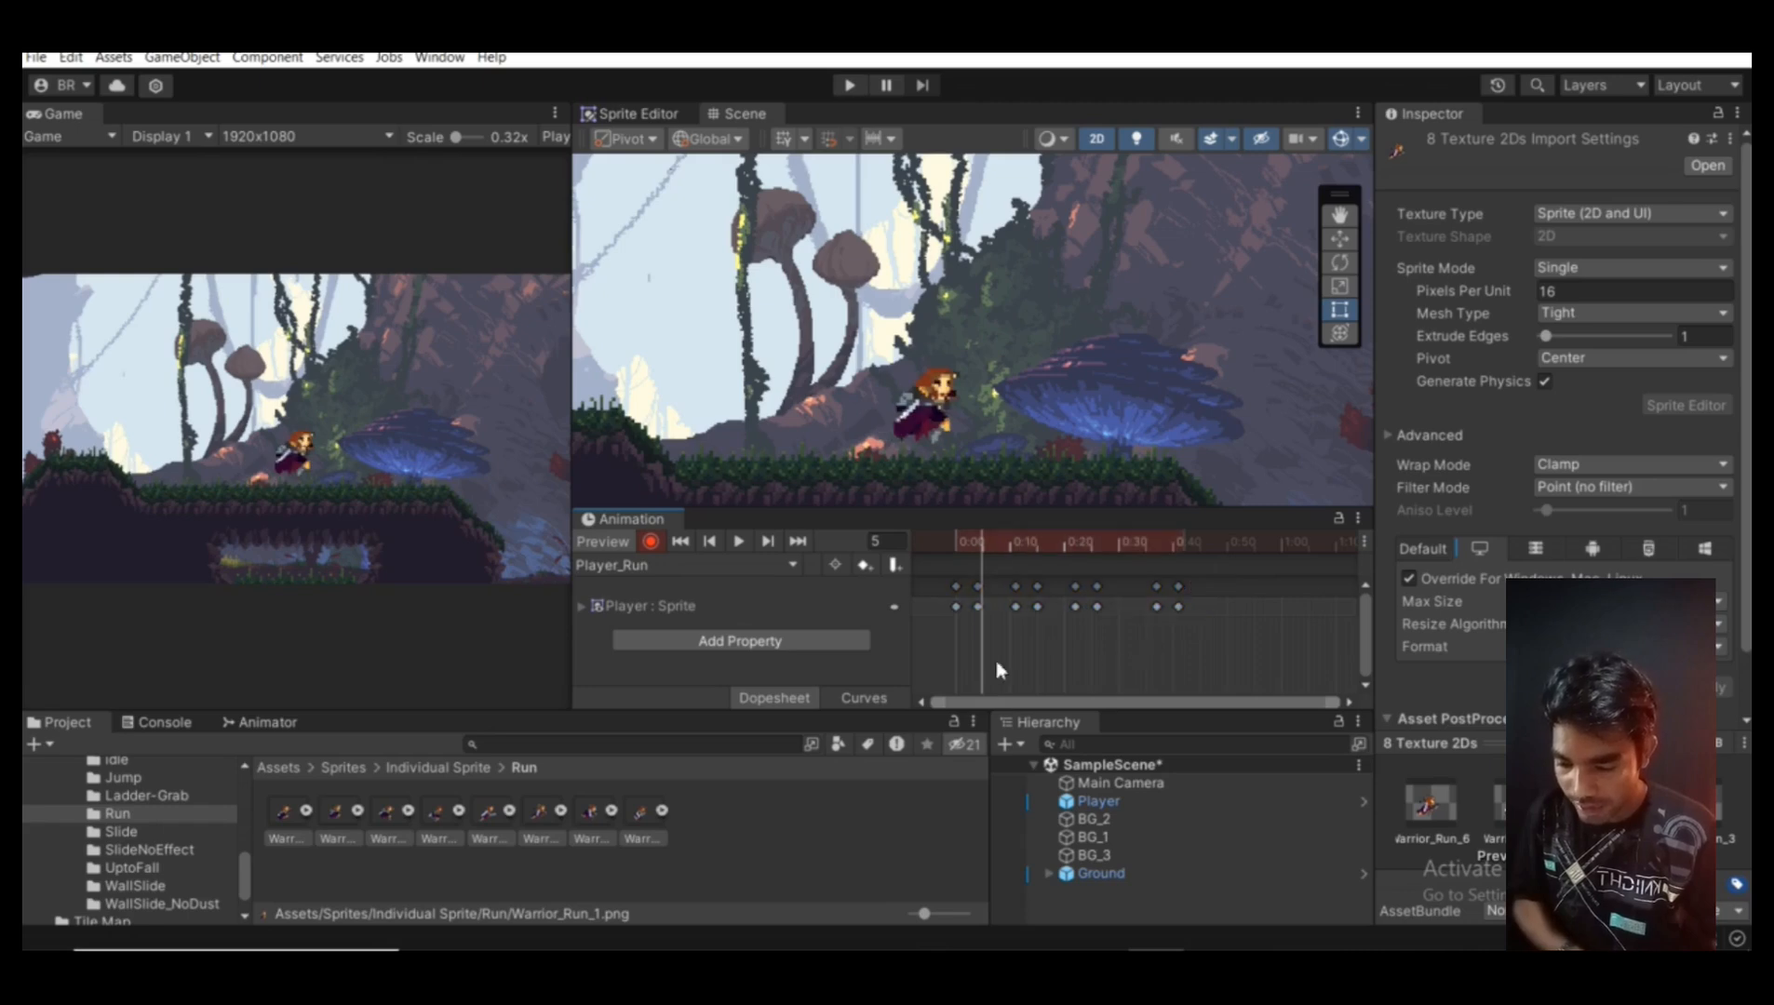
{"action": "left_click", "coordinate": [1015, 607]}
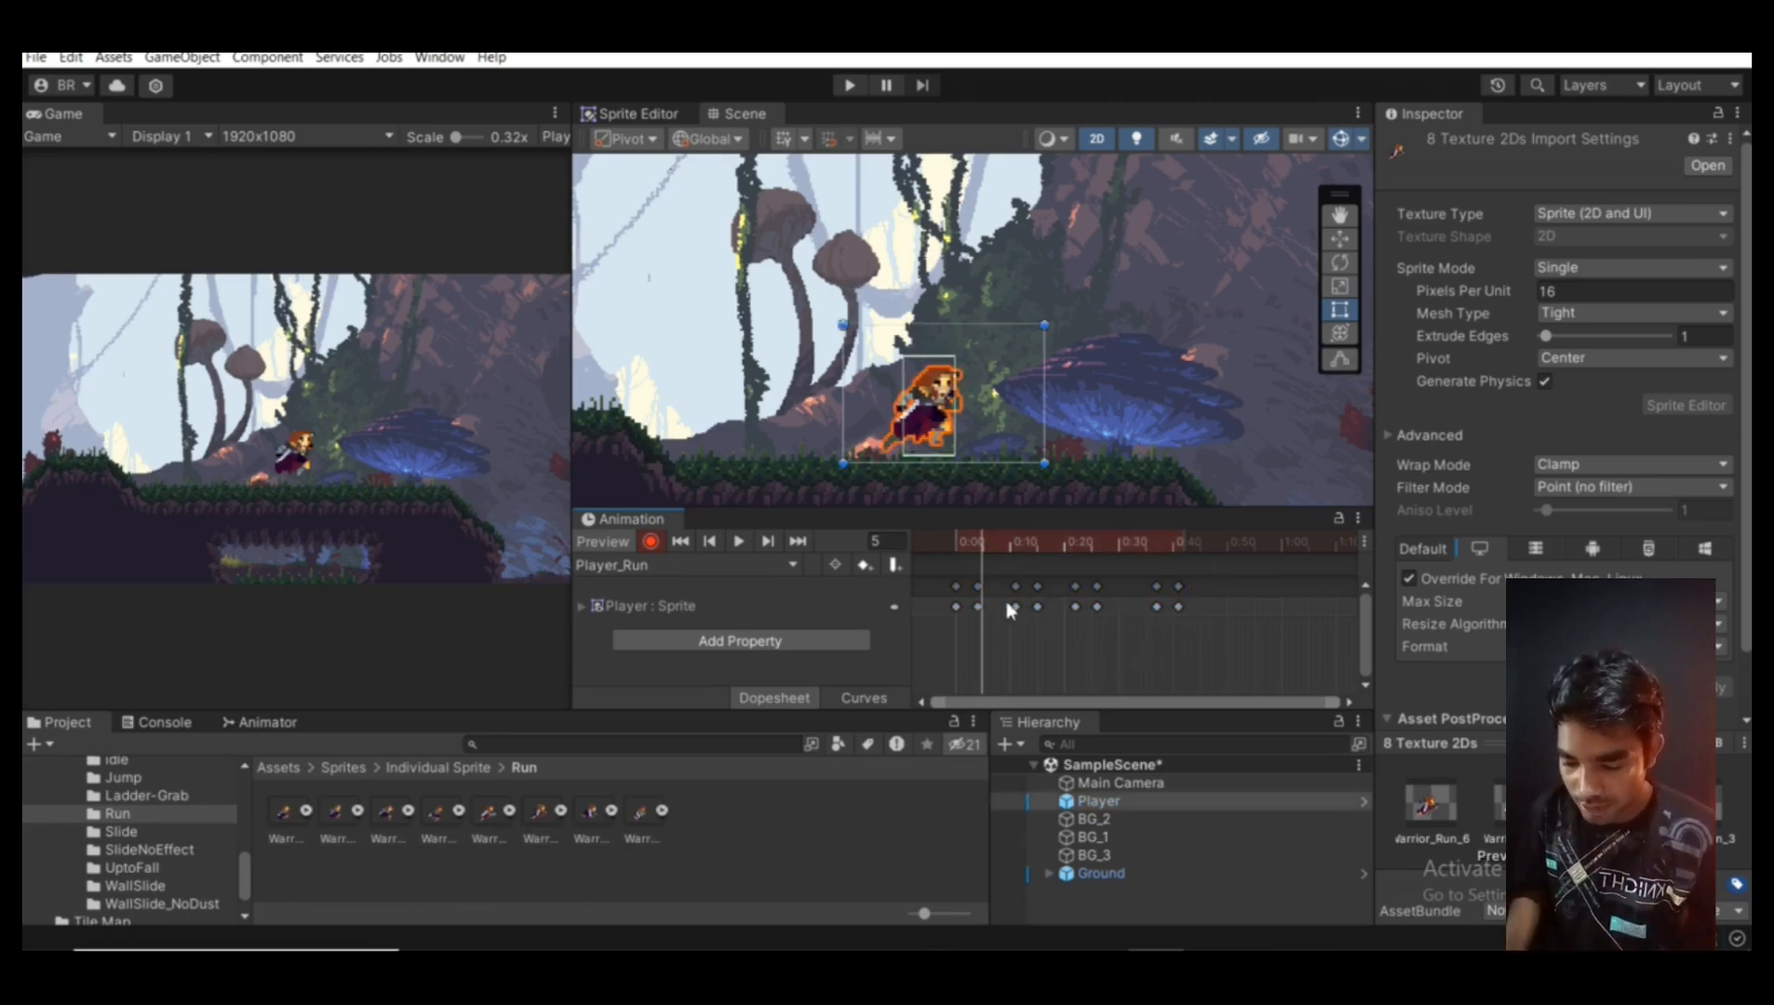
{"action": "left_click_drag", "start_coordinate": [1008, 622], "coordinate": [1002, 622]}
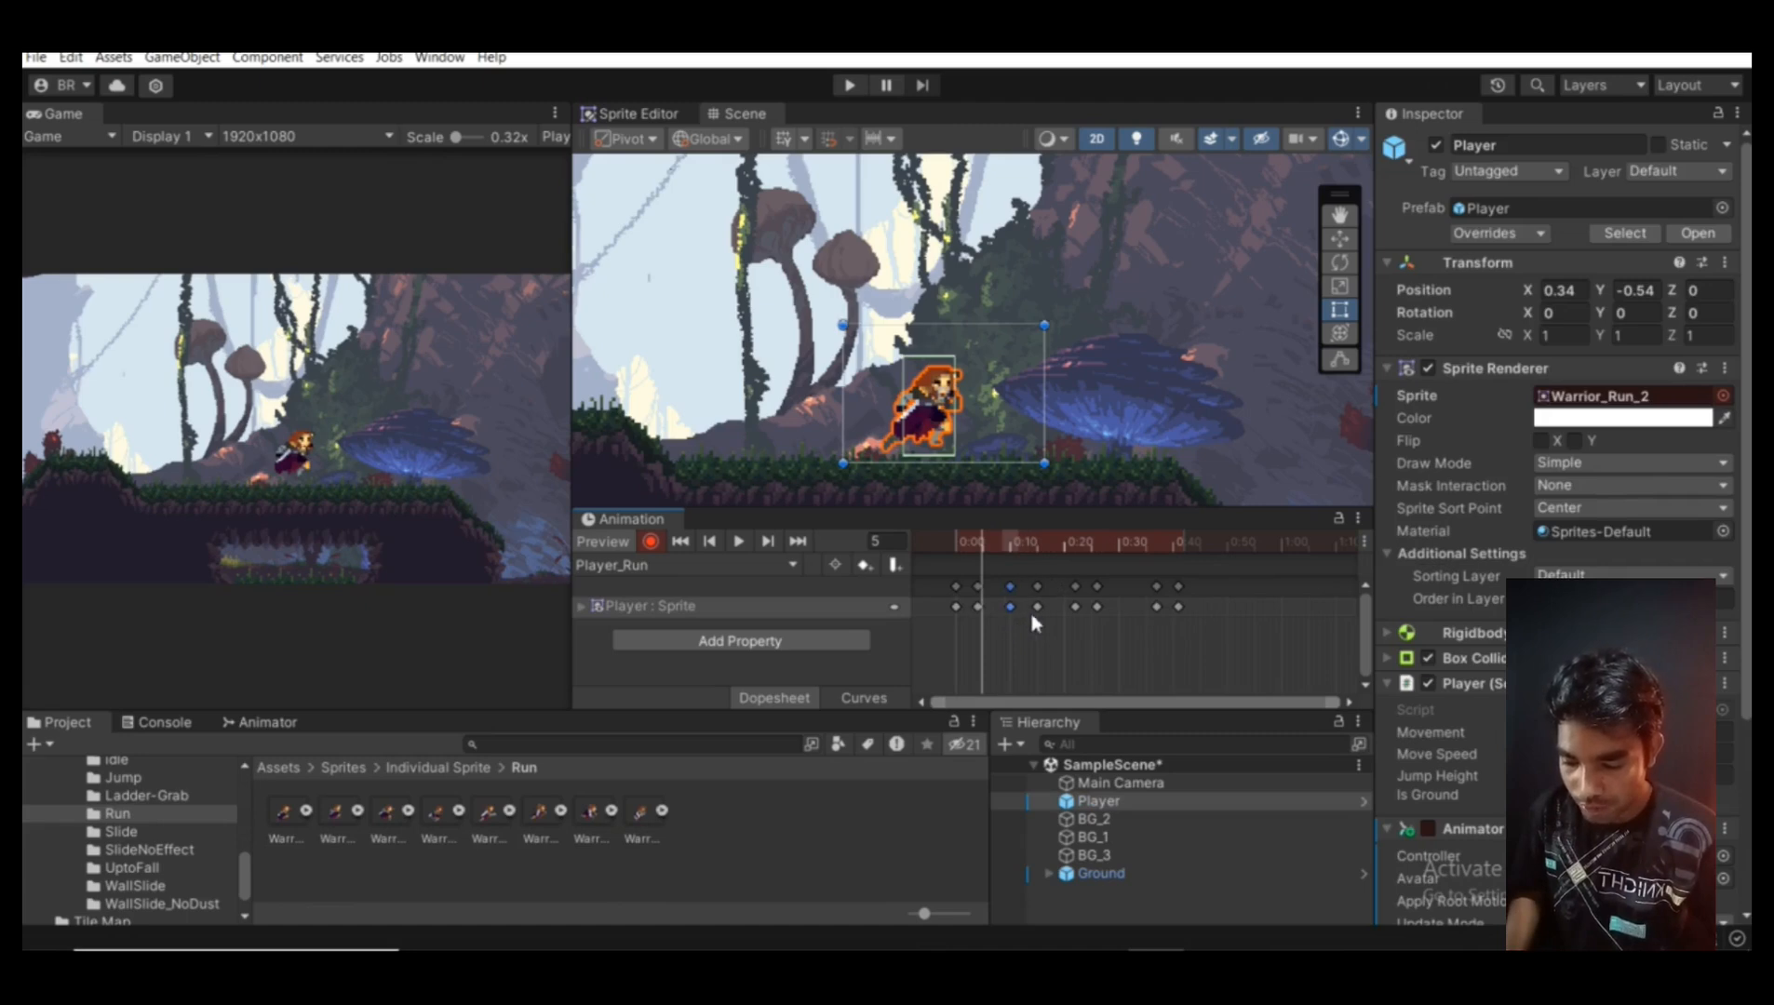
{"action": "left_click", "coordinate": [1038, 607]}
{"action": "left_click", "coordinate": [1076, 607]}
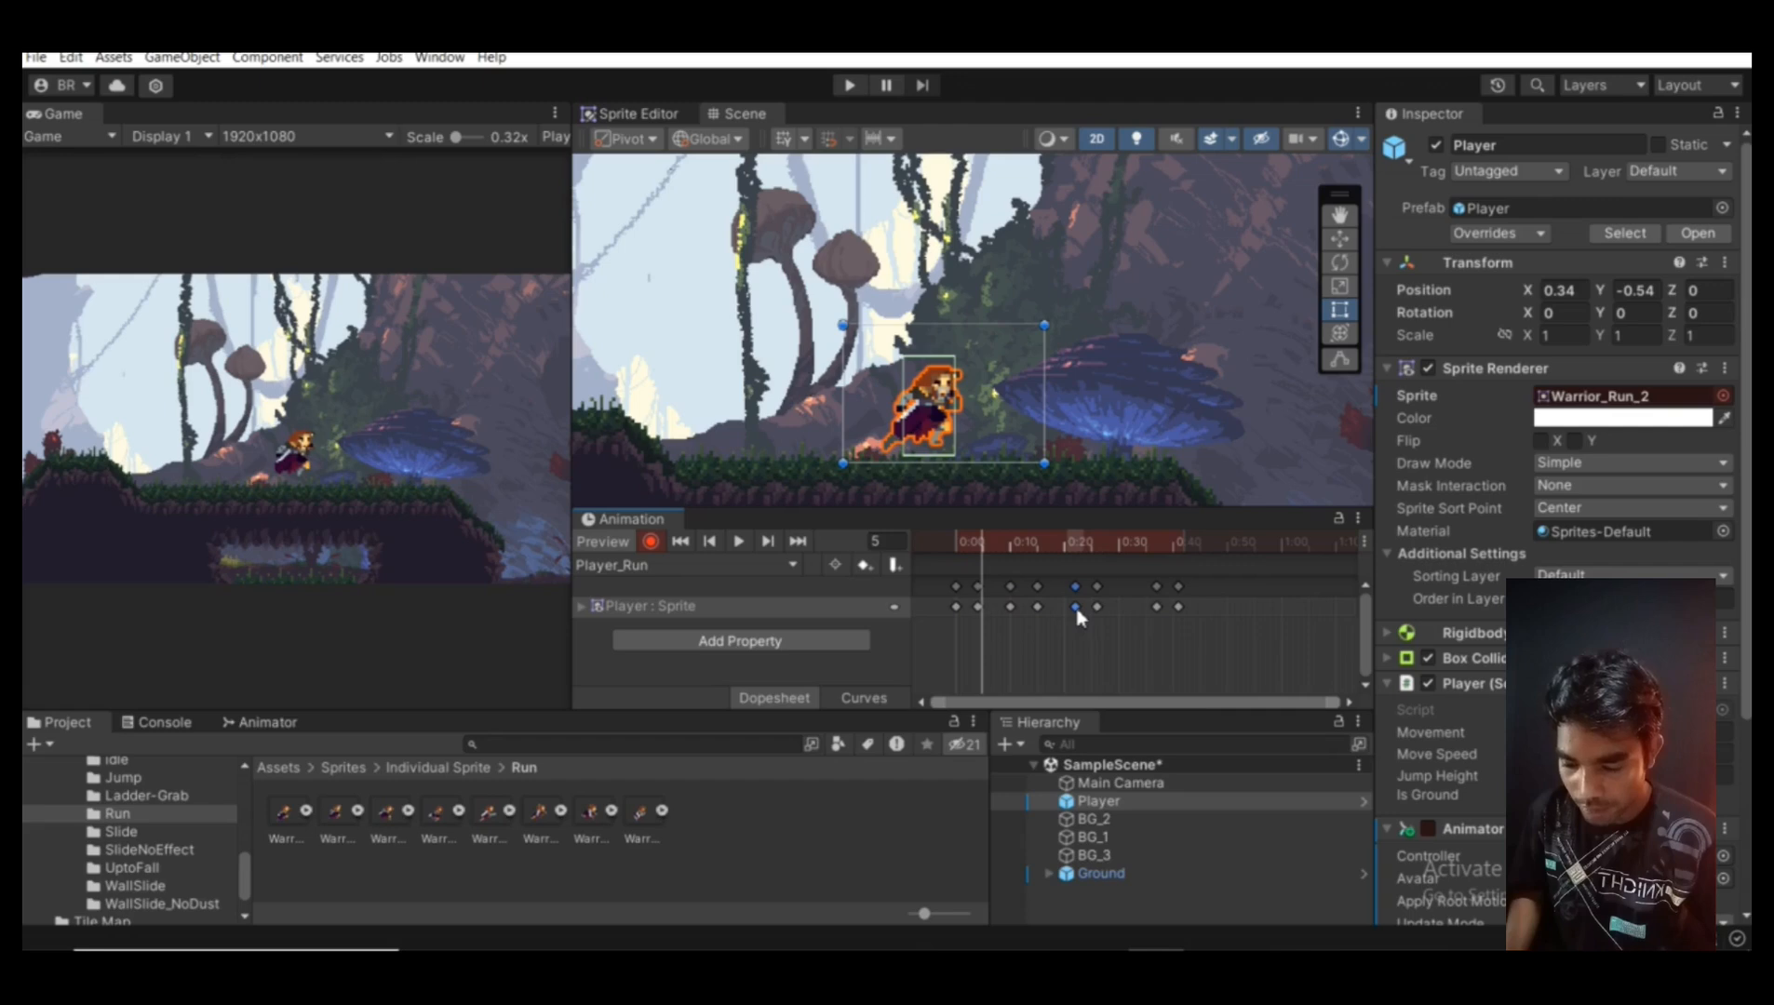
{"action": "left_click_drag", "start_coordinate": [1077, 610], "coordinate": [1147, 614]}
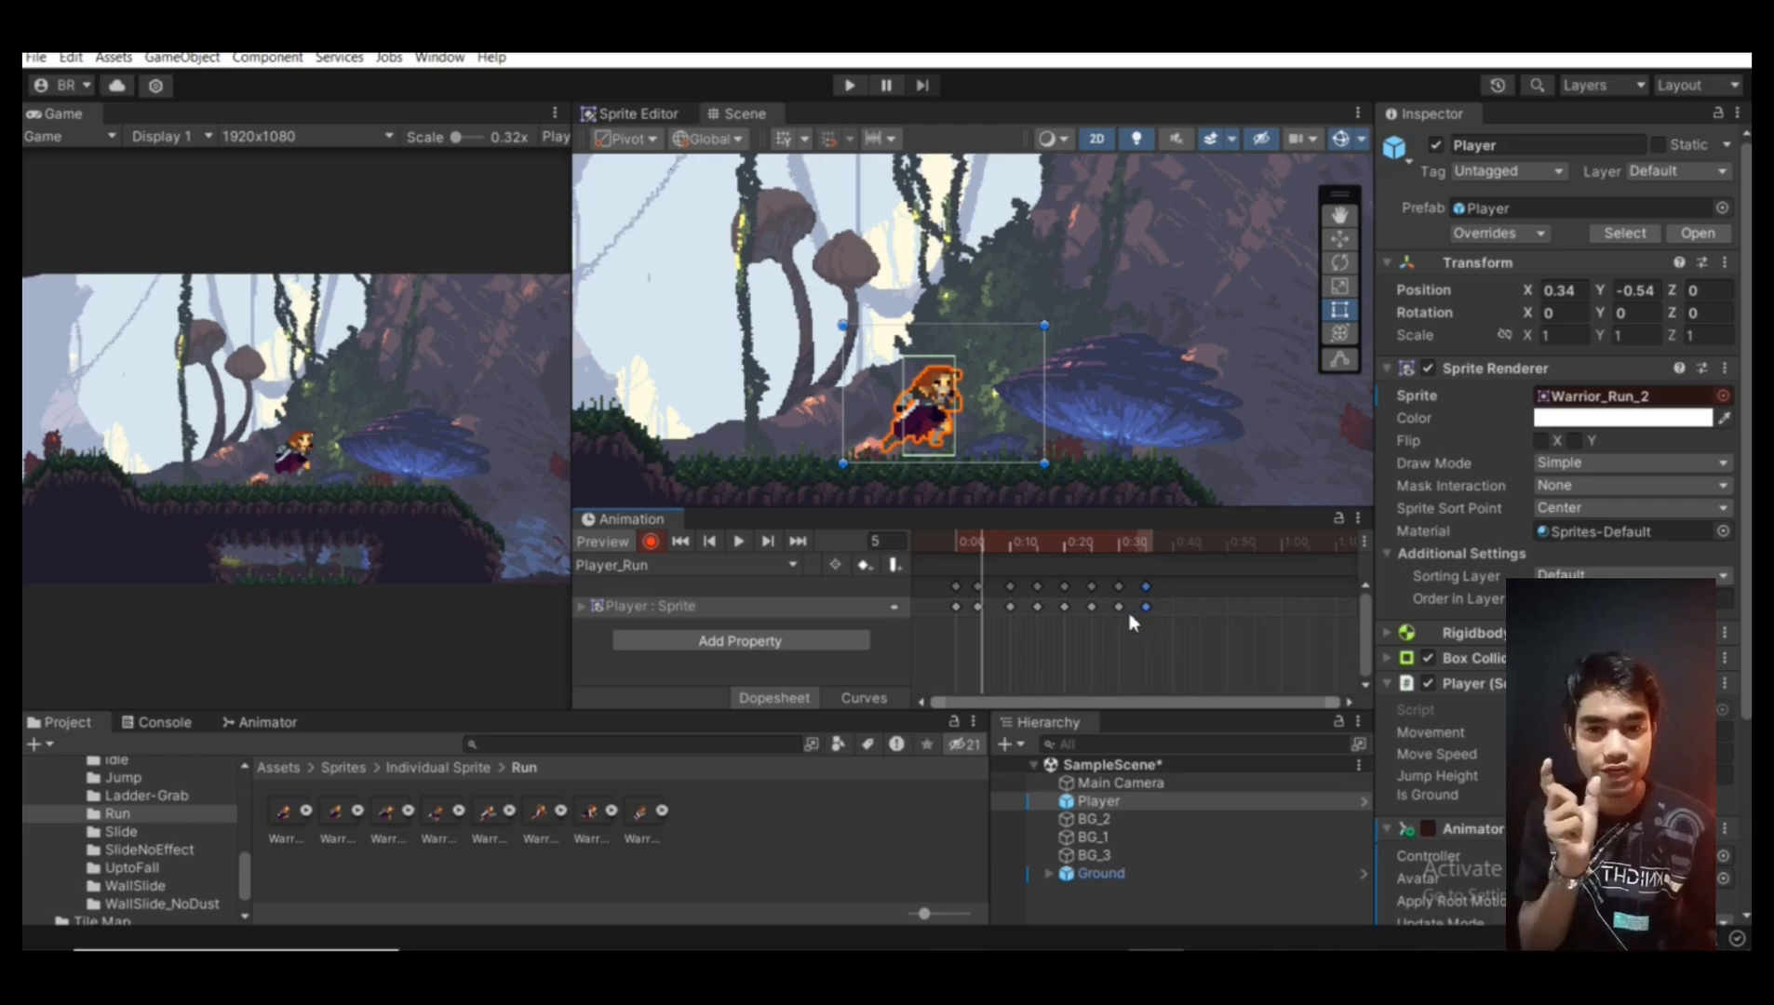
Preview the Player_Run clip, turn off keyframe recording and scrub back to frame 16
{"action": "left_click", "coordinate": [735, 542]}
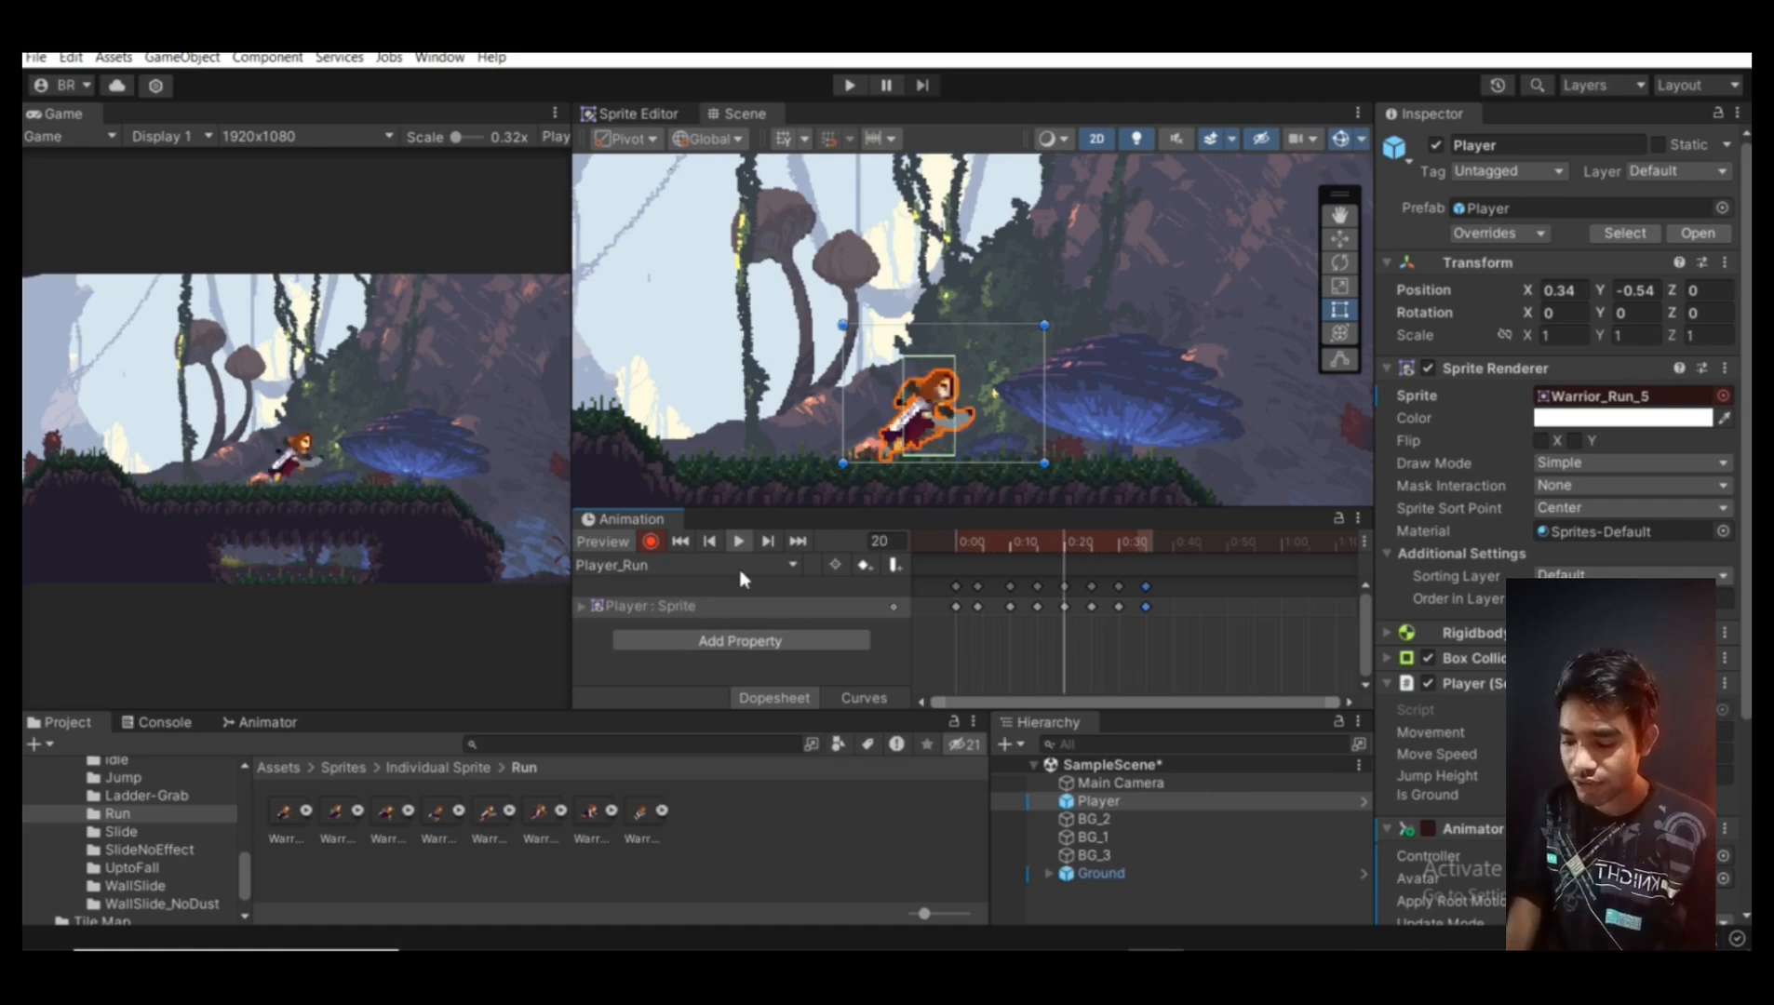
{"action": "left_click", "coordinate": [650, 542]}
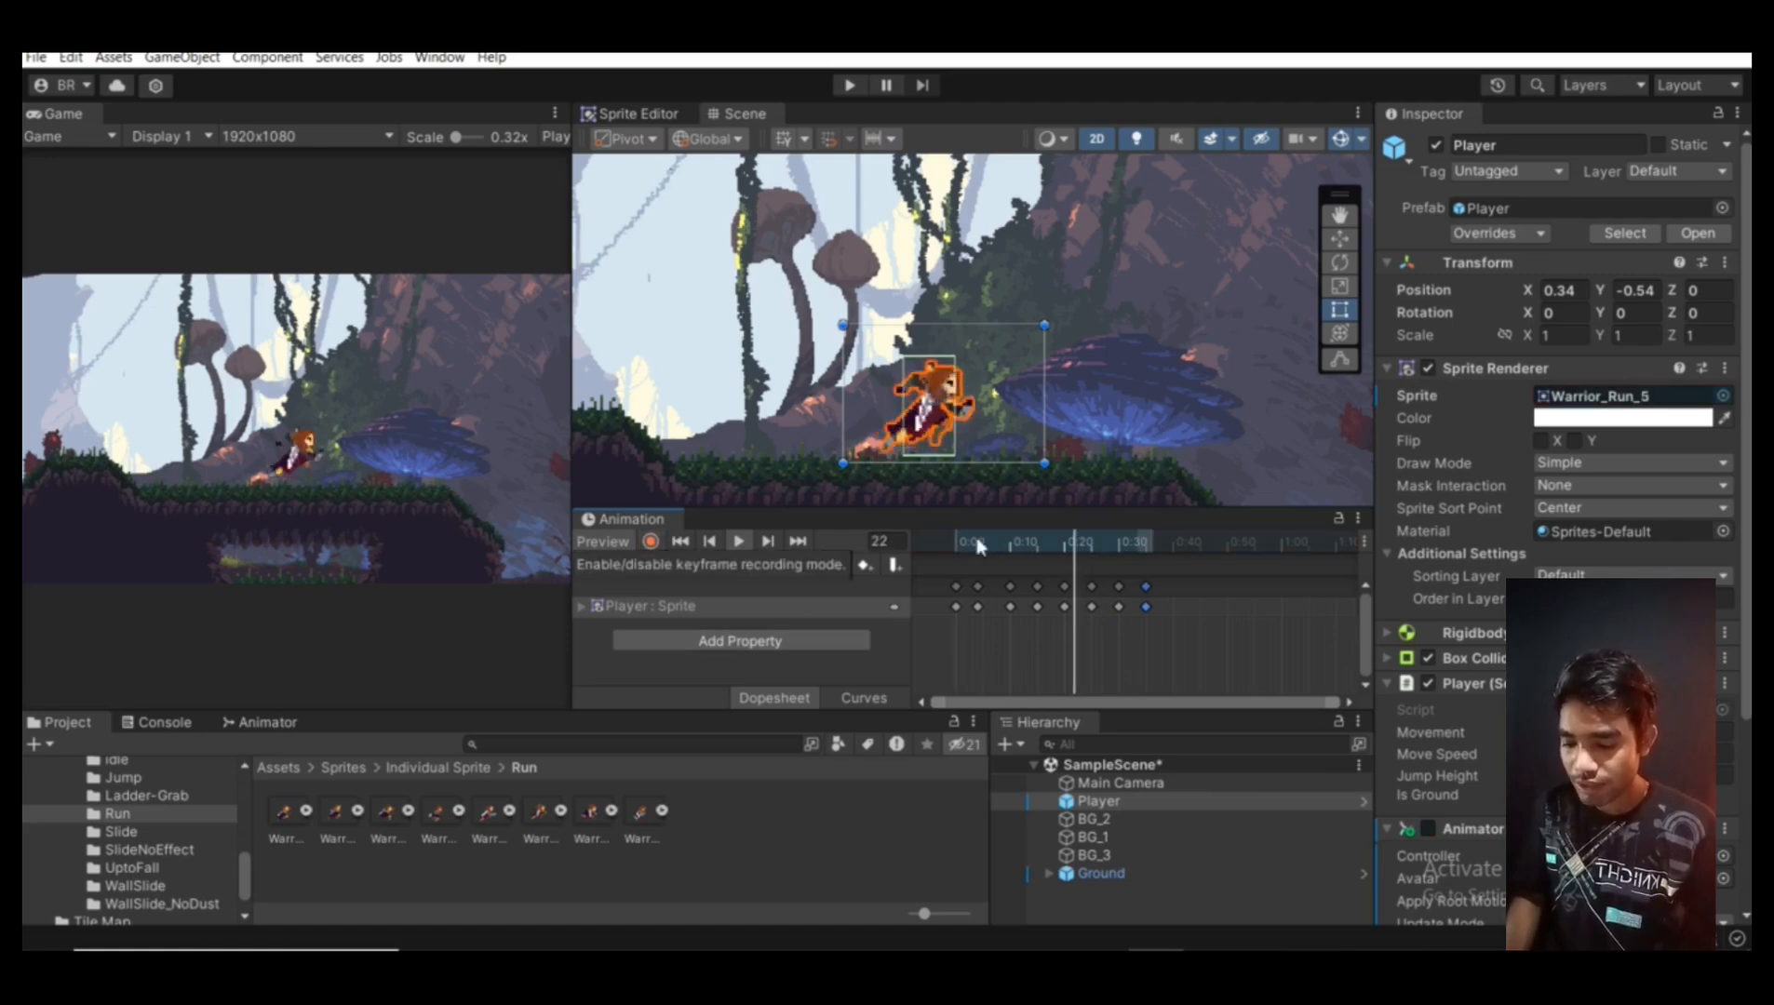
{"action": "left_click_drag", "start_coordinate": [1095, 542], "coordinate": [1041, 544]}
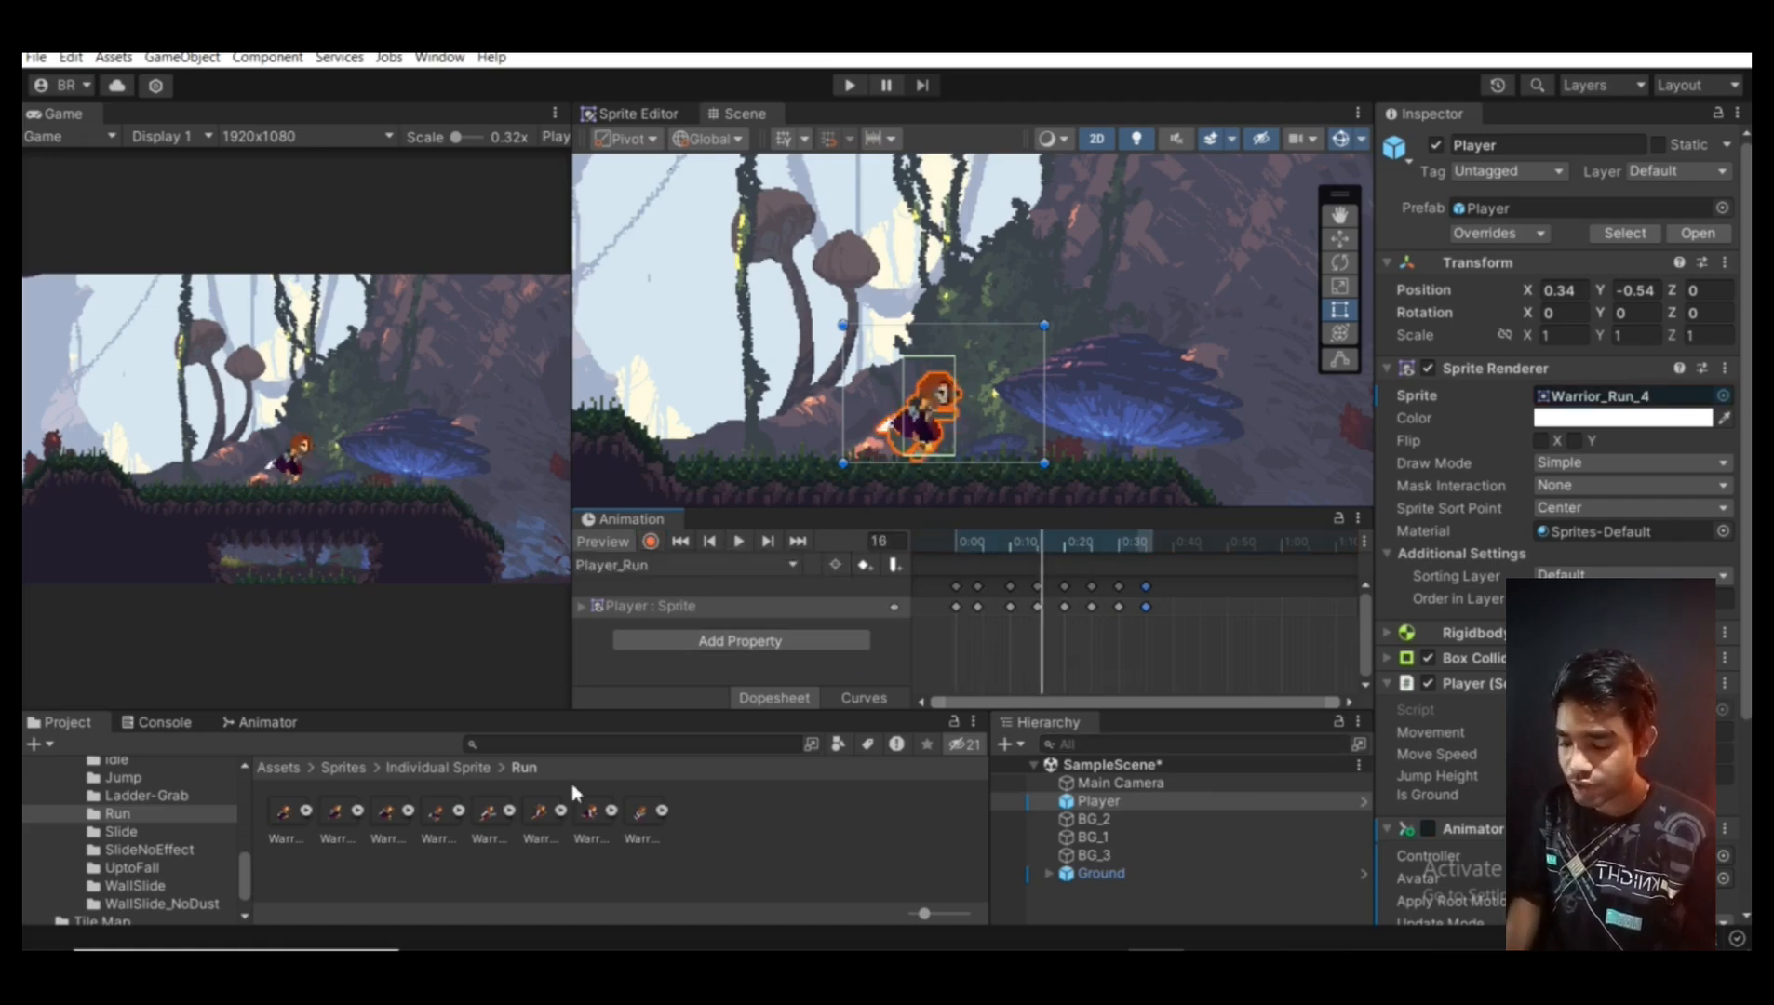
Rearrange the Player's Animator graph so that the Player_Run state sits apart from the Player_Idle state
{"action": "left_click", "coordinate": [273, 724]}
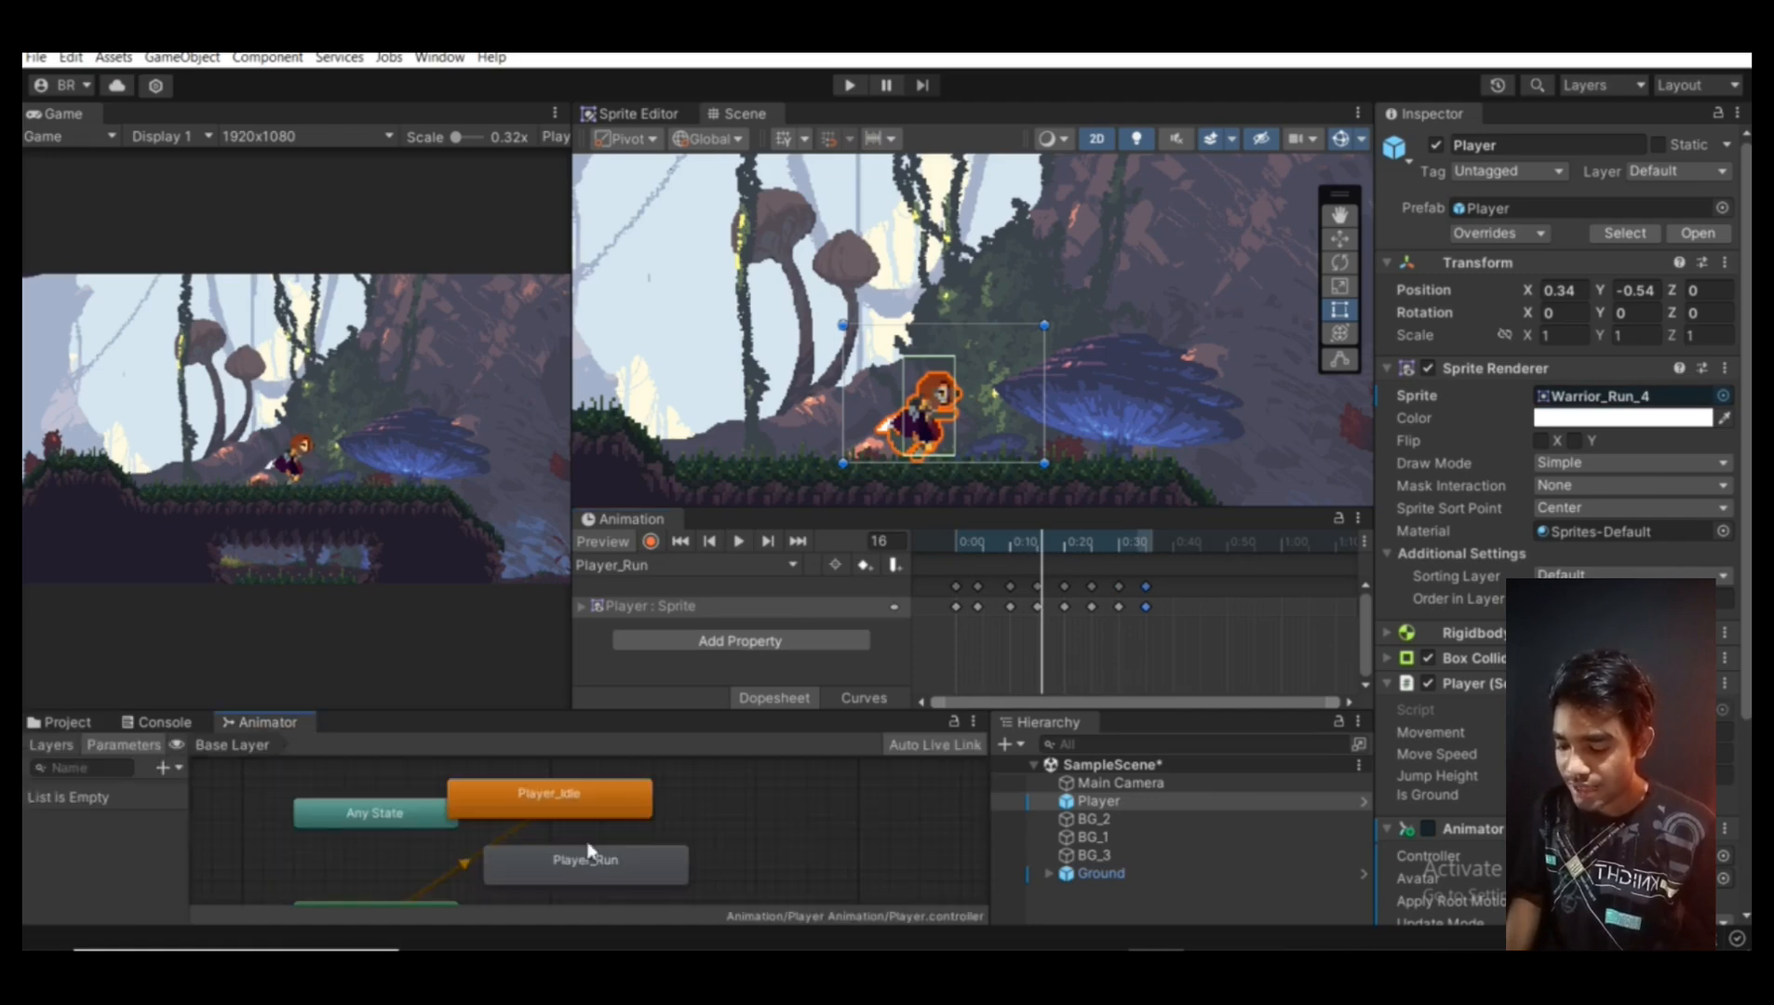
{"action": "scroll", "coordinate": [588, 850], "scroll_direction": "down", "scroll_amount": 5}
{"action": "scroll", "coordinate": [605, 856], "scroll_direction": "up", "scroll_amount": 5}
{"action": "scroll", "coordinate": [570, 855], "scroll_direction": "down", "scroll_amount": 2}
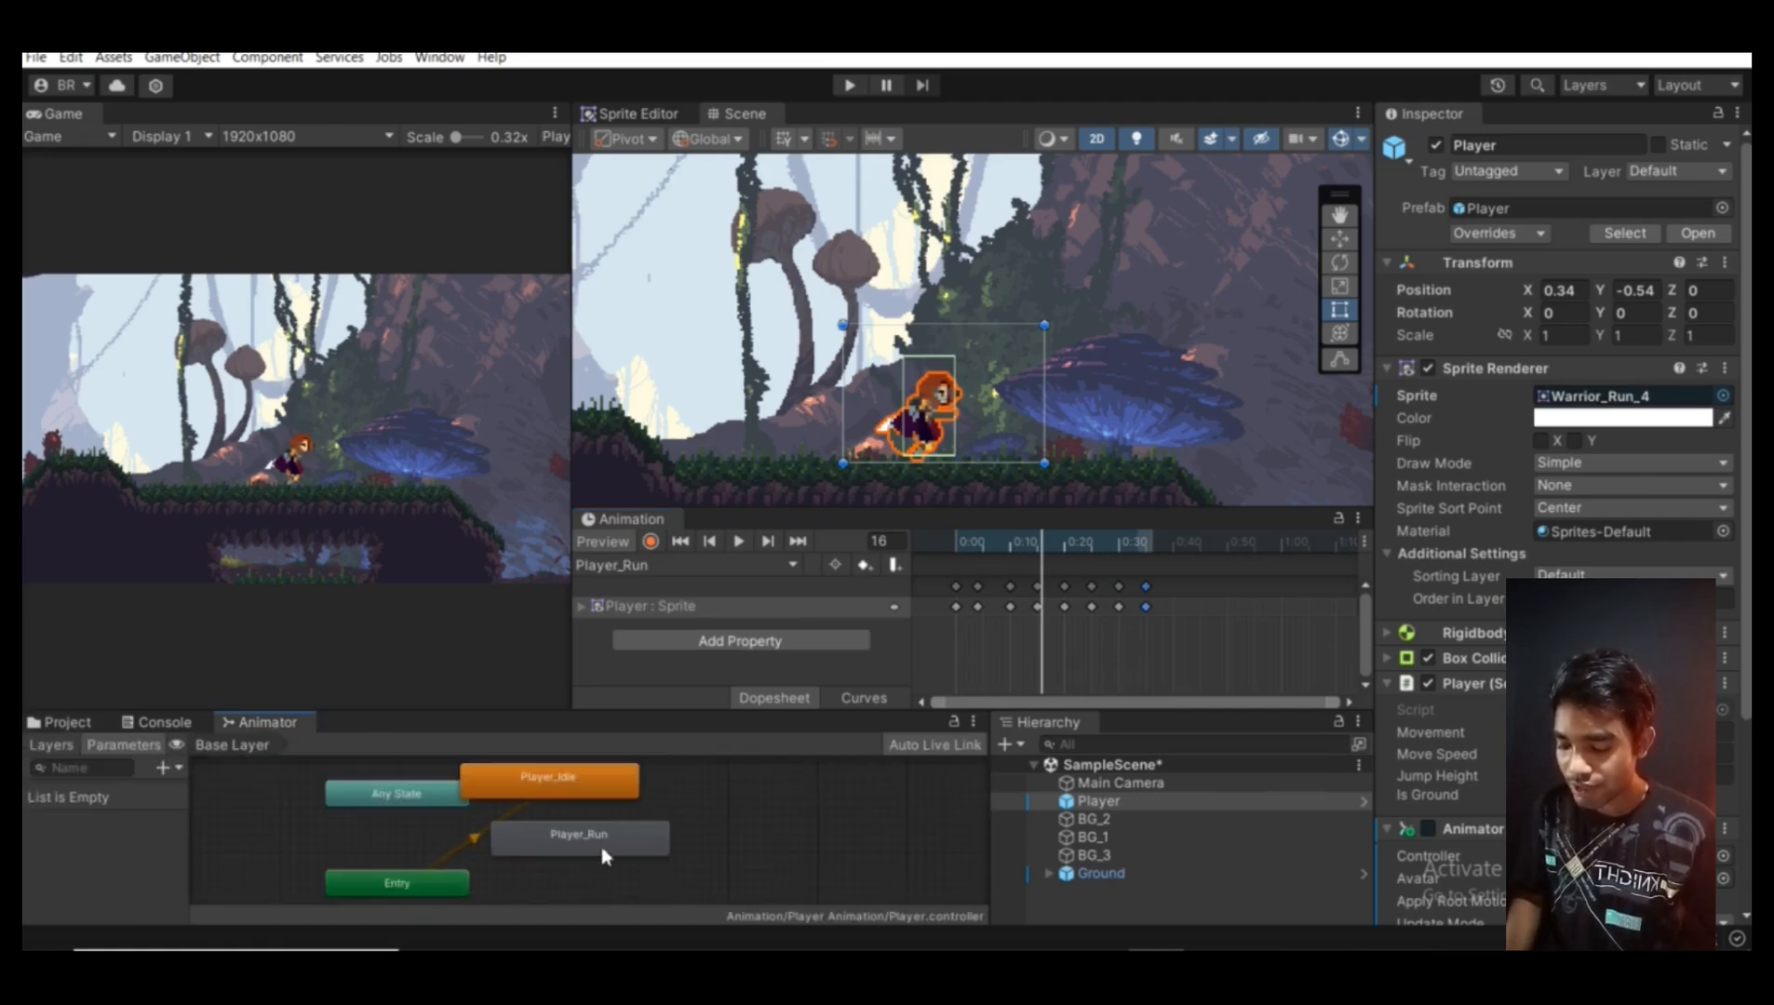
{"action": "scroll", "coordinate": [602, 855], "scroll_direction": "down", "scroll_amount": 3}
{"action": "scroll", "coordinate": [608, 852], "scroll_direction": "up", "scroll_amount": 5}
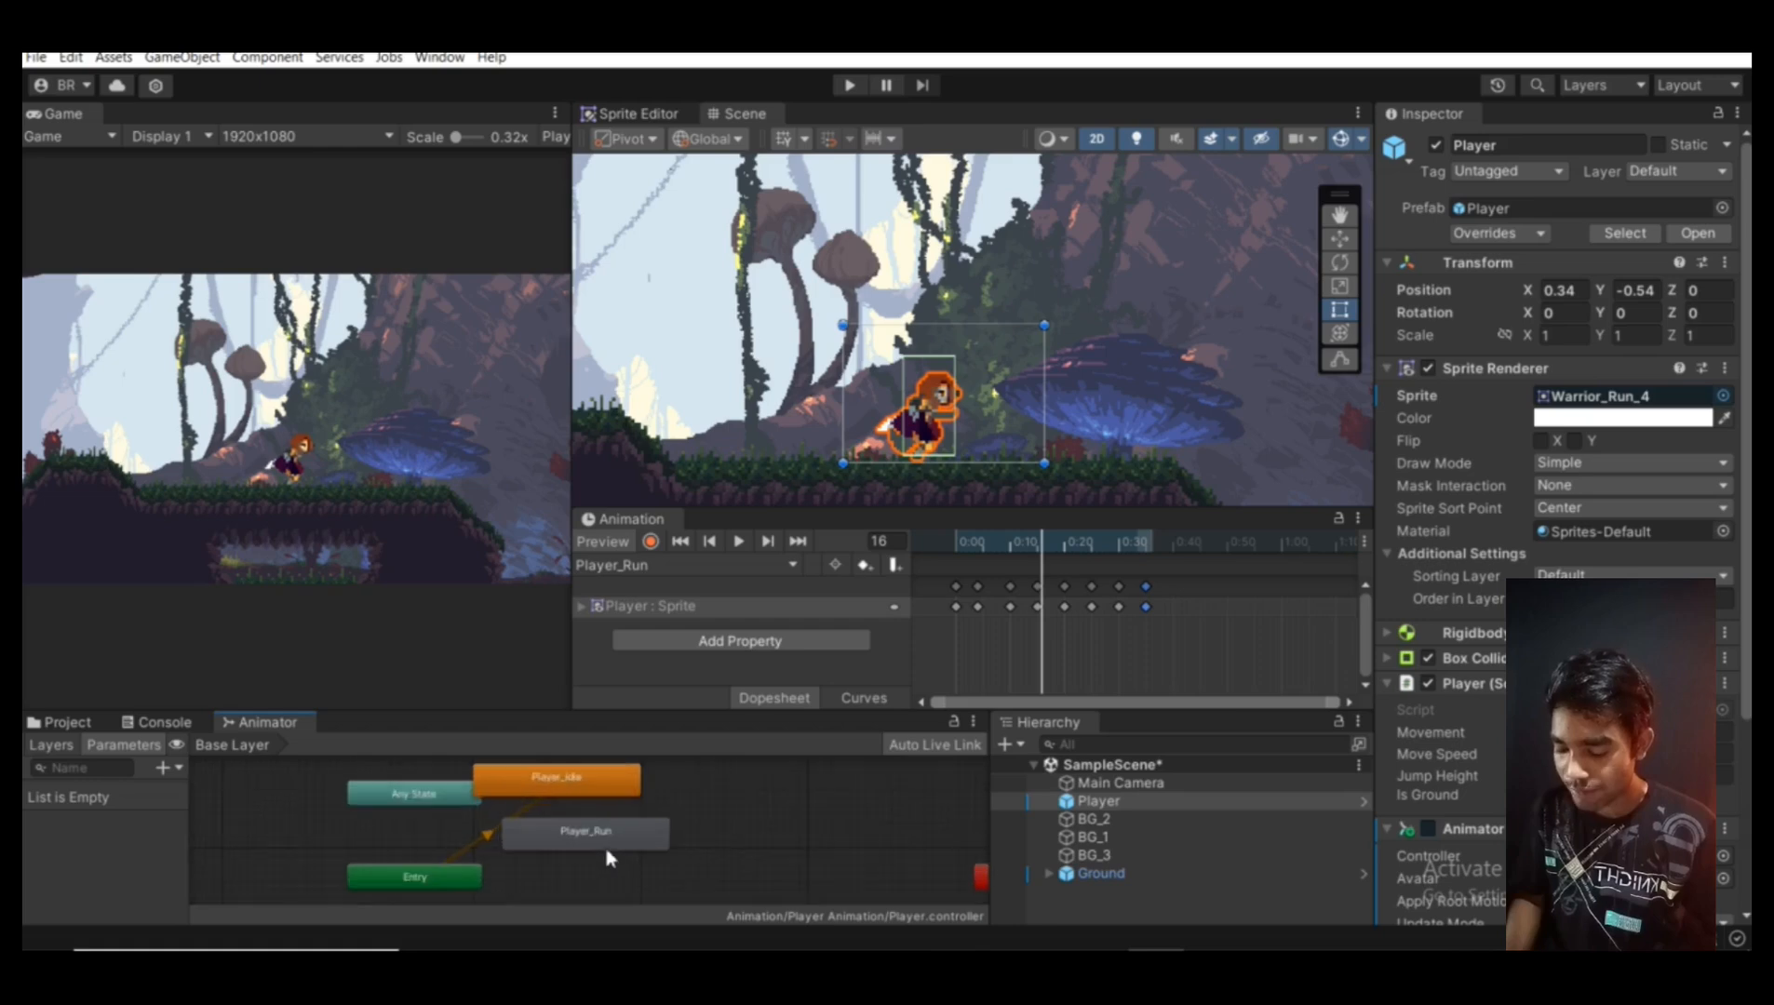
{"action": "left_click_drag", "start_coordinate": [619, 878], "coordinate": [787, 846]}
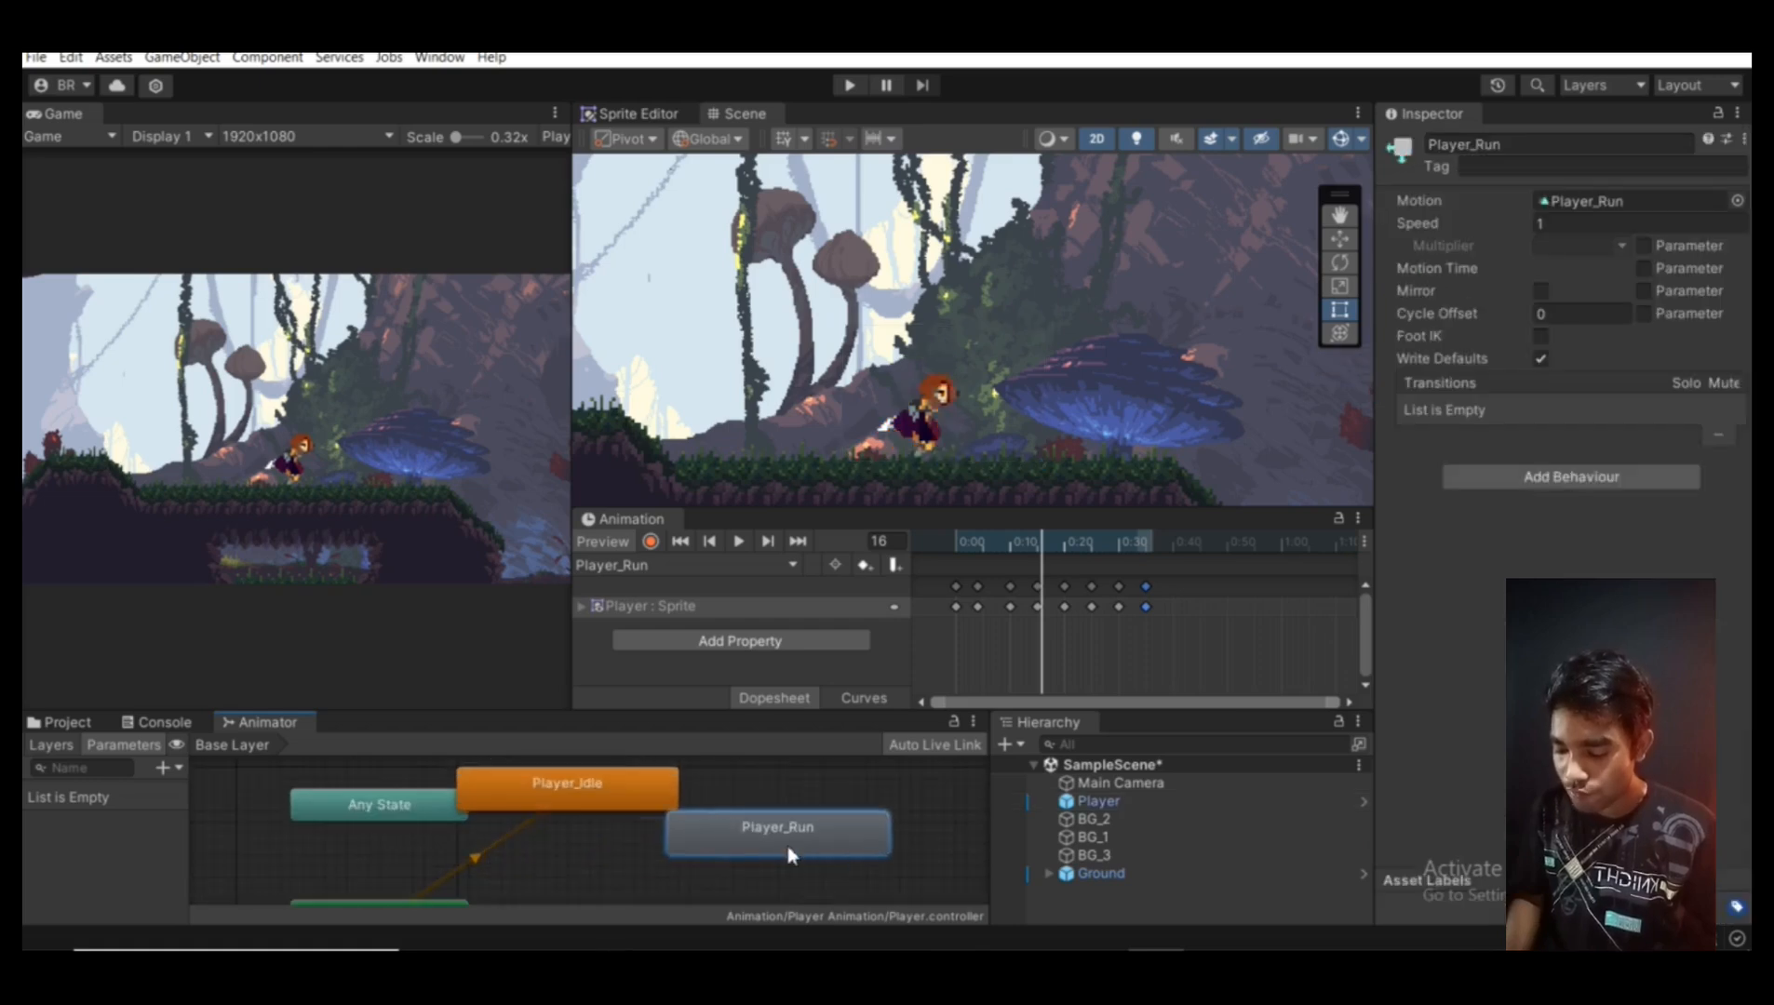
{"action": "left_click_drag", "start_coordinate": [594, 793], "coordinate": [579, 845]}
{"action": "middle_click_drag", "start_coordinate": [601, 845], "coordinate": [563, 825]}
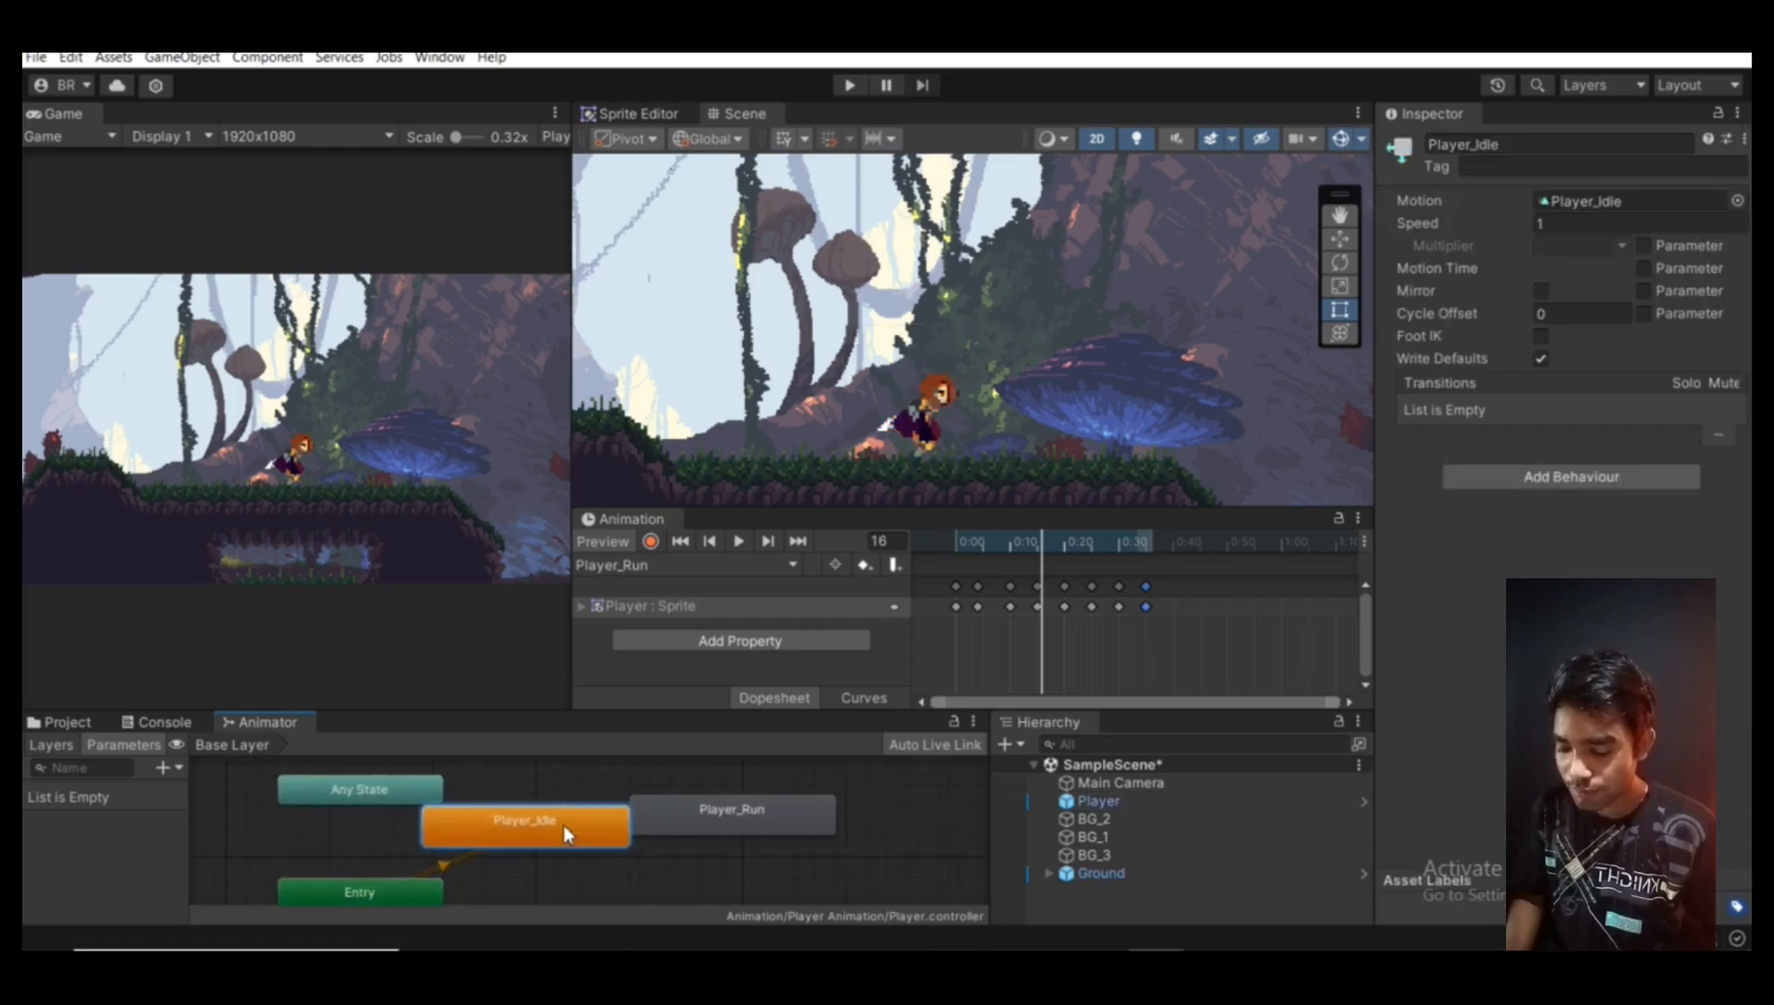
{"action": "left_click_drag", "start_coordinate": [701, 816], "coordinate": [762, 794]}
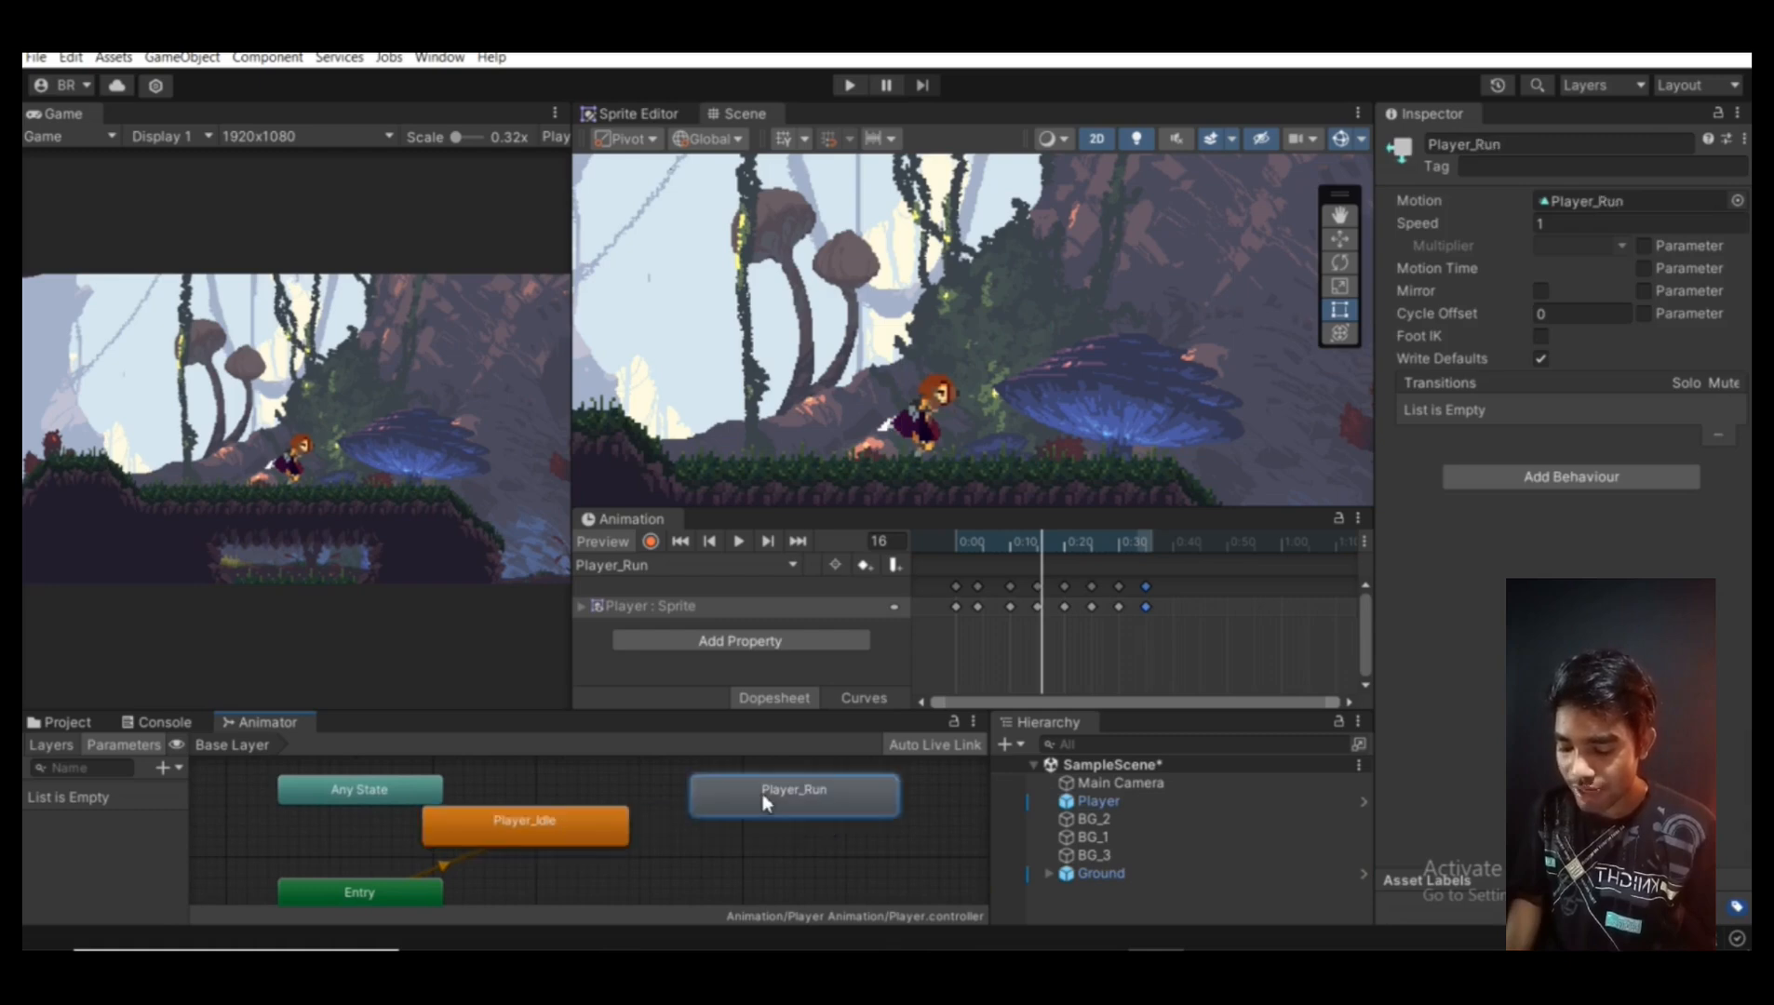
Set Player_Run as the layer default state and play the scene to test the run animation
{"action": "scroll", "coordinate": [769, 795], "scroll_direction": "down", "scroll_amount": 2}
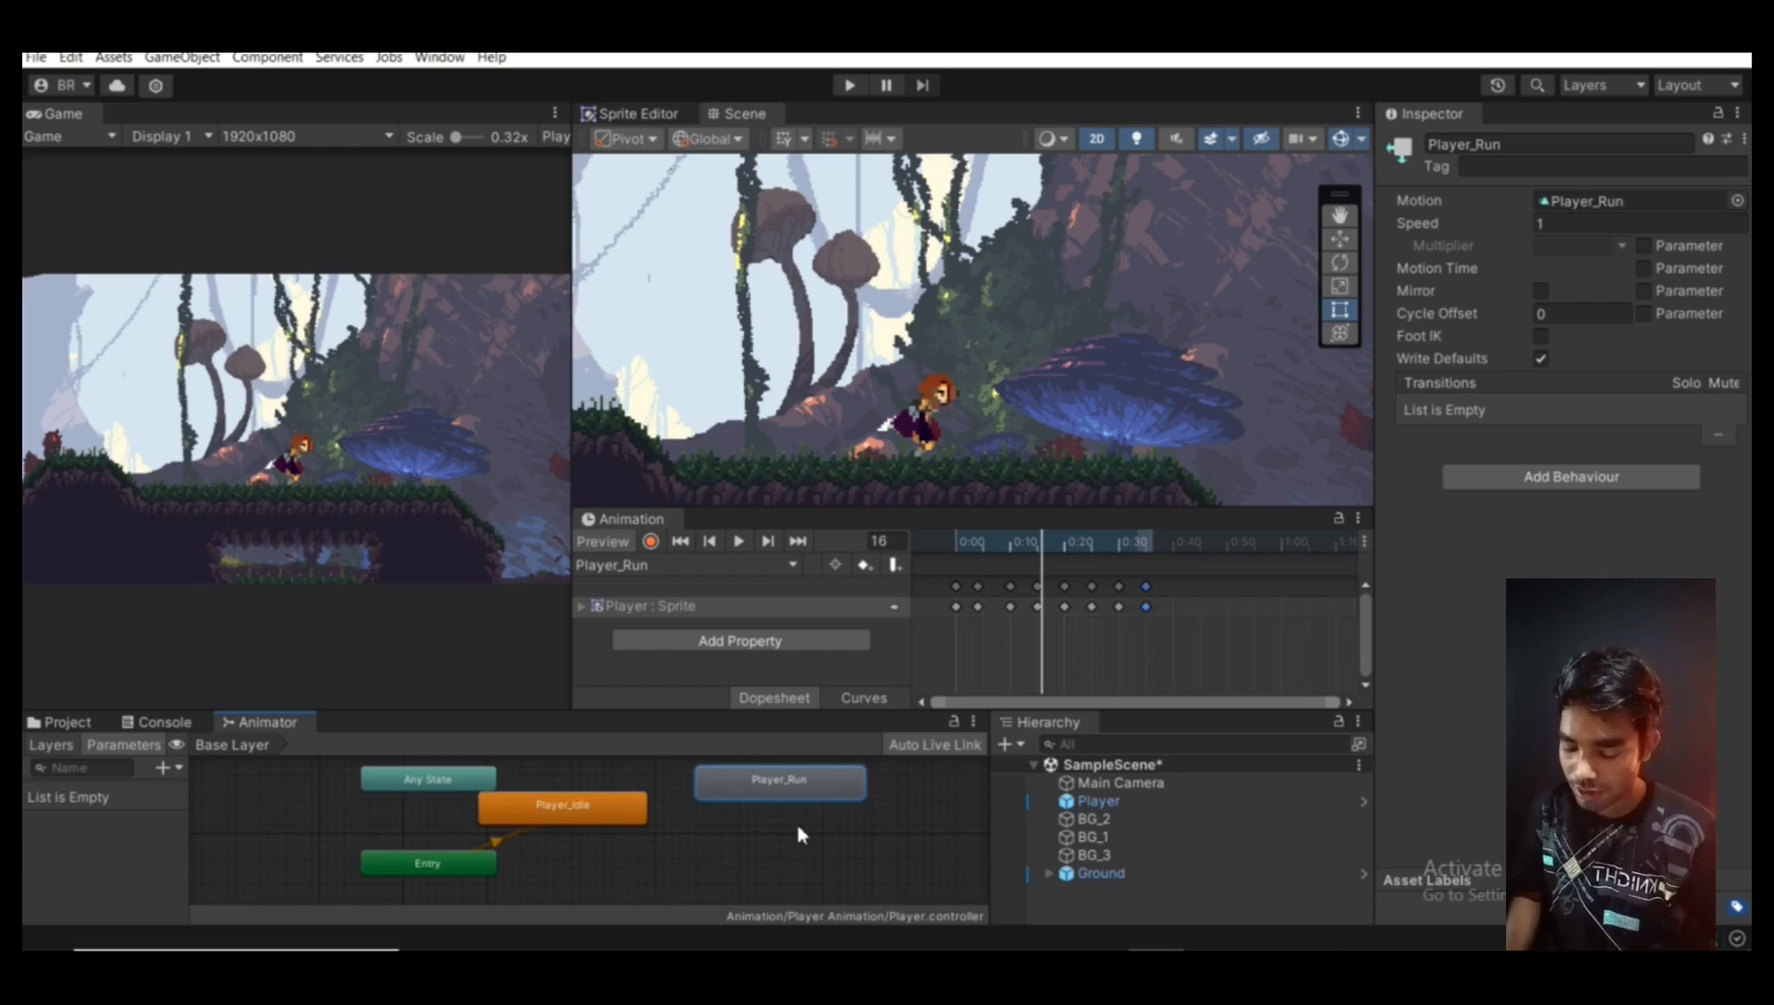
{"action": "scroll", "coordinate": [750, 782], "scroll_direction": "down", "scroll_amount": 3}
{"action": "scroll", "coordinate": [589, 818], "scroll_direction": "up", "scroll_amount": 2}
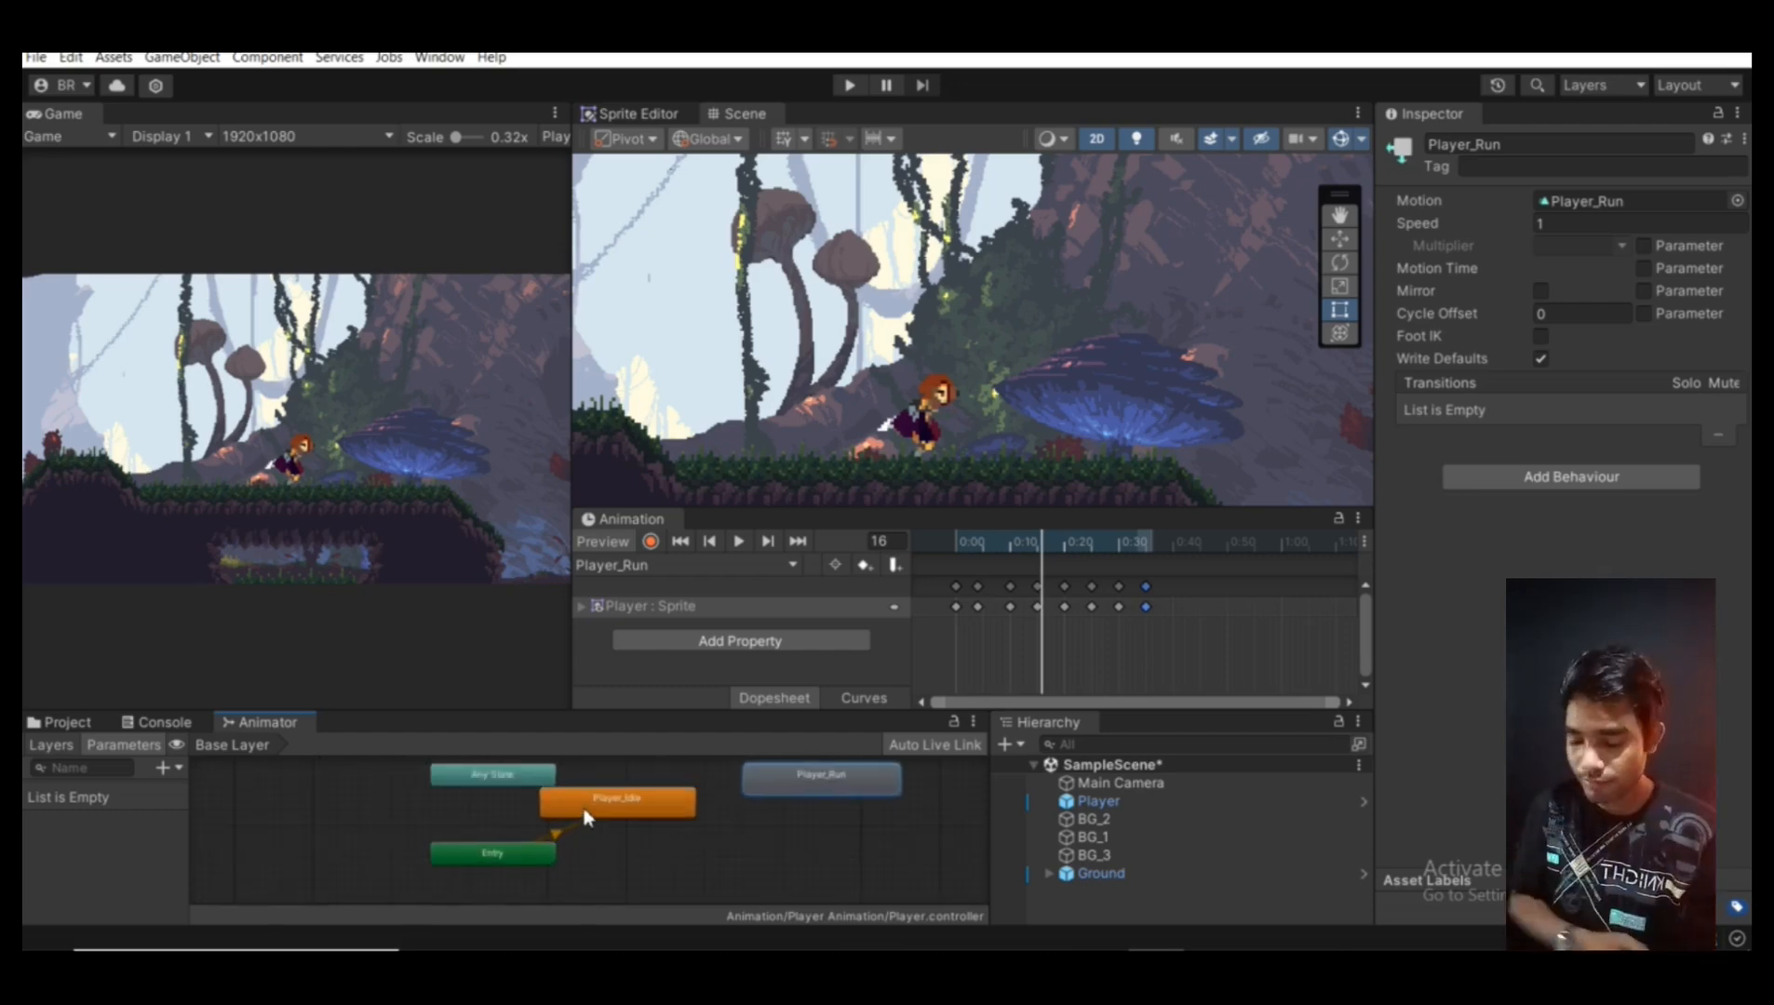
{"action": "scroll", "coordinate": [810, 823], "scroll_direction": "down", "scroll_amount": 2}
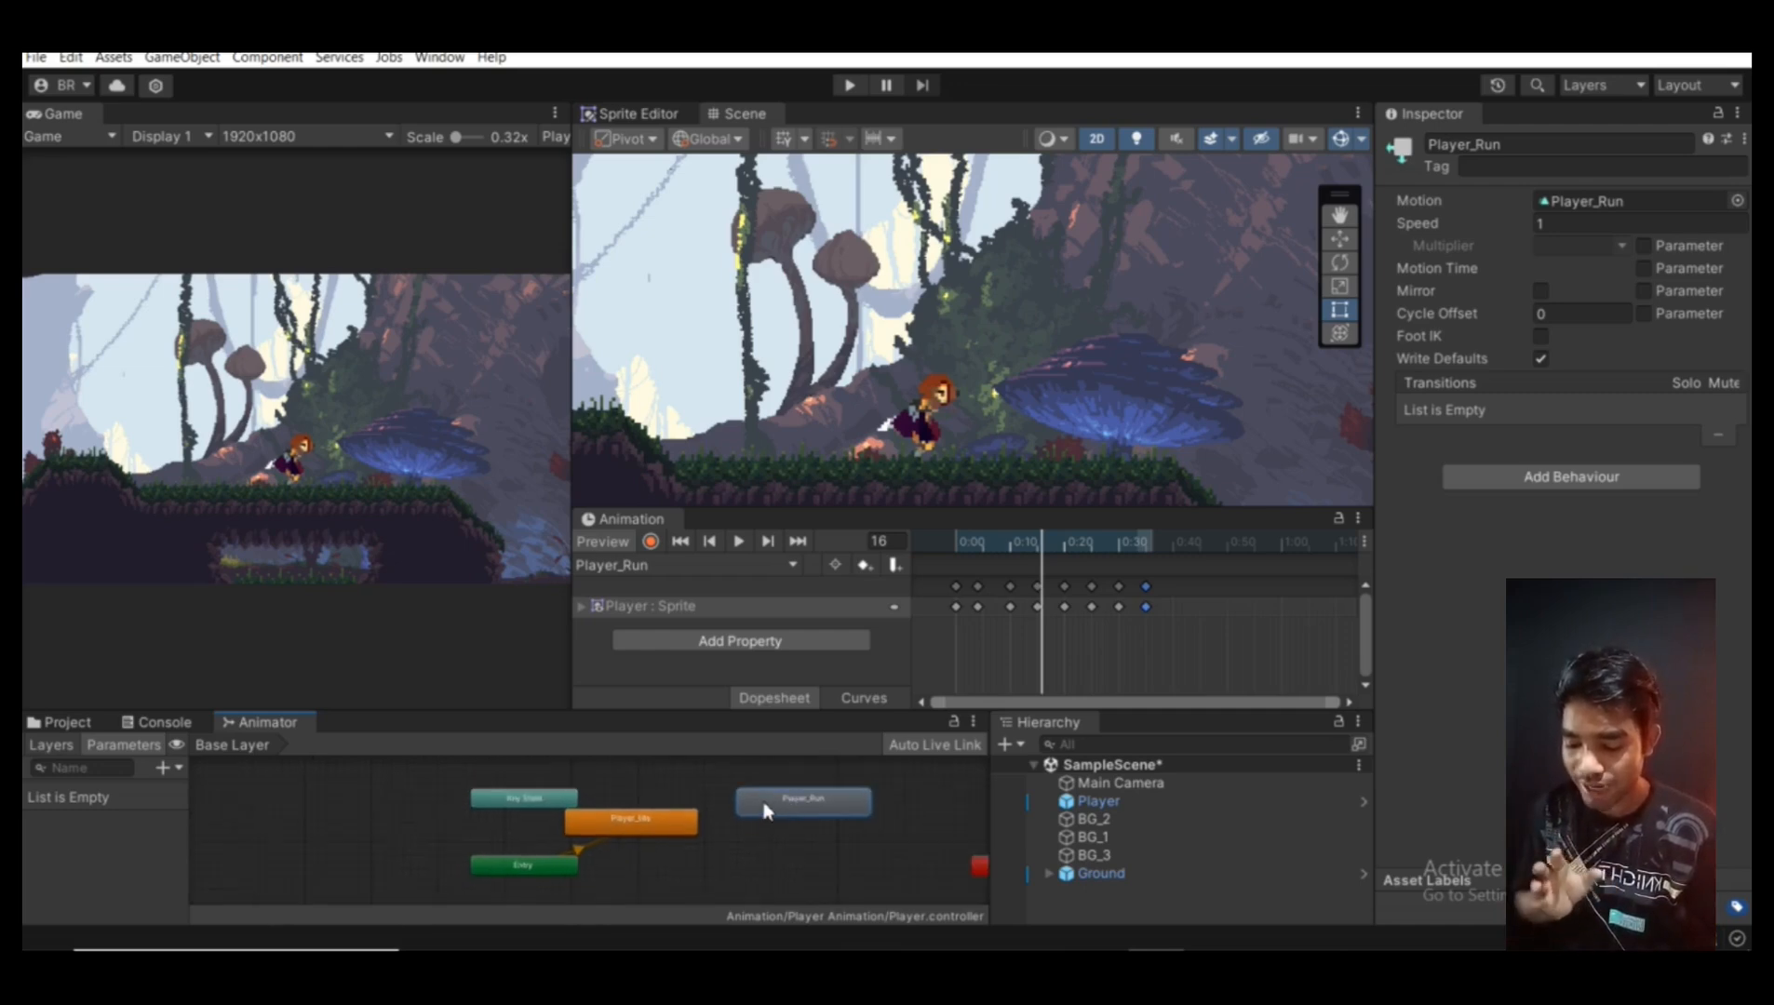
{"action": "right_click", "coordinate": [771, 807]}
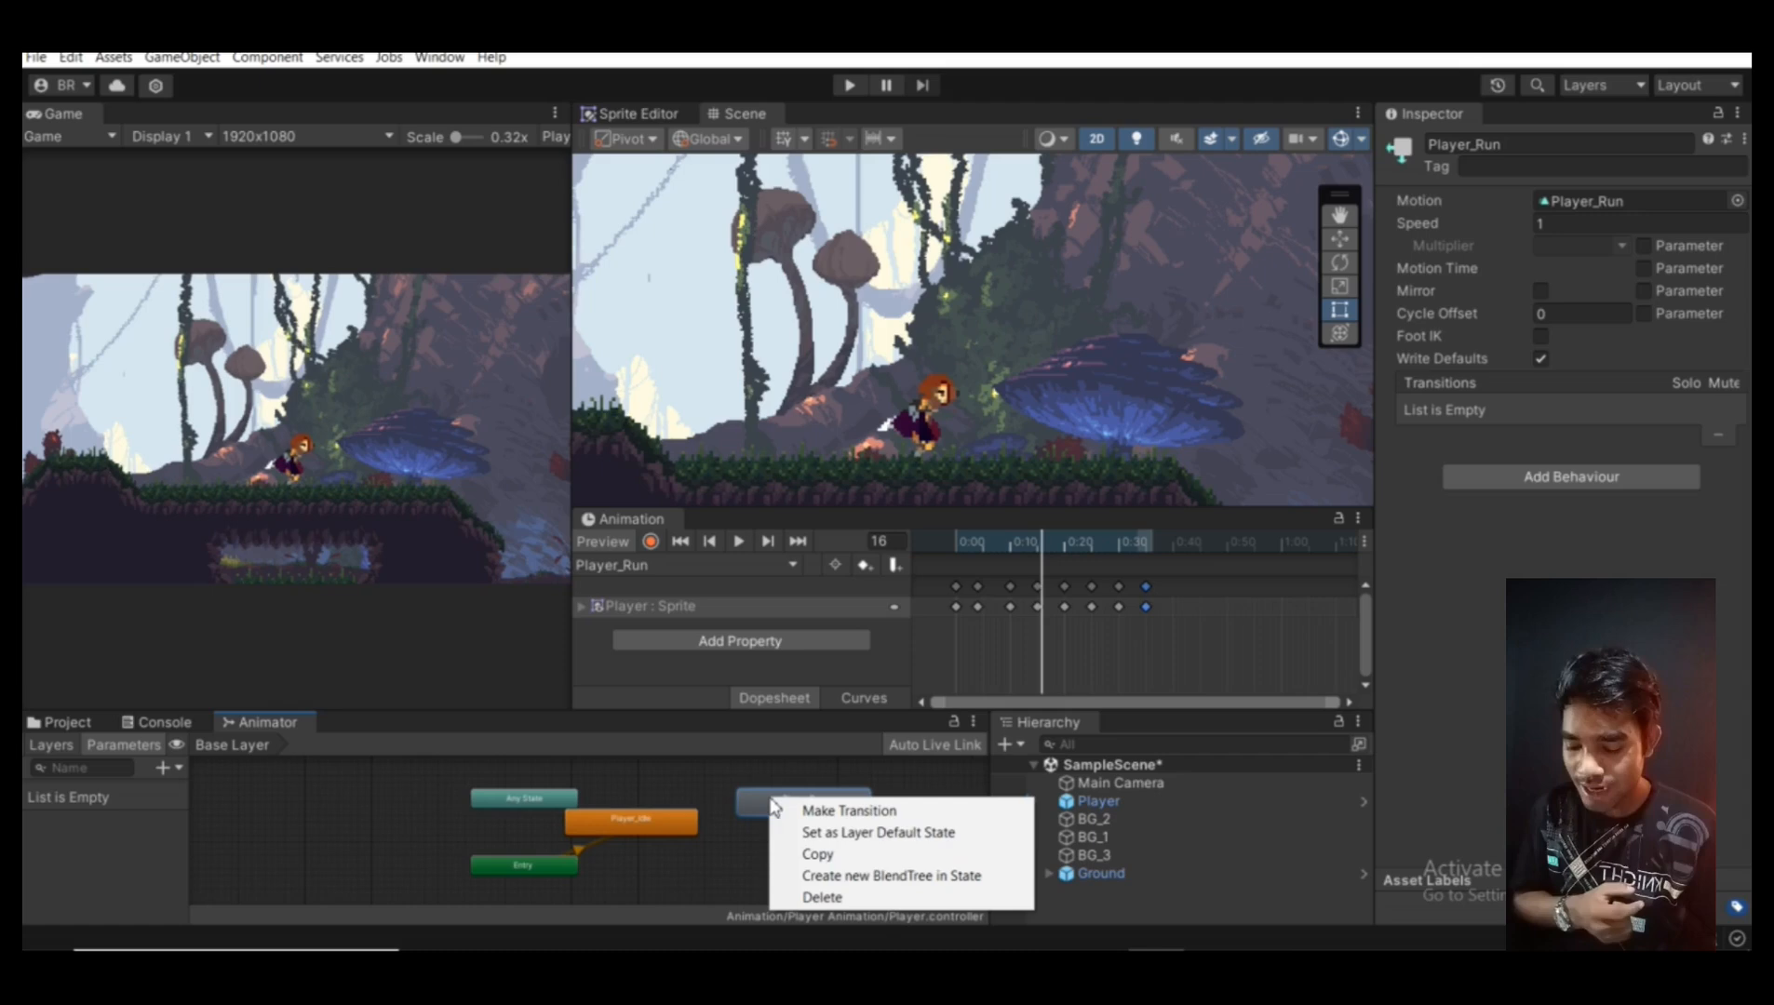
{"action": "left_click", "coordinate": [871, 838]}
{"action": "left_click", "coordinate": [849, 85]}
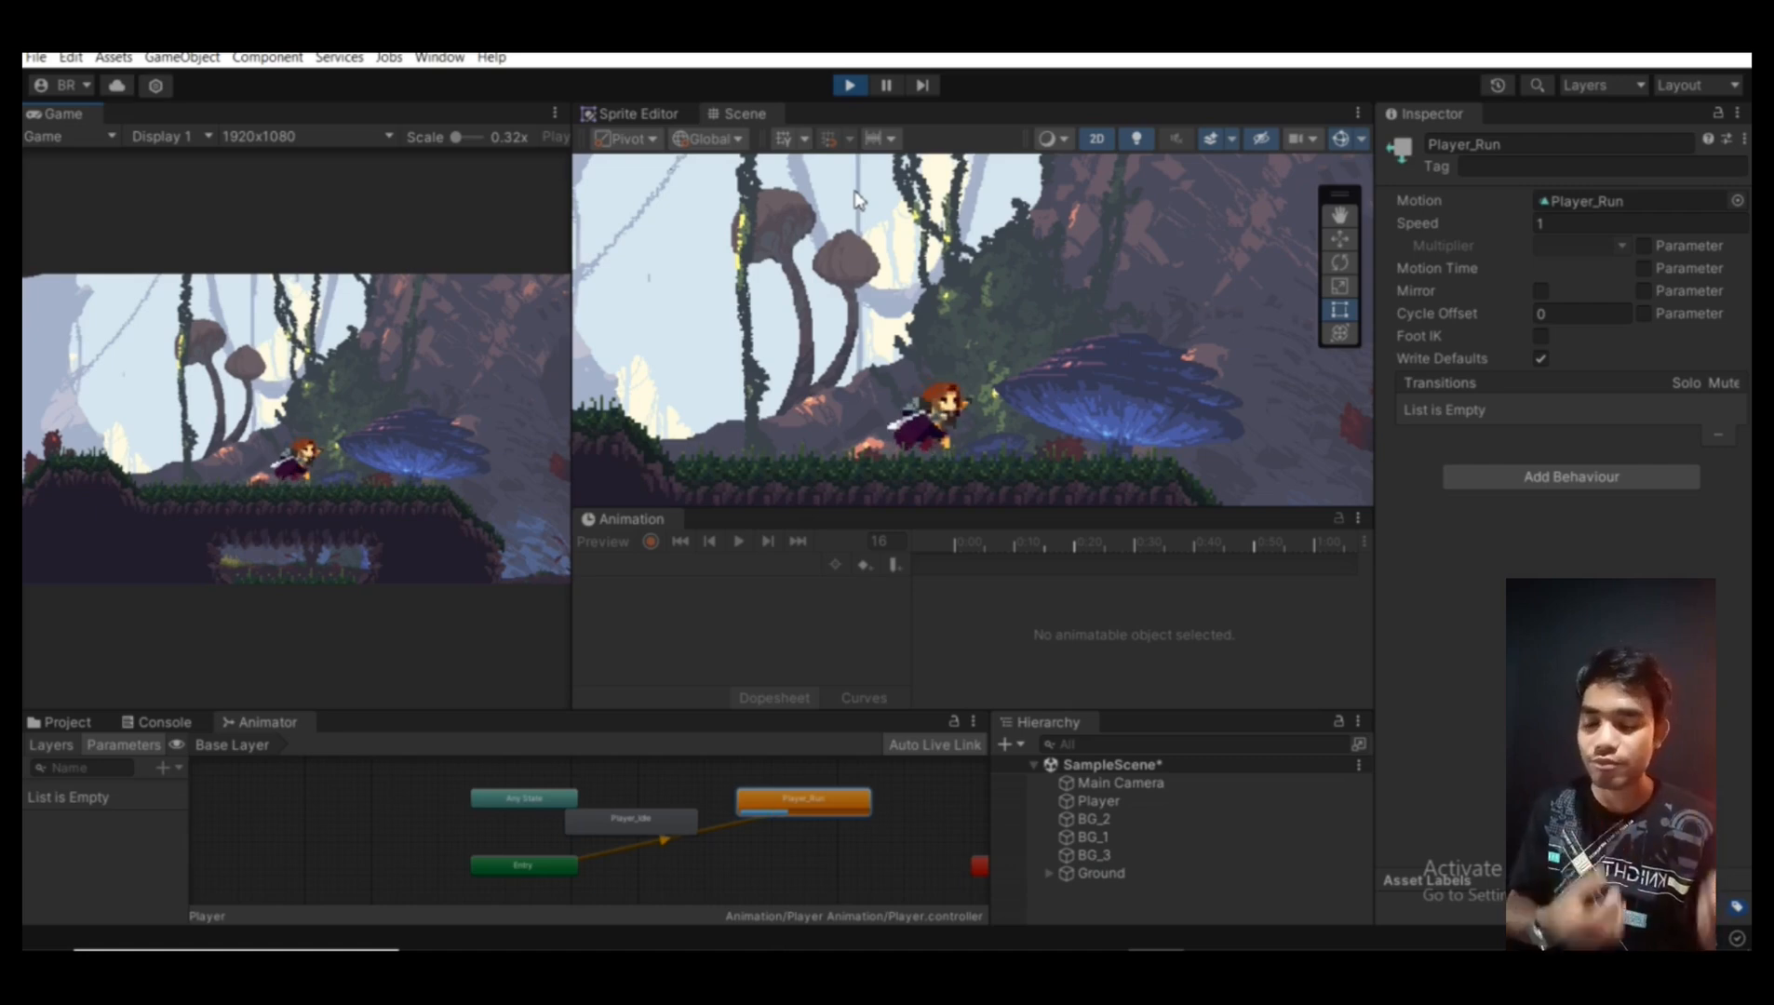
{"action": "left_click", "coordinate": [849, 85]}
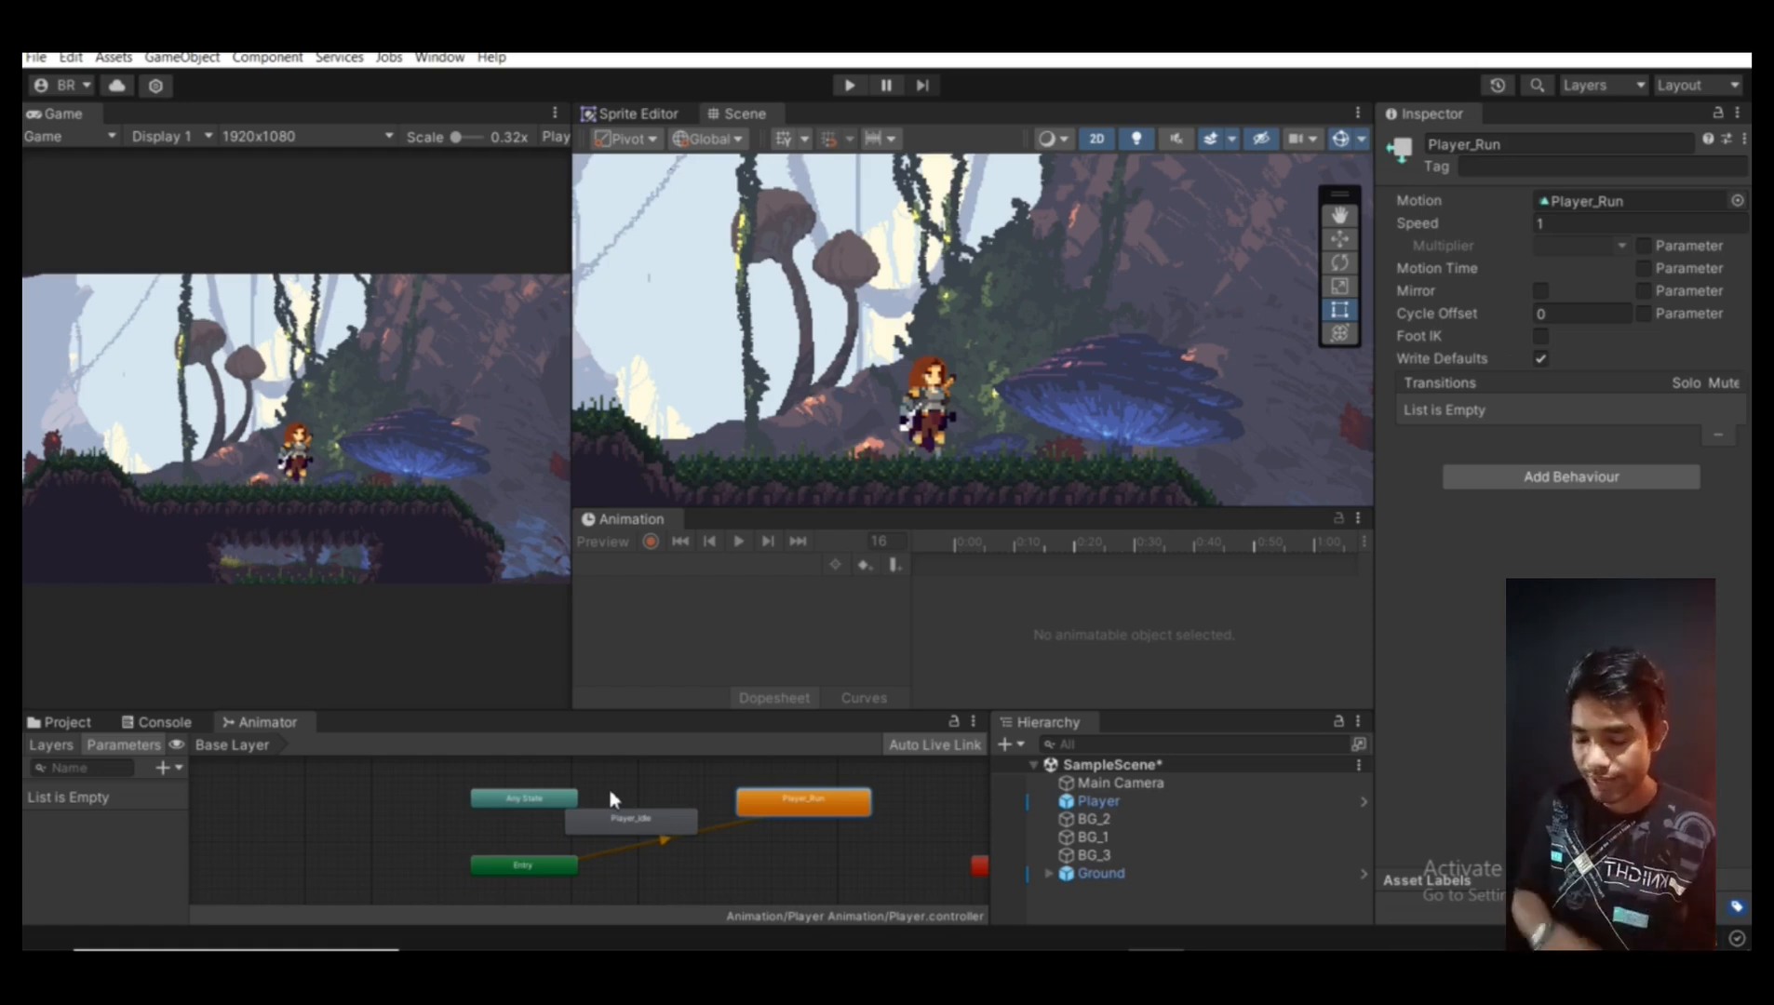
Set Player_Idle as the layer default state in the Player's Animator controller
{"action": "right_click", "coordinate": [632, 827]}
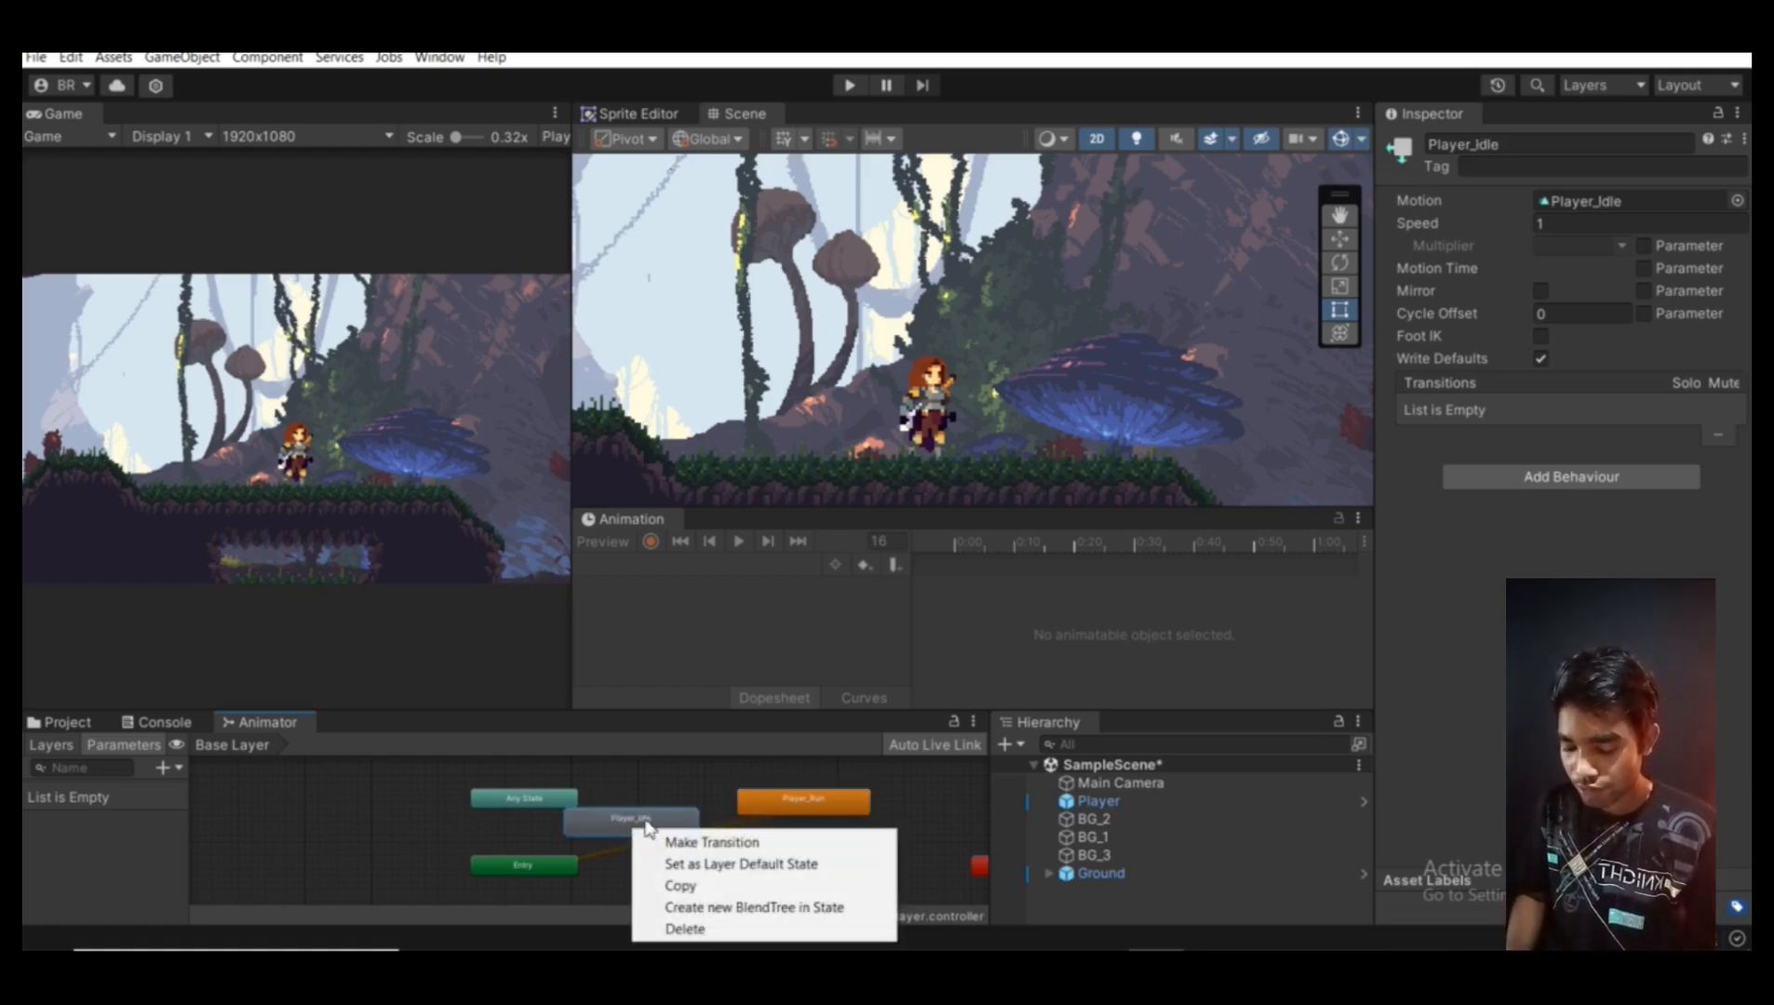
{"action": "left_click", "coordinate": [710, 864]}
{"action": "scroll", "coordinate": [638, 826], "scroll_direction": "up", "scroll_amount": 3}
{"action": "scroll", "coordinate": [637, 826], "scroll_direction": "down", "scroll_amount": 3}
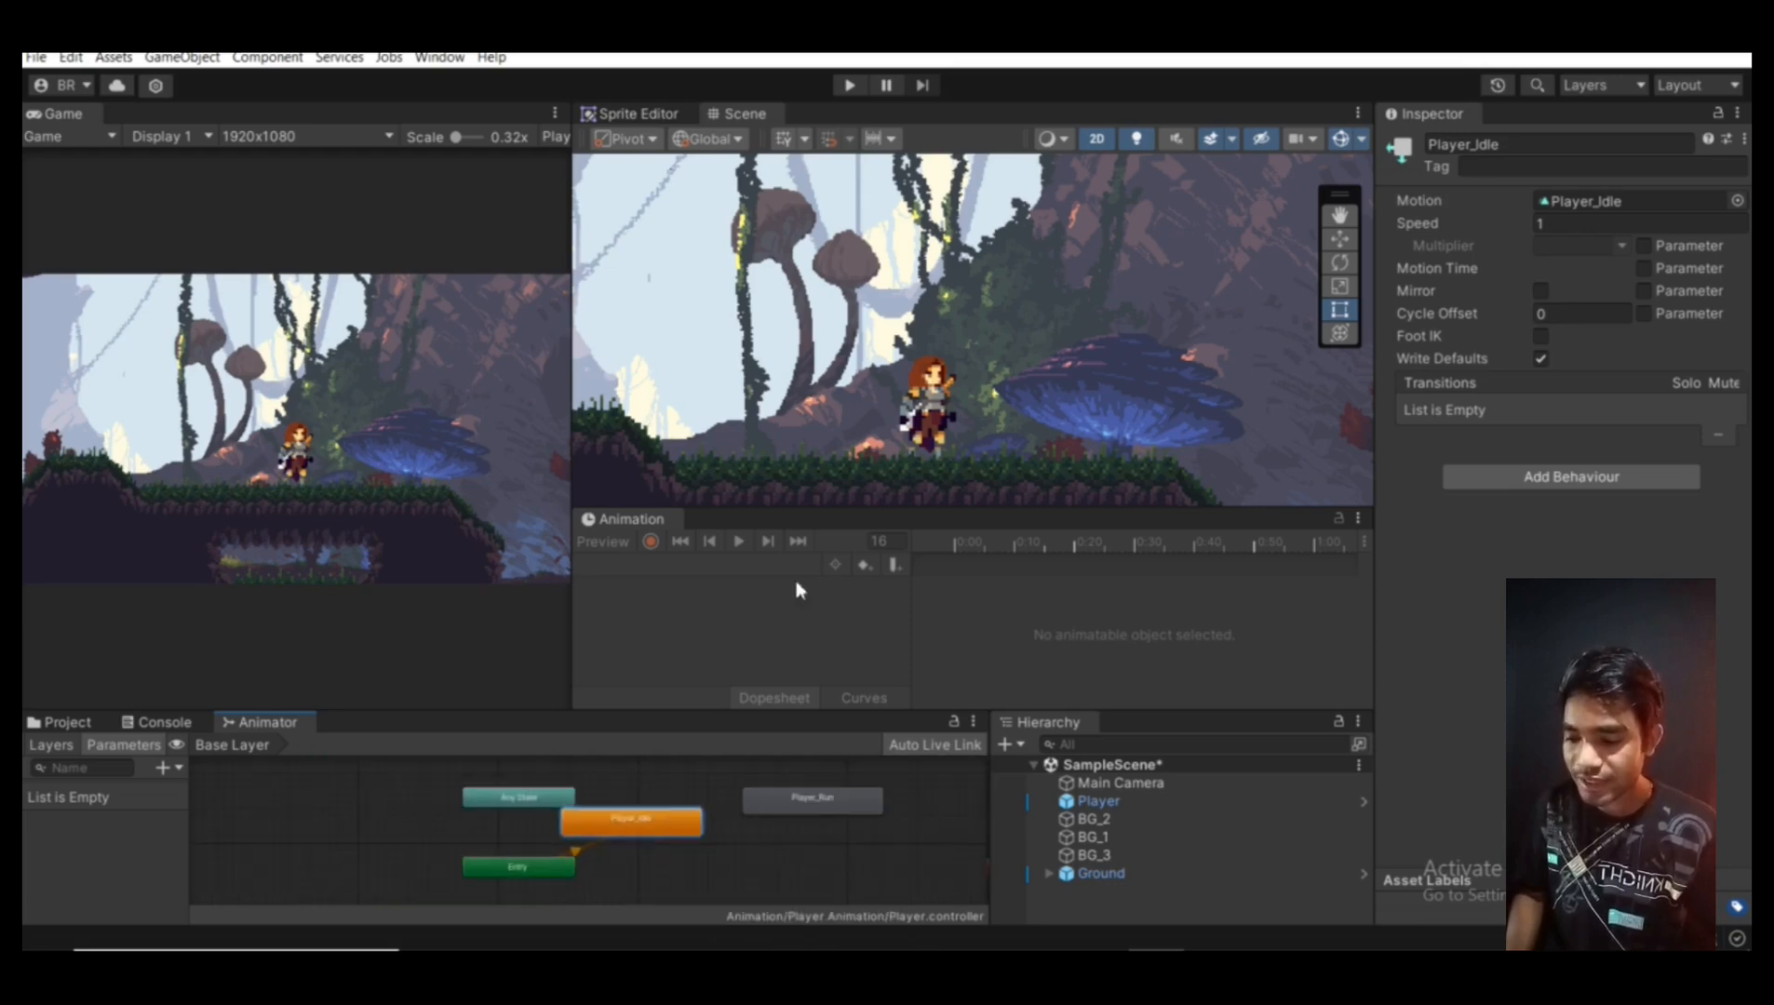
Play the scene to check the Player_Idle state in the Animator, ending play mode after the test
{"action": "left_click", "coordinate": [849, 86]}
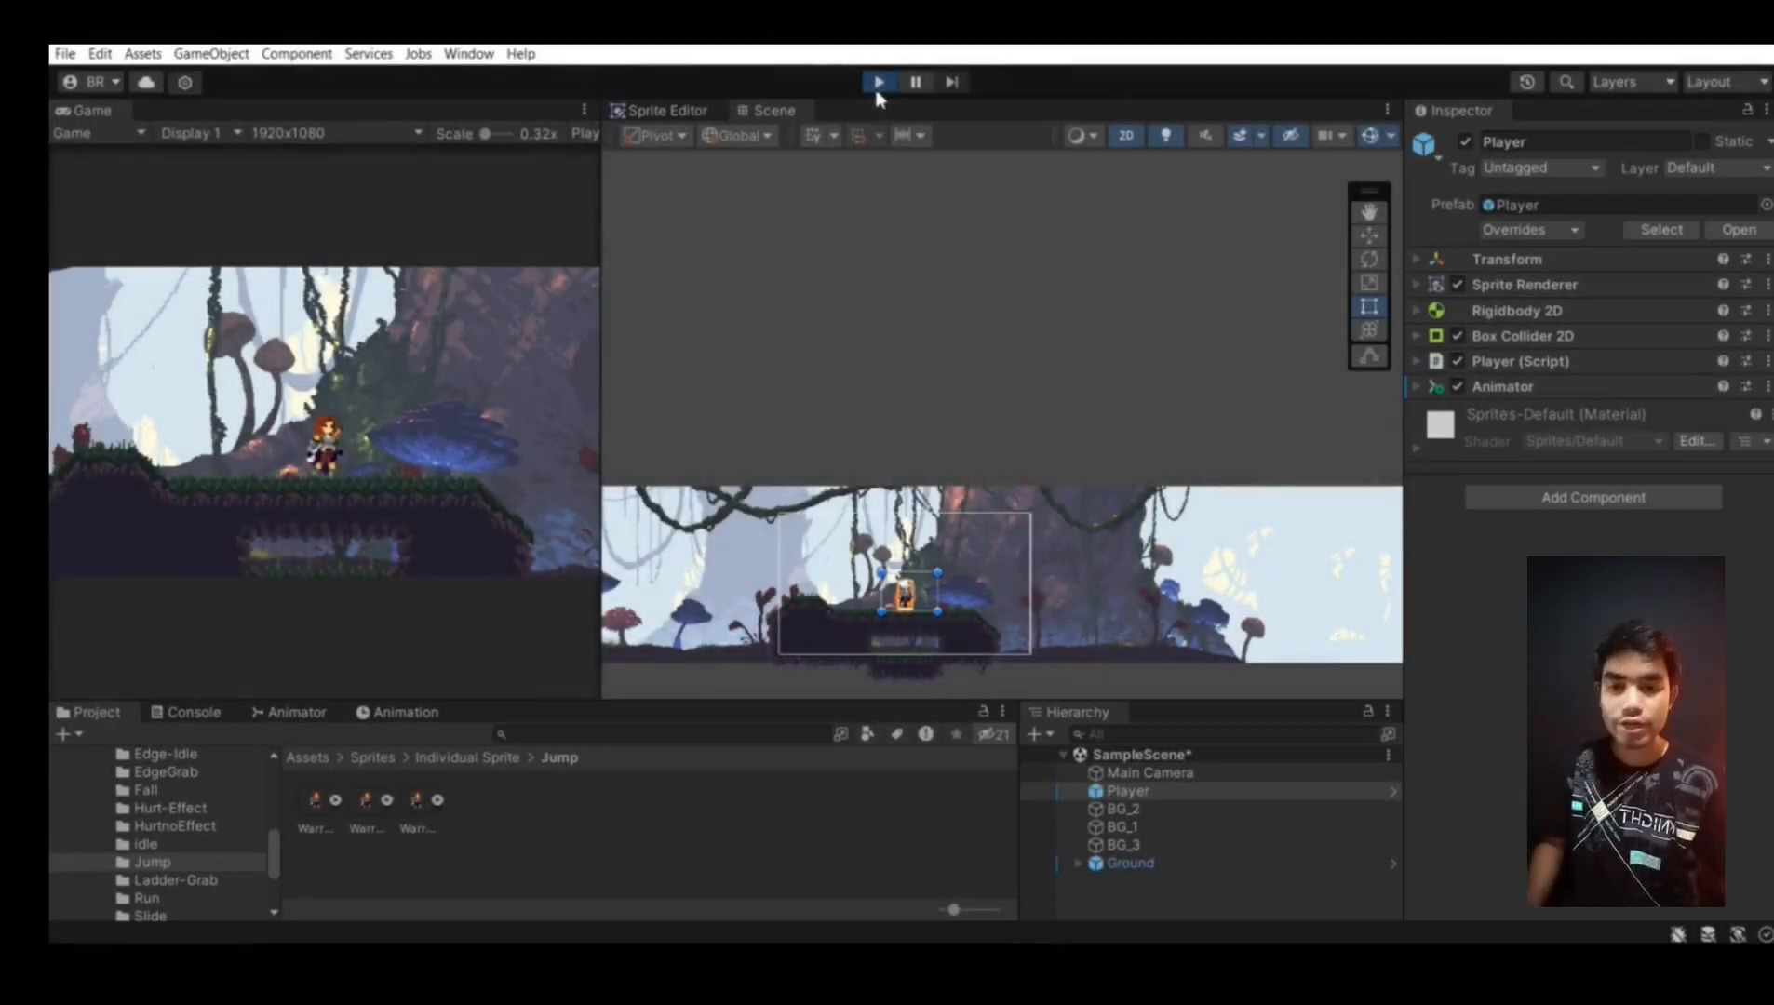
{"action": "left_click", "coordinate": [878, 84]}
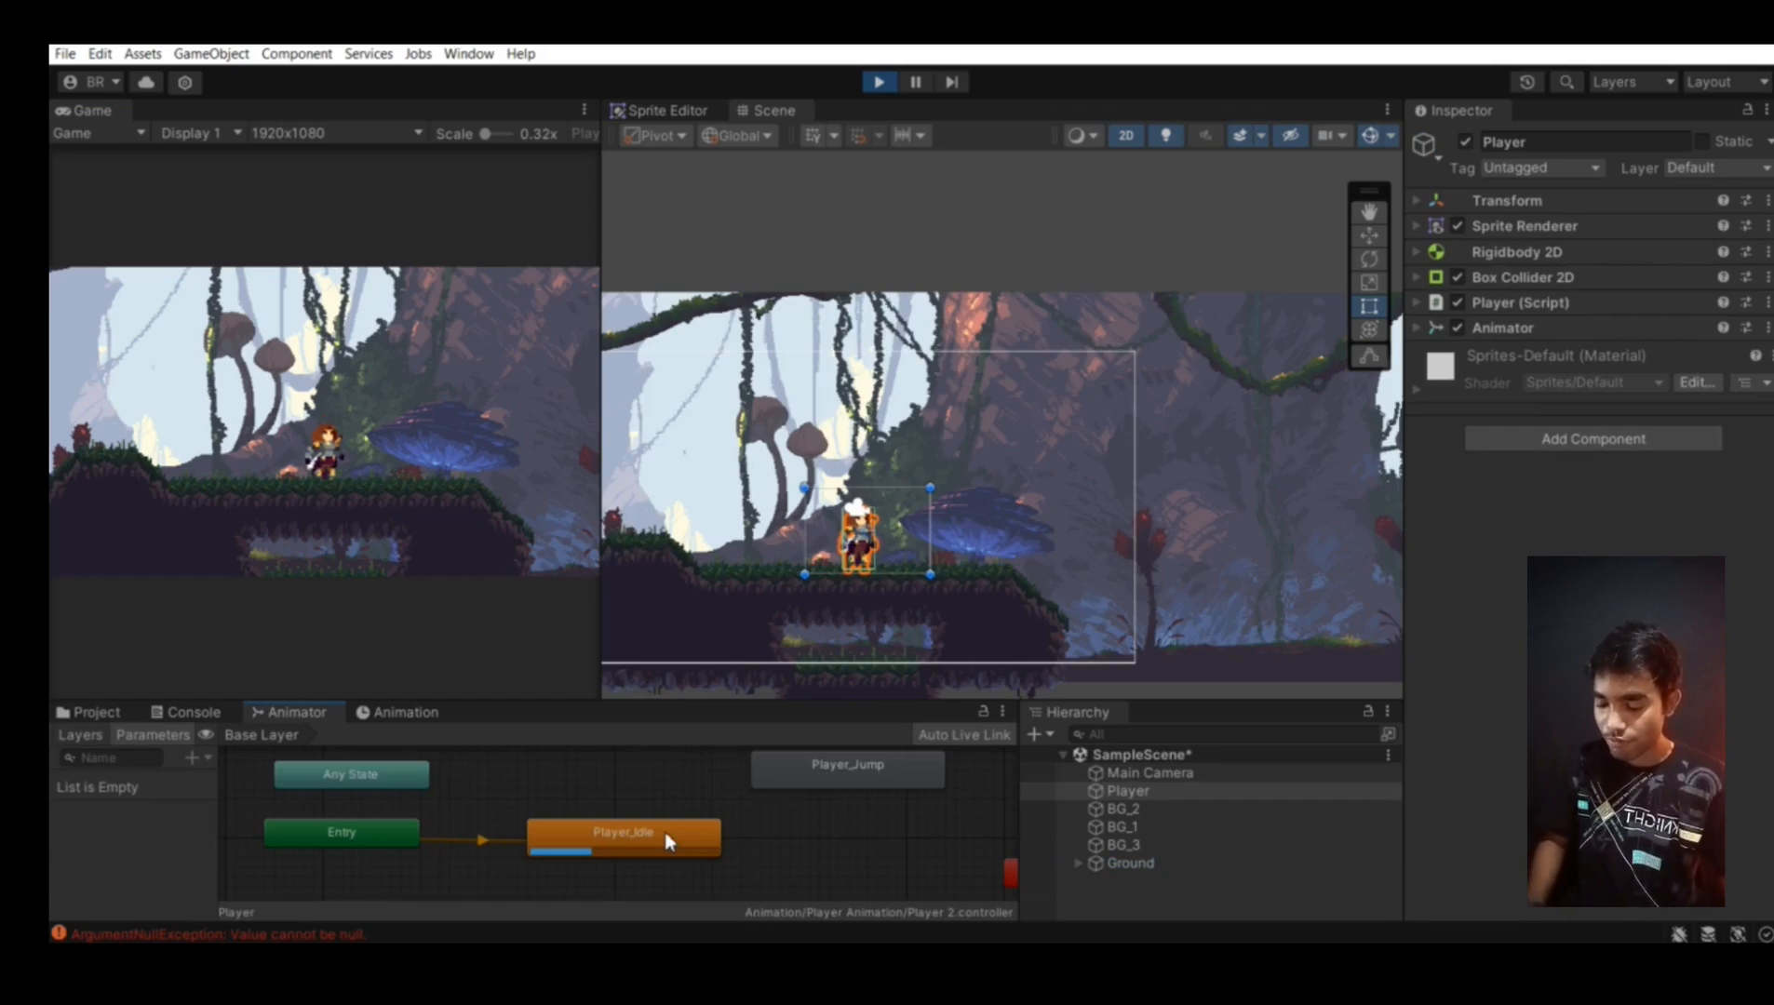
{"action": "key", "text": "ctrl+p"}
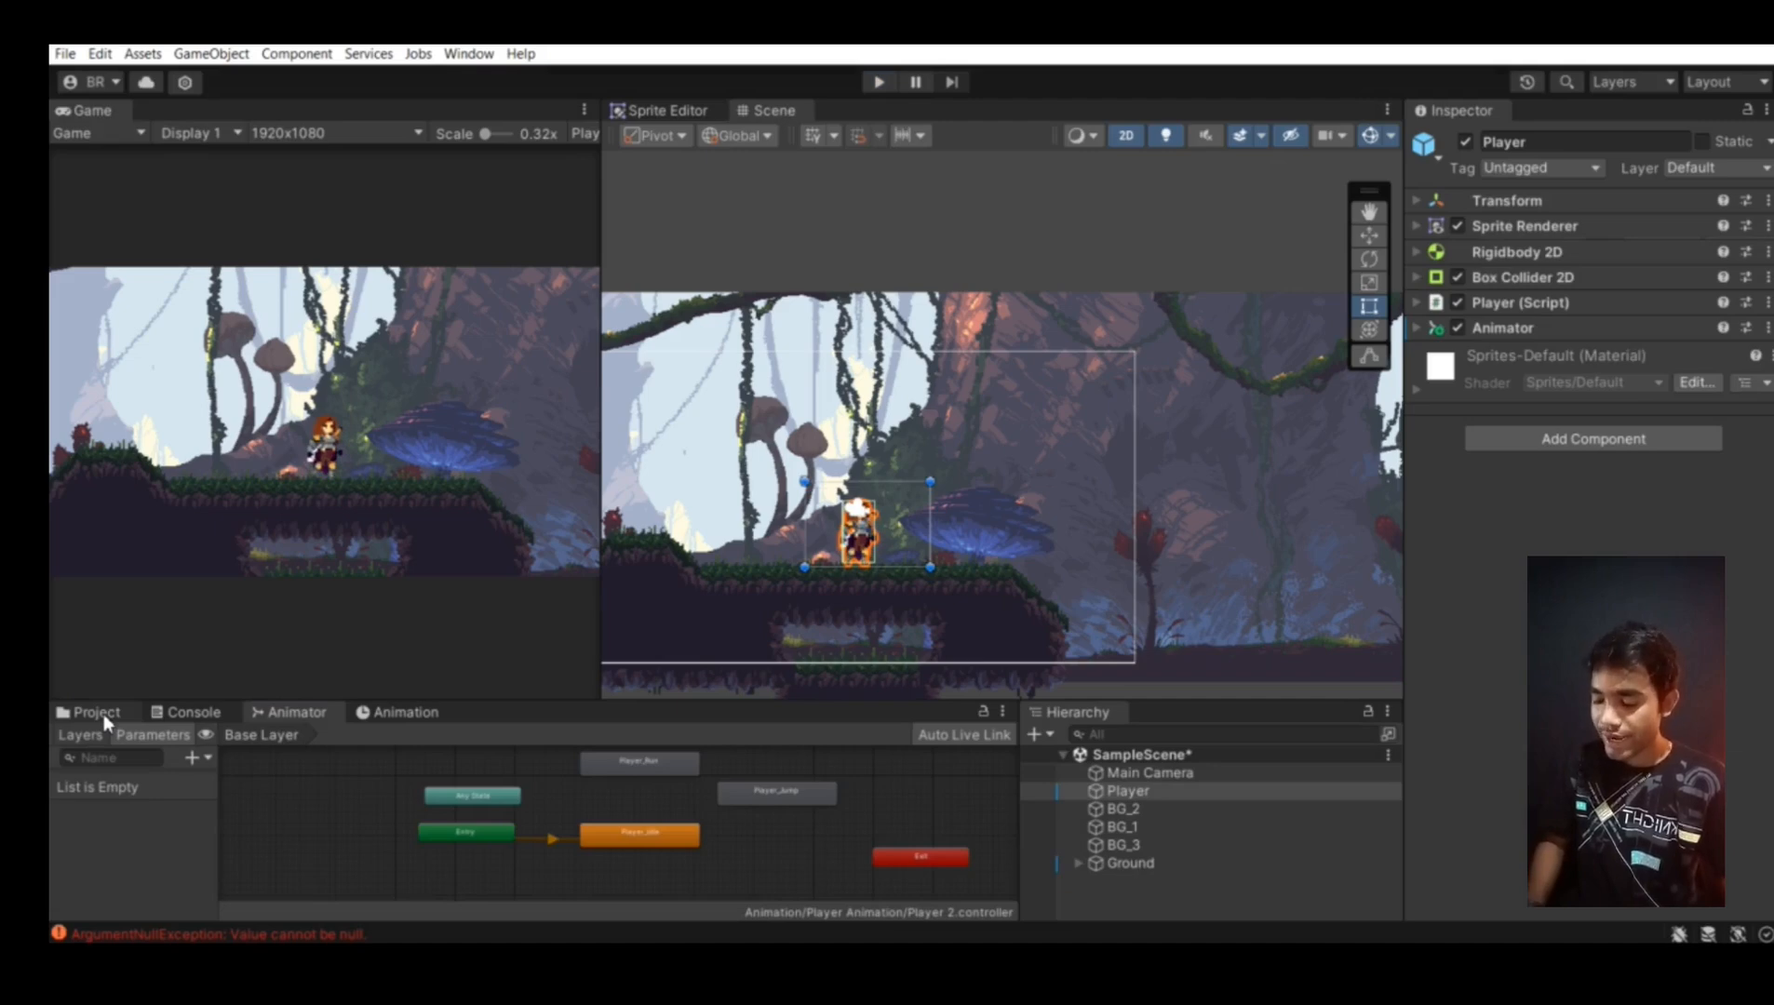
Clear the error messages from the console and return to the Player's Animator graph
{"action": "left_click", "coordinate": [97, 712]}
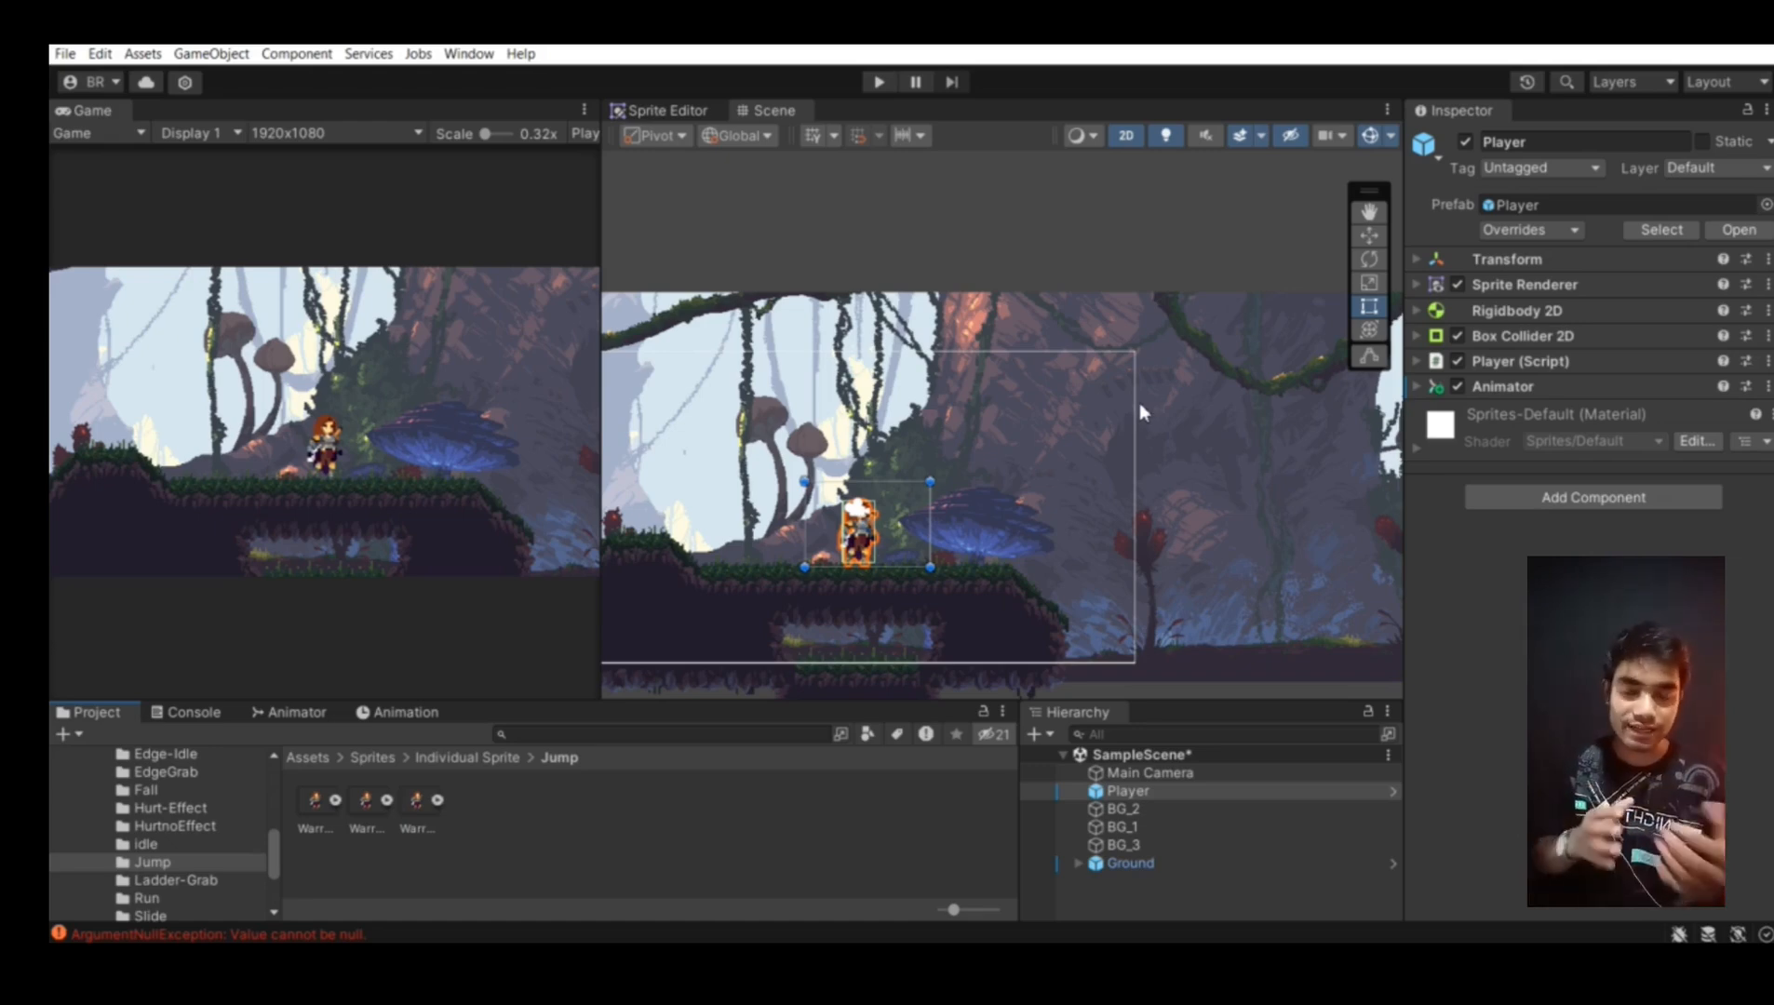
{"action": "left_click", "coordinate": [296, 712]}
{"action": "left_click", "coordinate": [191, 713]}
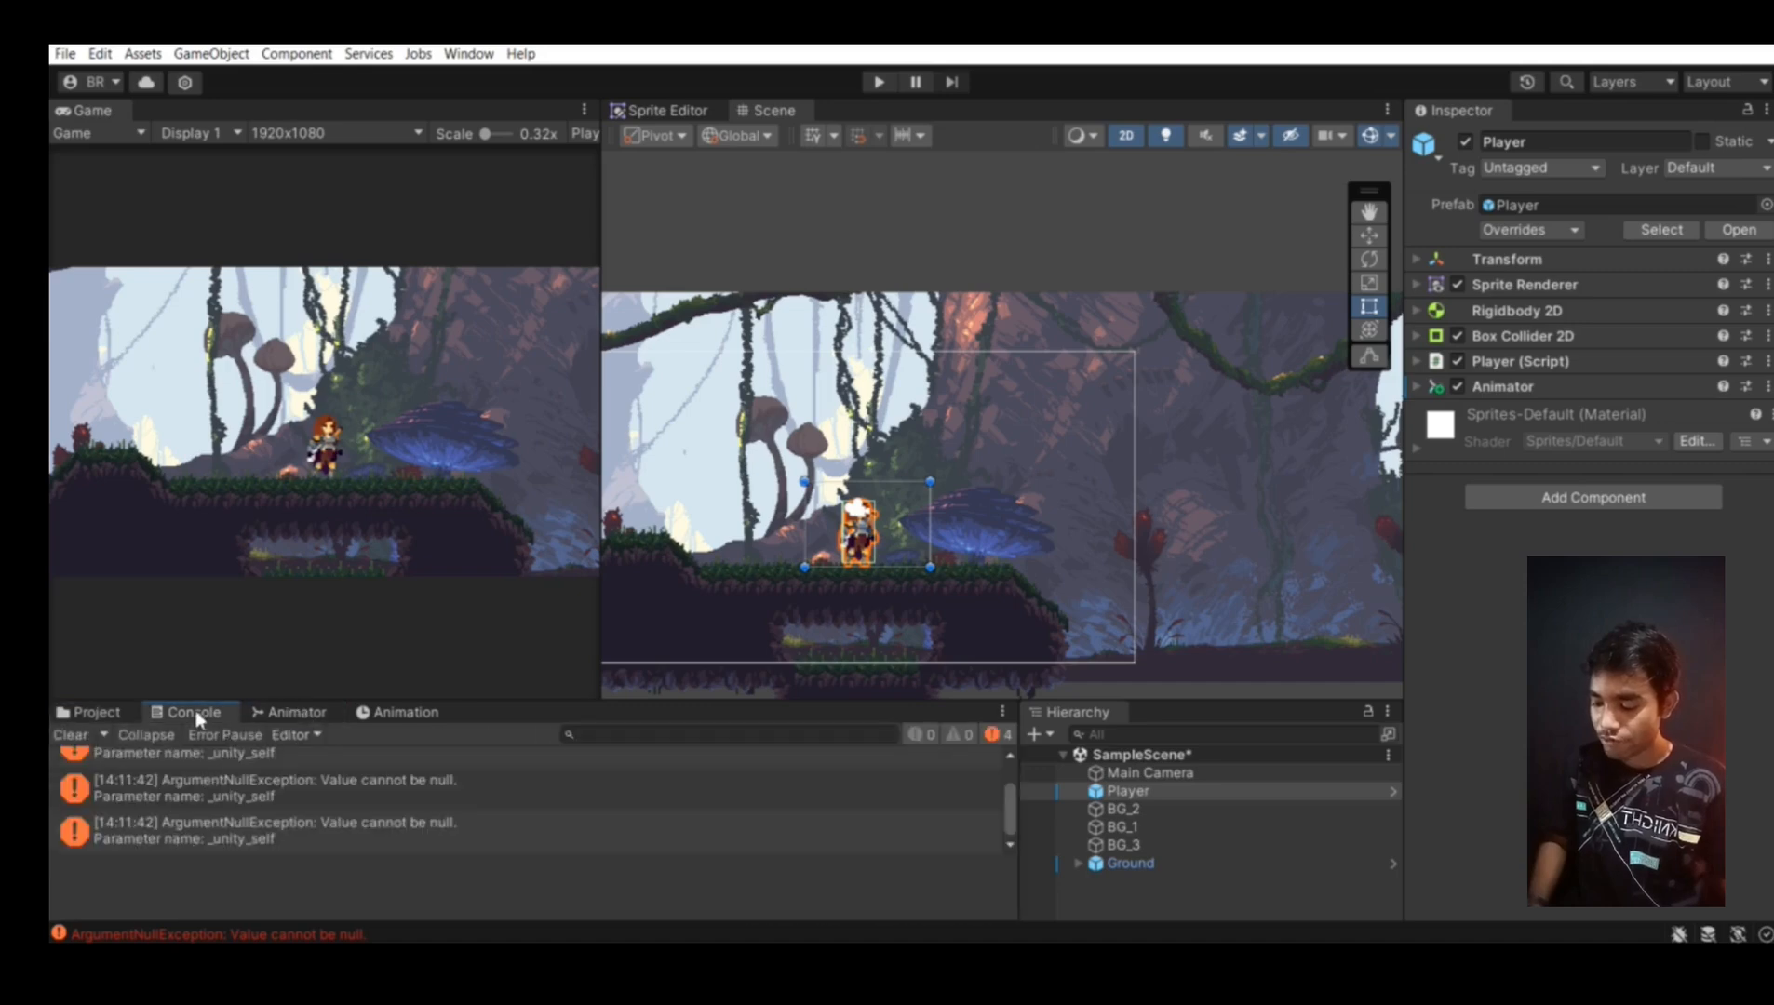
{"action": "left_click", "coordinate": [63, 735]}
{"action": "left_click", "coordinate": [296, 712]}
{"action": "scroll", "coordinate": [555, 801], "scroll_direction": "down", "scroll_amount": 2}
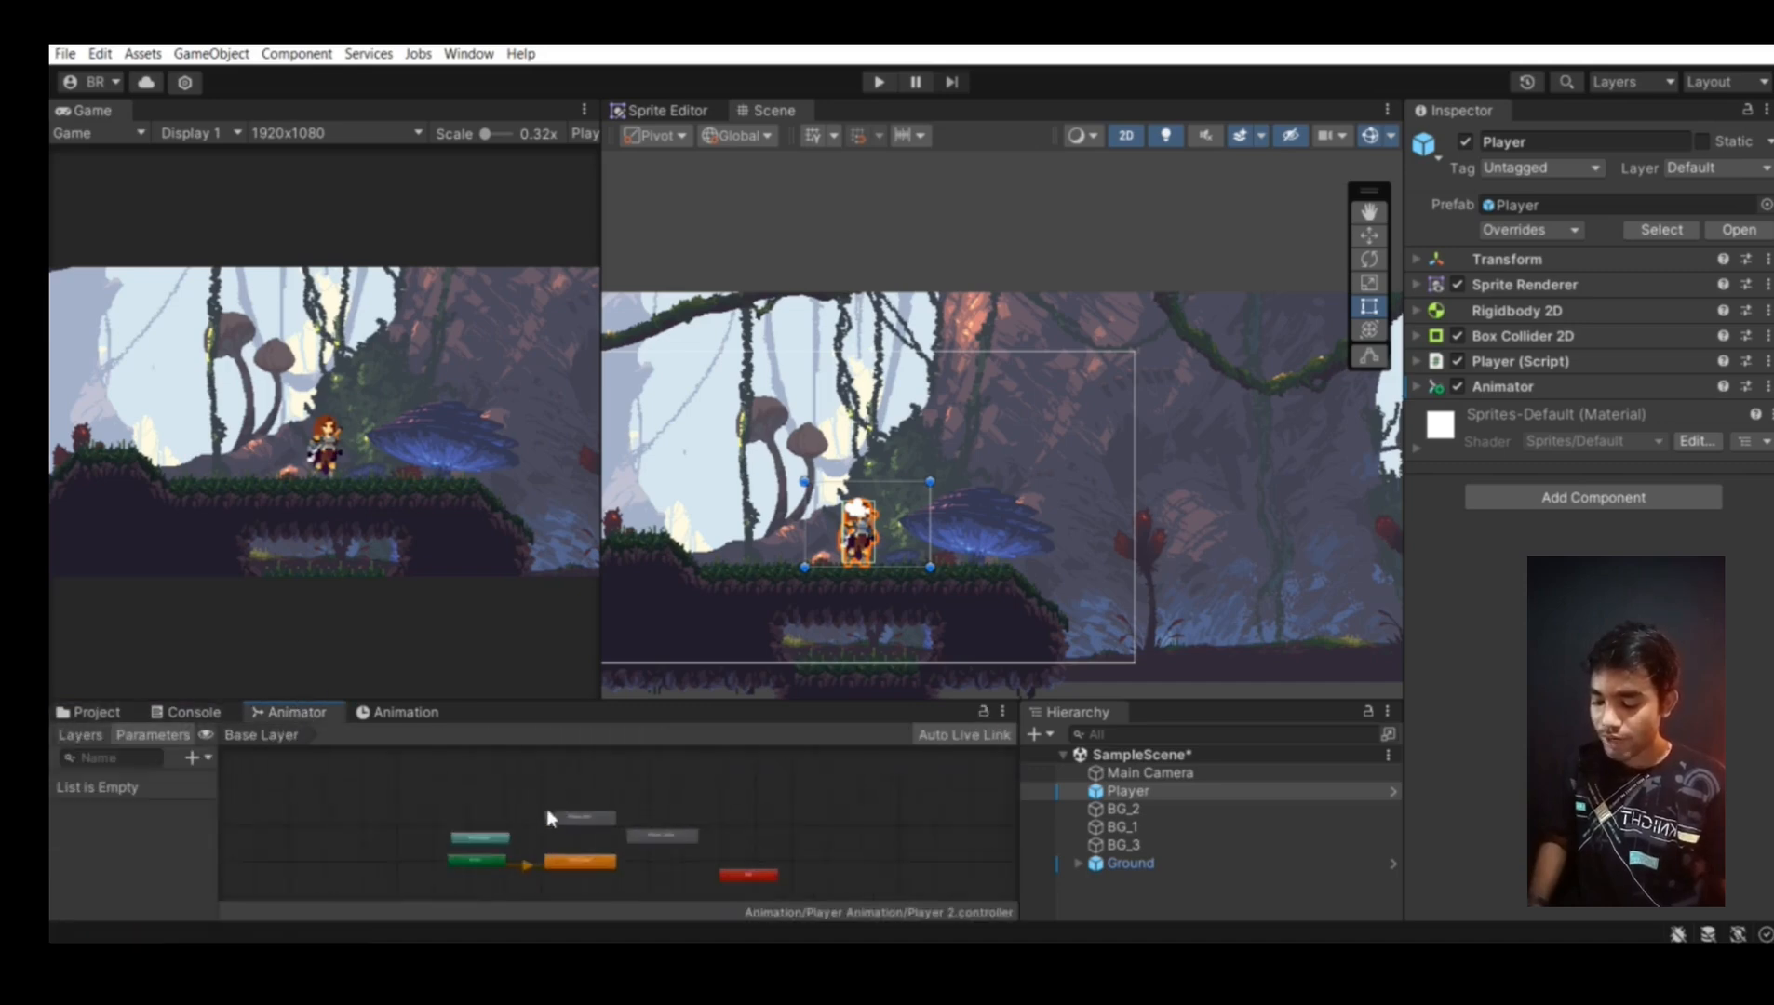
{"action": "scroll", "coordinate": [557, 802], "scroll_direction": "up", "scroll_amount": 2}
{"action": "scroll", "coordinate": [558, 803], "scroll_direction": "up", "scroll_amount": 1}
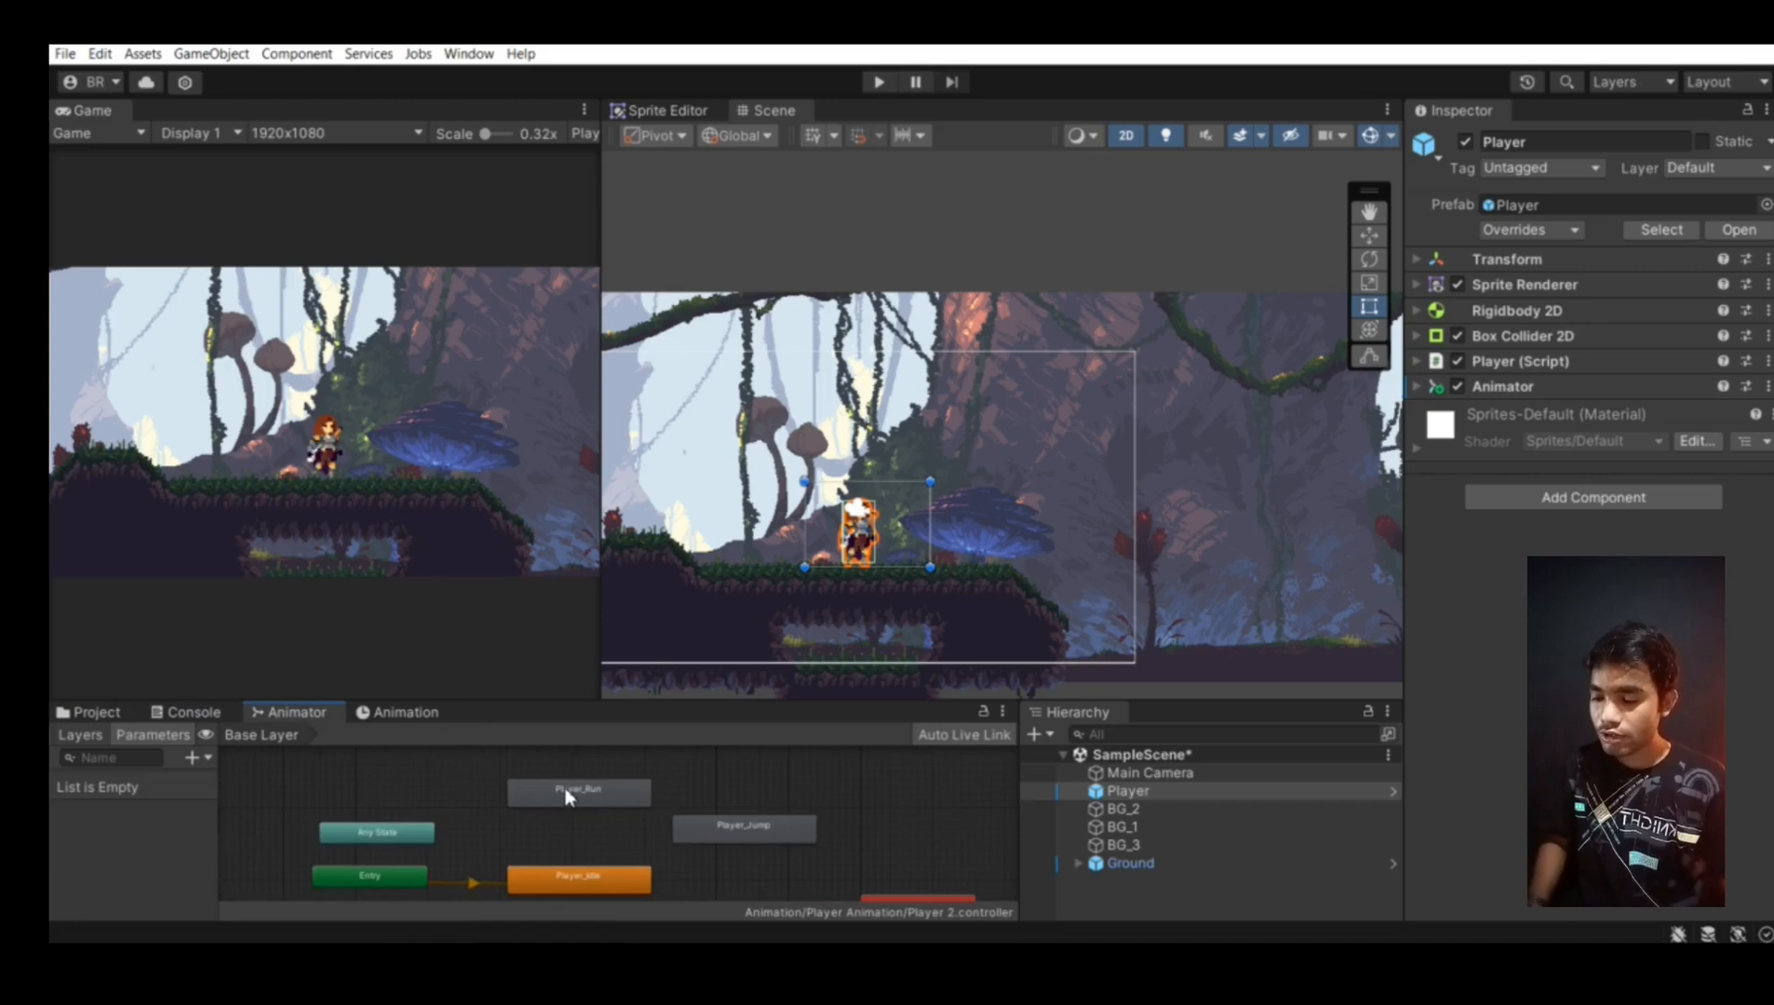
{"action": "left_click", "coordinate": [450, 55]}
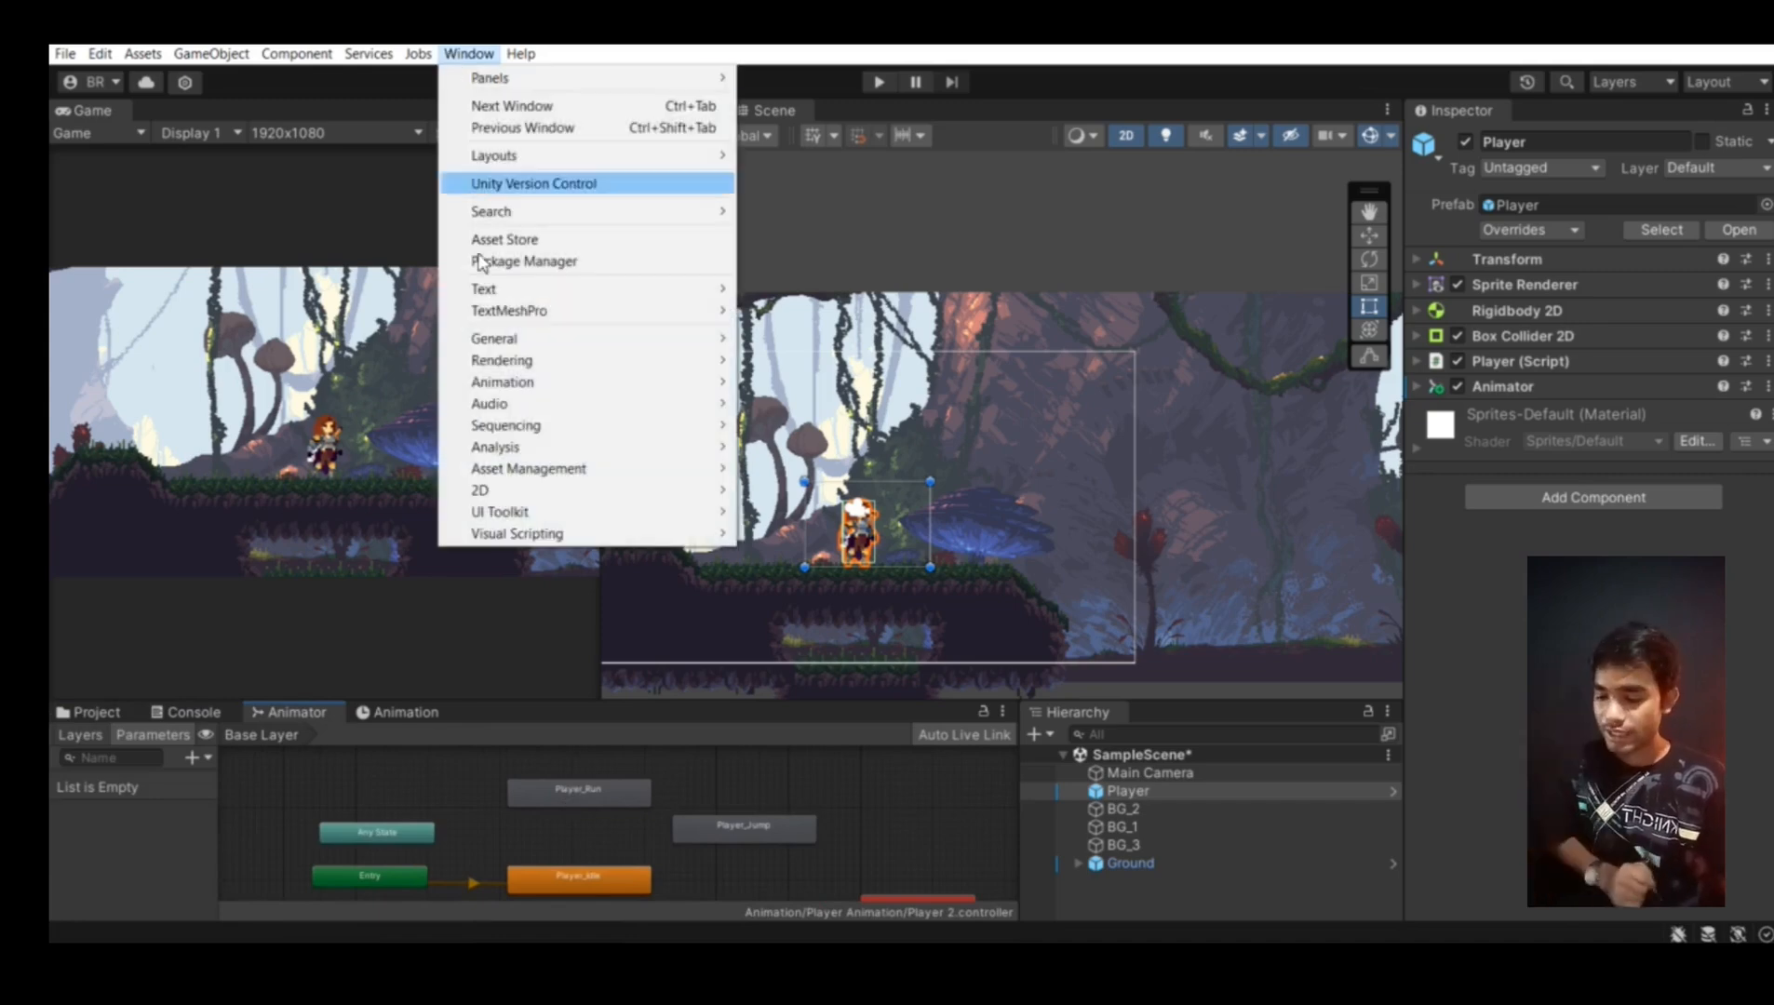
{"action": "mouse_move", "coordinate": [510, 383]}
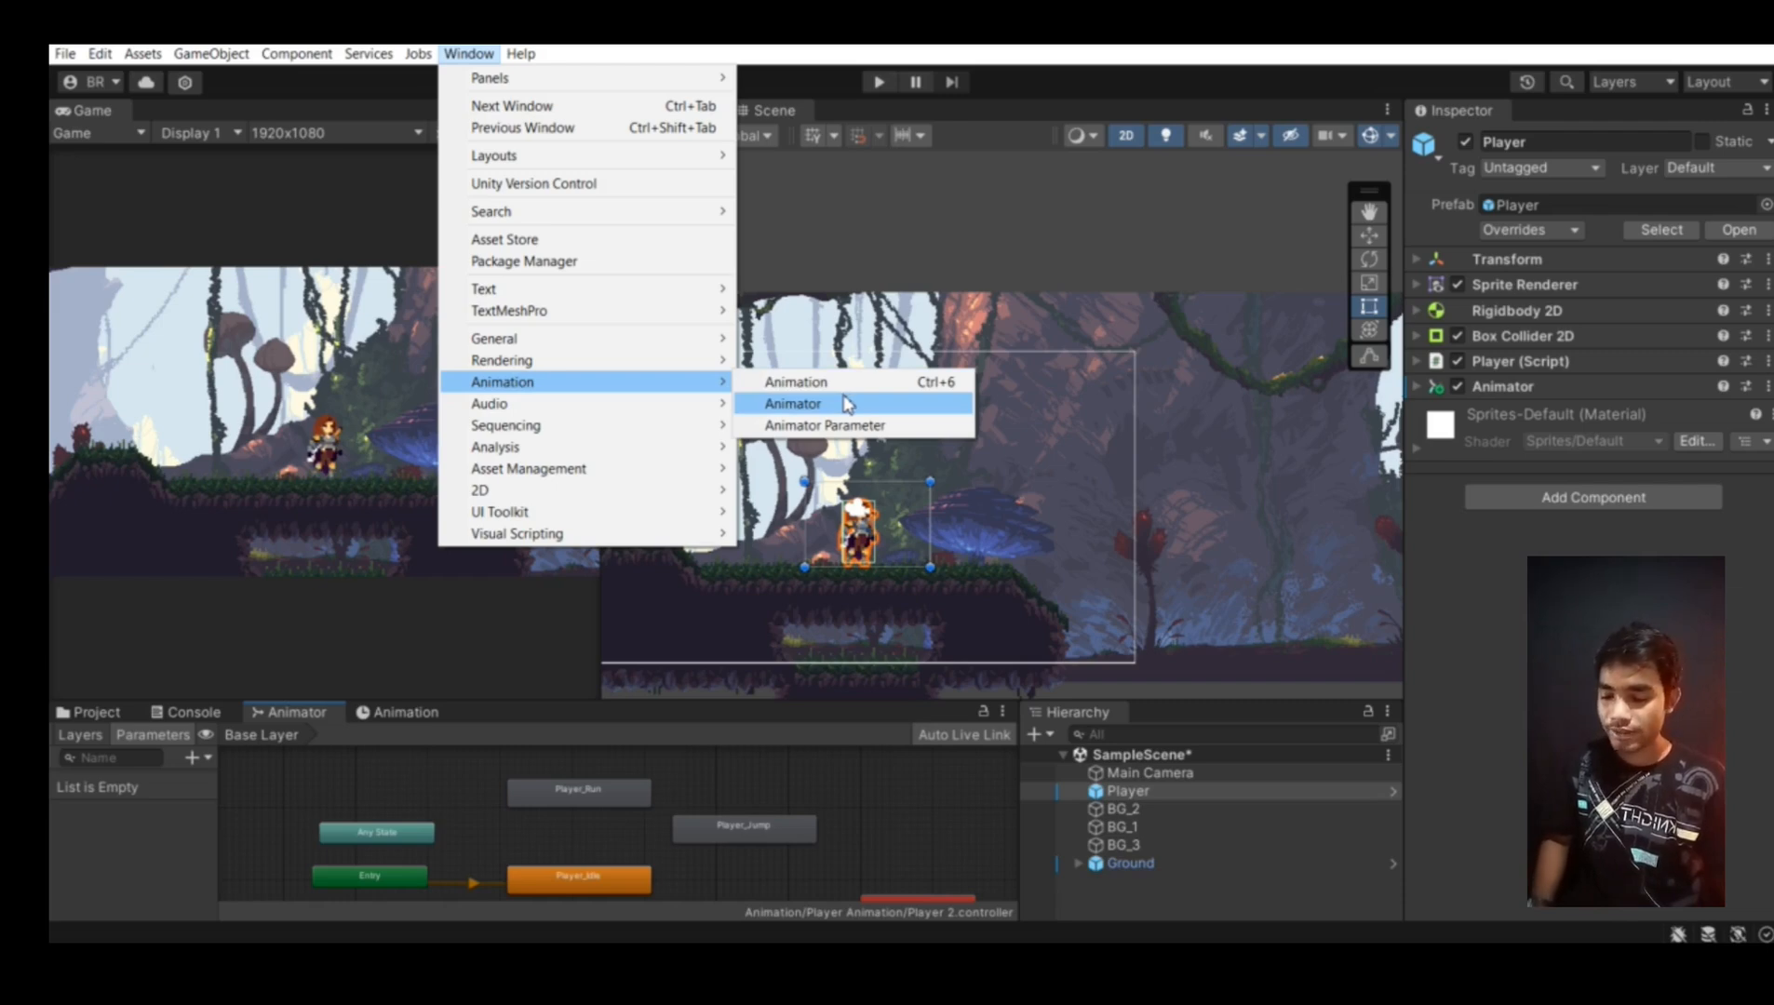
{"action": "left_click", "coordinate": [606, 810]}
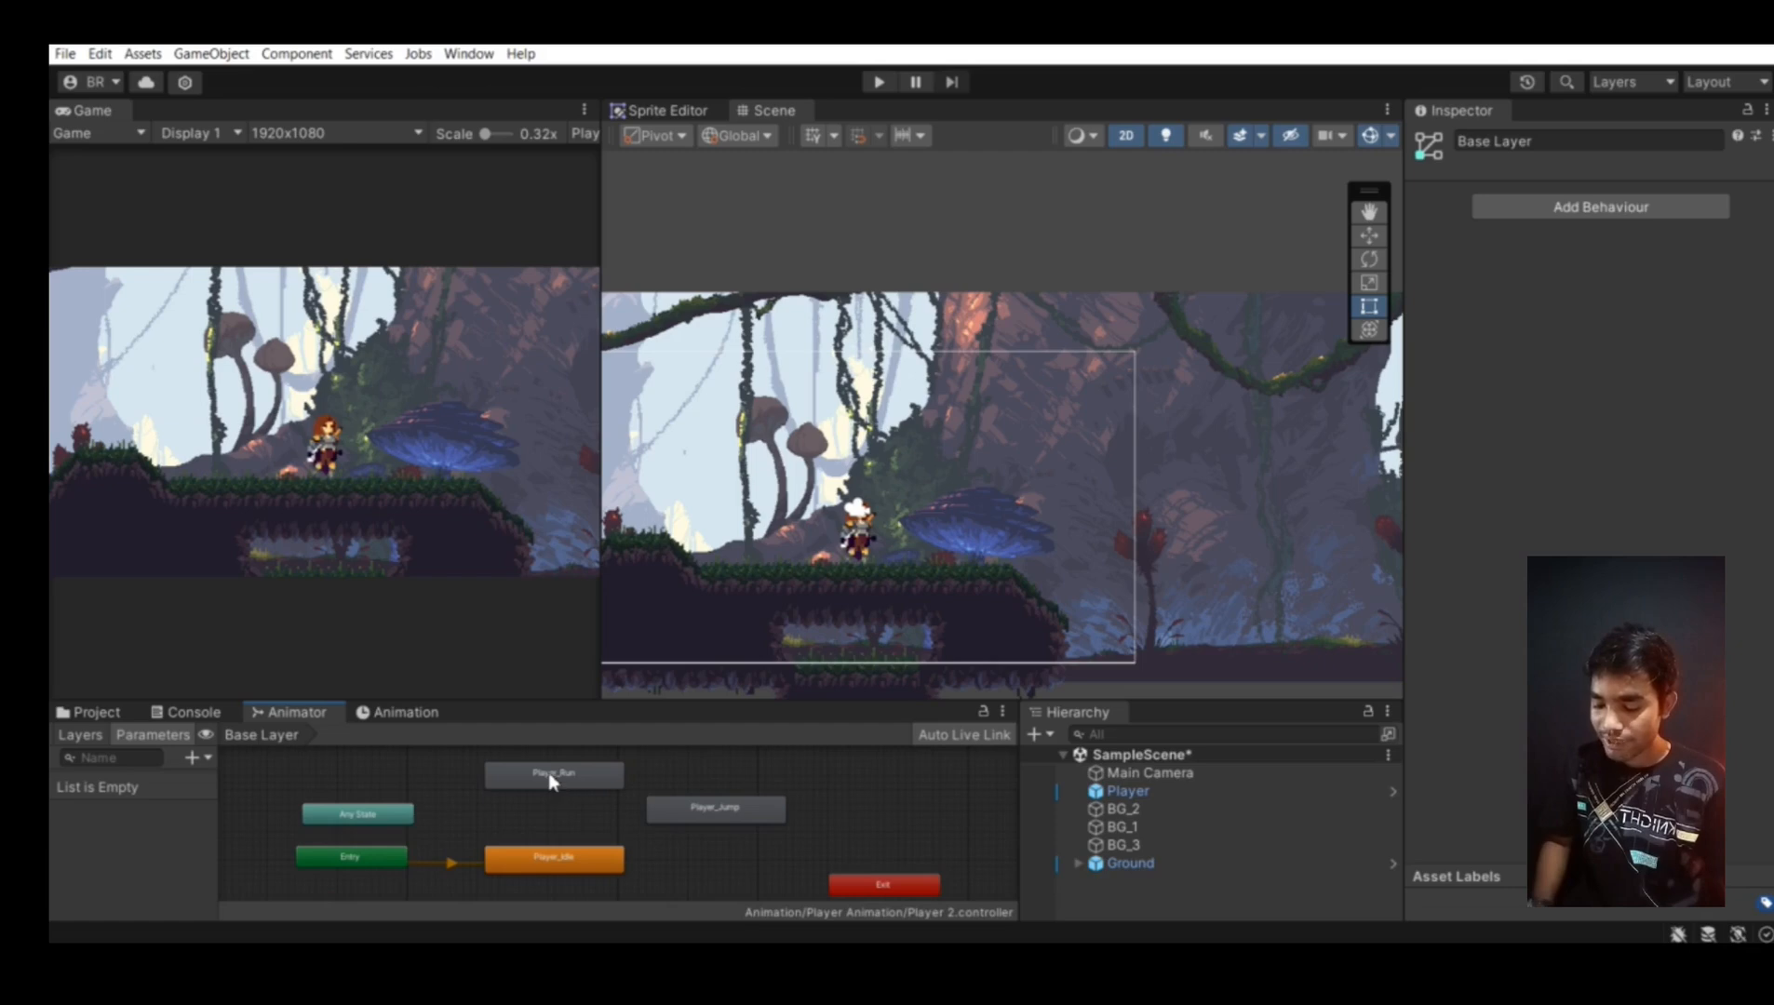
Try Player_Run as the layer default state and restore Player_Idle as the default
{"action": "right_click", "coordinate": [553, 782]}
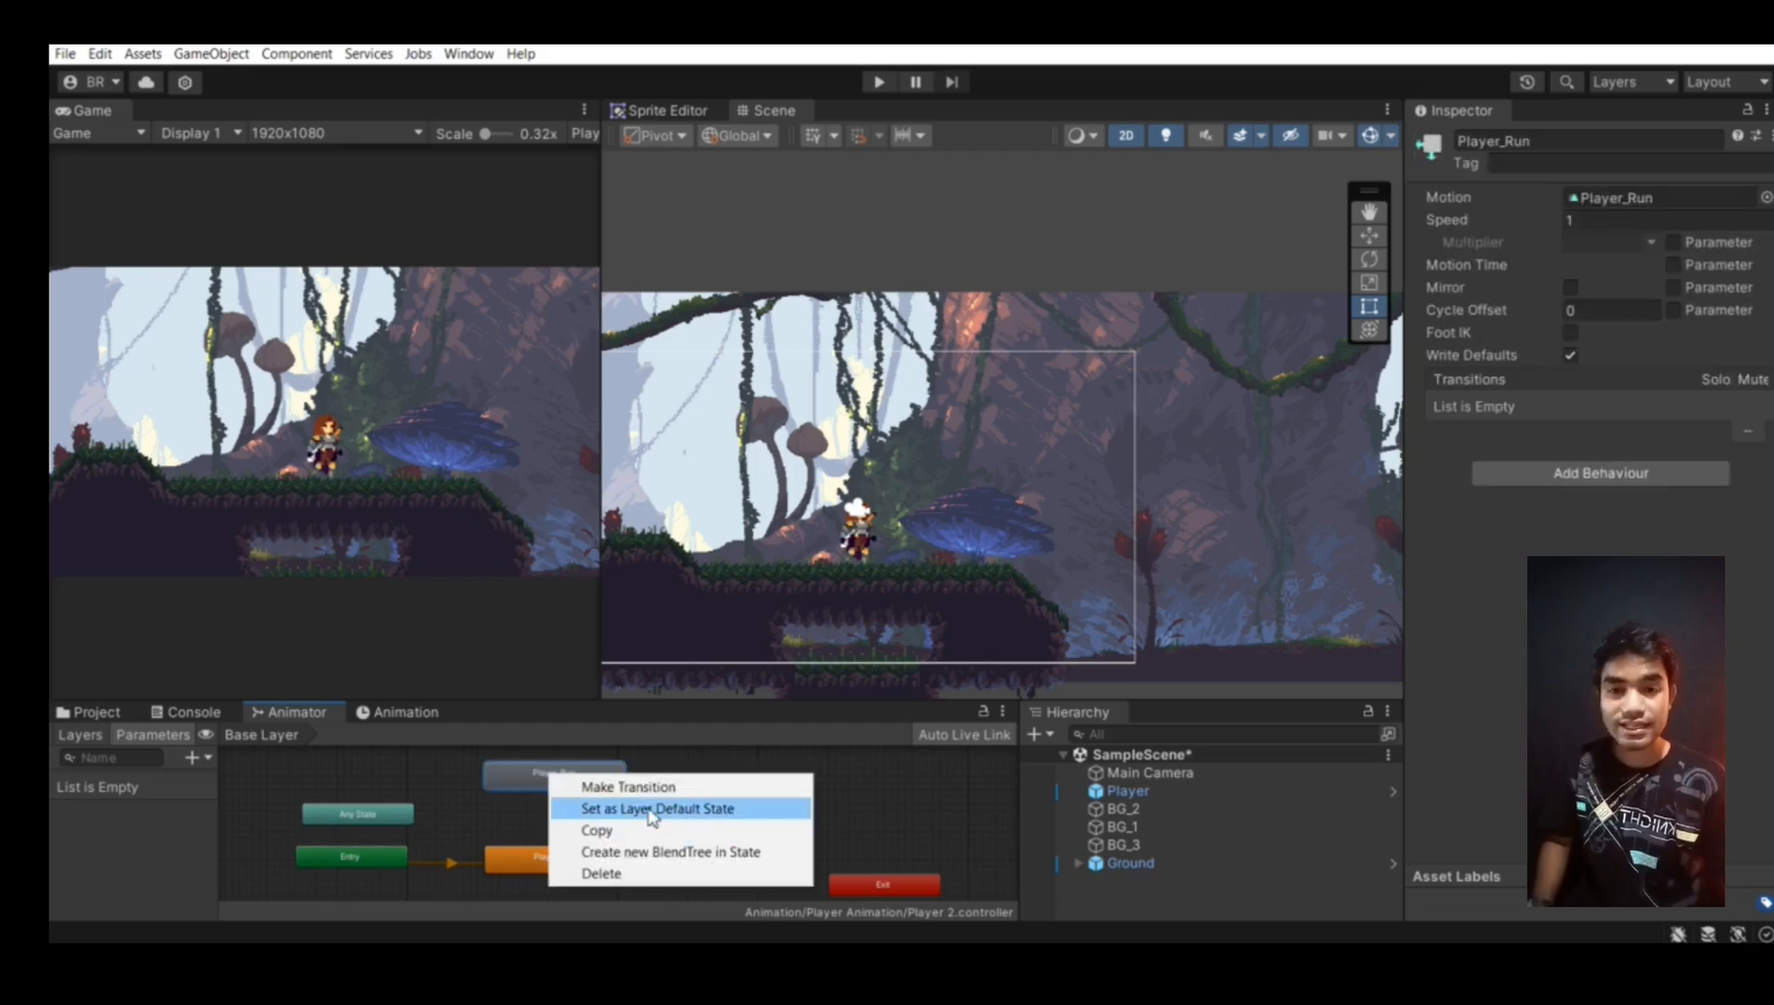
{"action": "left_click", "coordinate": [652, 815]}
{"action": "scroll", "coordinate": [607, 821], "scroll_direction": "down", "scroll_amount": 4}
{"action": "scroll", "coordinate": [596, 824], "scroll_direction": "up", "scroll_amount": 3}
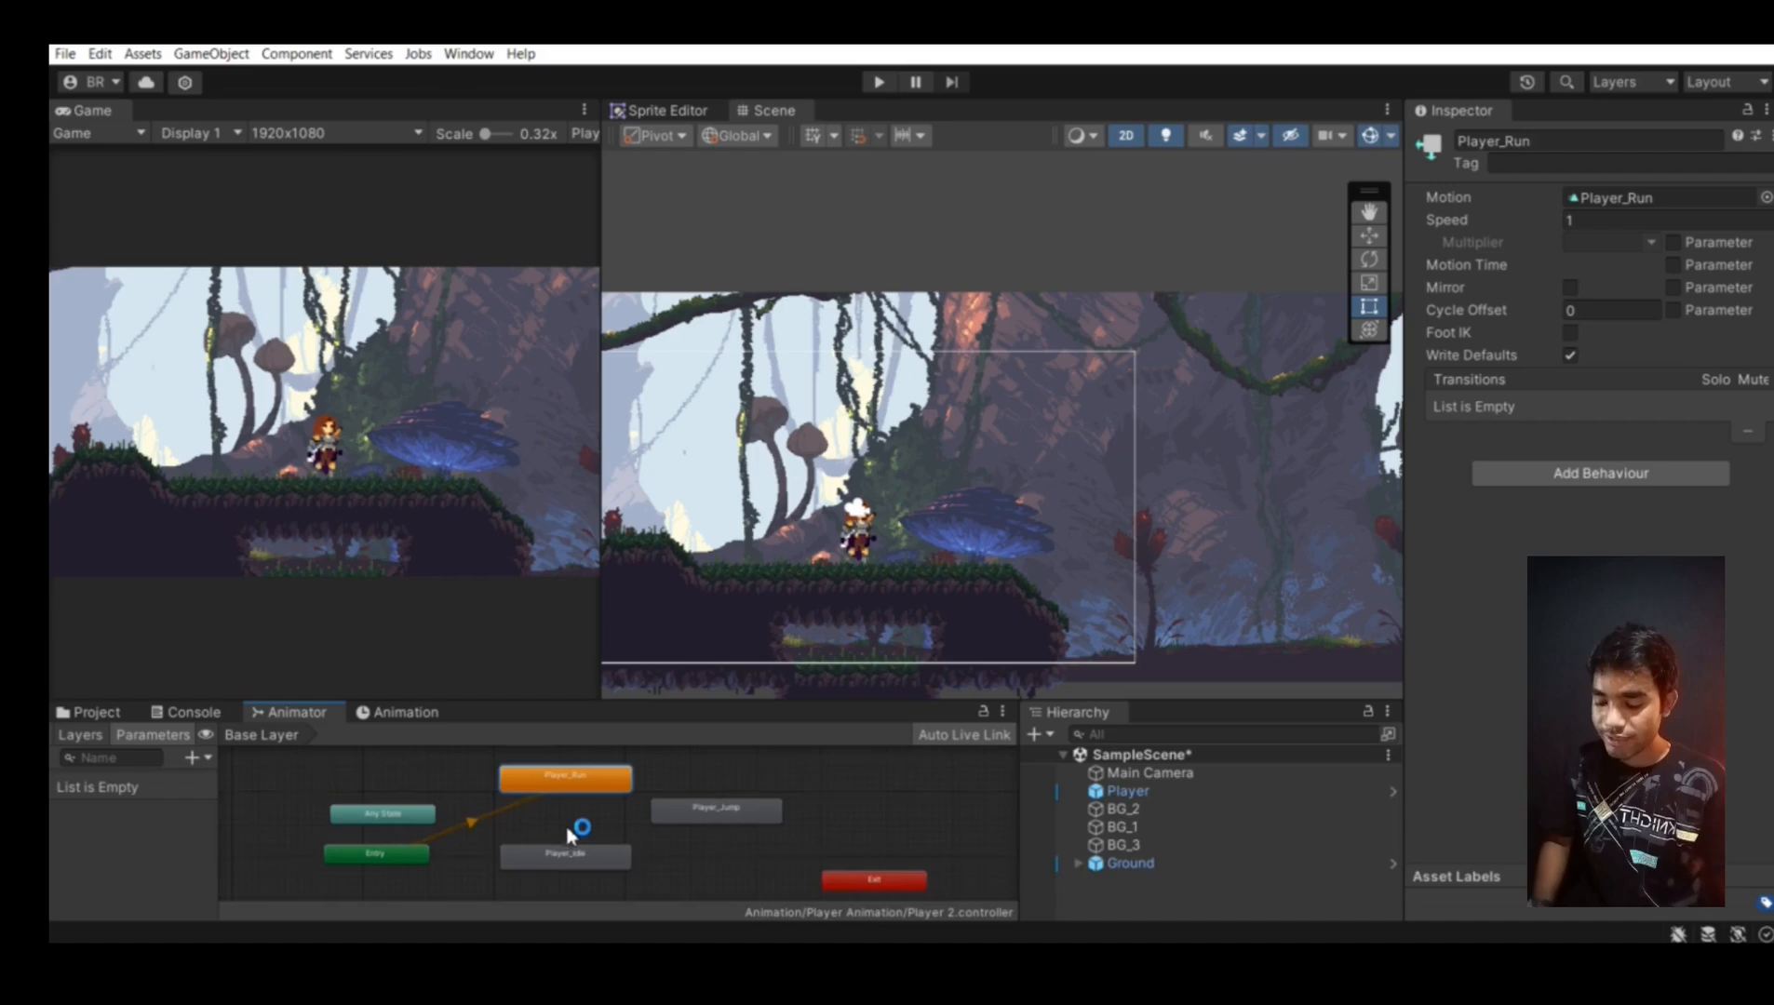
{"action": "middle_click_drag", "start_coordinate": [571, 836], "coordinate": [607, 813]}
{"action": "right_click", "coordinate": [609, 831]}
{"action": "left_click", "coordinate": [698, 866]}
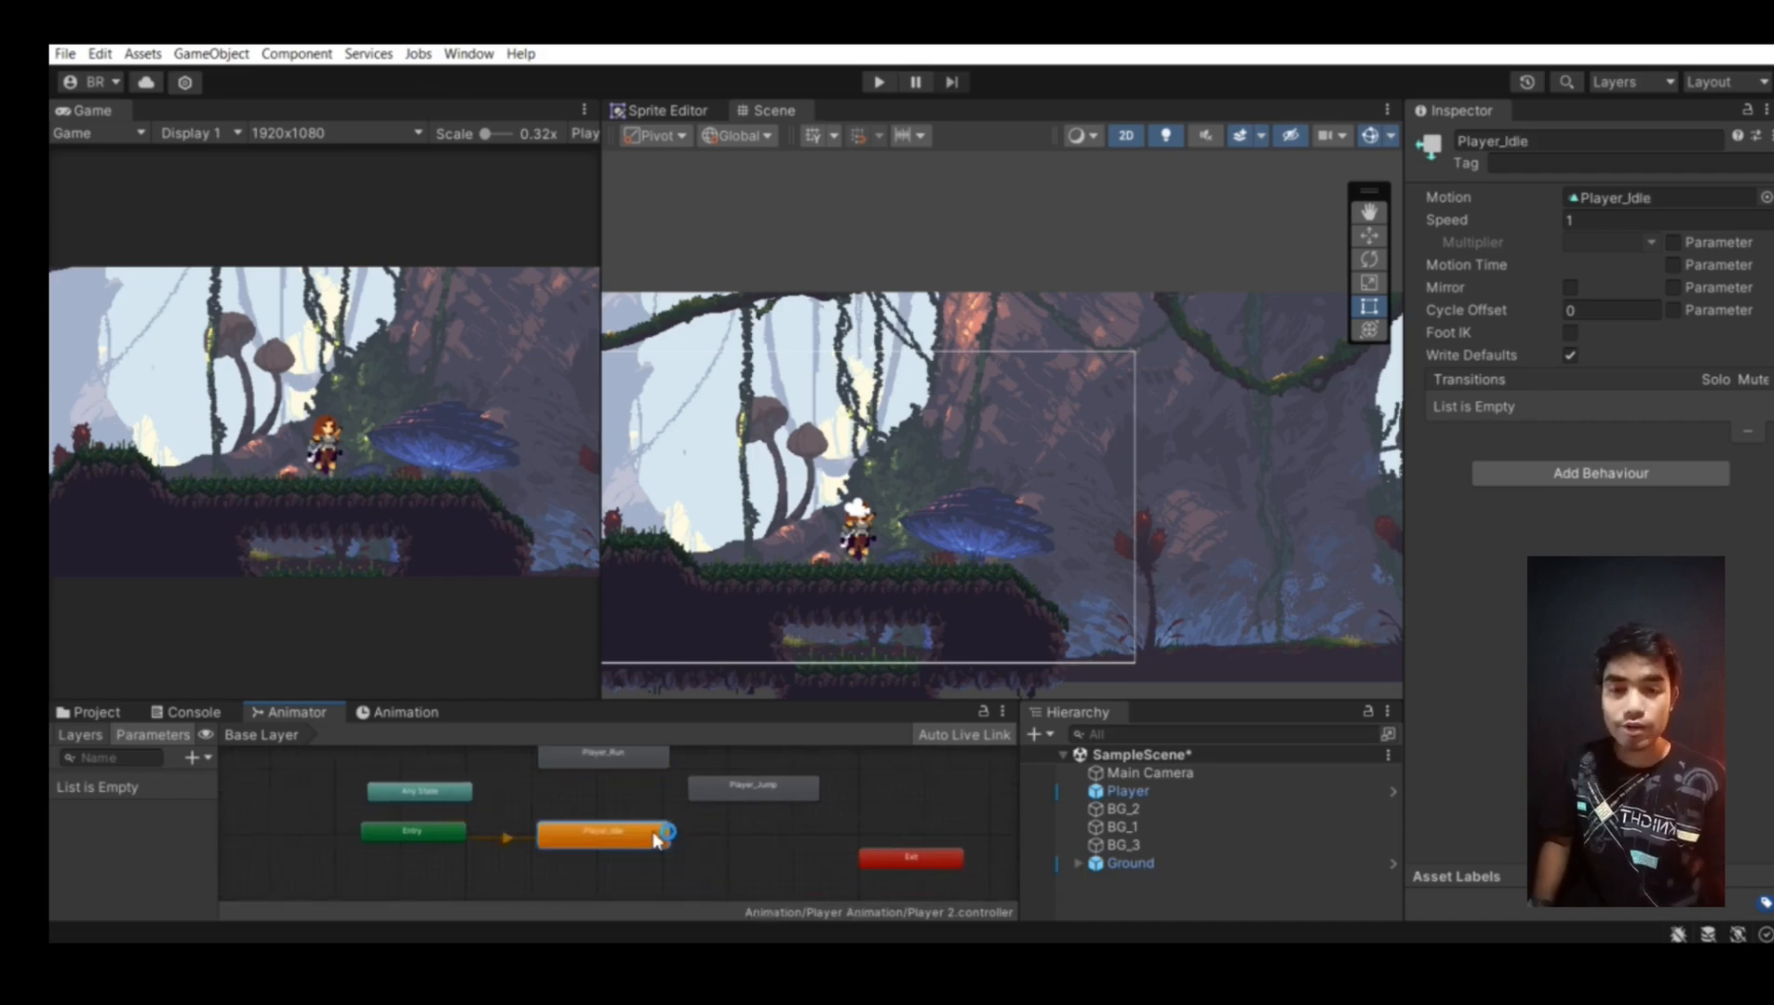
{"action": "middle_click_drag", "start_coordinate": [649, 850], "coordinate": [665, 880]}
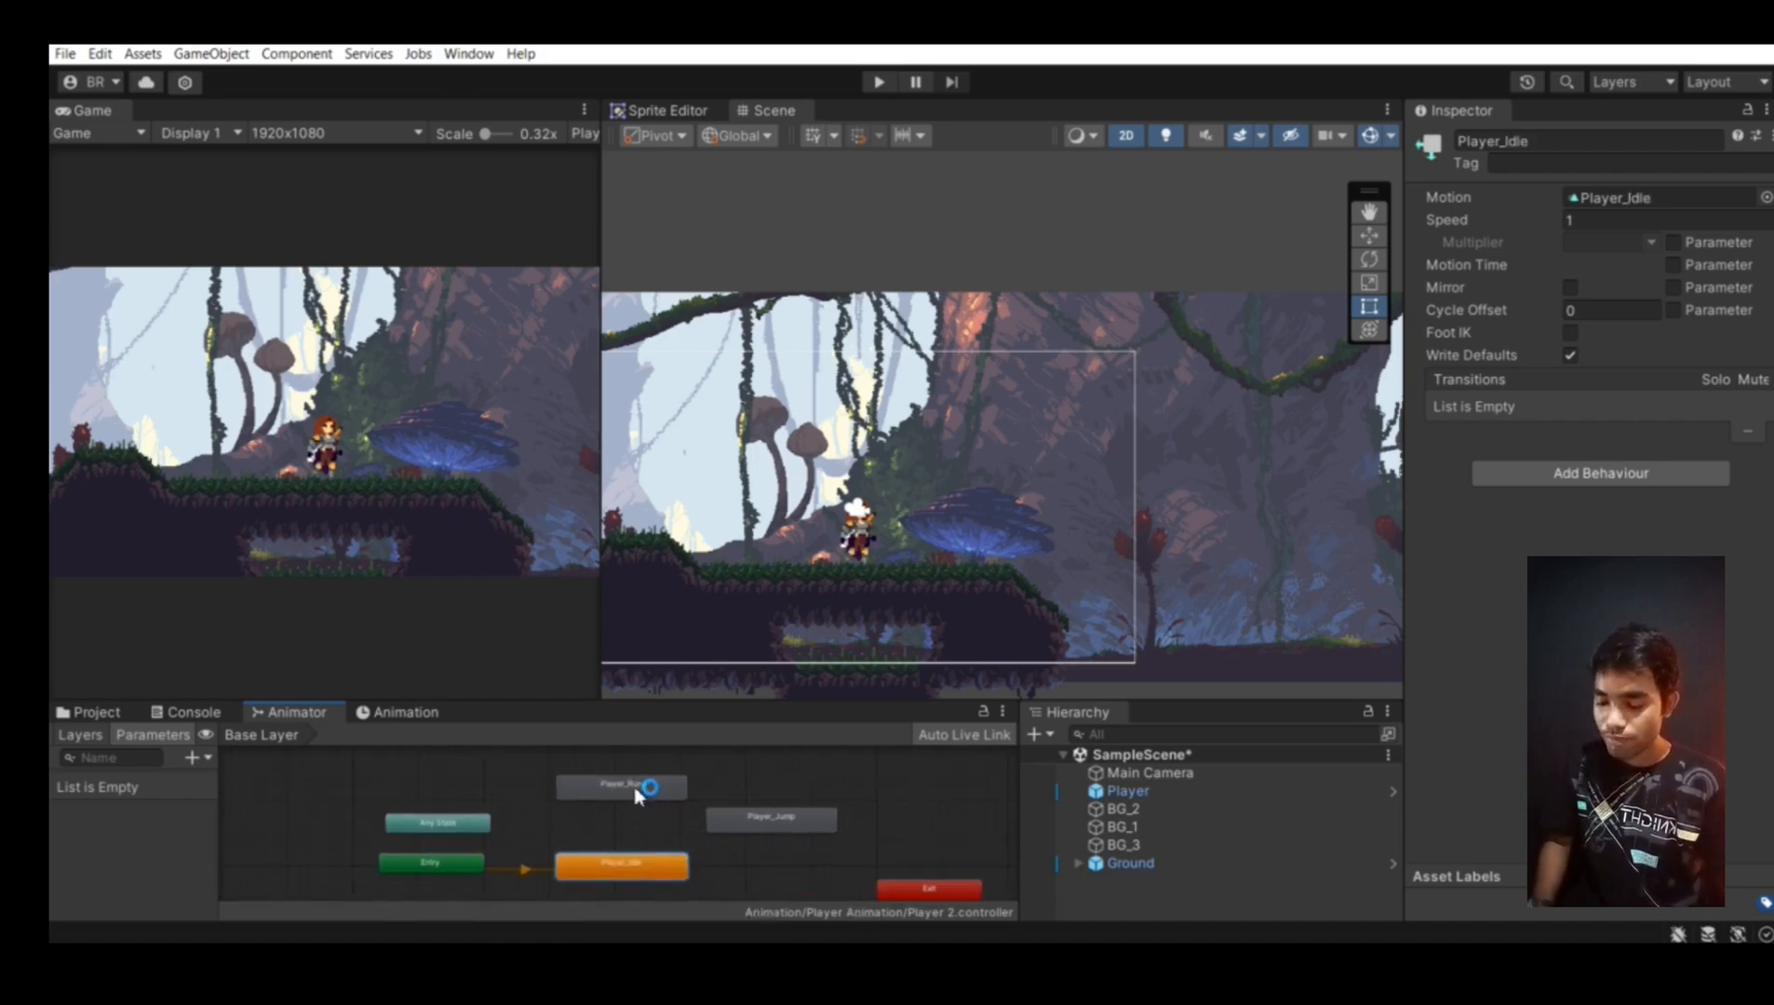
Make a transition from the Player_Idle state to Player_Run and adjust the spacing between the two states
{"action": "left_click_drag", "start_coordinate": [630, 881], "coordinate": [620, 855]}
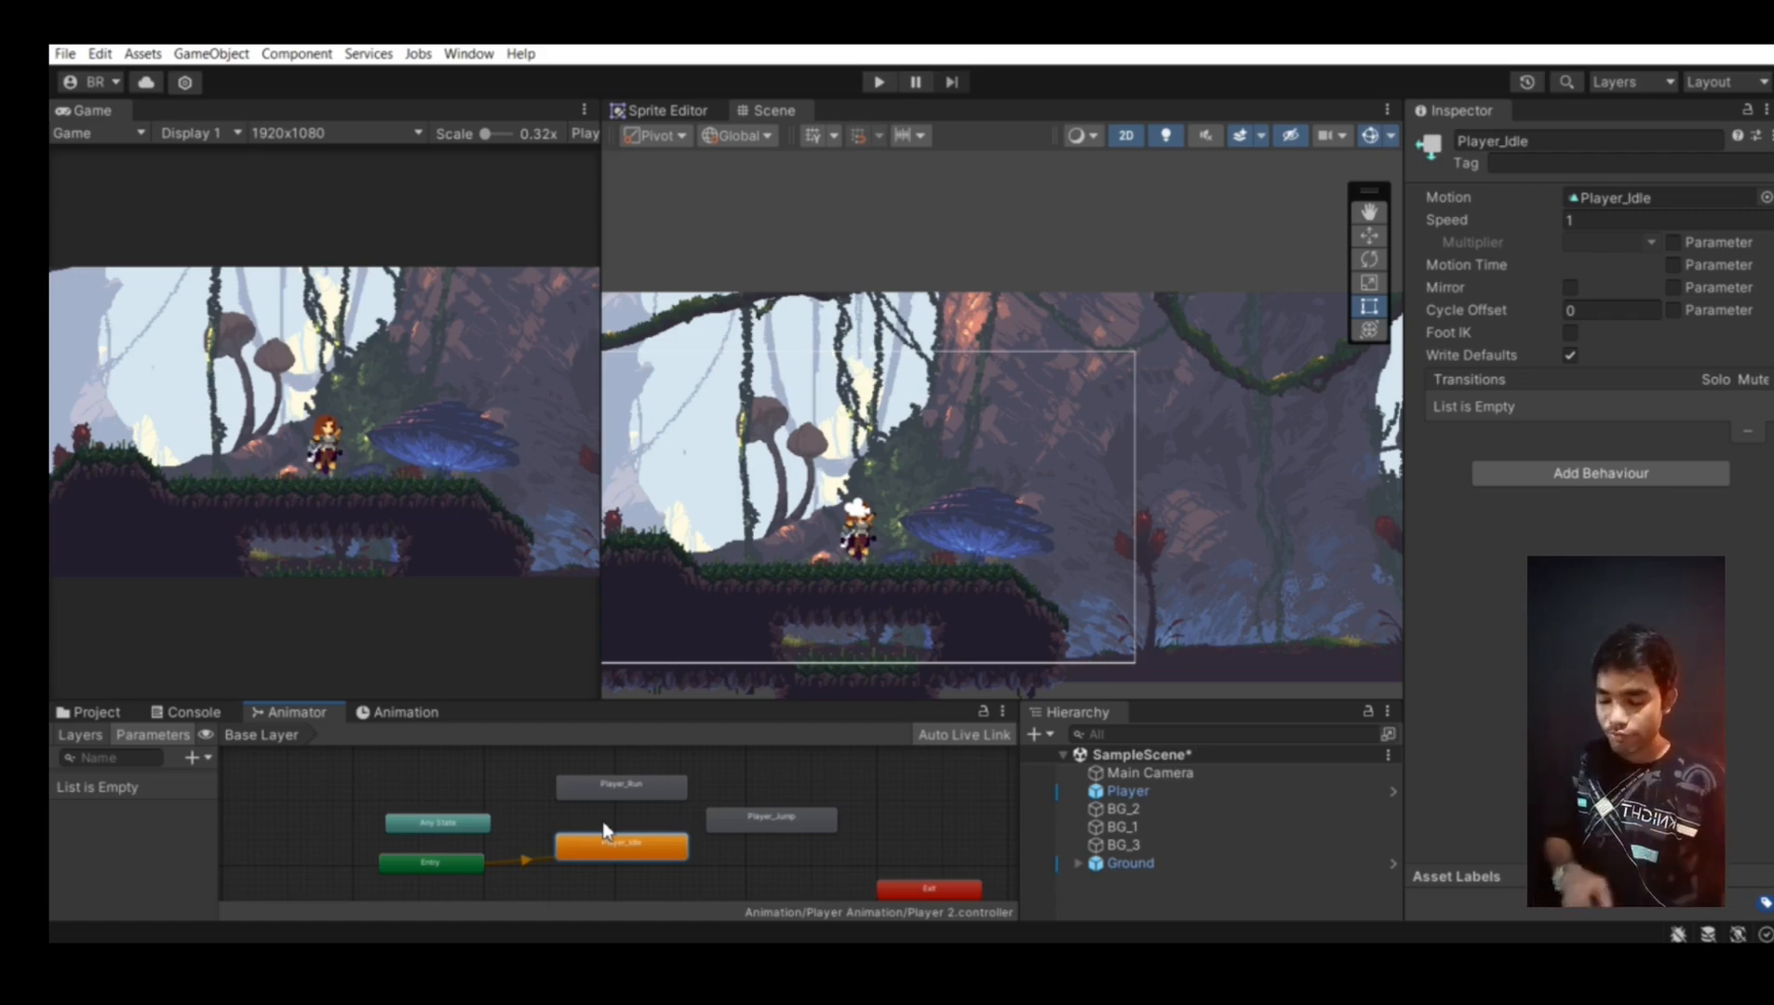
{"action": "scroll", "coordinate": [630, 803], "scroll_direction": "up", "scroll_amount": 2}
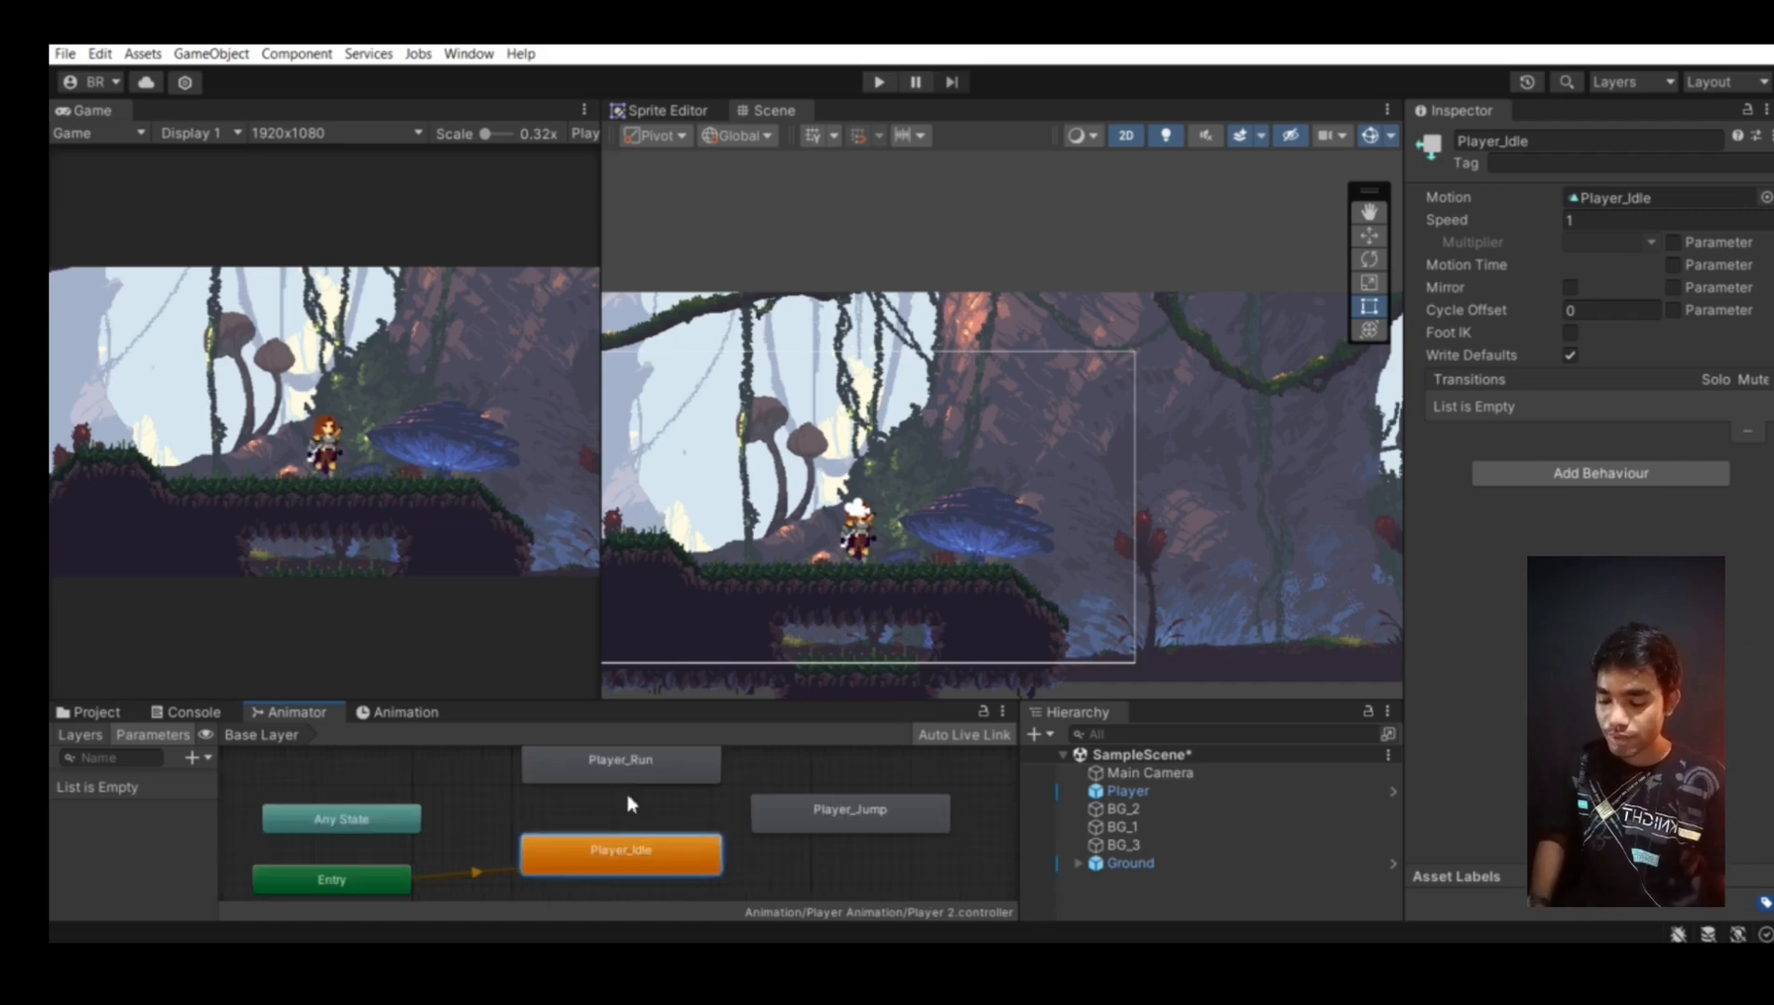
{"action": "scroll", "coordinate": [627, 801], "scroll_direction": "down", "scroll_amount": 2}
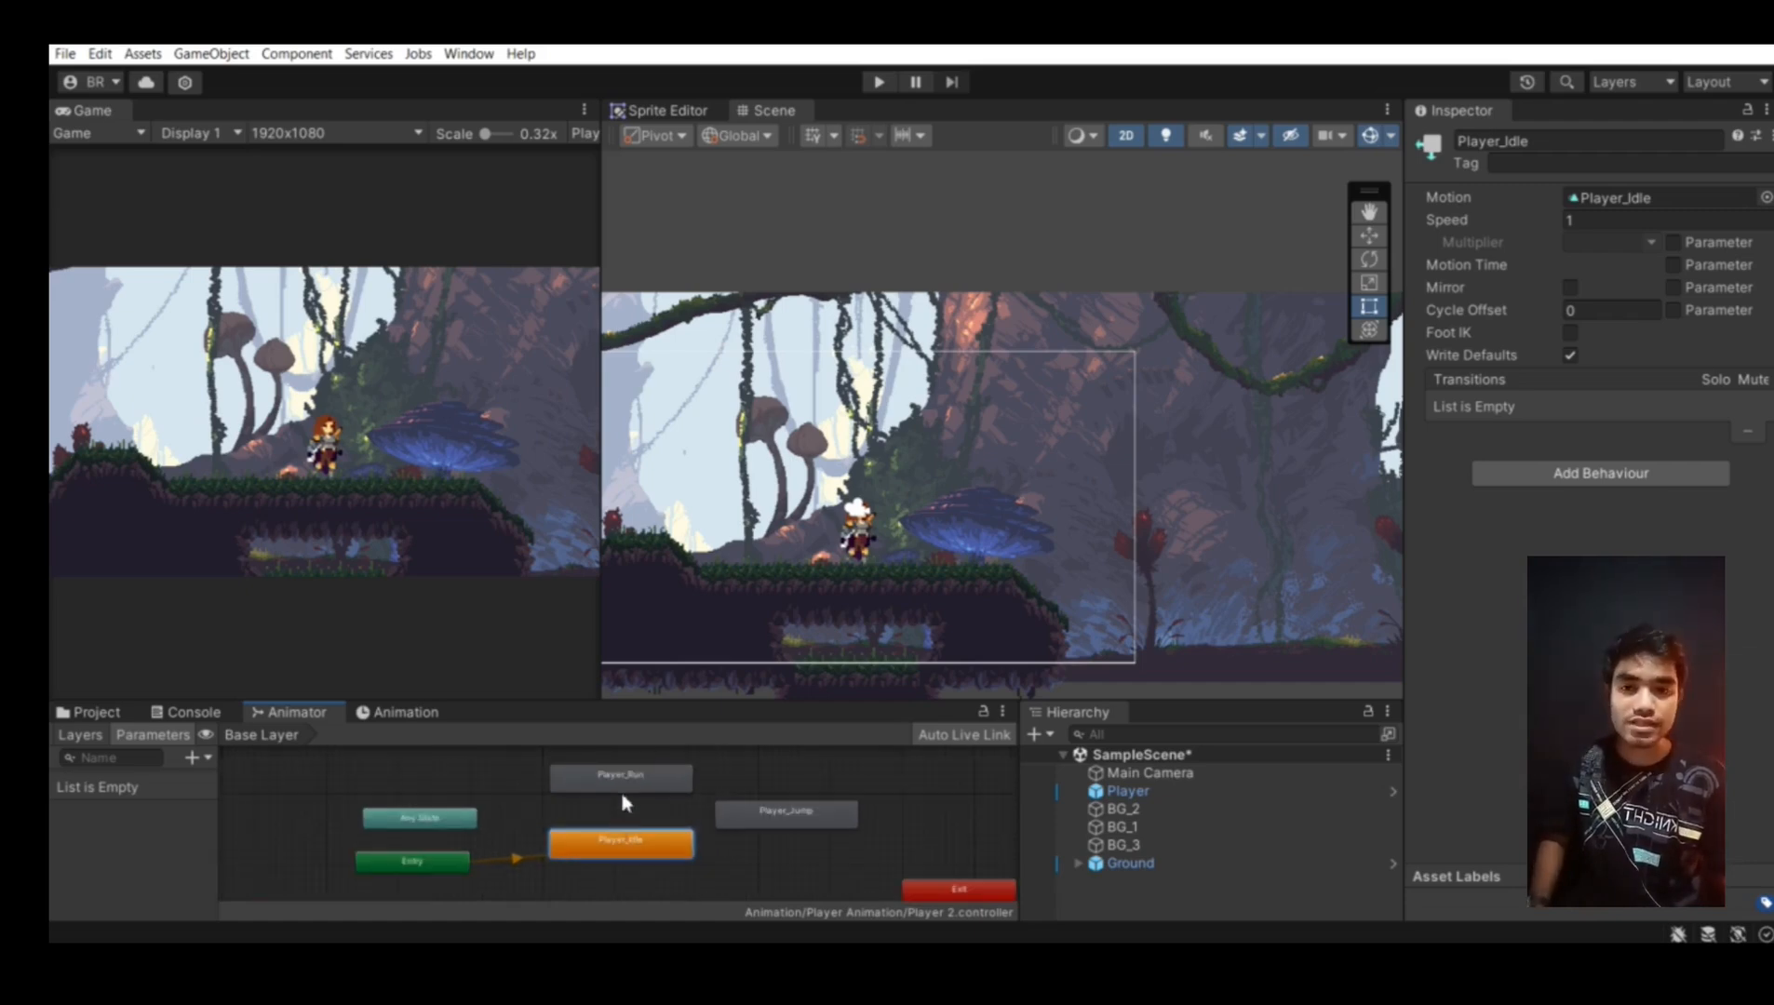
{"action": "right_click", "coordinate": [618, 853]}
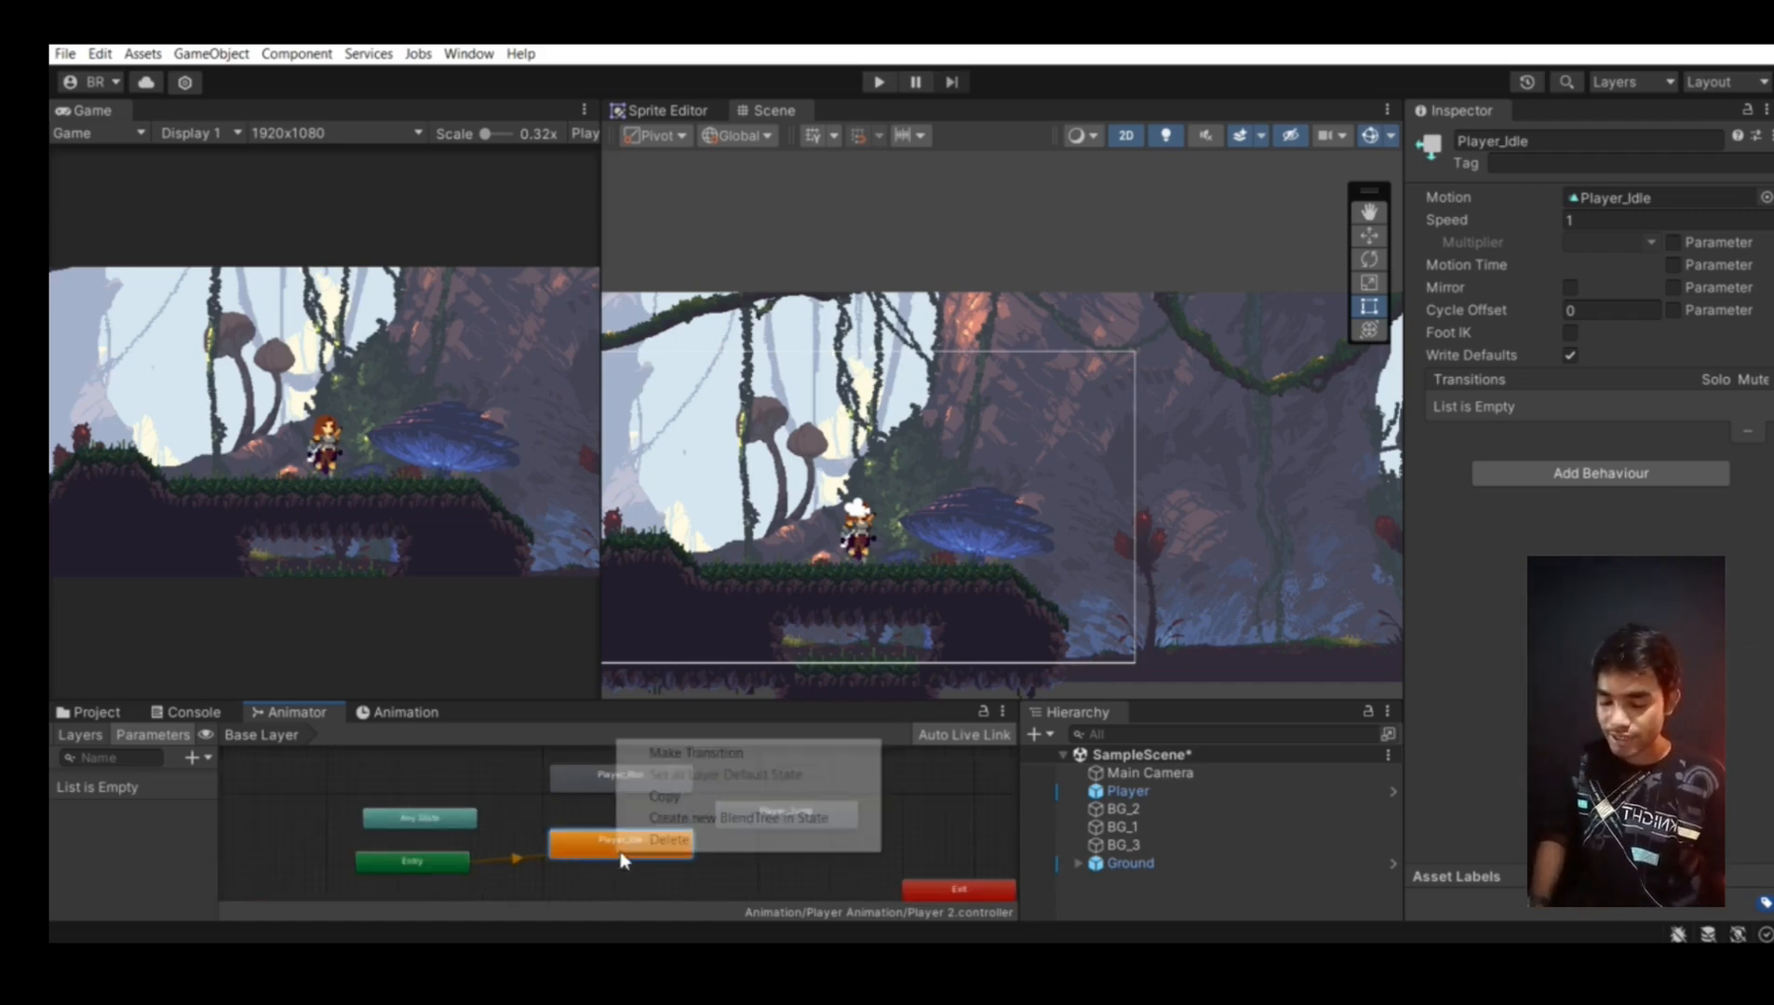
{"action": "left_click", "coordinate": [698, 754]}
{"action": "left_click", "coordinate": [665, 790]}
{"action": "scroll", "coordinate": [634, 787], "scroll_direction": "up", "scroll_amount": 2}
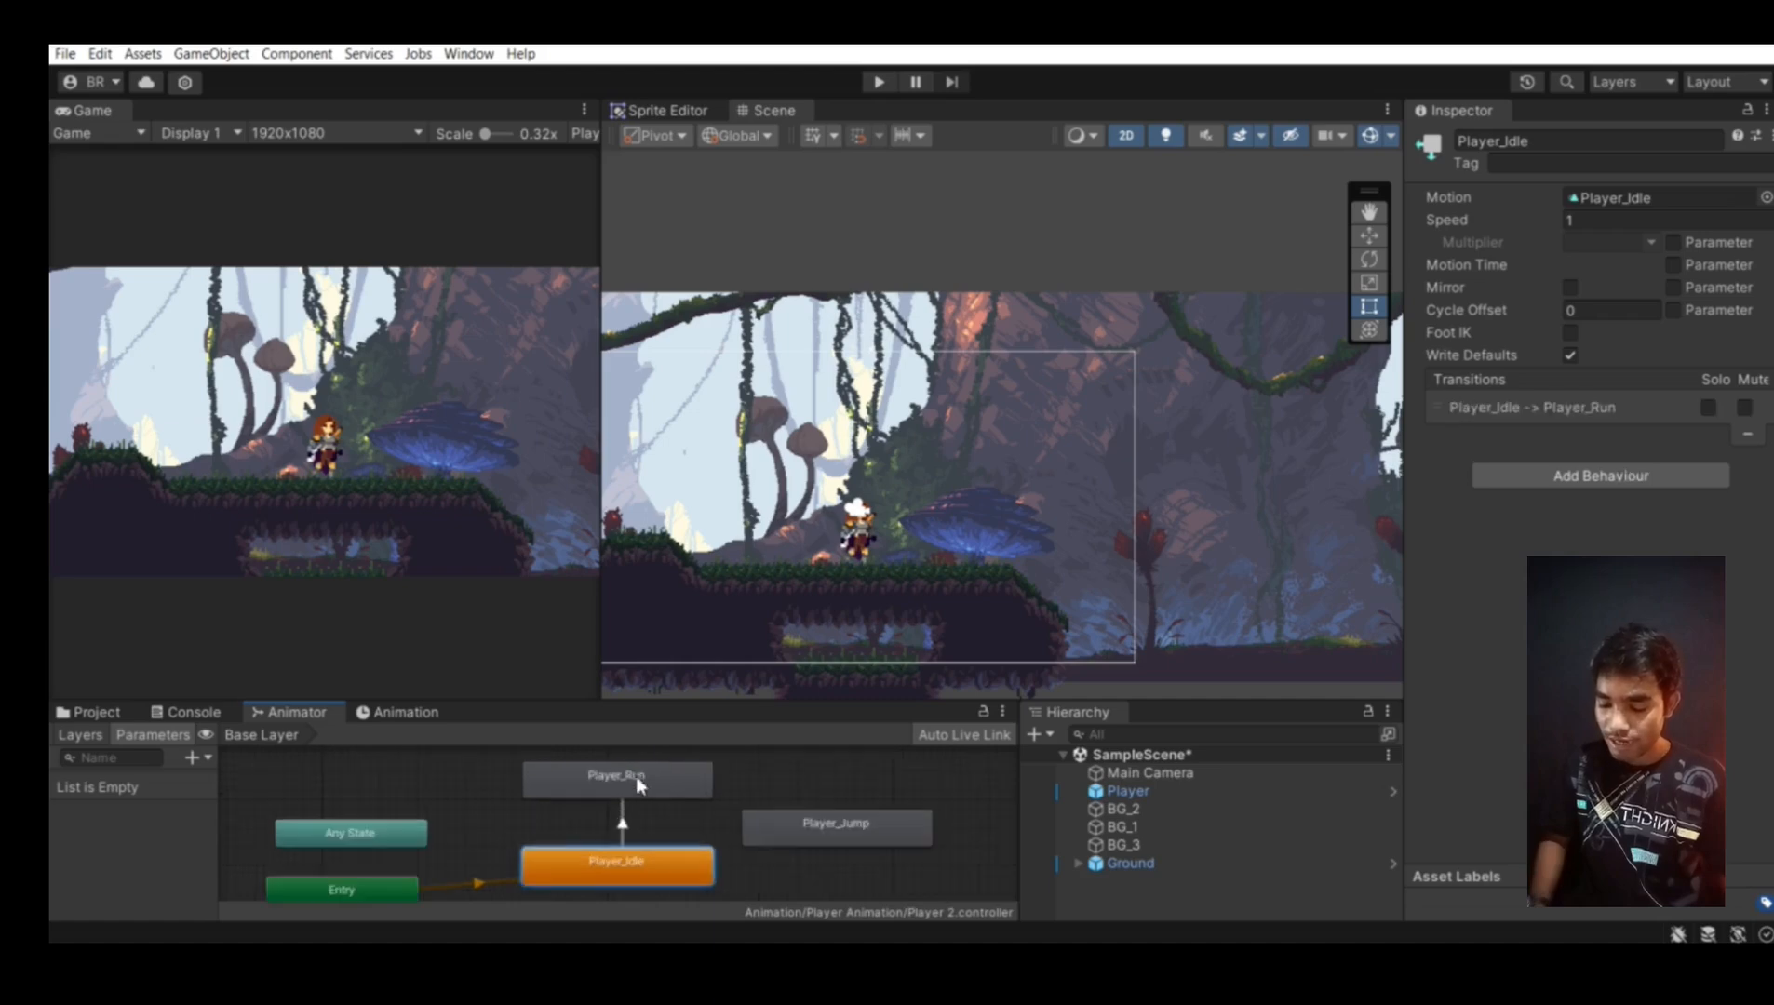
{"action": "left_click_drag", "start_coordinate": [632, 823], "coordinate": [632, 800]}
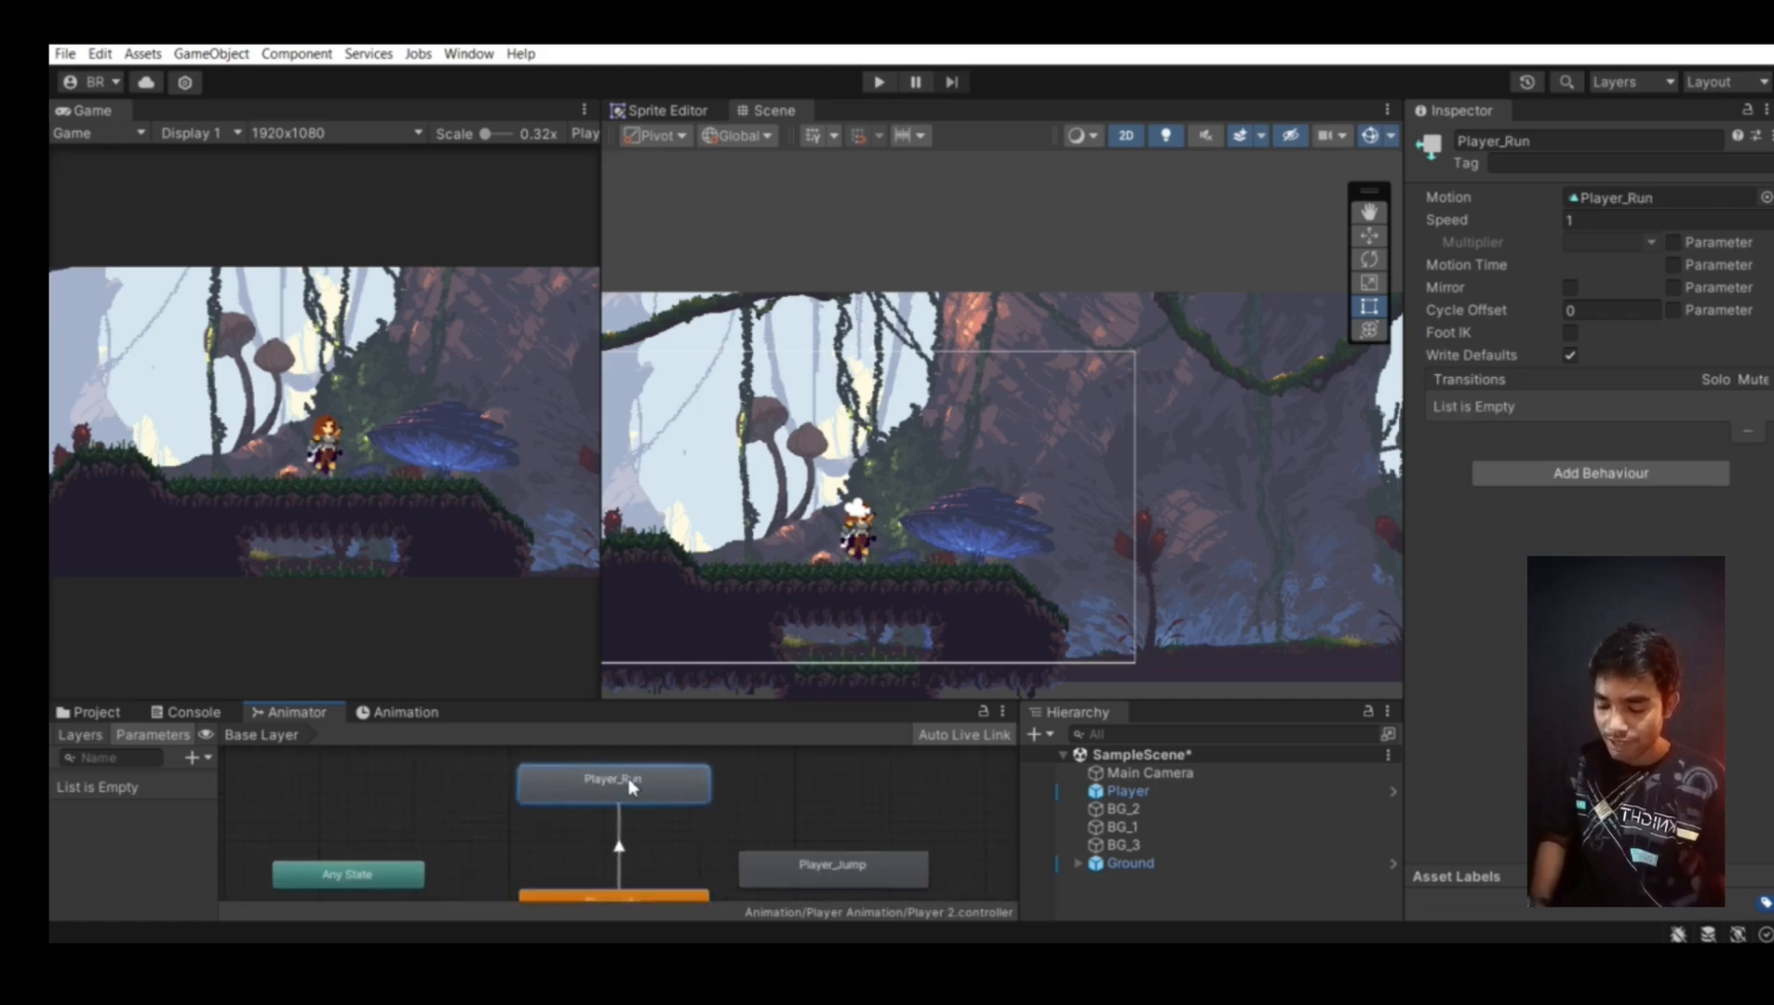
Disable Has Exit Time and set the Transition Duration to 0 for the Player_Idle to Player_Run transition
{"action": "left_click", "coordinate": [619, 853]}
{"action": "scroll", "coordinate": [619, 838], "scroll_direction": "down", "scroll_amount": 2}
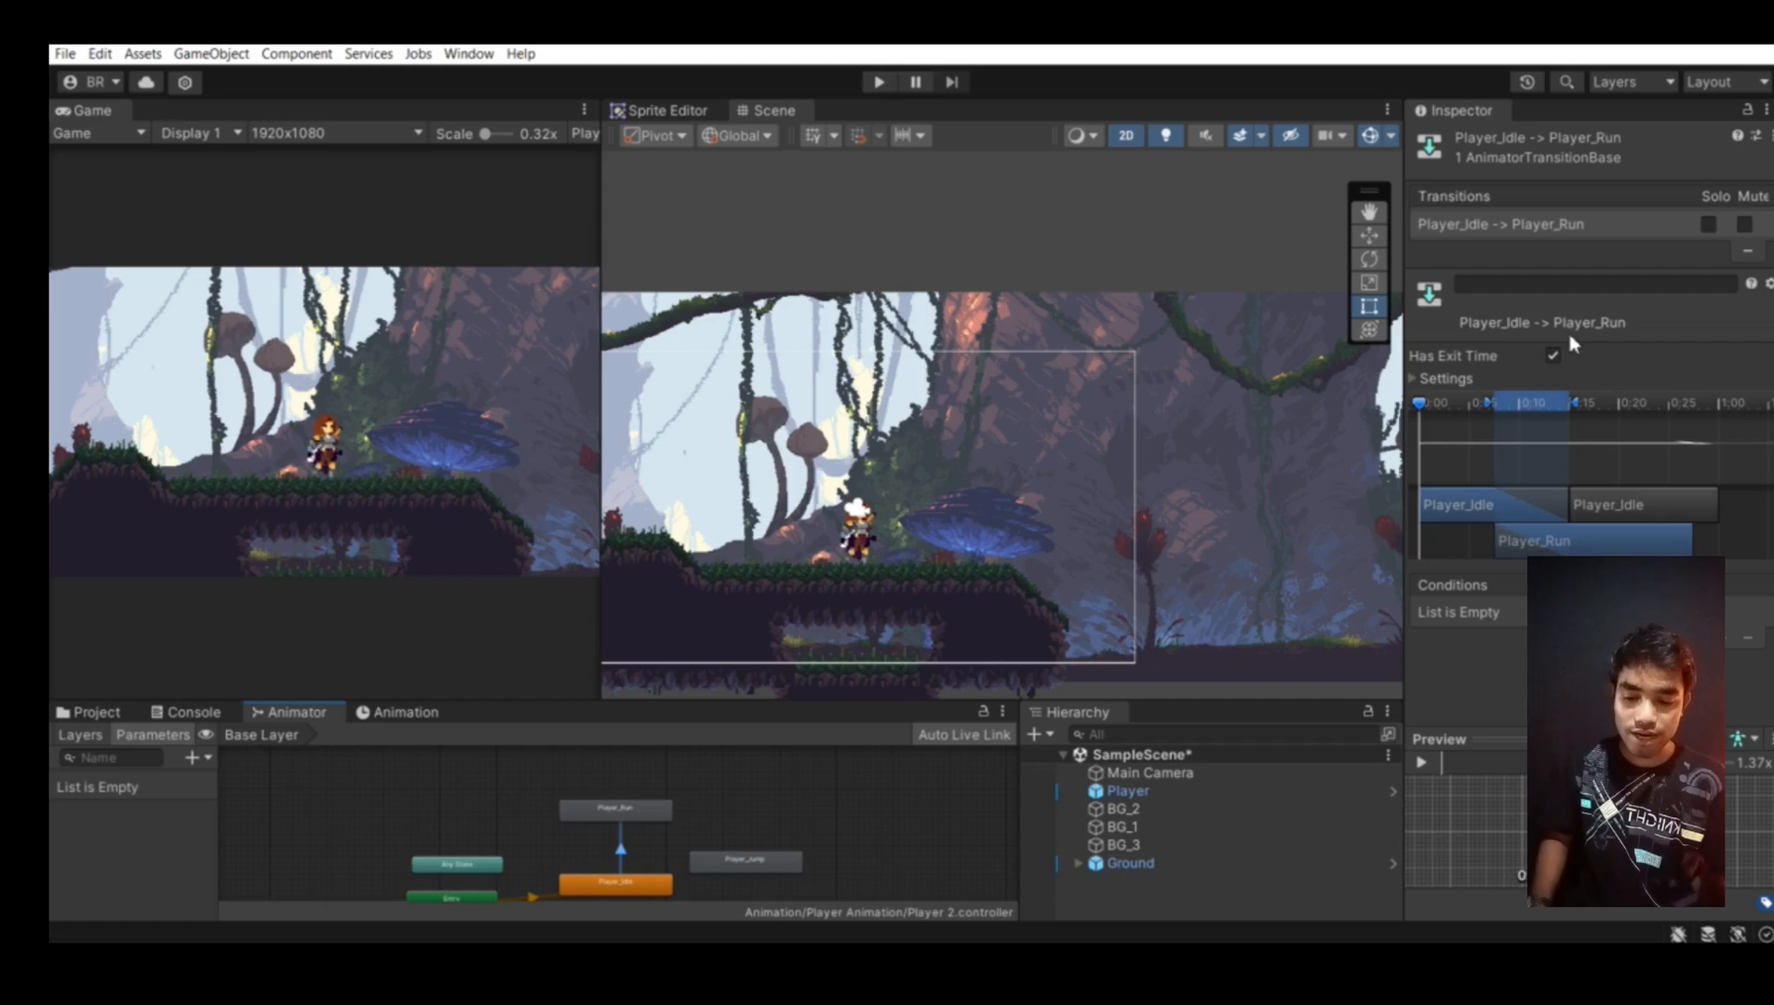
{"action": "left_click", "coordinate": [1448, 376]}
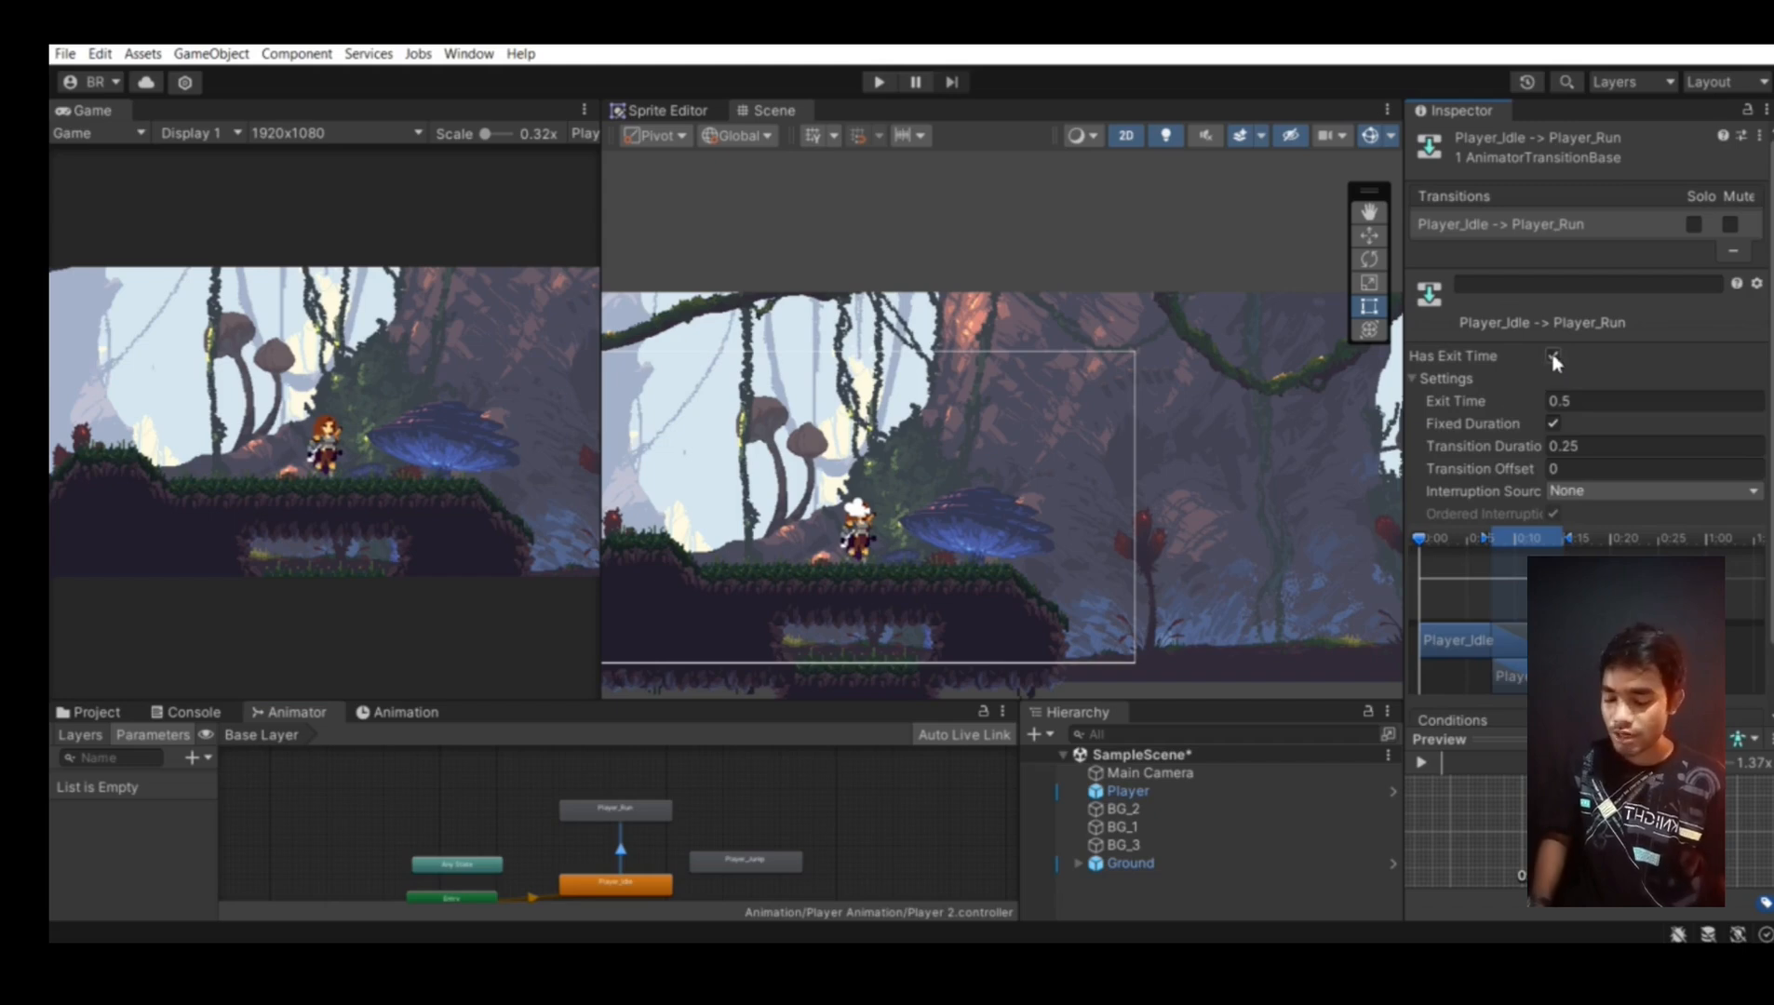
{"action": "scroll", "coordinate": [629, 864], "scroll_direction": "up", "scroll_amount": 1}
{"action": "middle_click_drag", "start_coordinate": [628, 860], "coordinate": [642, 830]}
{"action": "scroll", "coordinate": [639, 849], "scroll_direction": "down", "scroll_amount": 1}
{"action": "scroll", "coordinate": [644, 844], "scroll_direction": "up", "scroll_amount": 2}
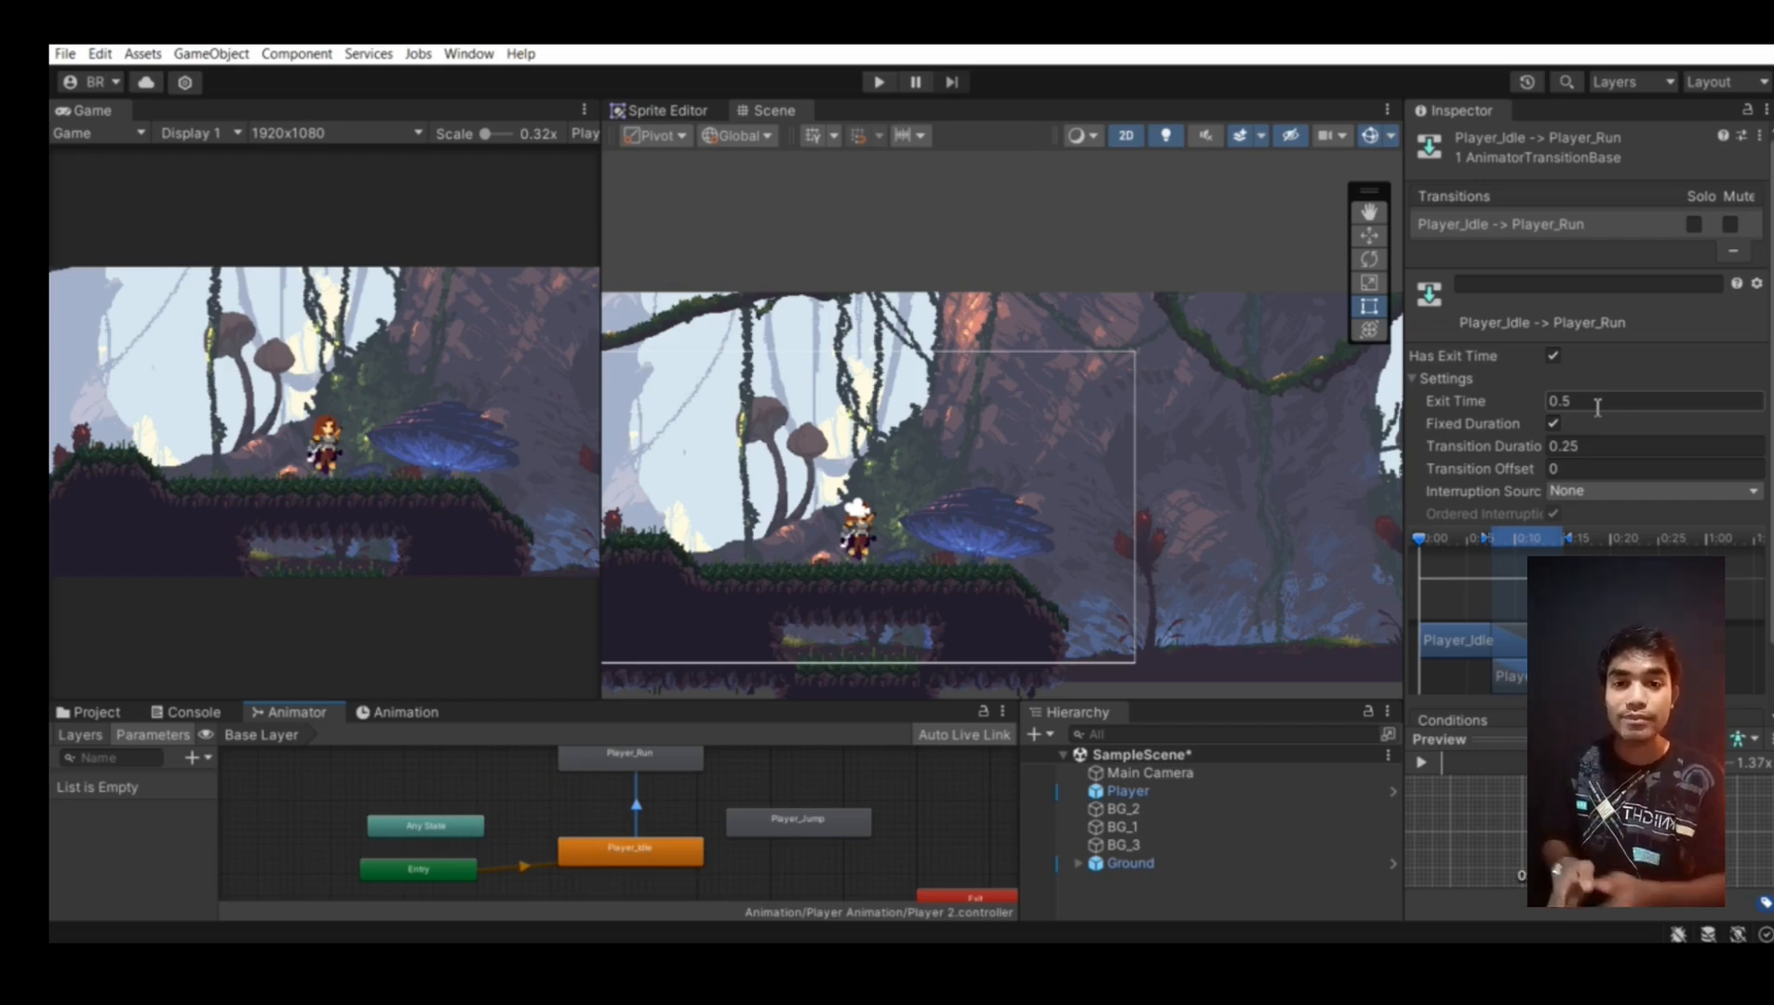
{"action": "left_click", "coordinate": [1553, 357]}
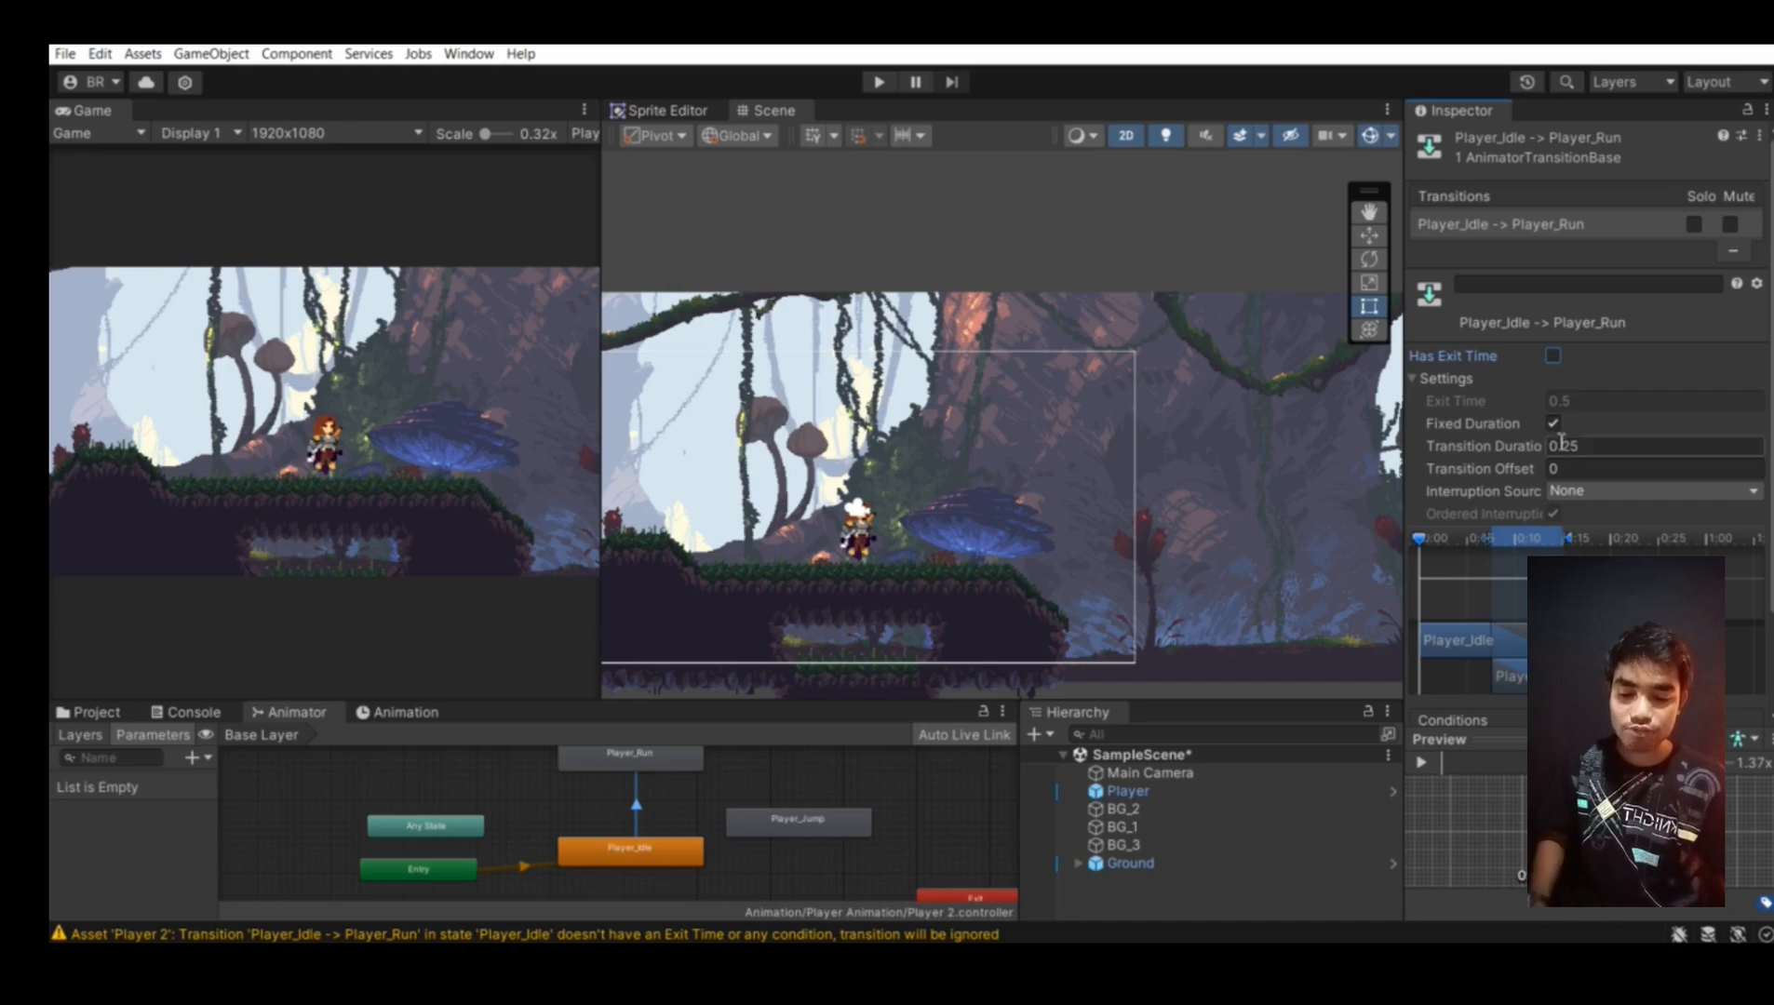
{"action": "left_click_drag", "start_coordinate": [1581, 447], "coordinate": [1541, 454]}
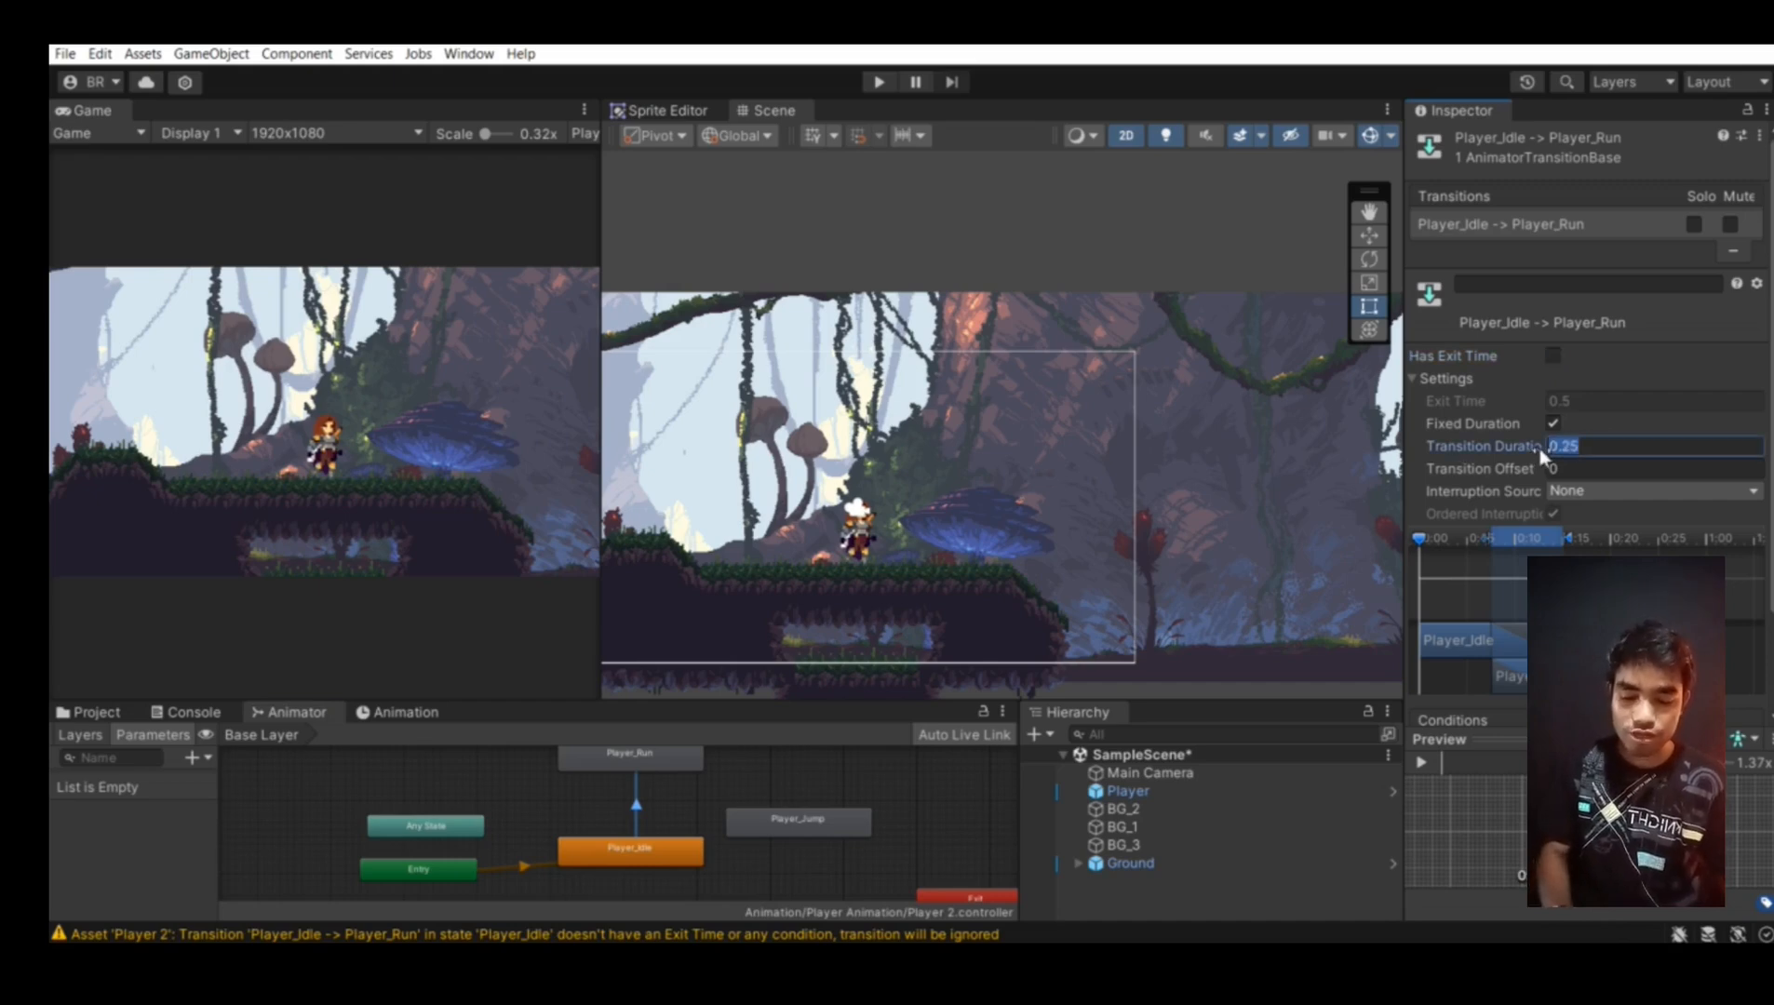
{"action": "type", "text": "0"}
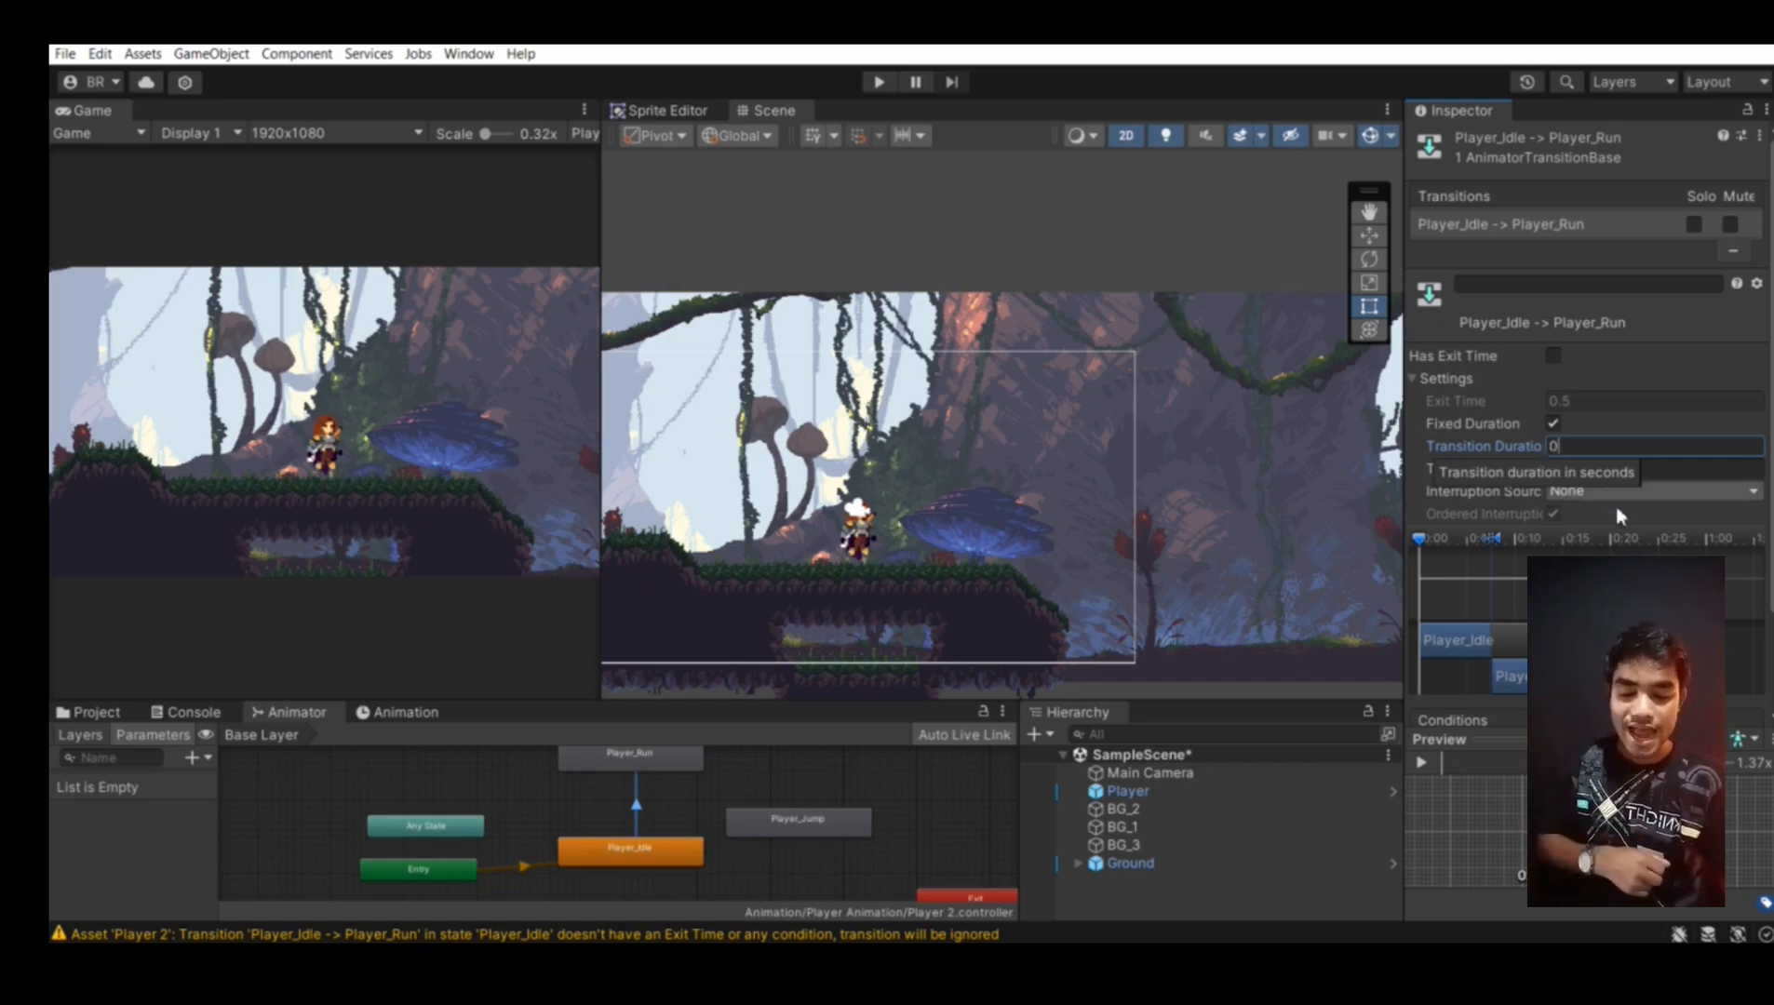
Add a Float parameter named Run to the Player's Animator controller
{"action": "scroll", "coordinate": [1616, 506], "scroll_direction": "down", "scroll_amount": 2}
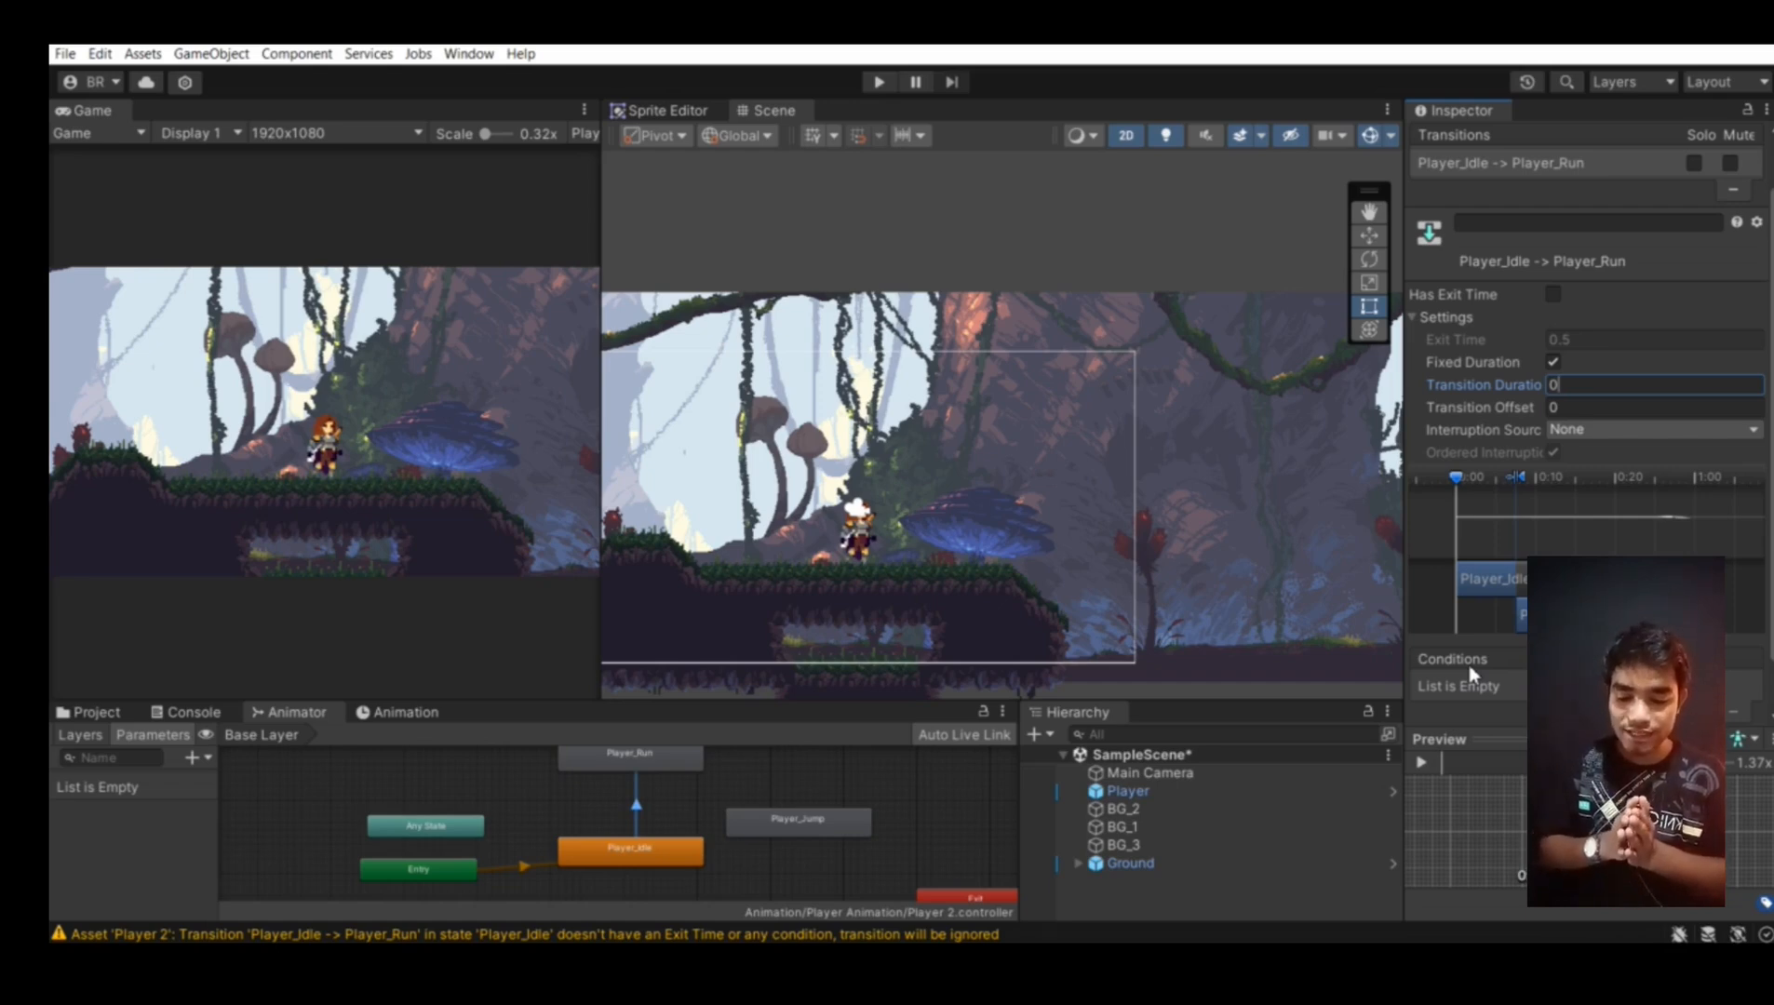
{"action": "scroll", "coordinate": [503, 789], "scroll_direction": "down", "scroll_amount": 5}
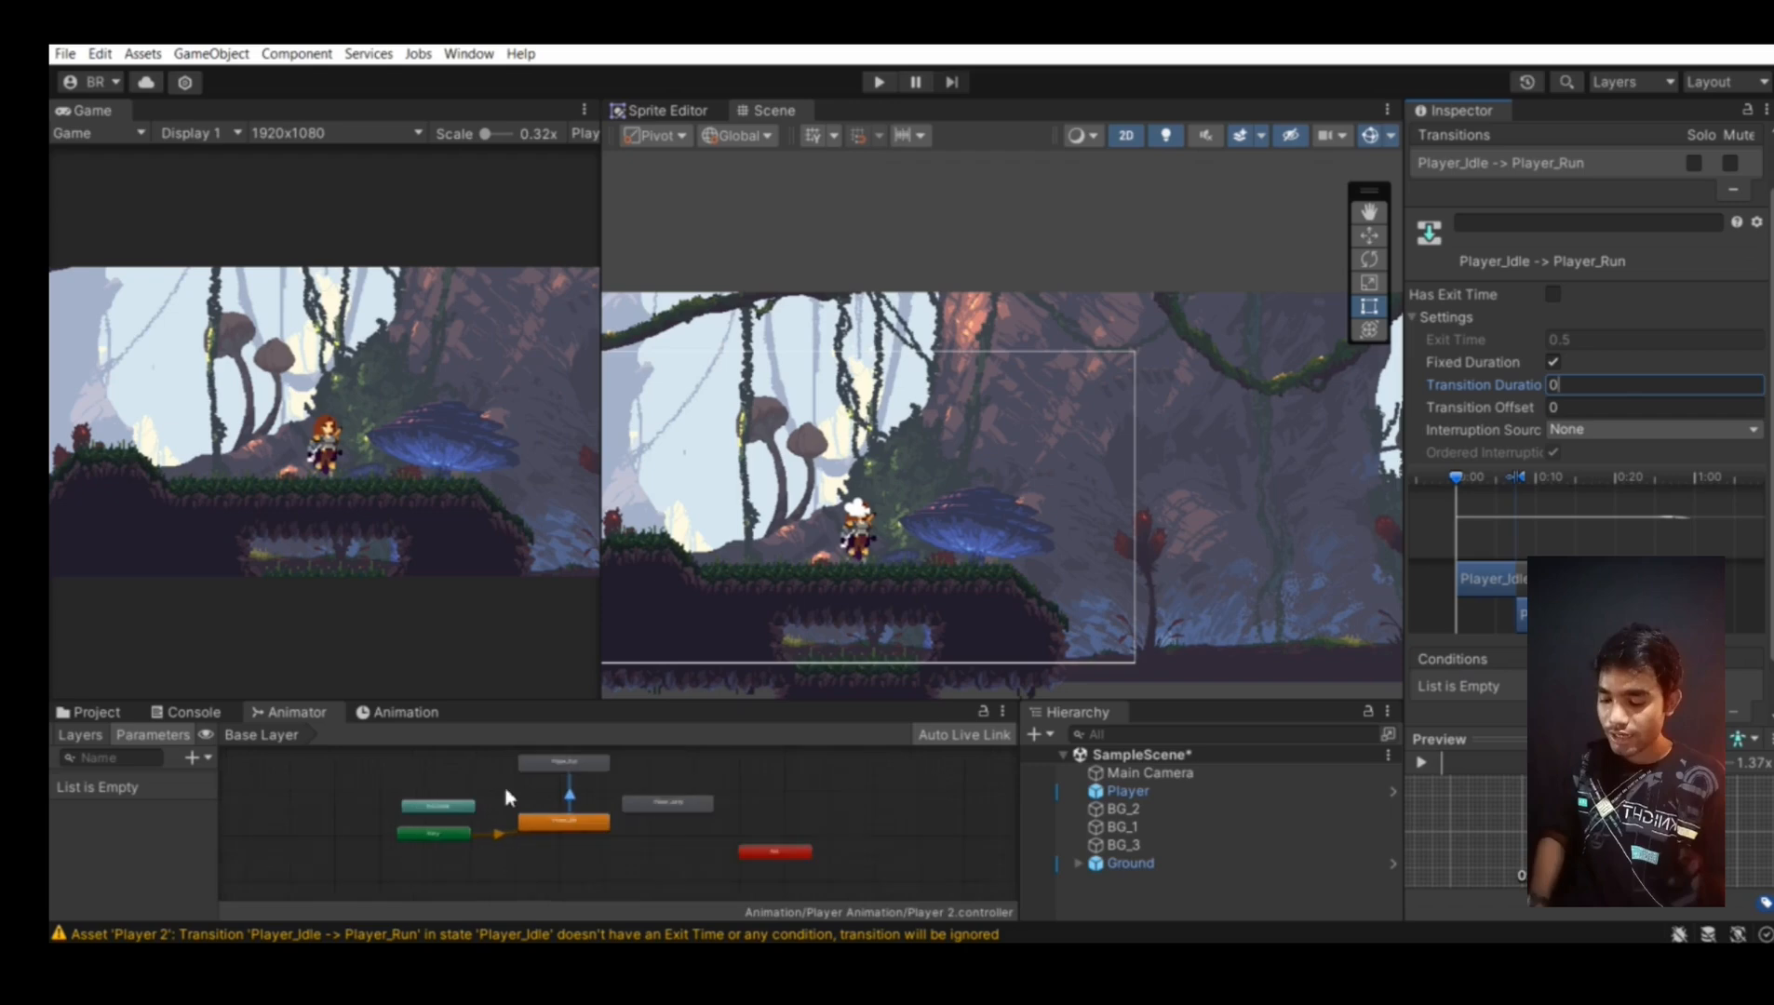
{"action": "scroll", "coordinate": [507, 790], "scroll_direction": "up", "scroll_amount": 5}
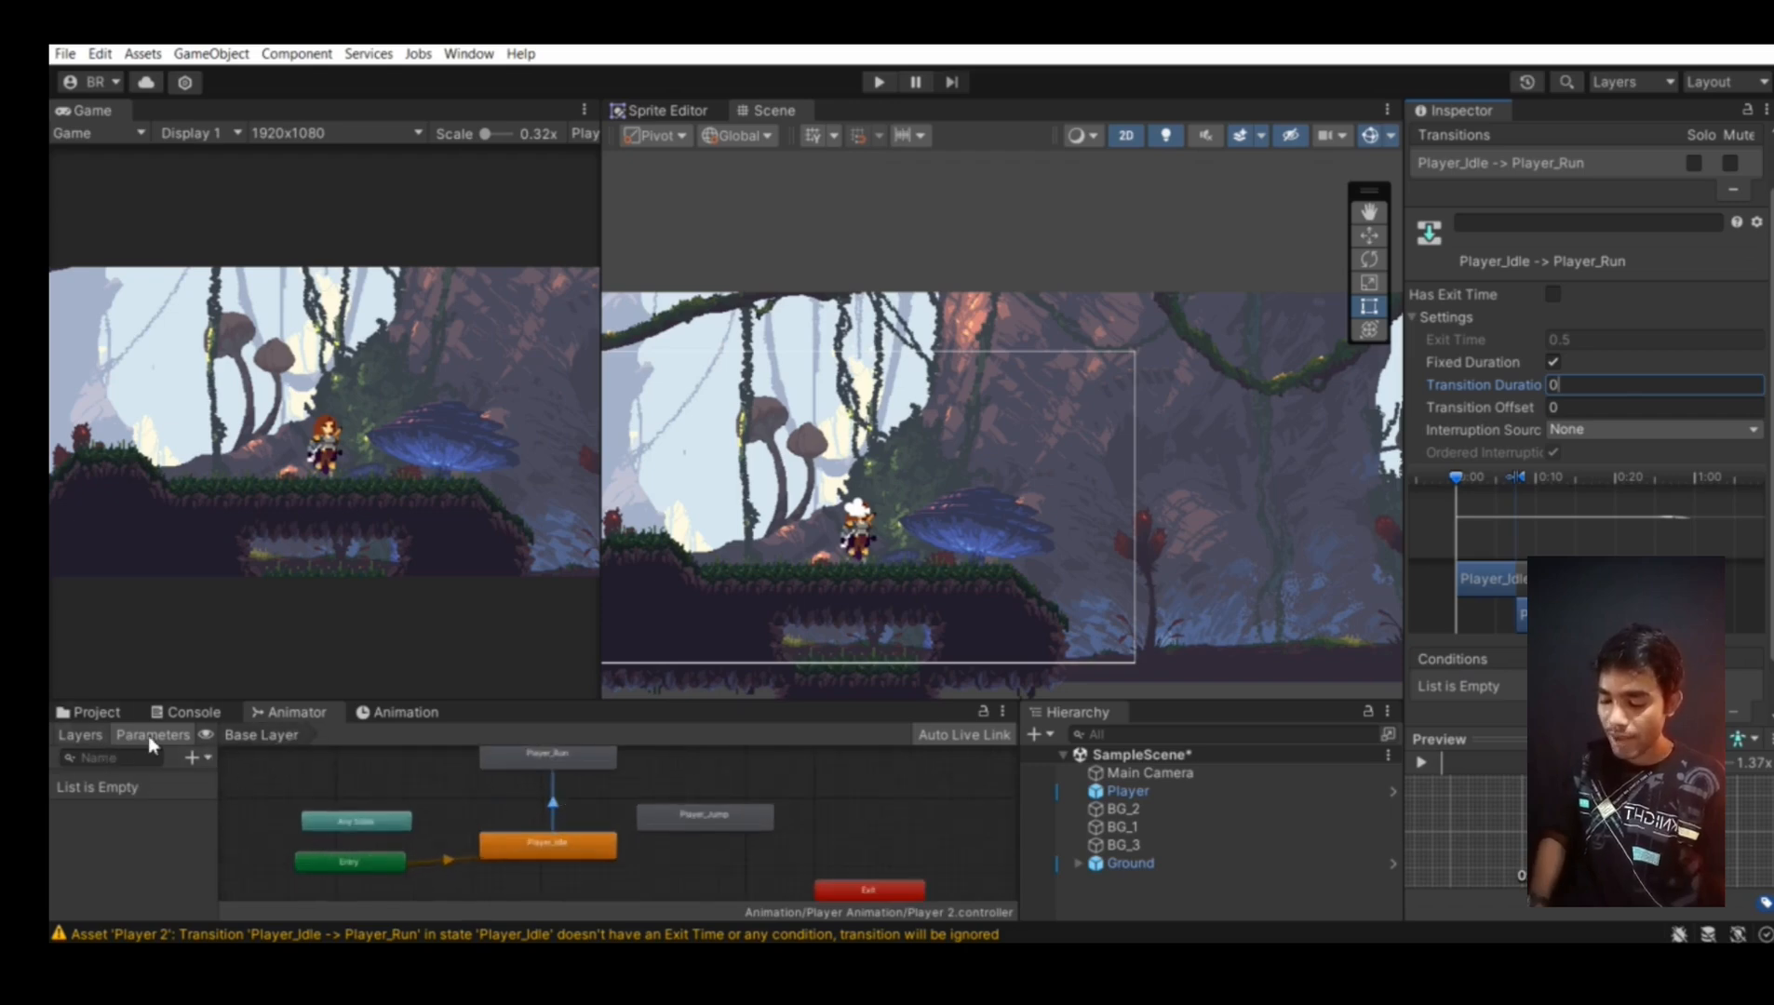
{"action": "left_click", "coordinate": [195, 759]}
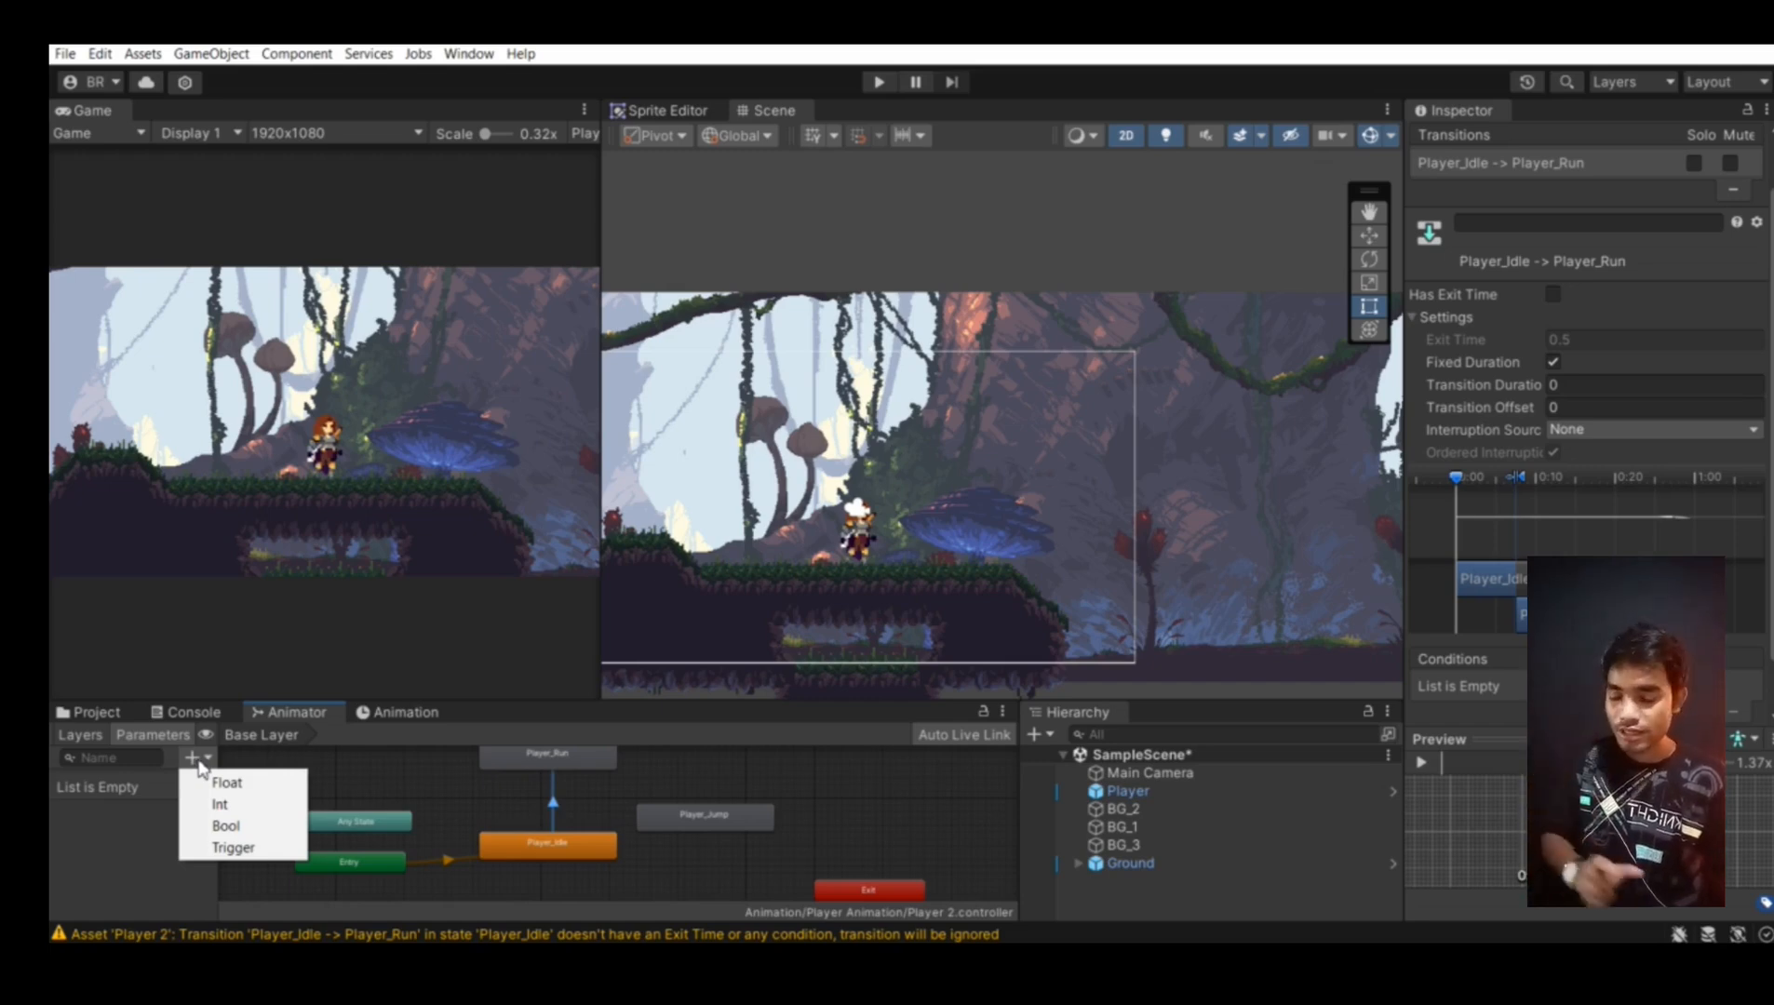
{"action": "left_click", "coordinate": [246, 785]}
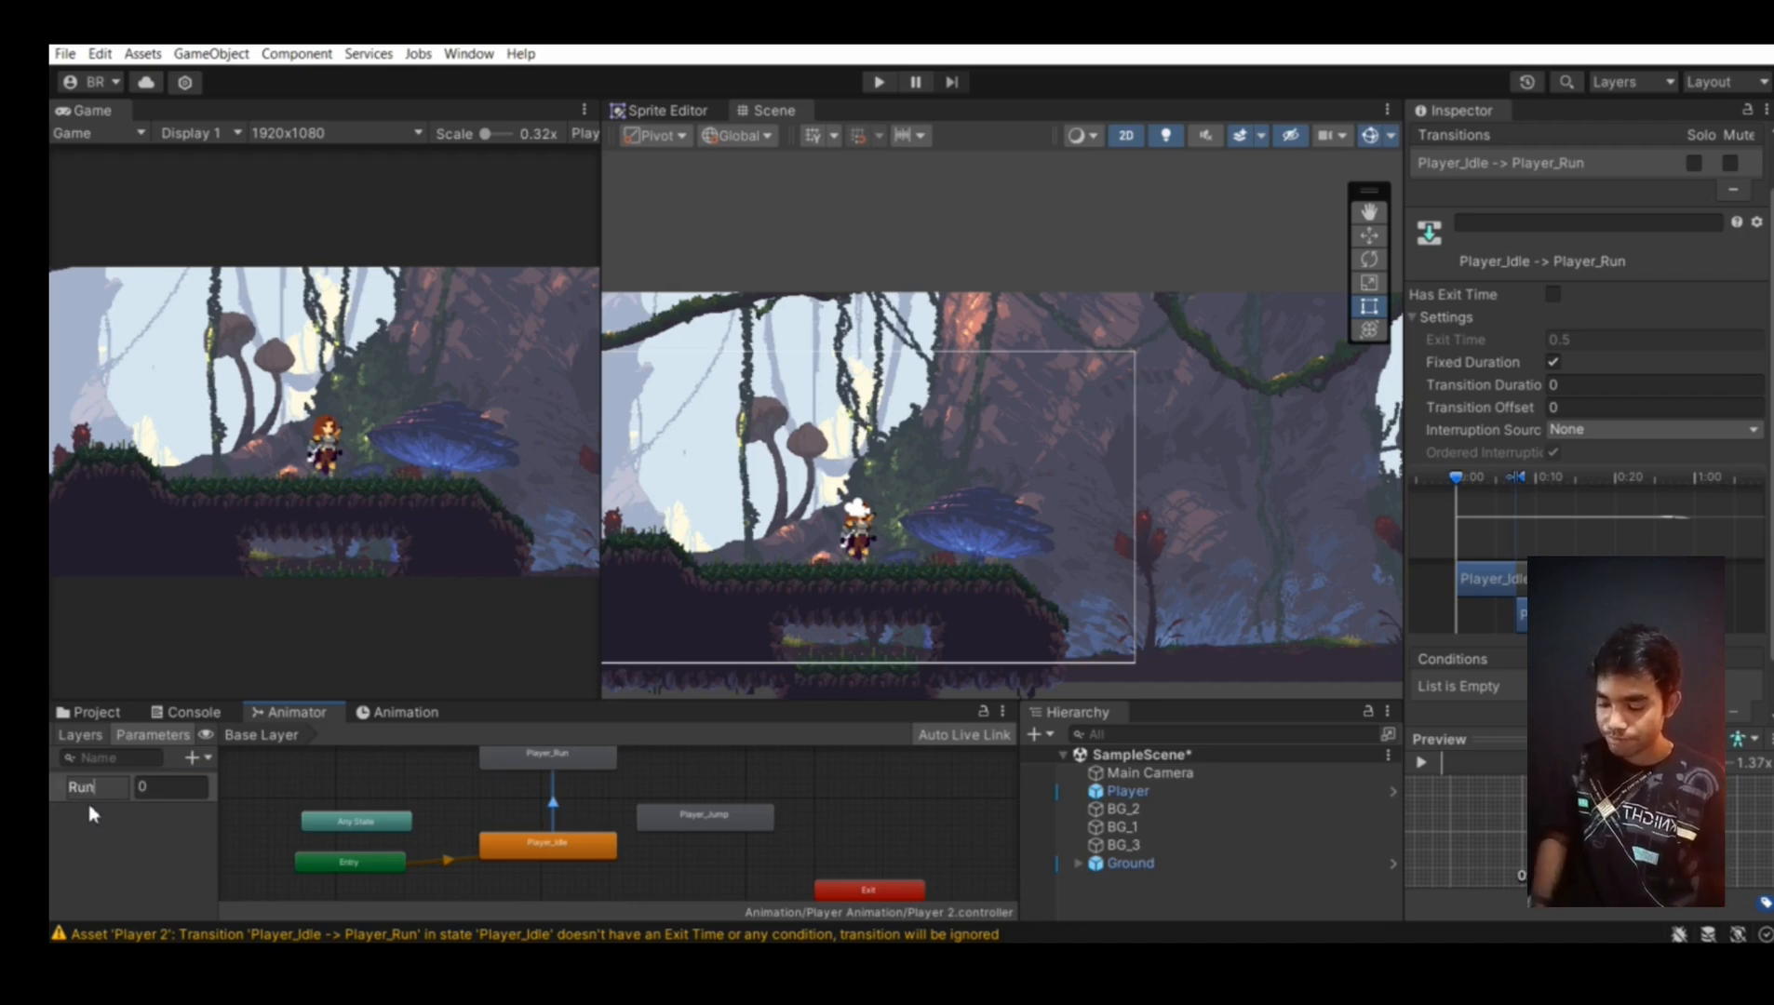
{"action": "scroll", "coordinate": [637, 764], "scroll_direction": "up", "scroll_amount": 3}
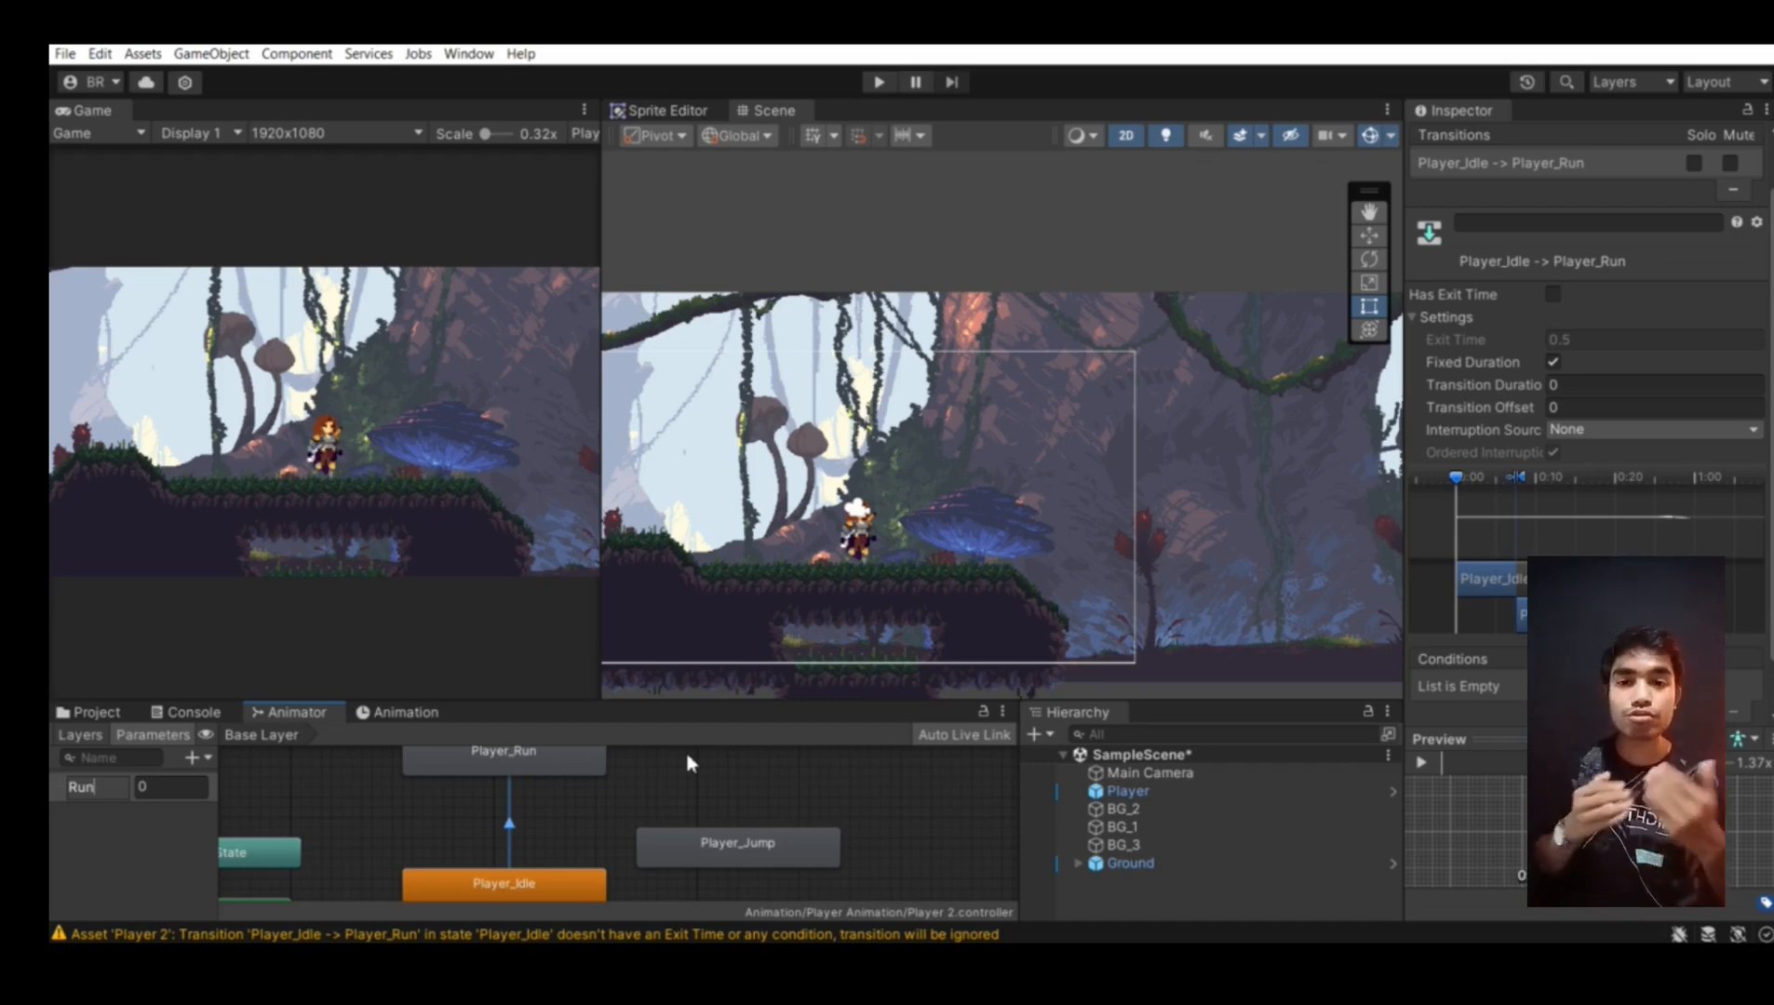
Add a condition on the Run parameter to the Player_Idle to Player_Run transition and set its comparison and threshold
{"action": "scroll", "coordinate": [1749, 458], "scroll_direction": "down", "scroll_amount": 5}
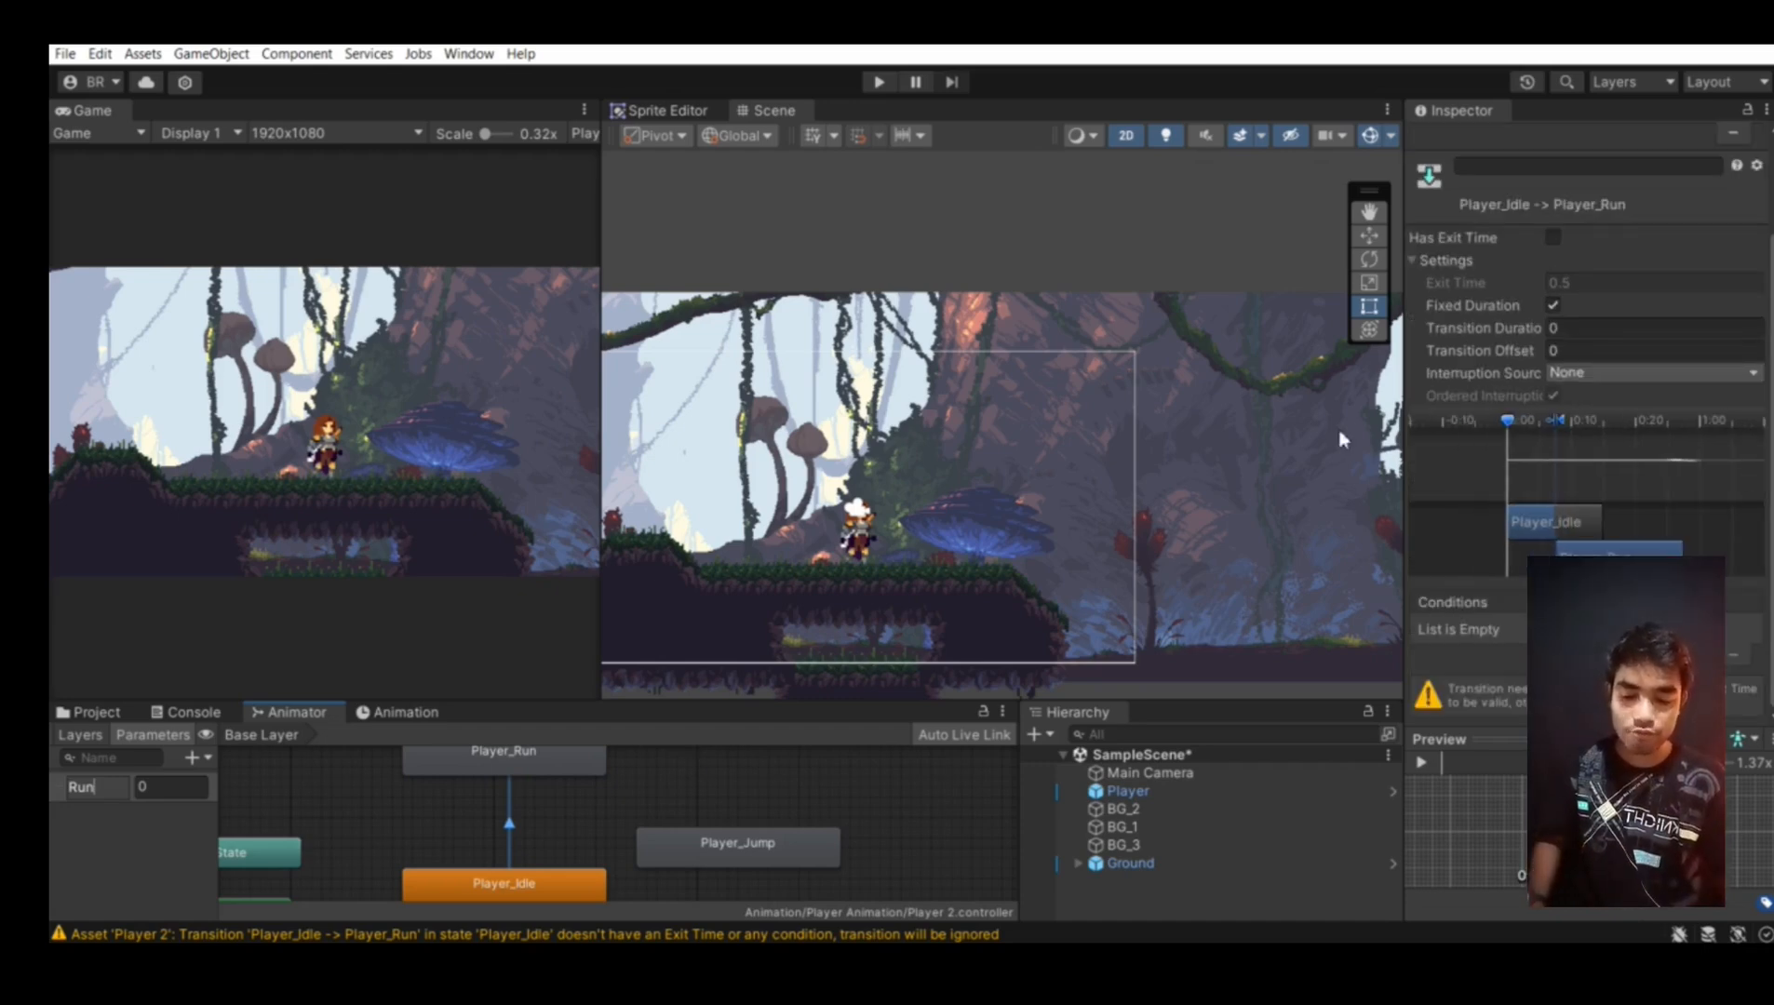
{"action": "left_click", "coordinate": [1436, 261]}
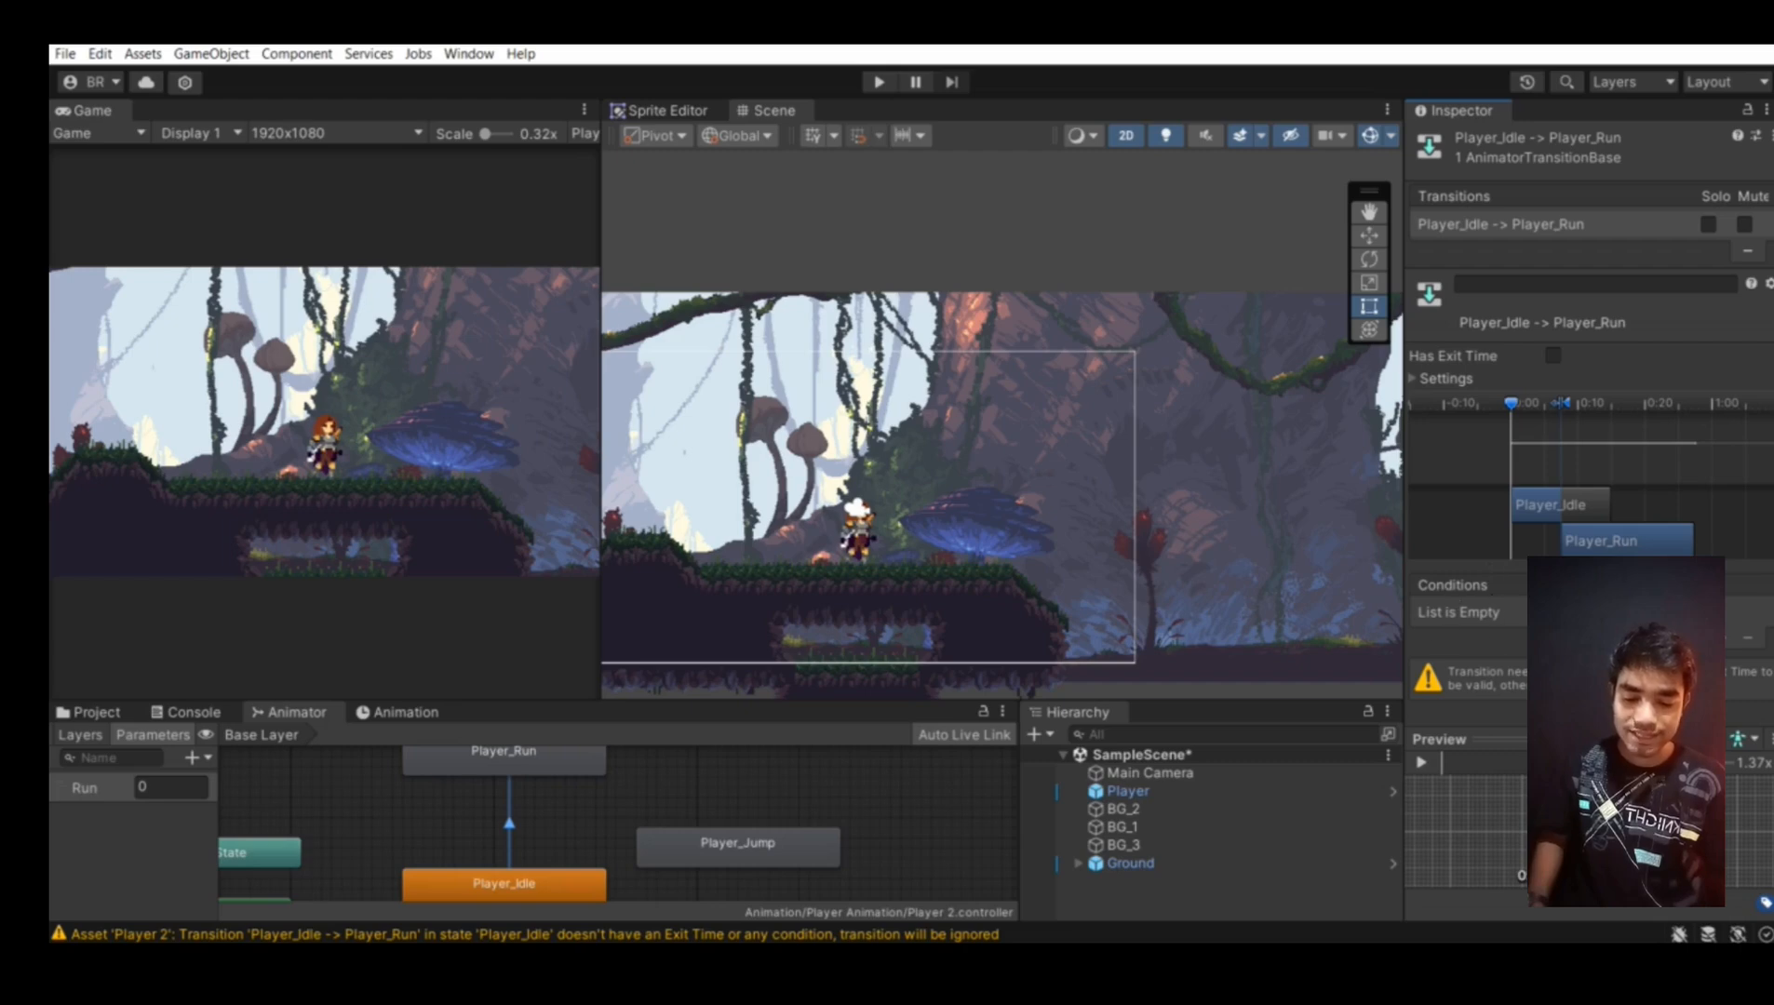
{"action": "left_click", "coordinate": [1728, 639]}
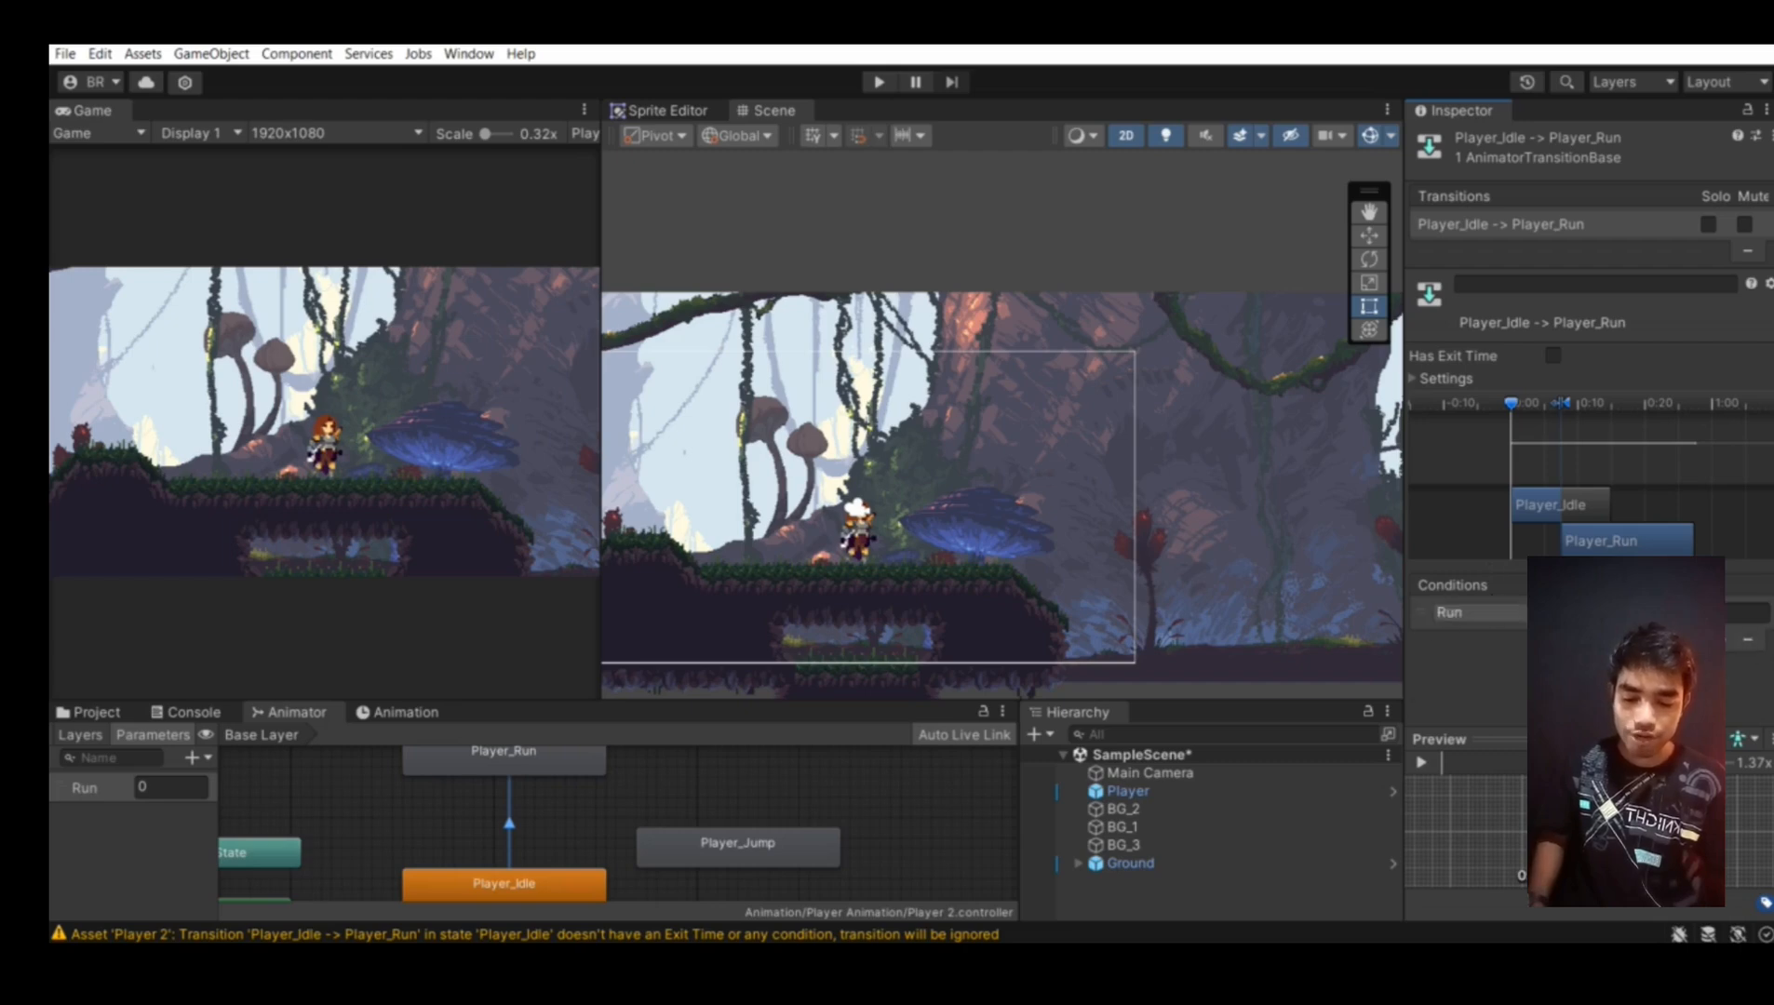
{"action": "left_click", "coordinate": [1487, 616]}
{"action": "left_click", "coordinate": [1485, 682]}
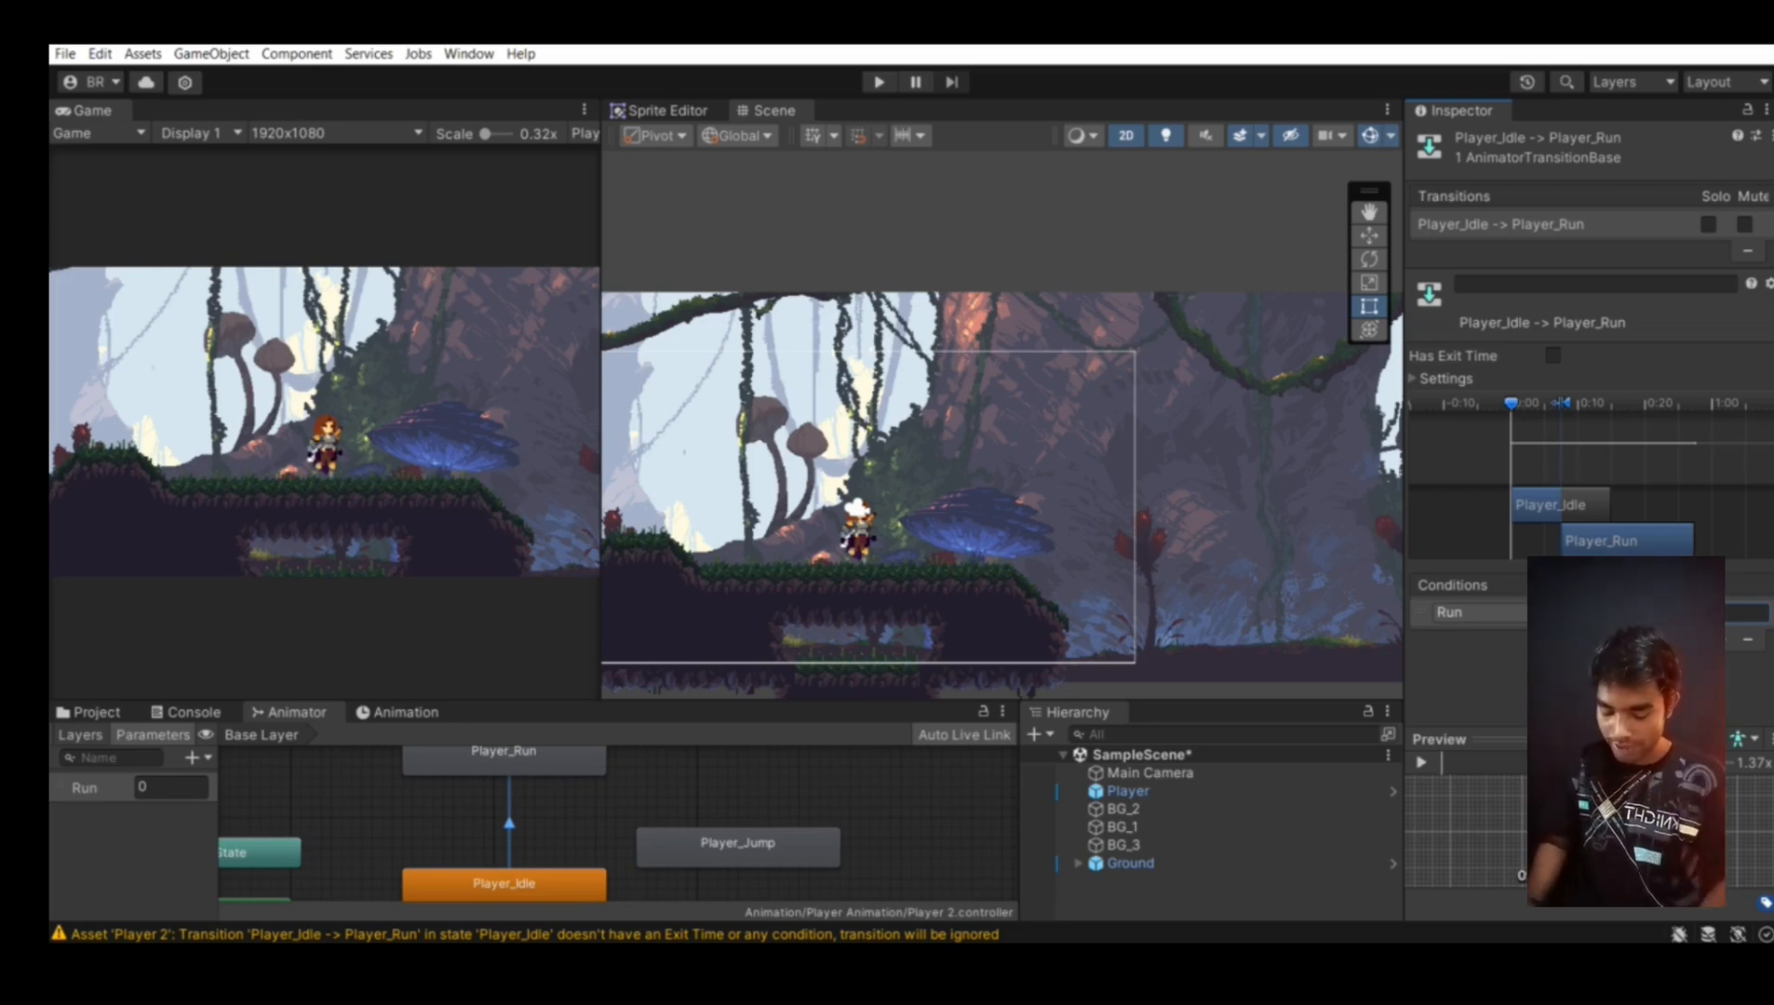
{"action": "left_click", "coordinate": [151, 789]}
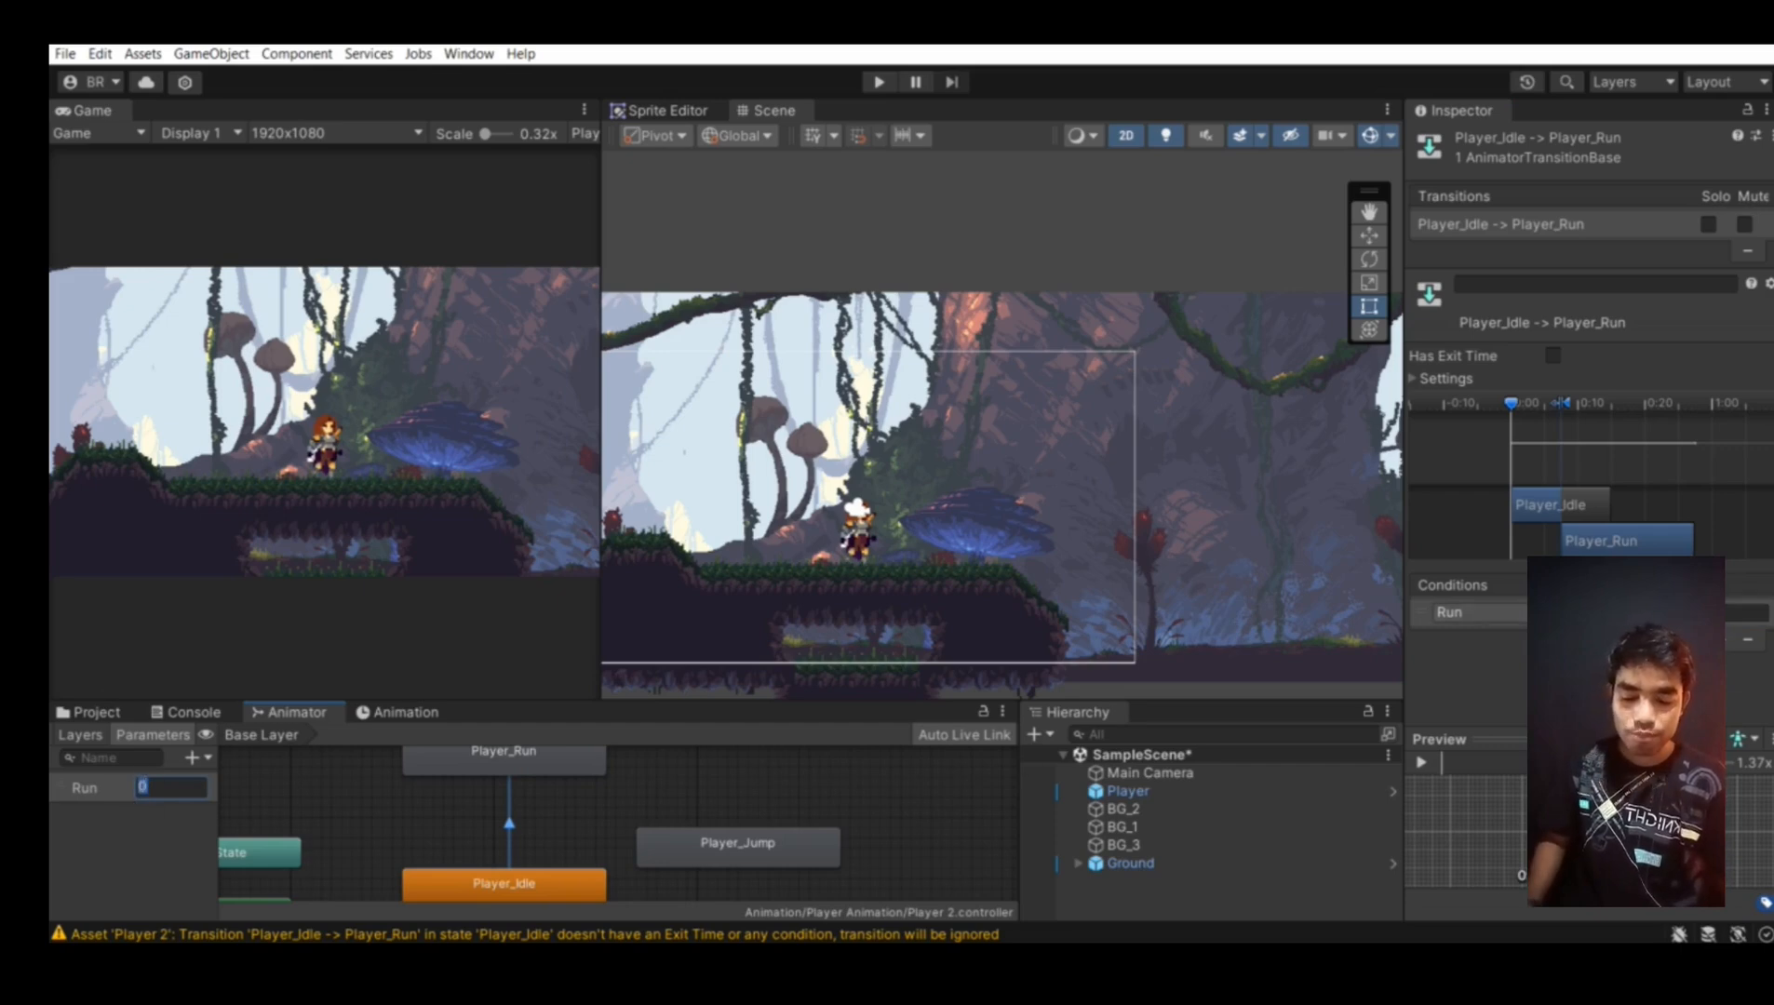
{"action": "left_click", "coordinate": [1704, 613]}
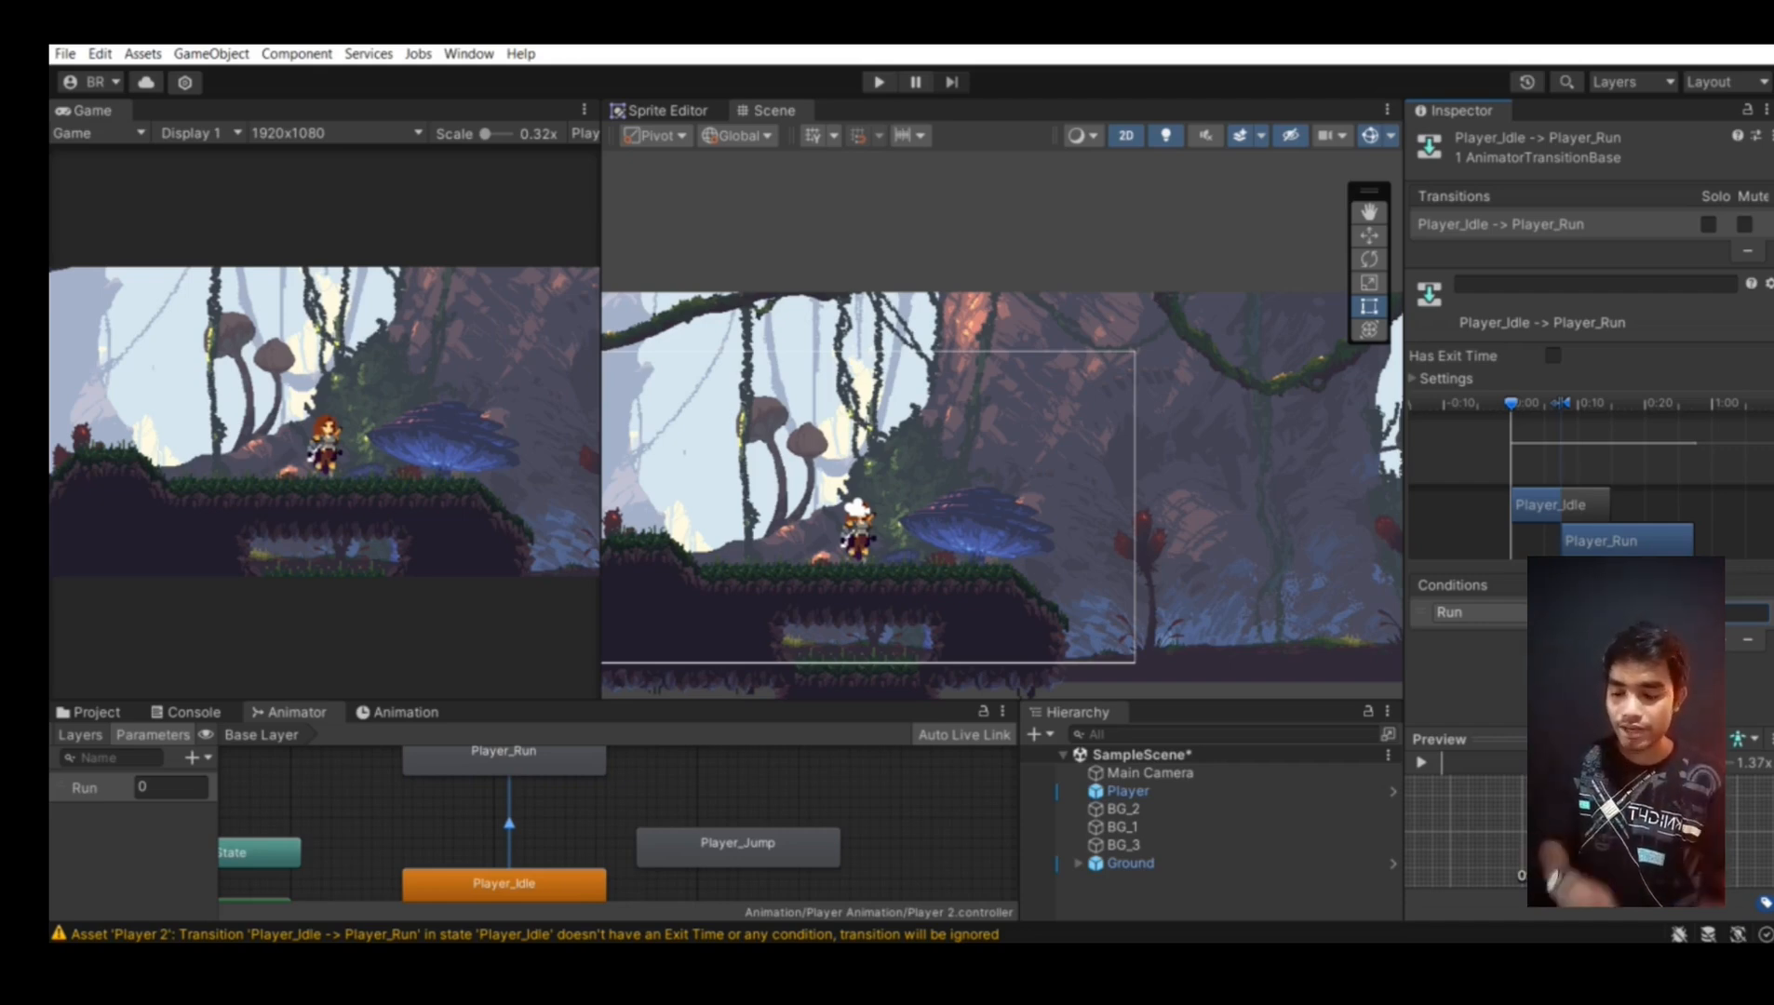
Play the game with Run set to 1 to test the switch from Player_Idle to Player_Run, and stop it
{"action": "left_click", "coordinate": [879, 82]}
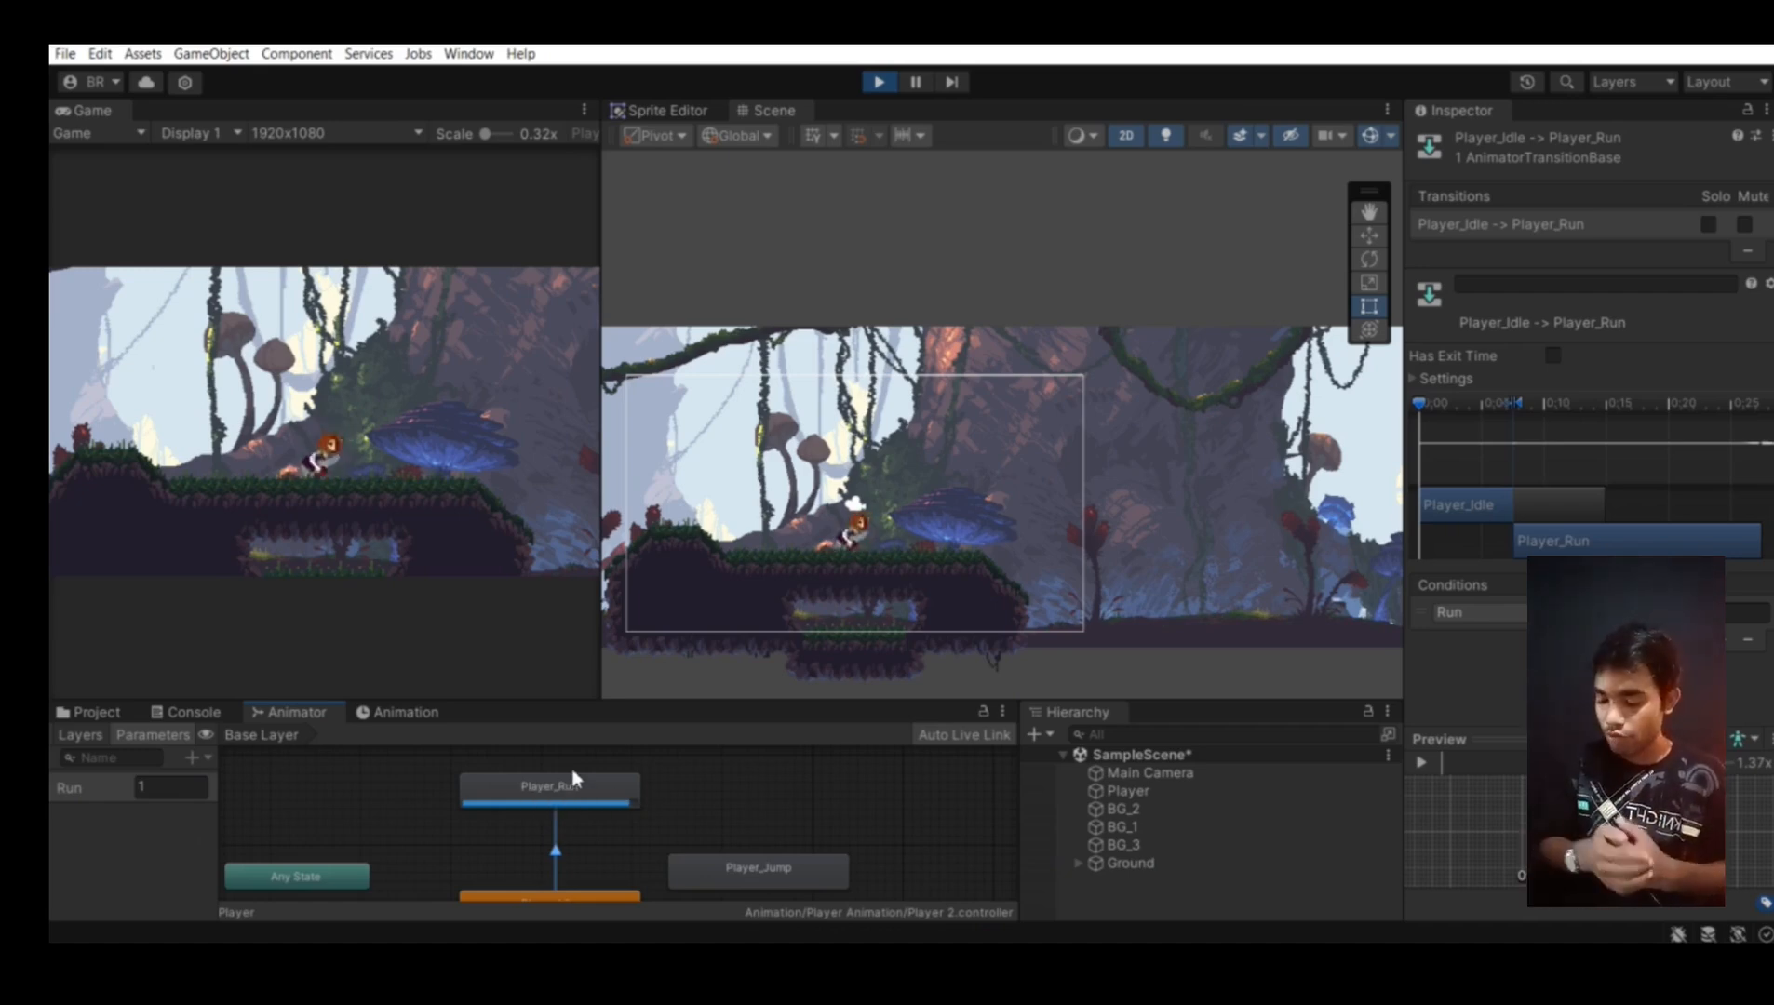
{"action": "scroll", "coordinate": [587, 787], "scroll_direction": "down", "scroll_amount": 3}
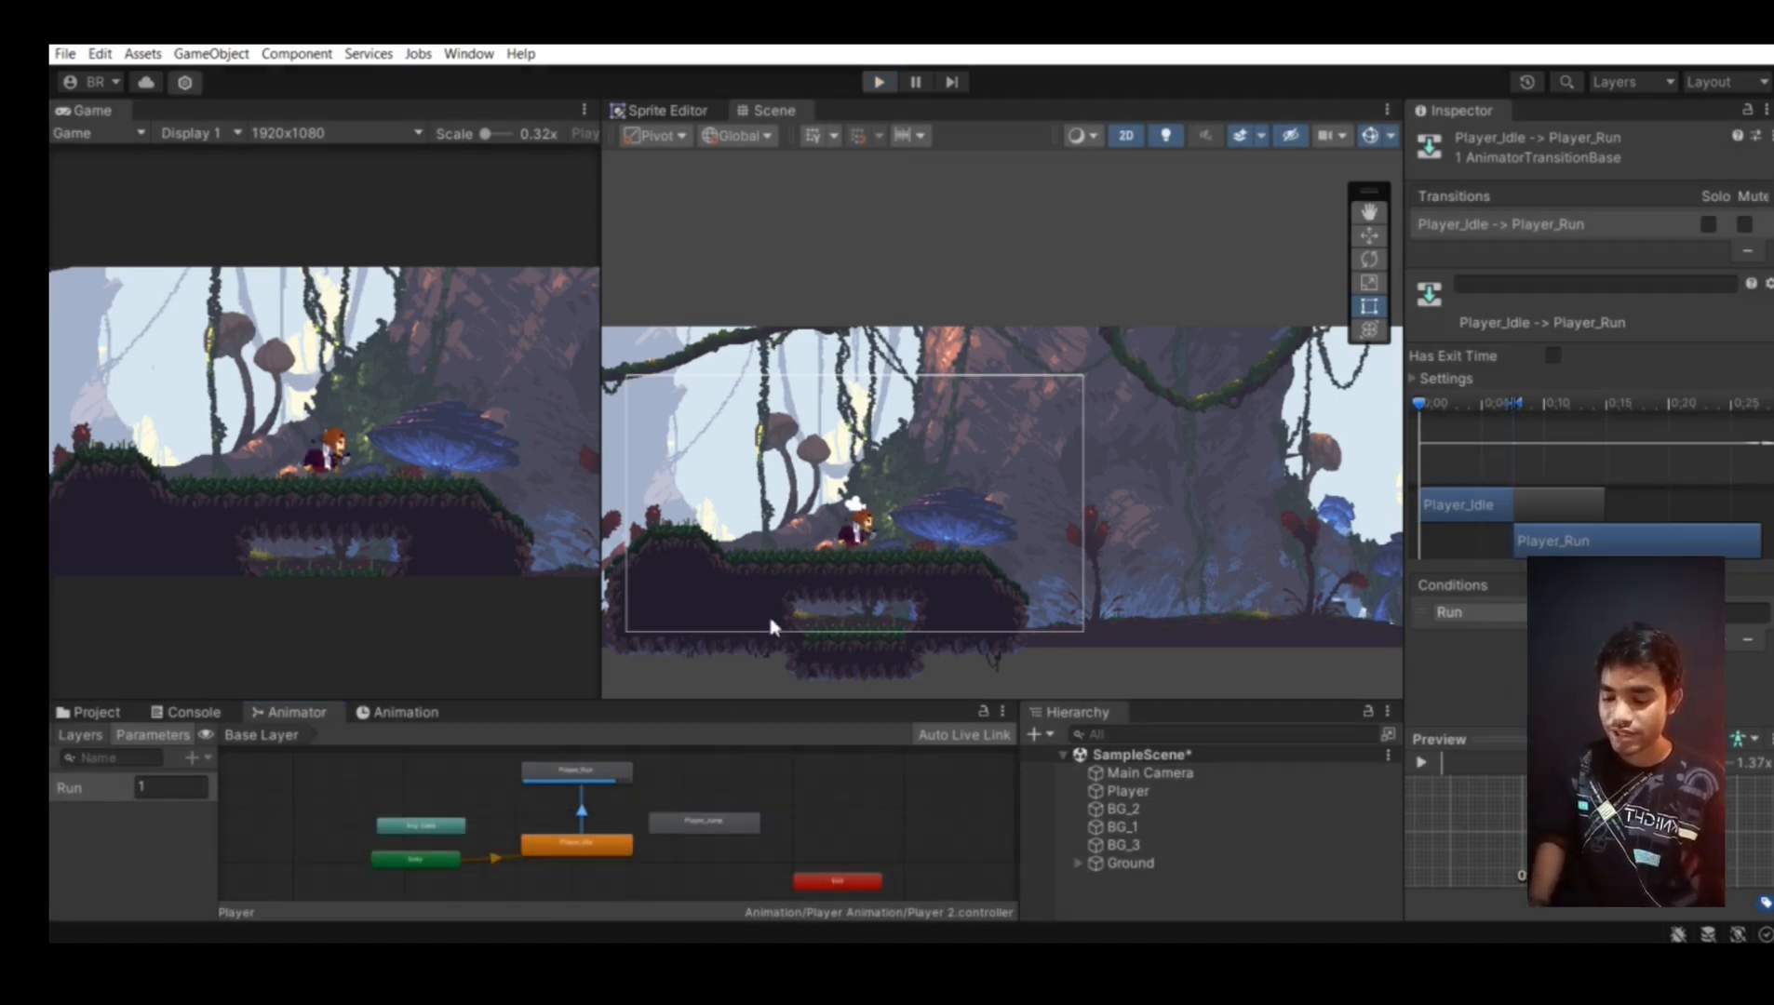
Make a transition from the Player_Run state back to Player_Idle and select it for editing
{"action": "scroll", "coordinate": [591, 845], "scroll_direction": "up", "scroll_amount": 3}
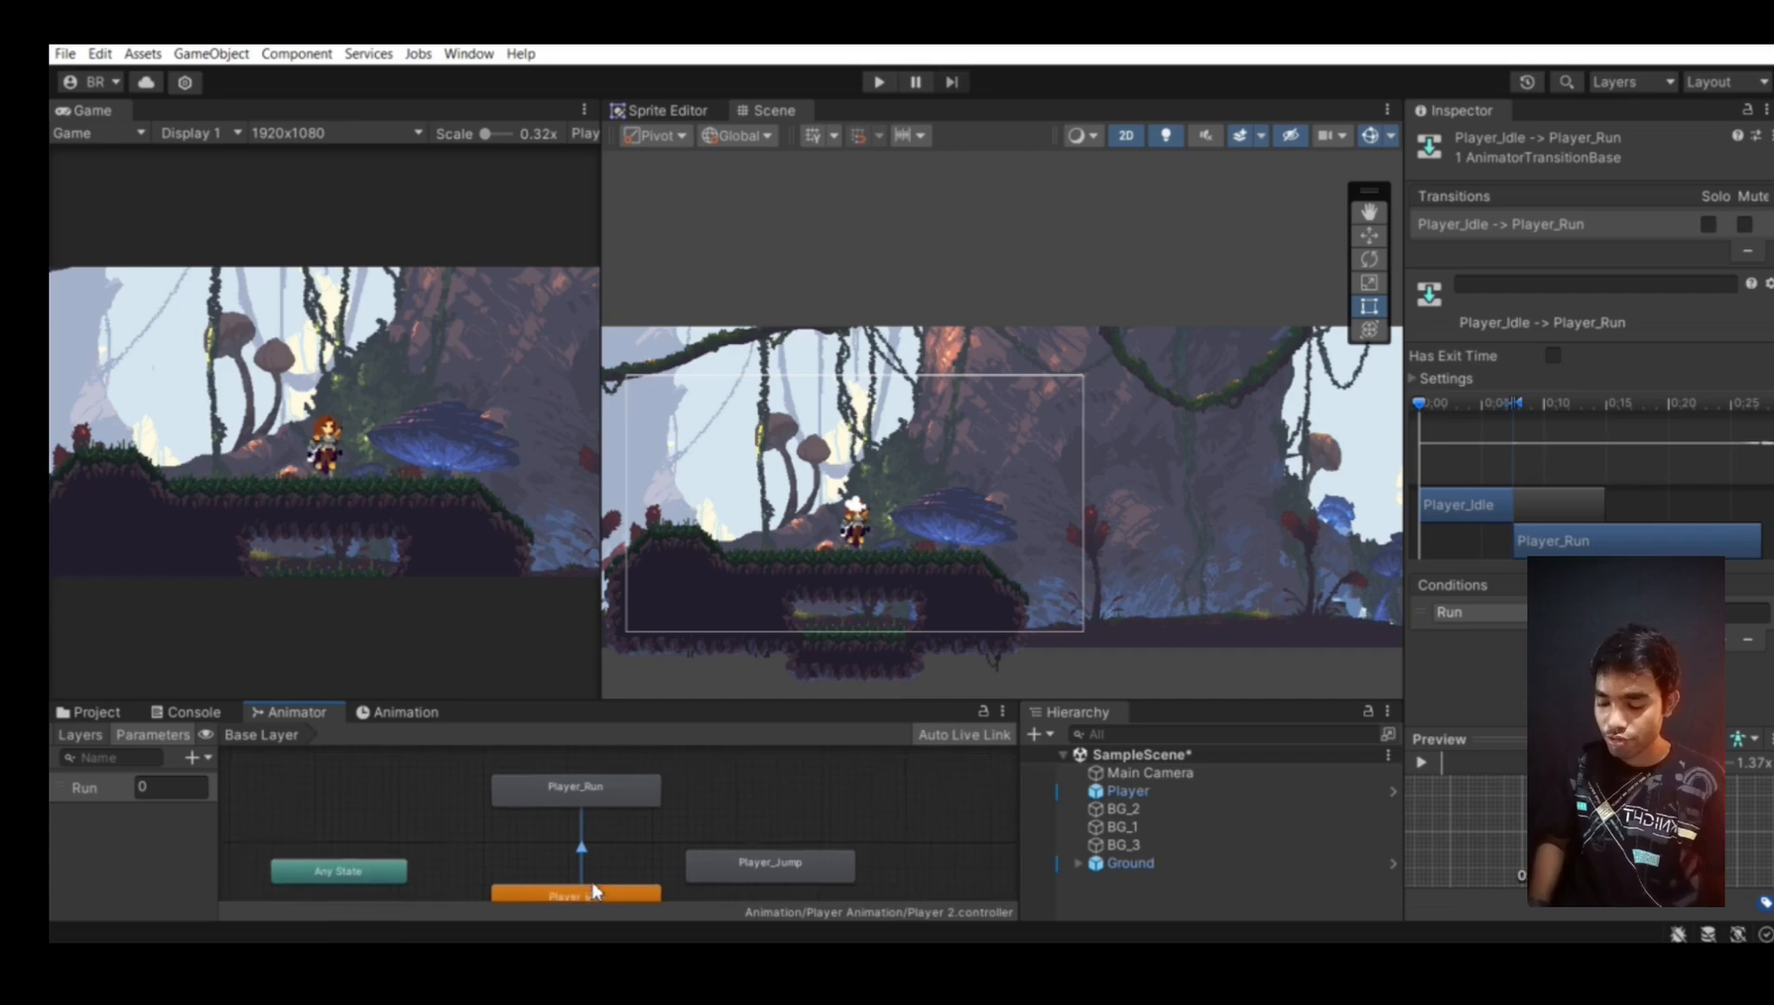
{"action": "right_click", "coordinate": [576, 795]}
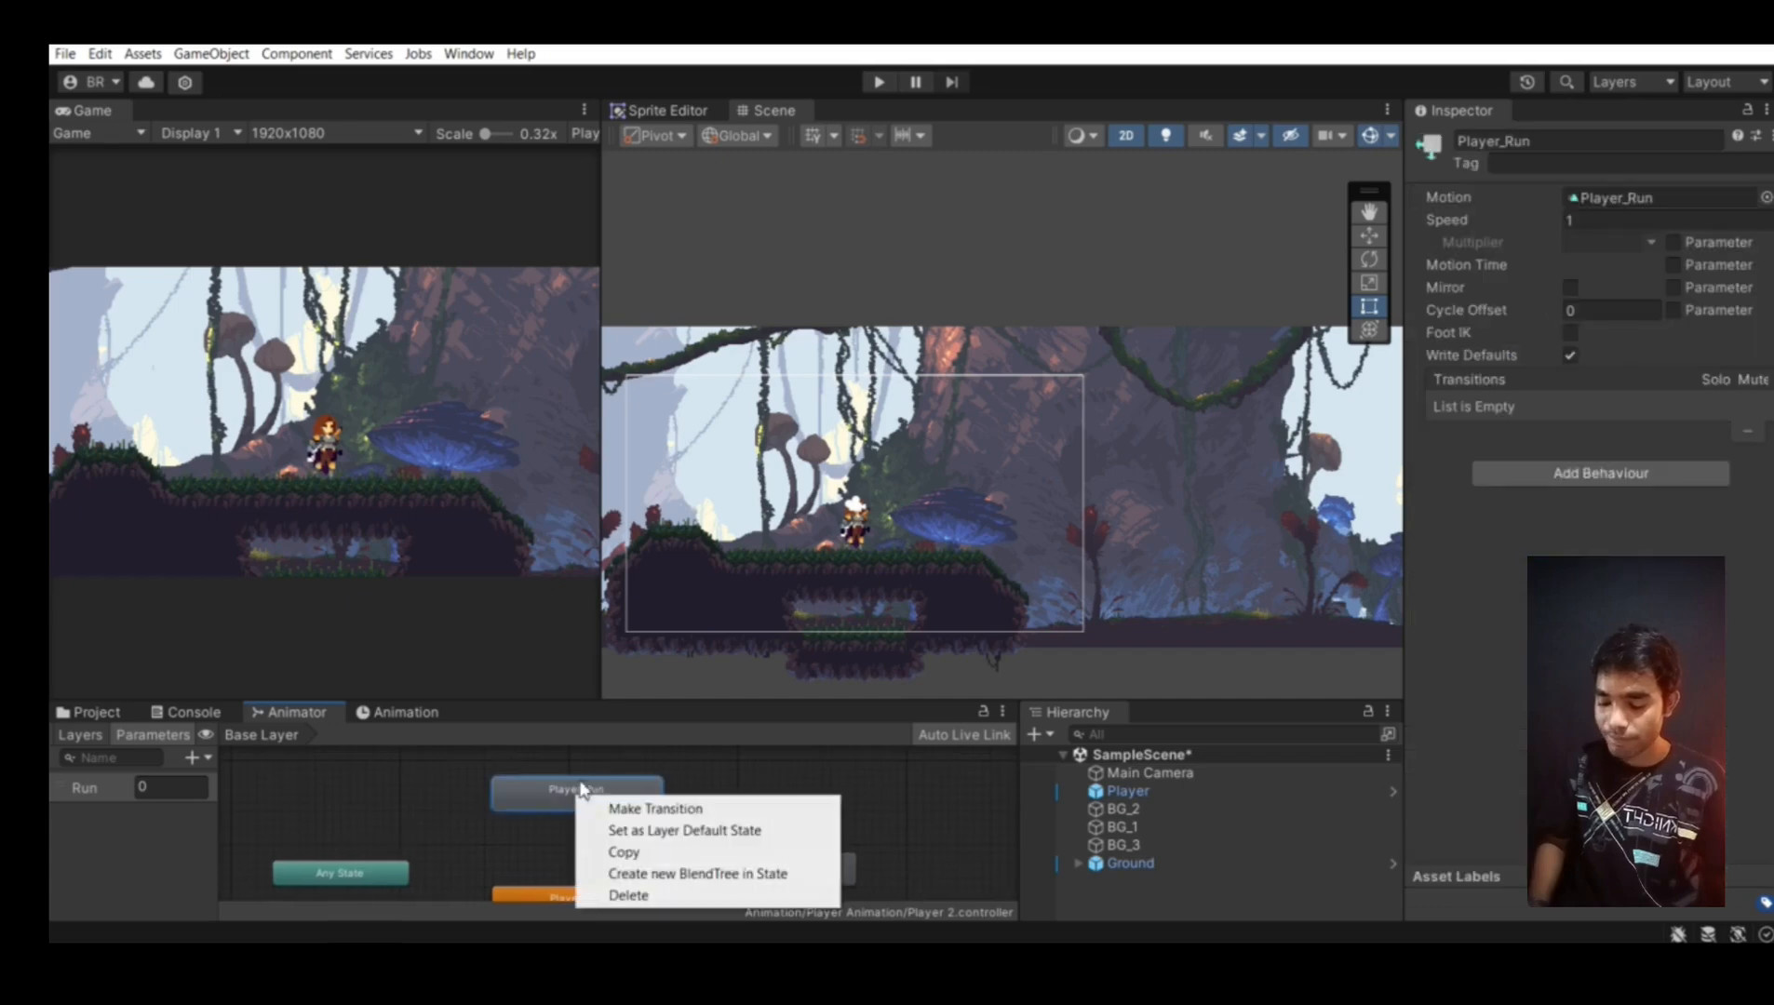
{"action": "left_click", "coordinate": [656, 809]}
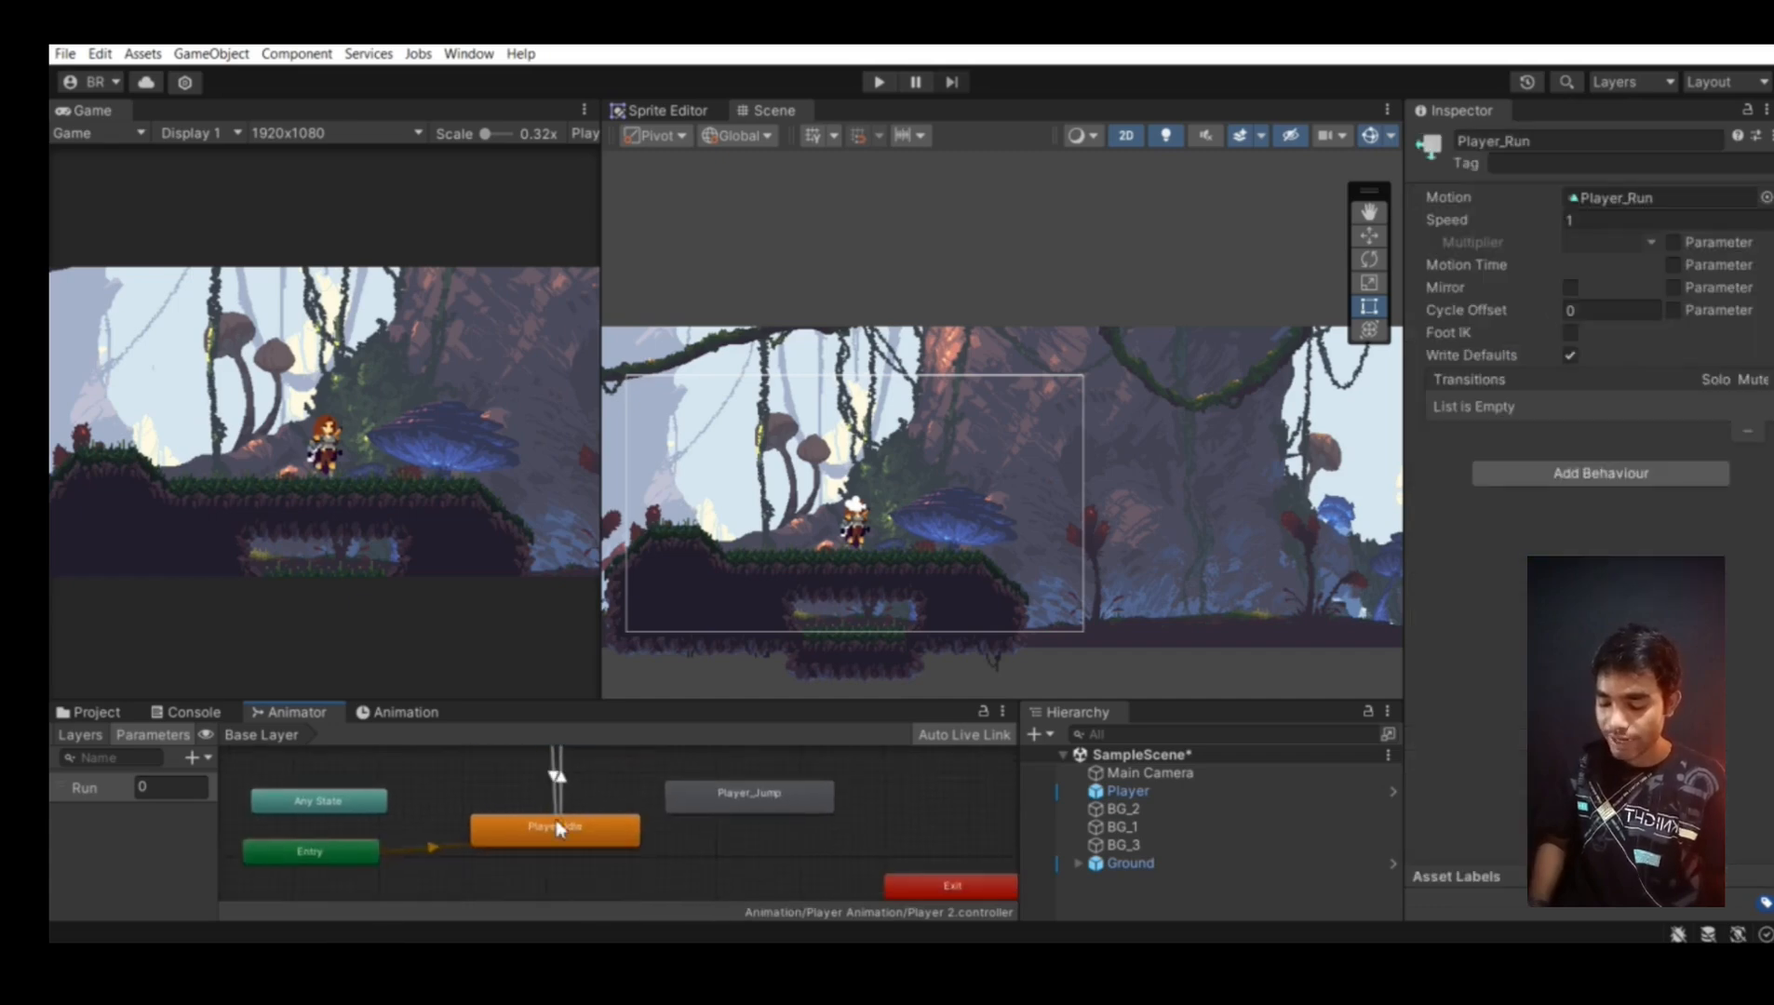
{"action": "left_click", "coordinate": [558, 842]}
{"action": "left_click", "coordinate": [551, 817]}
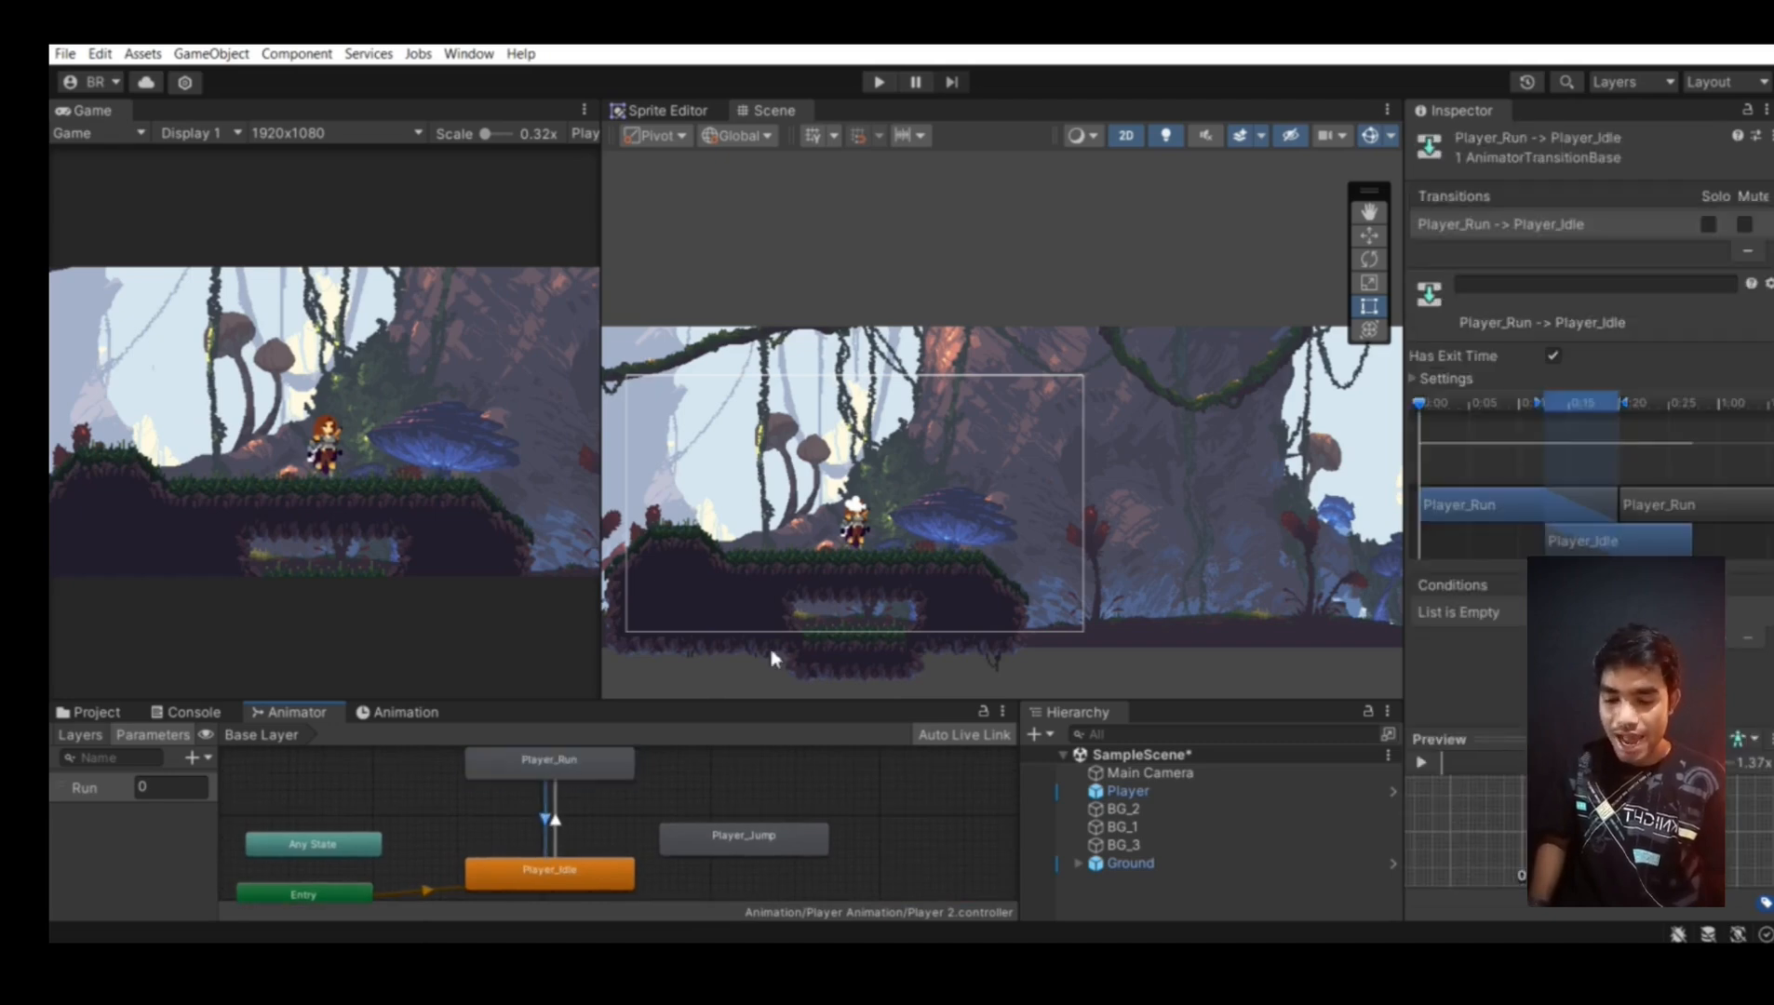
Disable Has Exit Time and set the Transition Duration to 0 for the Player_Run to Player_Idle transition
{"action": "left_click", "coordinate": [1426, 379]}
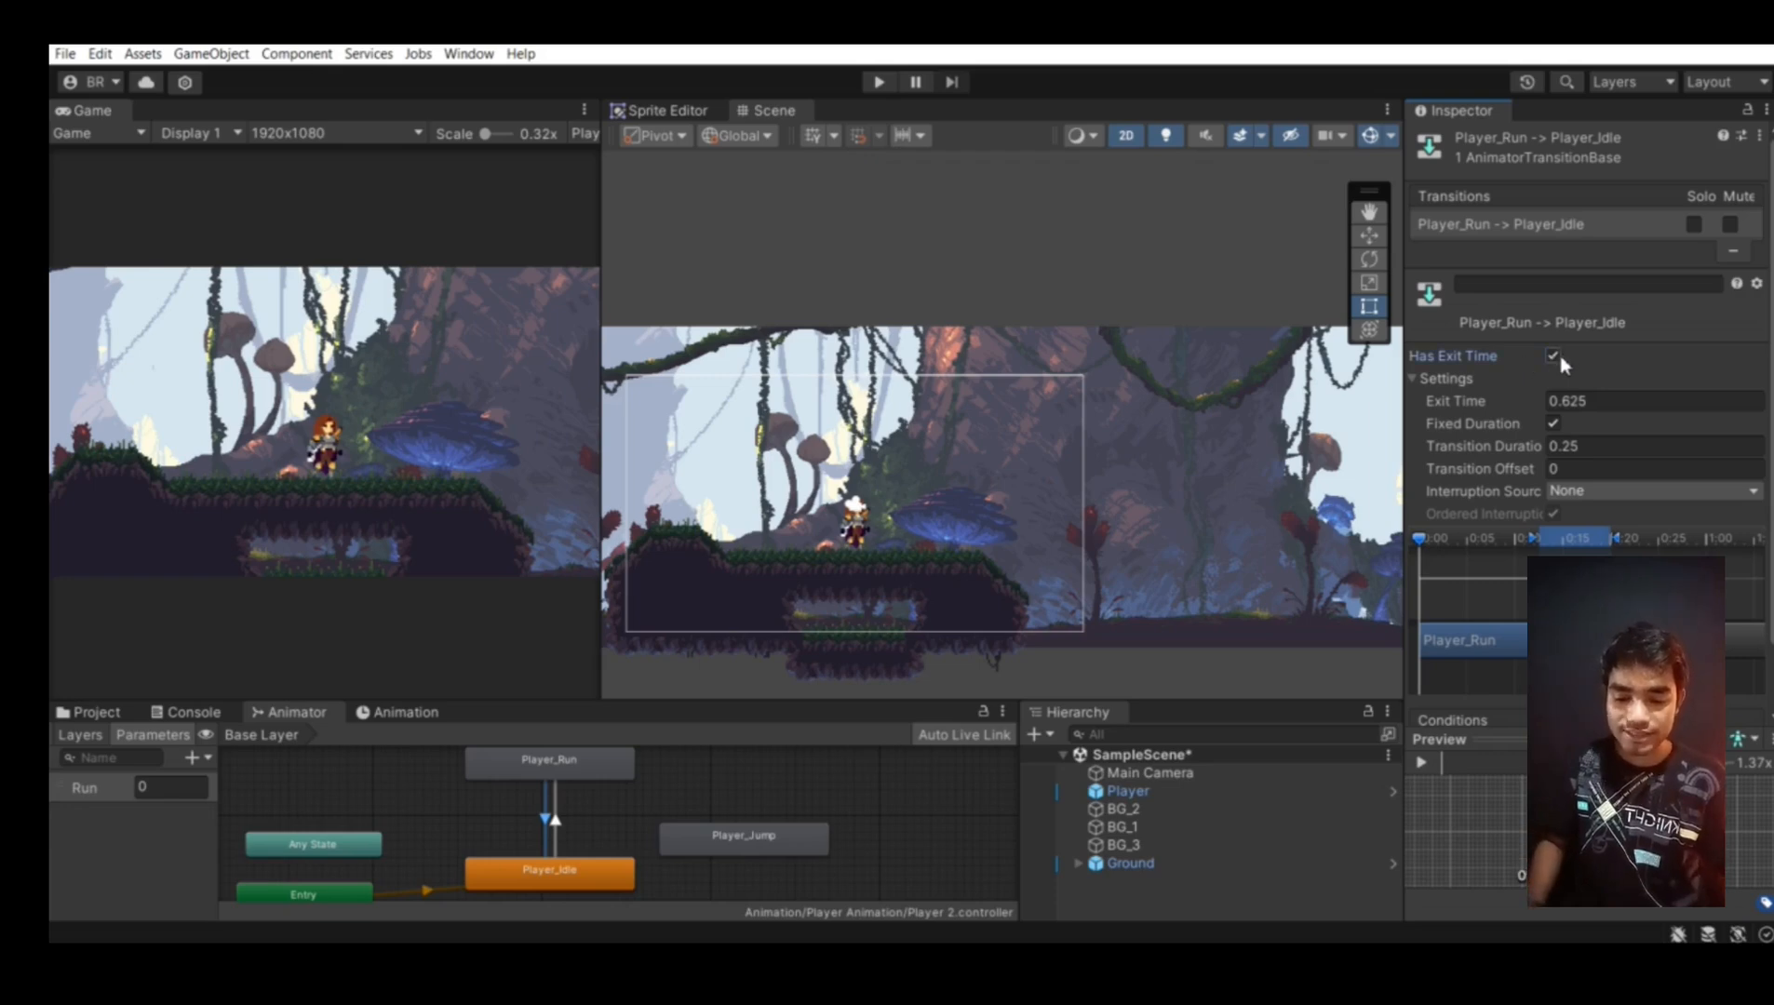
{"action": "left_click", "coordinate": [1553, 356]}
{"action": "left_click", "coordinate": [1510, 436]}
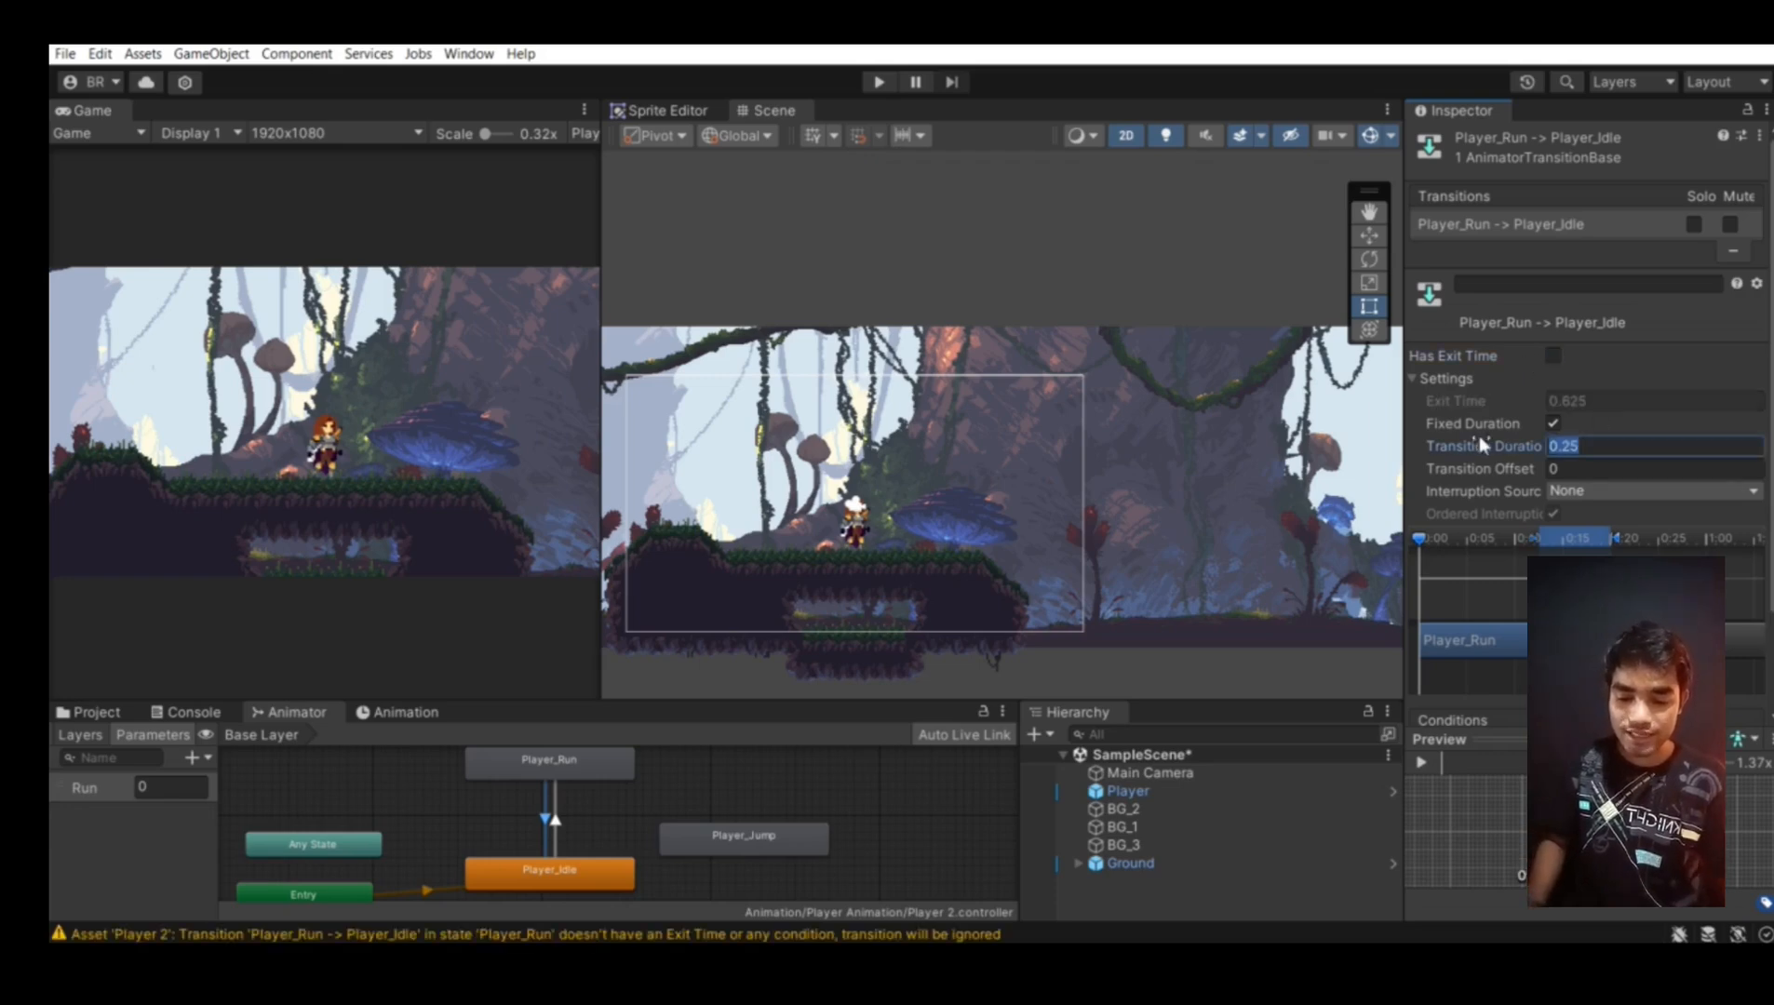
{"action": "type", "text": "0"}
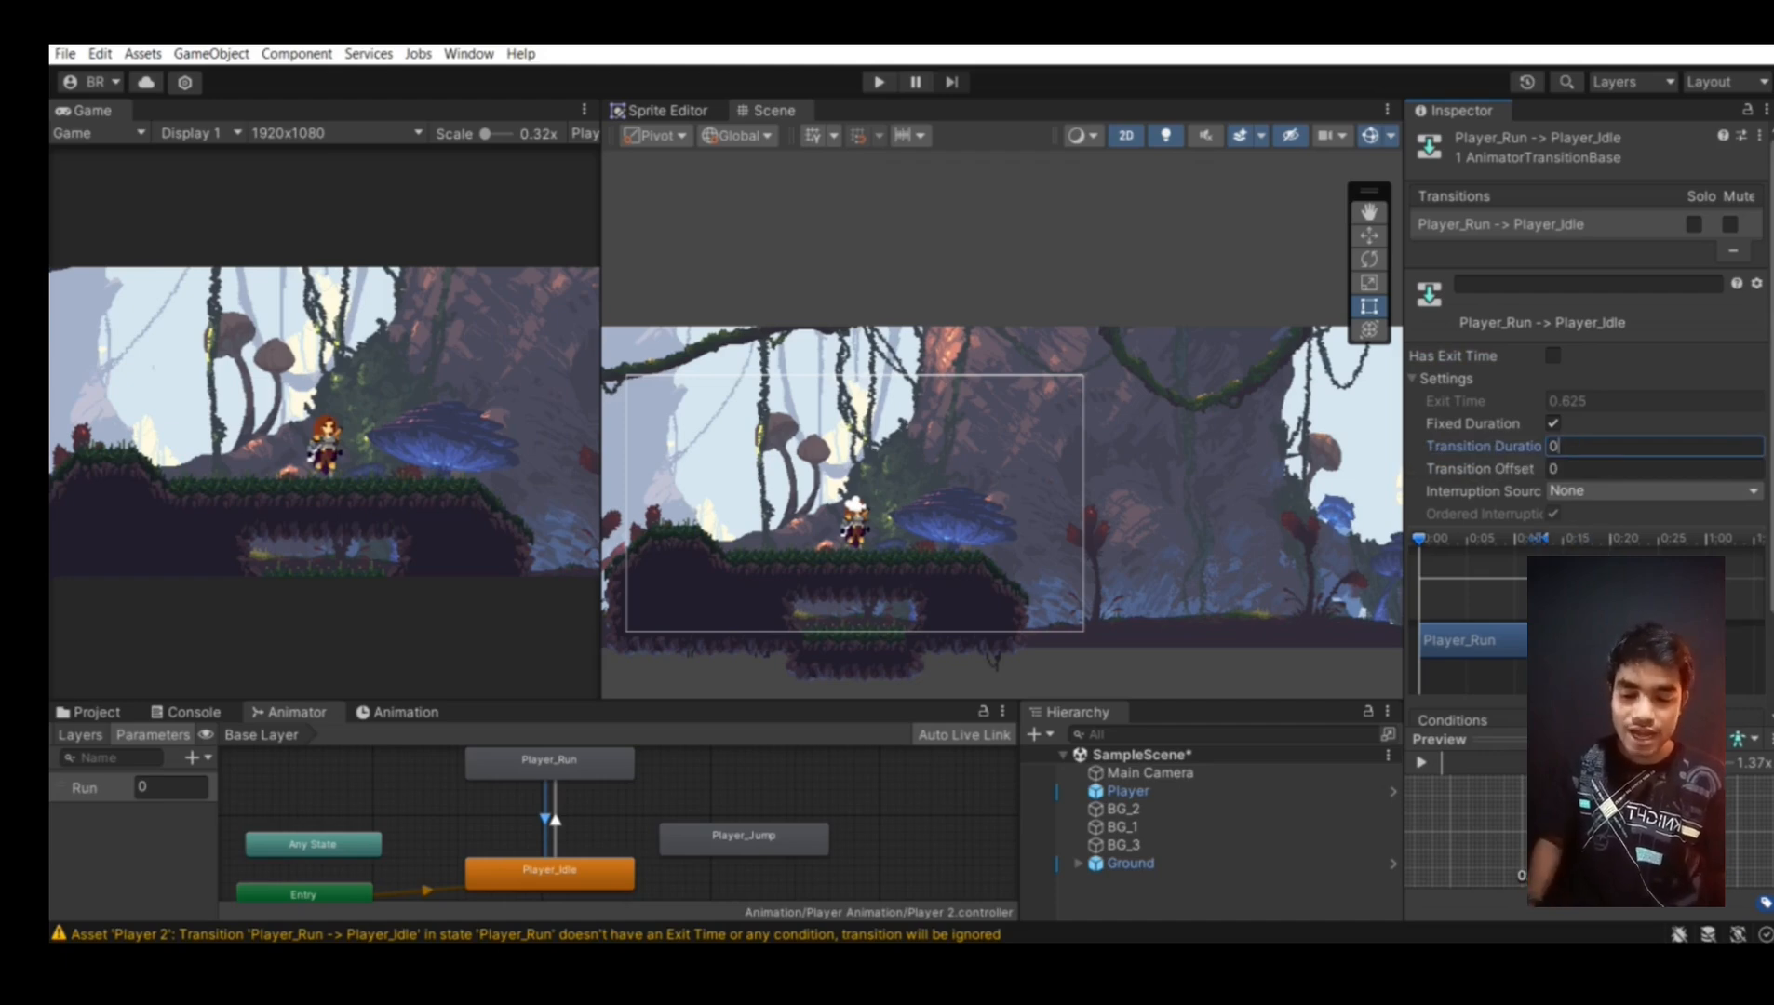
{"action": "scroll", "coordinate": [1769, 516], "scroll_direction": "down", "scroll_amount": 3}
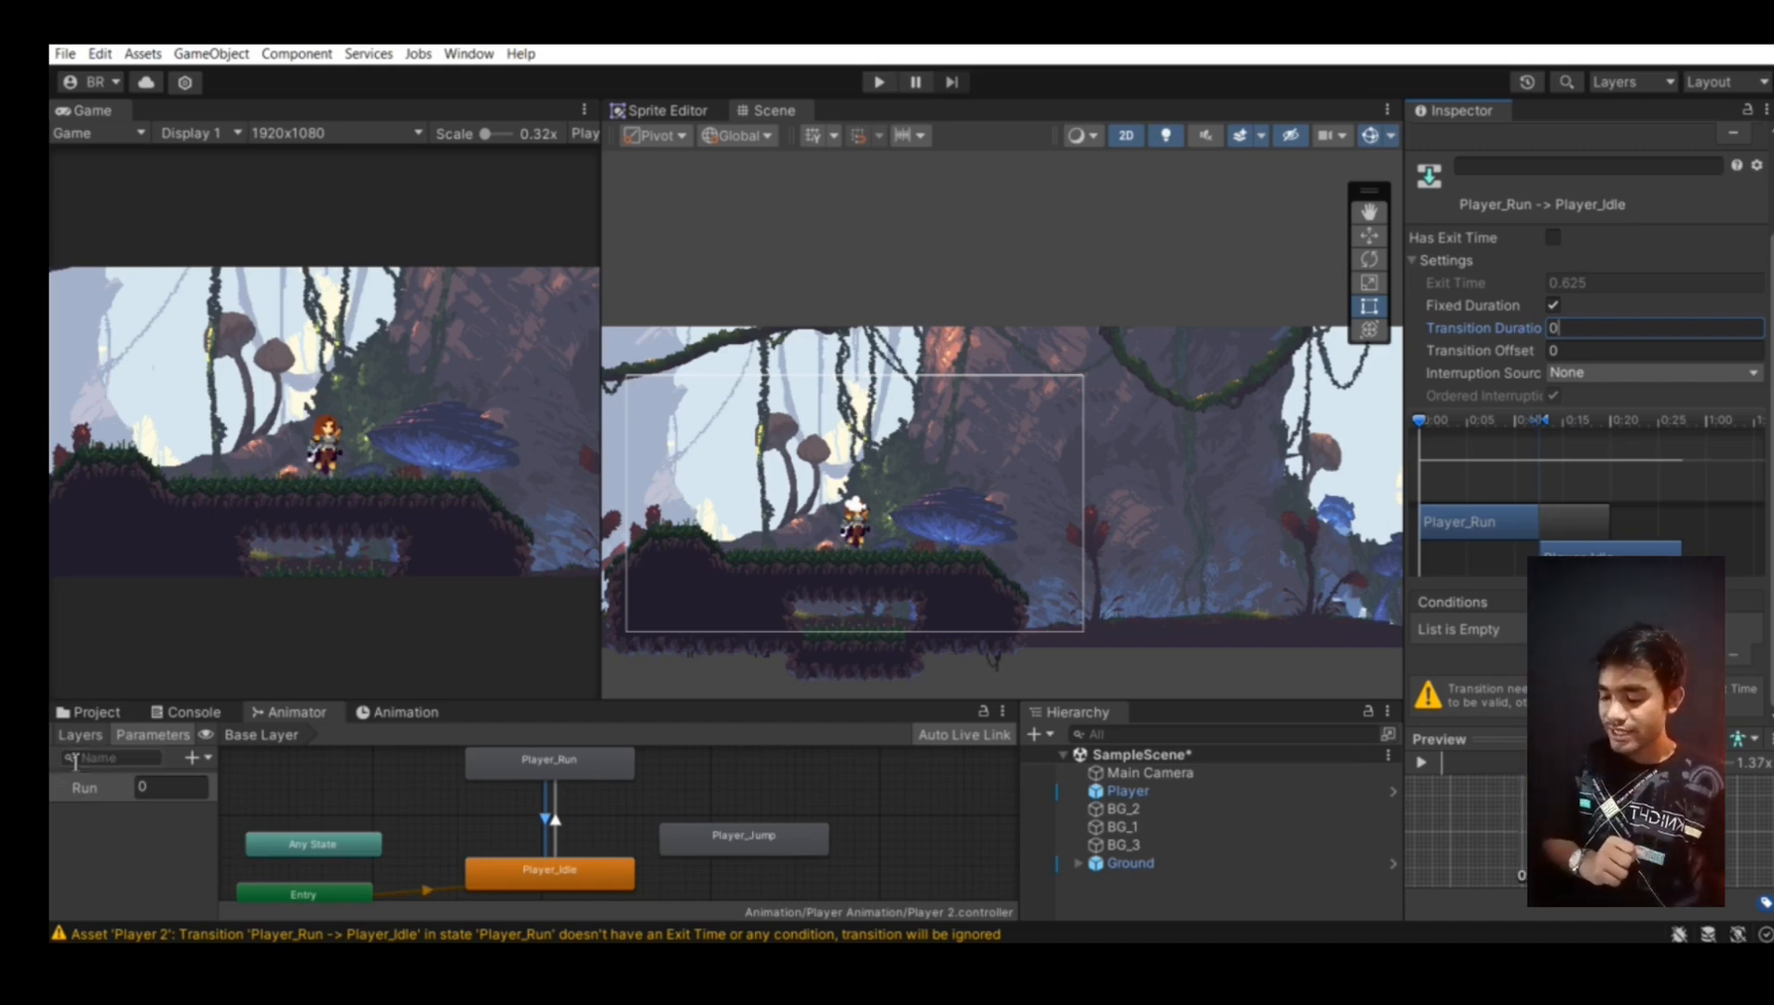
Add a condition on the Run parameter to the Player_Run to Player_Idle transition and set its comparison and threshold
{"action": "left_click", "coordinate": [158, 789]}
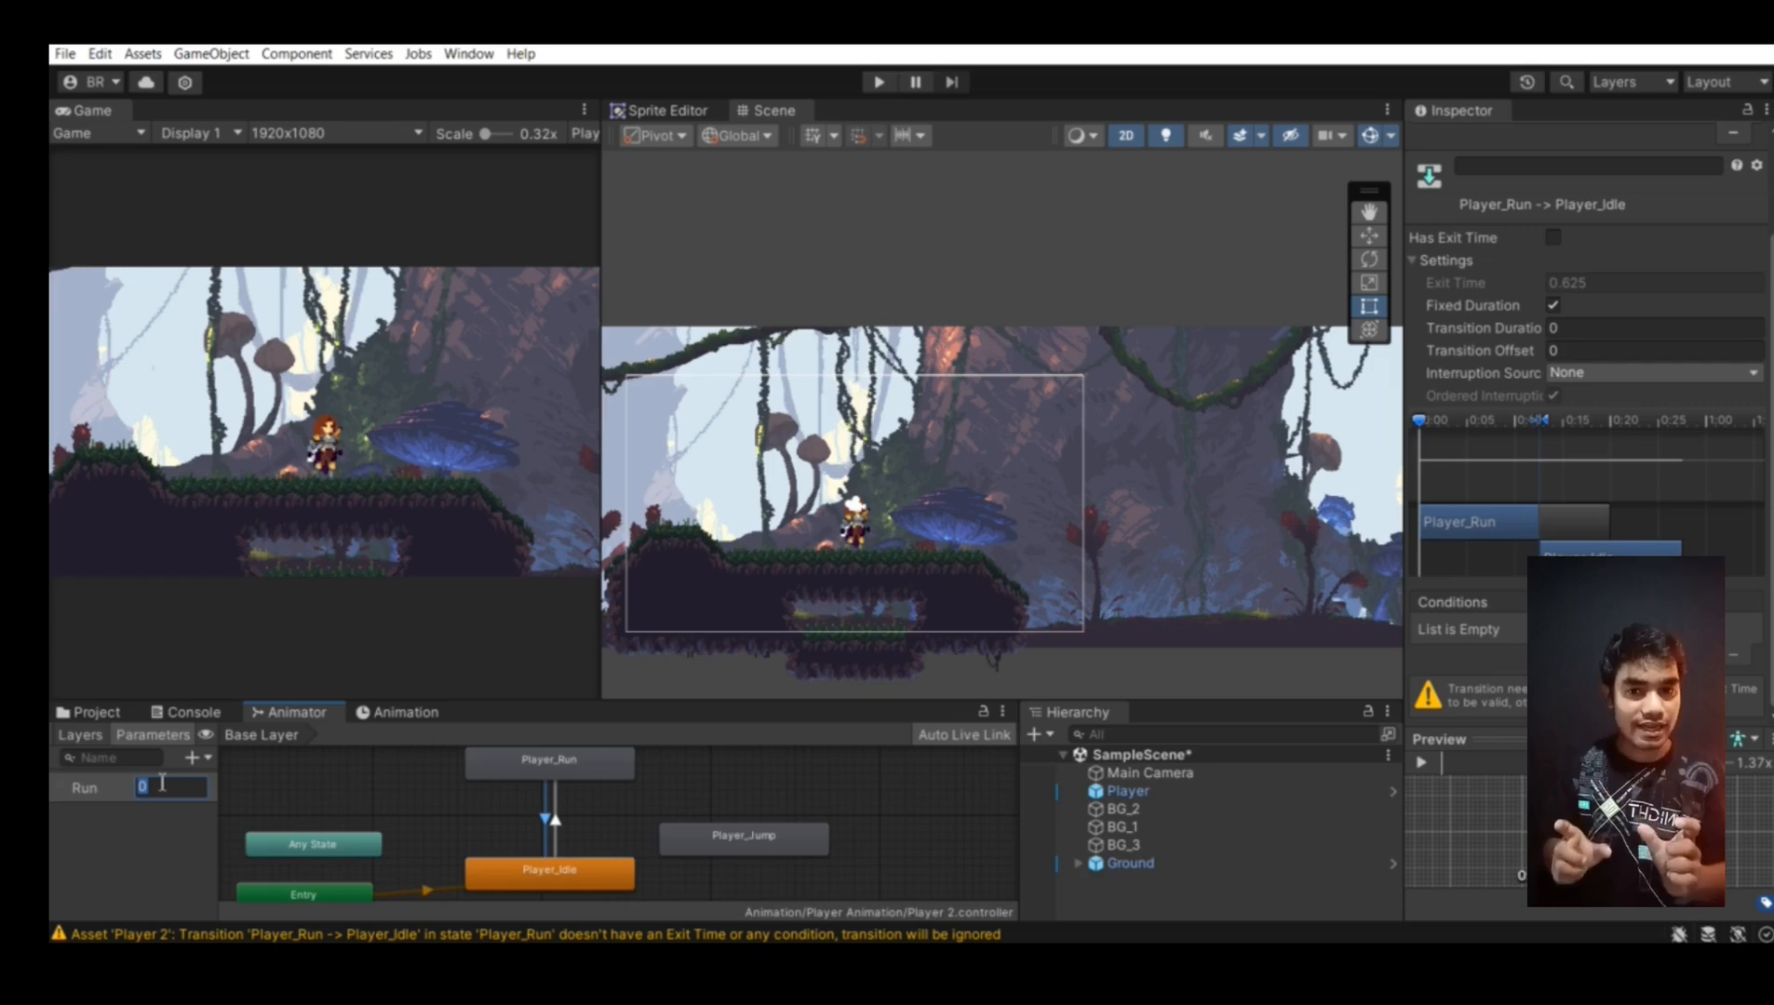
{"action": "left_click", "coordinate": [1732, 657]}
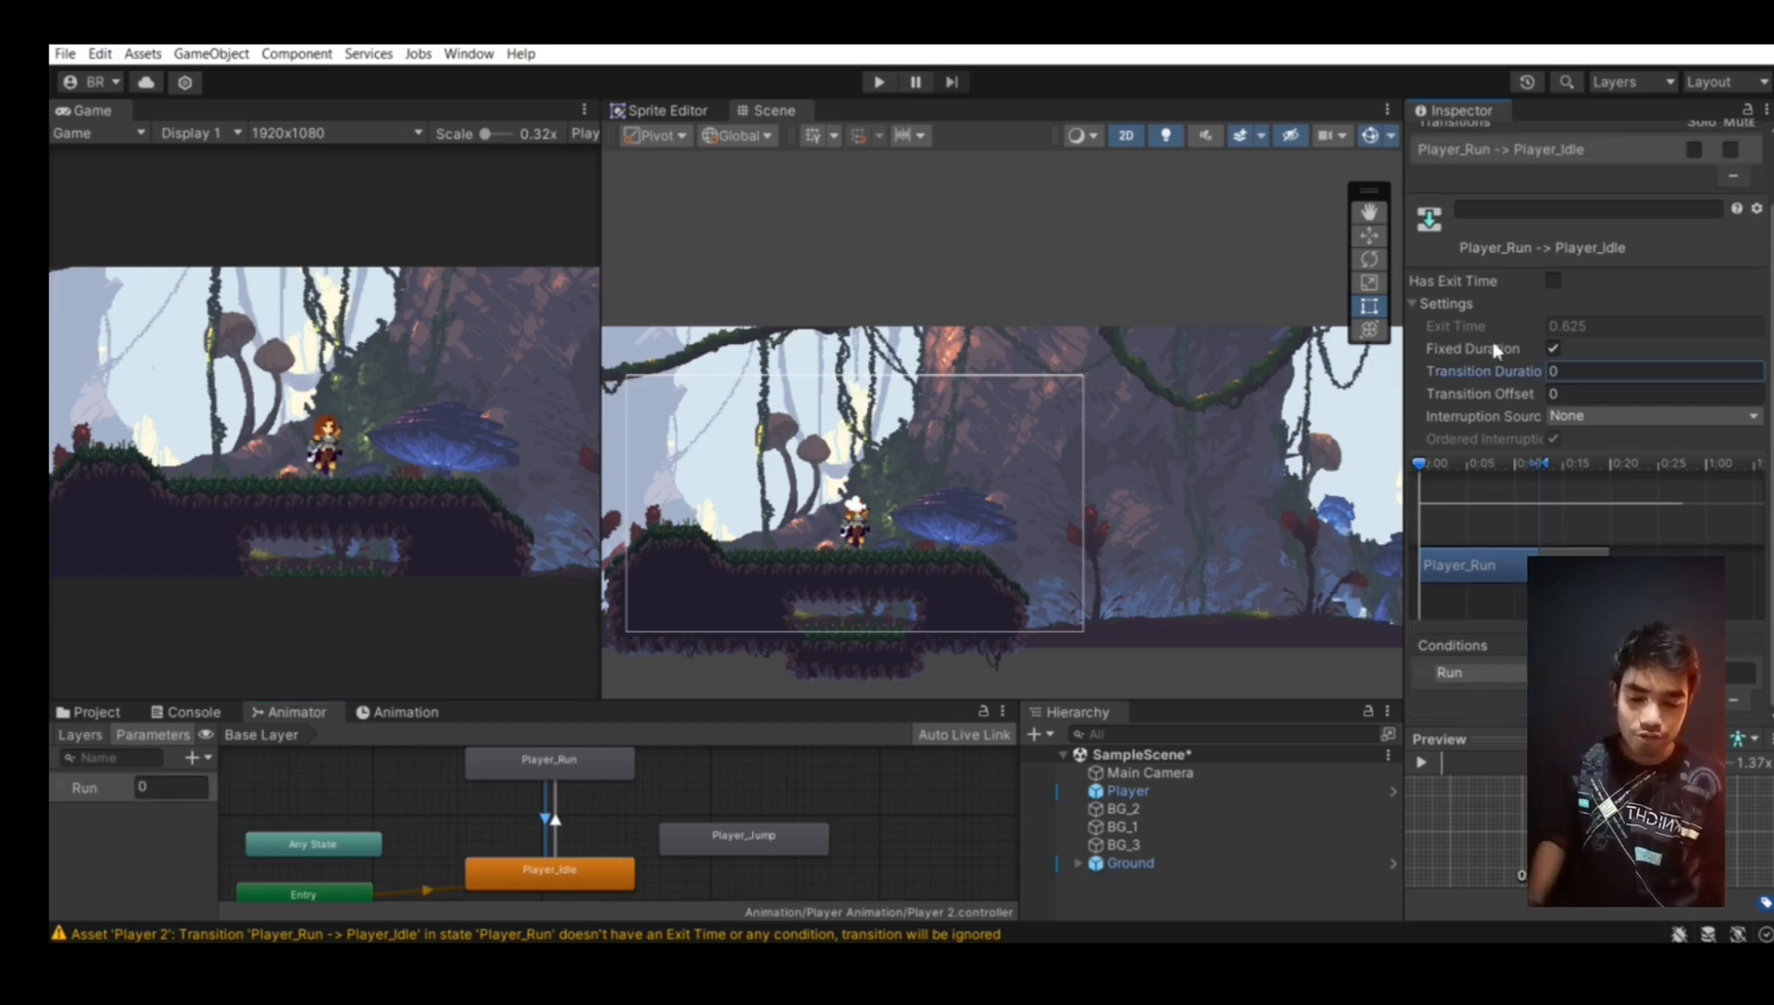
{"action": "left_click", "coordinate": [1447, 305]}
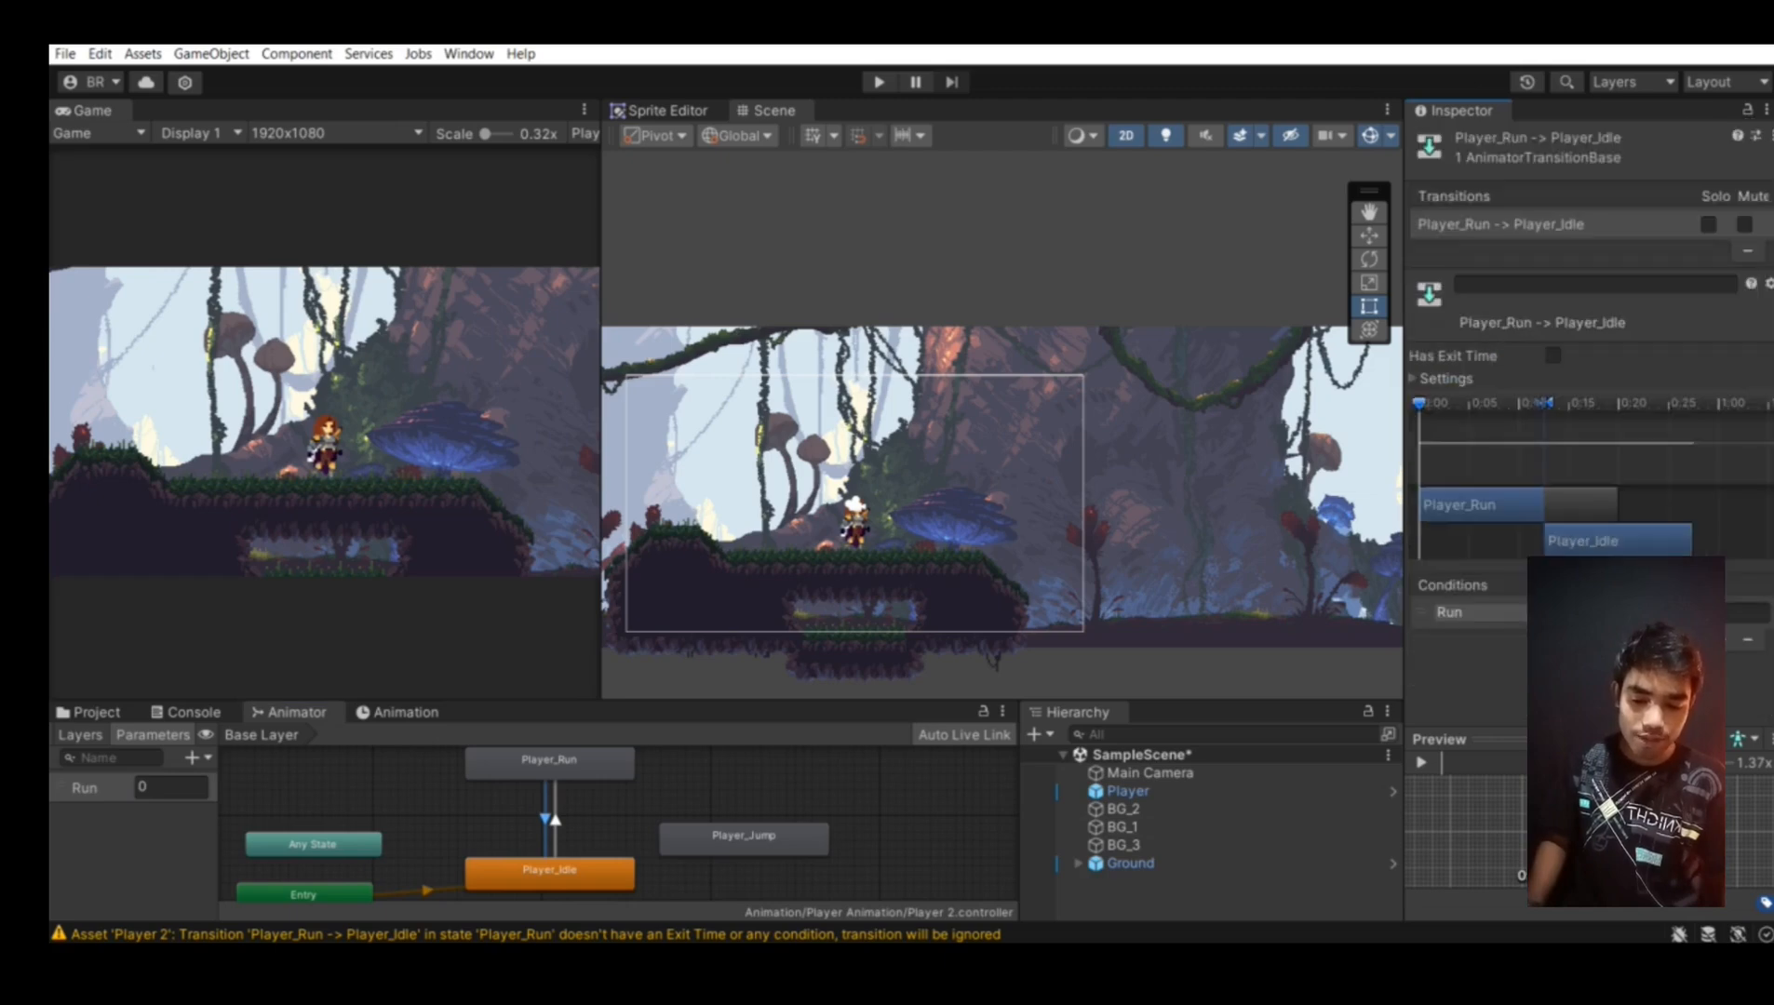
{"action": "left_click", "coordinate": [1646, 612]}
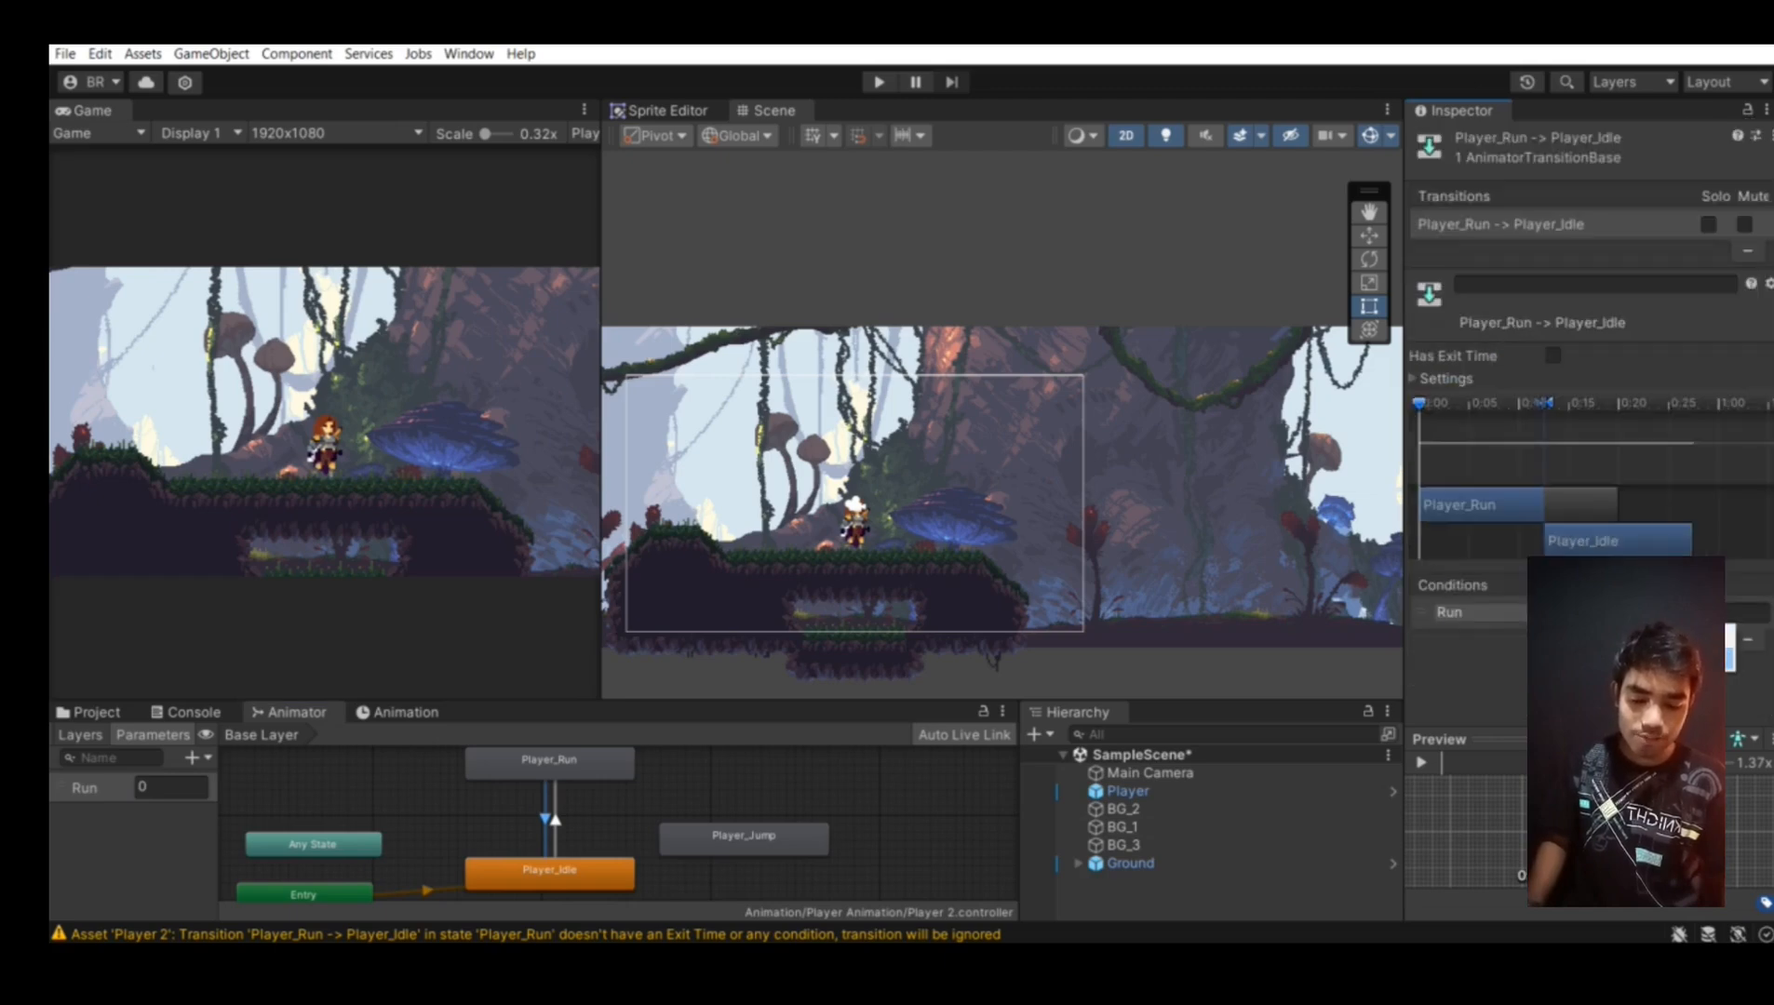
{"action": "left_click", "coordinate": [1658, 659]}
{"action": "left_click", "coordinate": [1705, 613]}
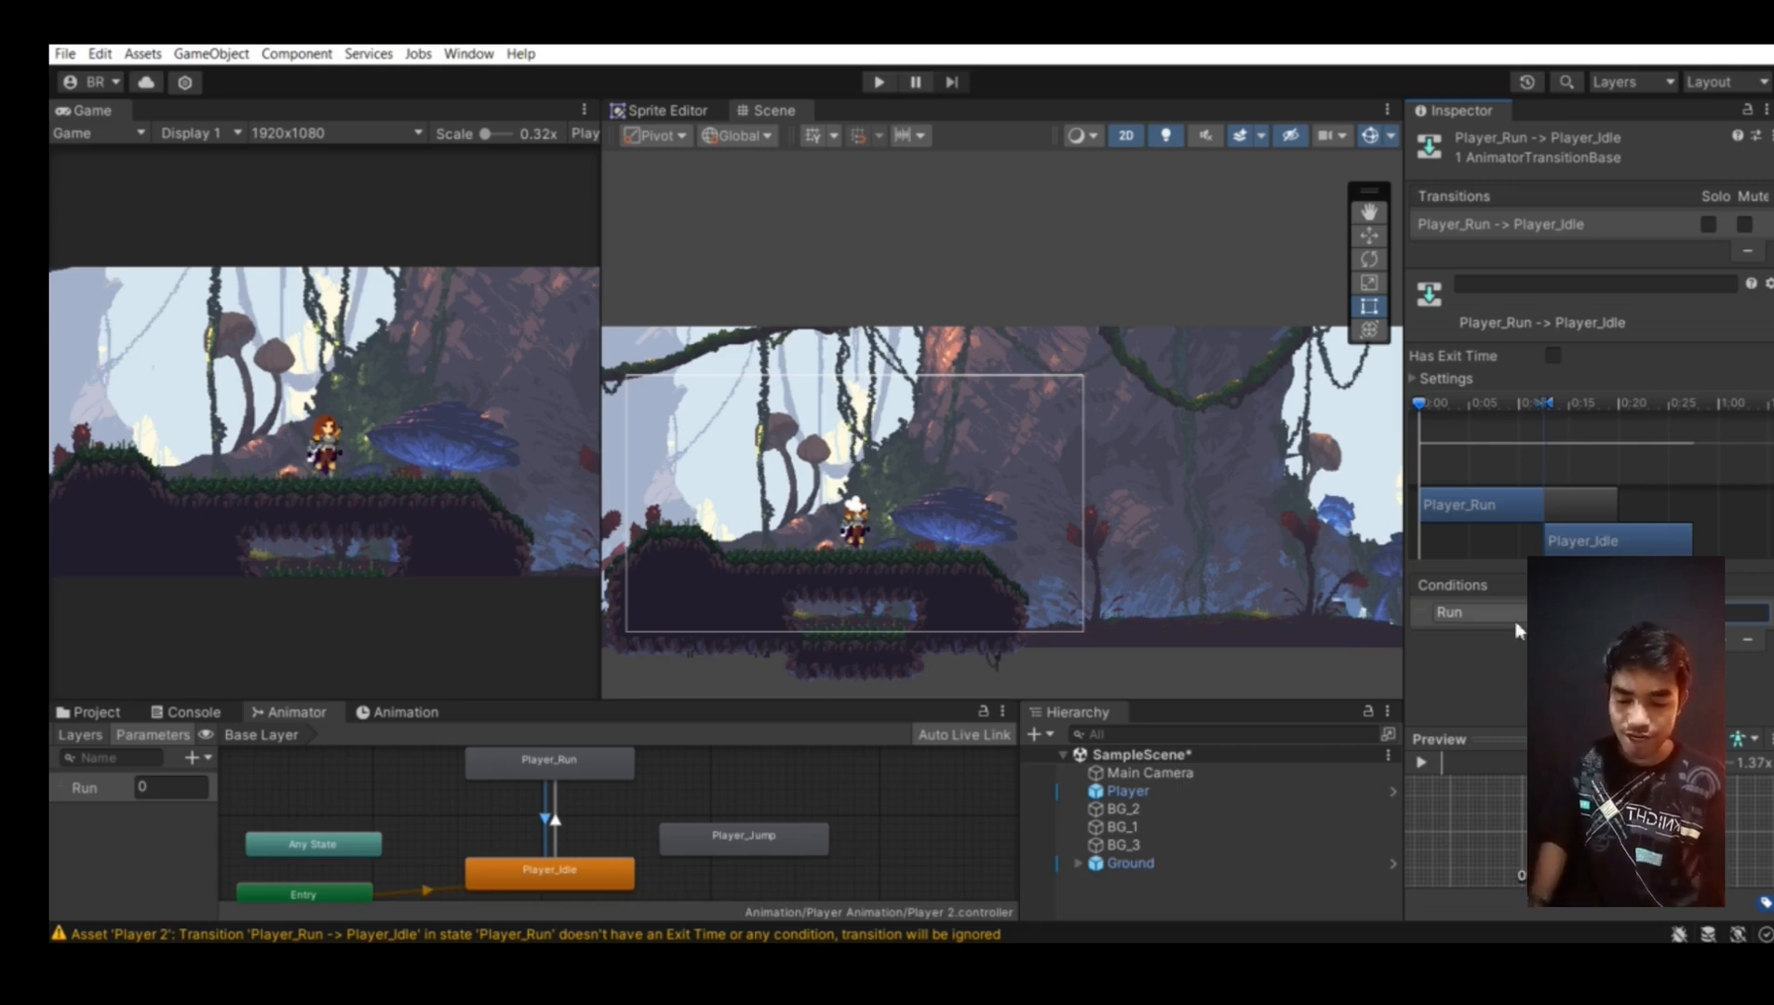
{"action": "left_click", "coordinate": [166, 785]}
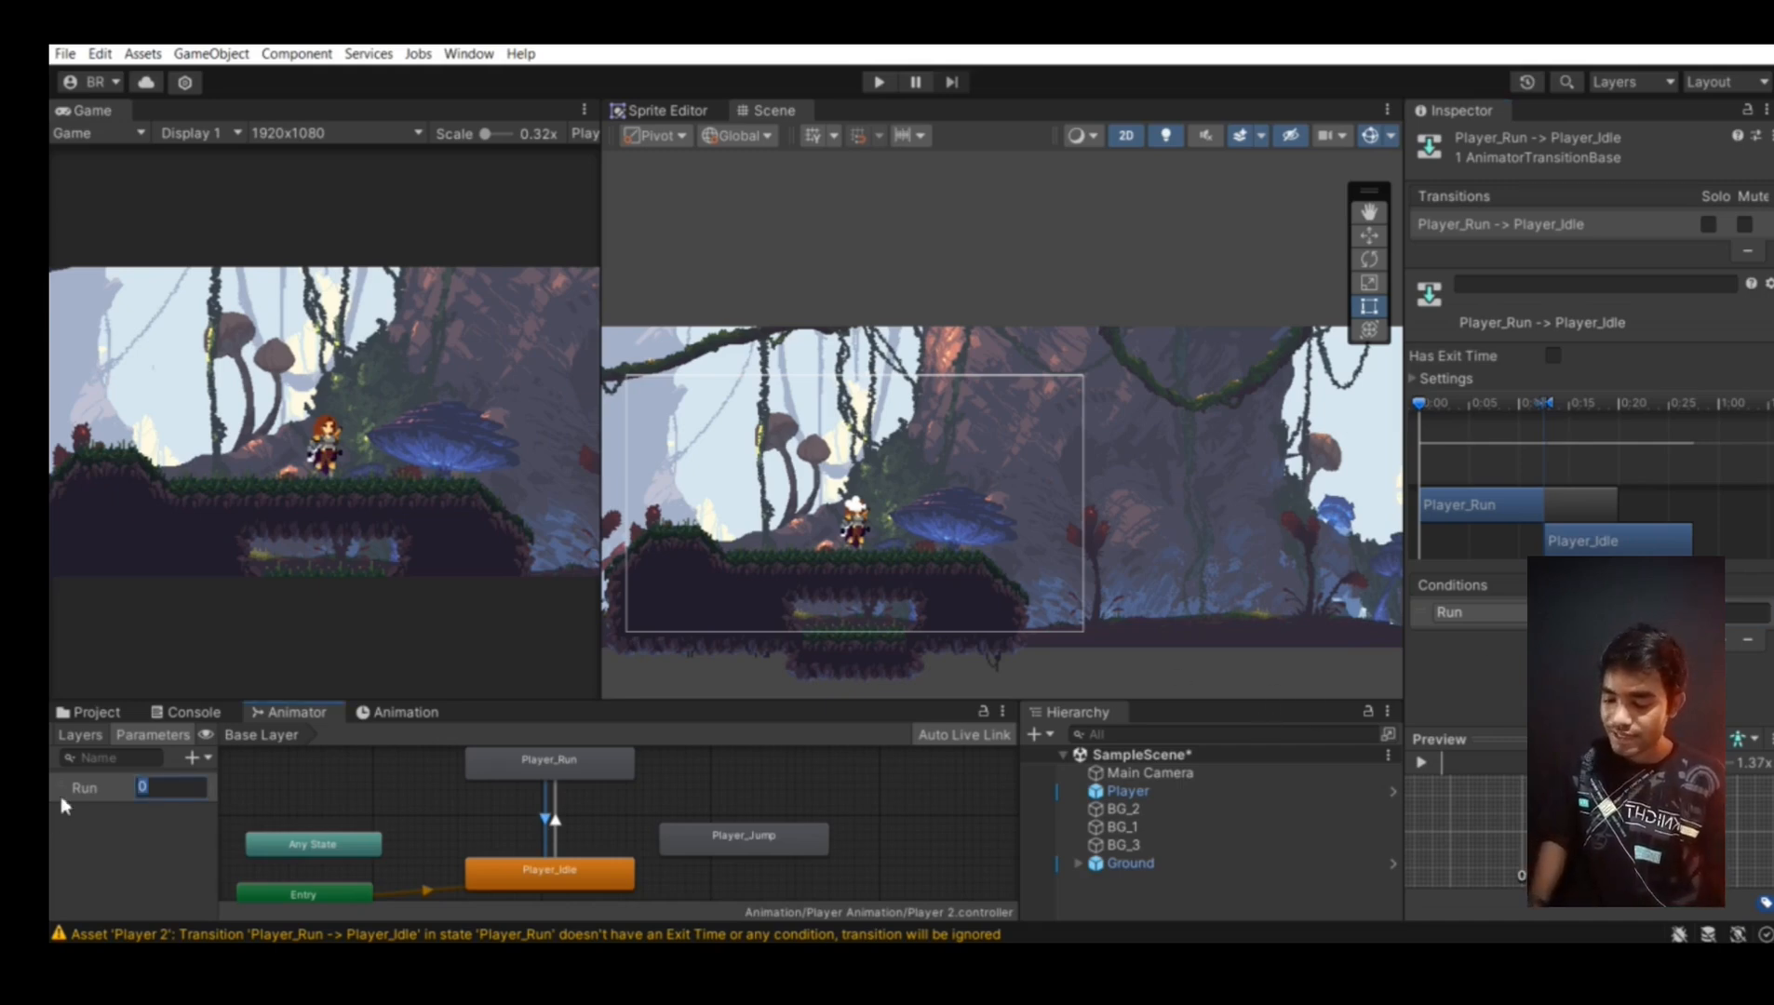
{"action": "double_click", "coordinate": [158, 788]}
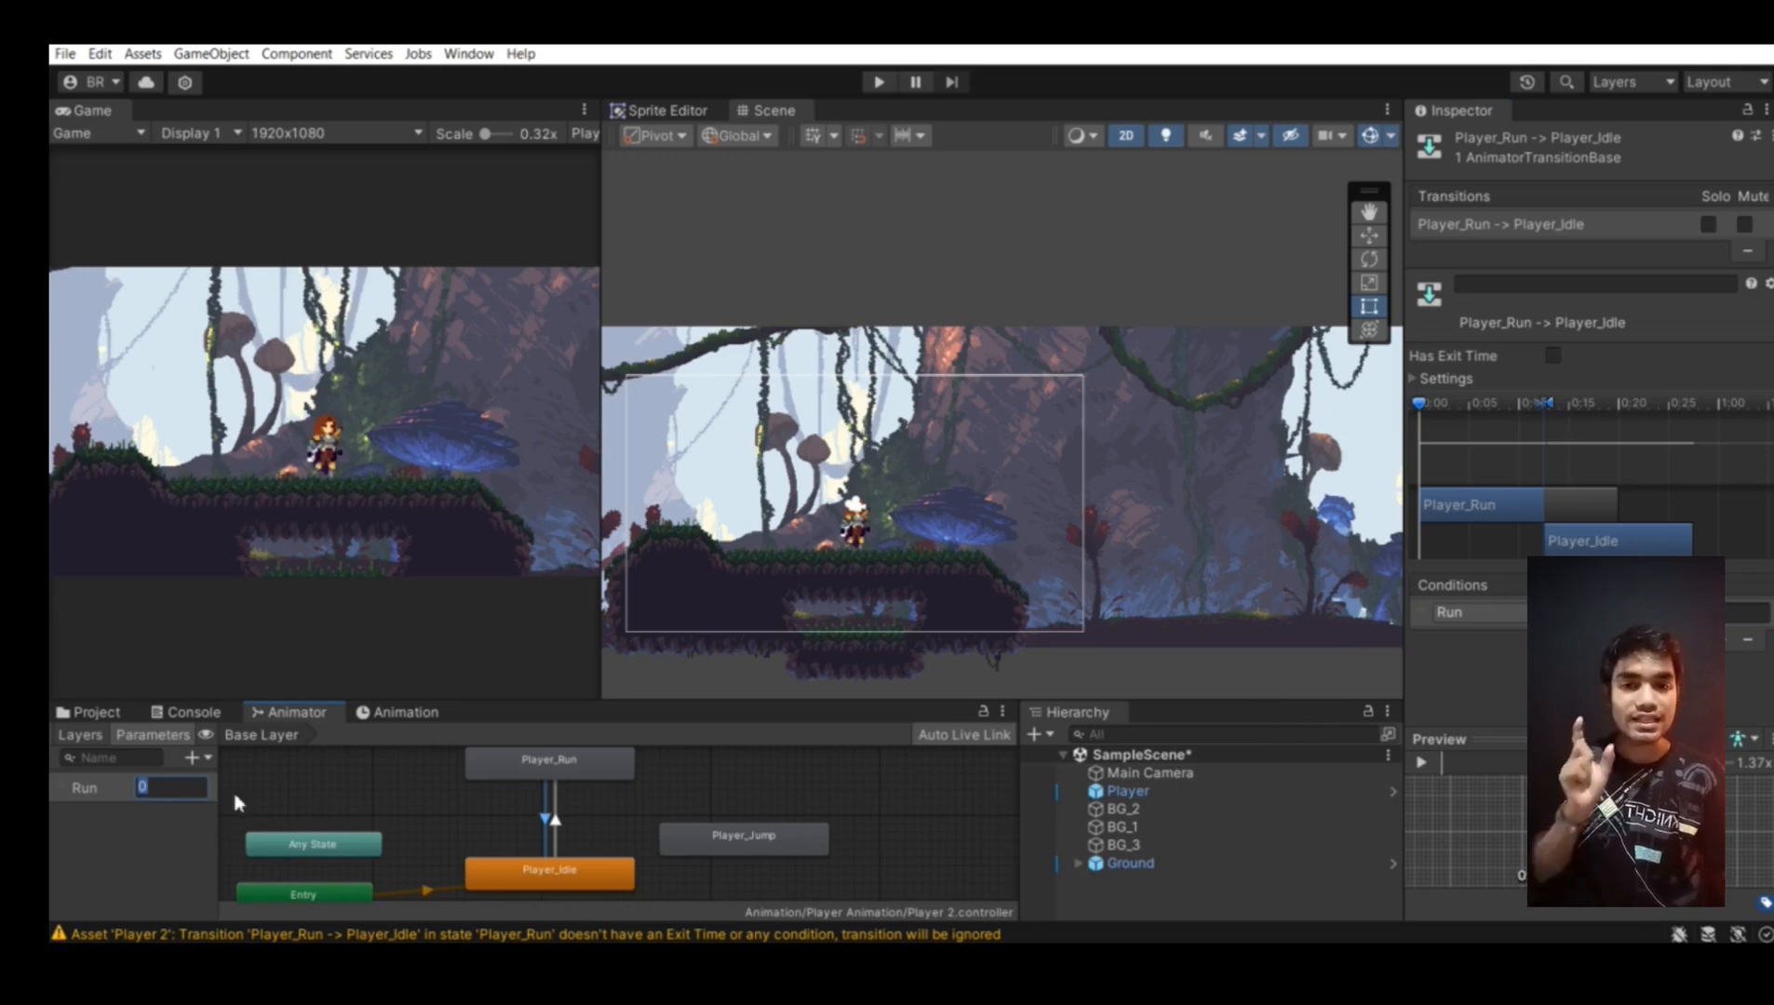
{"action": "left_click", "coordinate": [1728, 614]}
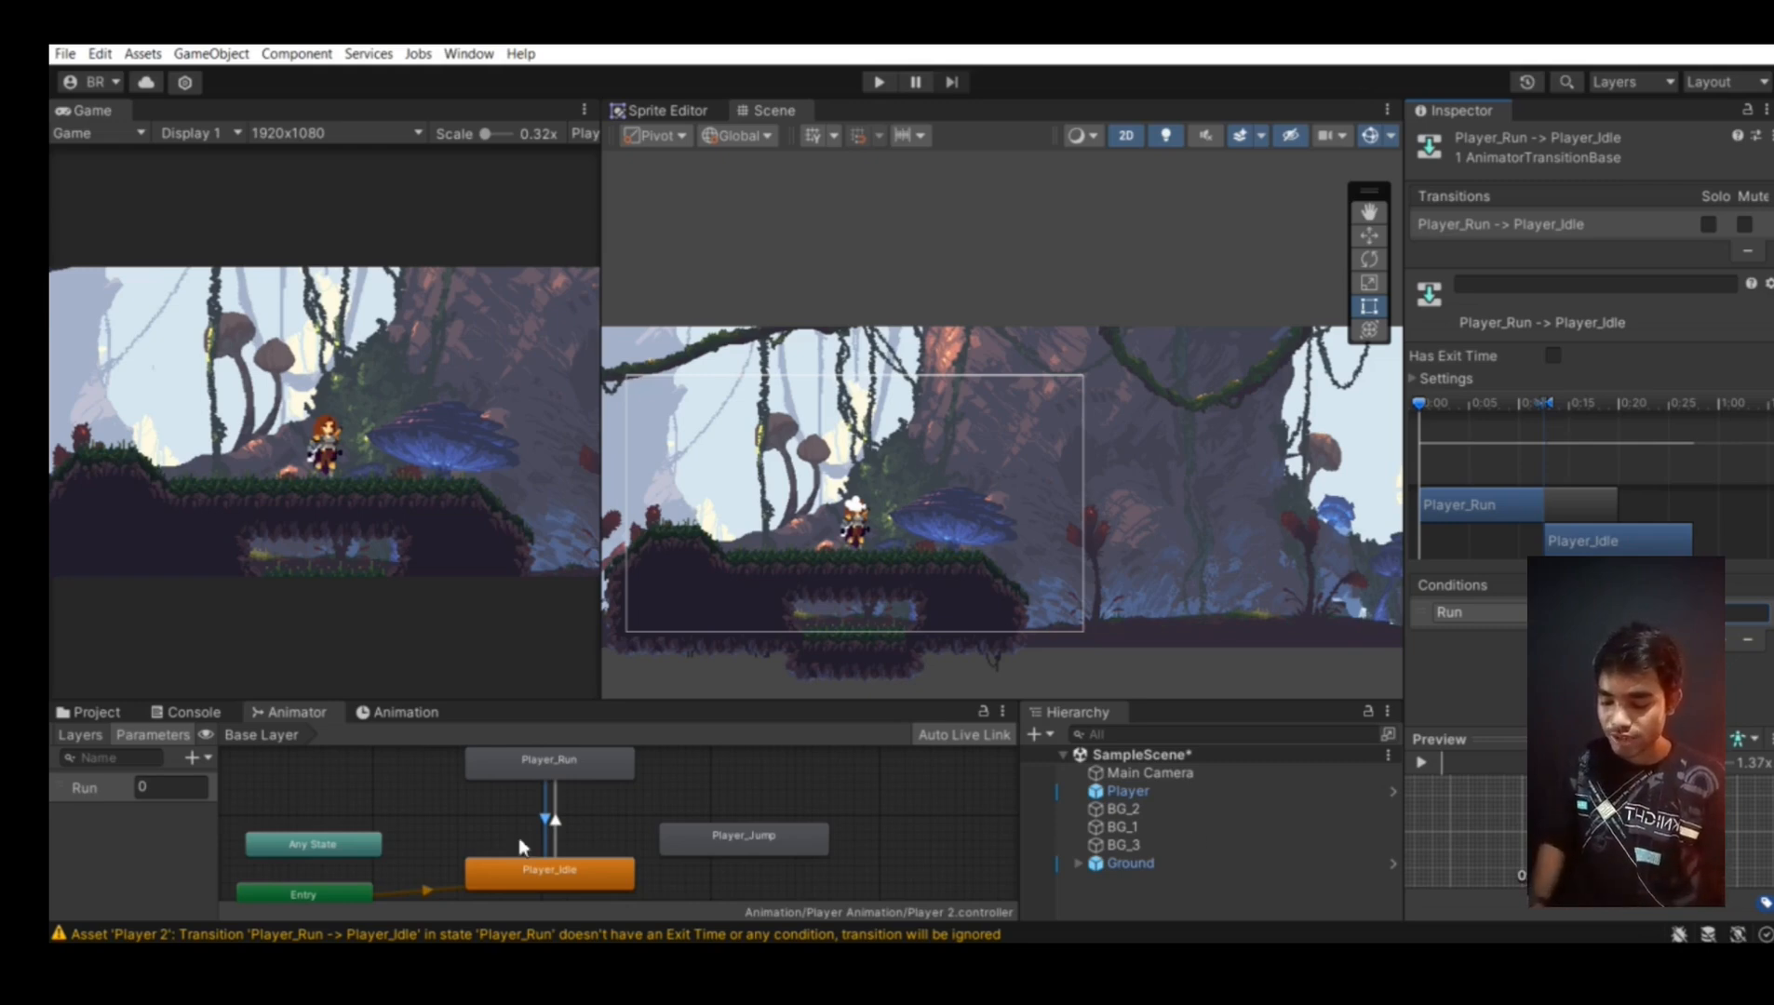
Play the game and test both transitions between Player_Idle and Player_Run by setting Run to 1 and back to 0
{"action": "scroll", "coordinate": [526, 849], "scroll_direction": "down", "scroll_amount": 3}
{"action": "scroll", "coordinate": [535, 819], "scroll_direction": "up", "scroll_amount": 5}
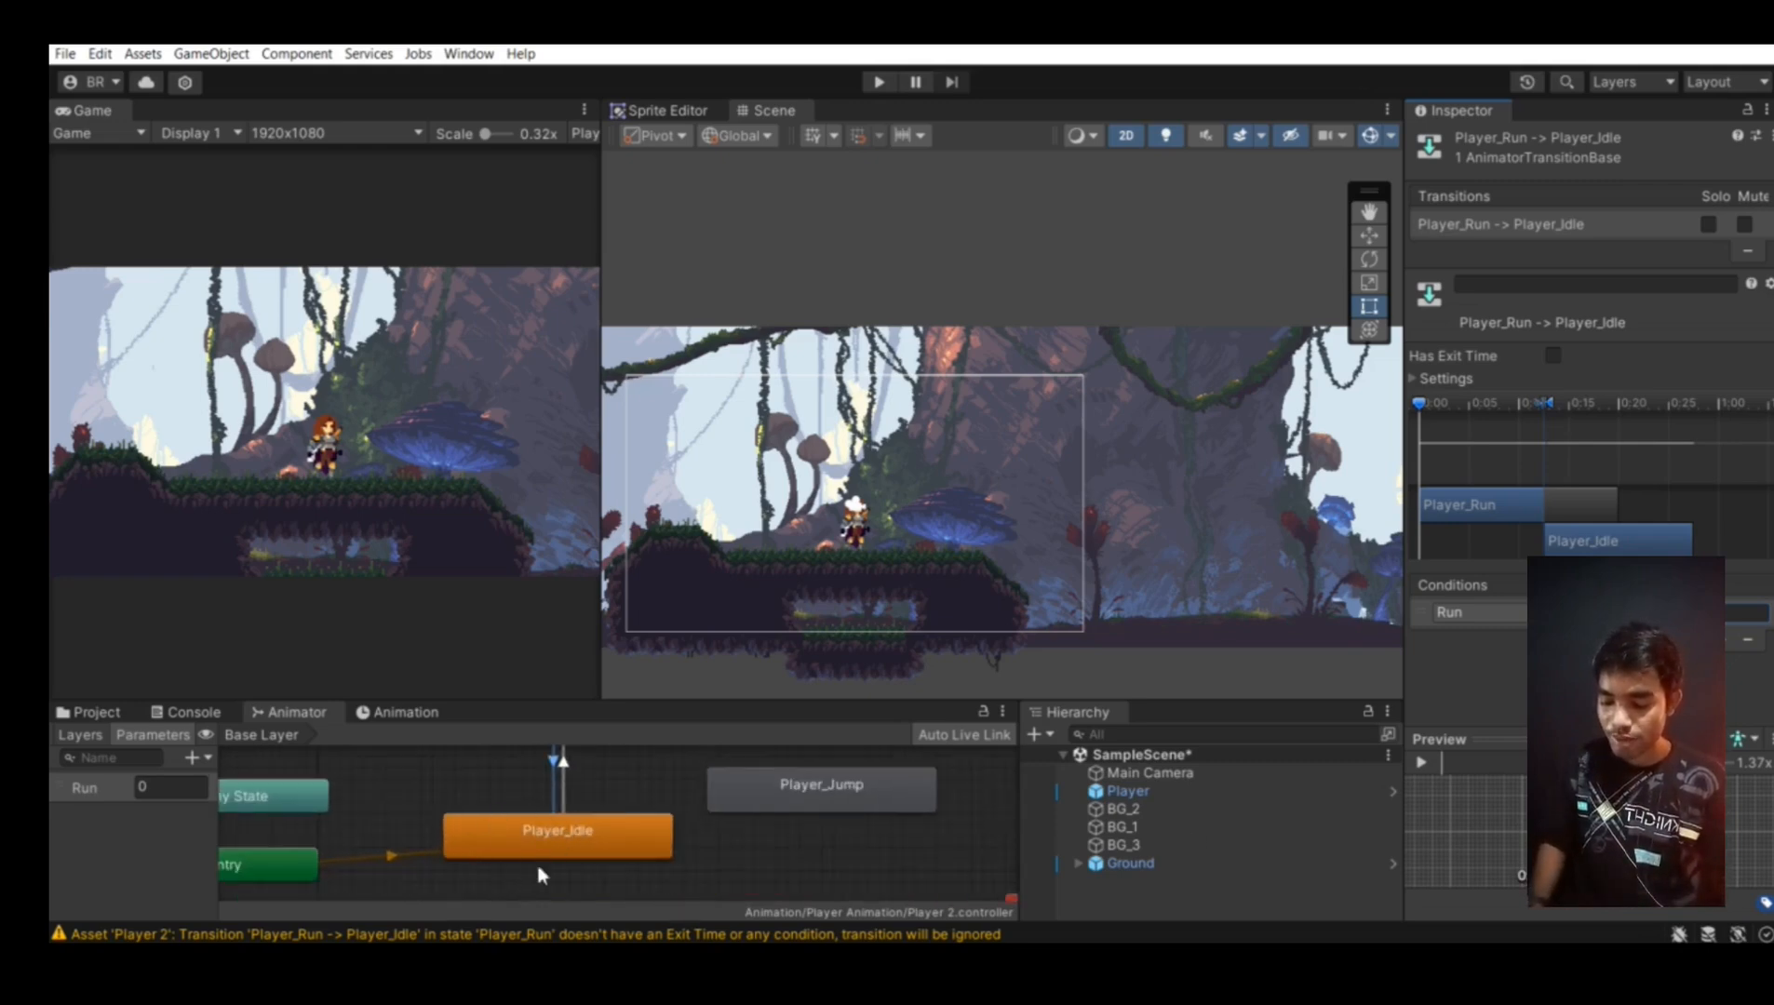
{"action": "scroll", "coordinate": [558, 791], "scroll_direction": "down", "scroll_amount": 4}
{"action": "scroll", "coordinate": [566, 852], "scroll_direction": "up", "scroll_amount": 2}
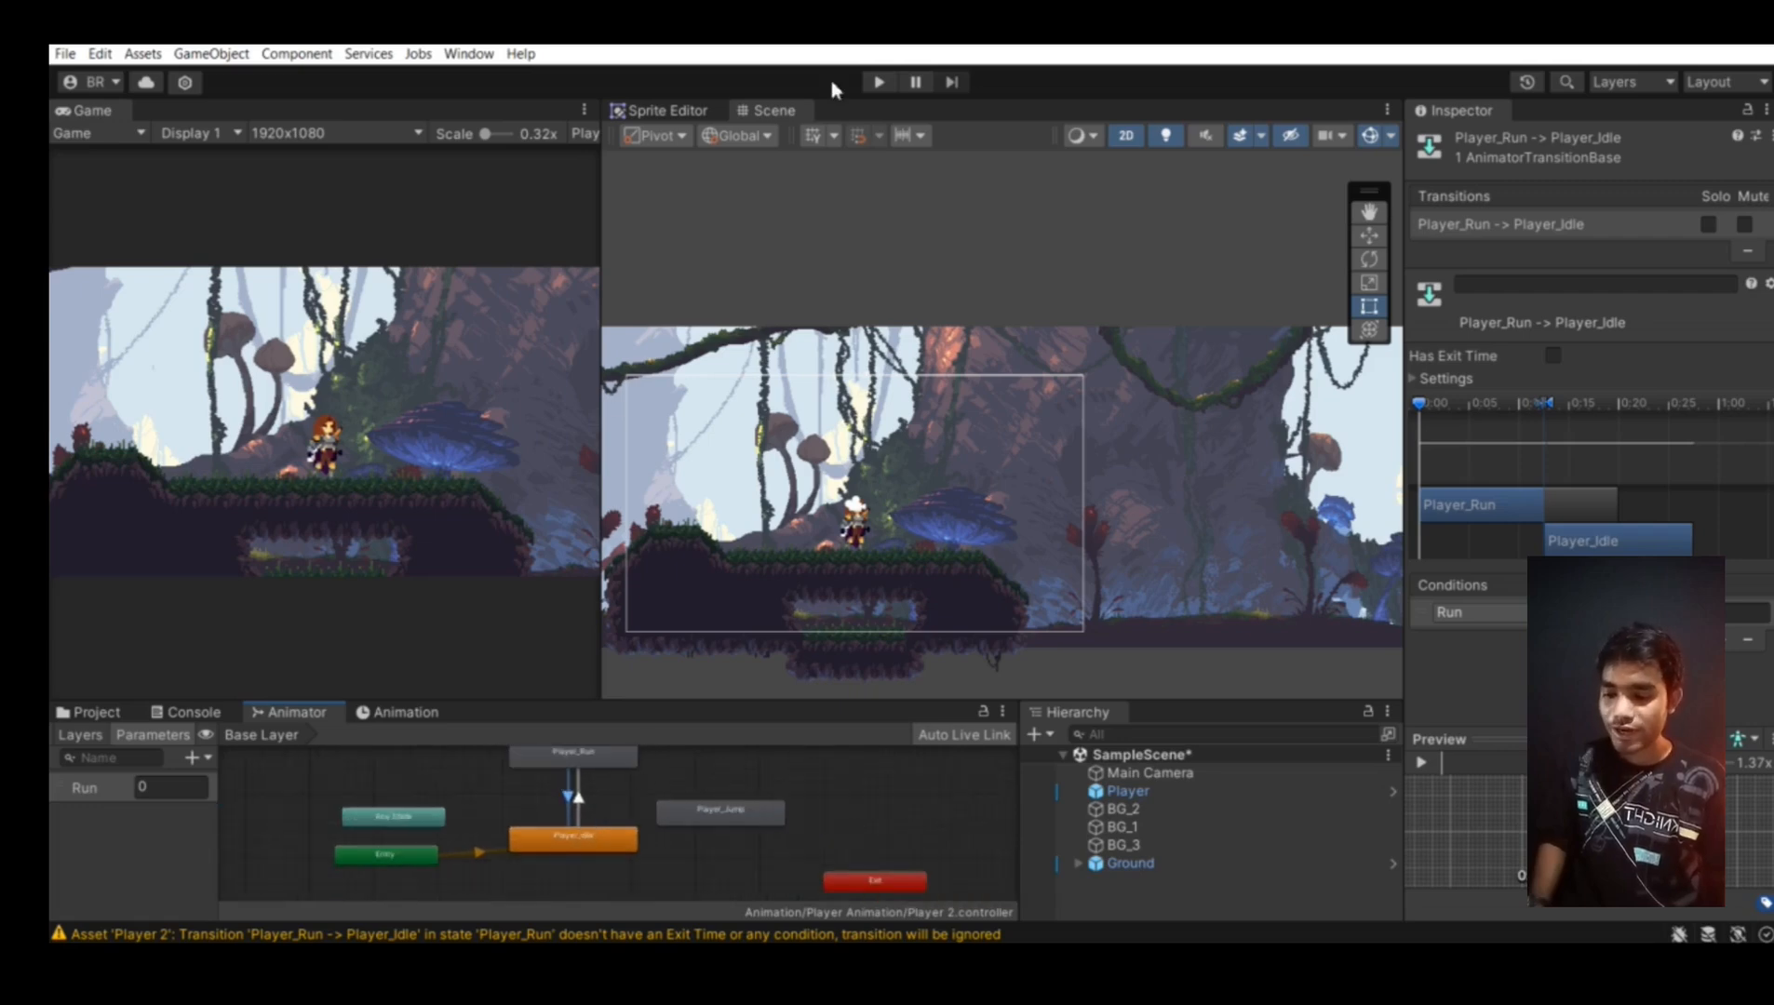
{"action": "left_click", "coordinate": [879, 82]}
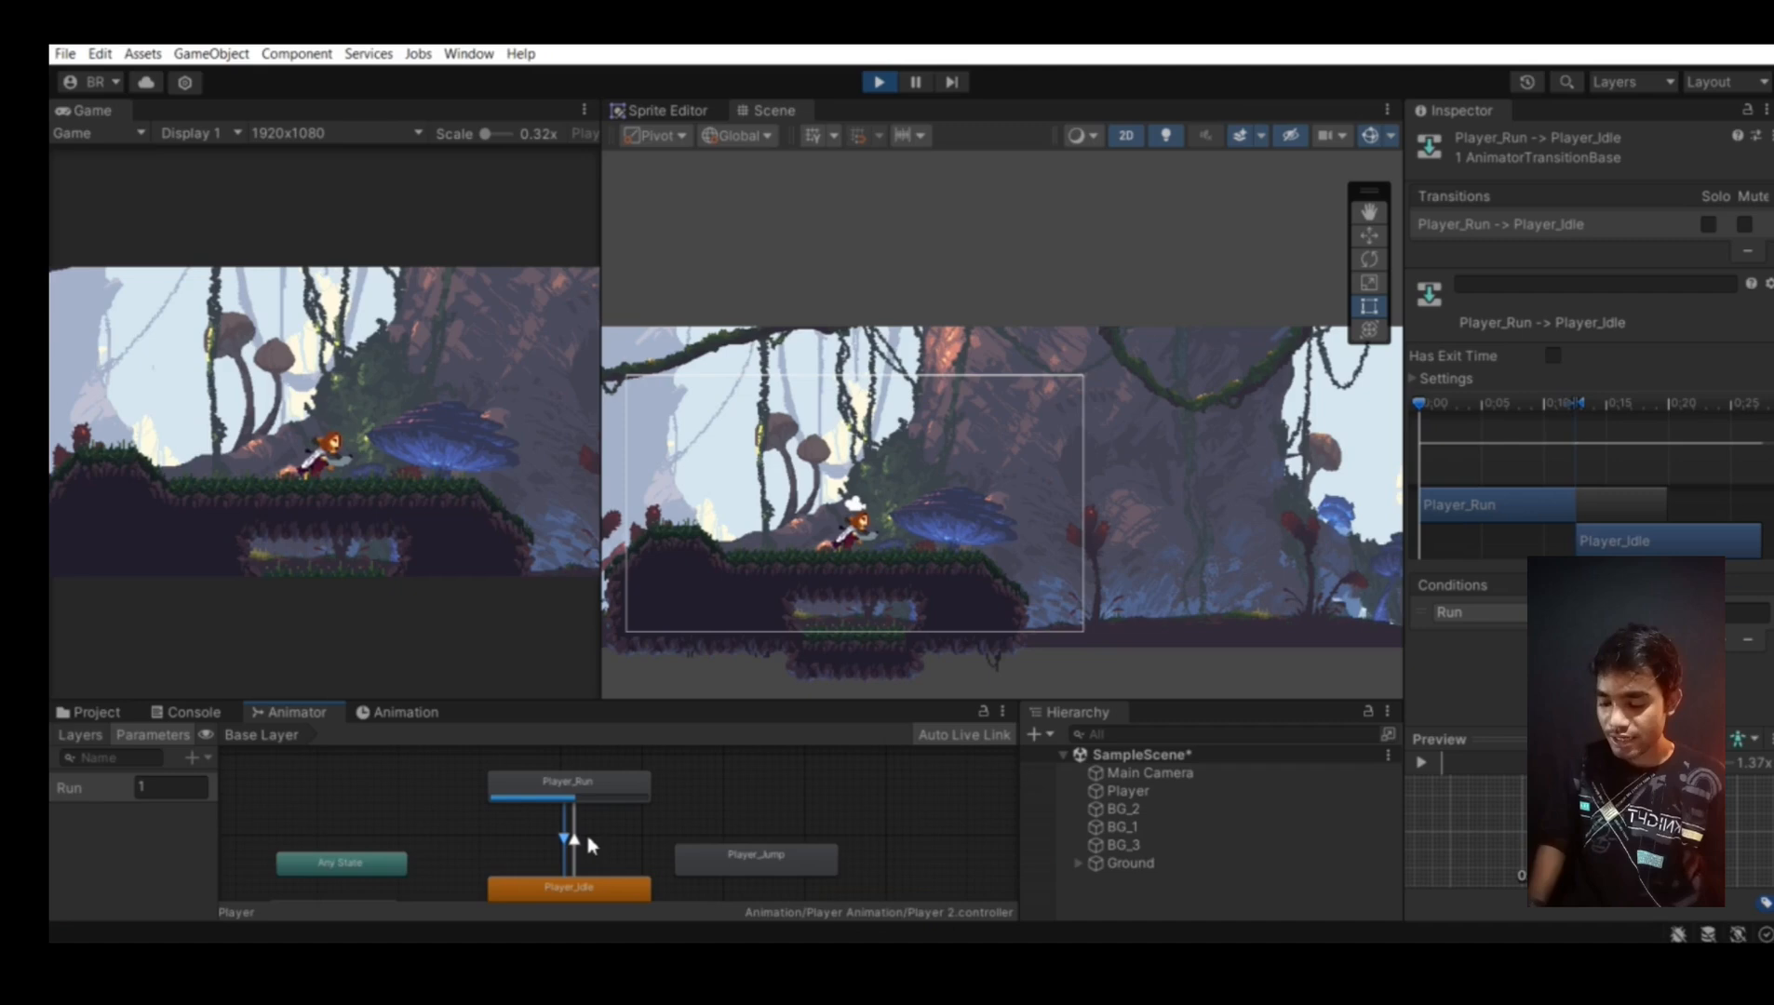
{"action": "left_click", "coordinate": [576, 841]}
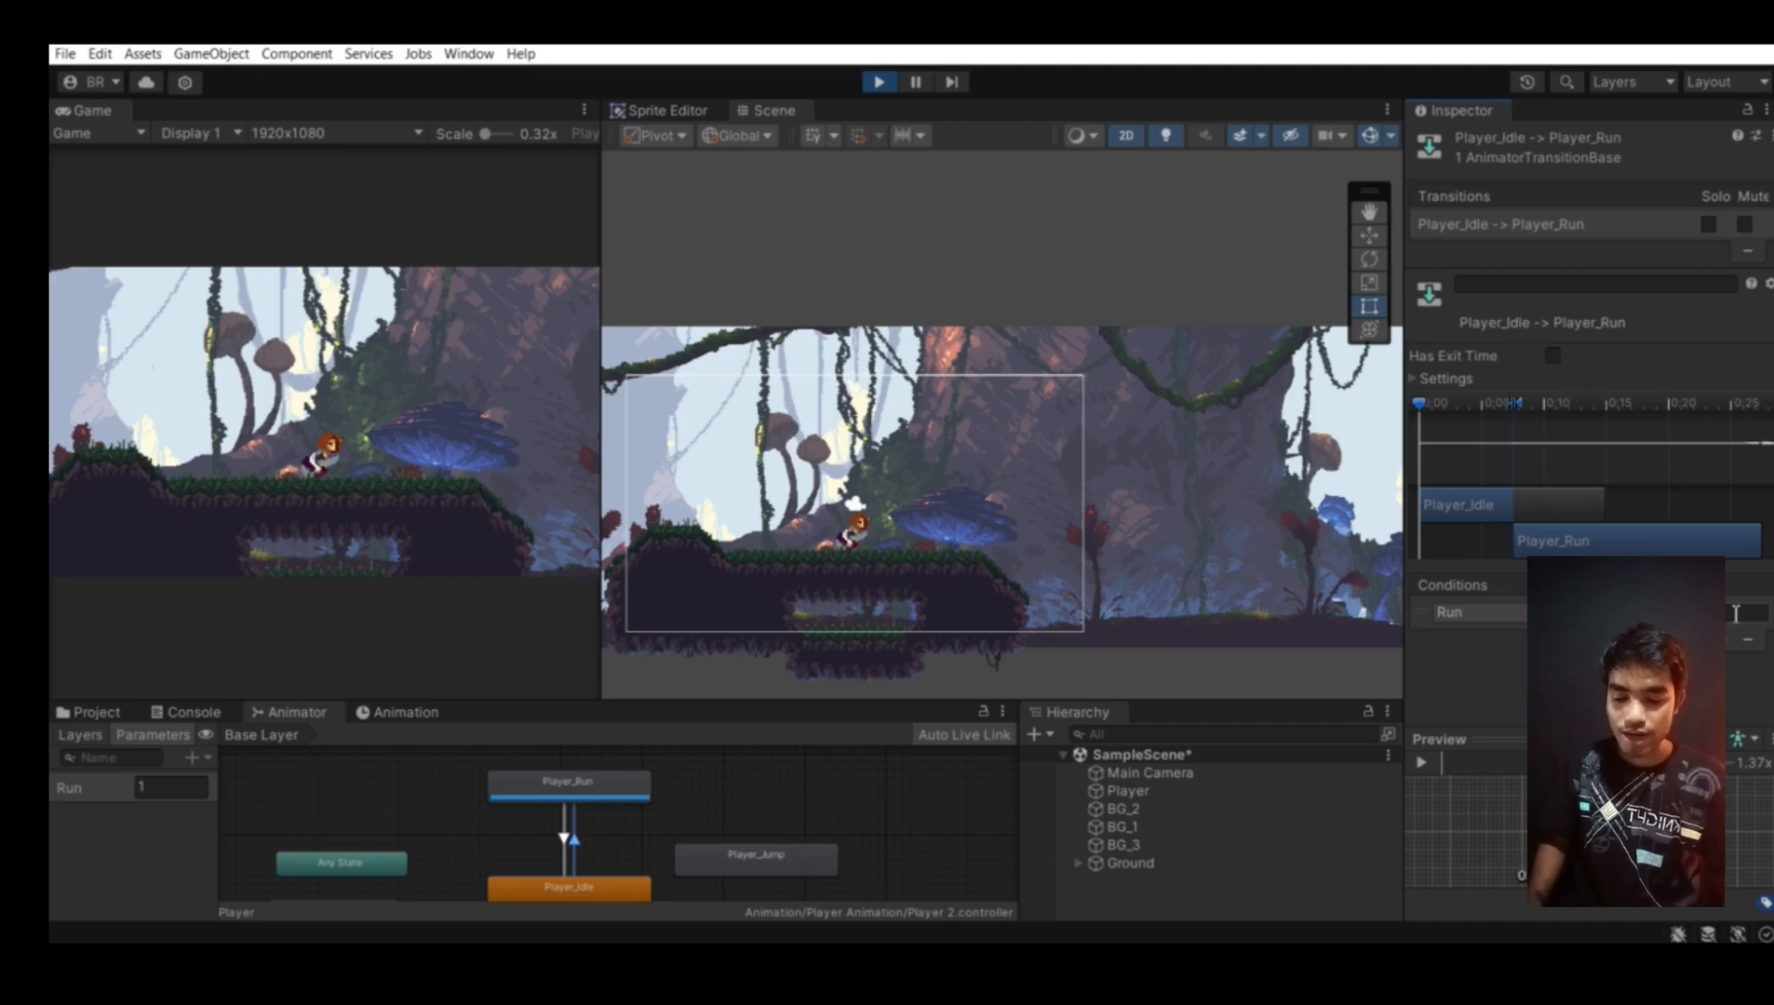
{"action": "scroll", "coordinate": [929, 563], "scroll_direction": "up", "scroll_amount": 2}
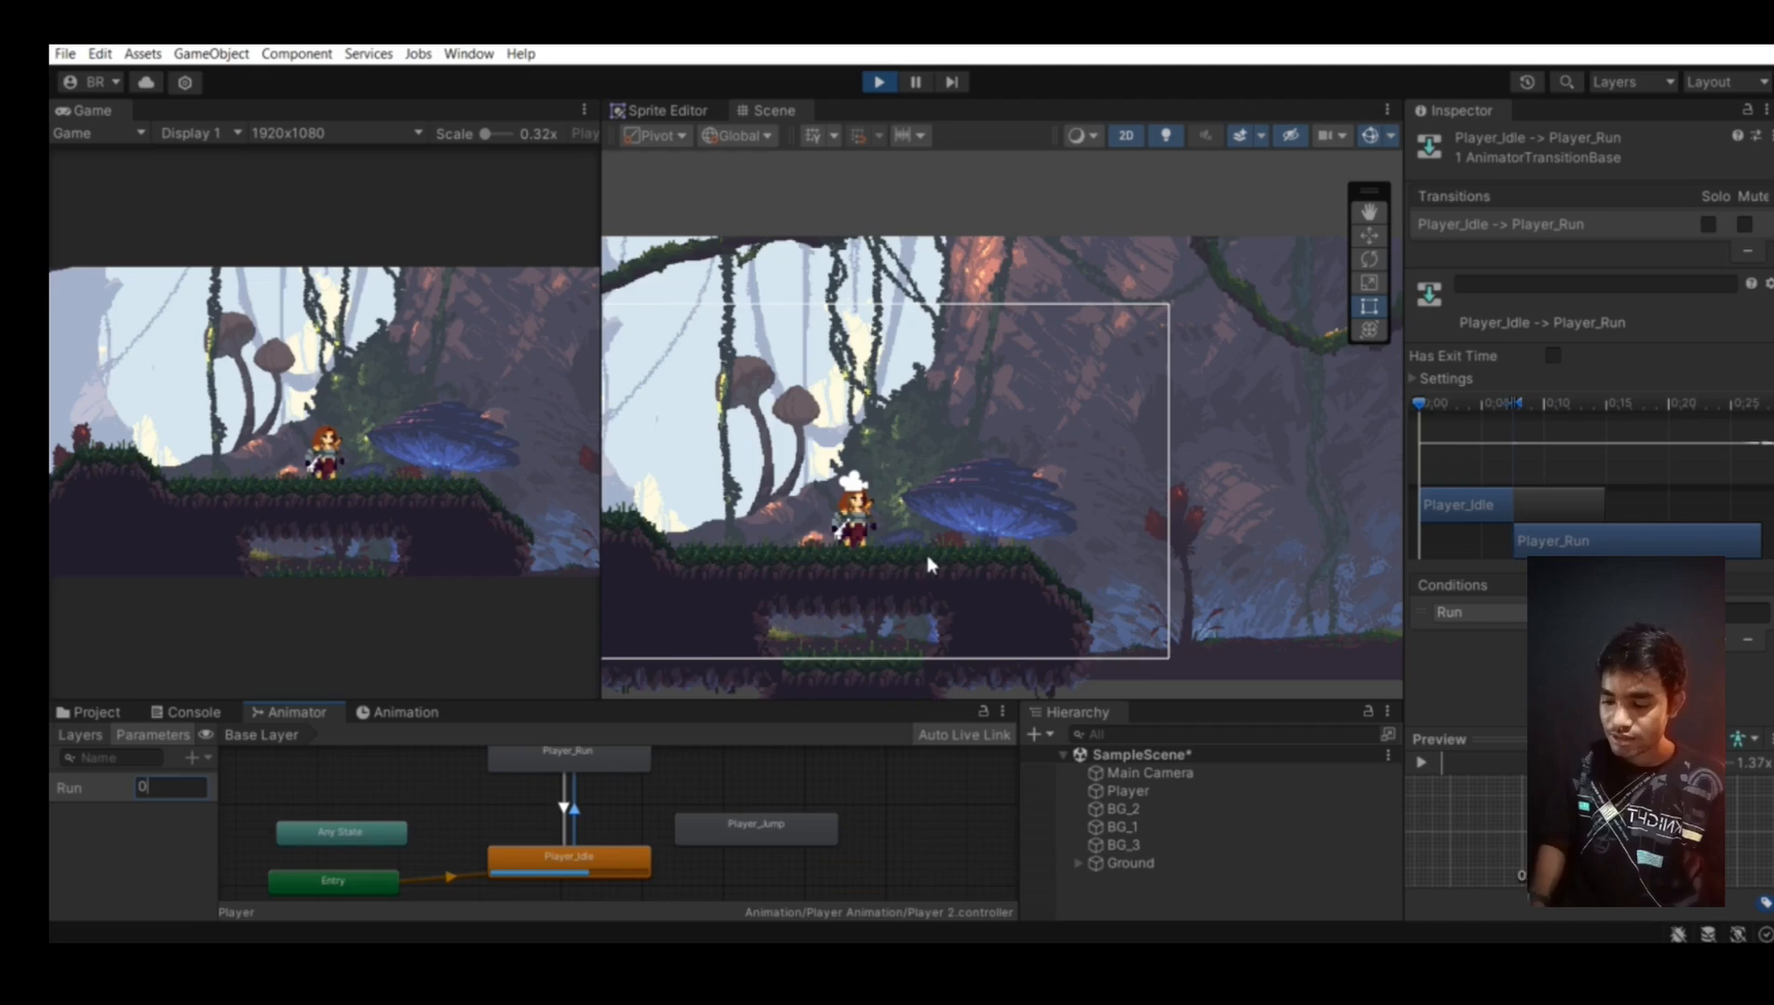
{"action": "scroll", "coordinate": [833, 521], "scroll_direction": "up", "scroll_amount": 1}
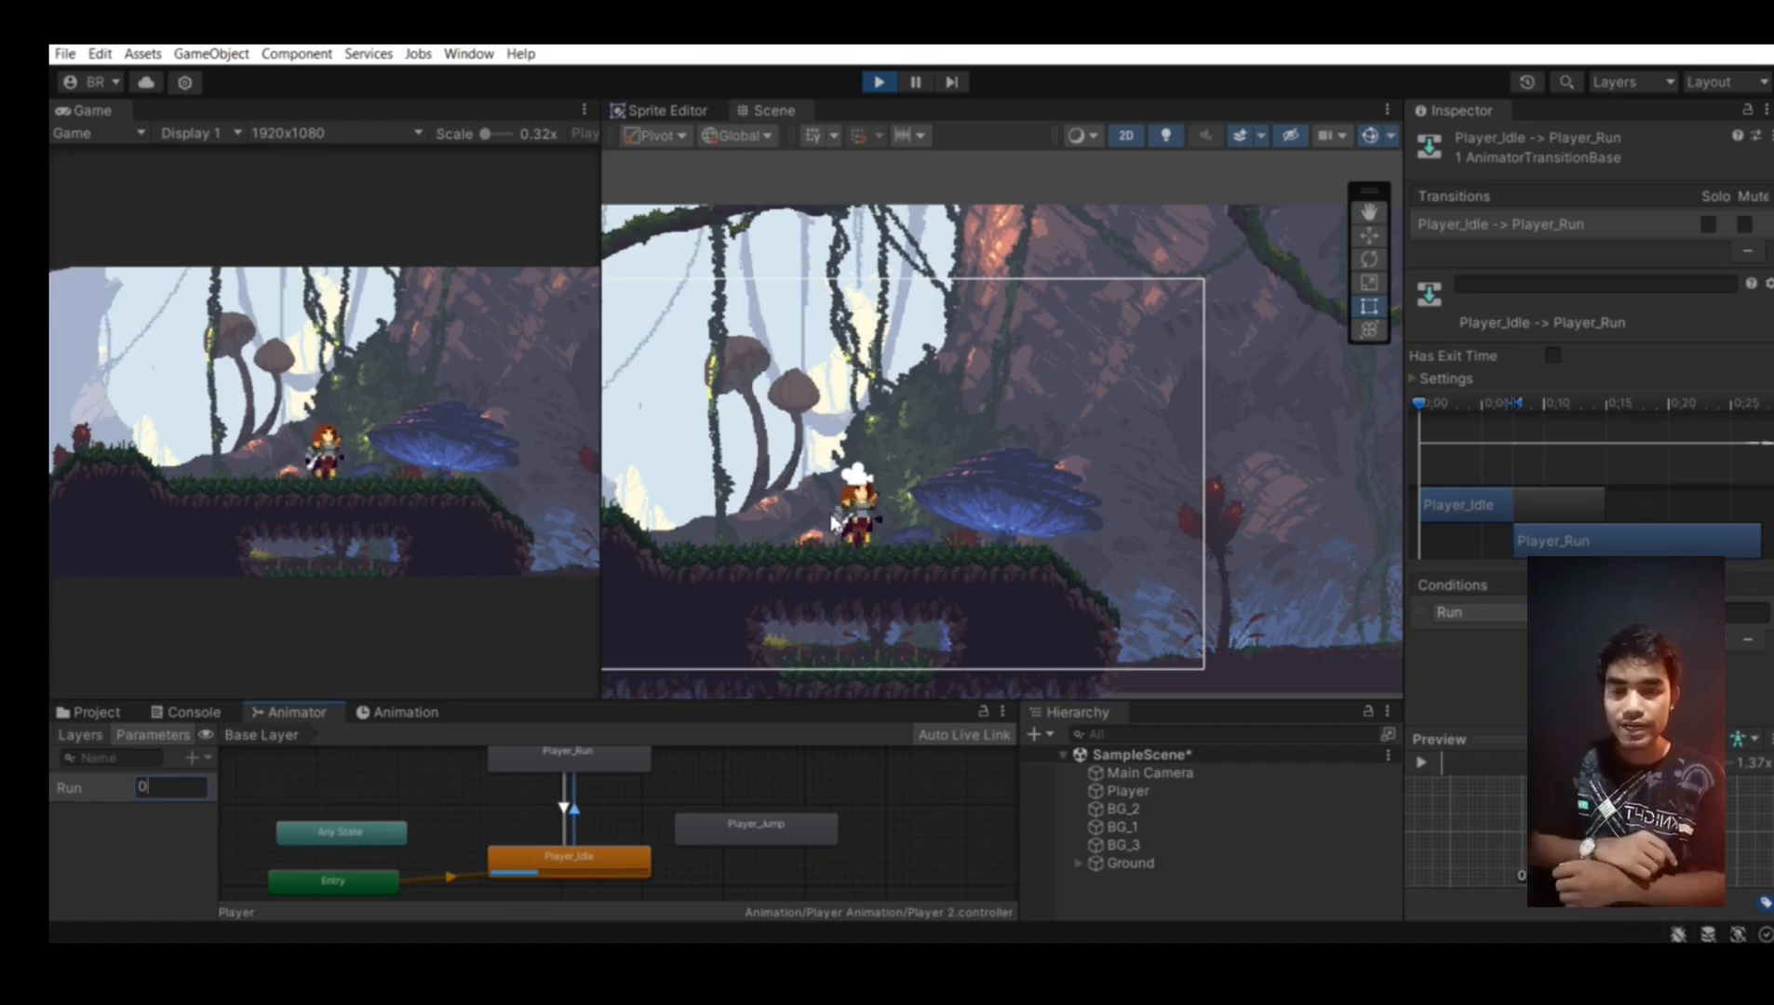
Leave play mode with the Player selected and open its Player script in Visual Studio Code
{"action": "left_click", "coordinate": [833, 523]}
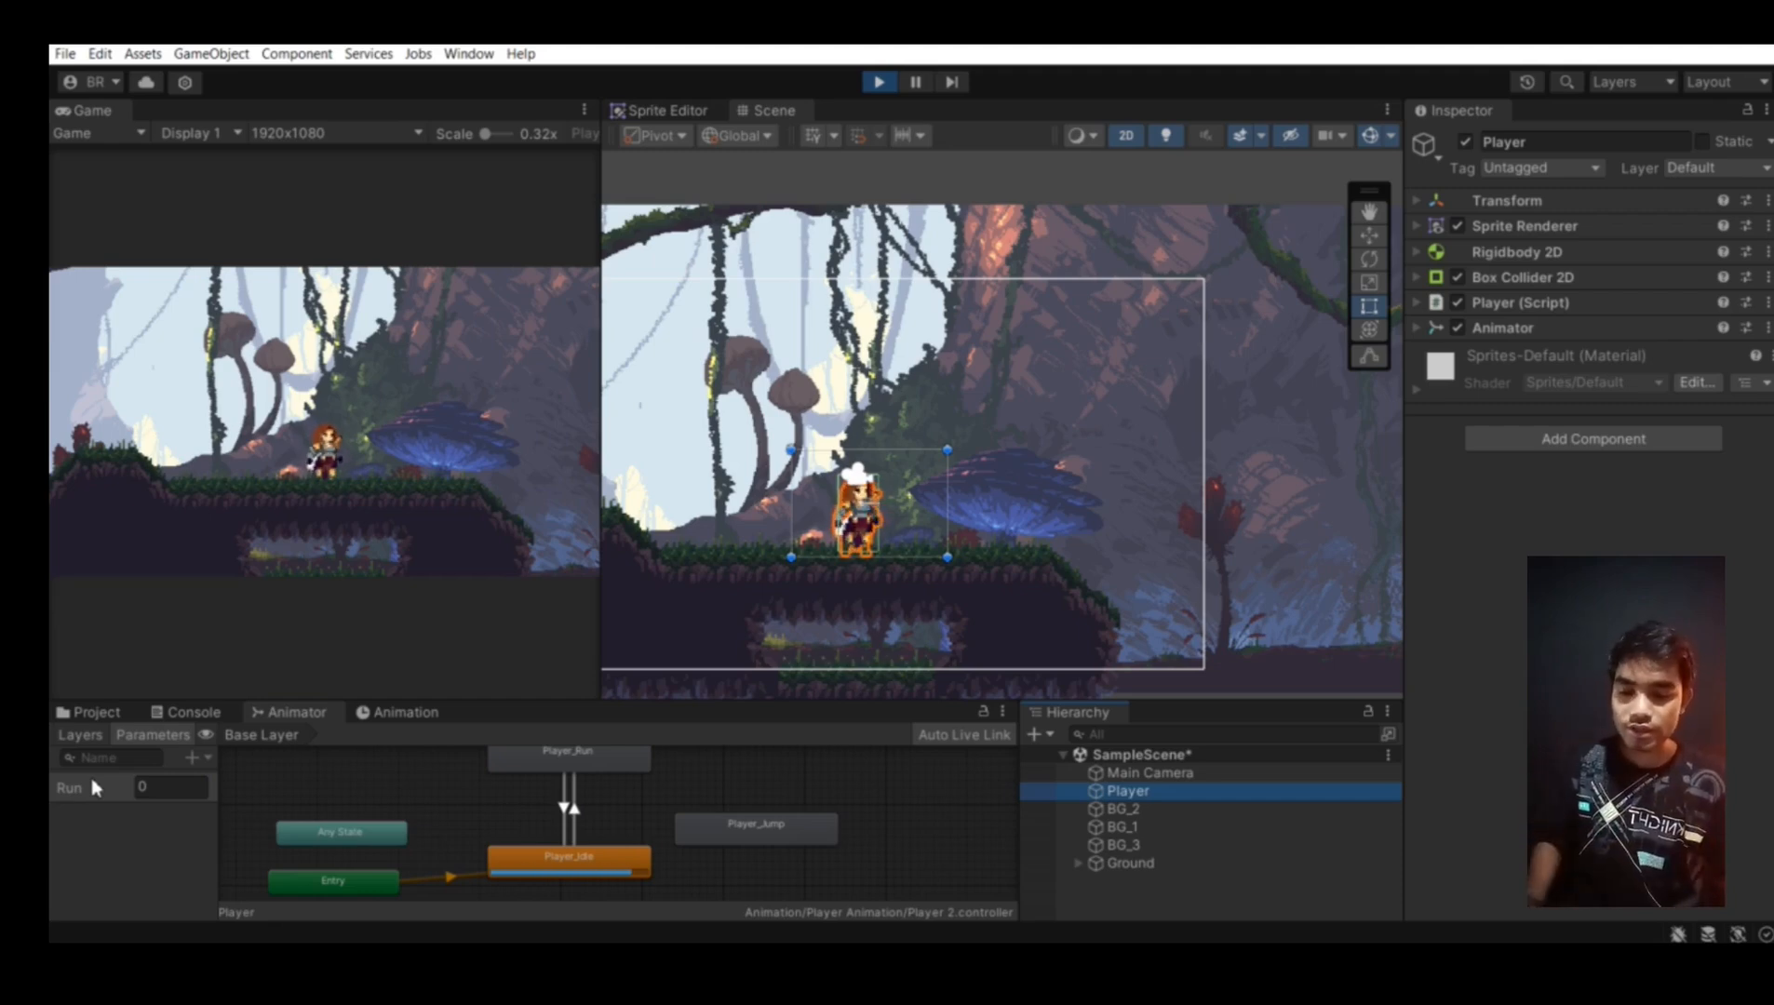
{"action": "left_click", "coordinate": [883, 82]}
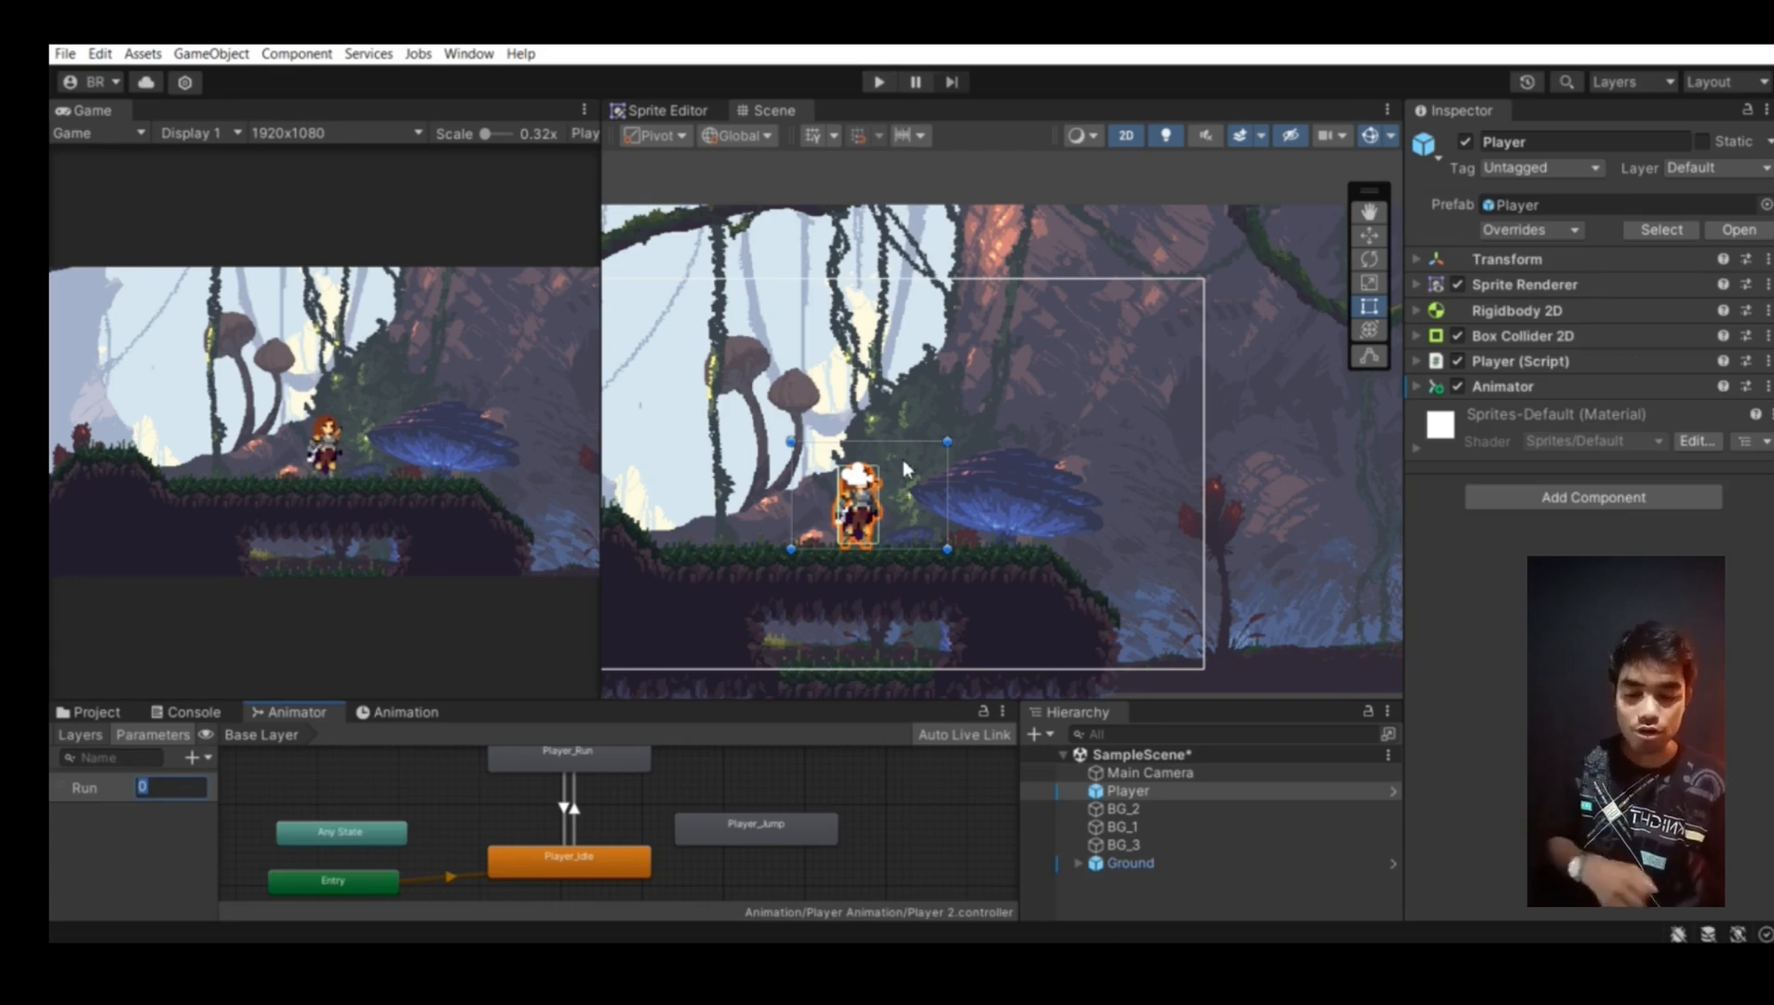
{"action": "left_click", "coordinate": [1575, 360]}
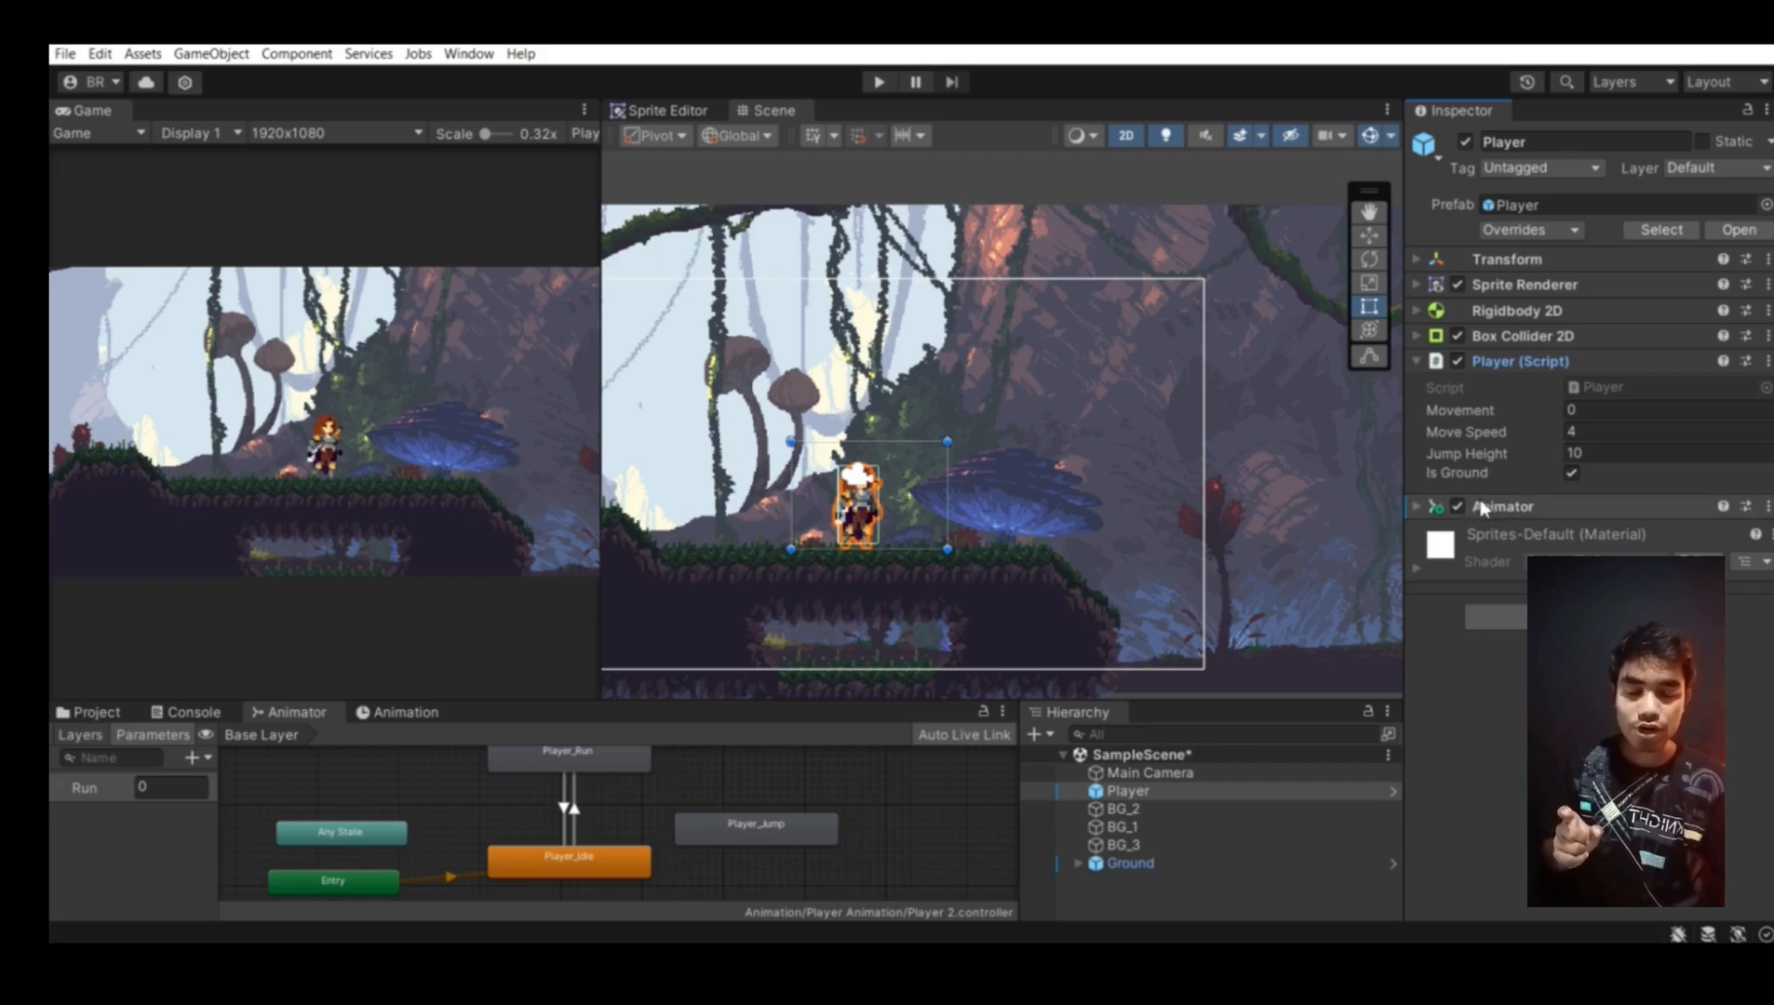
{"action": "left_click", "coordinate": [1503, 363]}
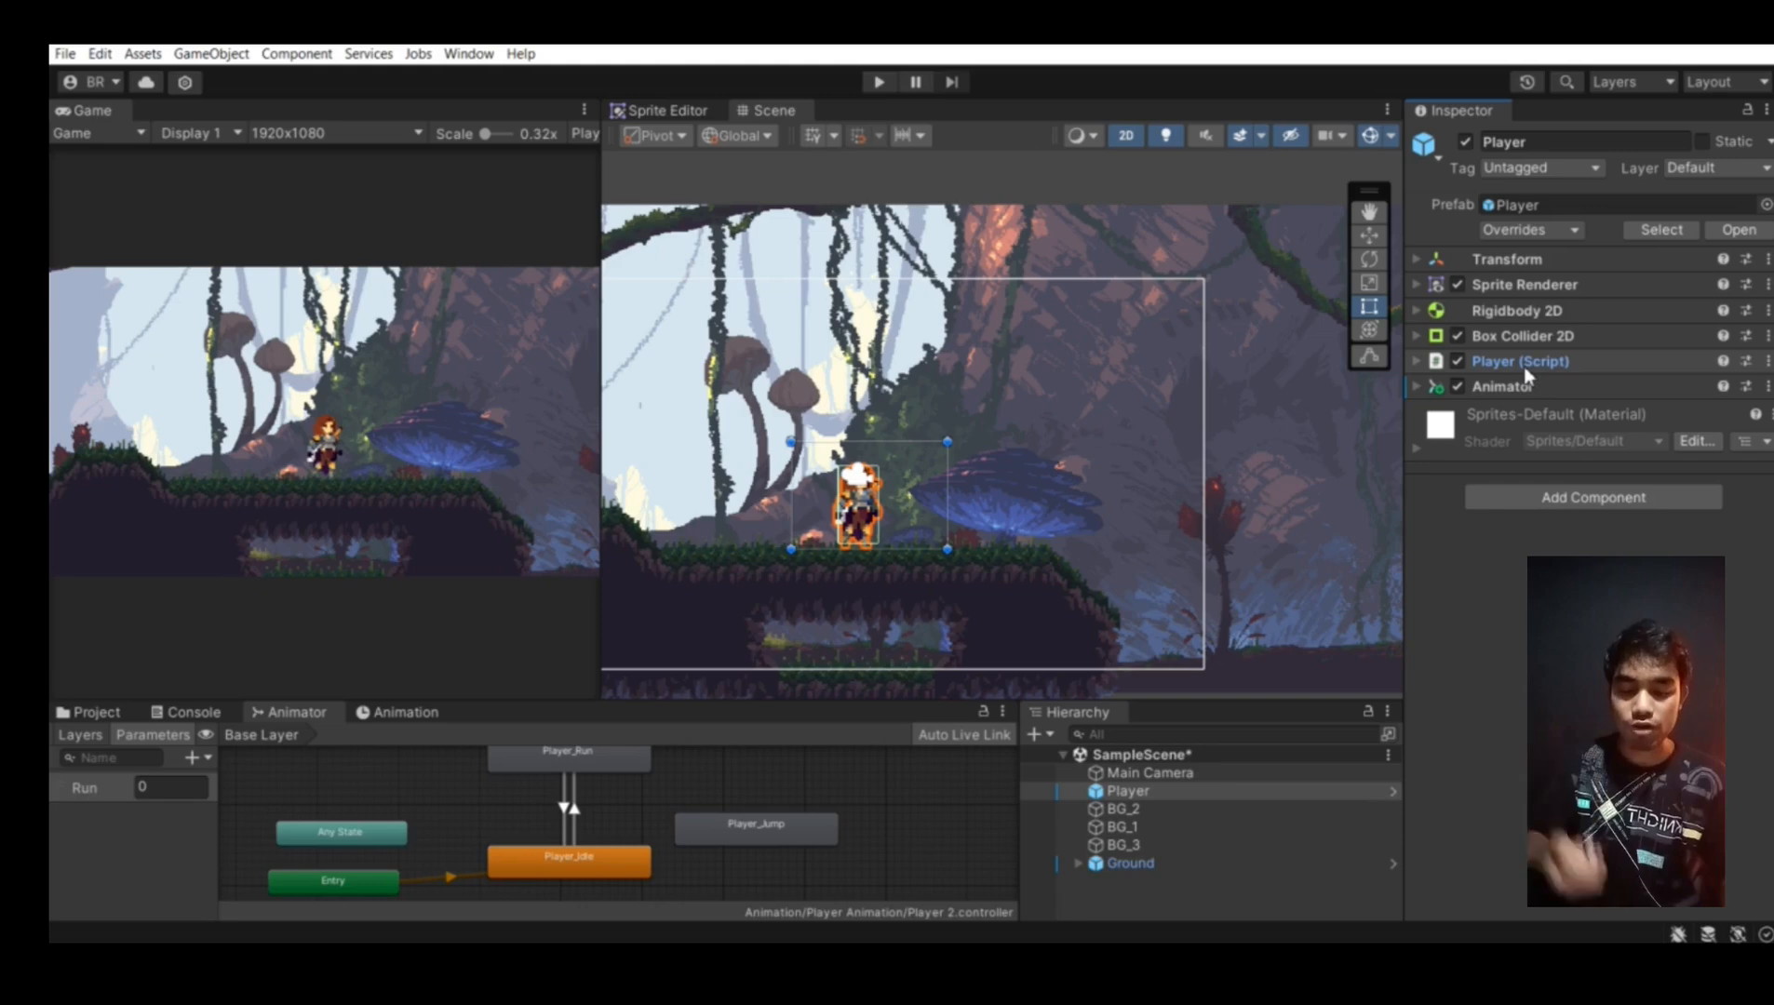
{"action": "left_click", "coordinate": [1523, 365]}
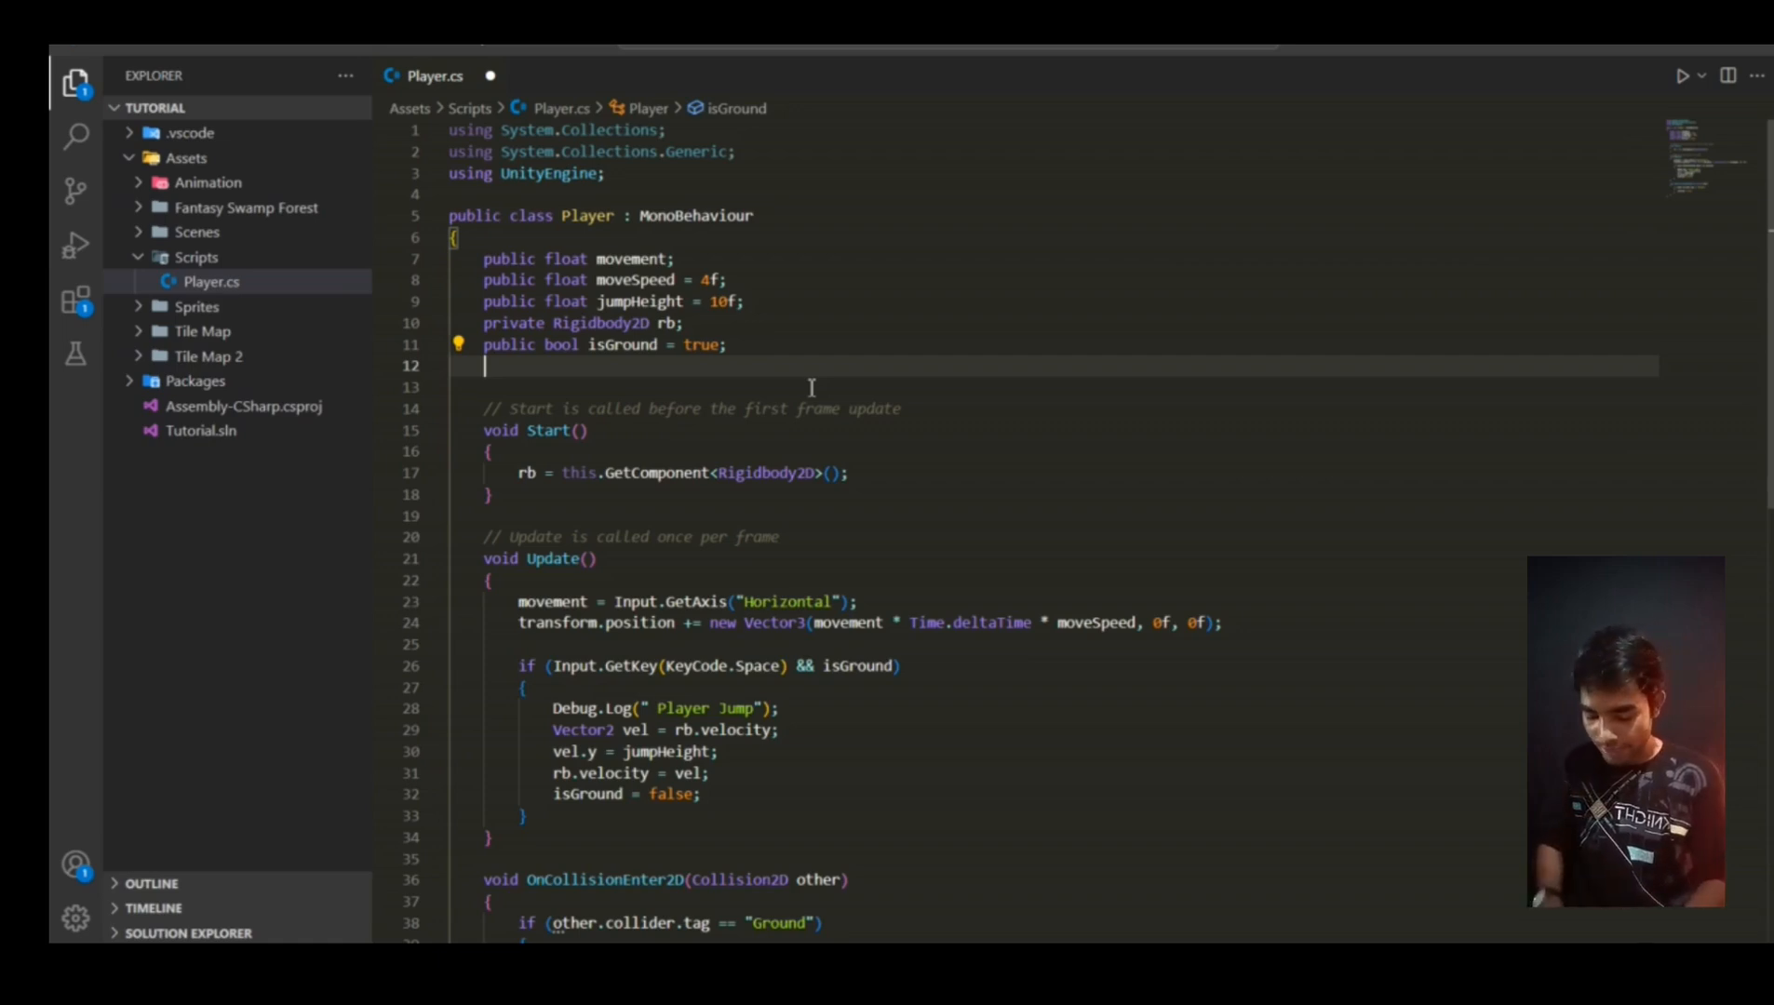
Declare a public Animator field named animator below isGround in the Player class and save the script
{"action": "type", "text": "publiv"}
{"action": "key", "text": "BackSpace"}
{"action": "key", "text": "BackSpace"}
{"action": "type", "text": "c"}
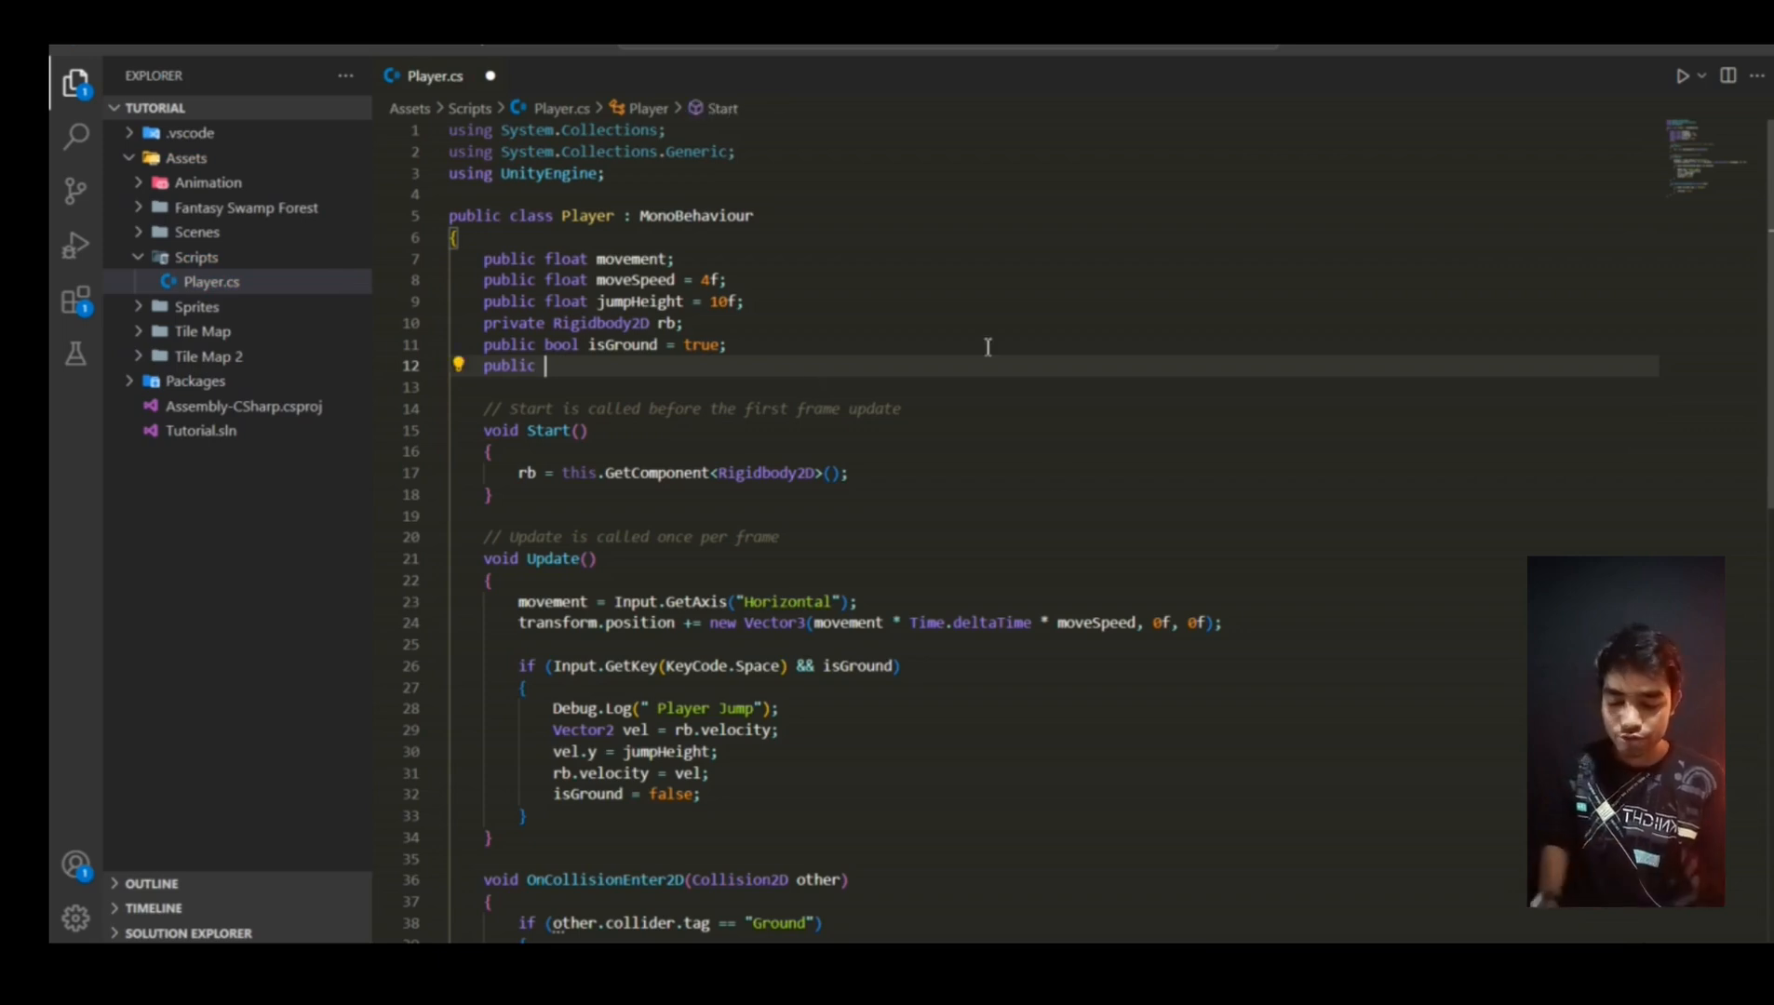
{"action": "key", "text": "alt+Tab"}
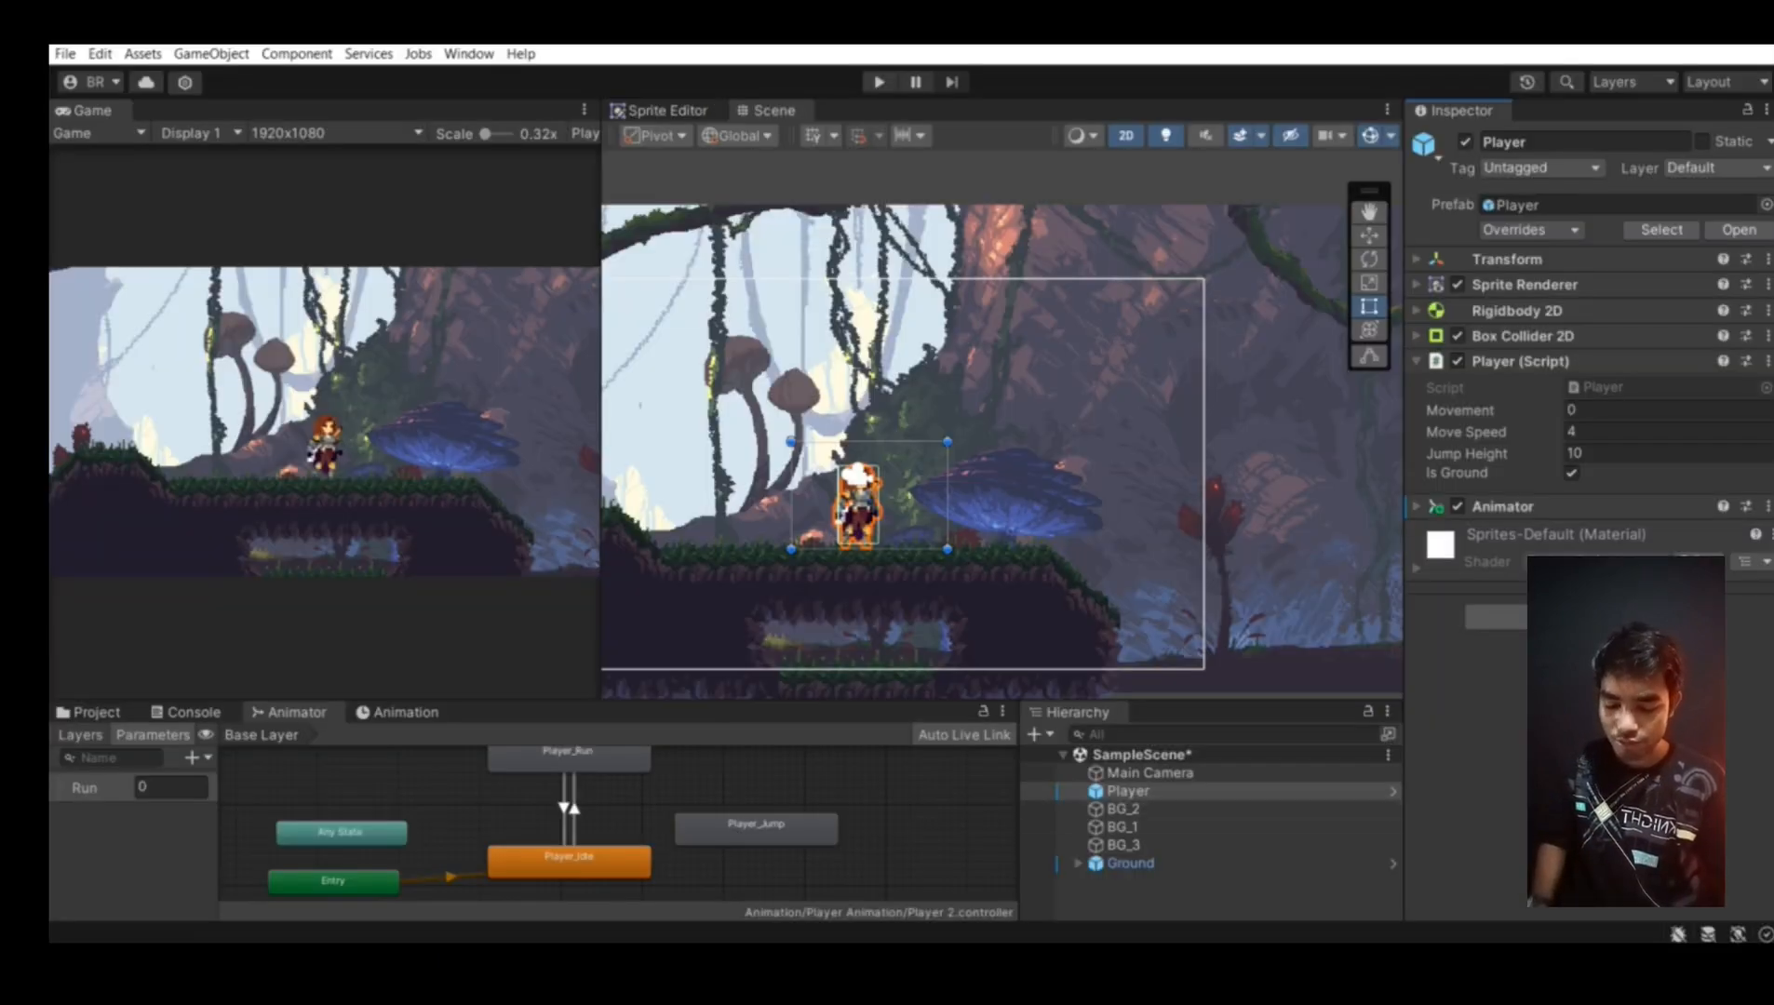
{"action": "key", "text": "alt+Tab"}
{"action": "type", "text": "Animator"}
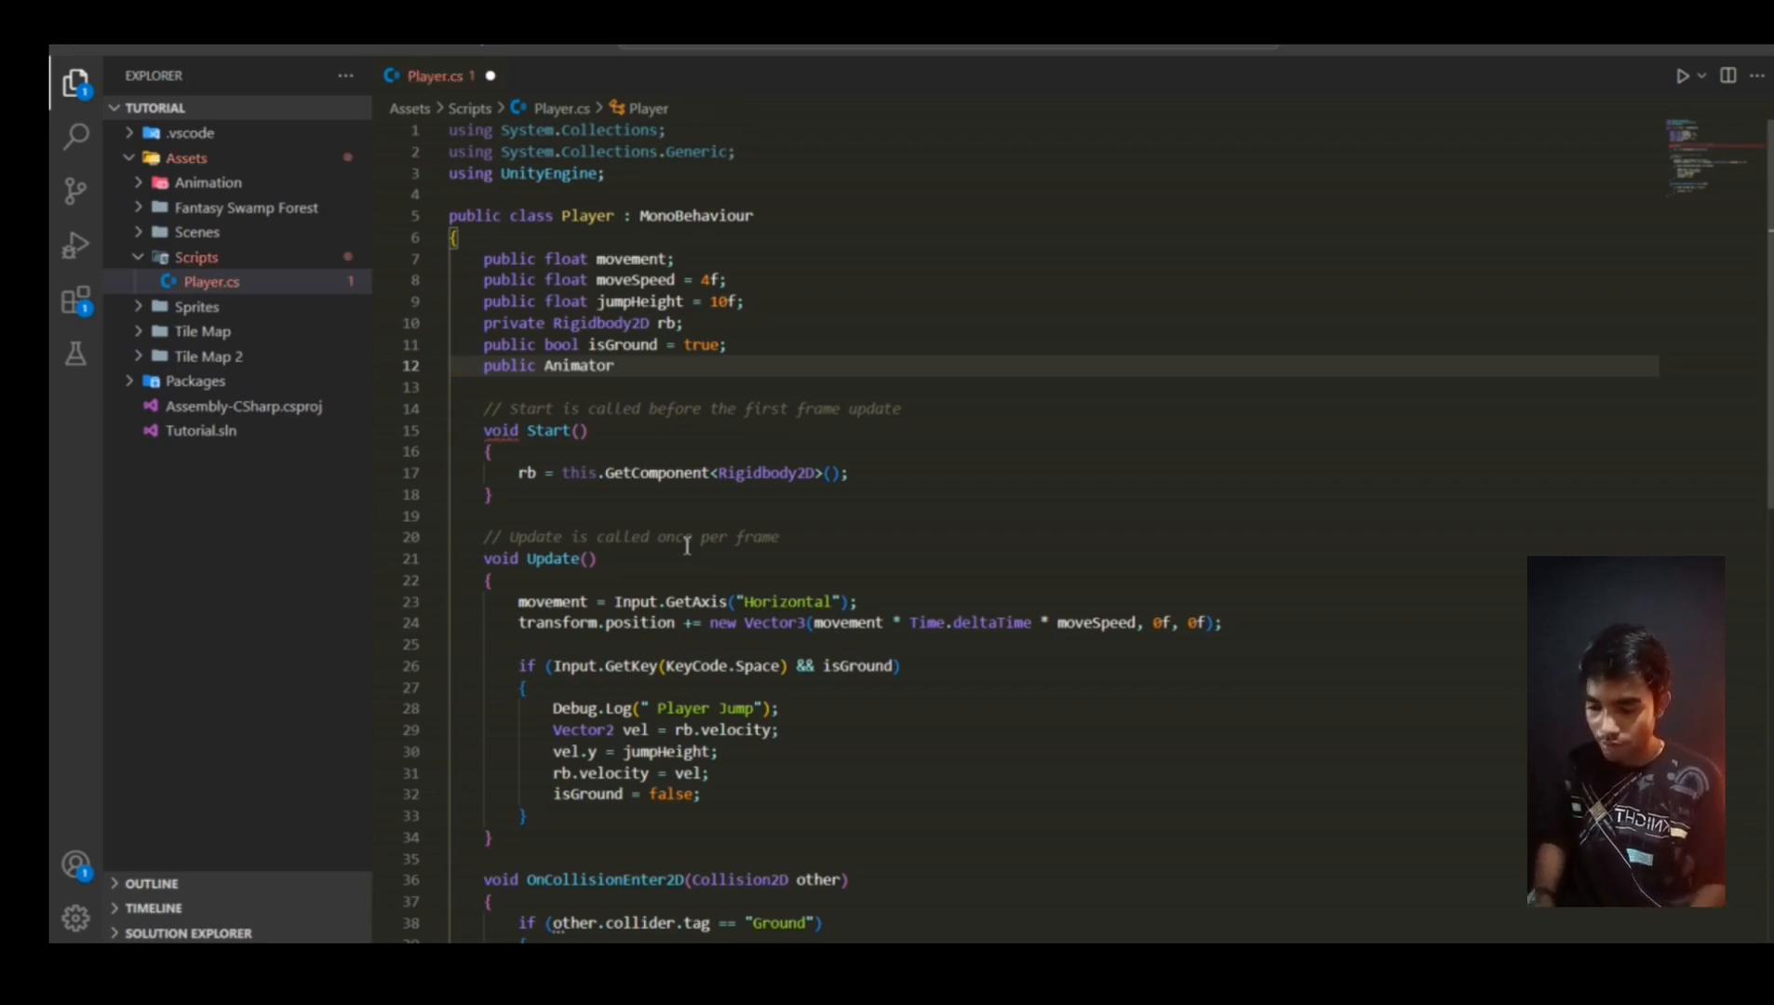
{"action": "type", "text": " a"}
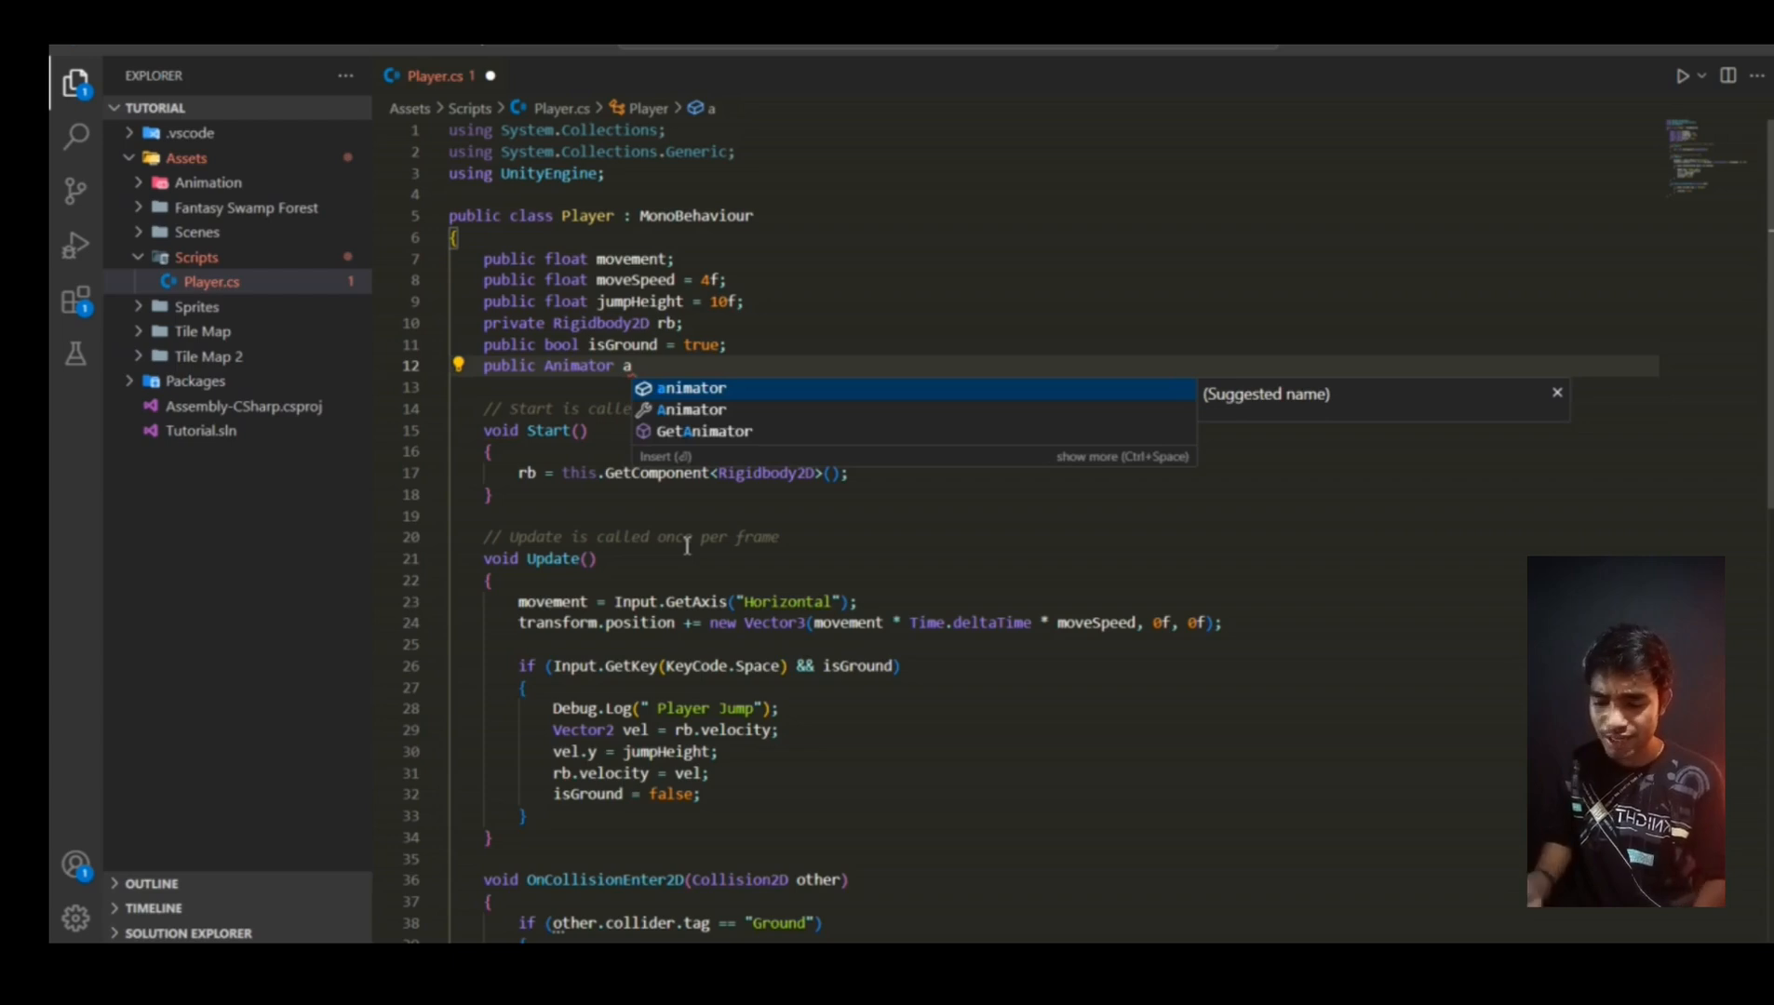
{"action": "key", "text": "Return"}
{"action": "type", "text": ";"}
{"action": "key", "text": "ctrl+s"}
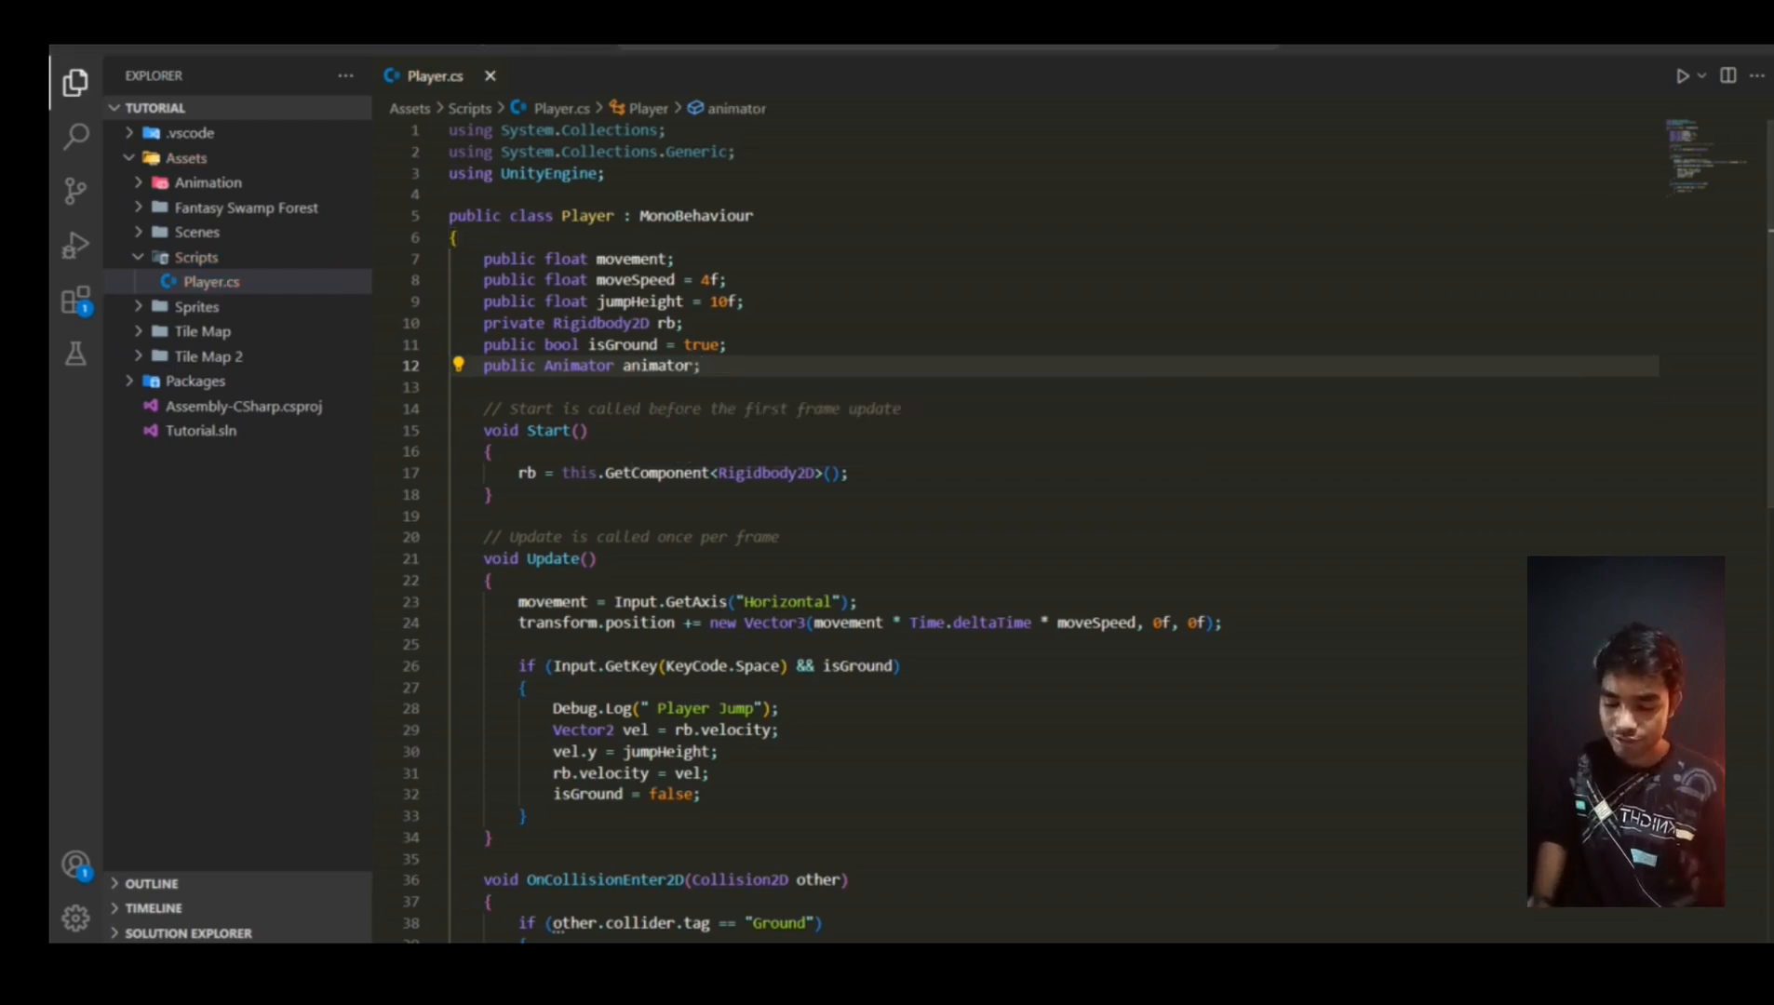
Switch to Unity, assign the Player's Animator component to the script's Animator field, and reopen the Player script in Visual Studio Code
{"action": "key", "text": "alt+Tab"}
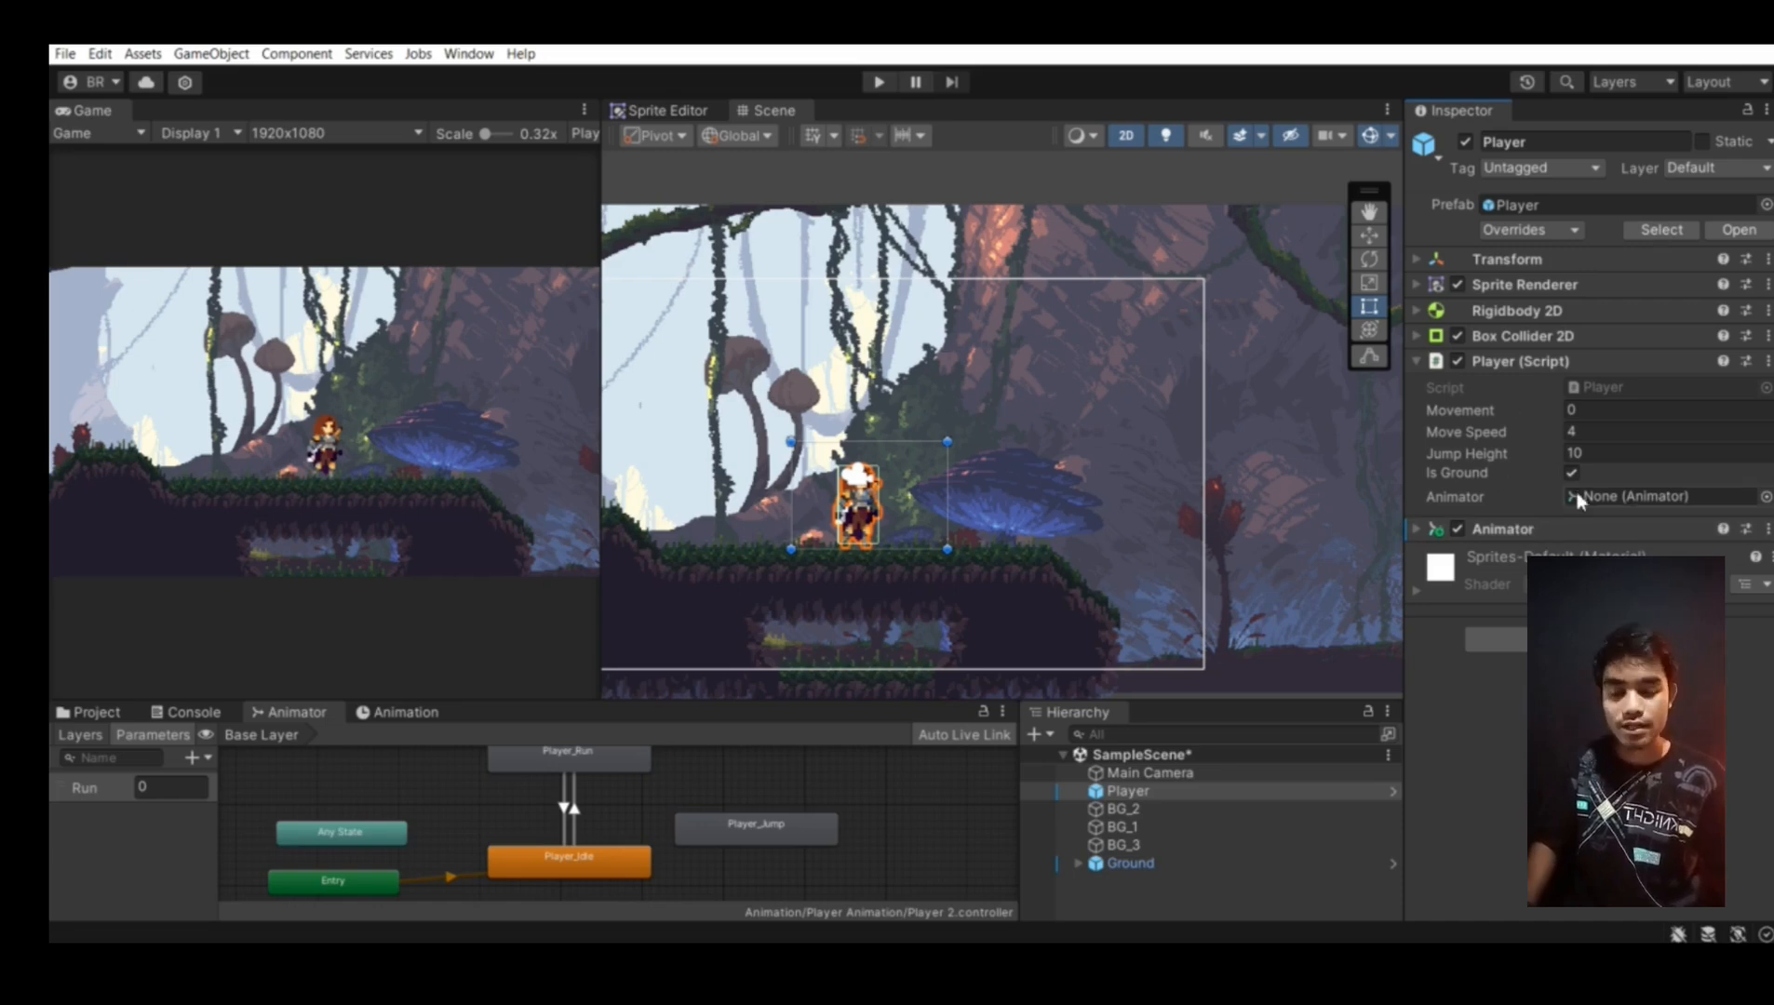
{"action": "left_click_drag", "start_coordinate": [1494, 528], "coordinate": [1580, 500]}
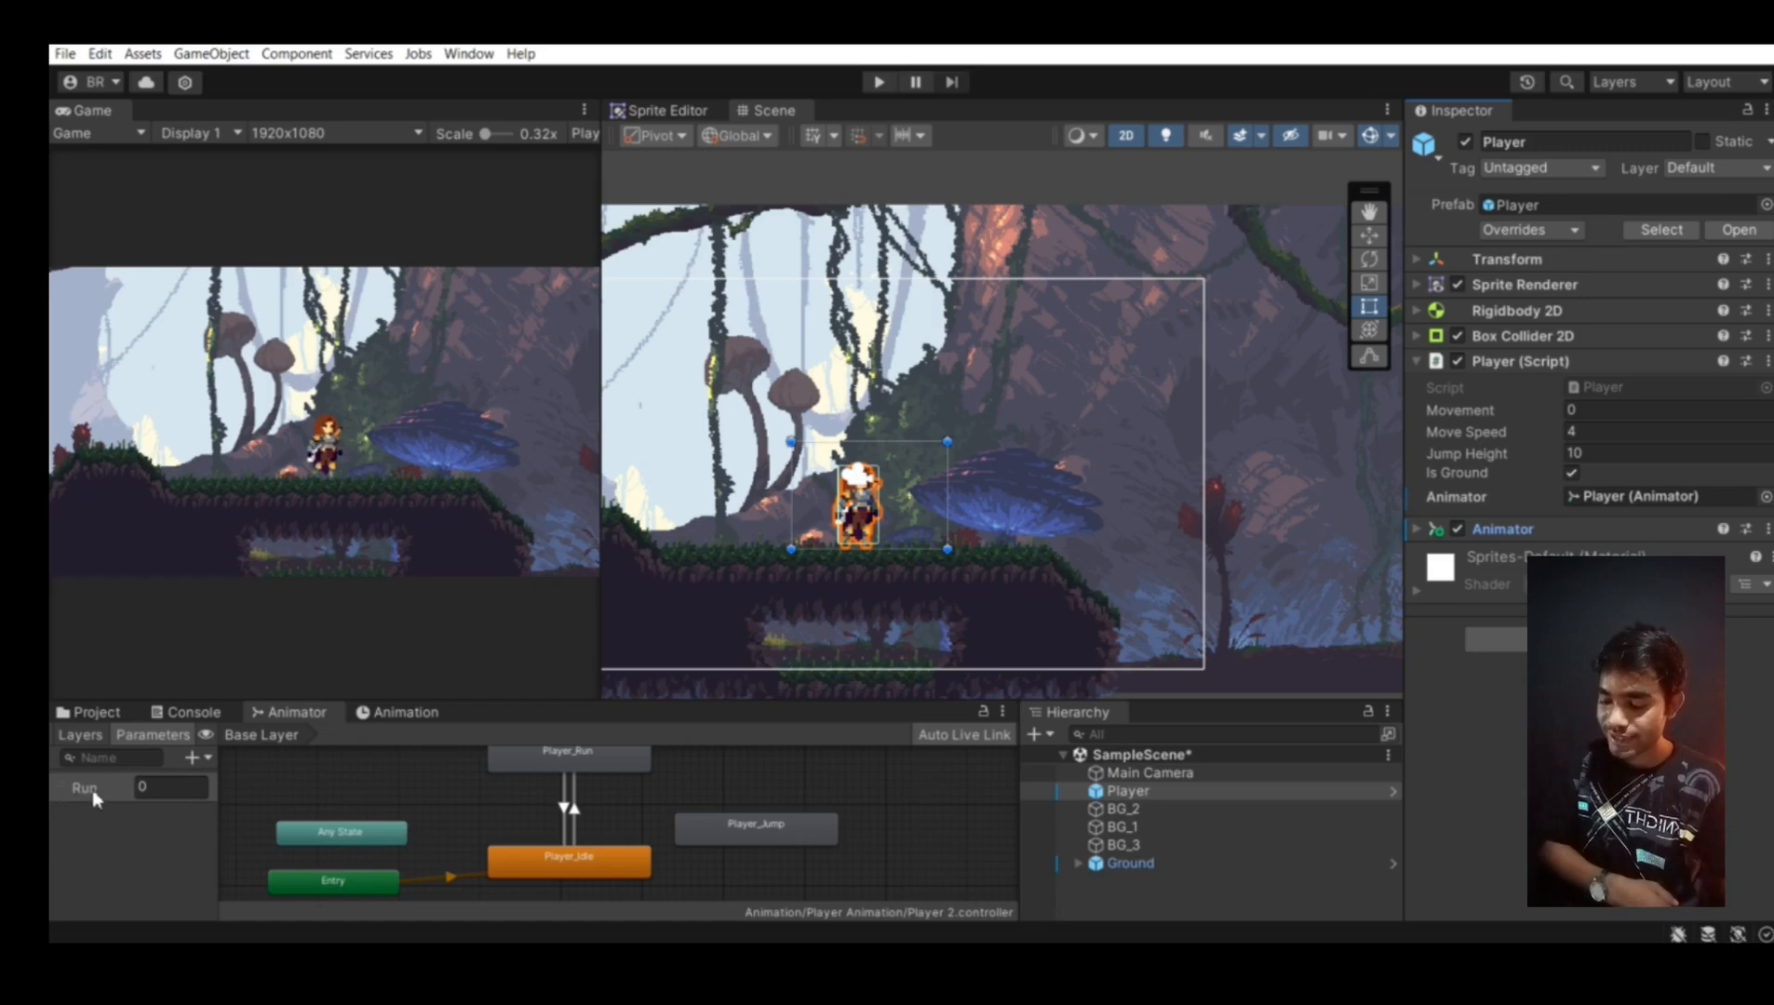
{"action": "double_click", "coordinate": [1601, 387]}
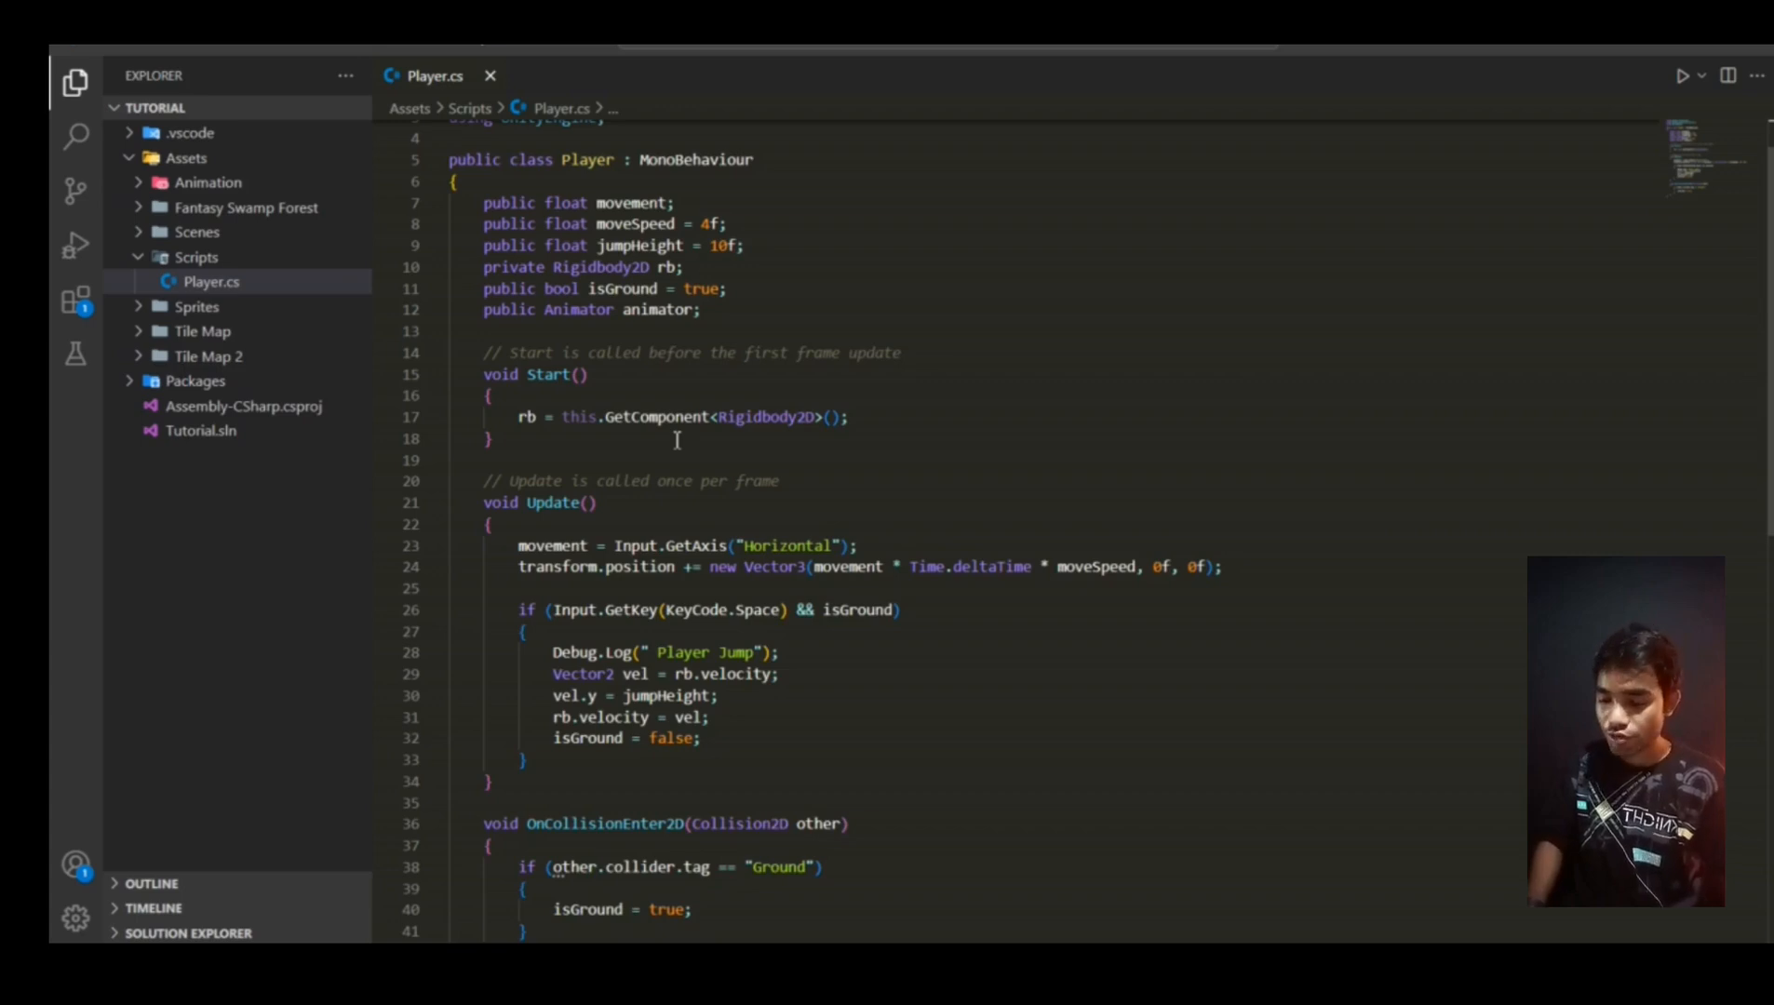
Begin an if statement on a new line after the jump block inside Update
{"action": "scroll", "coordinate": [677, 440], "scroll_direction": "down", "scroll_amount": 1}
{"action": "left_click", "coordinate": [552, 703]}
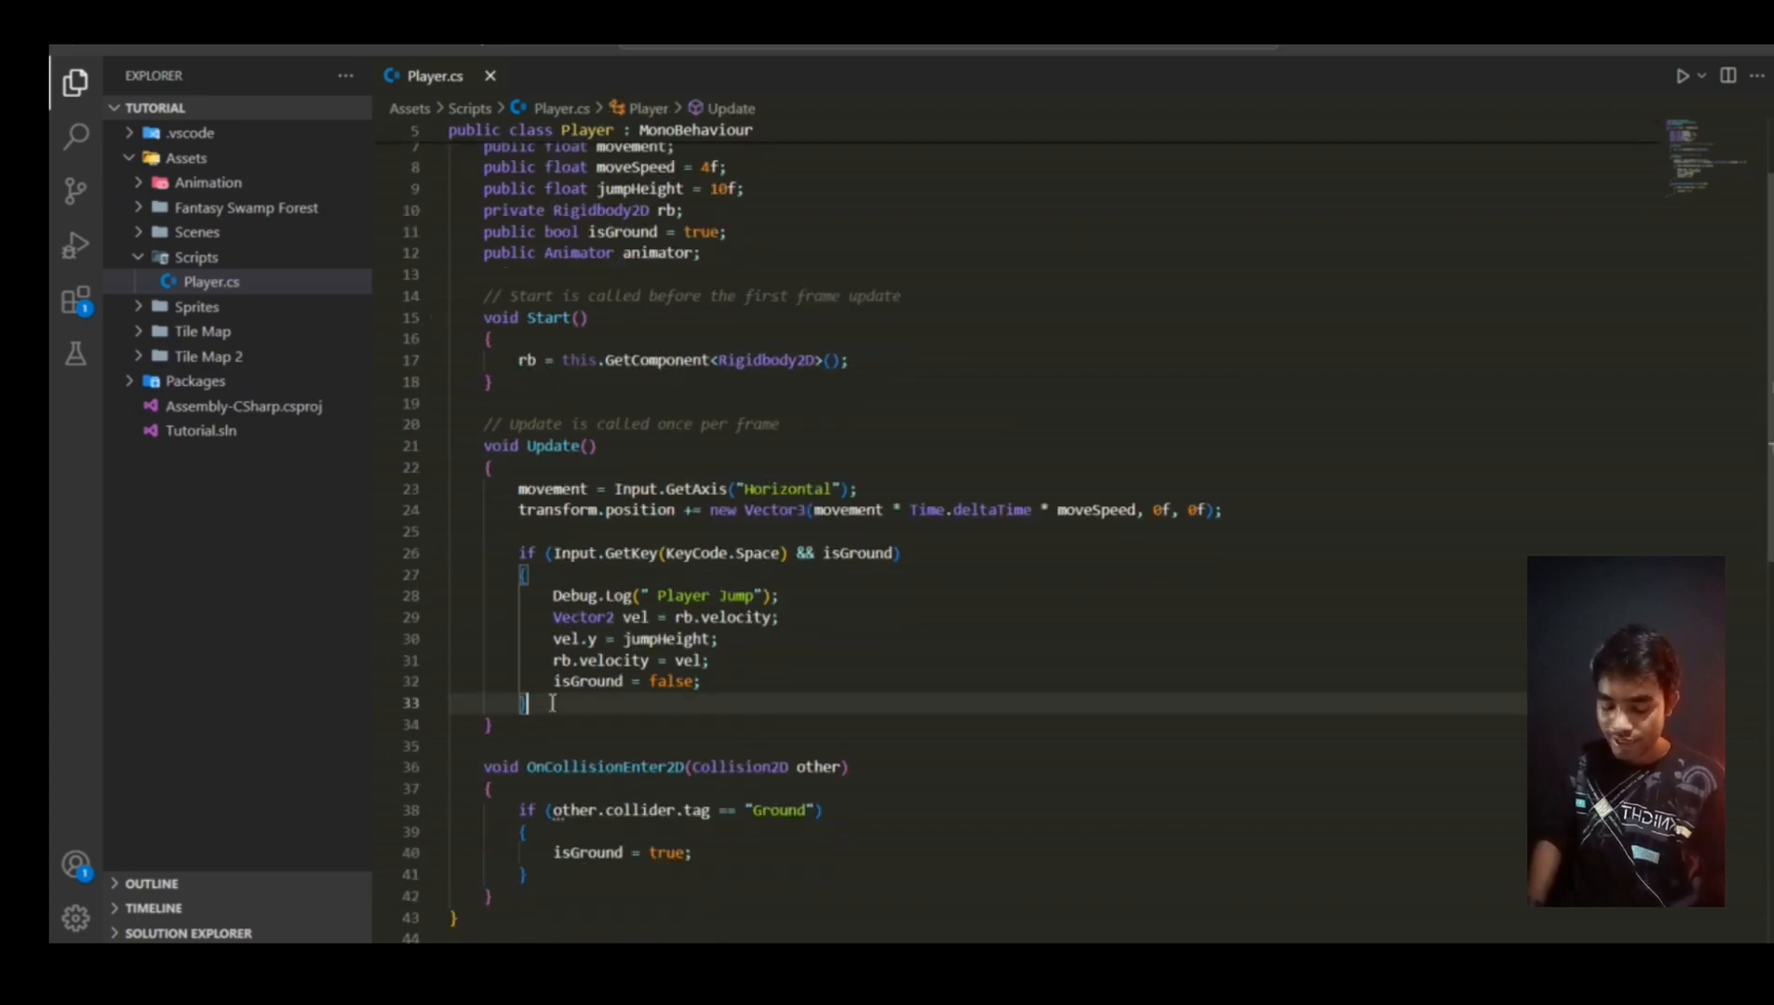
{"action": "key", "text": "Return"}
{"action": "key", "text": "Return"}
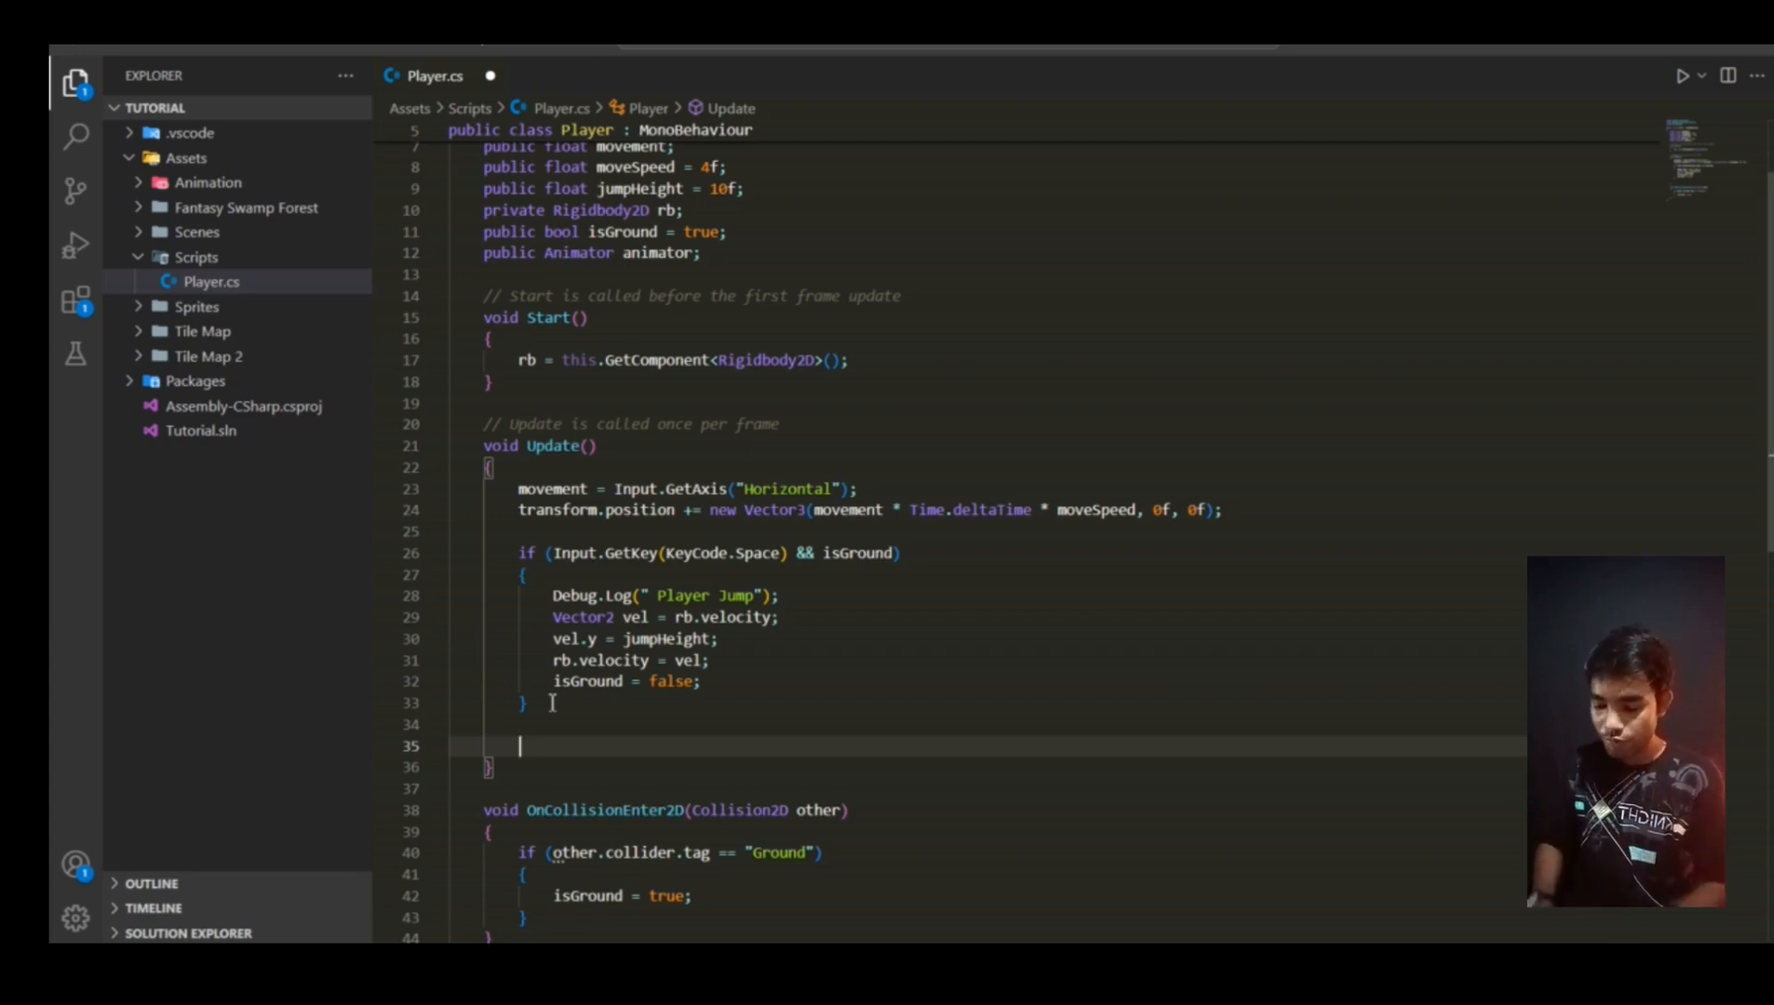
{"action": "type", "text": "if (M"}
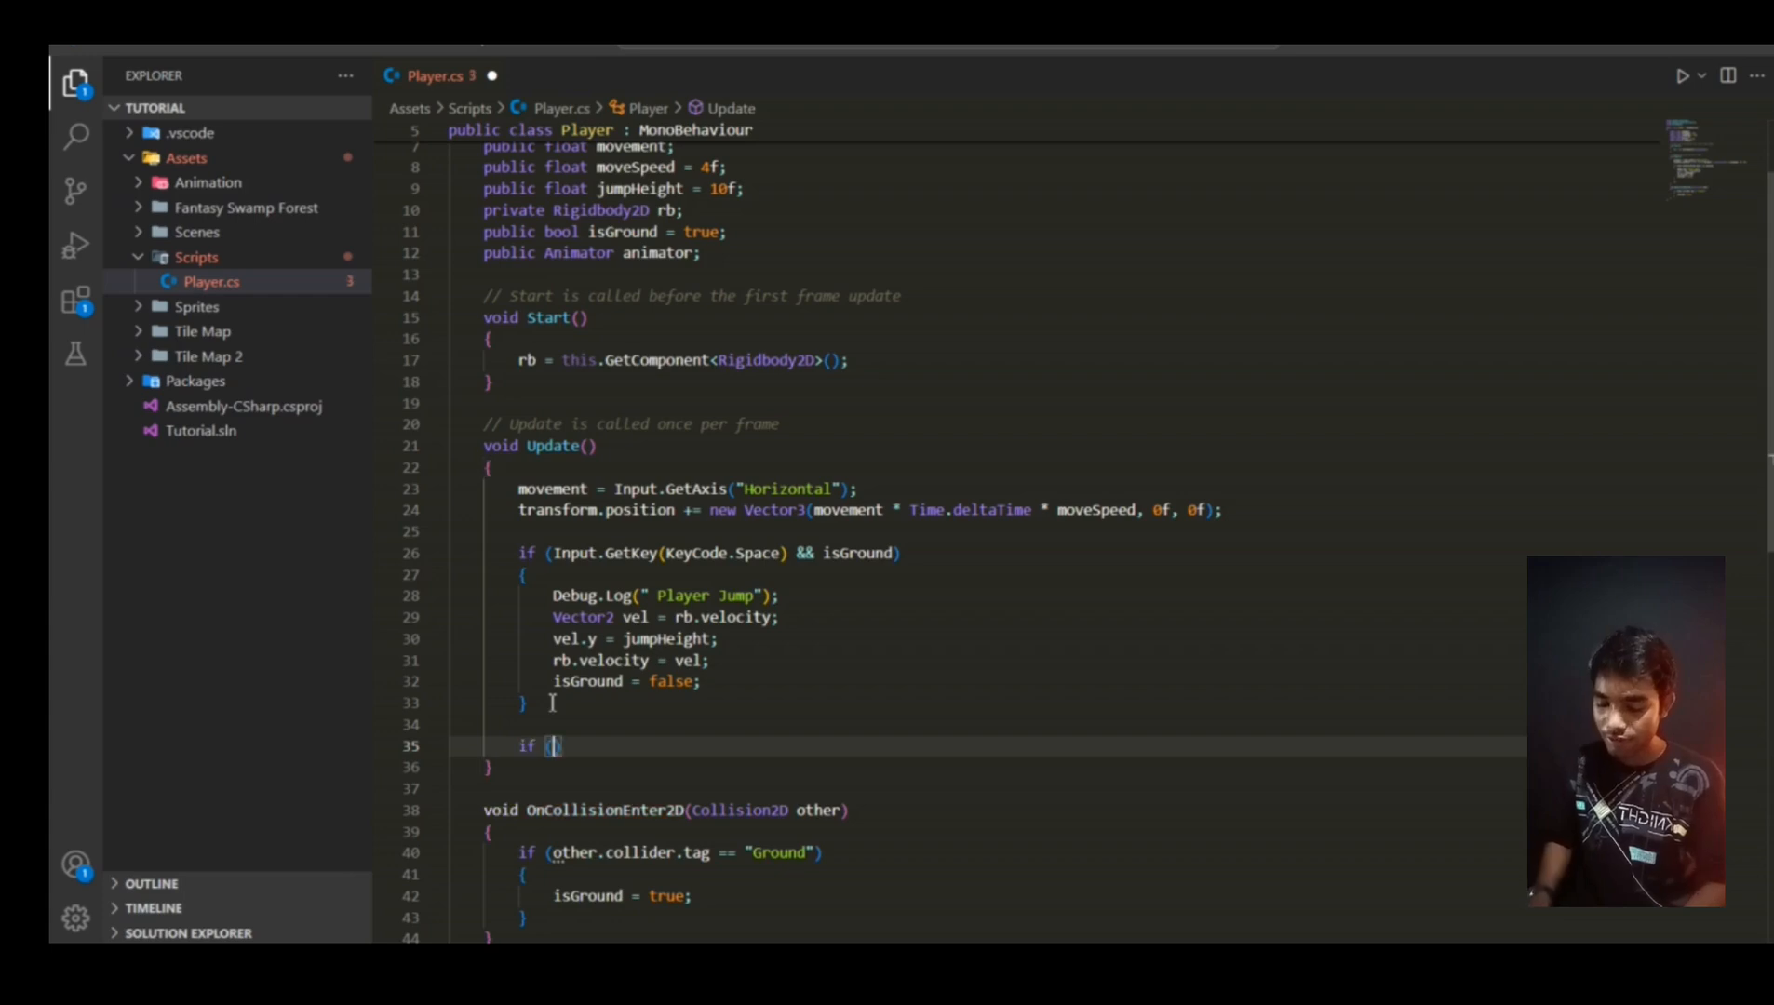
{"action": "type", "text": "ath"}
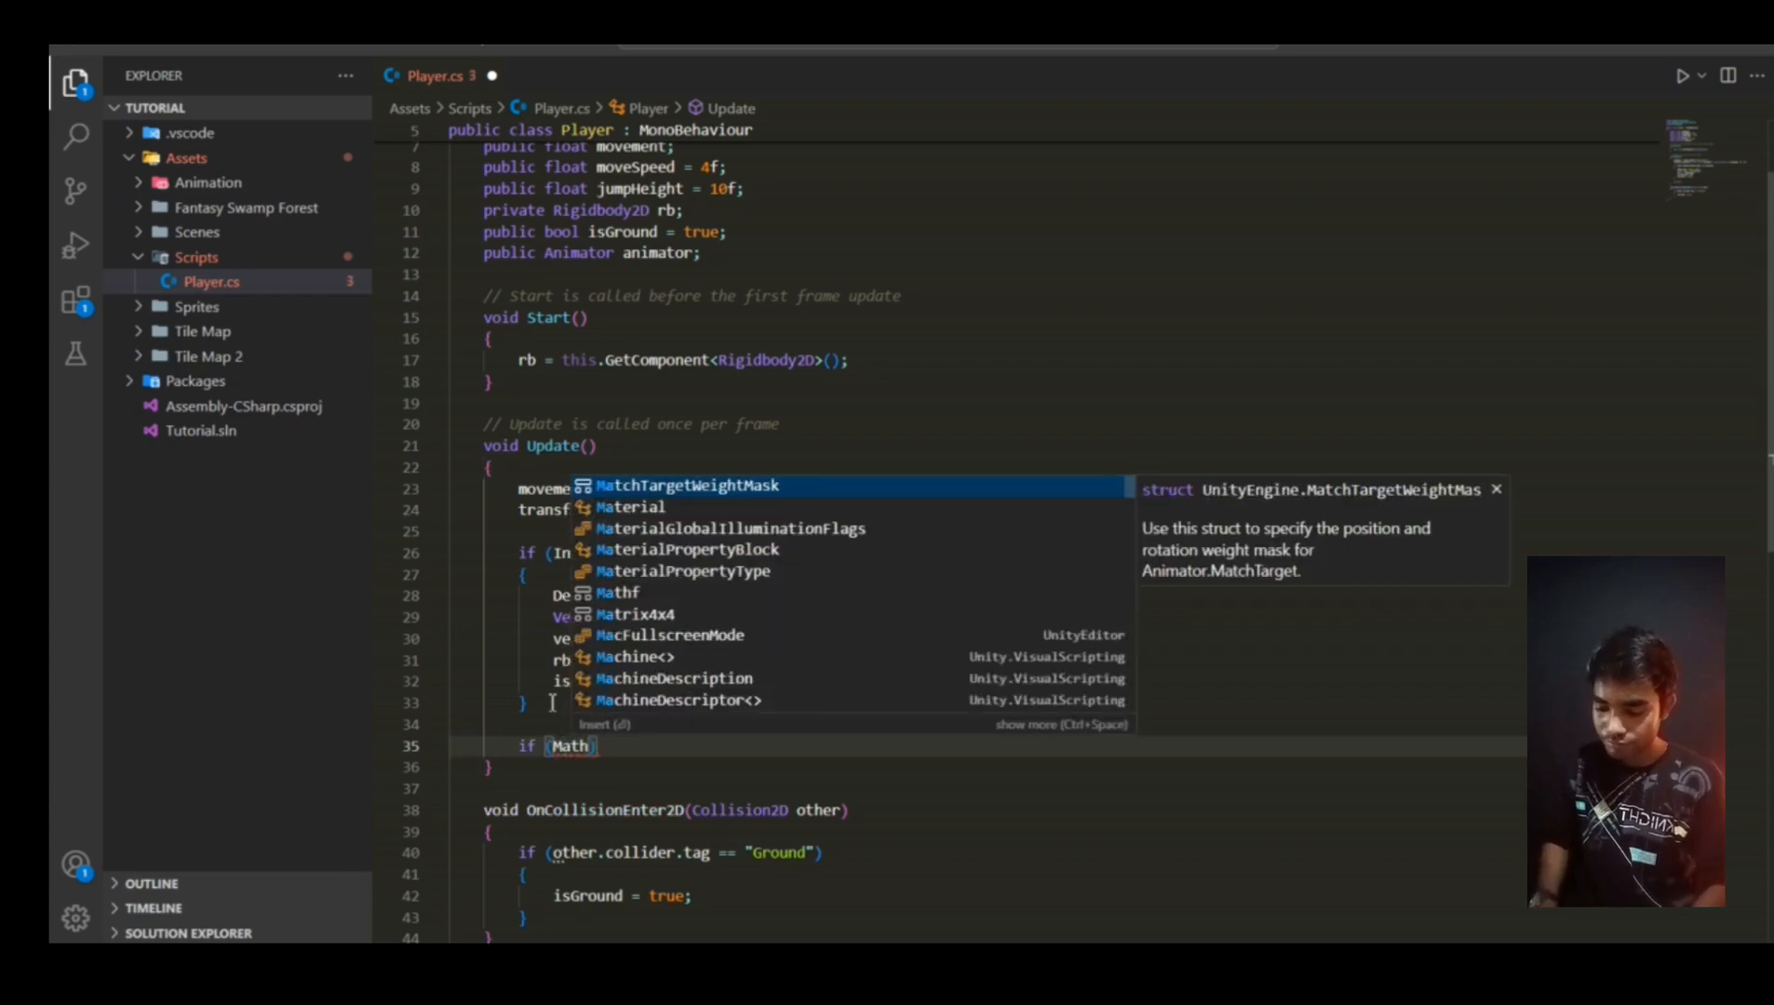
{"action": "key", "text": "BackSpace"}
{"action": "key", "text": "BackSpace"}
{"action": "key", "text": "BackSpace"}
{"action": "key", "text": "BackSpace"}
Give the if statement the condition movement > 0f and add an empty body in braces
{"action": "type", "text": "move"}
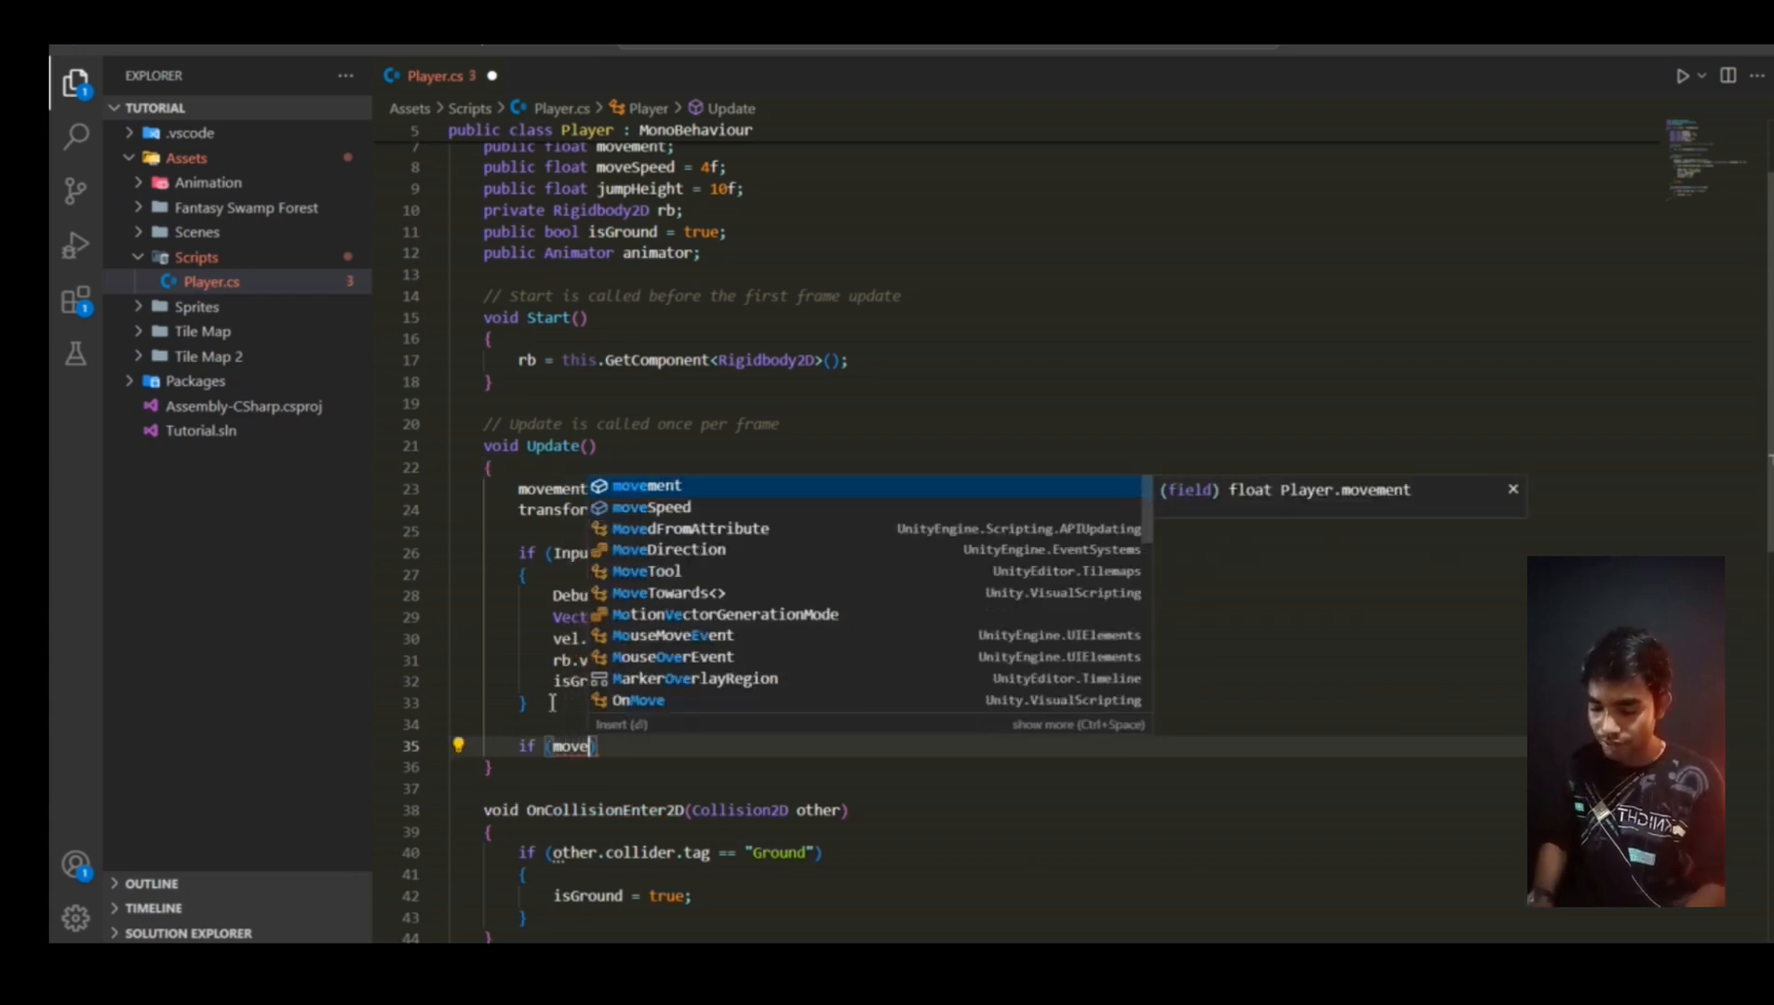
{"action": "type", "text": "ment "}
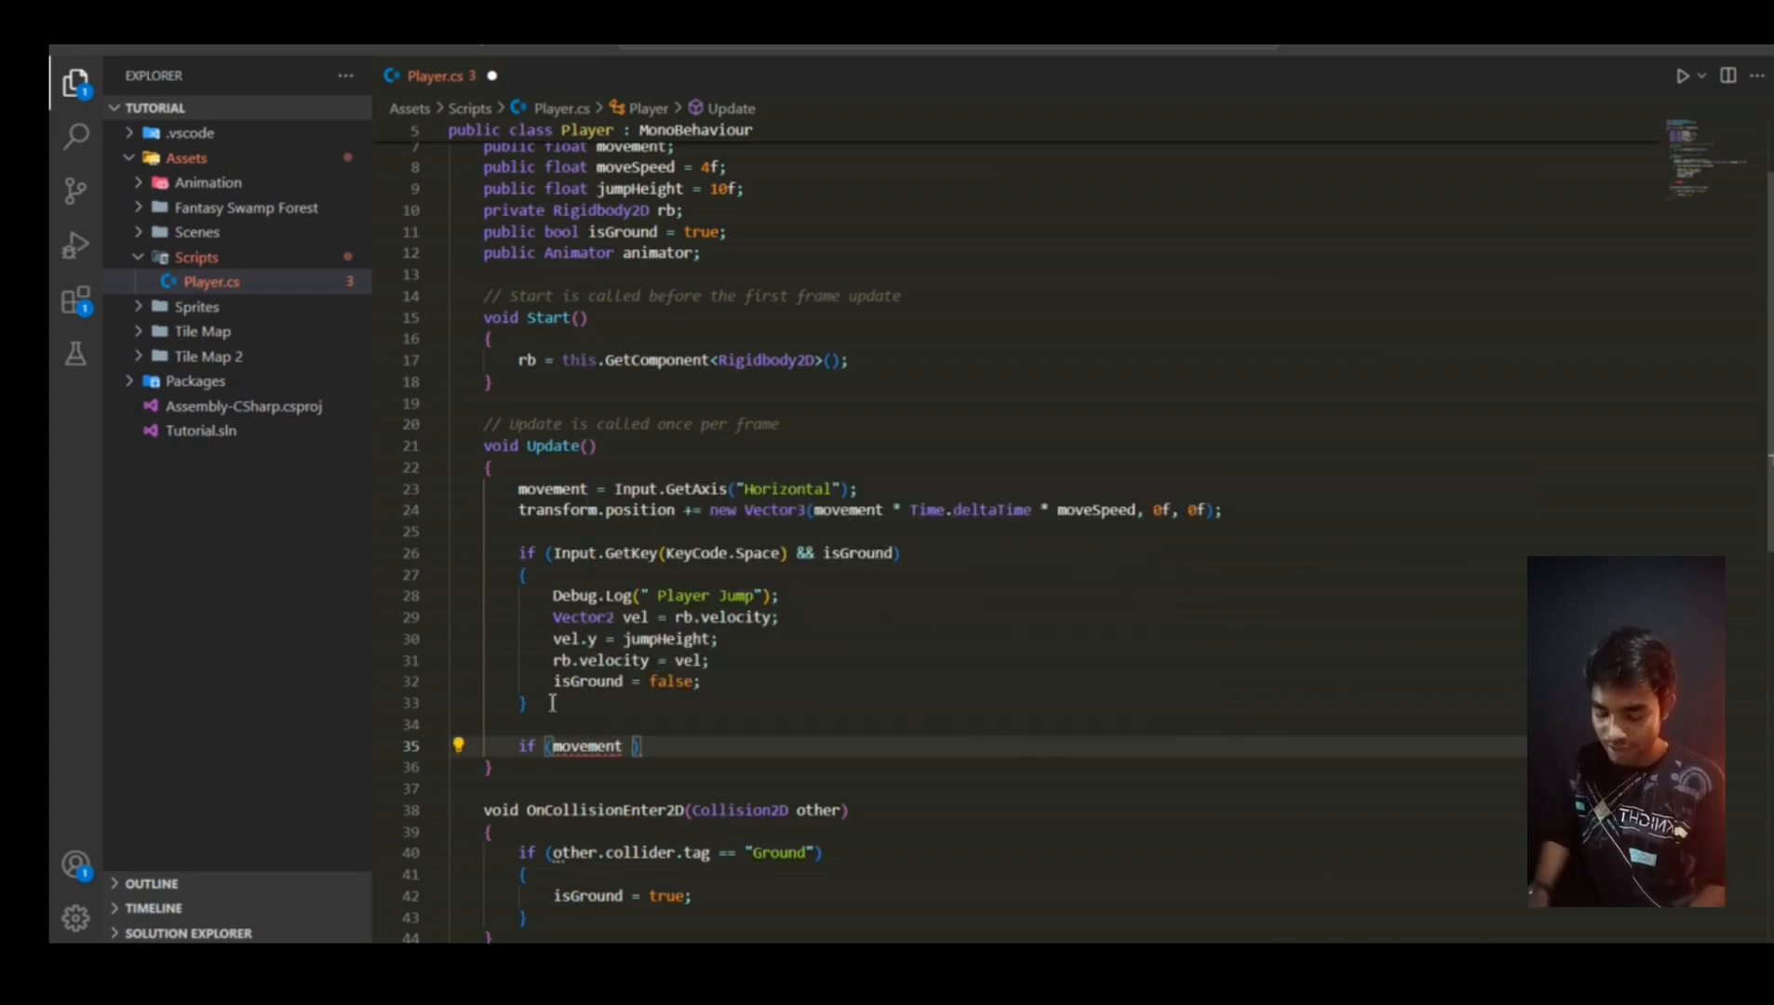
{"action": "type", "text": "> 0f"}
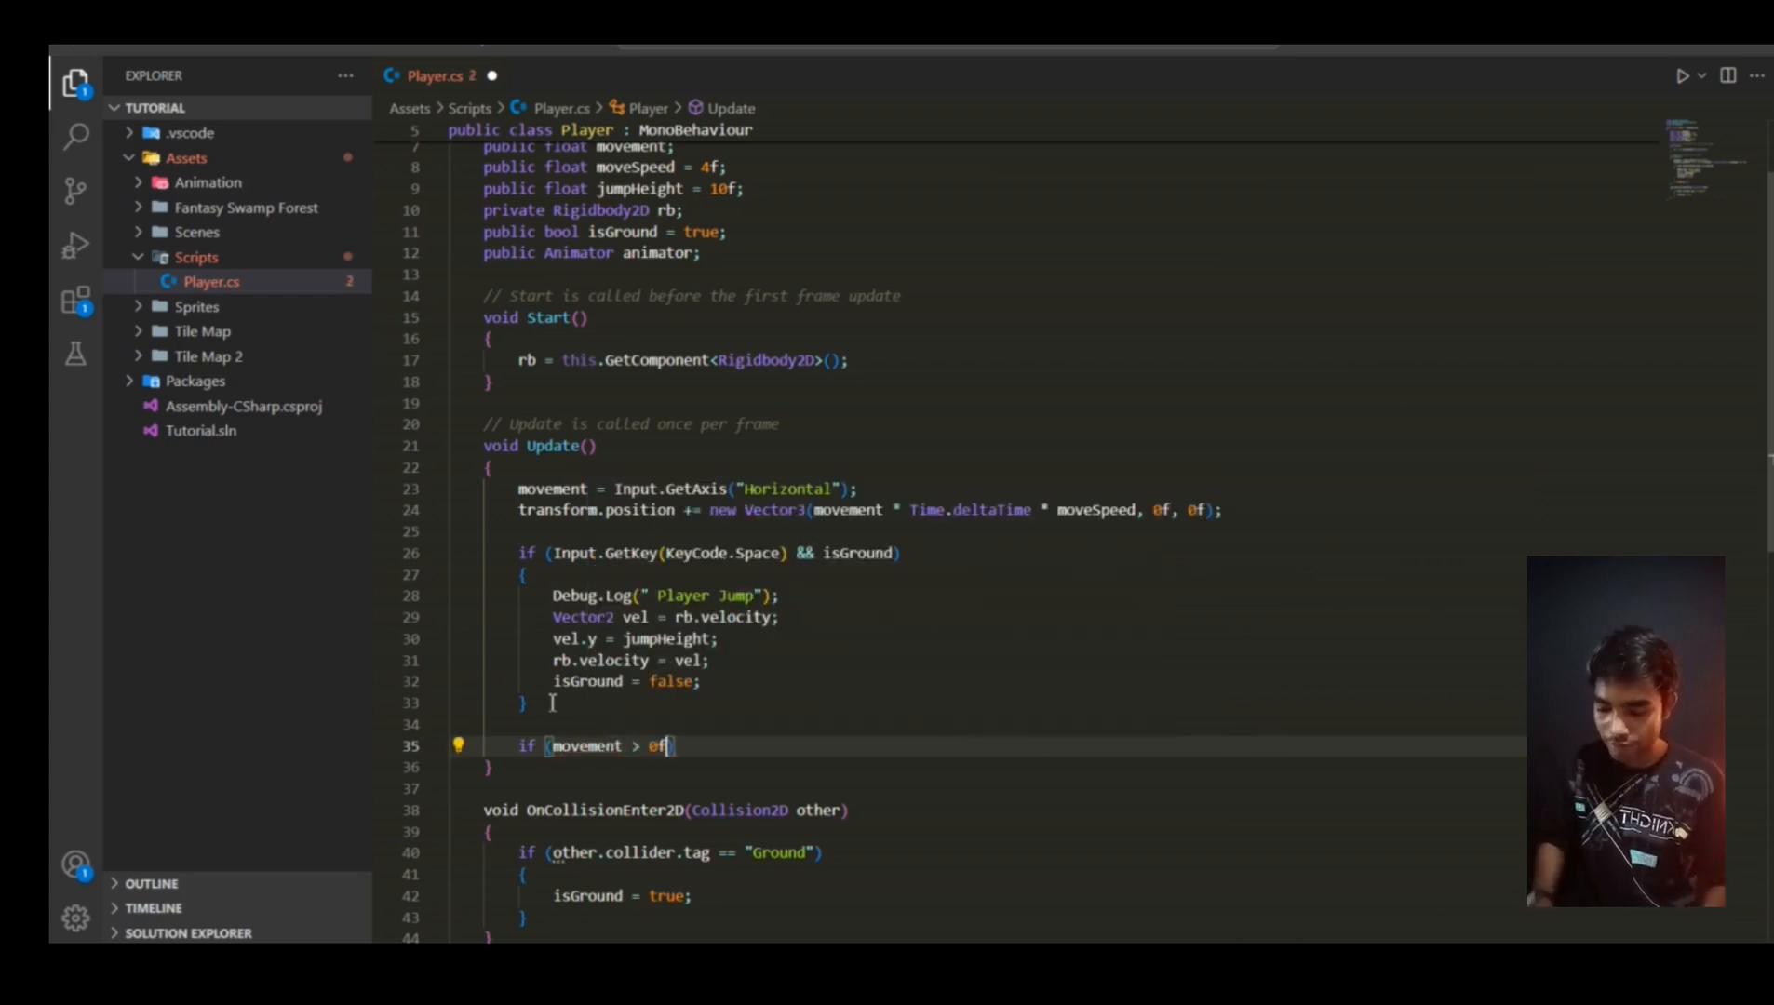
{"action": "type", "text": ")"}
{"action": "key", "text": "Return"}
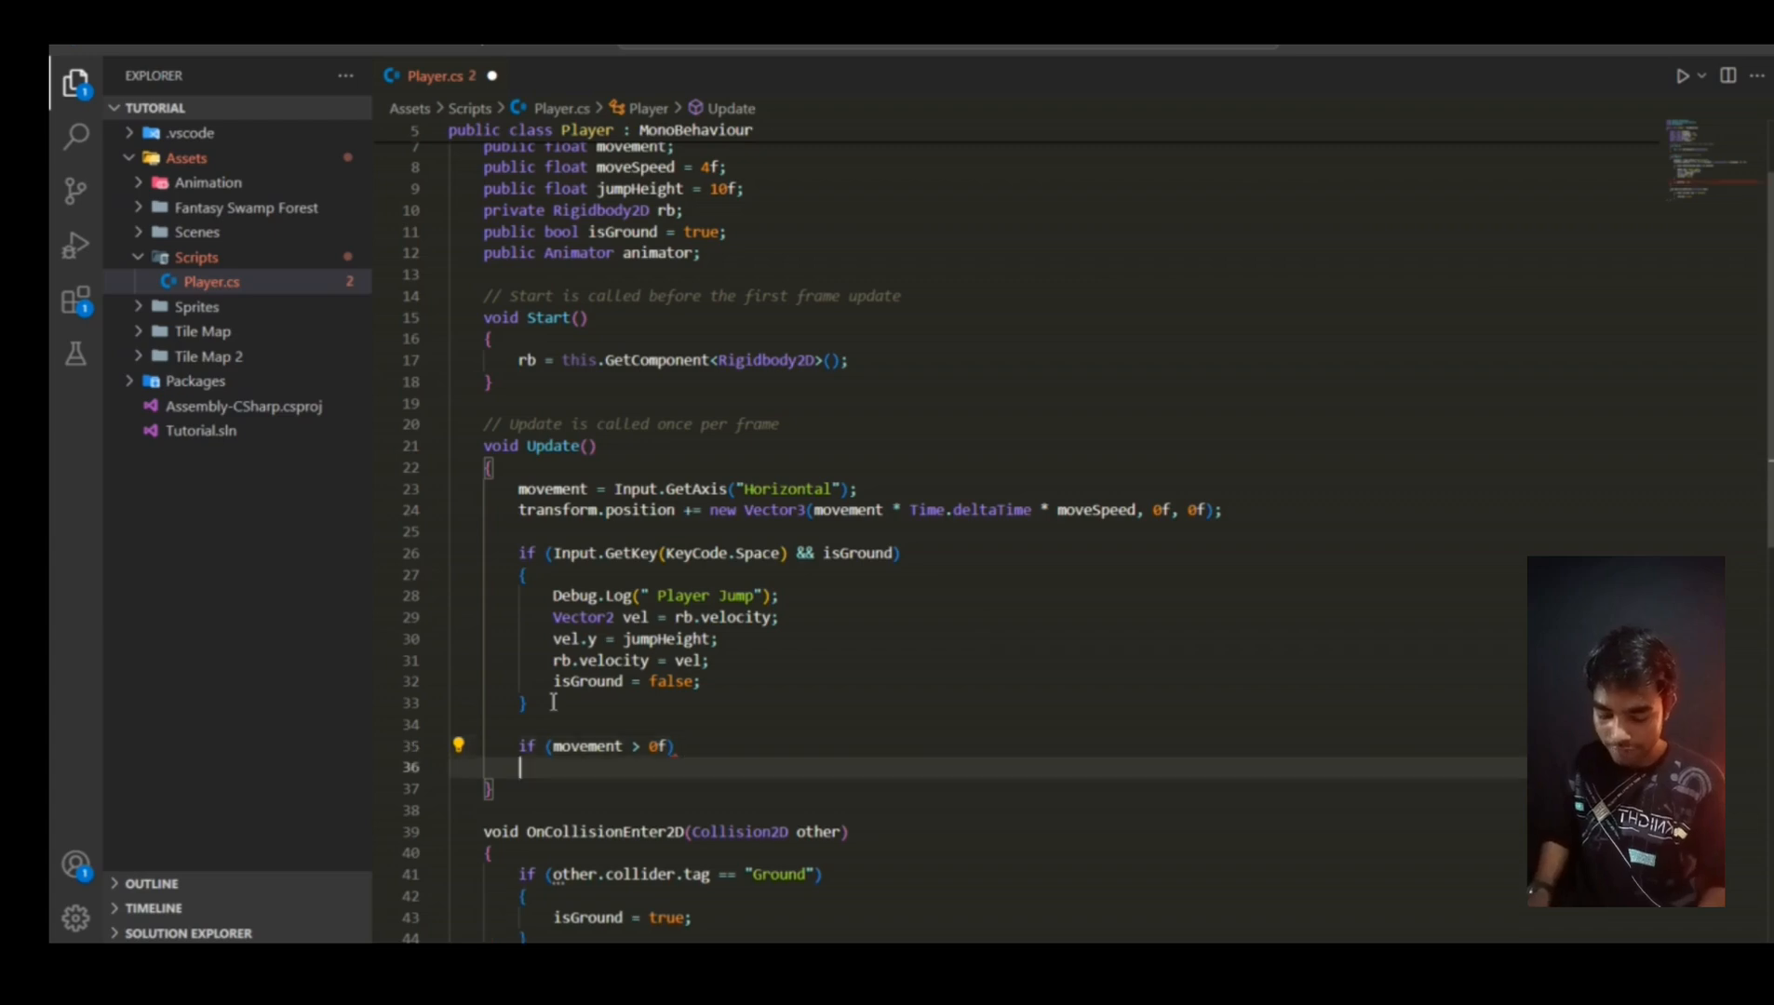
{"action": "type", "text": "{"}
{"action": "key", "text": "Return"}
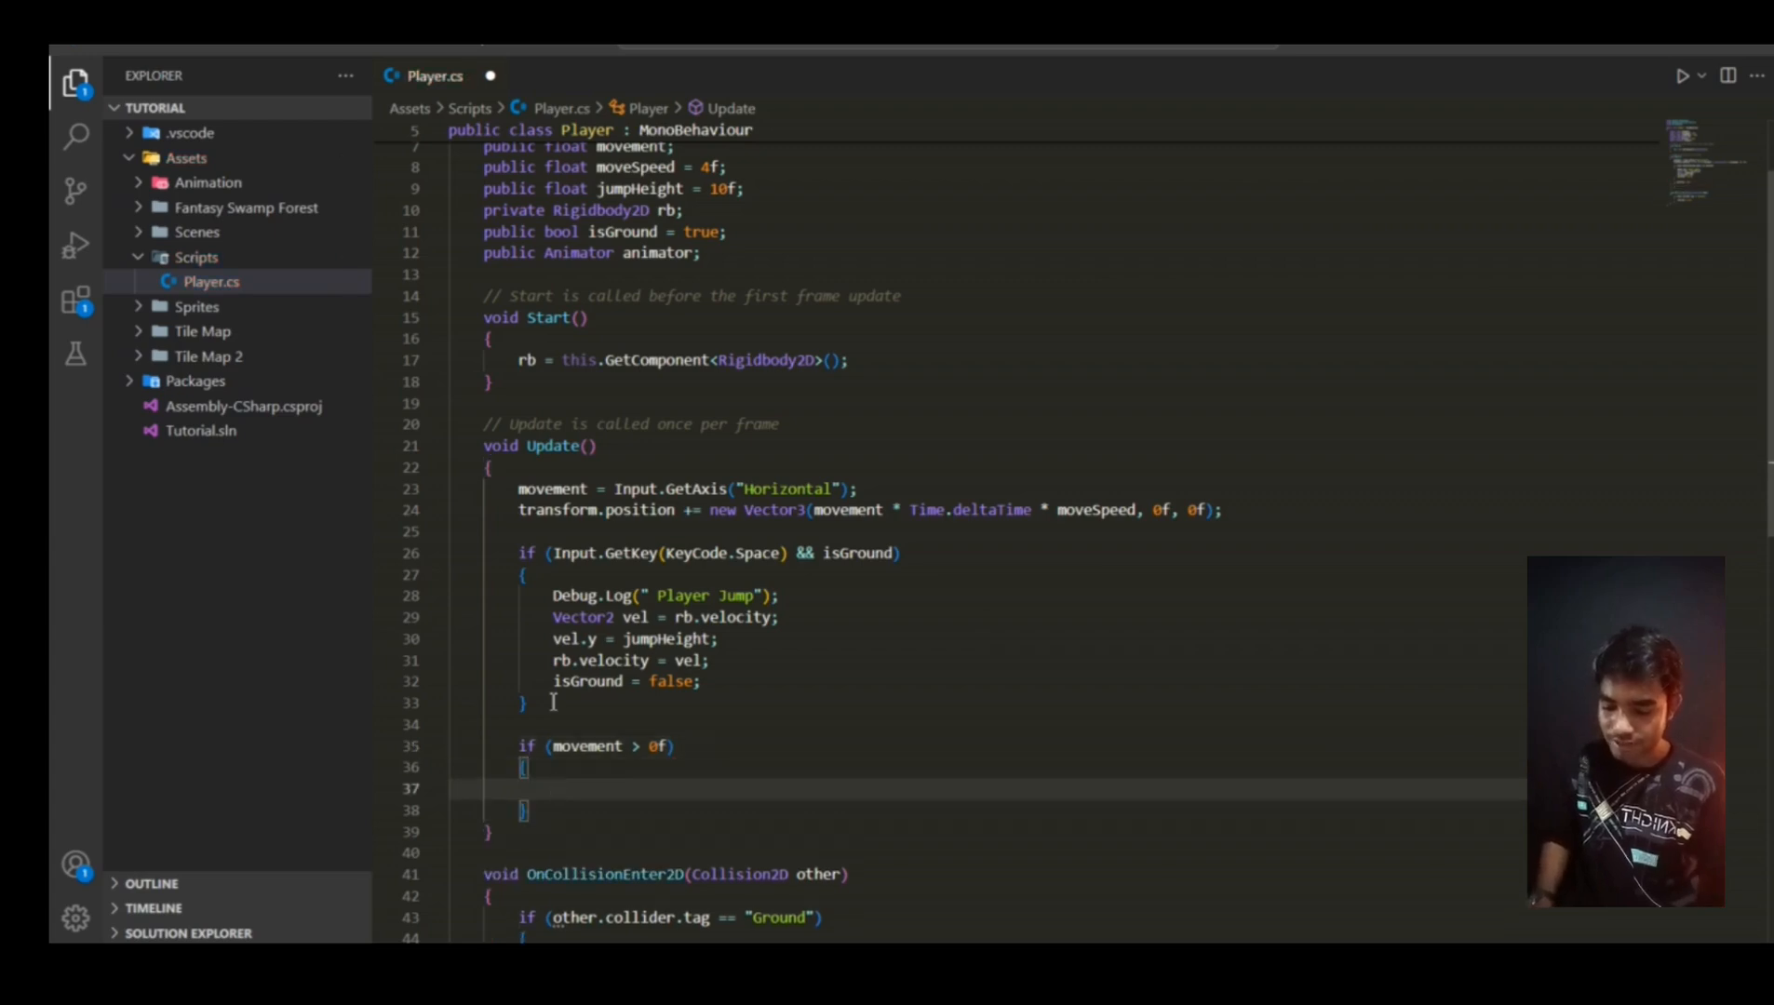
Review the new if block and how its movement > 0f condition relates to the horizontal input assigned to movement
{"action": "left_click", "coordinate": [663, 746]}
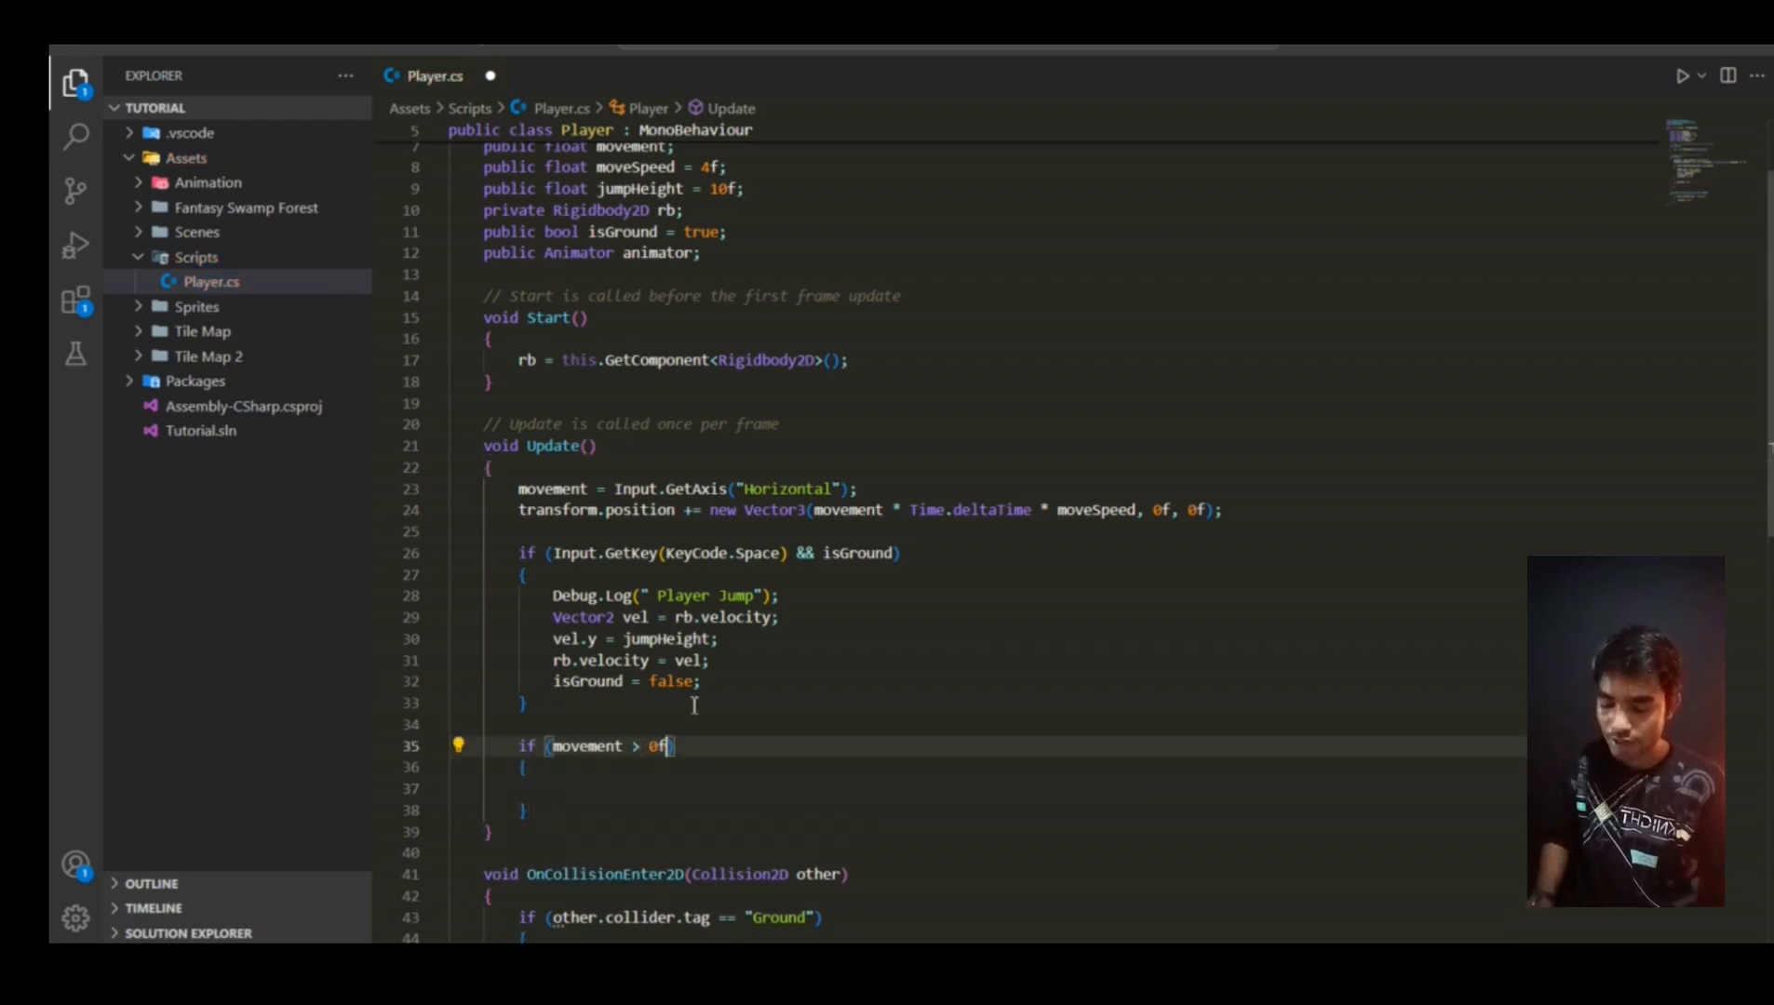
{"action": "scroll", "coordinate": [697, 717], "scroll_direction": "down", "scroll_amount": 3}
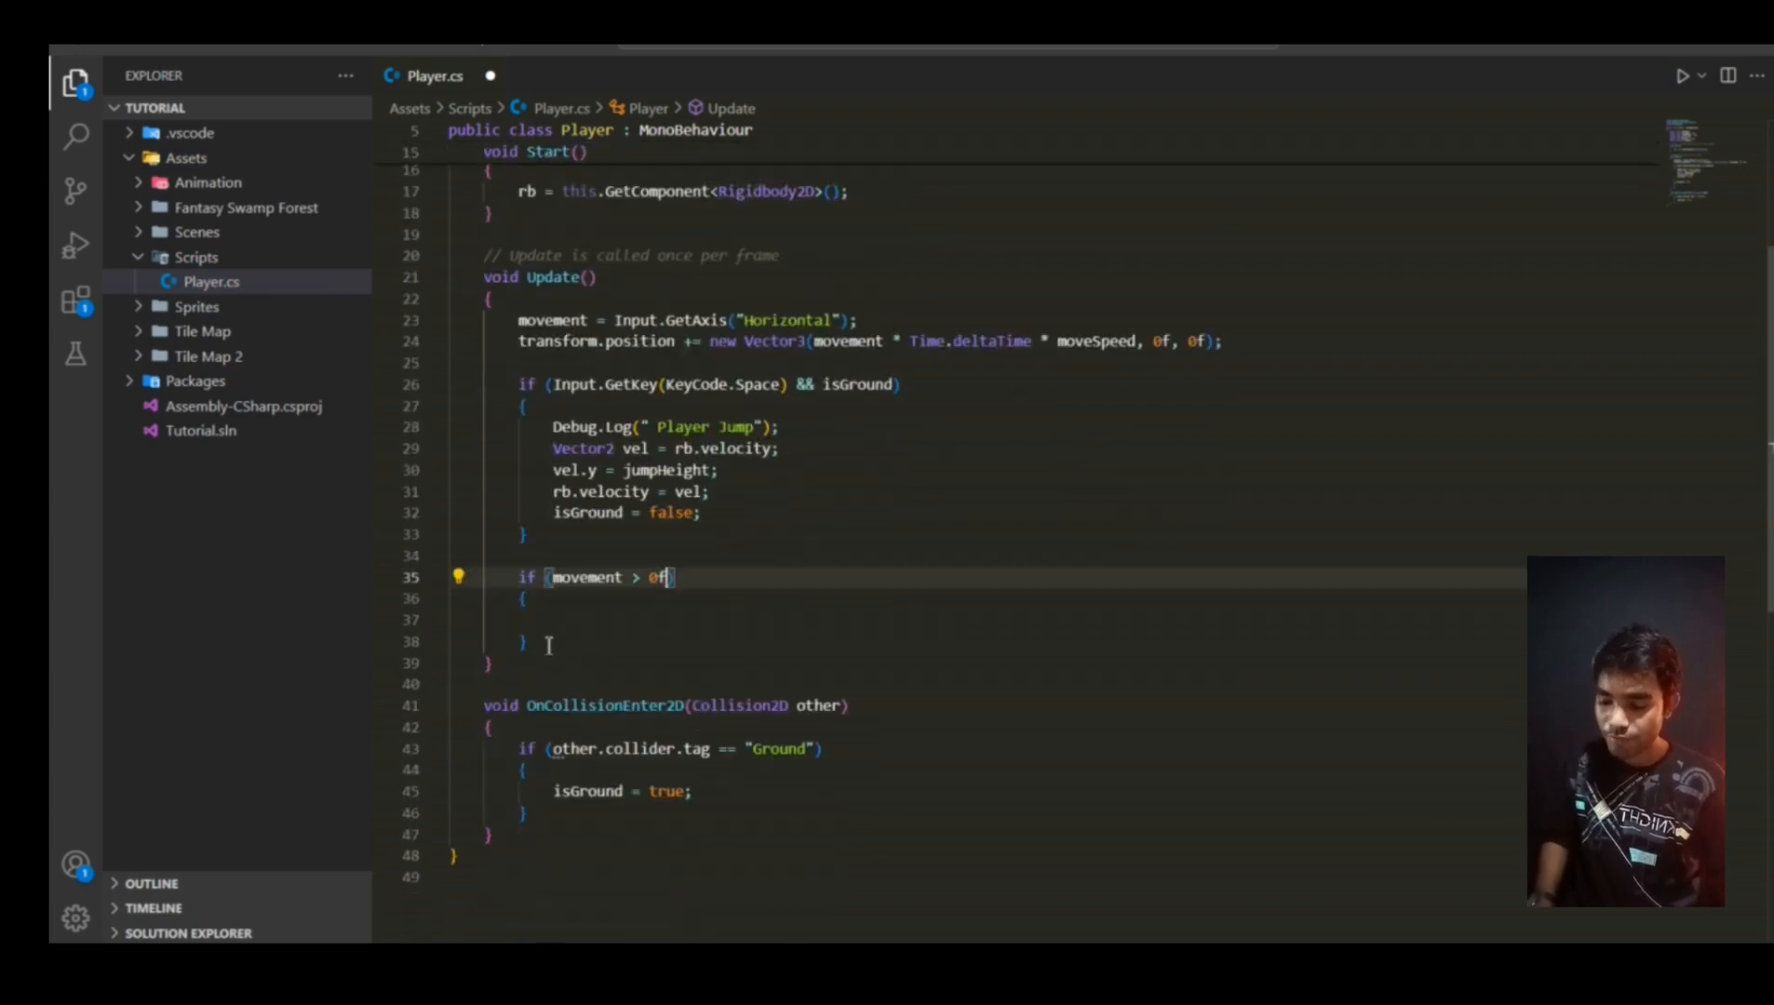
{"action": "left_click_drag", "start_coordinate": [549, 645], "coordinate": [518, 577]}
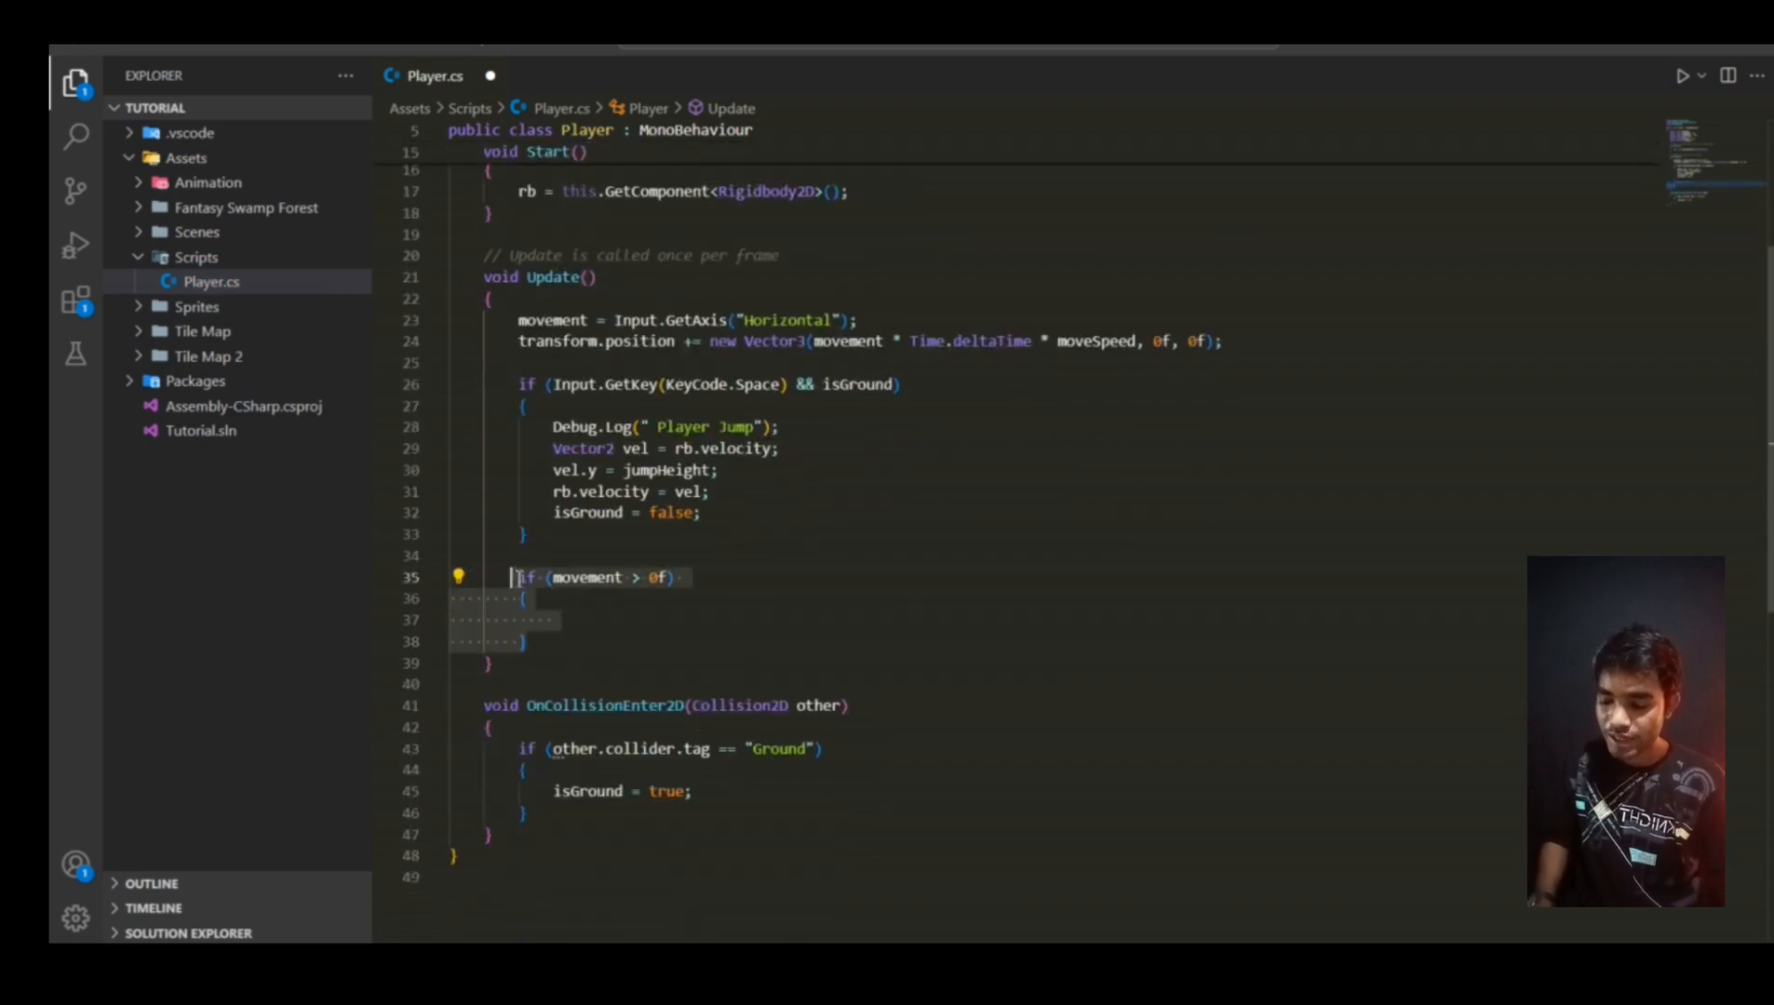
{"action": "left_click", "coordinate": [589, 623]}
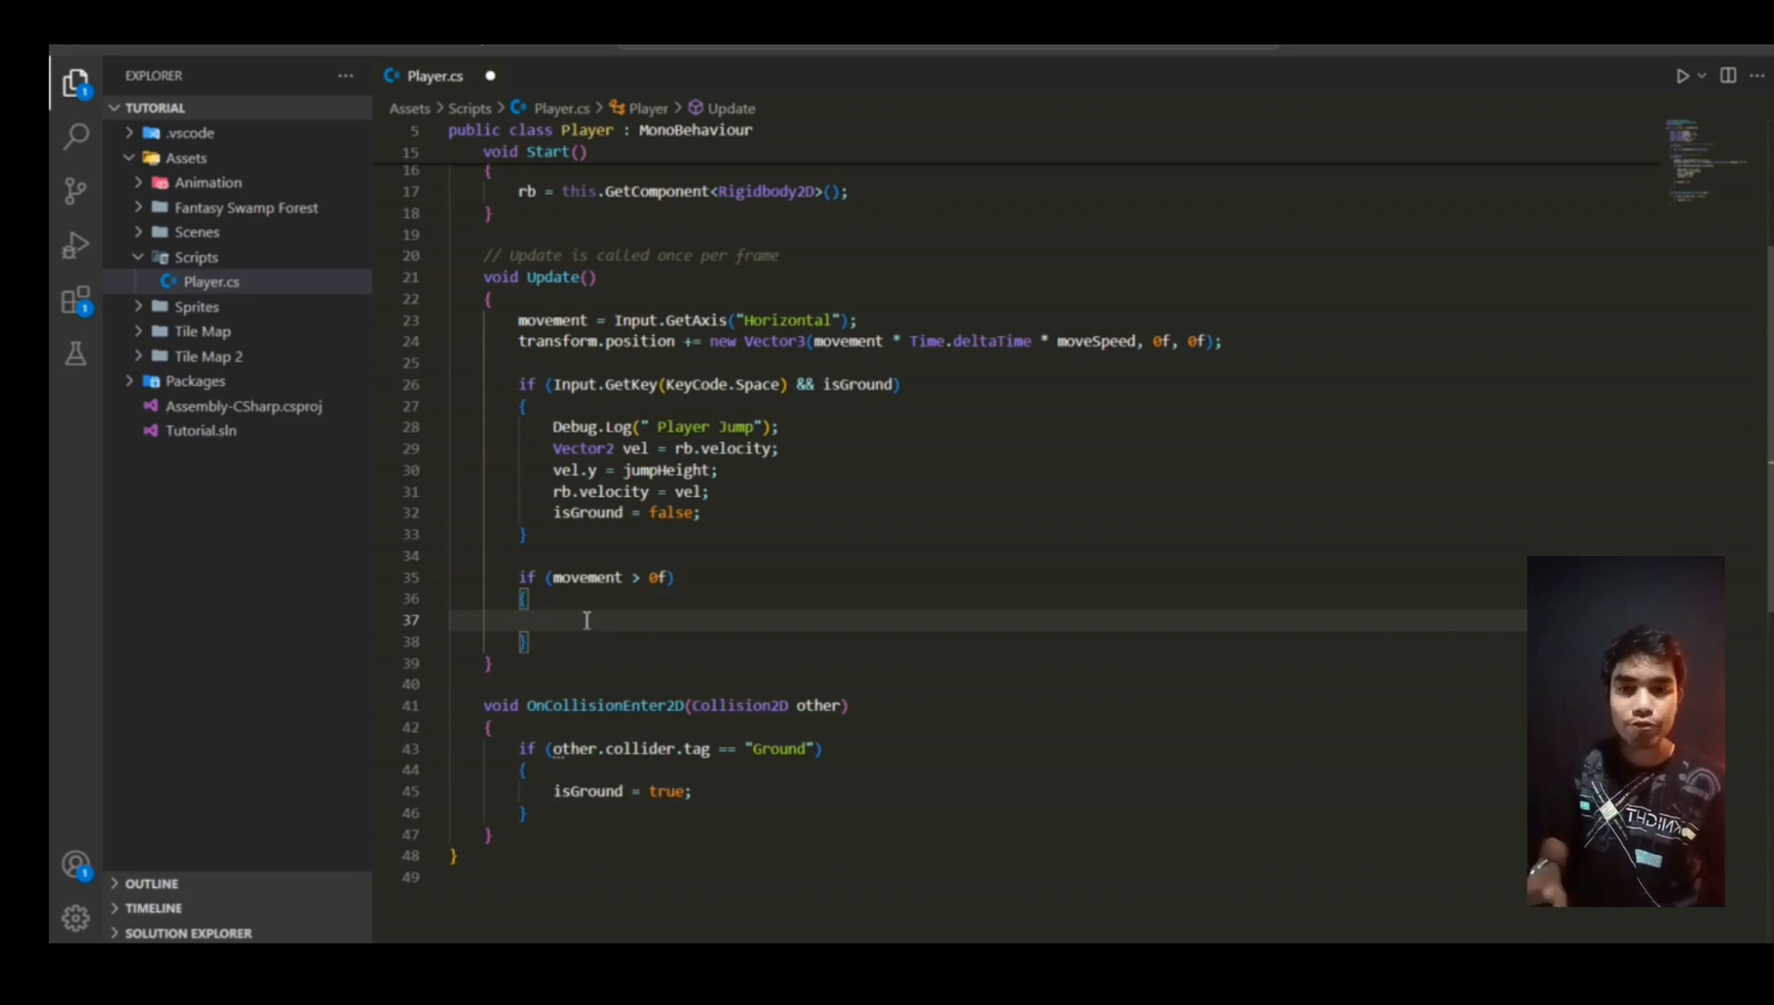
{"action": "scroll", "coordinate": [587, 621], "scroll_direction": "up", "scroll_amount": 3}
{"action": "left_click_drag", "start_coordinate": [857, 489], "coordinate": [613, 491]}
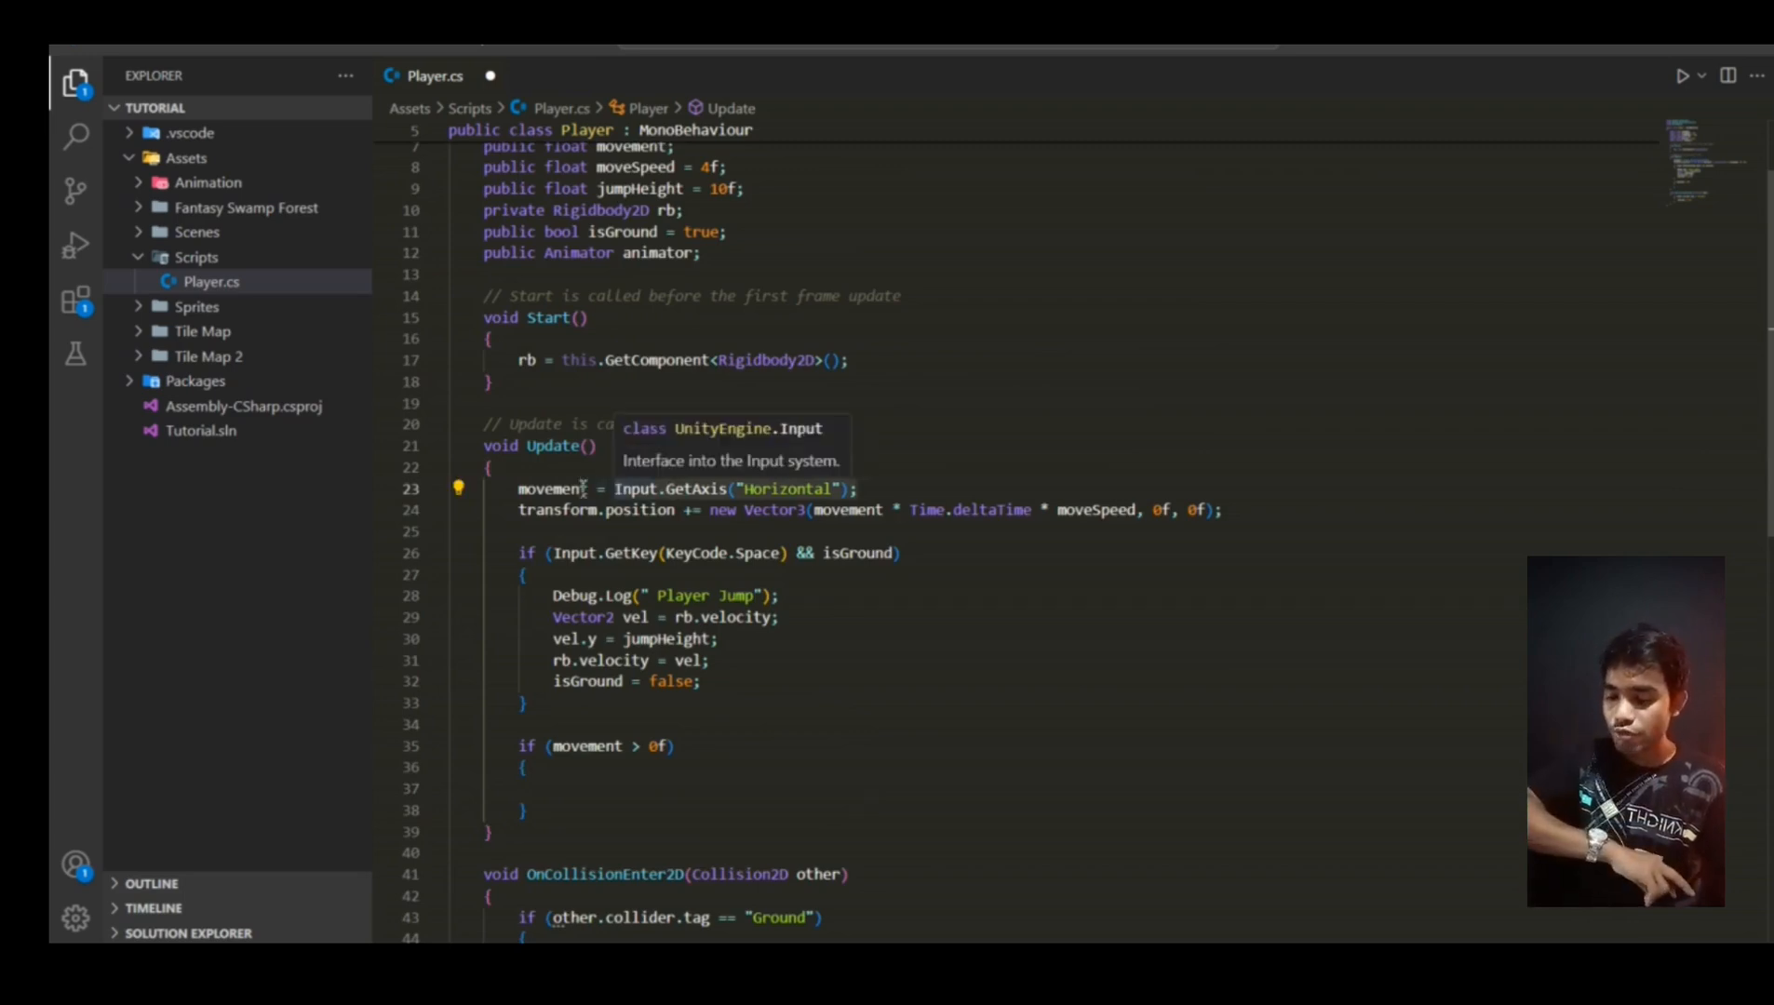
{"action": "left_click_drag", "start_coordinate": [590, 489], "coordinate": [518, 492]}
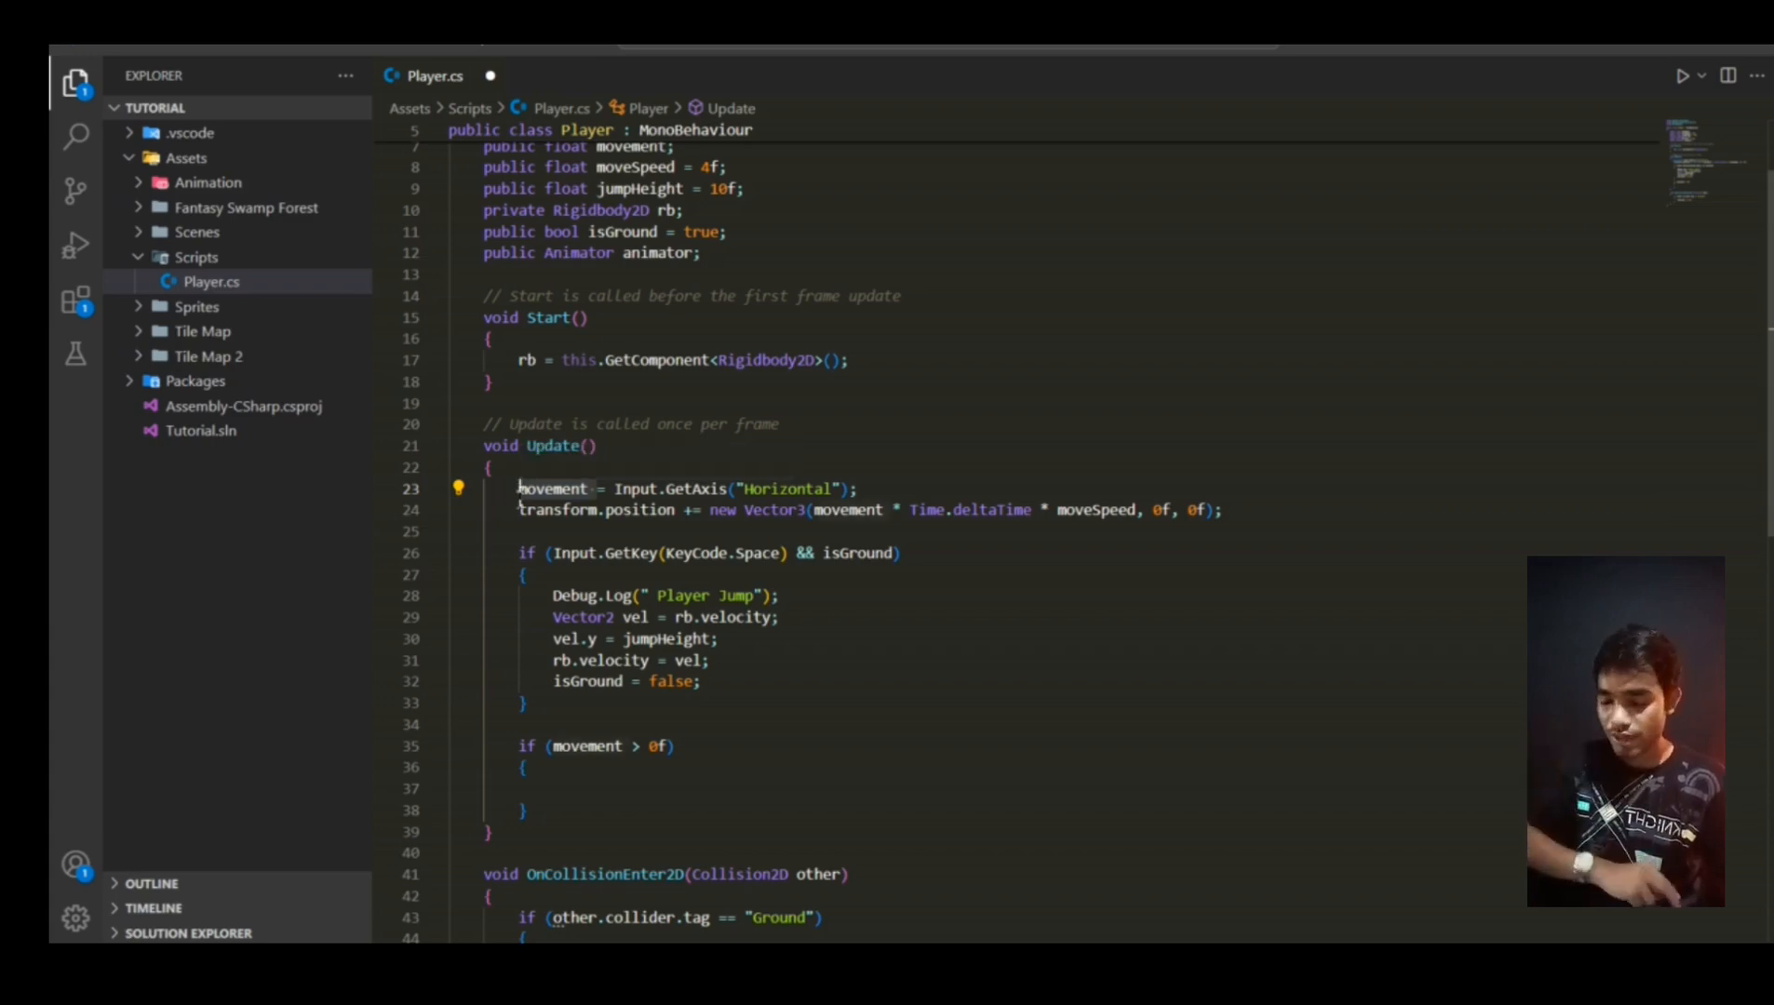
{"action": "scroll", "coordinate": [520, 491], "scroll_direction": "down", "scroll_amount": 2}
{"action": "left_click_drag", "start_coordinate": [624, 635], "coordinate": [555, 636]}
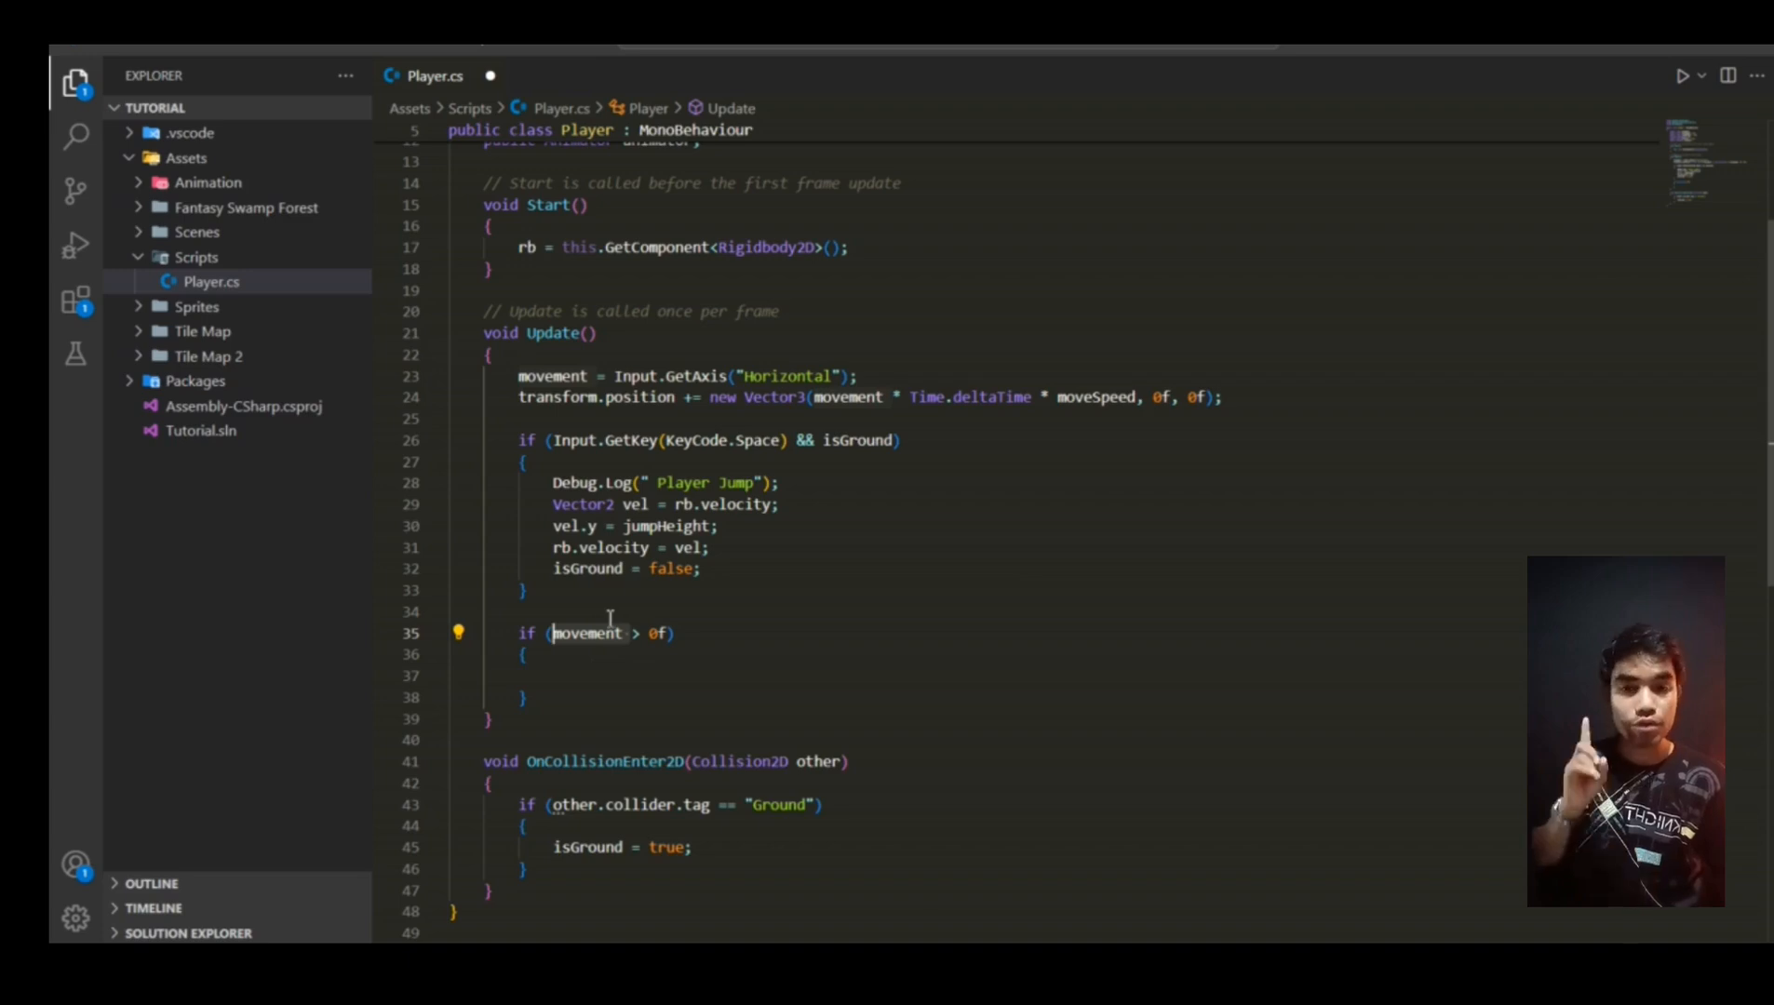
{"action": "left_click", "coordinate": [671, 660]}
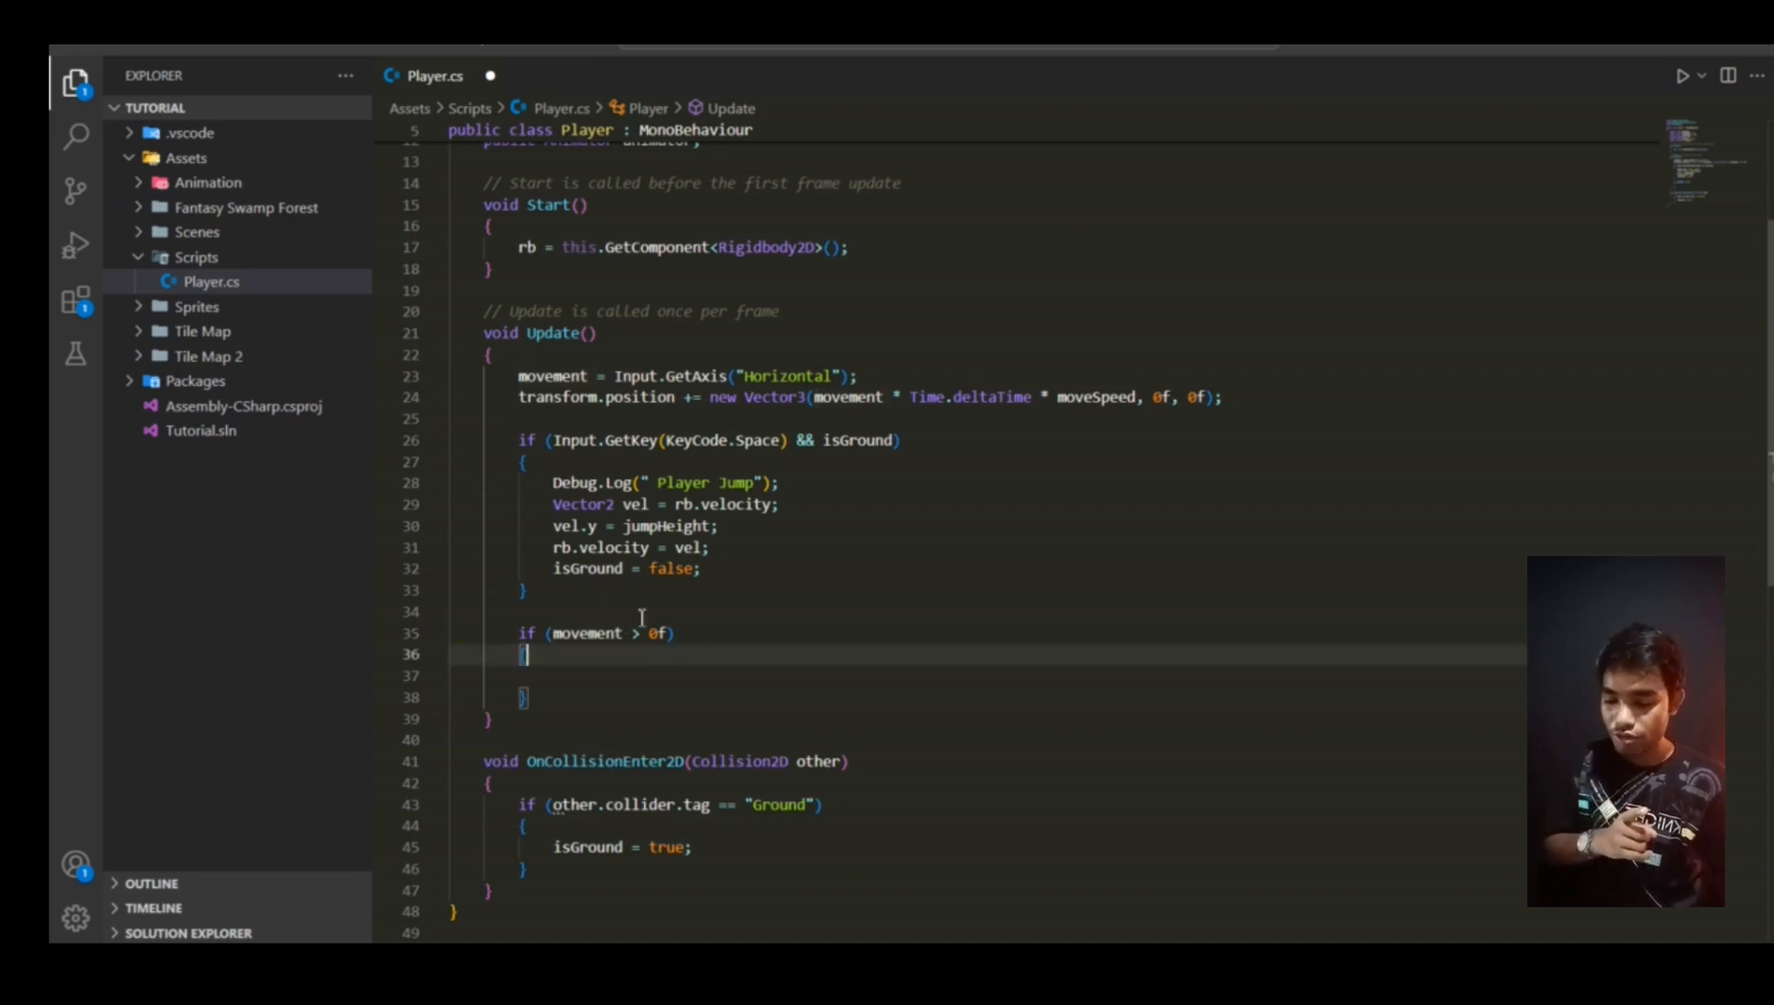
{"action": "left_click_drag", "start_coordinate": [633, 633], "coordinate": [562, 634]}
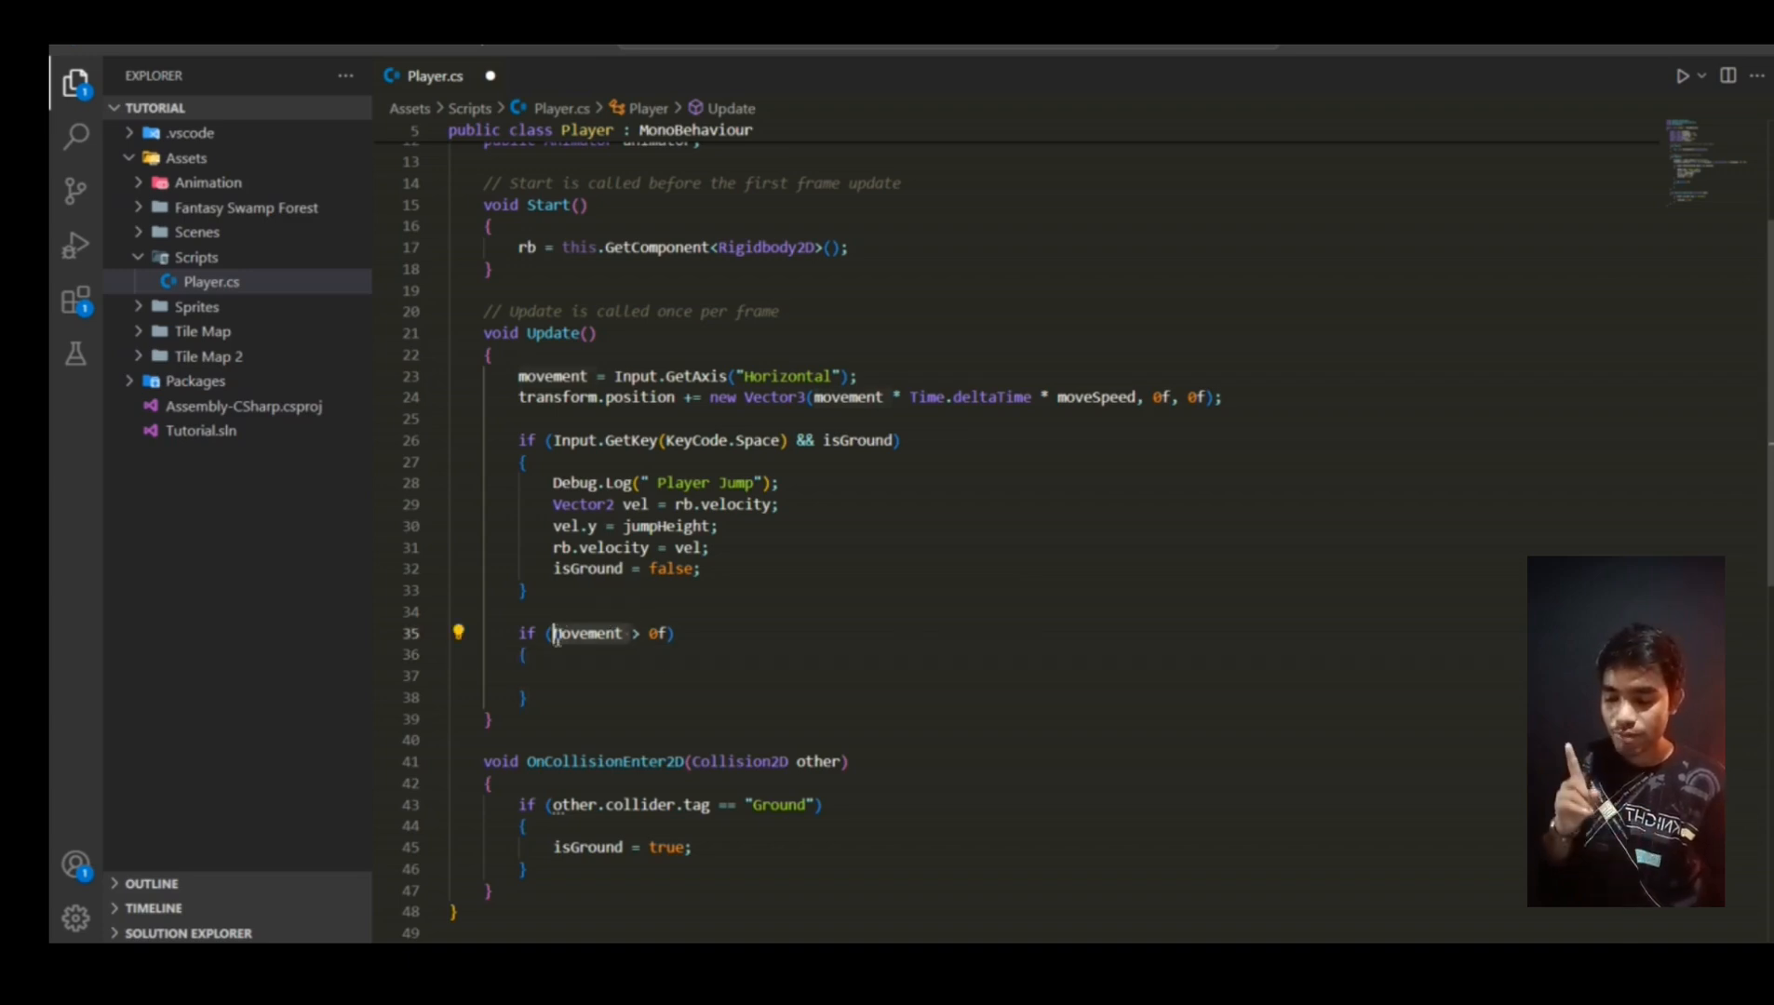
{"action": "left_click_drag", "start_coordinate": [636, 634], "coordinate": [673, 635]}
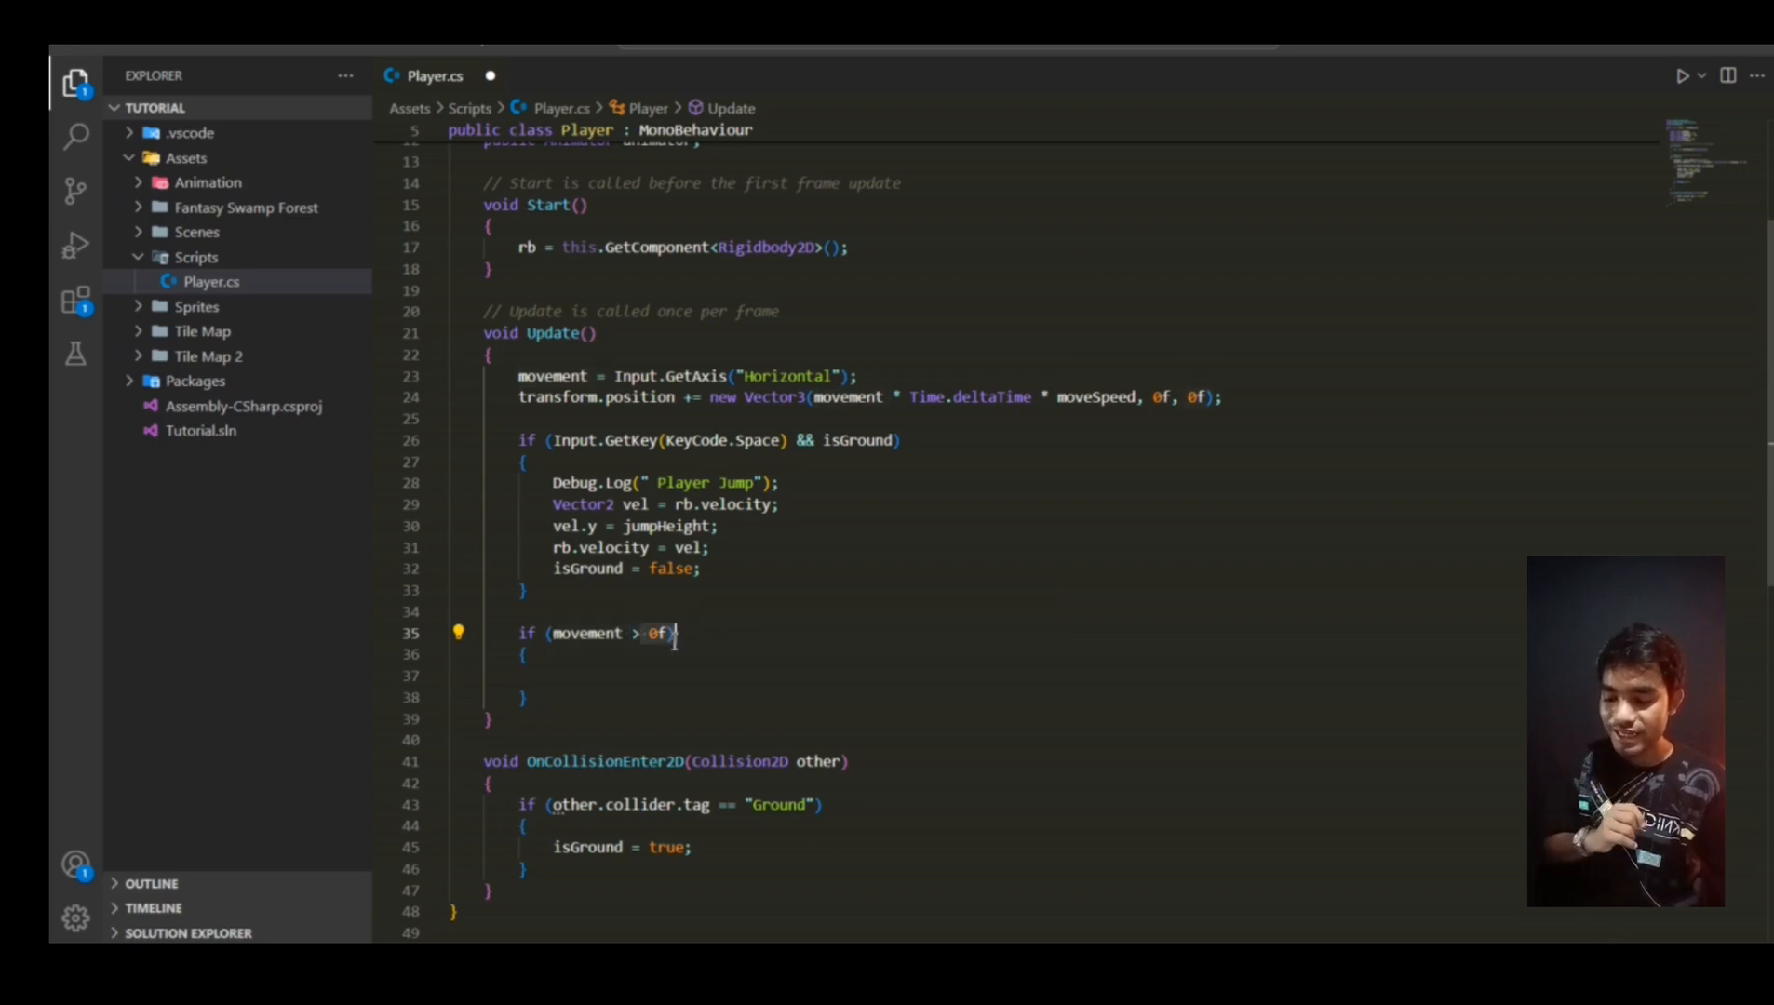
{"action": "left_click", "coordinate": [565, 646]}
{"action": "left_click_drag", "start_coordinate": [553, 635], "coordinate": [665, 635]}
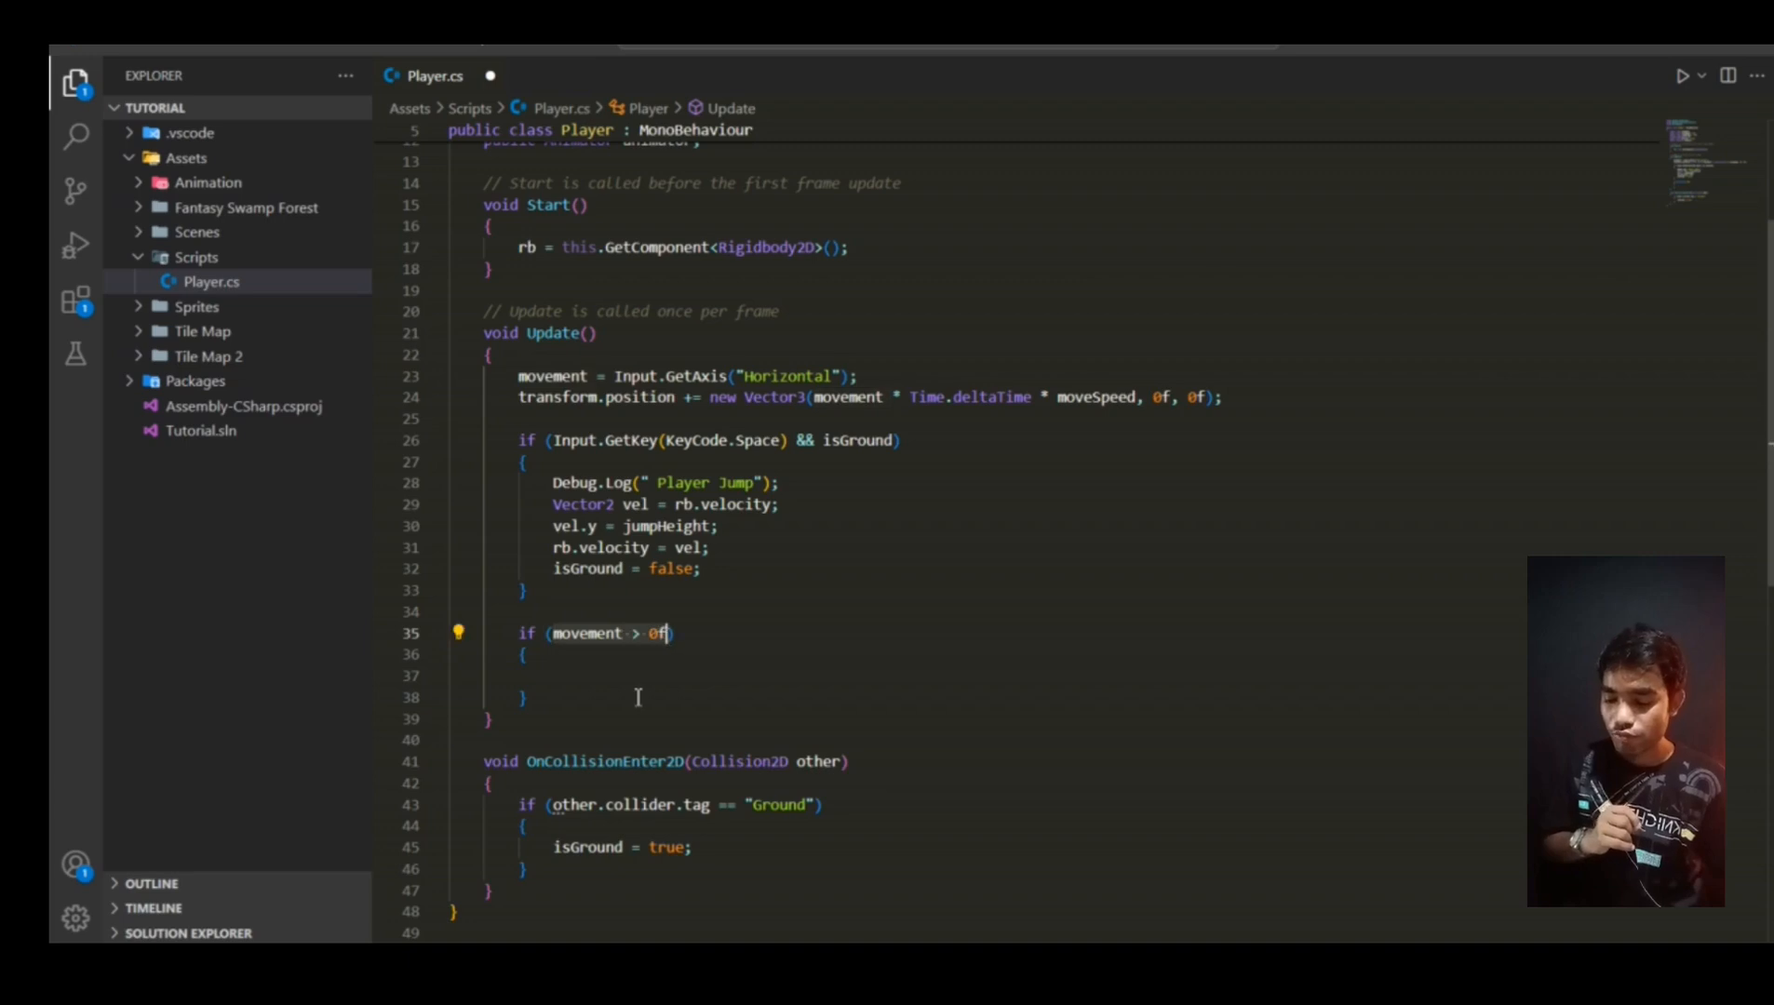
{"action": "left_click", "coordinate": [562, 701]}
Add an animator.SetFloat() call inside the body of the movement > 0f if block
{"action": "left_click", "coordinate": [588, 678]}
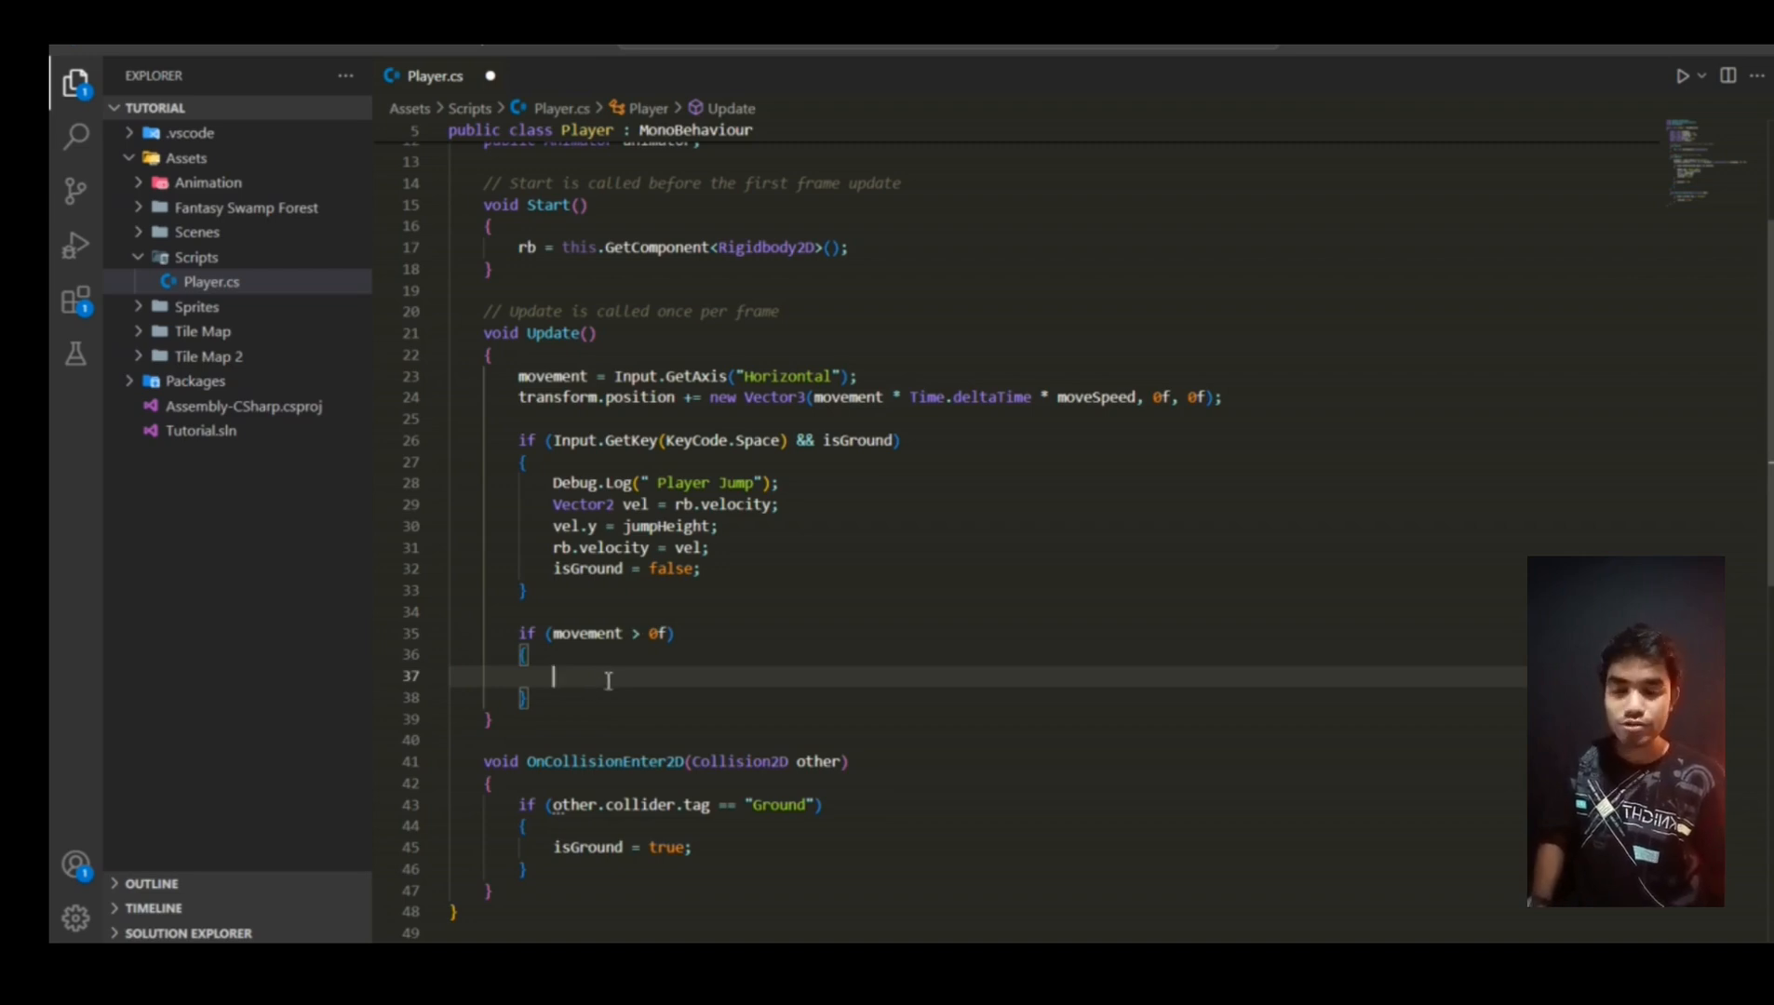
{"action": "type", "text": "anim"}
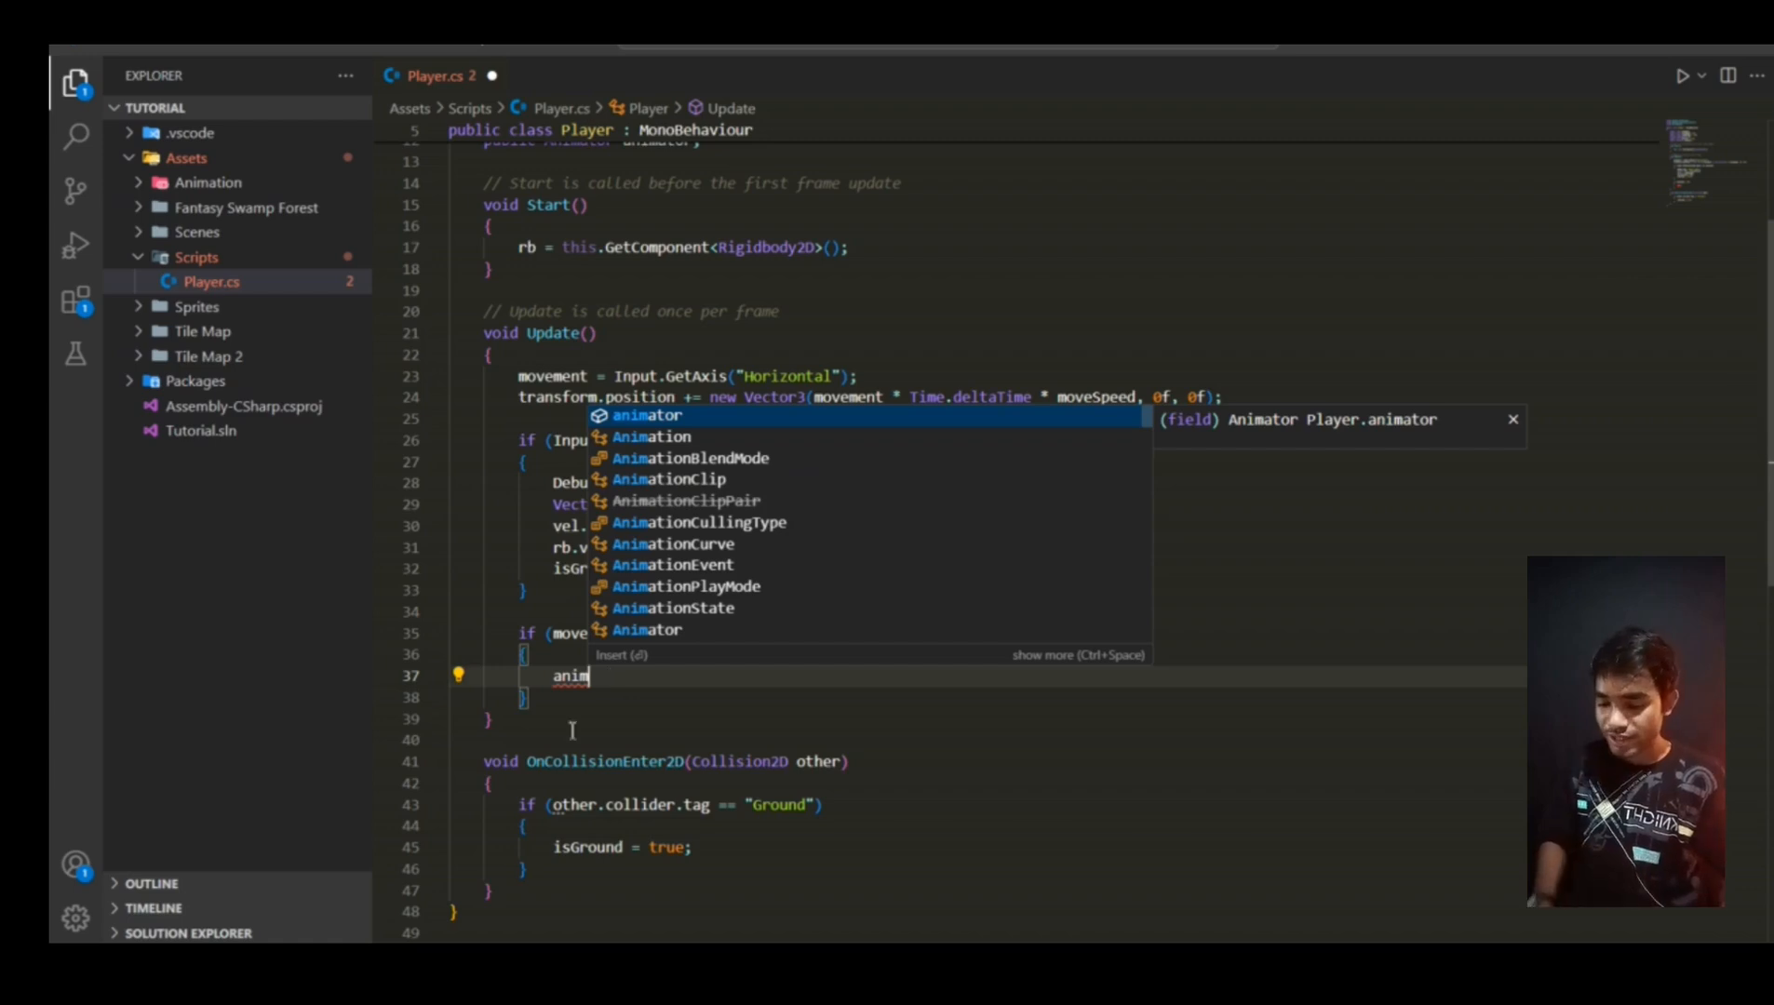
{"action": "key", "text": "Return"}
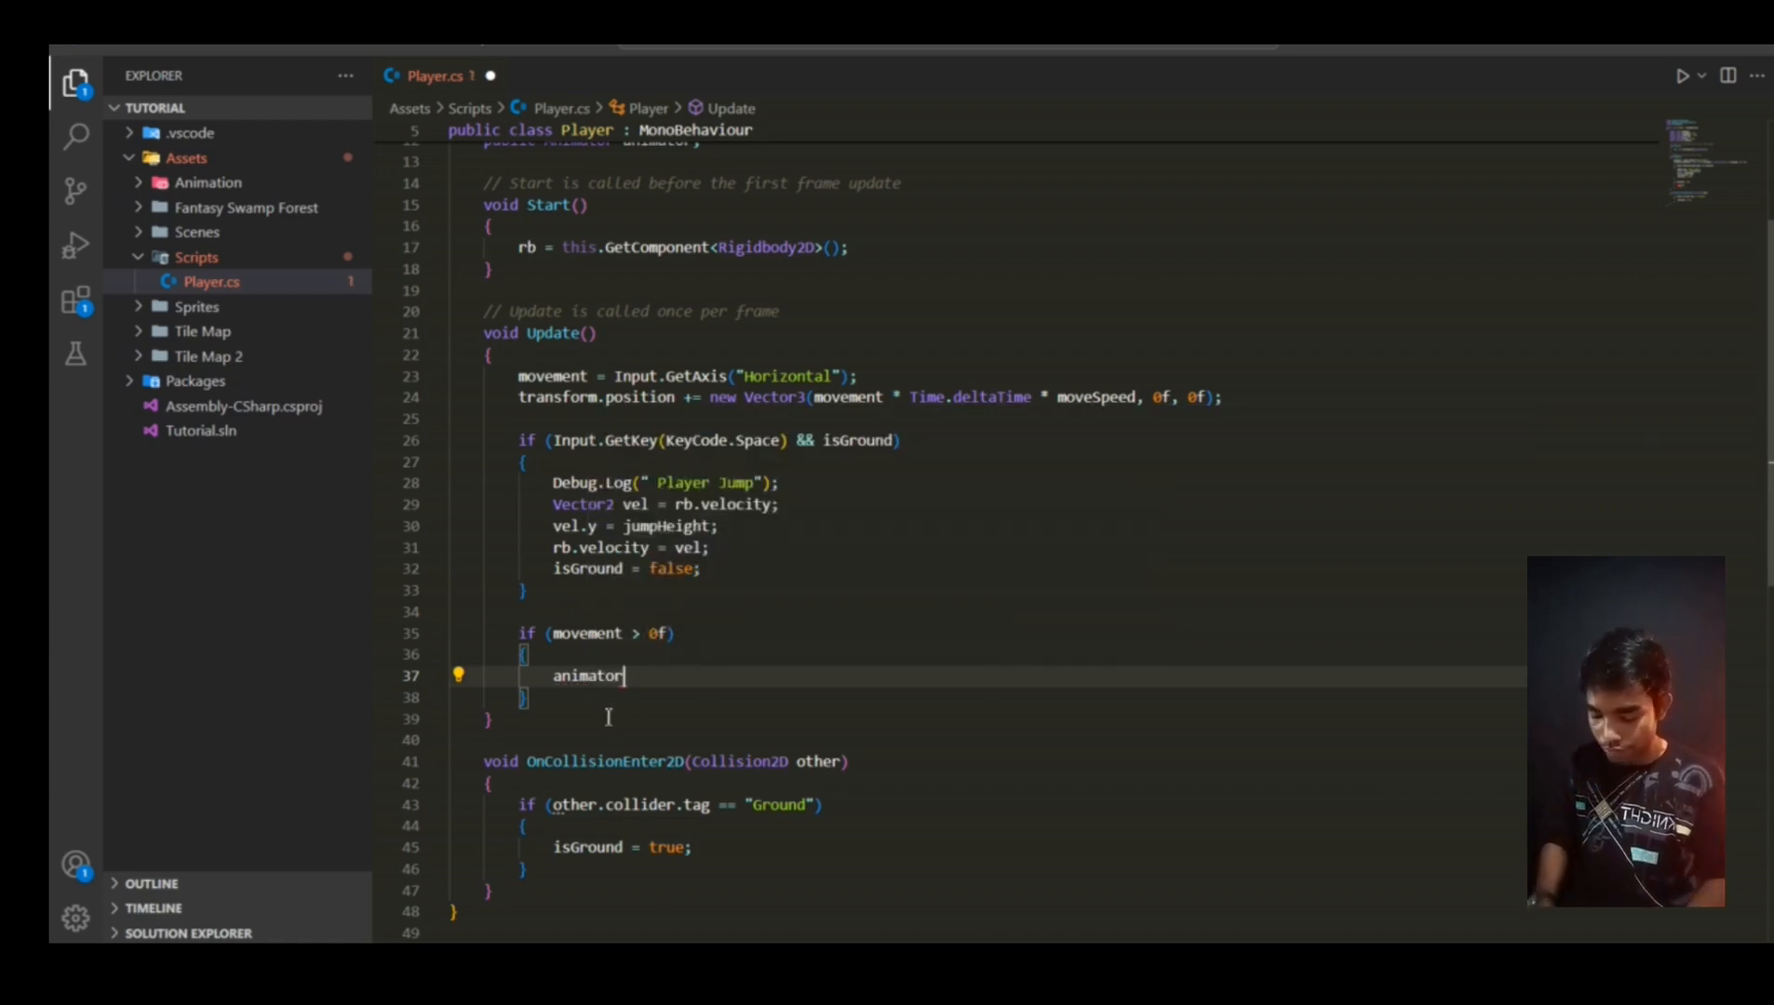
{"action": "type", "text": ".set"}
{"action": "key", "text": "Down"}
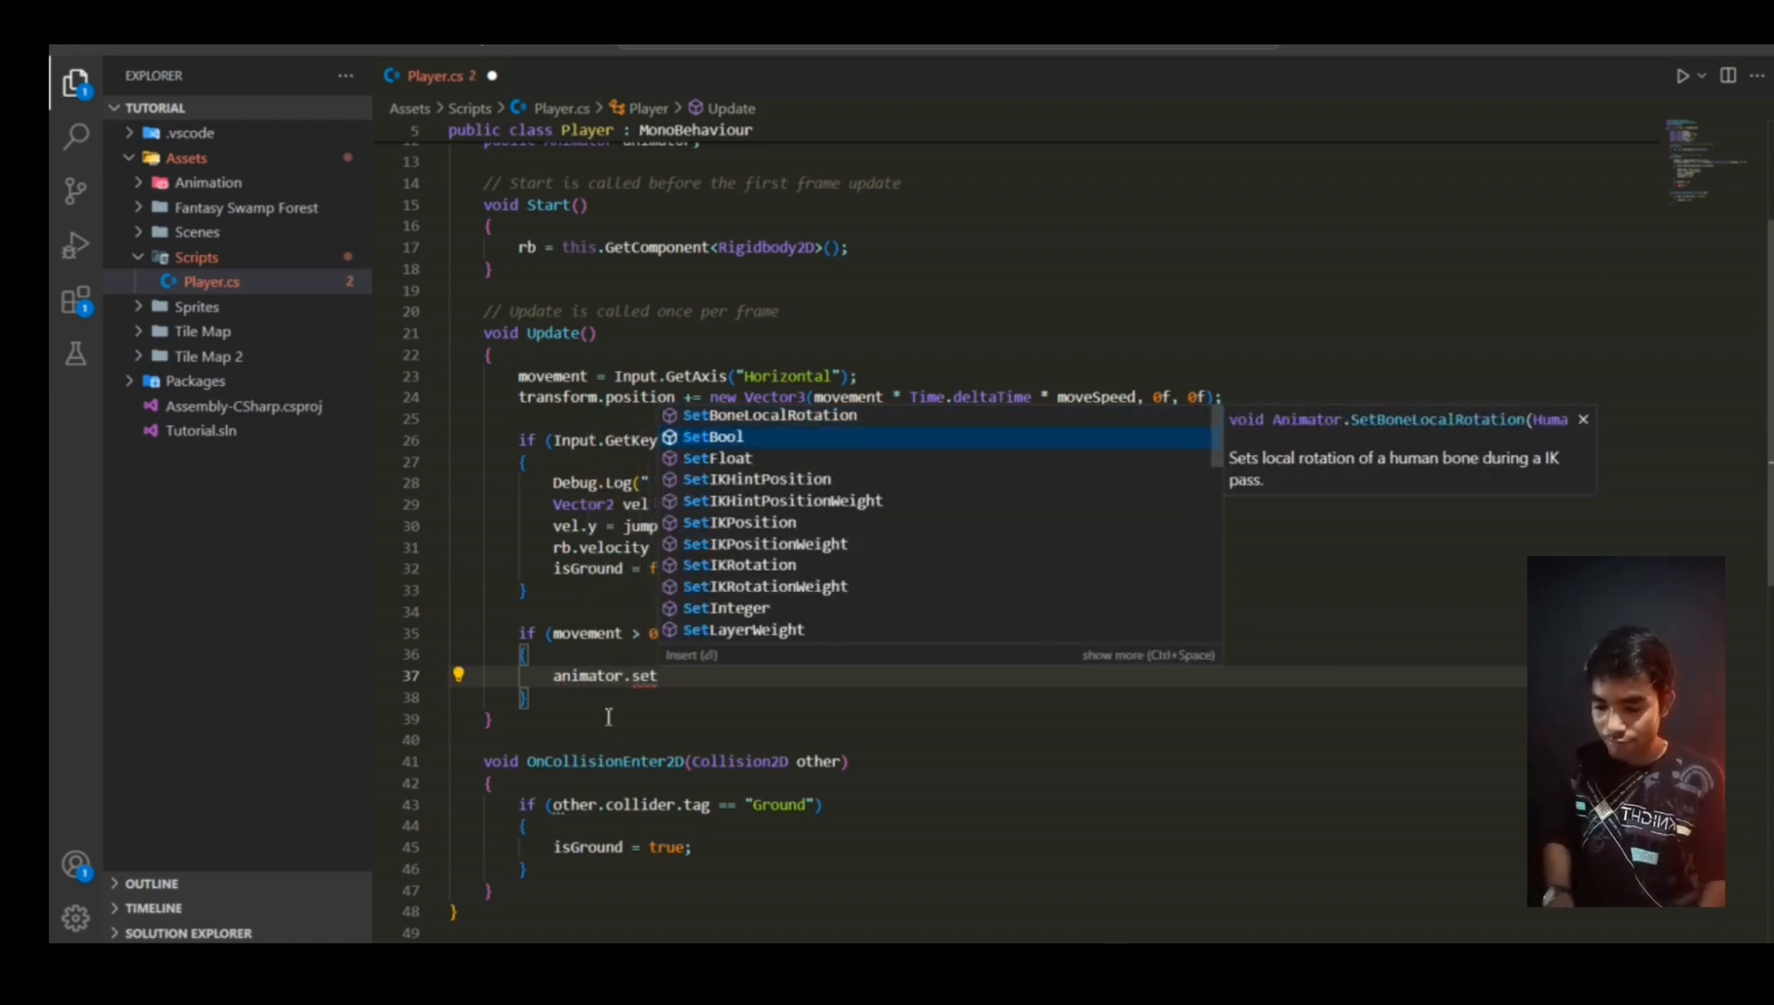
{"action": "key", "text": "Down"}
{"action": "key", "text": "Return"}
{"action": "type", "text": "("}
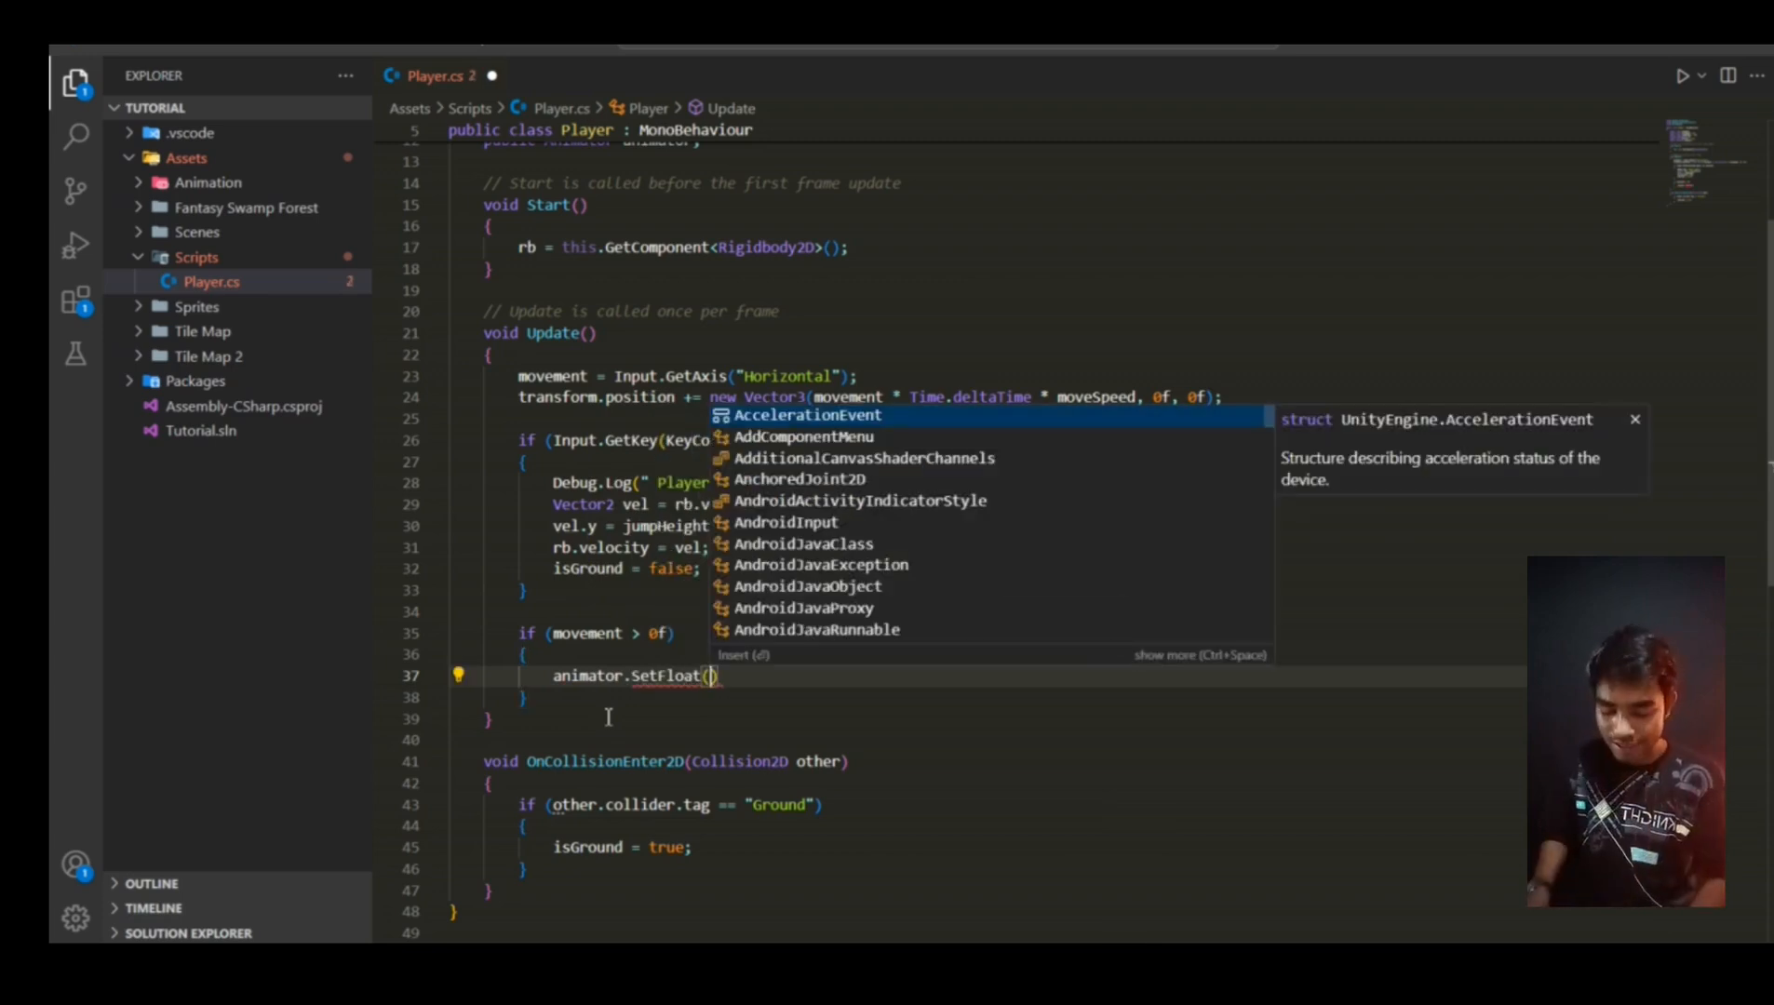
Check the Animator parameter's name in Unity and complete the SetFloat call with the arguments "Run" and 1f, ending it with a semicolon
{"action": "type", "text": "\""}
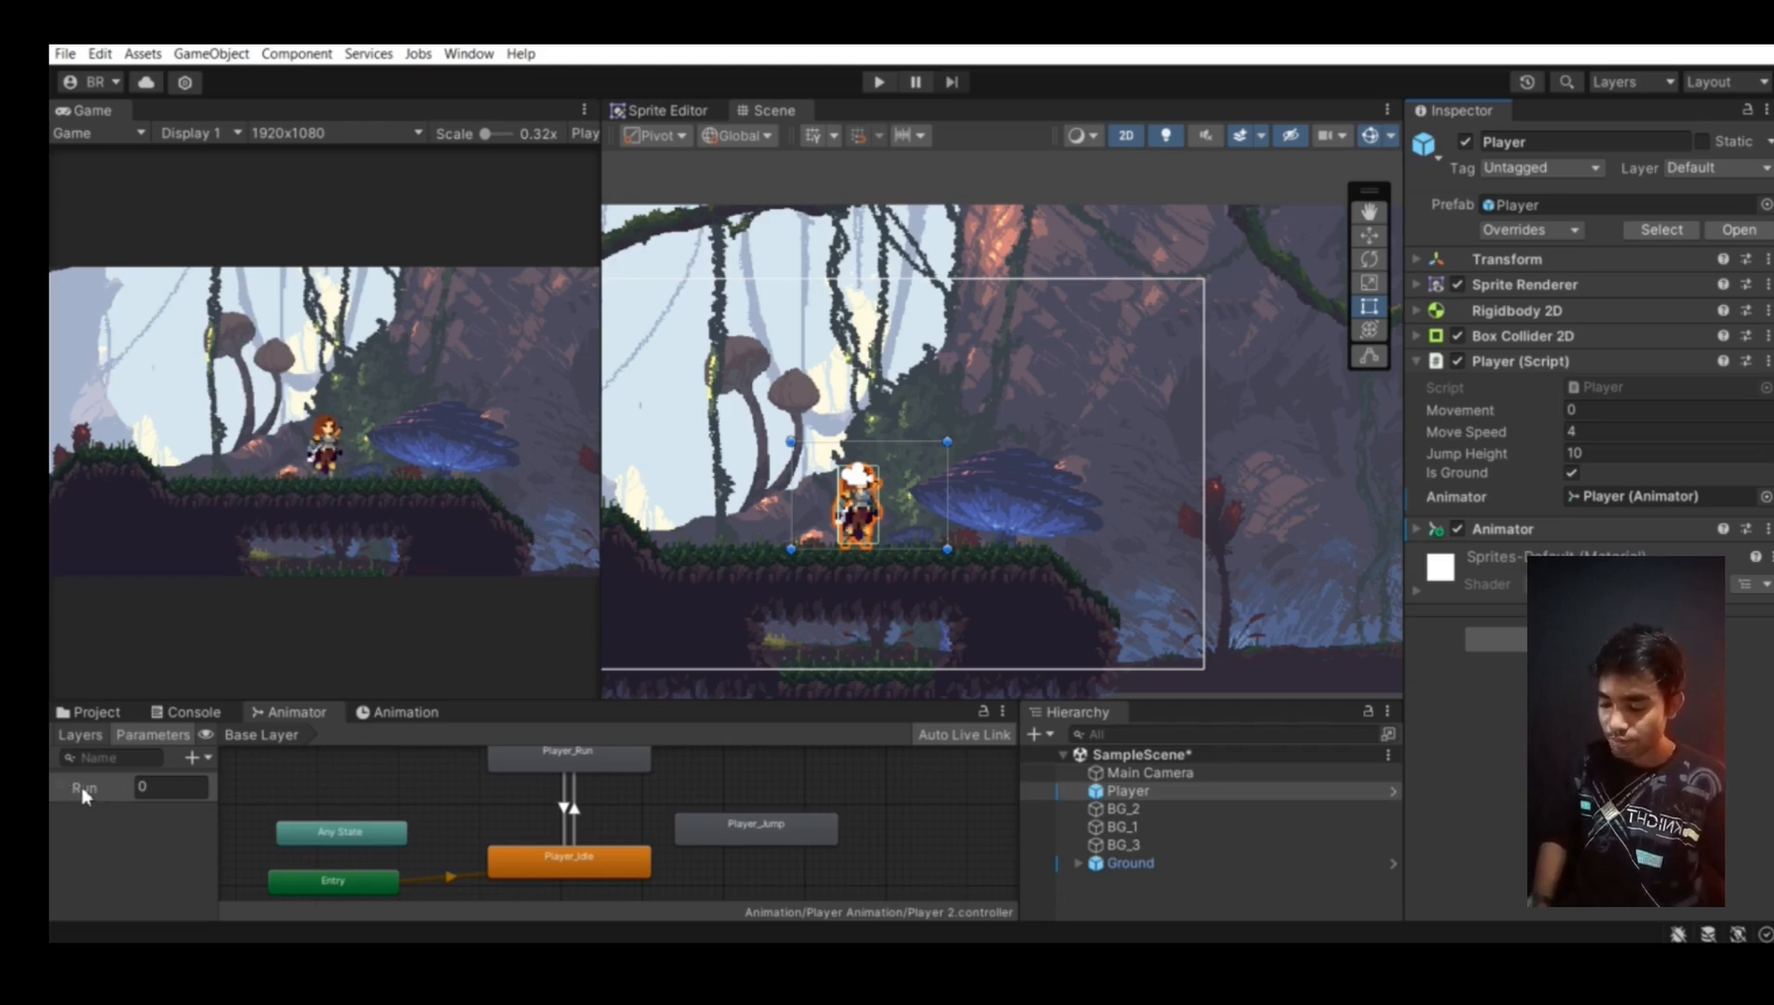
{"action": "left_click", "coordinate": [1108, 964]}
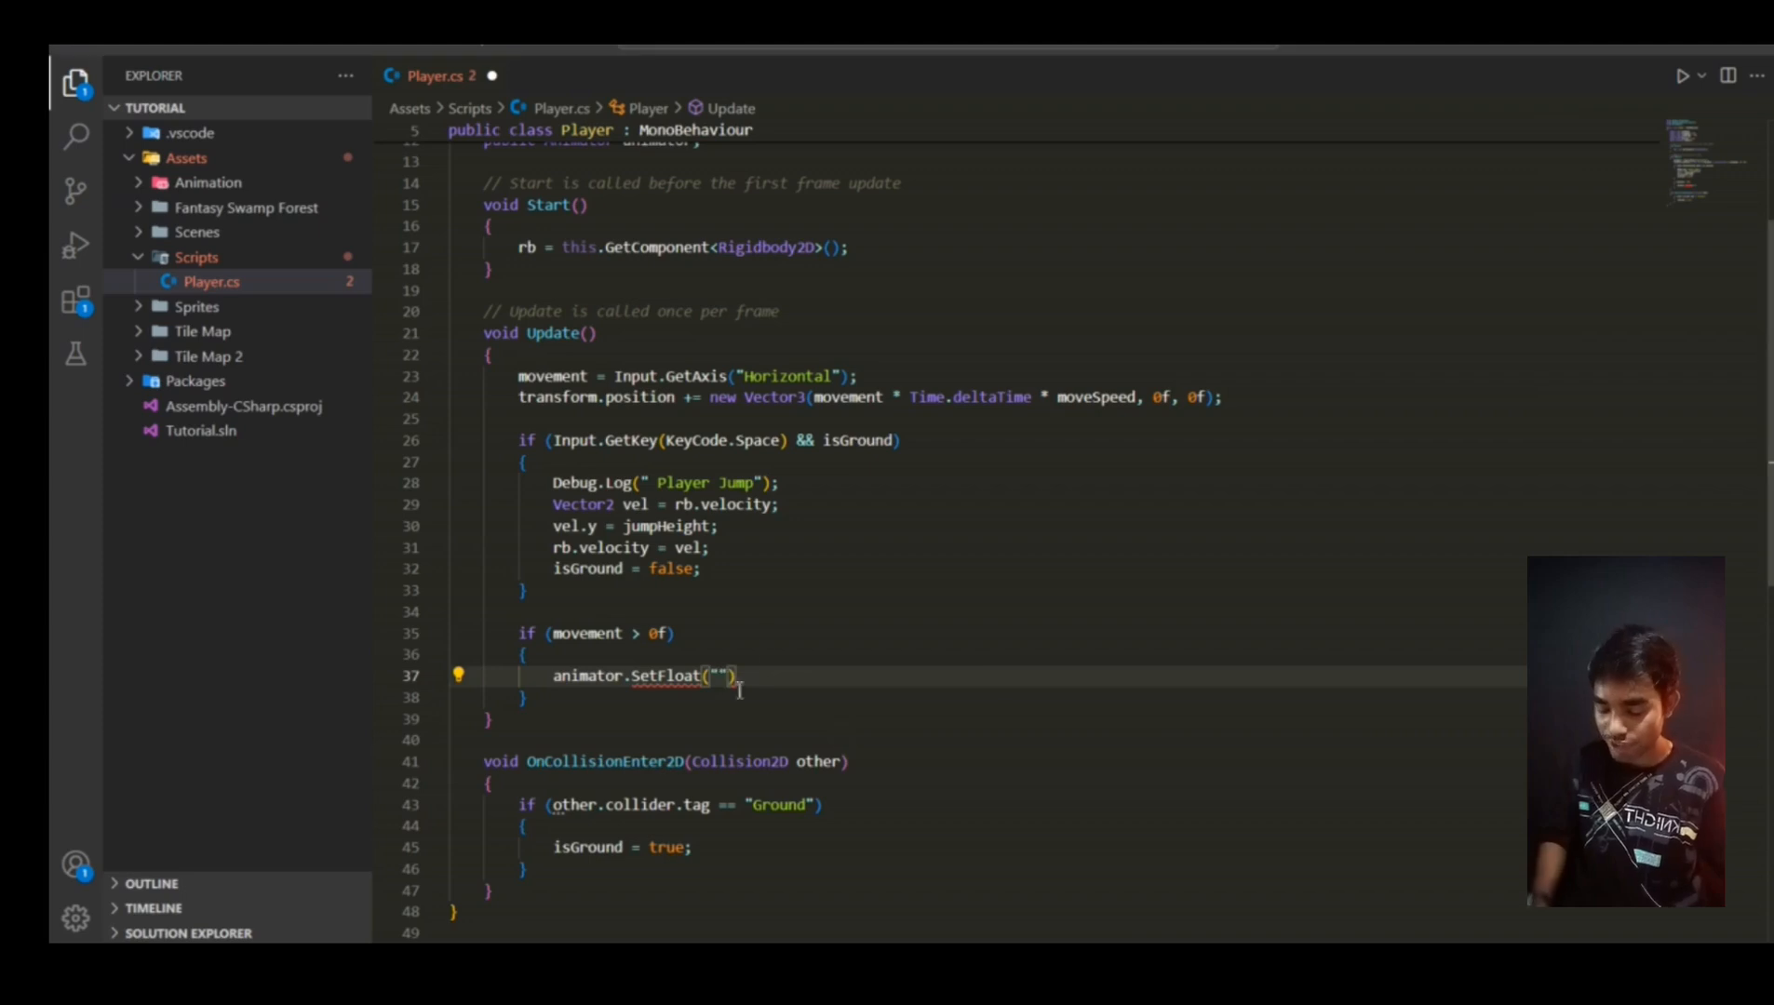
{"action": "type", "text": "Run\","}
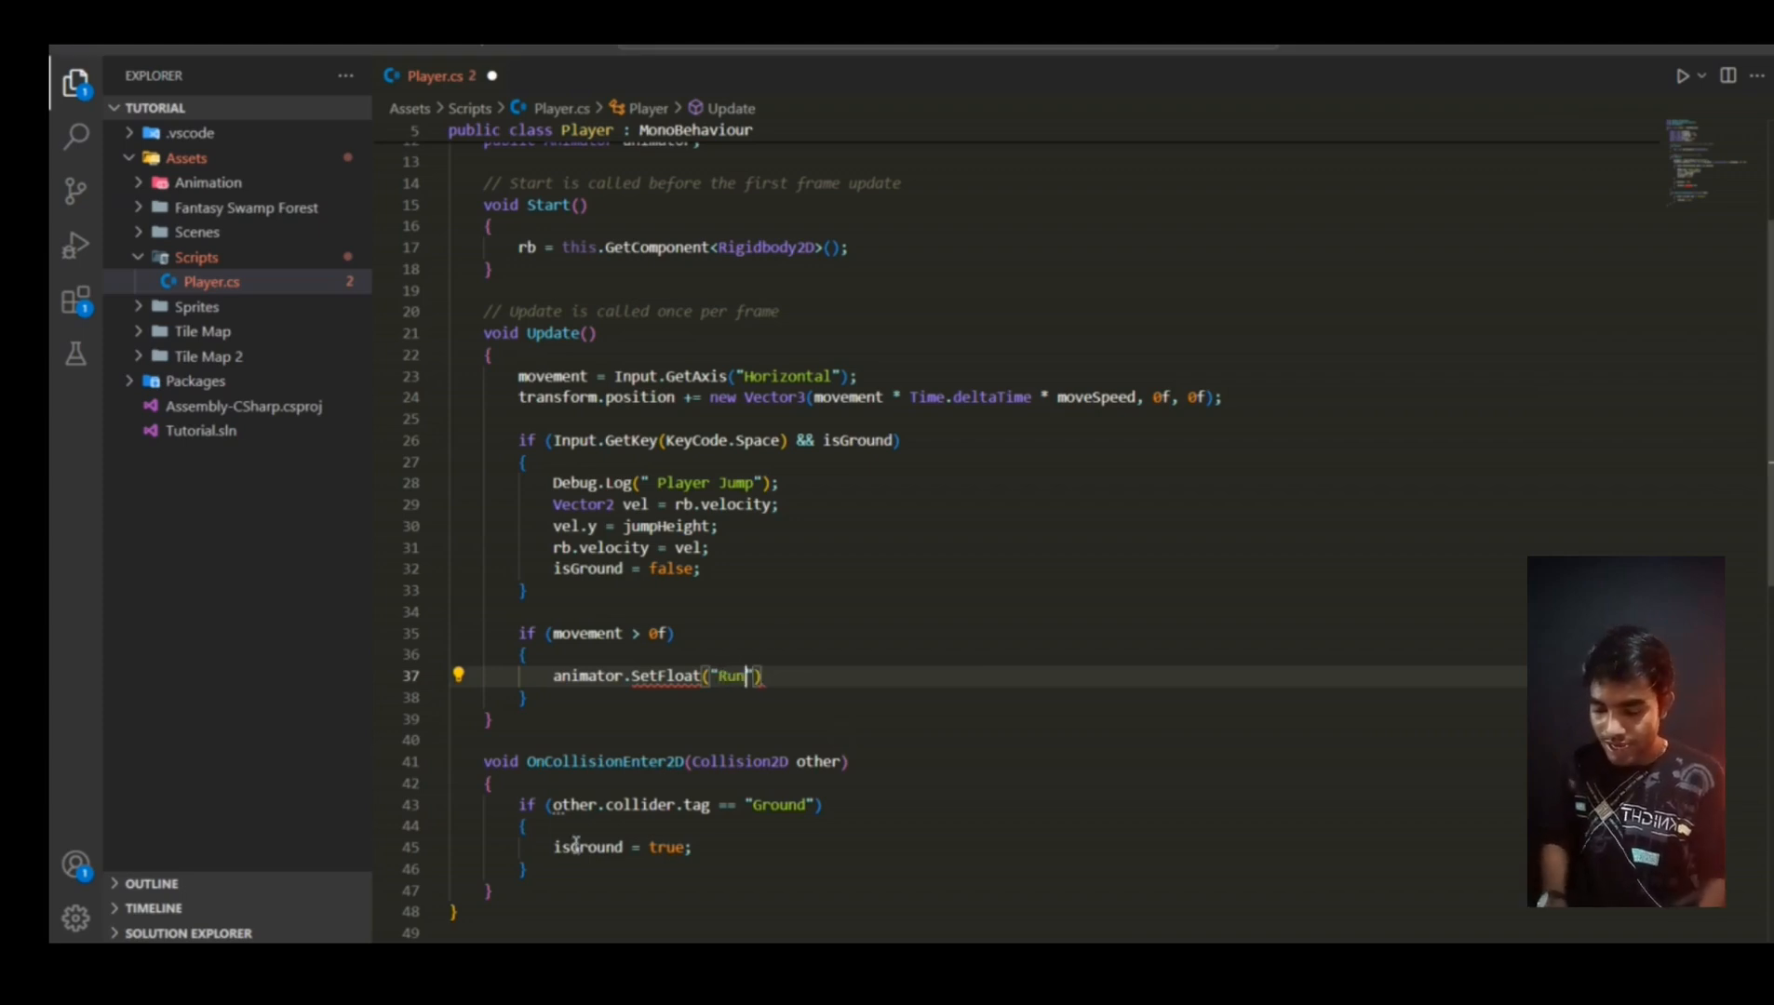
{"action": "key", "text": "ctrl+space"}
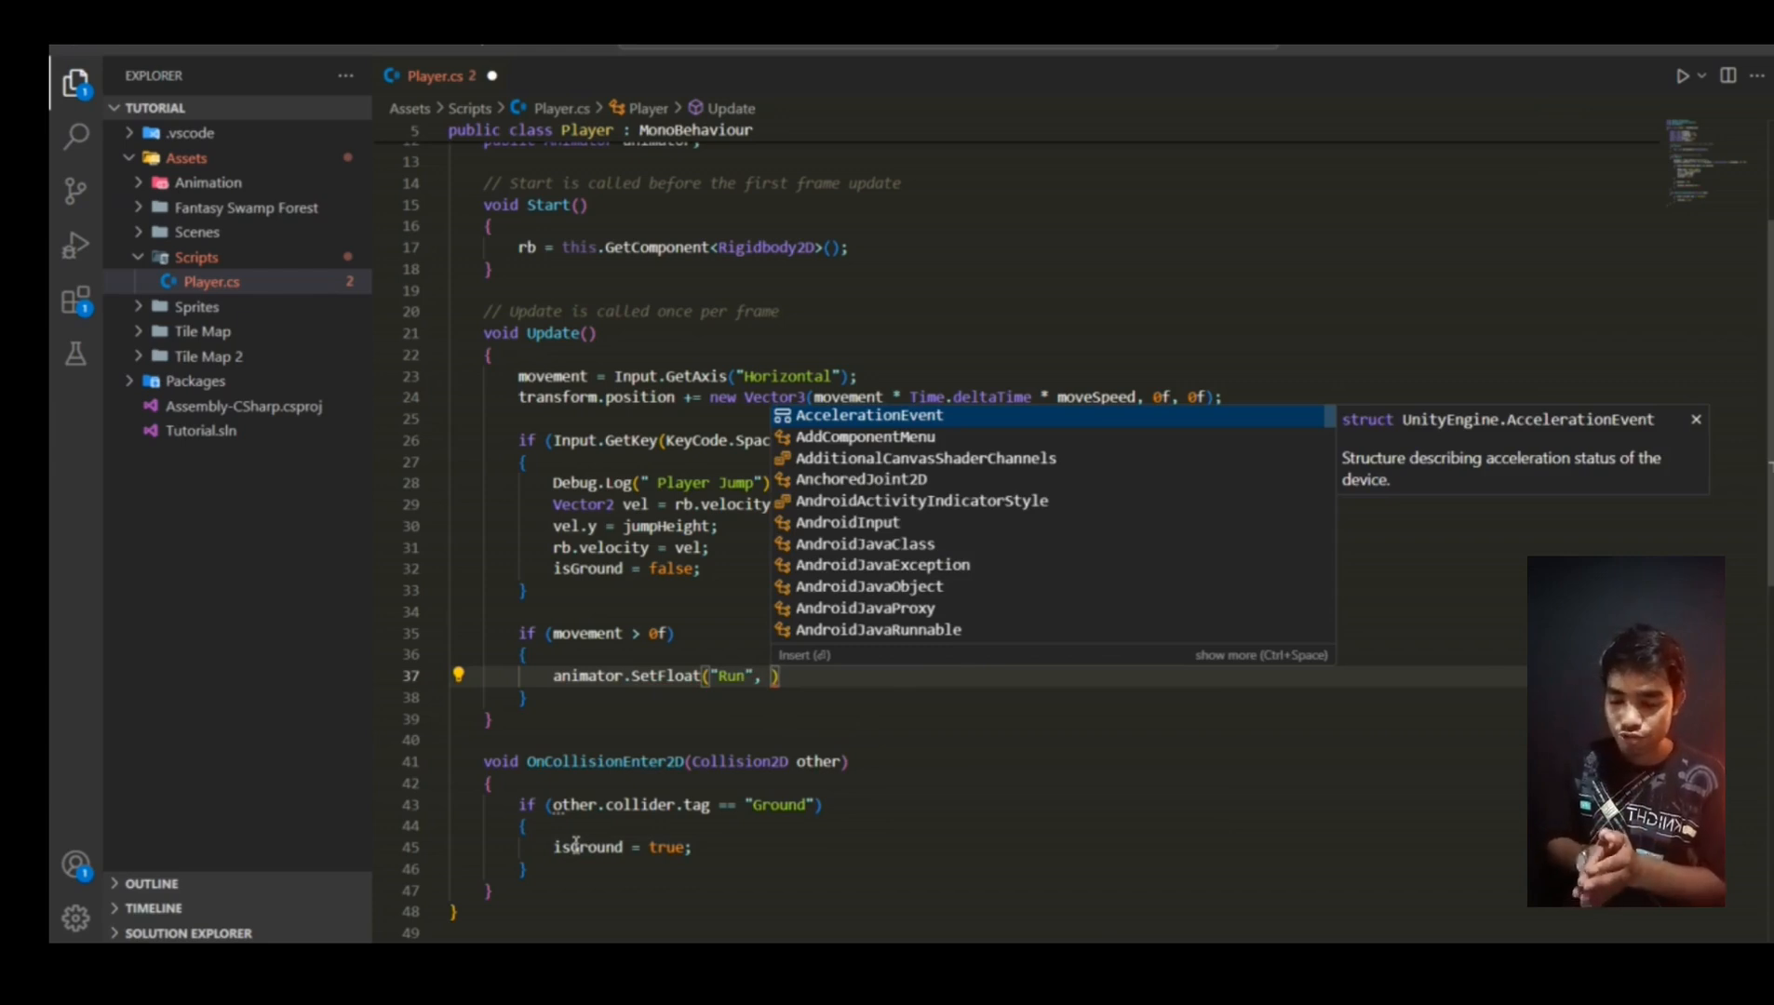
{"action": "type", "text": "1f);"}
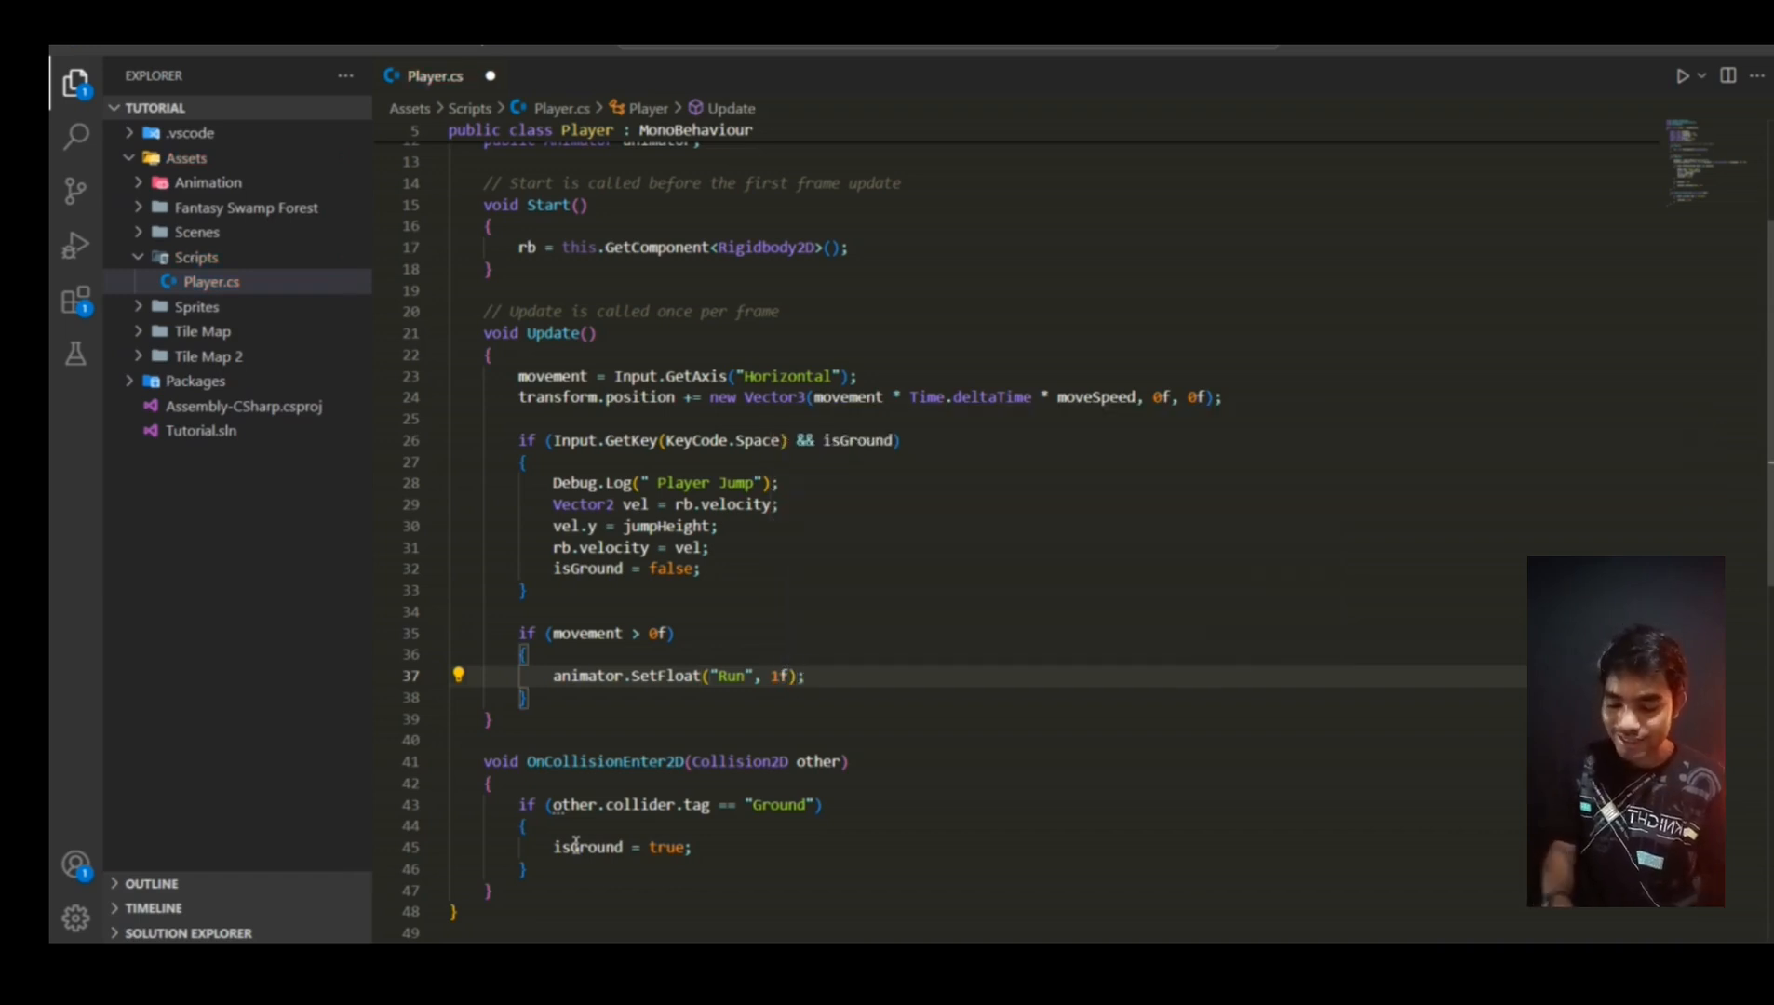
Review the SetFloat call's Run argument and 1f value against the movement > 0f condition
{"action": "left_click_drag", "start_coordinate": [763, 682], "coordinate": [683, 684]}
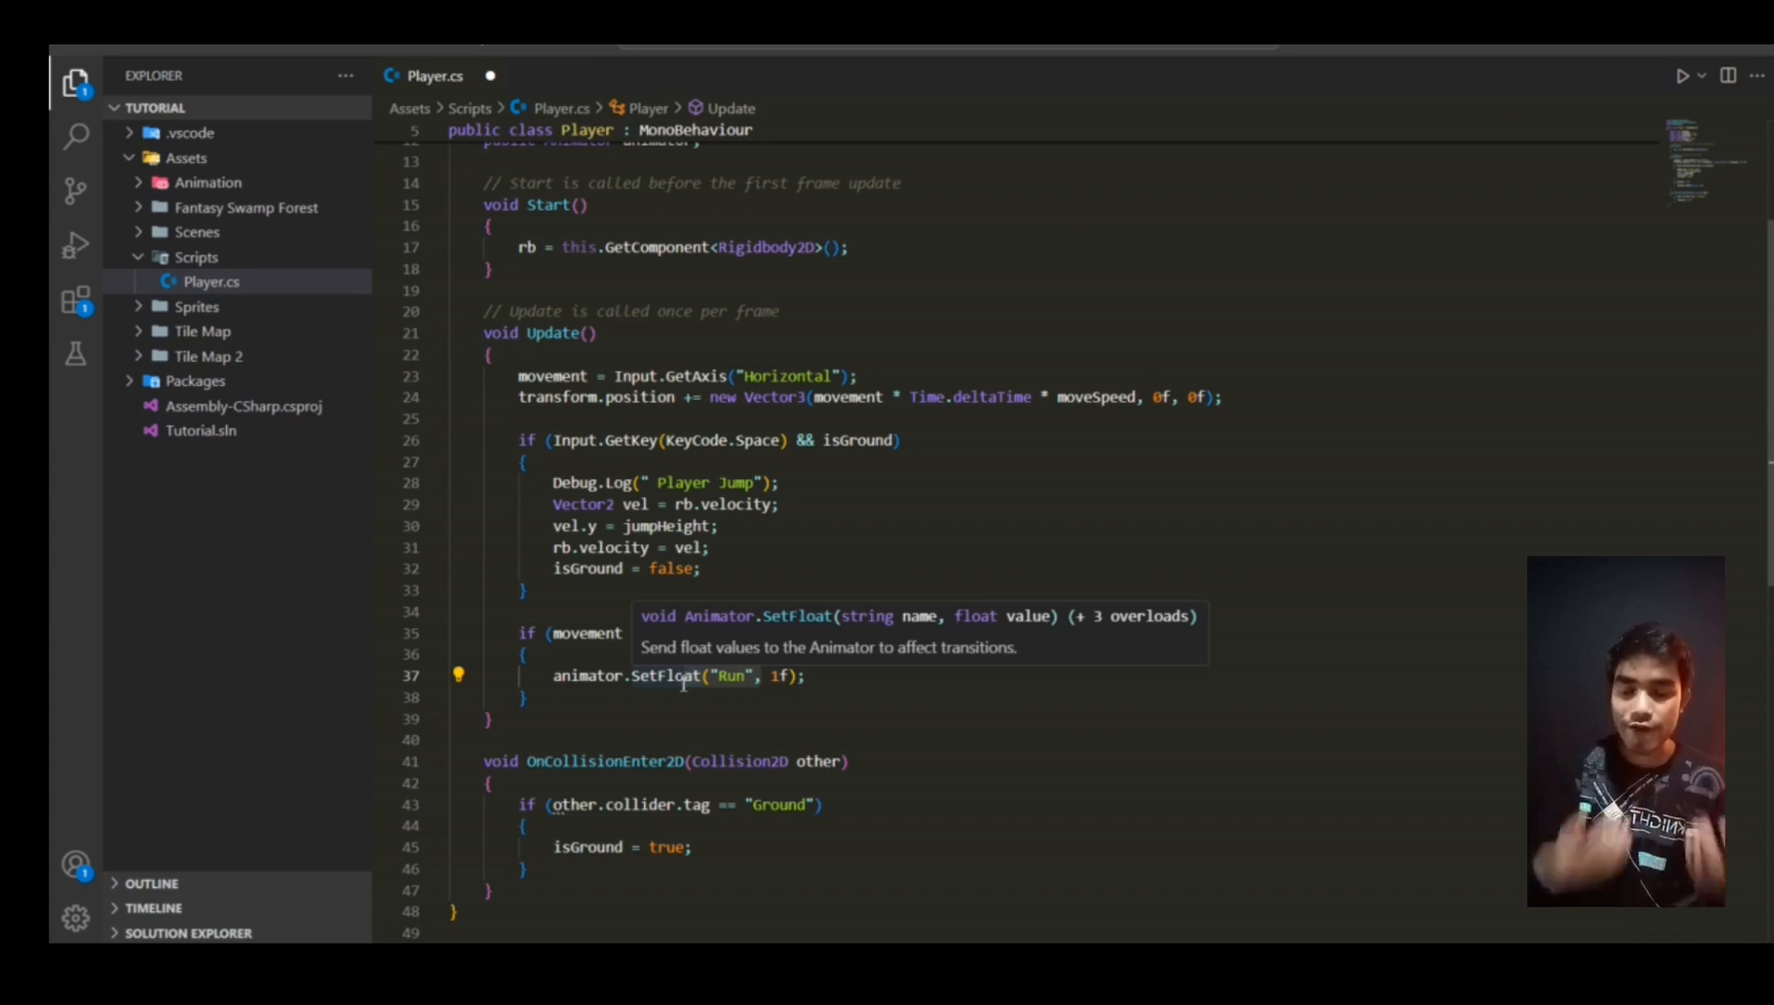
{"action": "left_click", "coordinate": [851, 679]}
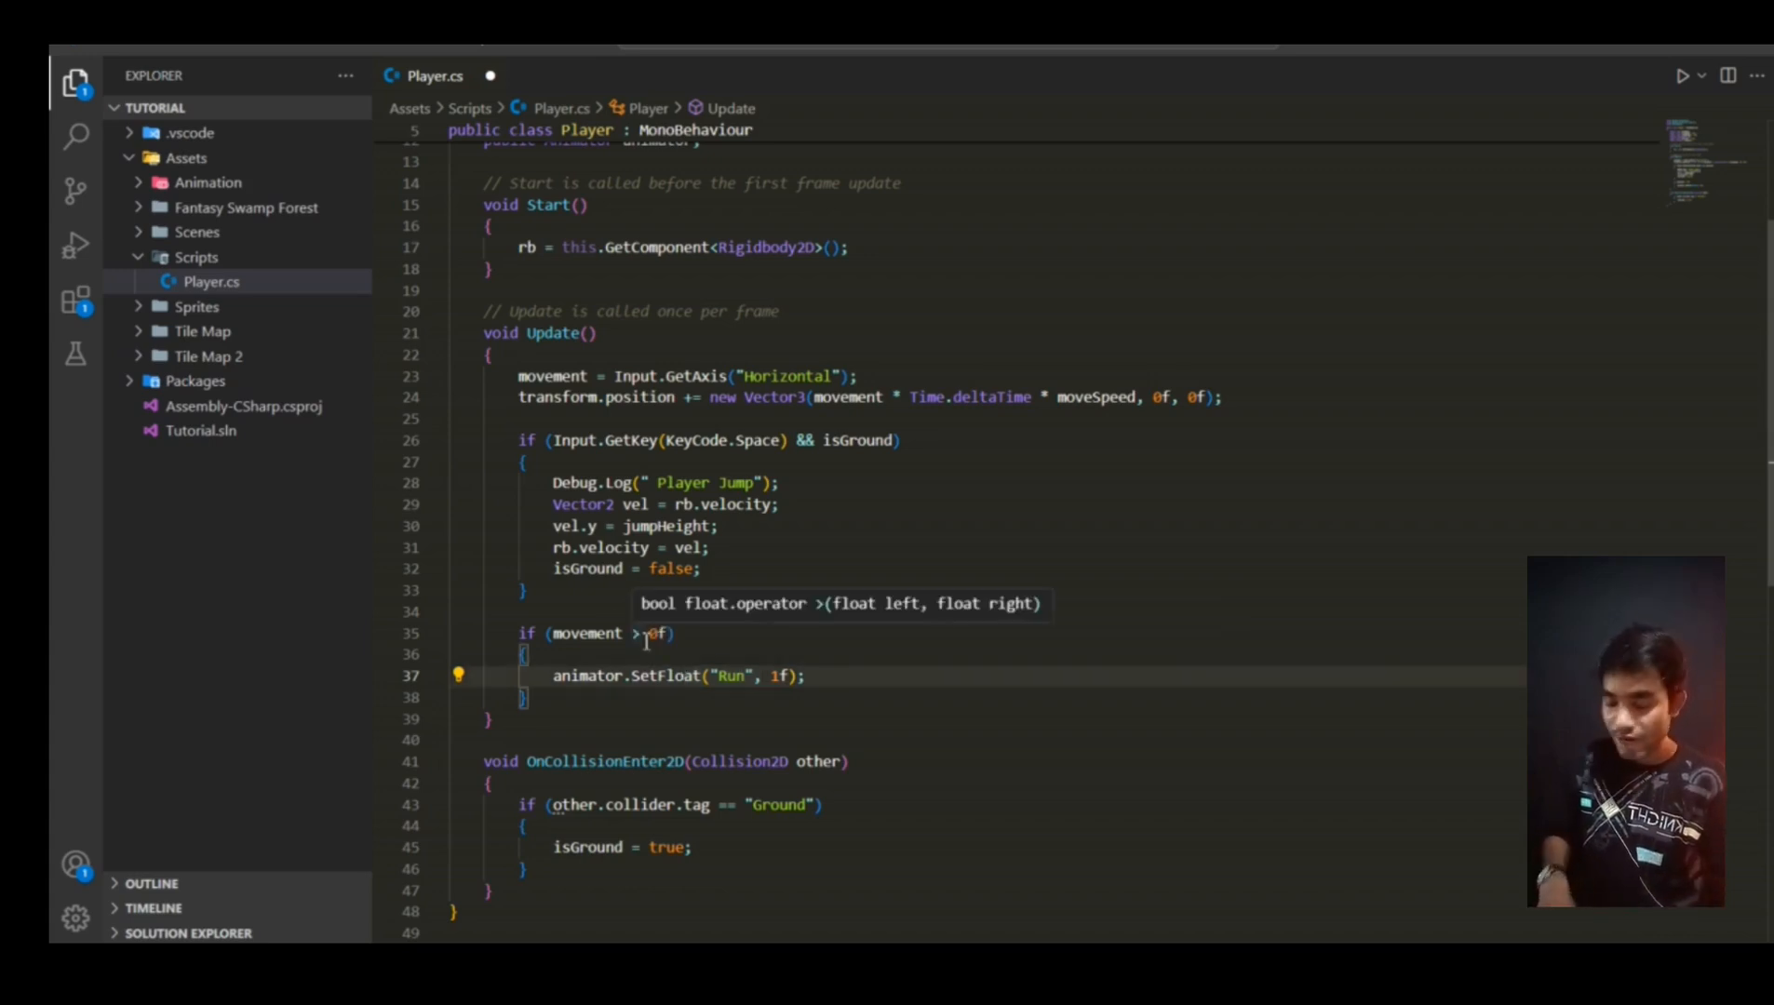
{"action": "left_click", "coordinate": [621, 635]}
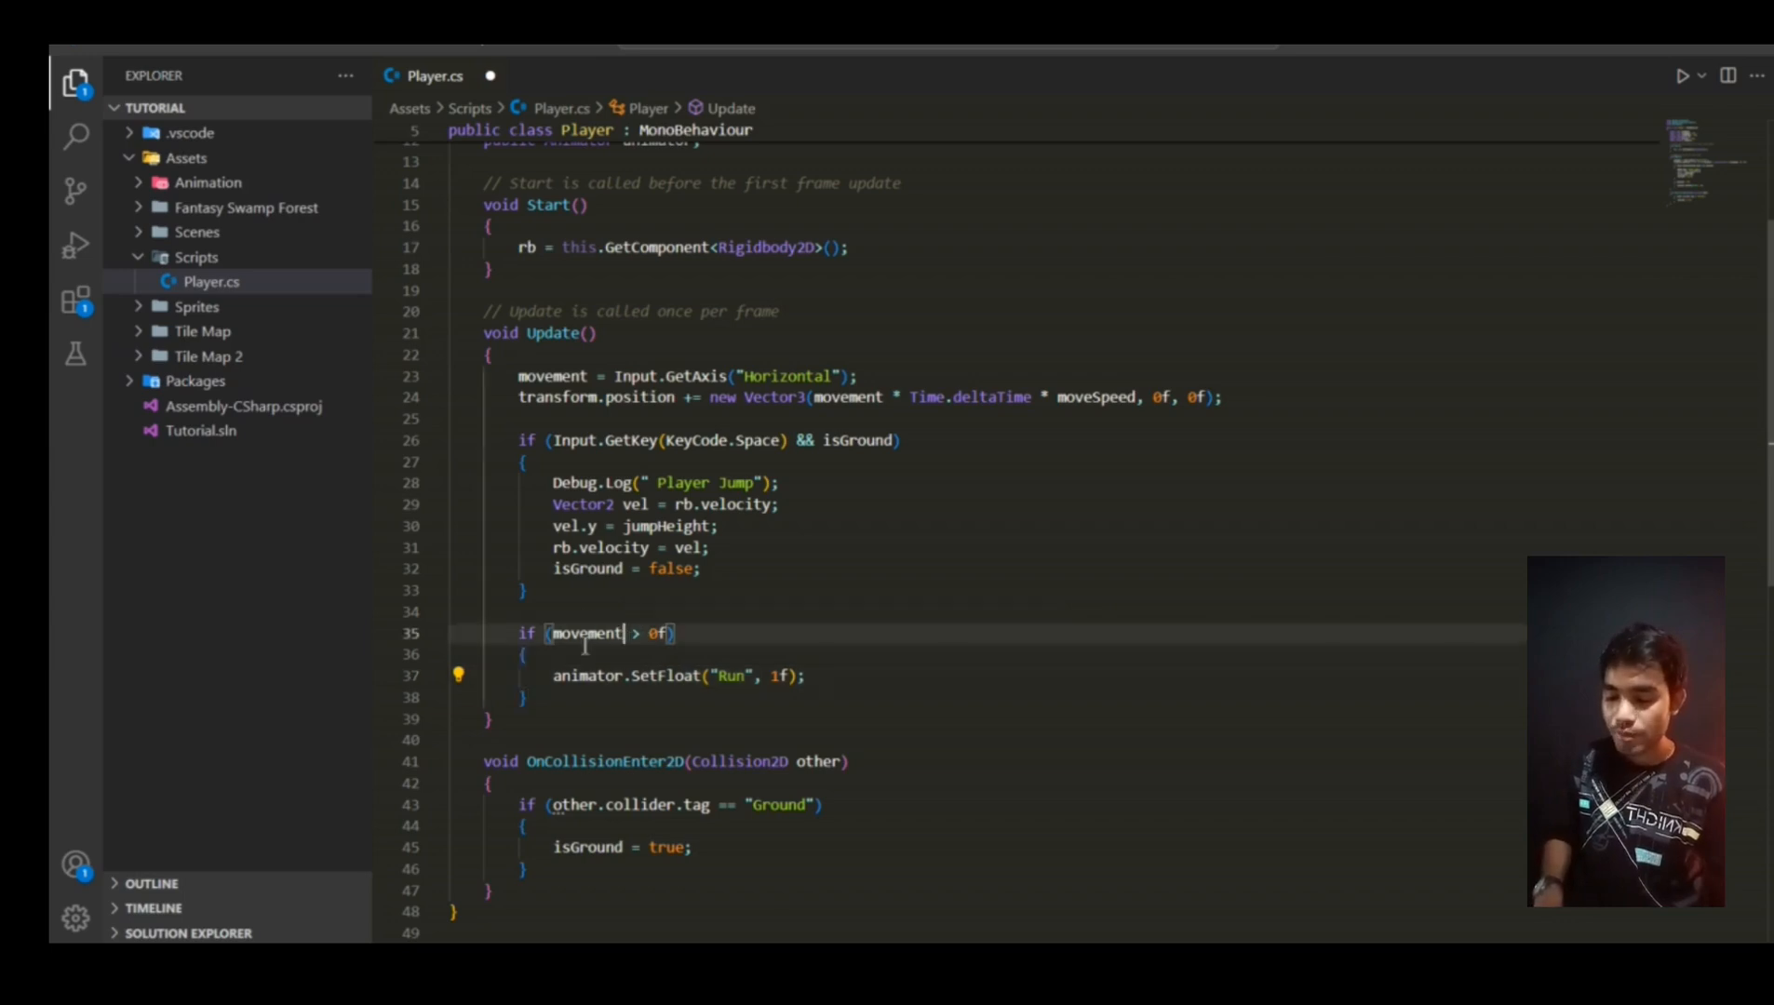
{"action": "left_click", "coordinate": [555, 637]}
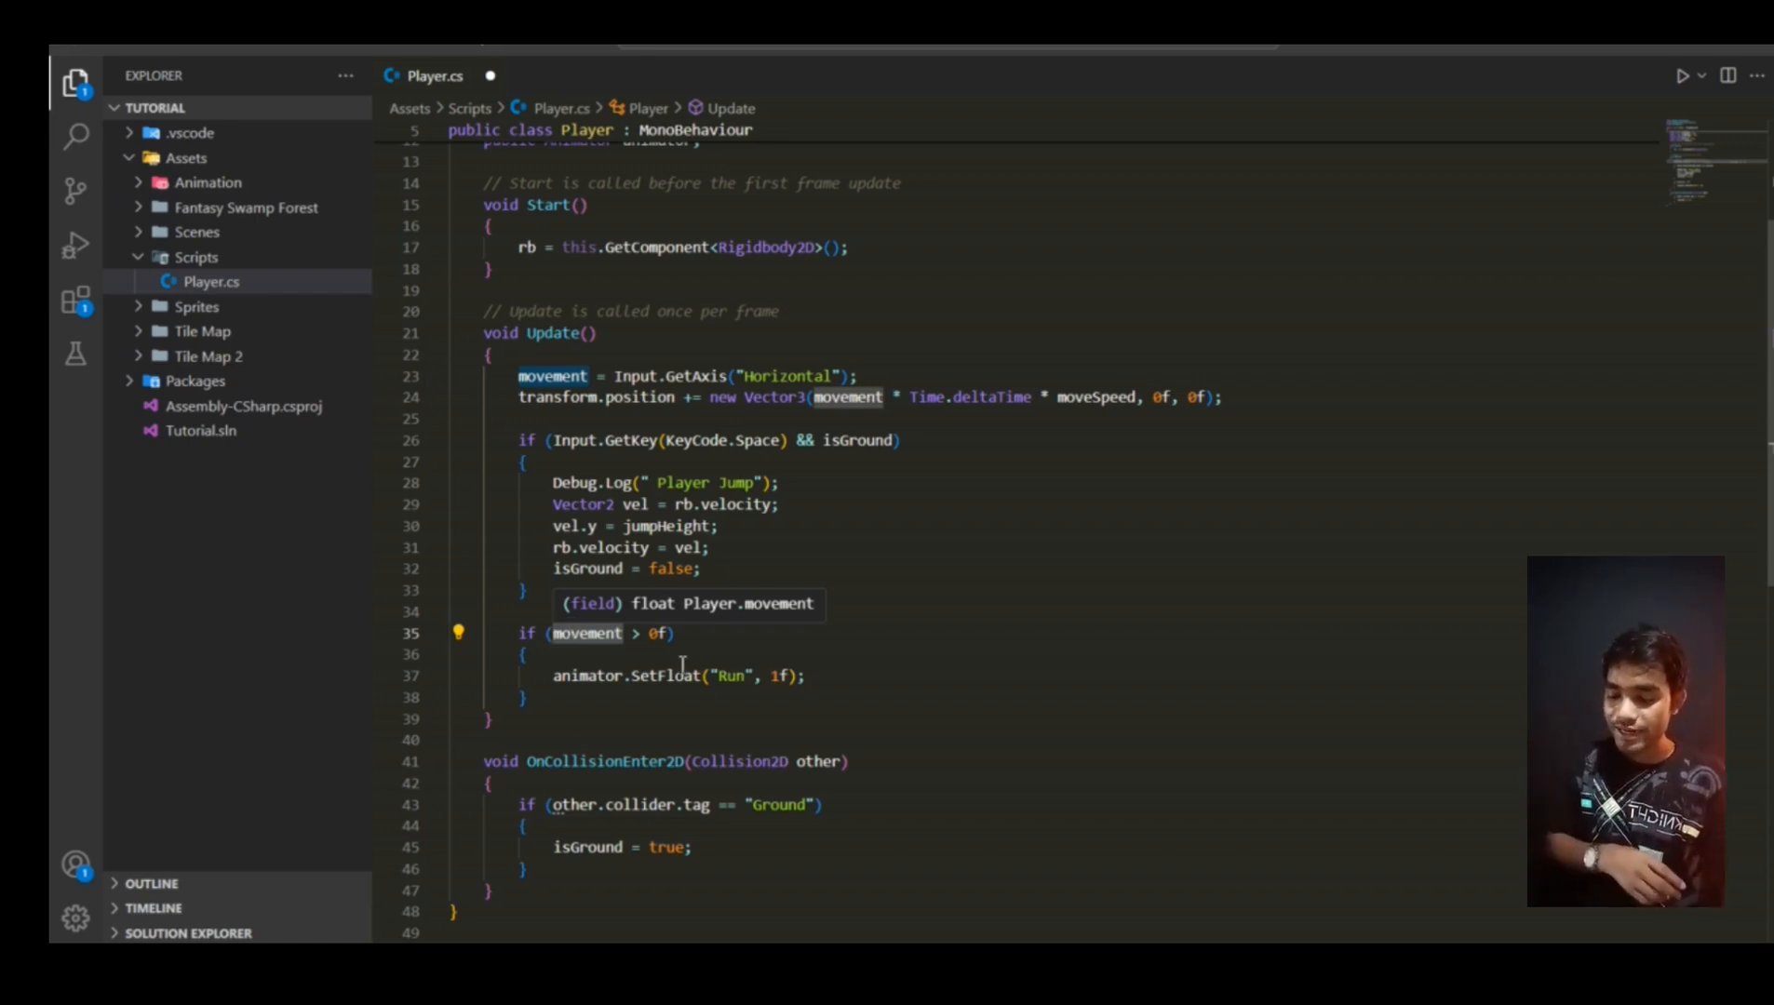
{"action": "left_click_drag", "start_coordinate": [642, 638], "coordinate": [694, 636]}
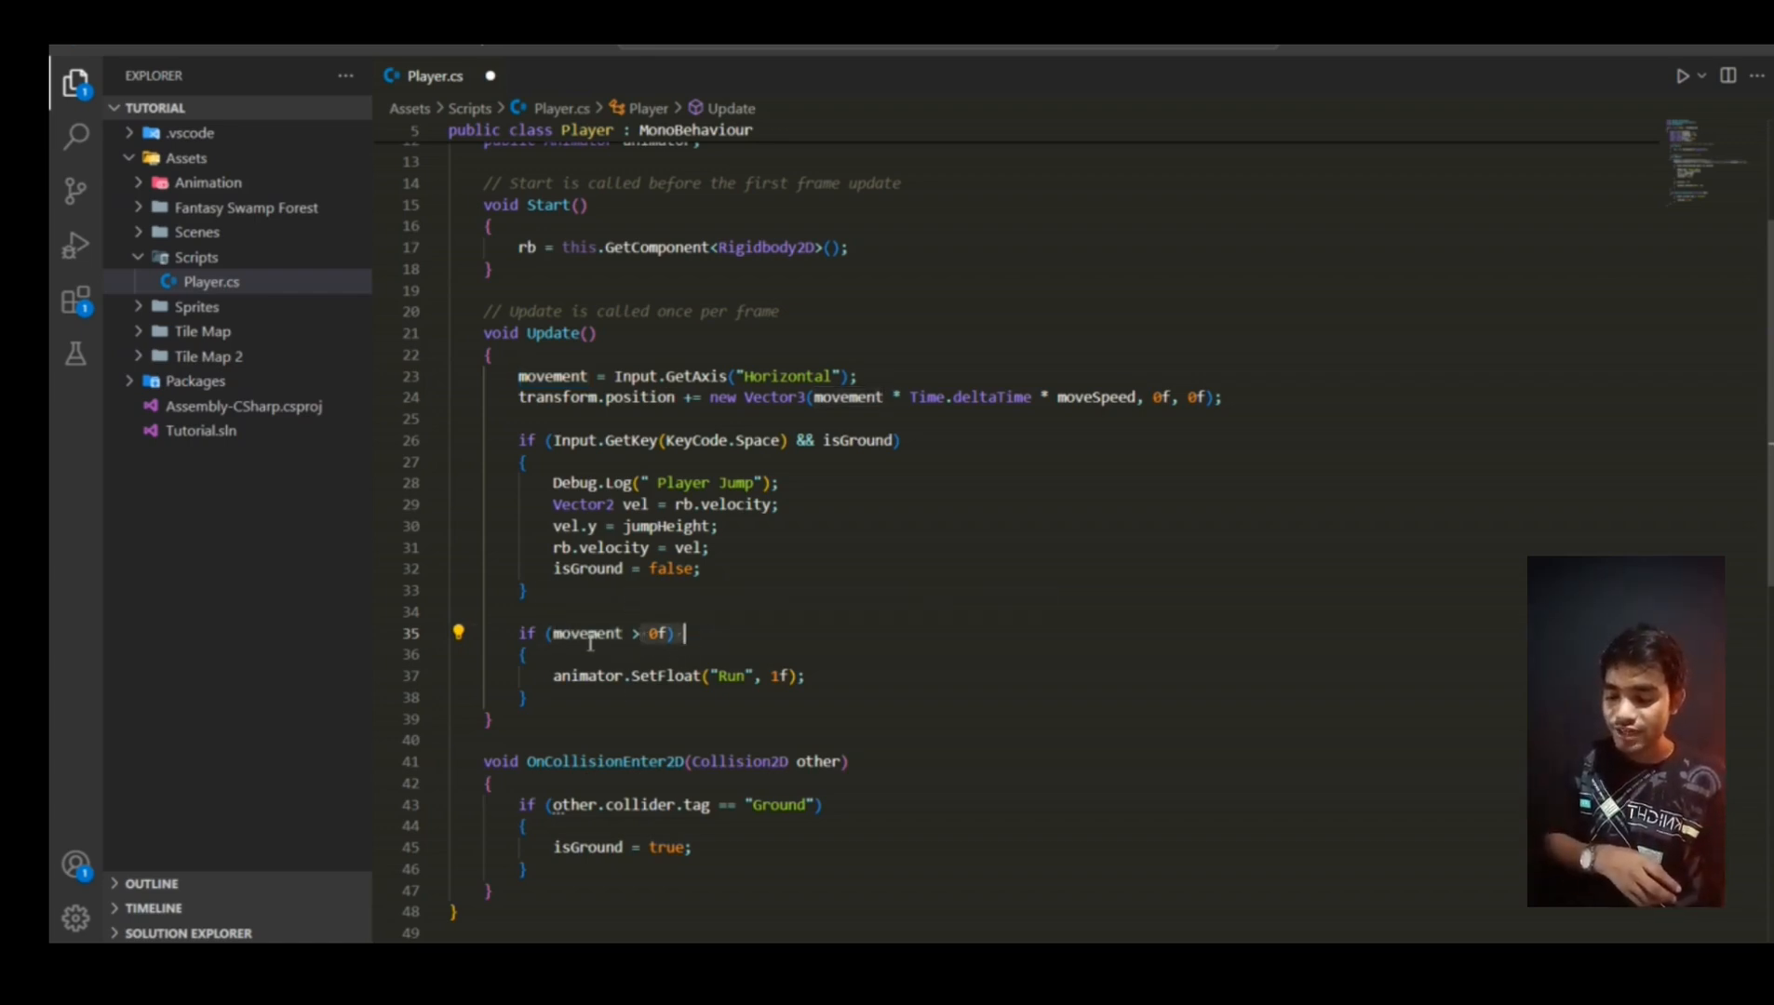
{"action": "left_click", "coordinate": [538, 677]}
{"action": "left_click_drag", "start_coordinate": [538, 677], "coordinate": [806, 677]}
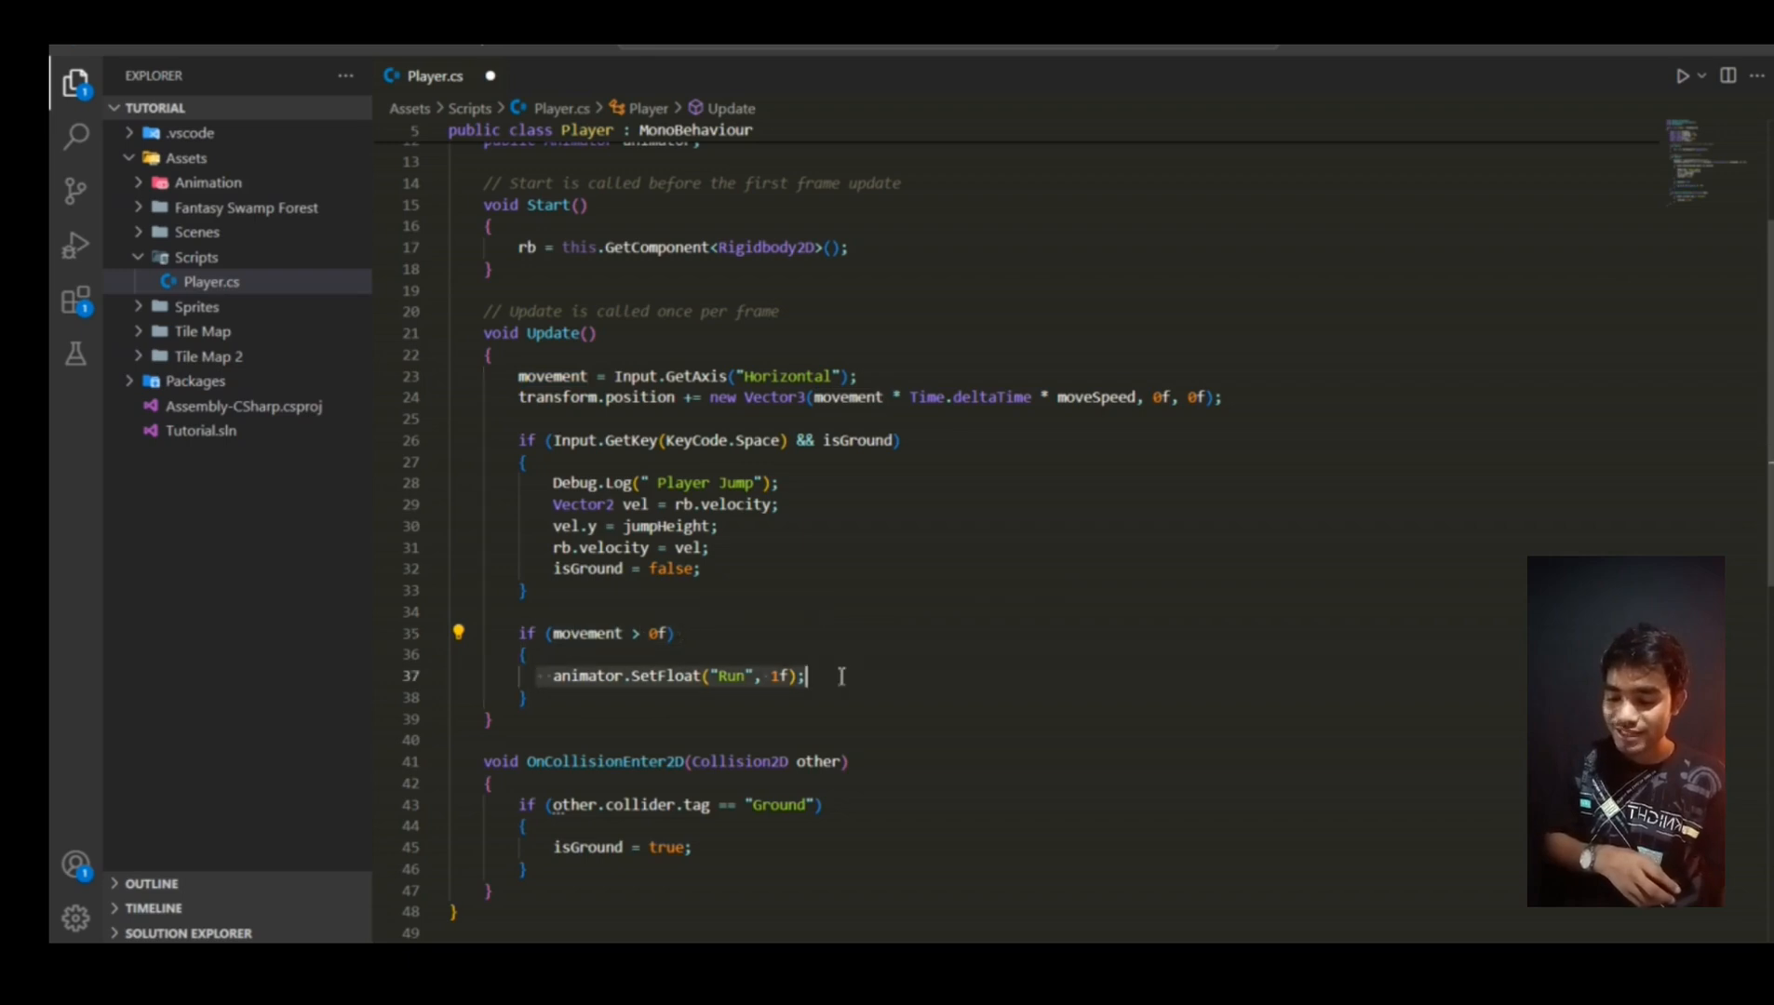
{"action": "left_click", "coordinate": [766, 687]}
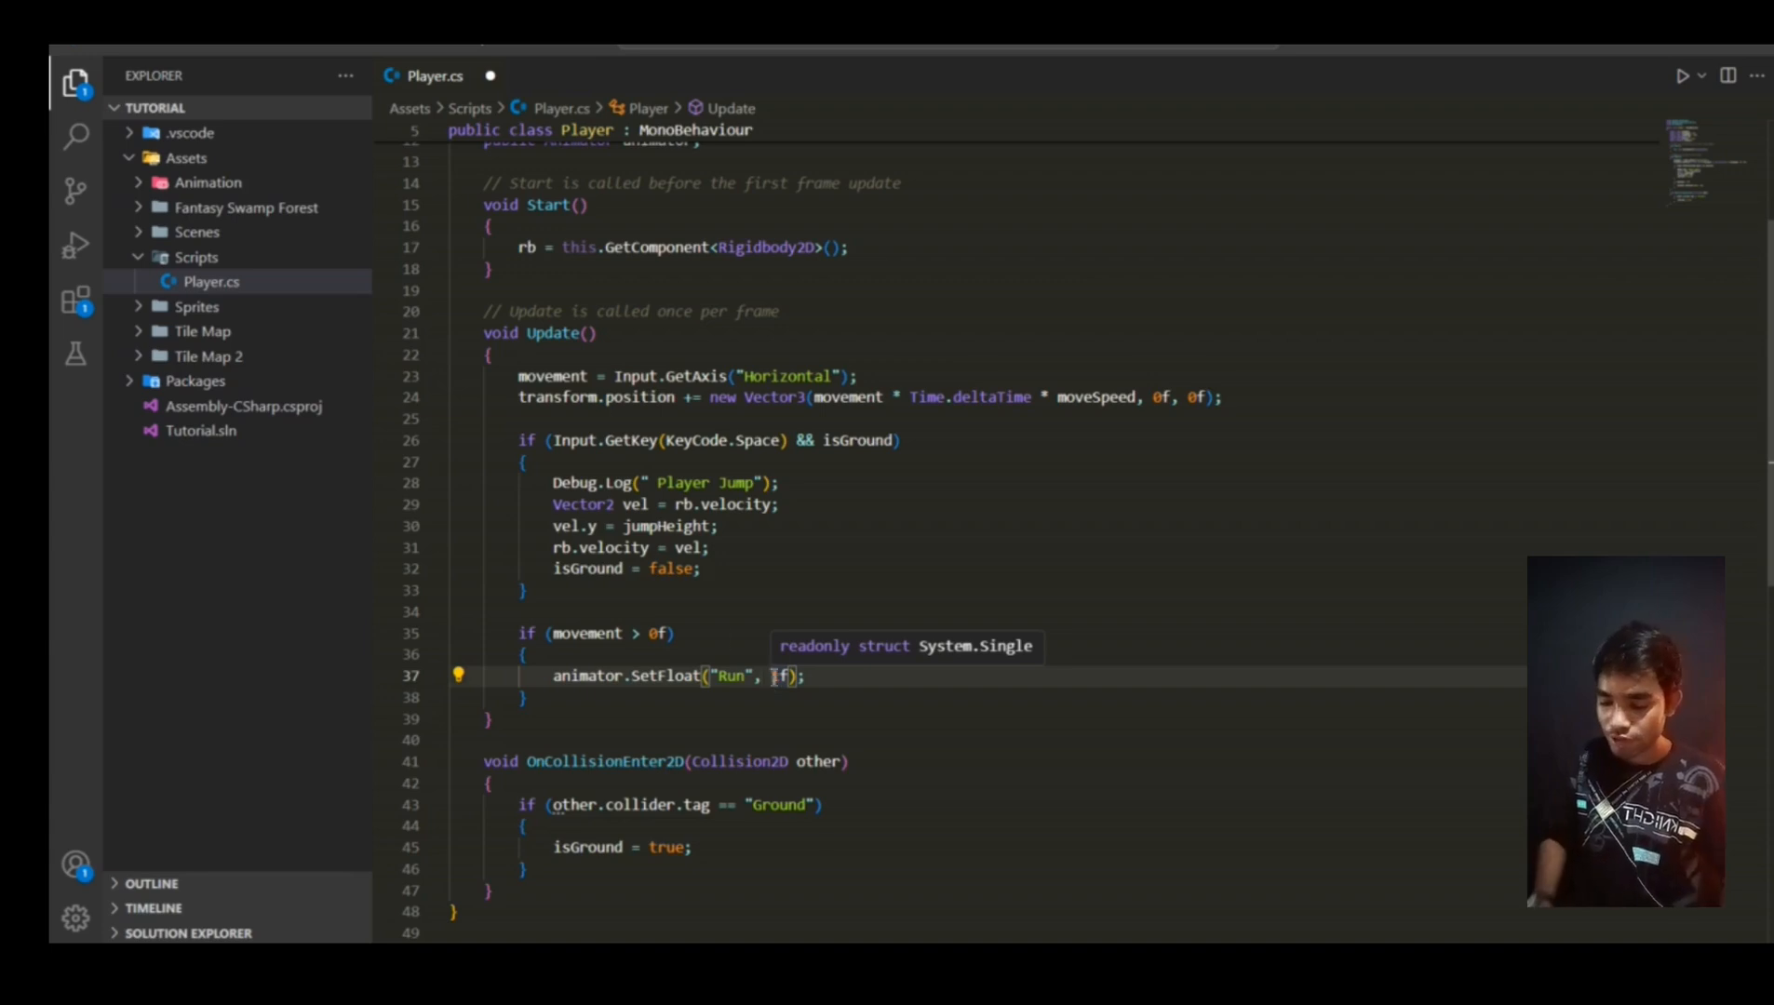
Wrap movement in Mathf.Abs() so the if condition reads Mathf.Abs(movement) > 0f
{"action": "left_click", "coordinate": [554, 635]}
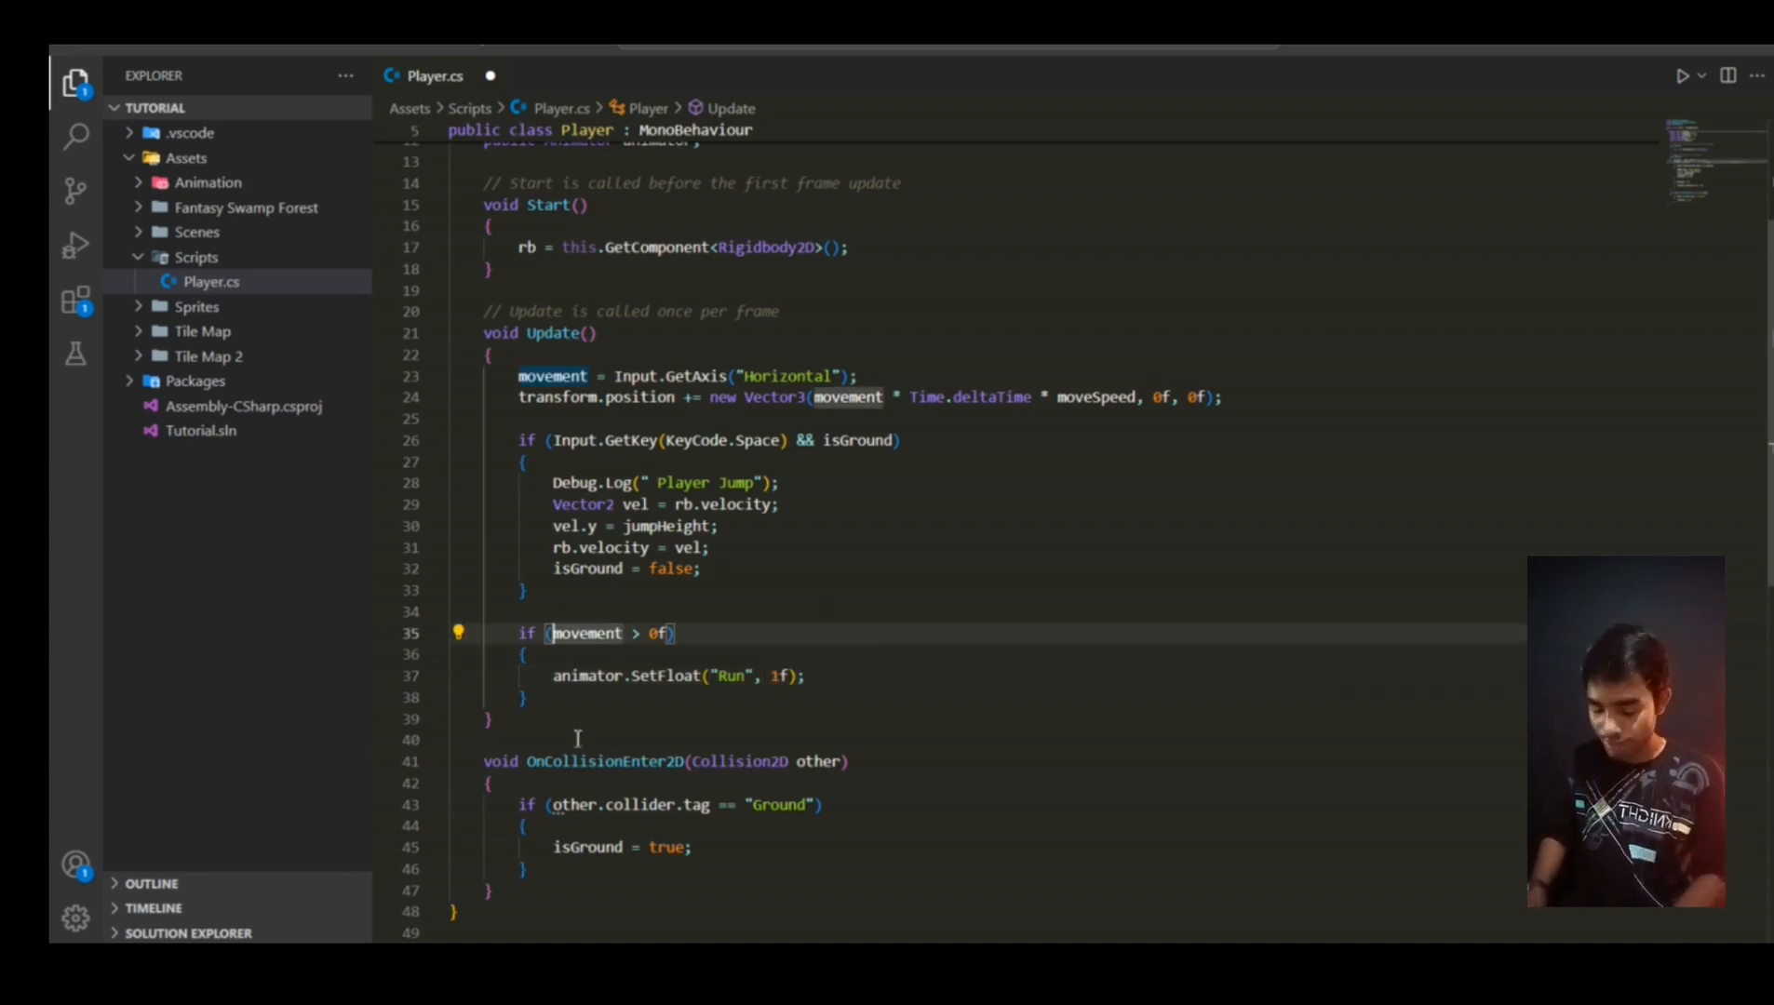
{"action": "type", "text": "Mat"}
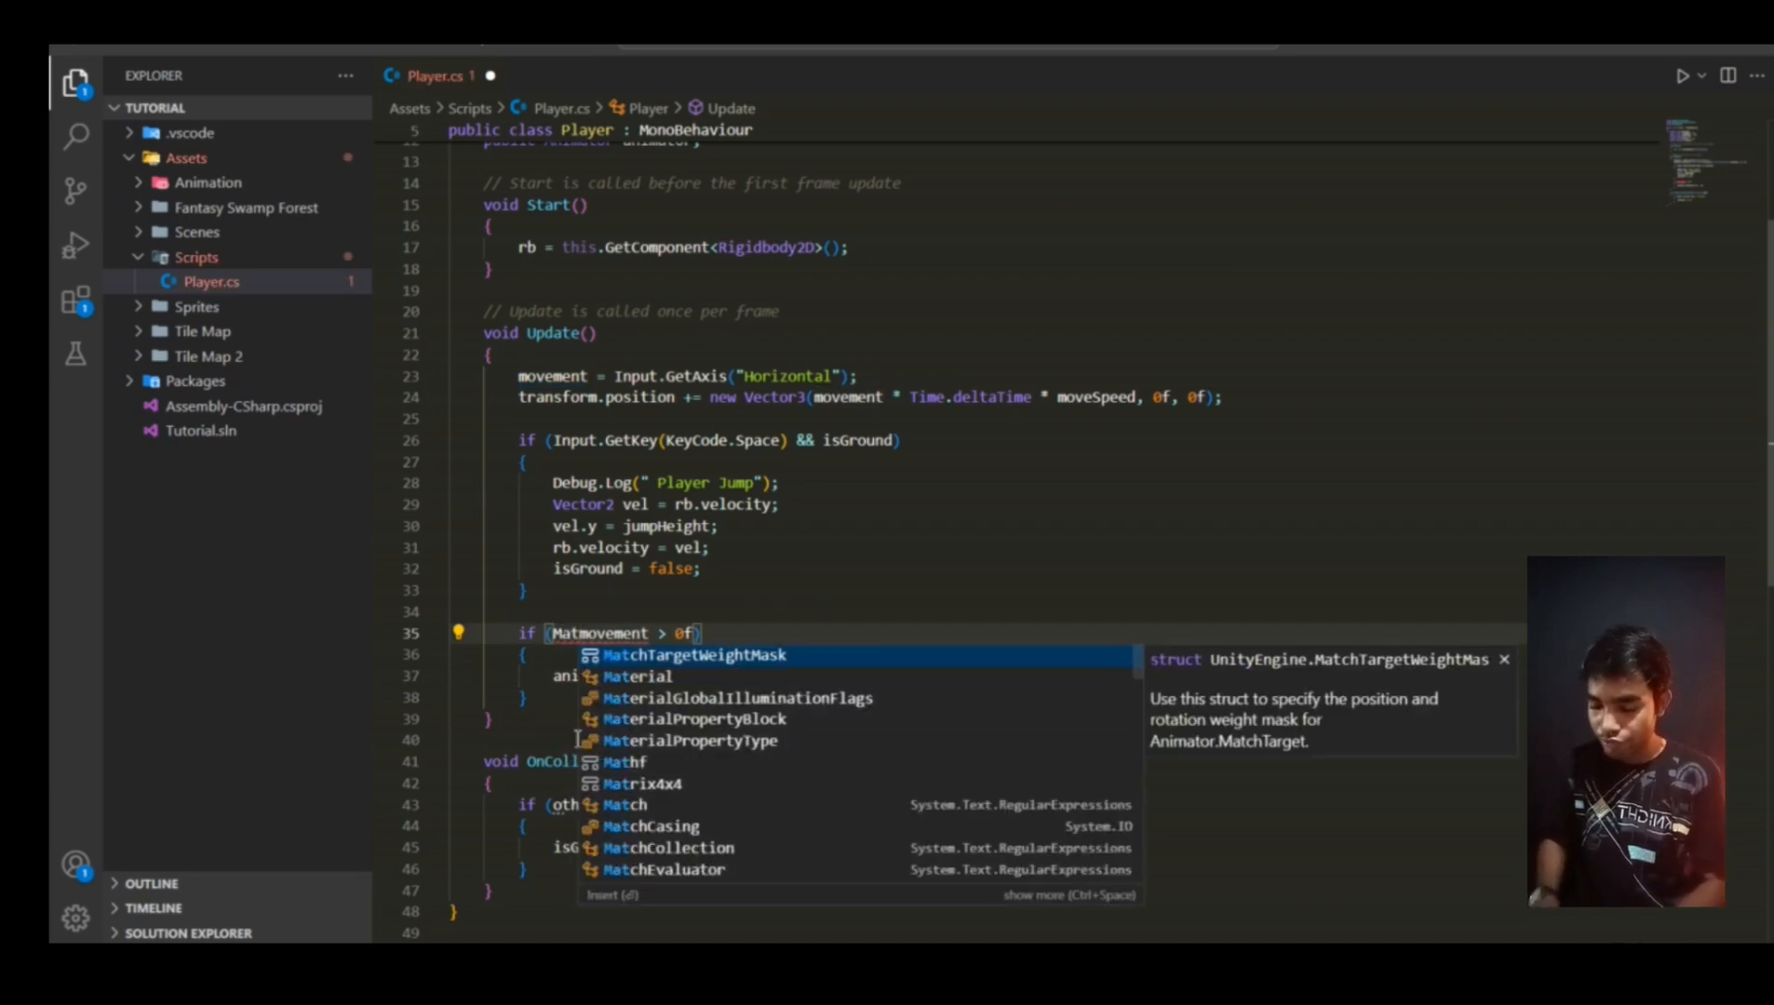
{"action": "type", "text": "hf"}
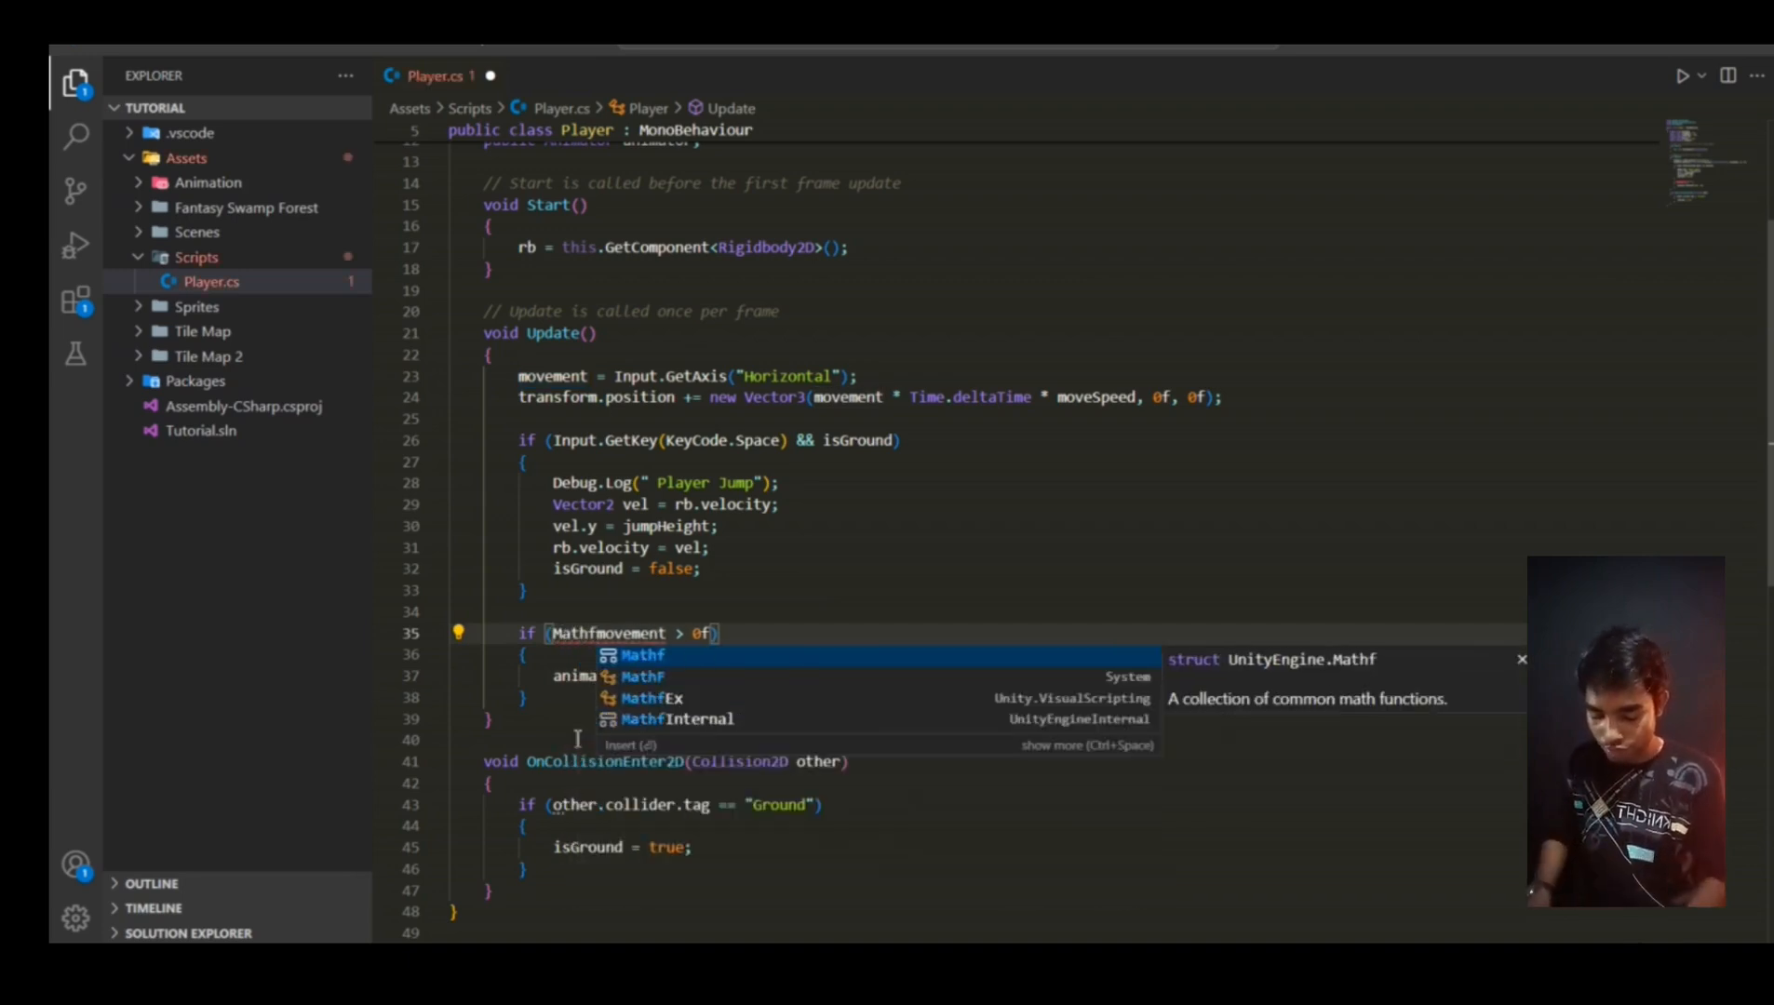
{"action": "key", "text": "Escape"}
{"action": "type", "text": ".Abs"}
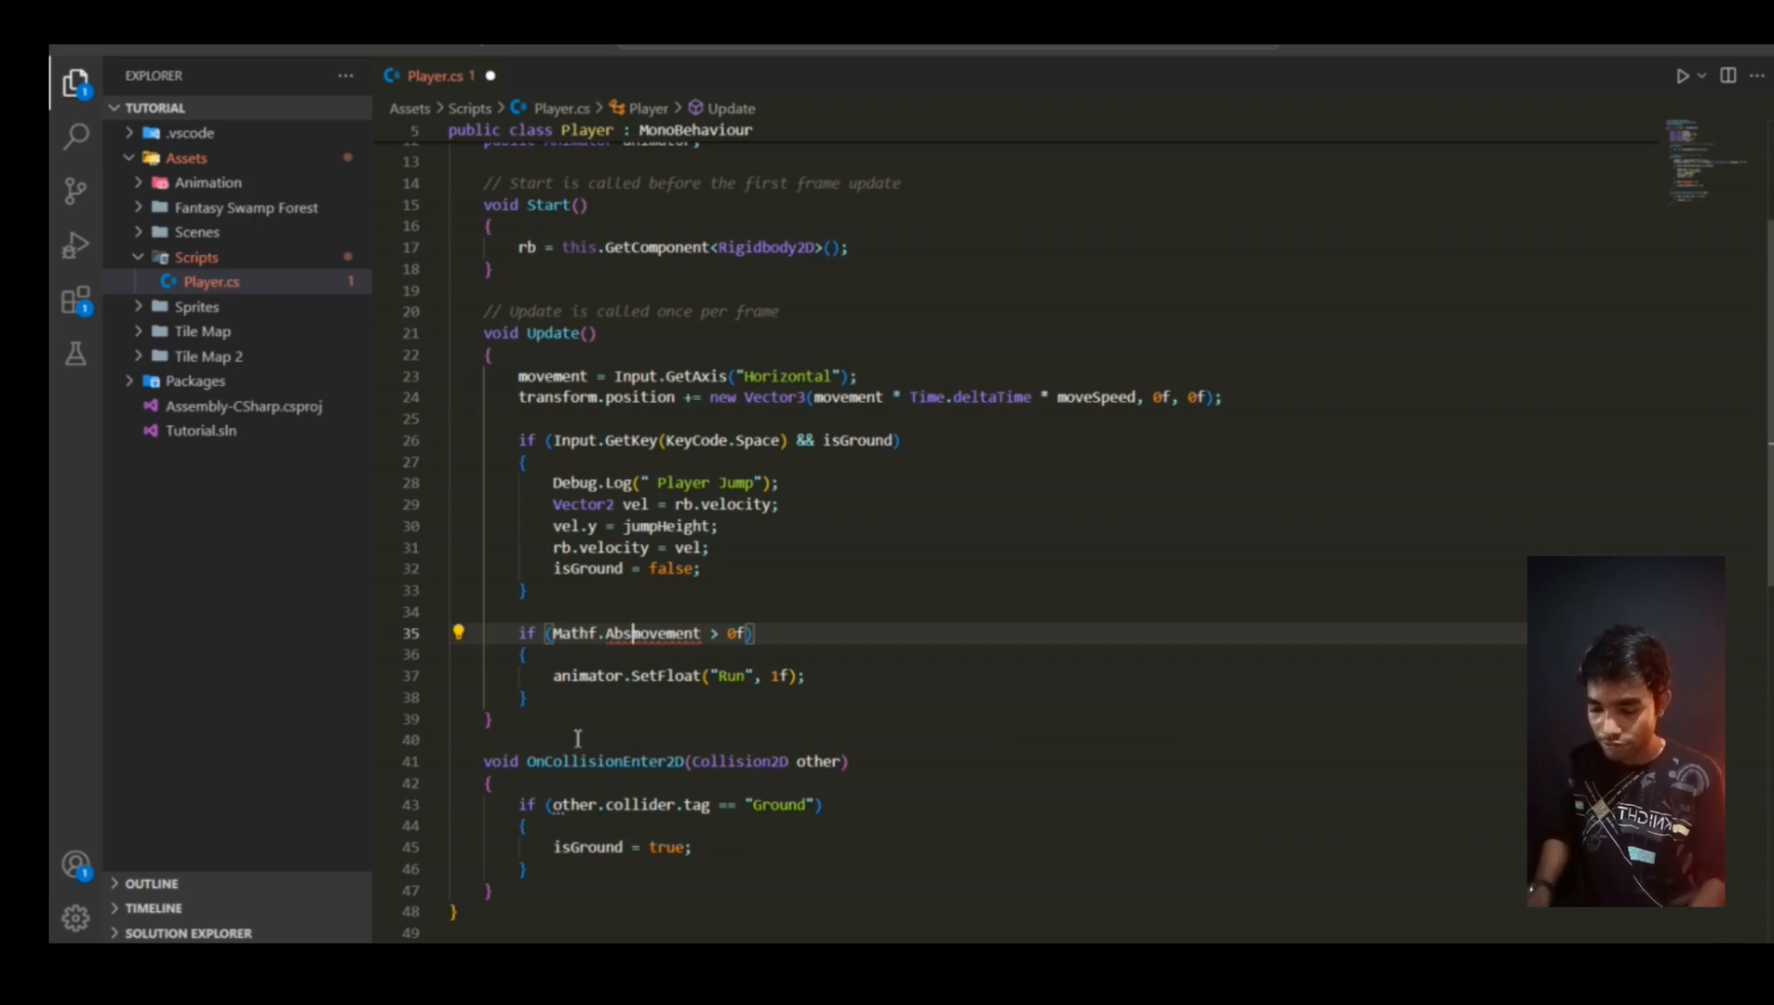
{"action": "type", "text": "("}
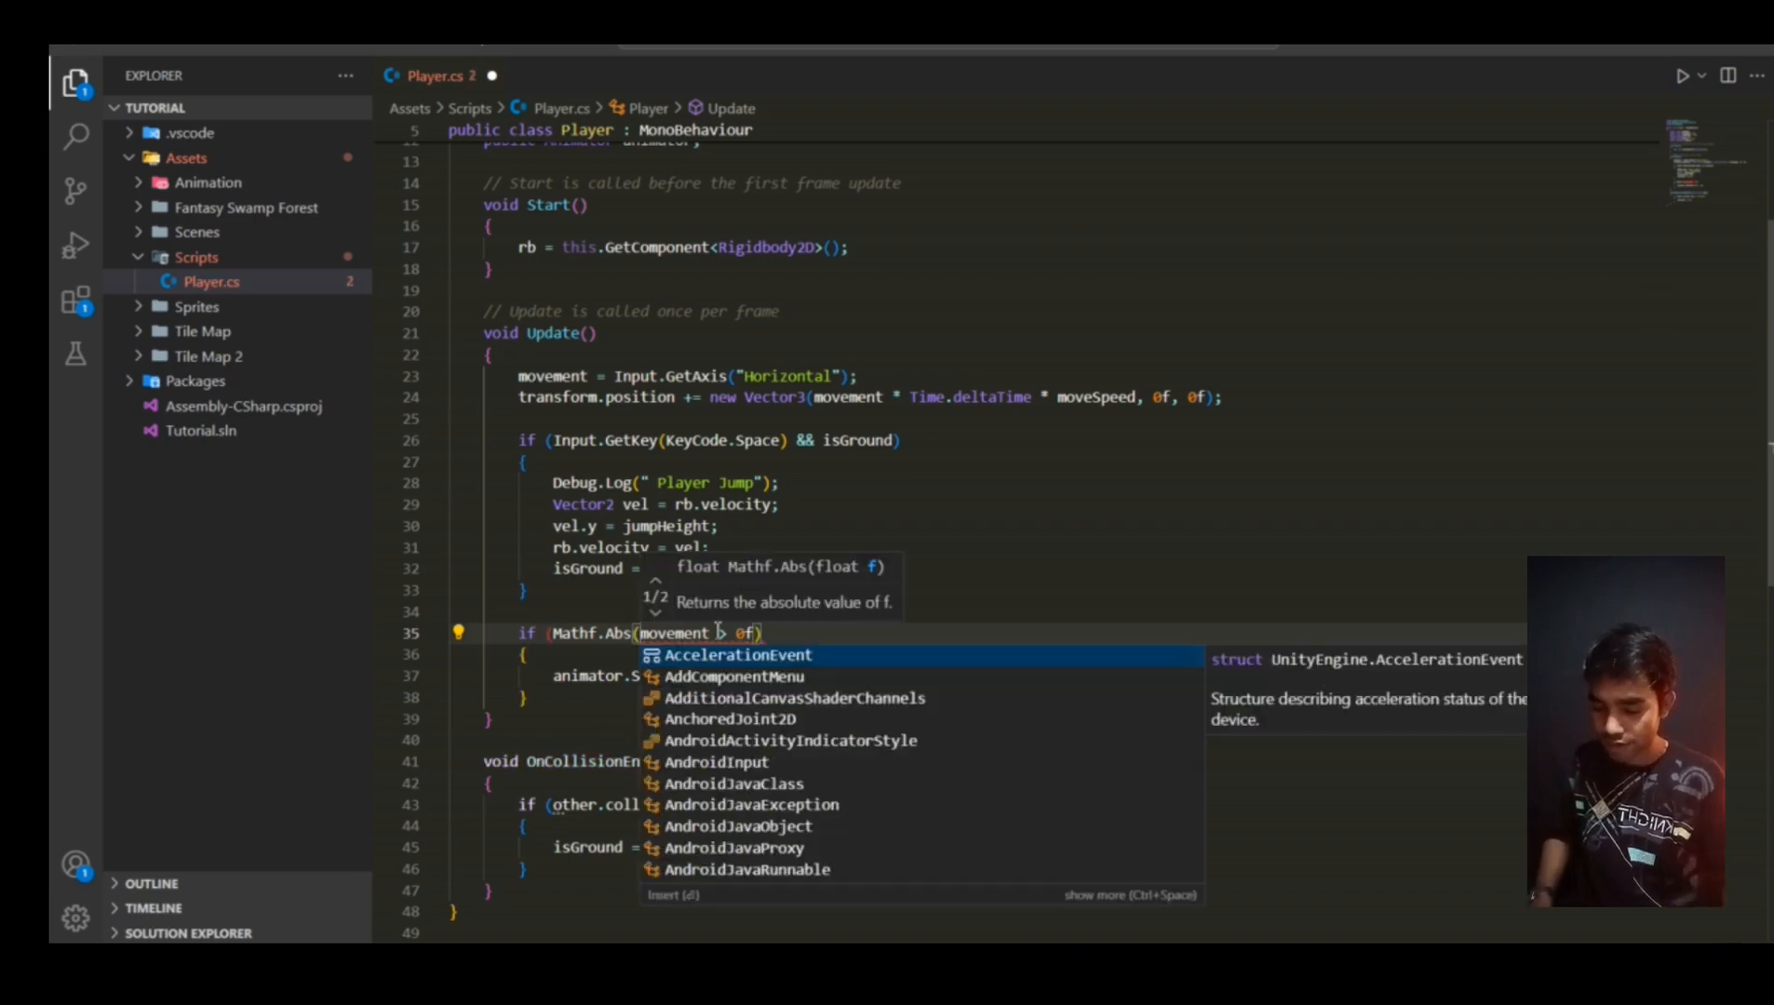
{"action": "type", "text": ")"}
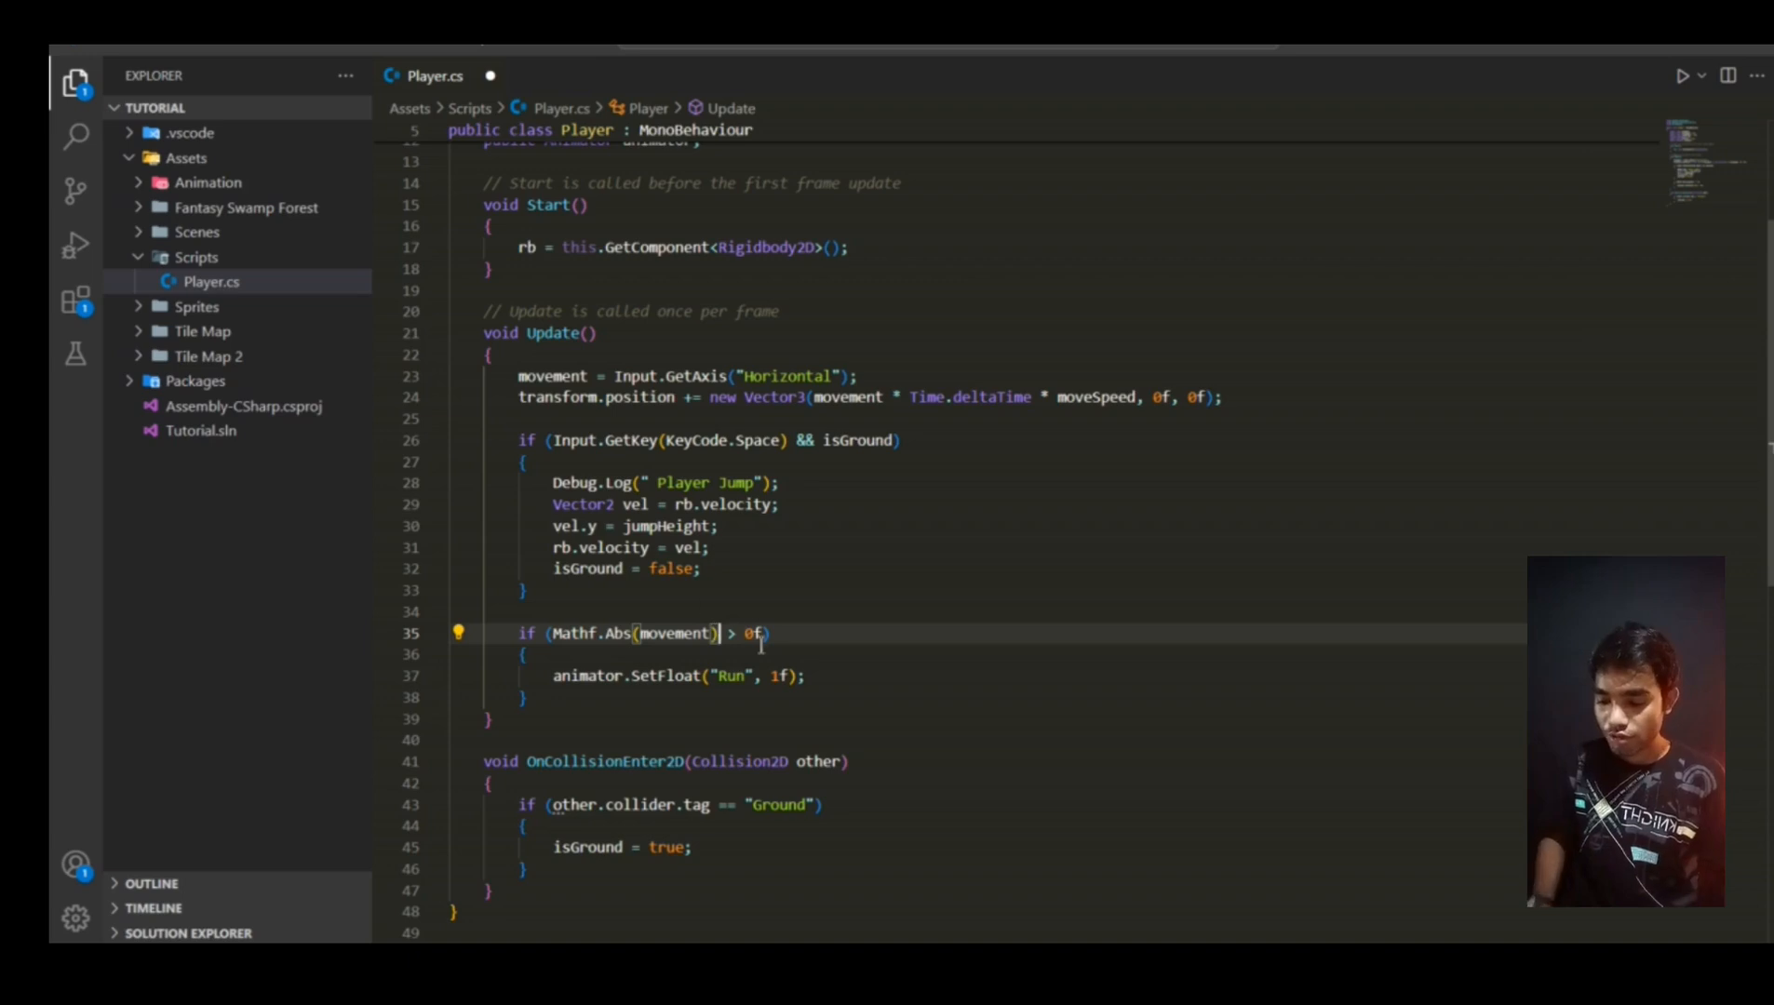
Review the whole Mathf.Abs(movement) if block and the value its SetFloat call passes to Run
{"action": "left_click_drag", "start_coordinate": [806, 677], "coordinate": [510, 633]}
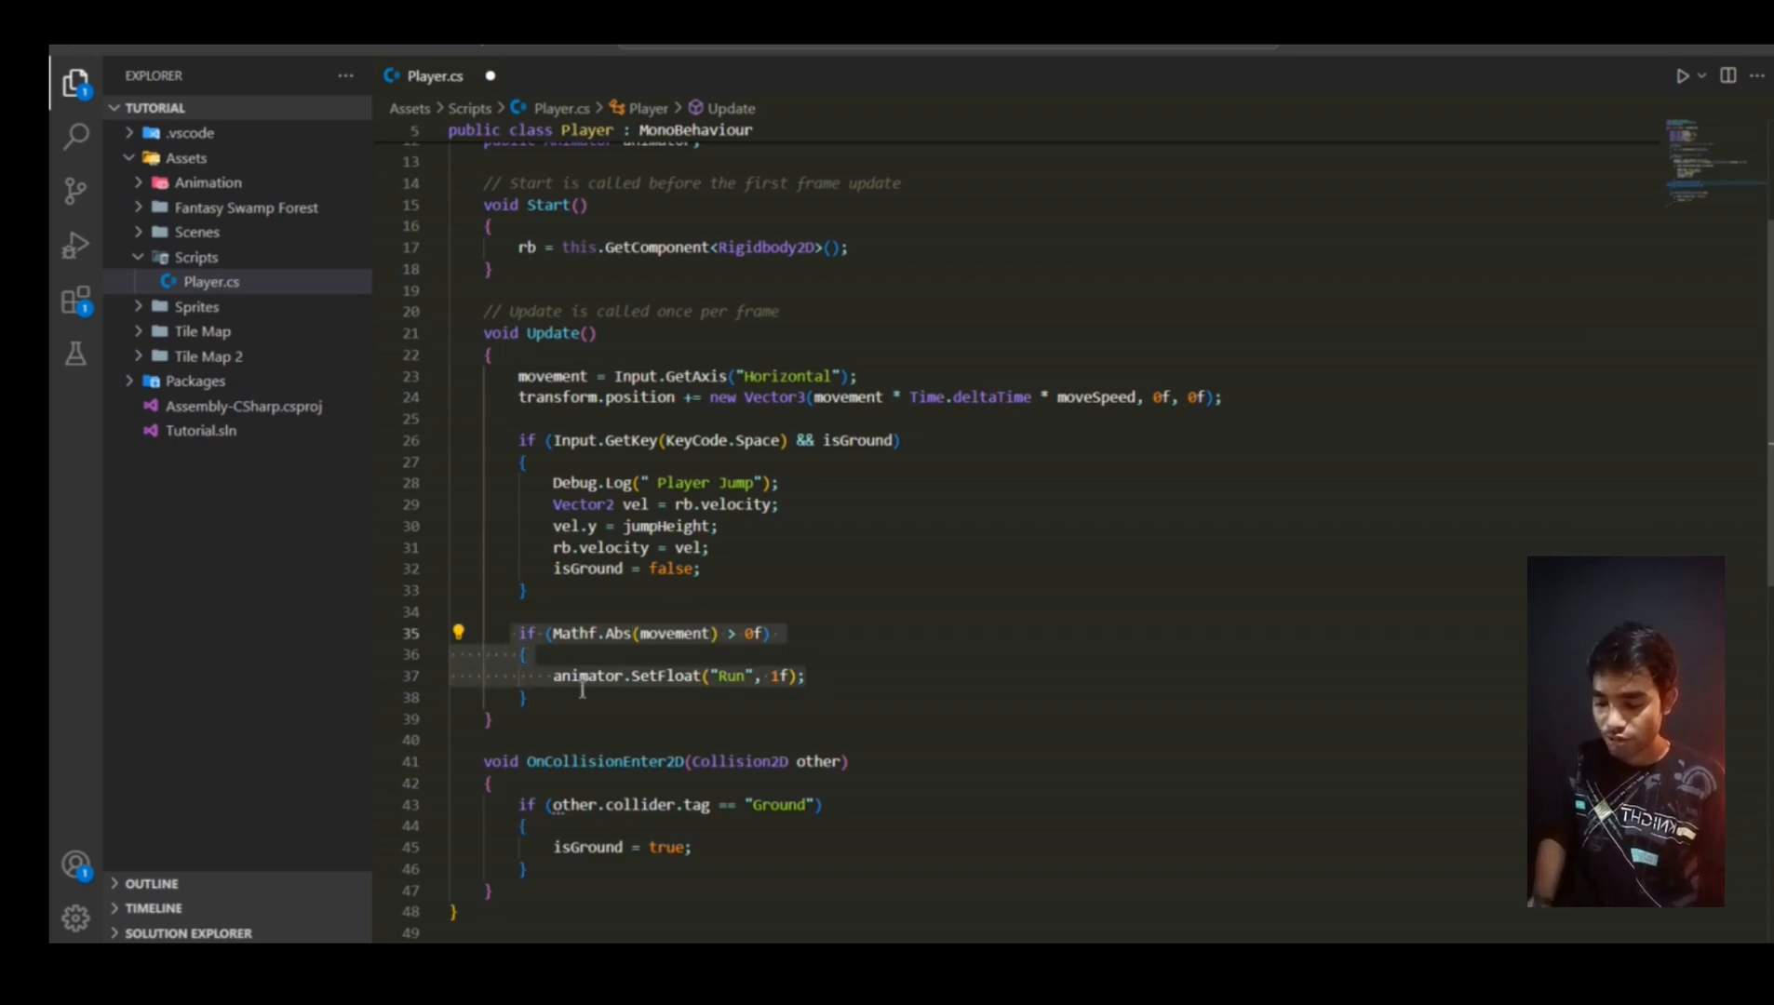
{"action": "left_click_drag", "start_coordinate": [527, 698], "coordinate": [521, 633]}
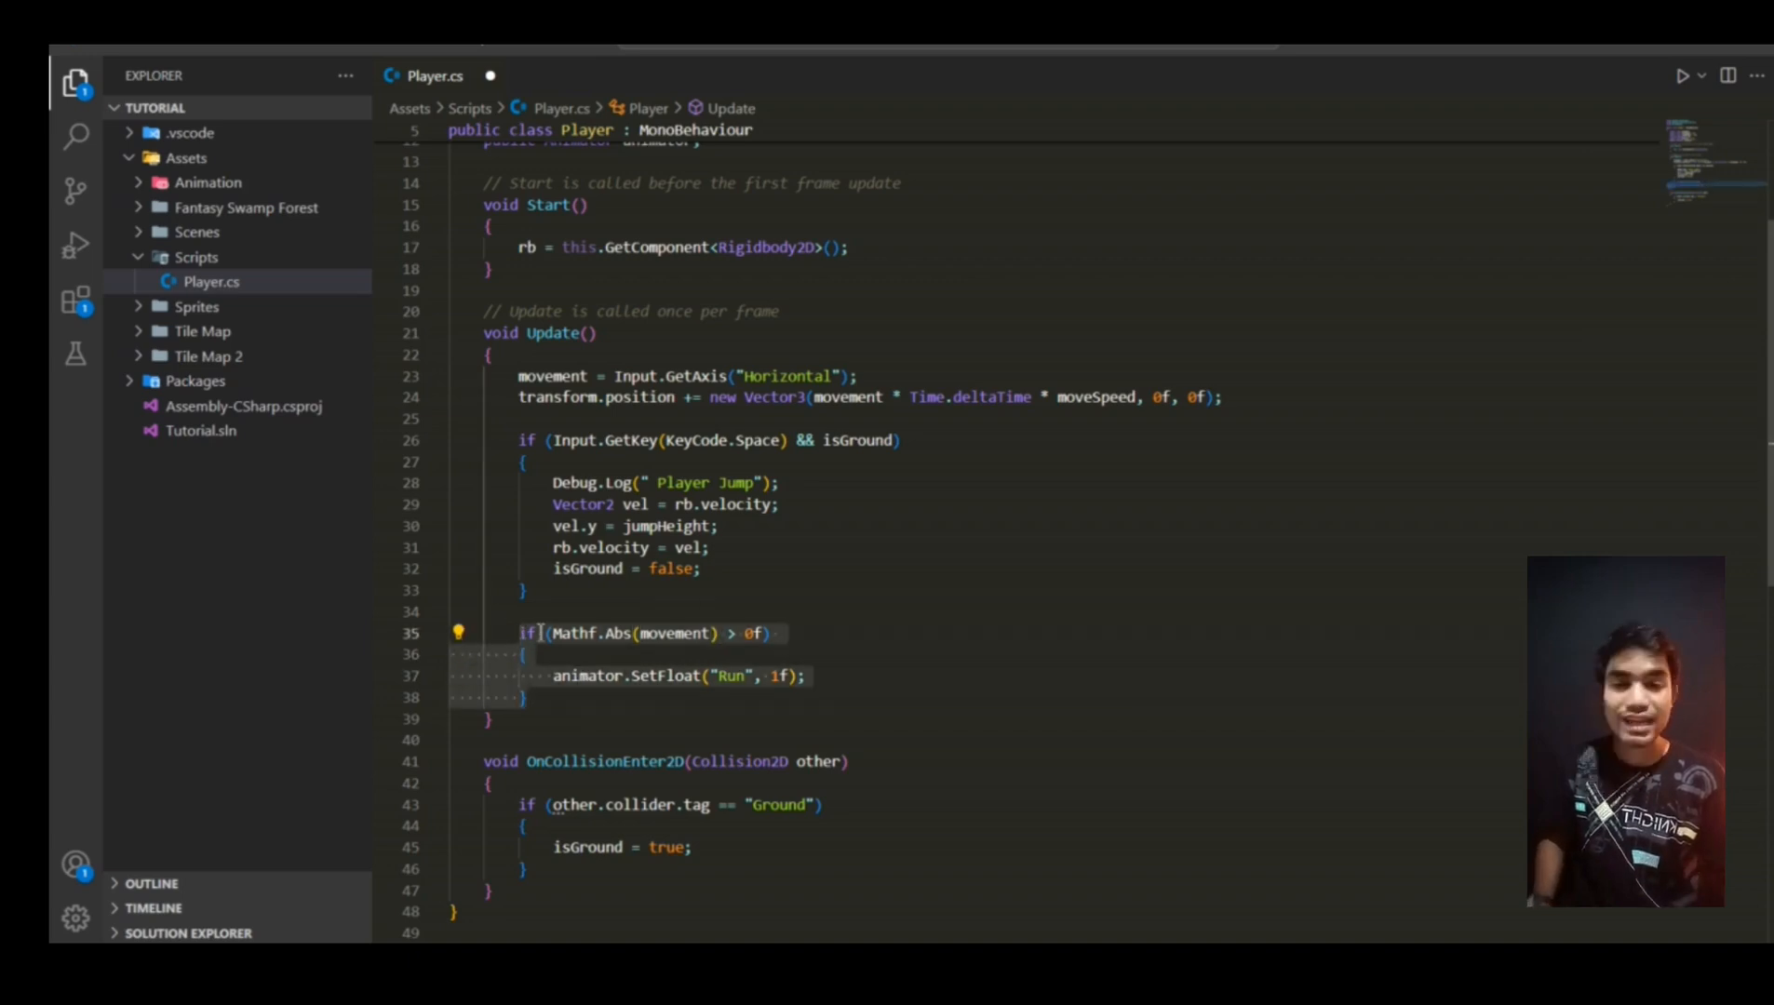
{"action": "left_click", "coordinate": [638, 677]}
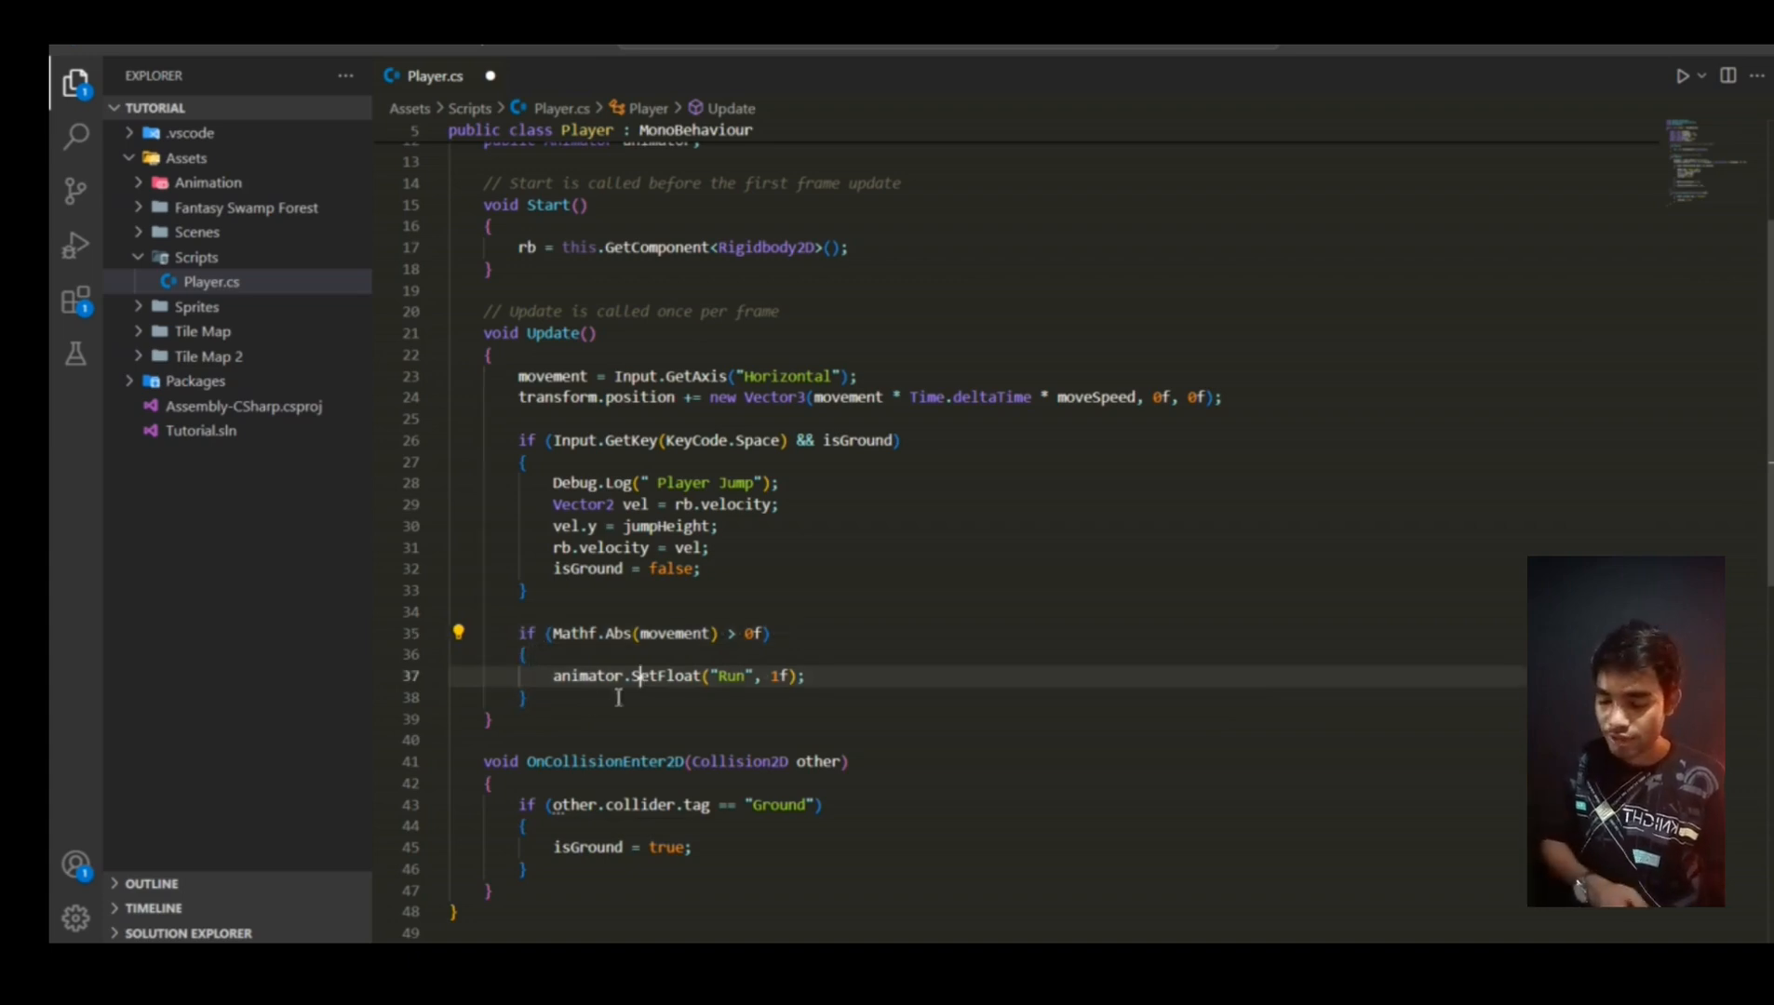
{"action": "left_click_drag", "start_coordinate": [553, 677], "coordinate": [754, 677]}
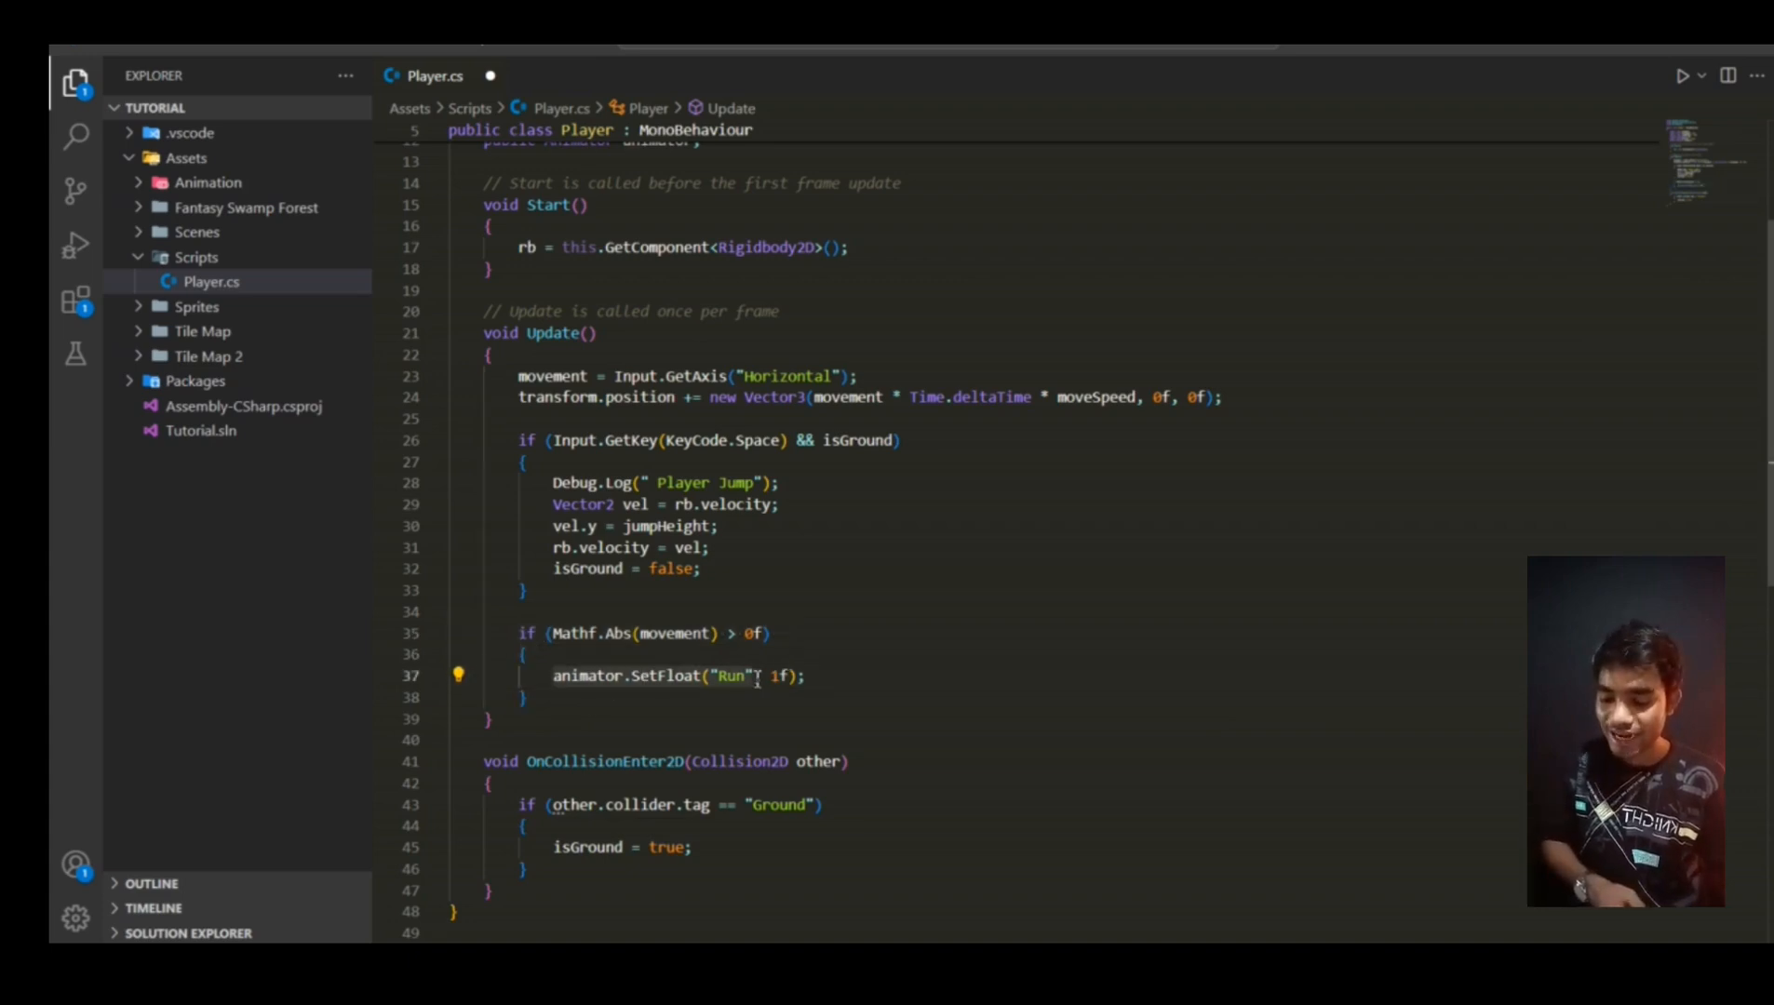
{"action": "scroll", "coordinate": [758, 678], "scroll_direction": "down", "scroll_amount": 1}
{"action": "double_click", "coordinate": [780, 621]}
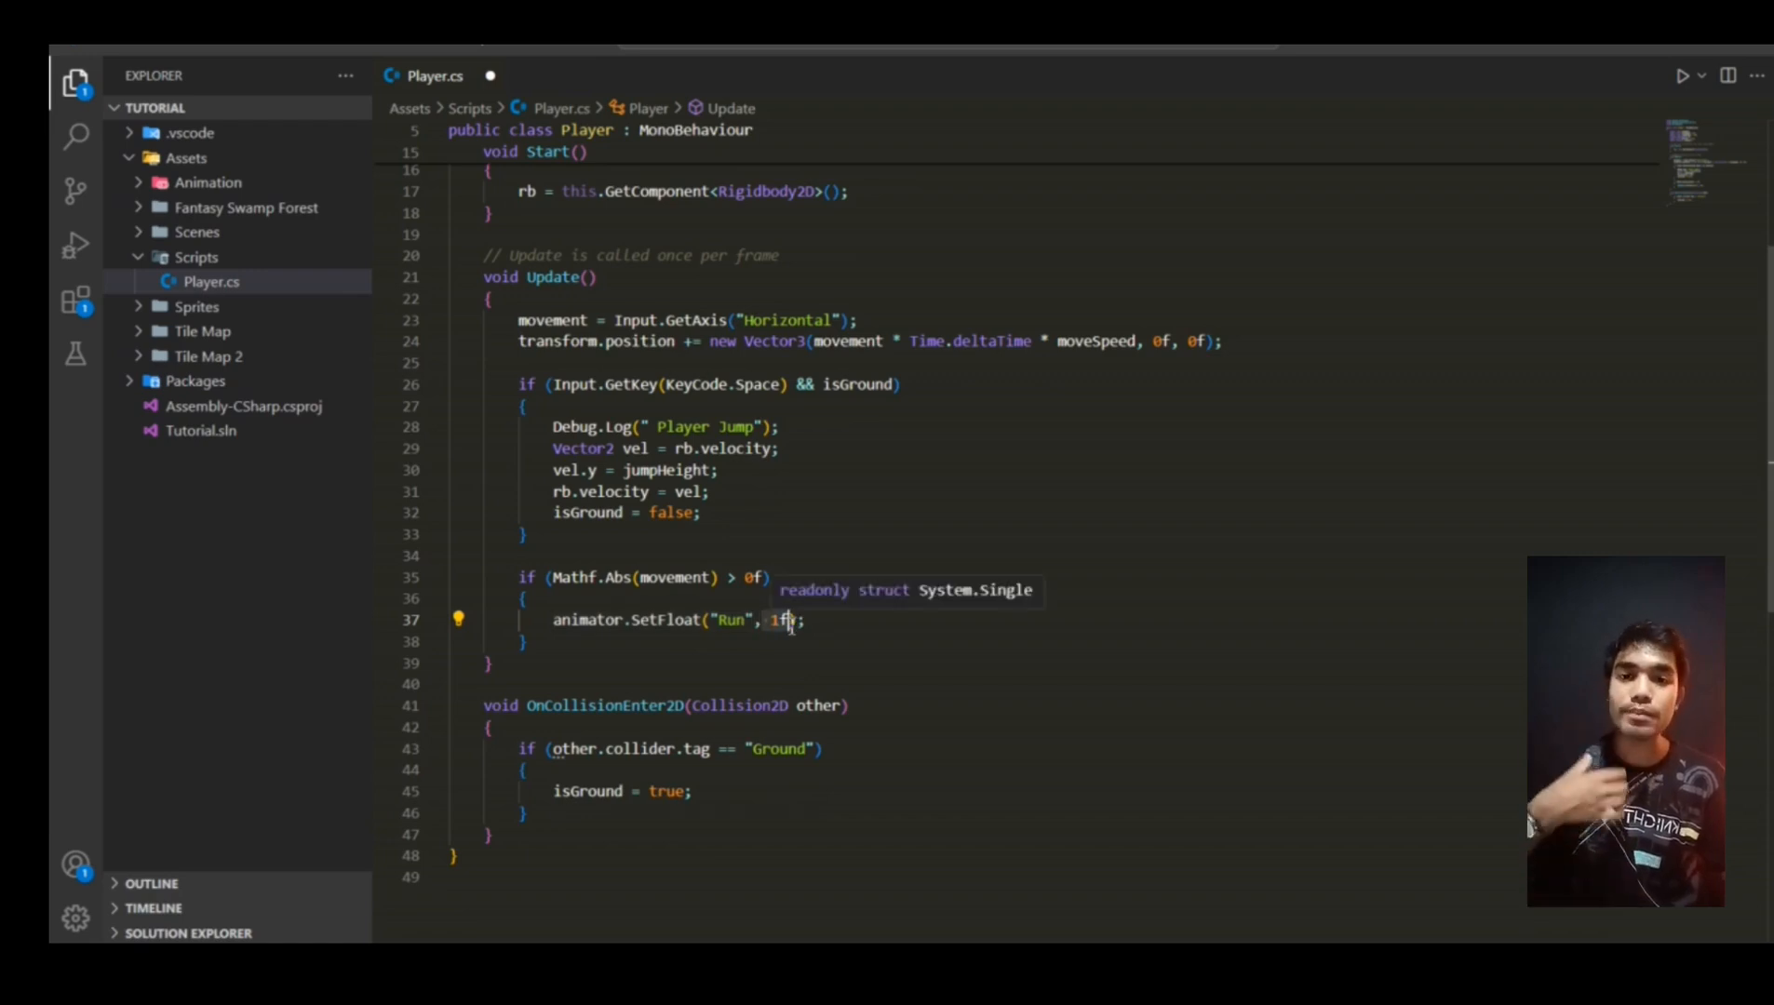
{"action": "left_click", "coordinate": [1090, 704]}
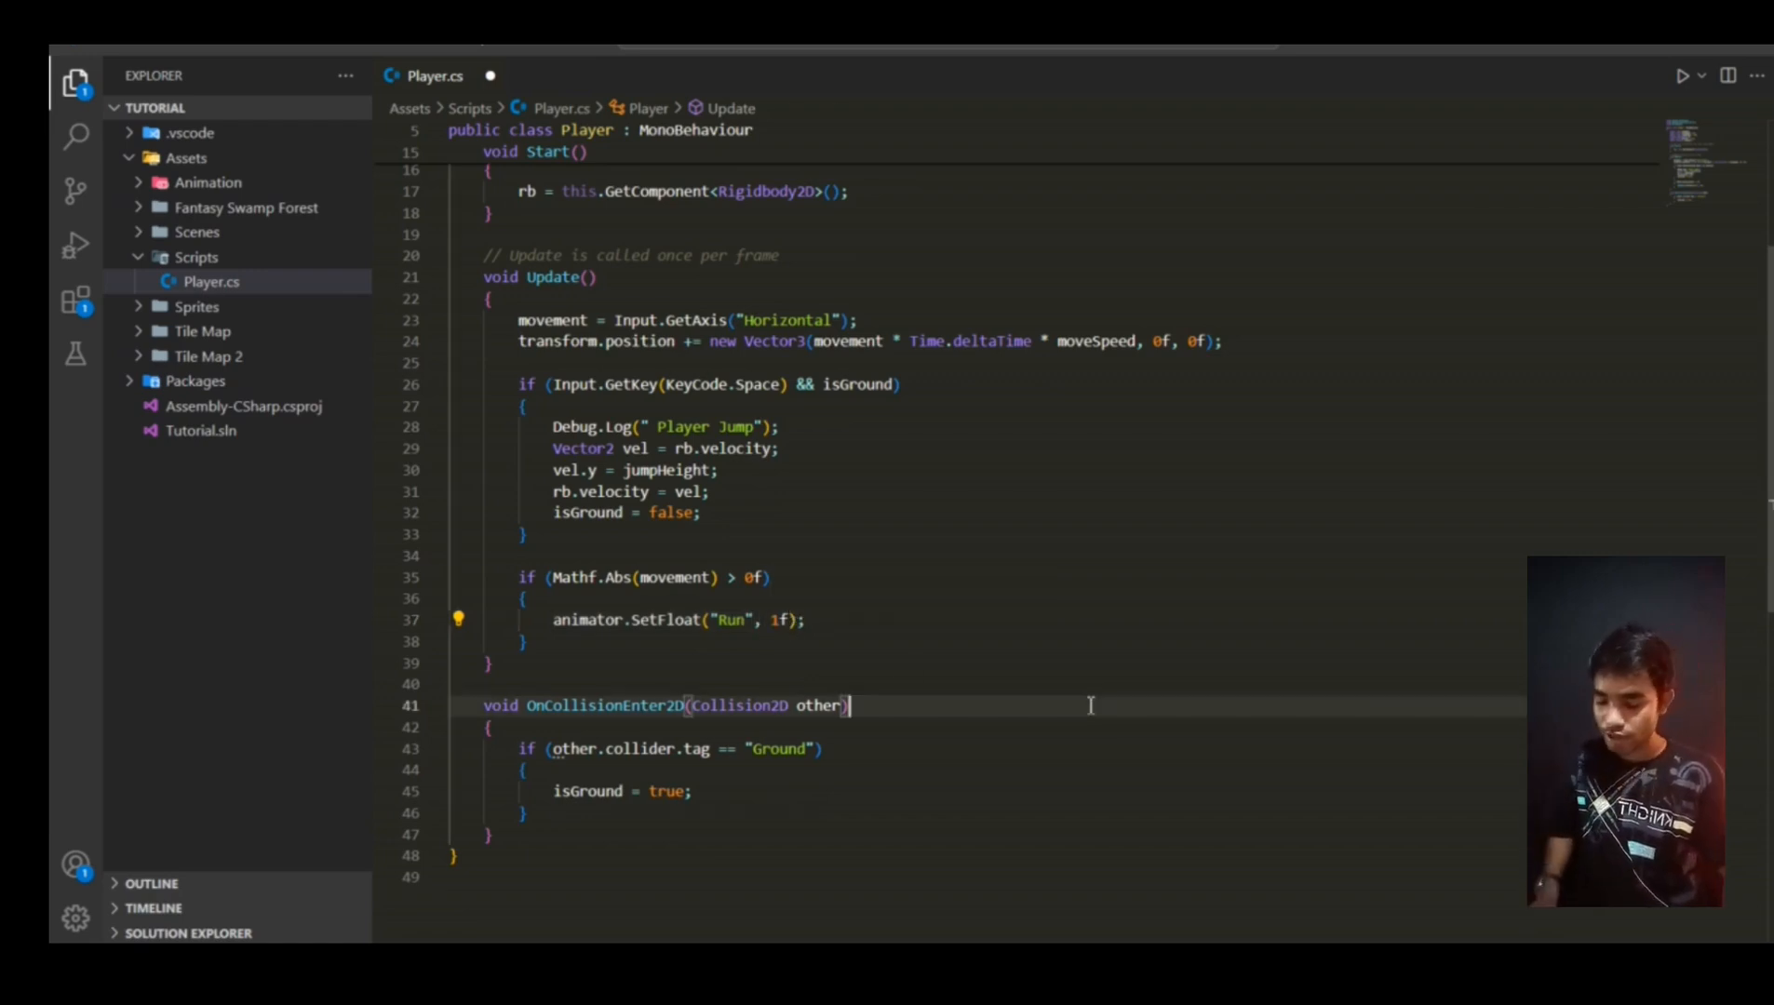
Save the Player script and play the scene in Unity, moving the Player right to check the Run parameter and the animation states
{"action": "key", "text": "ctrl+s"}
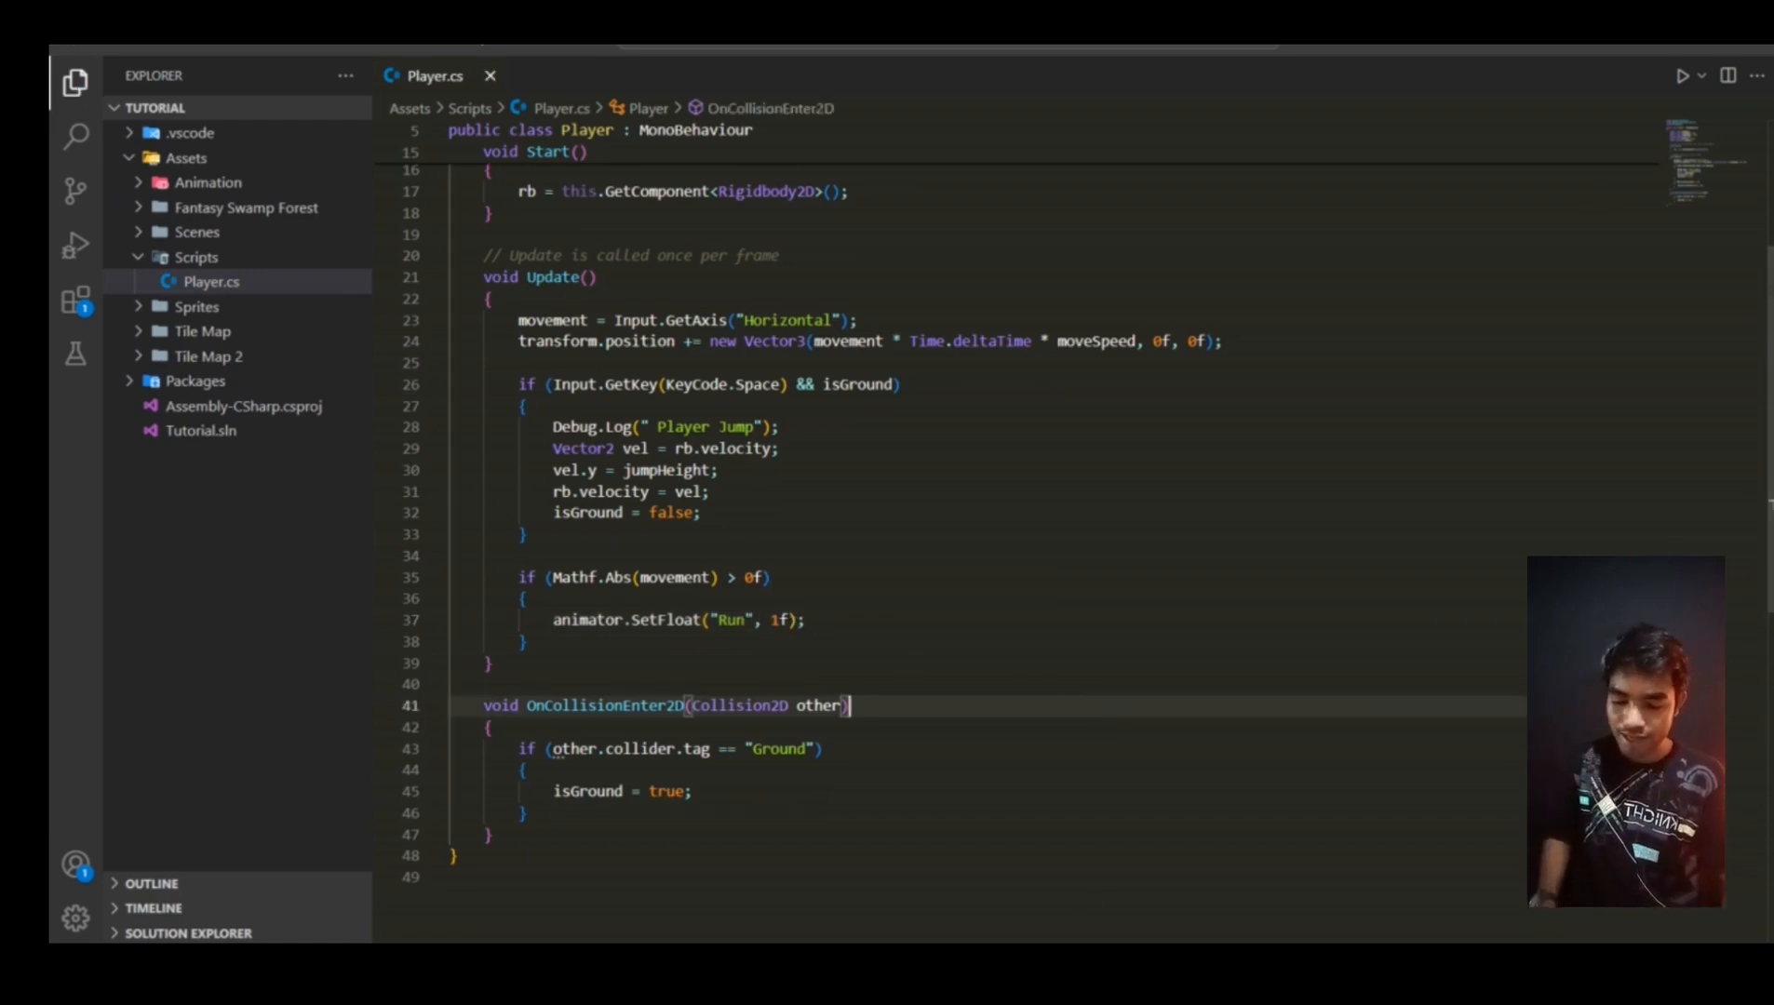
{"action": "key", "text": "alt+Tab"}
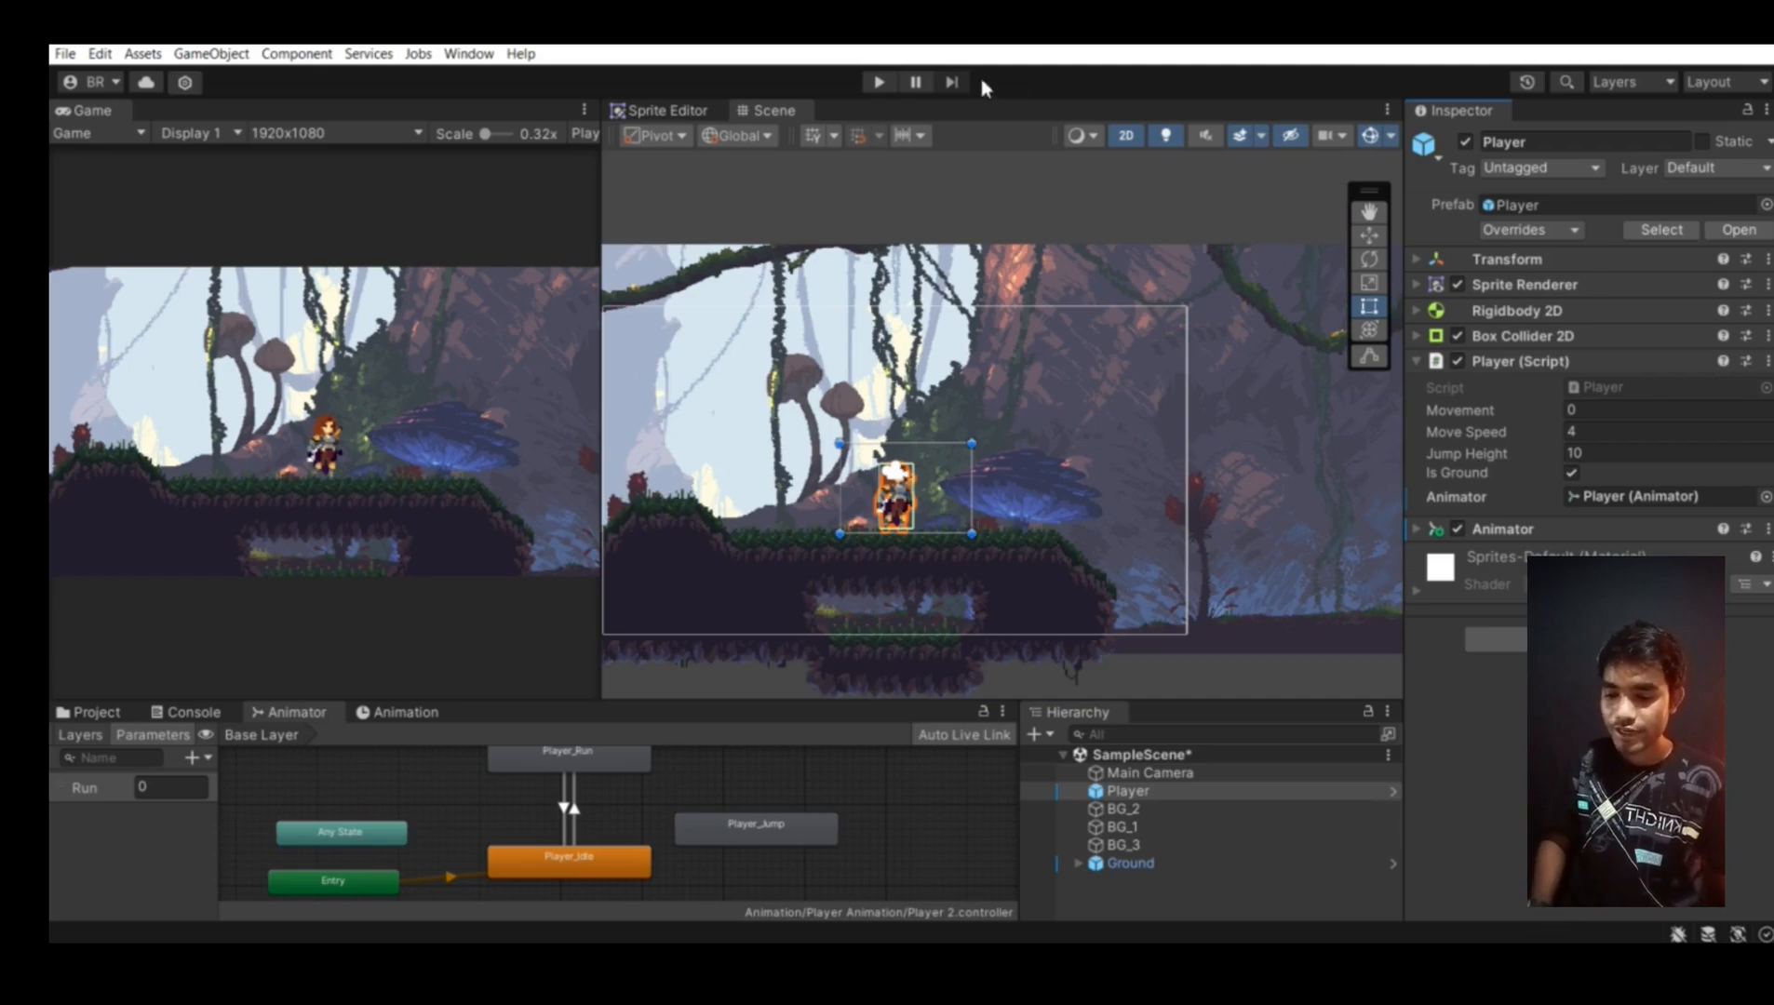
{"action": "left_click", "coordinate": [879, 82]}
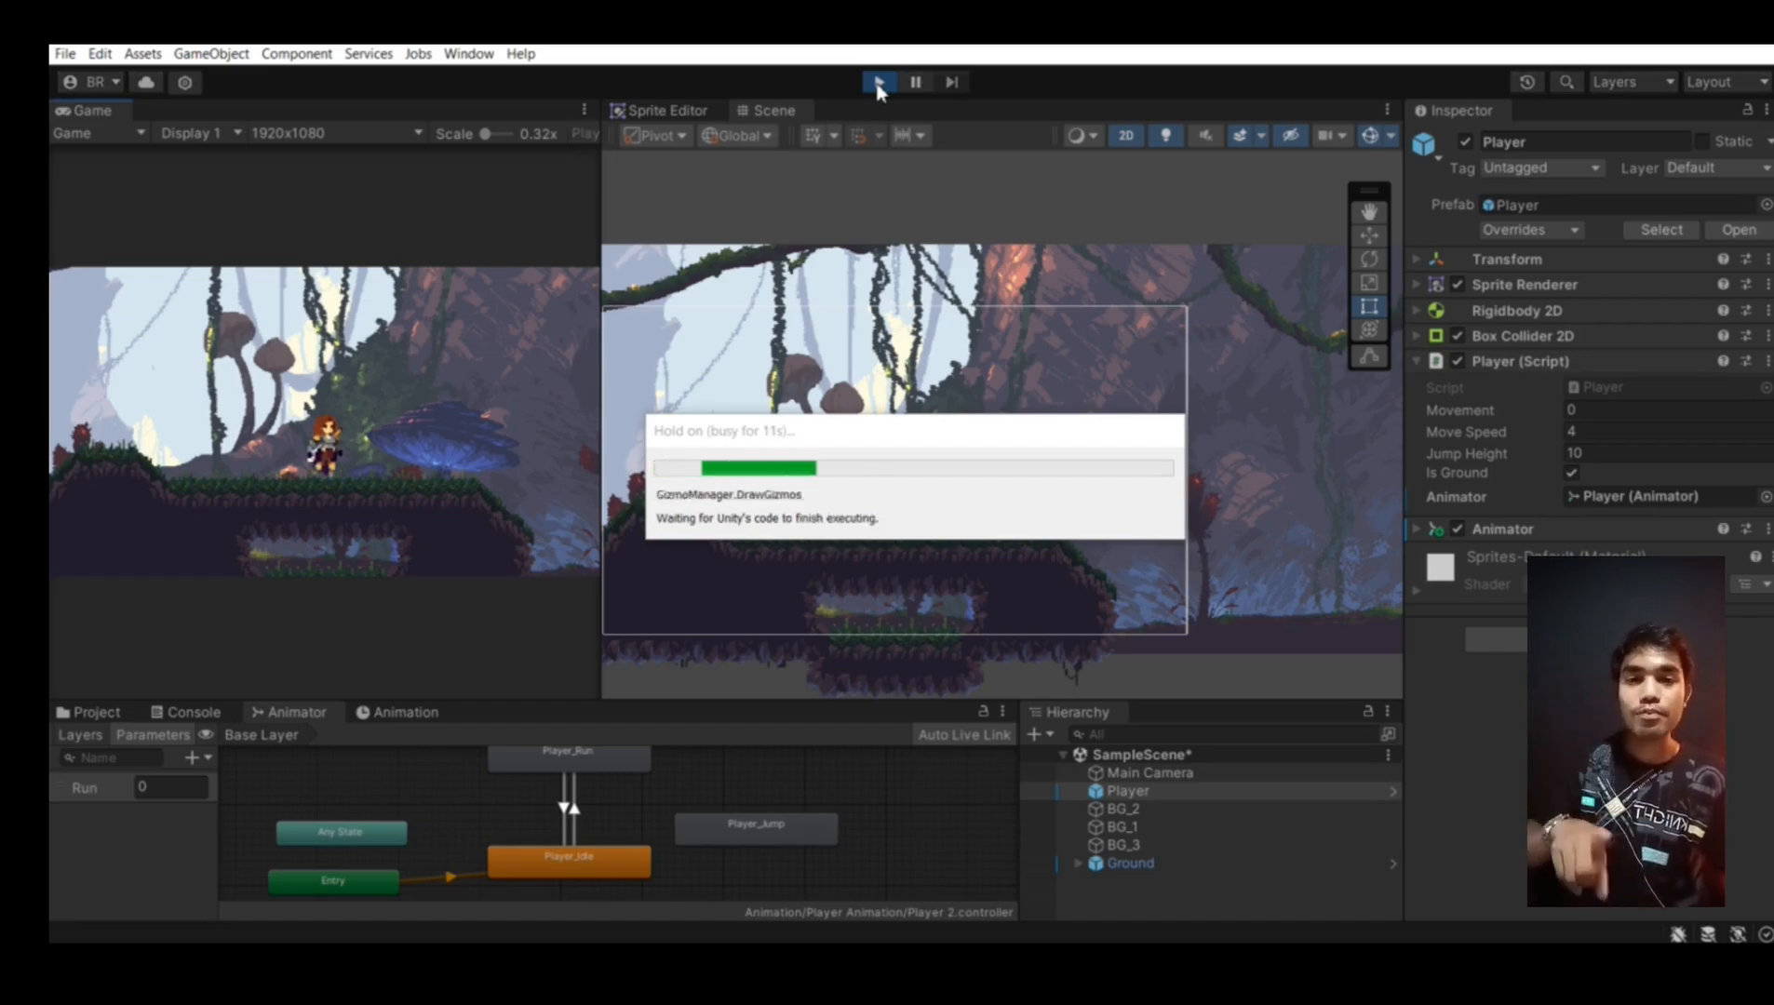
{"action": "key", "text": "d"}
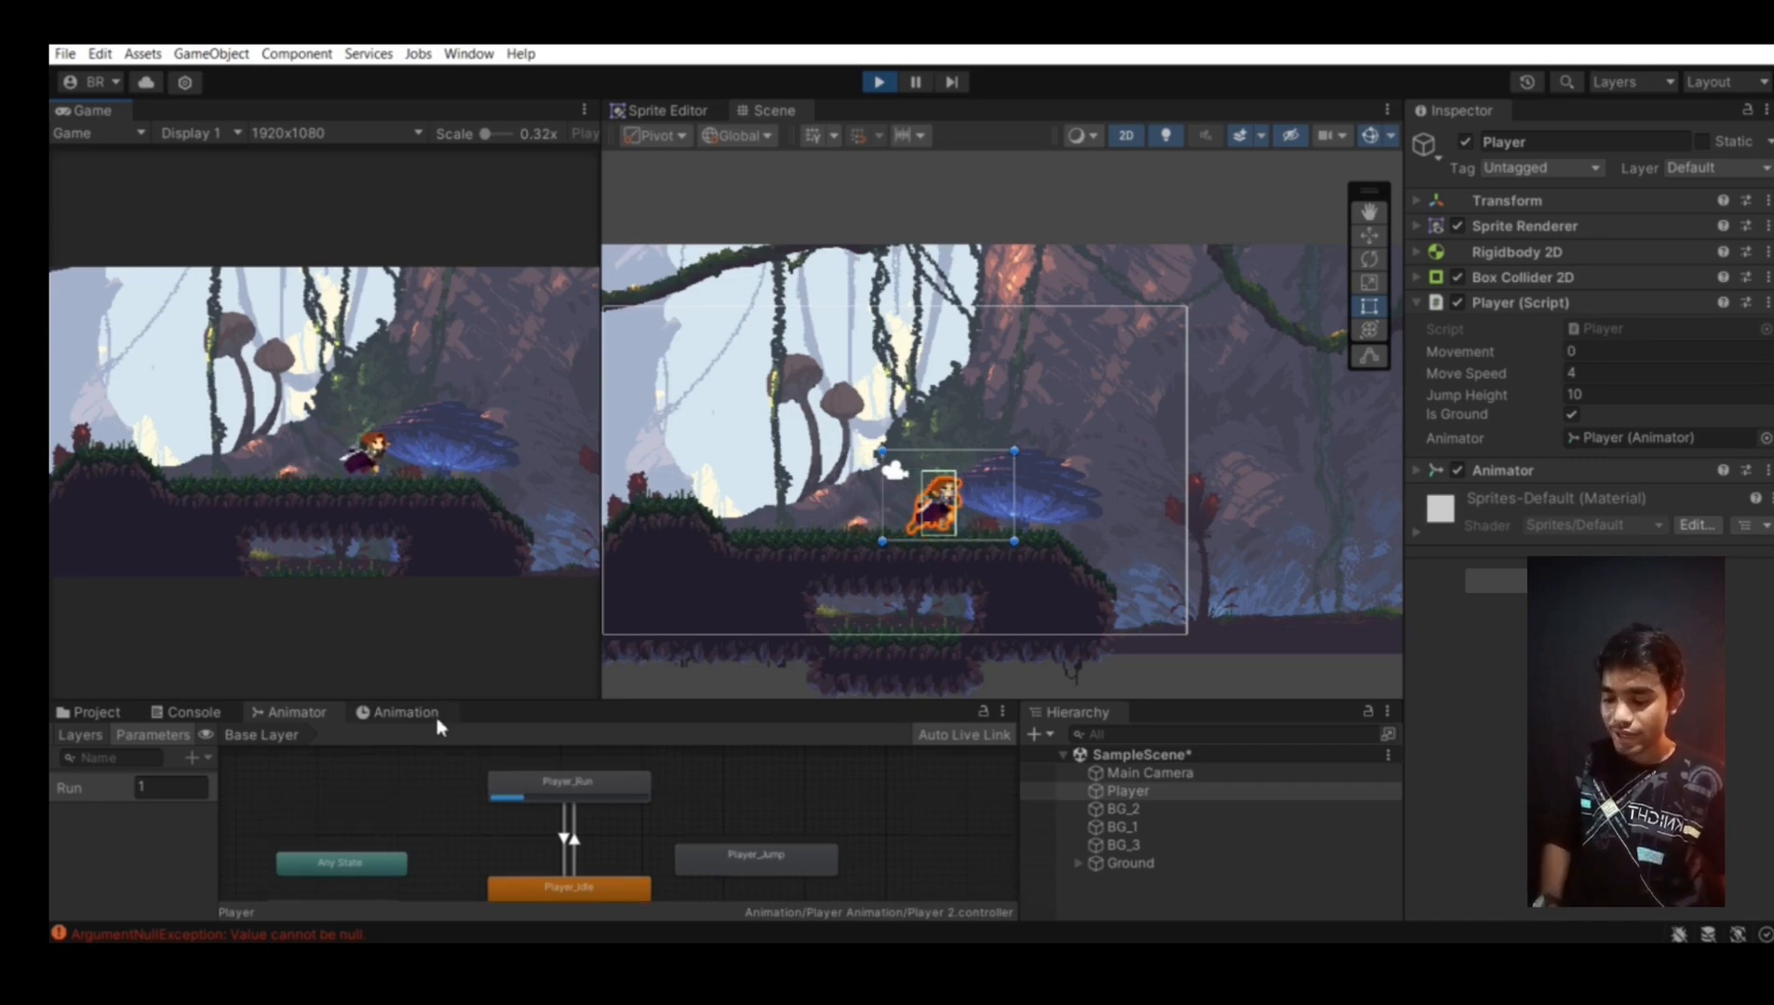
{"action": "scroll", "coordinate": [552, 812], "scroll_direction": "up", "scroll_amount": 3}
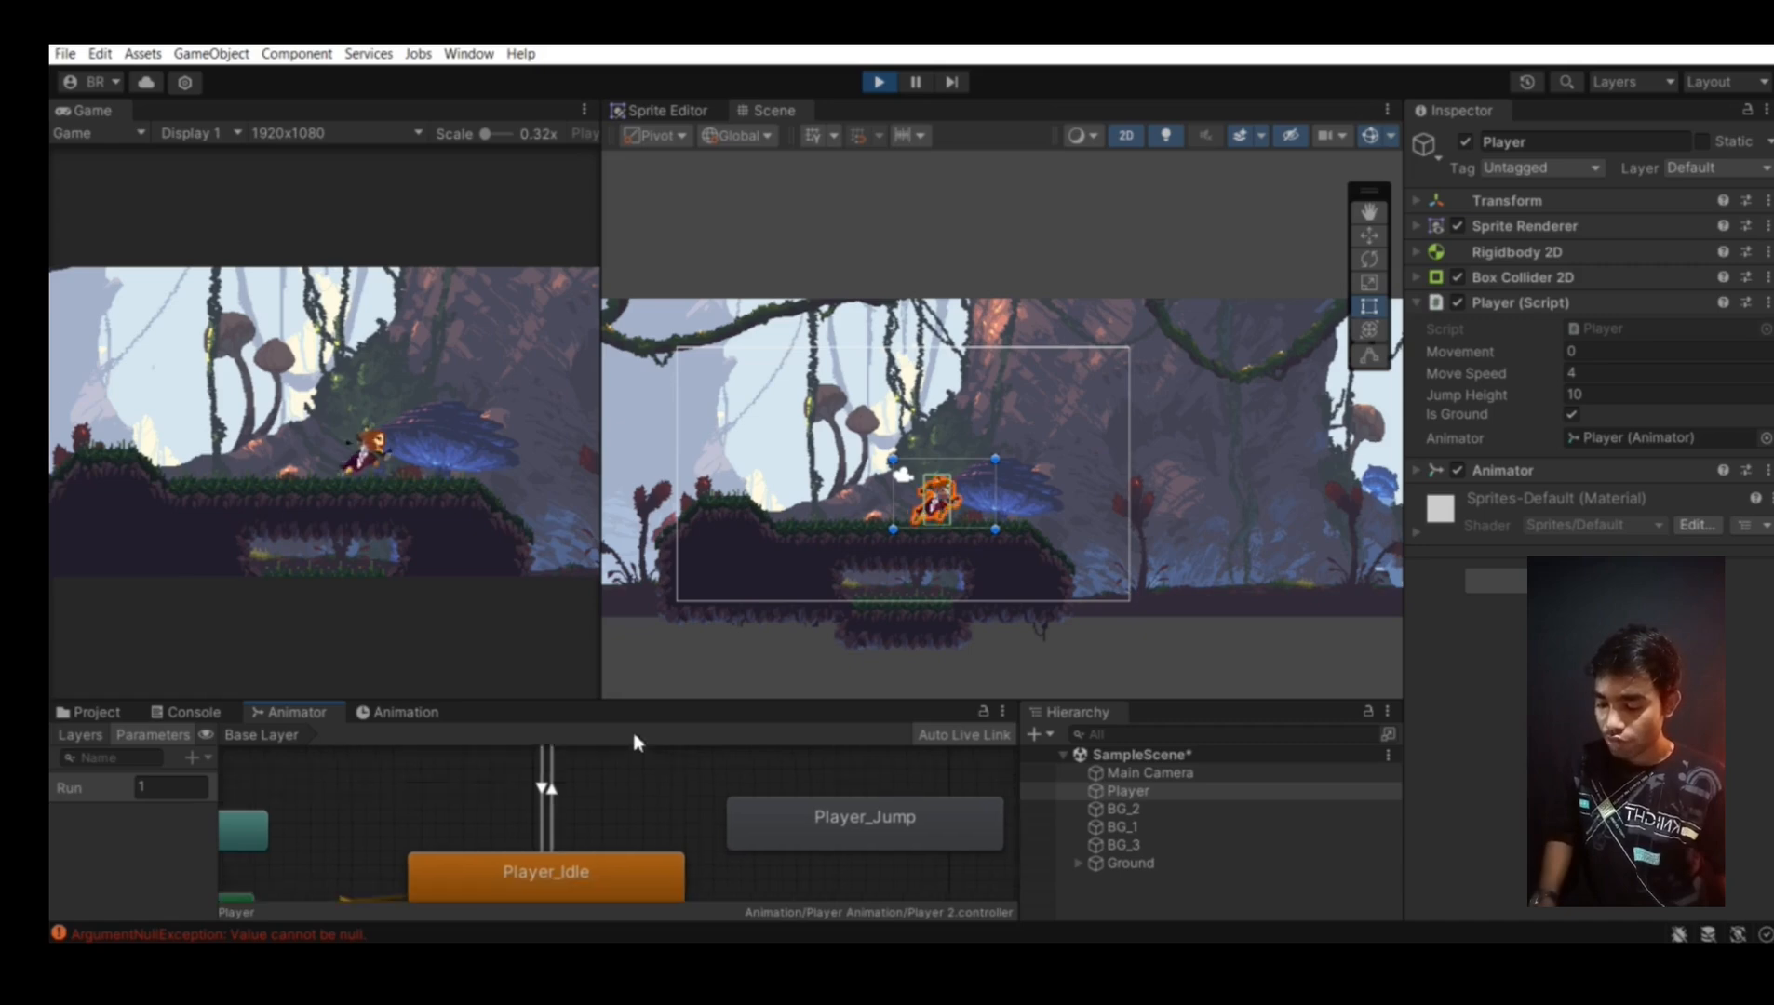
{"action": "scroll", "coordinate": [641, 837], "scroll_direction": "down", "scroll_amount": 5}
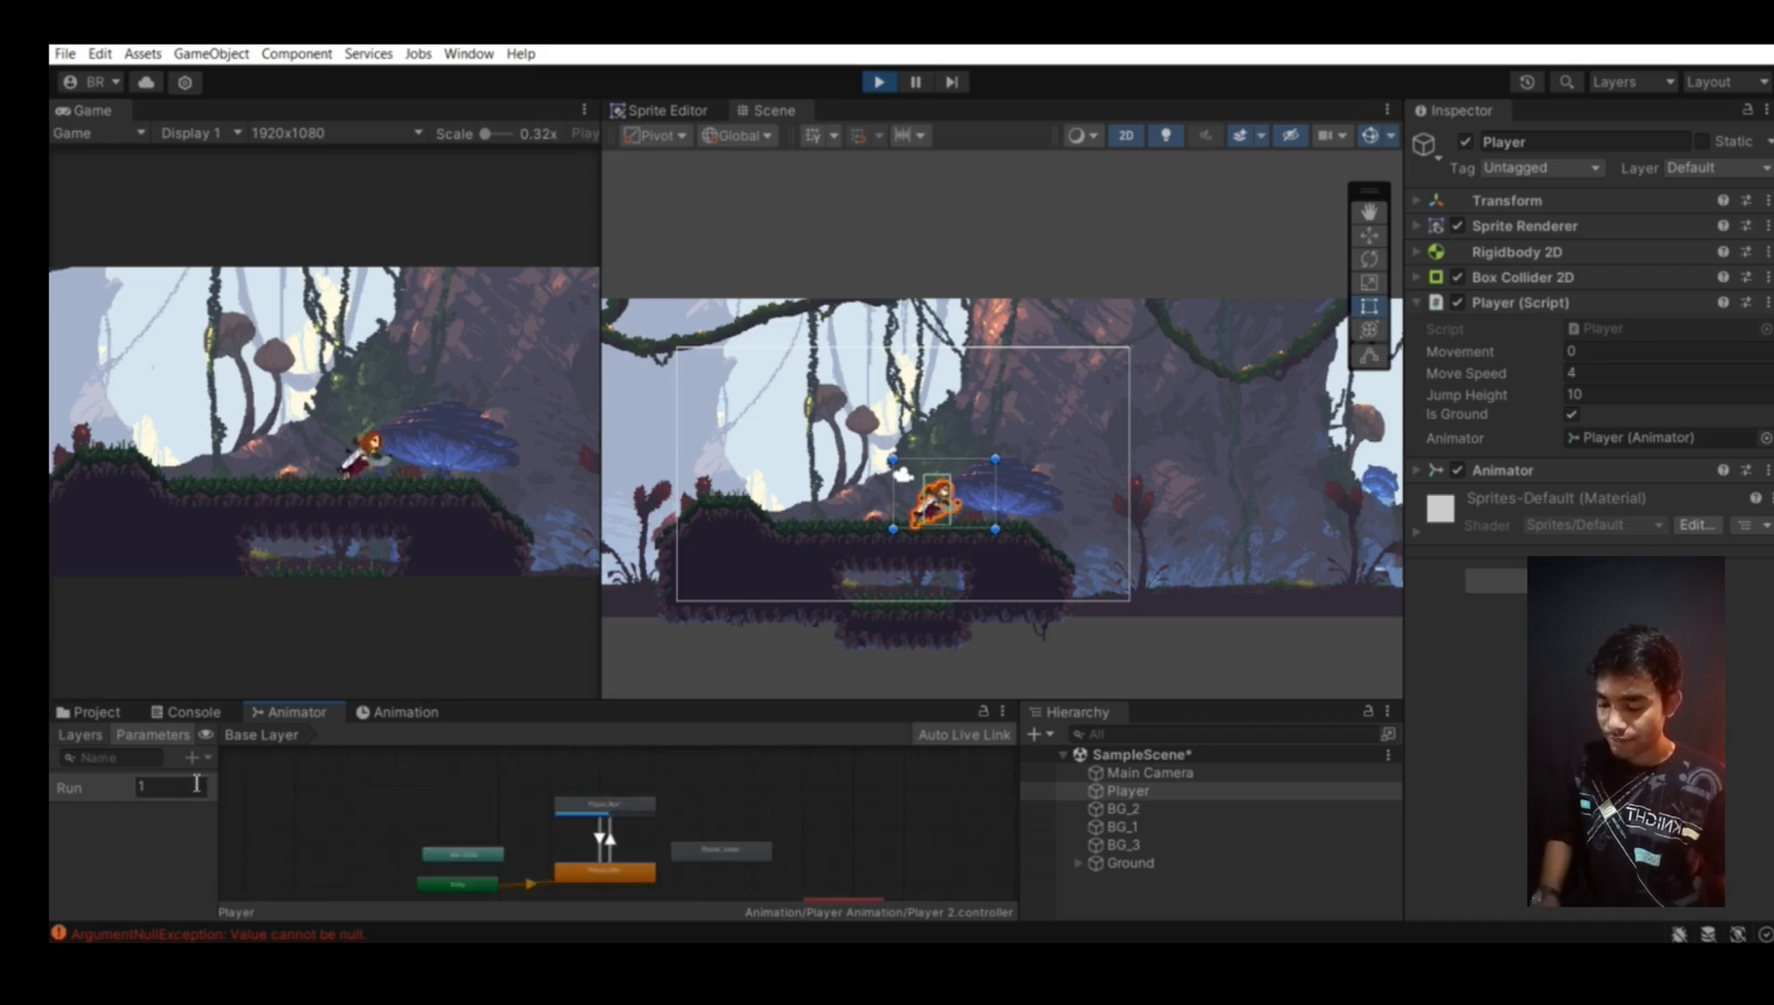
Set the Animator's Run parameter to 0 in the running scene and stop play mode
{"action": "type", "text": "0"}
{"action": "left_click", "coordinate": [879, 82]}
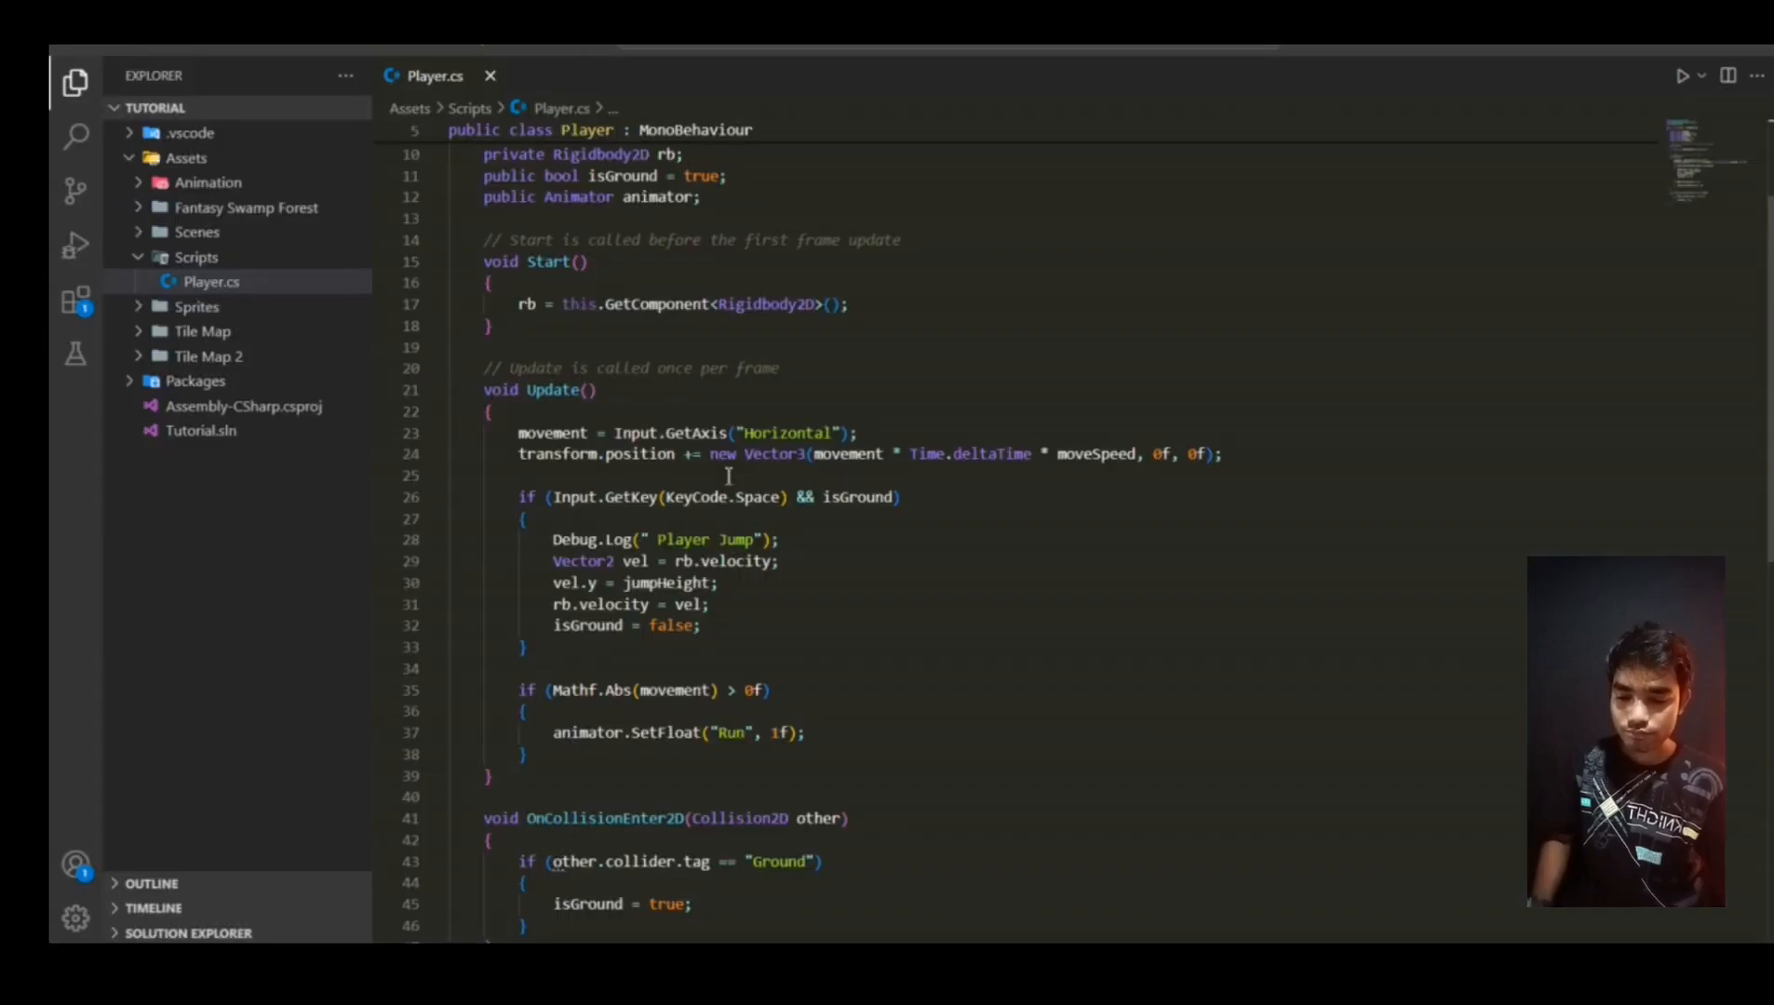
In the Player script, add an else if (movement < 0f) condition below the Mathf.Abs(movement) if block in Update
{"action": "scroll", "coordinate": [729, 475], "scroll_direction": "down", "scroll_amount": 3}
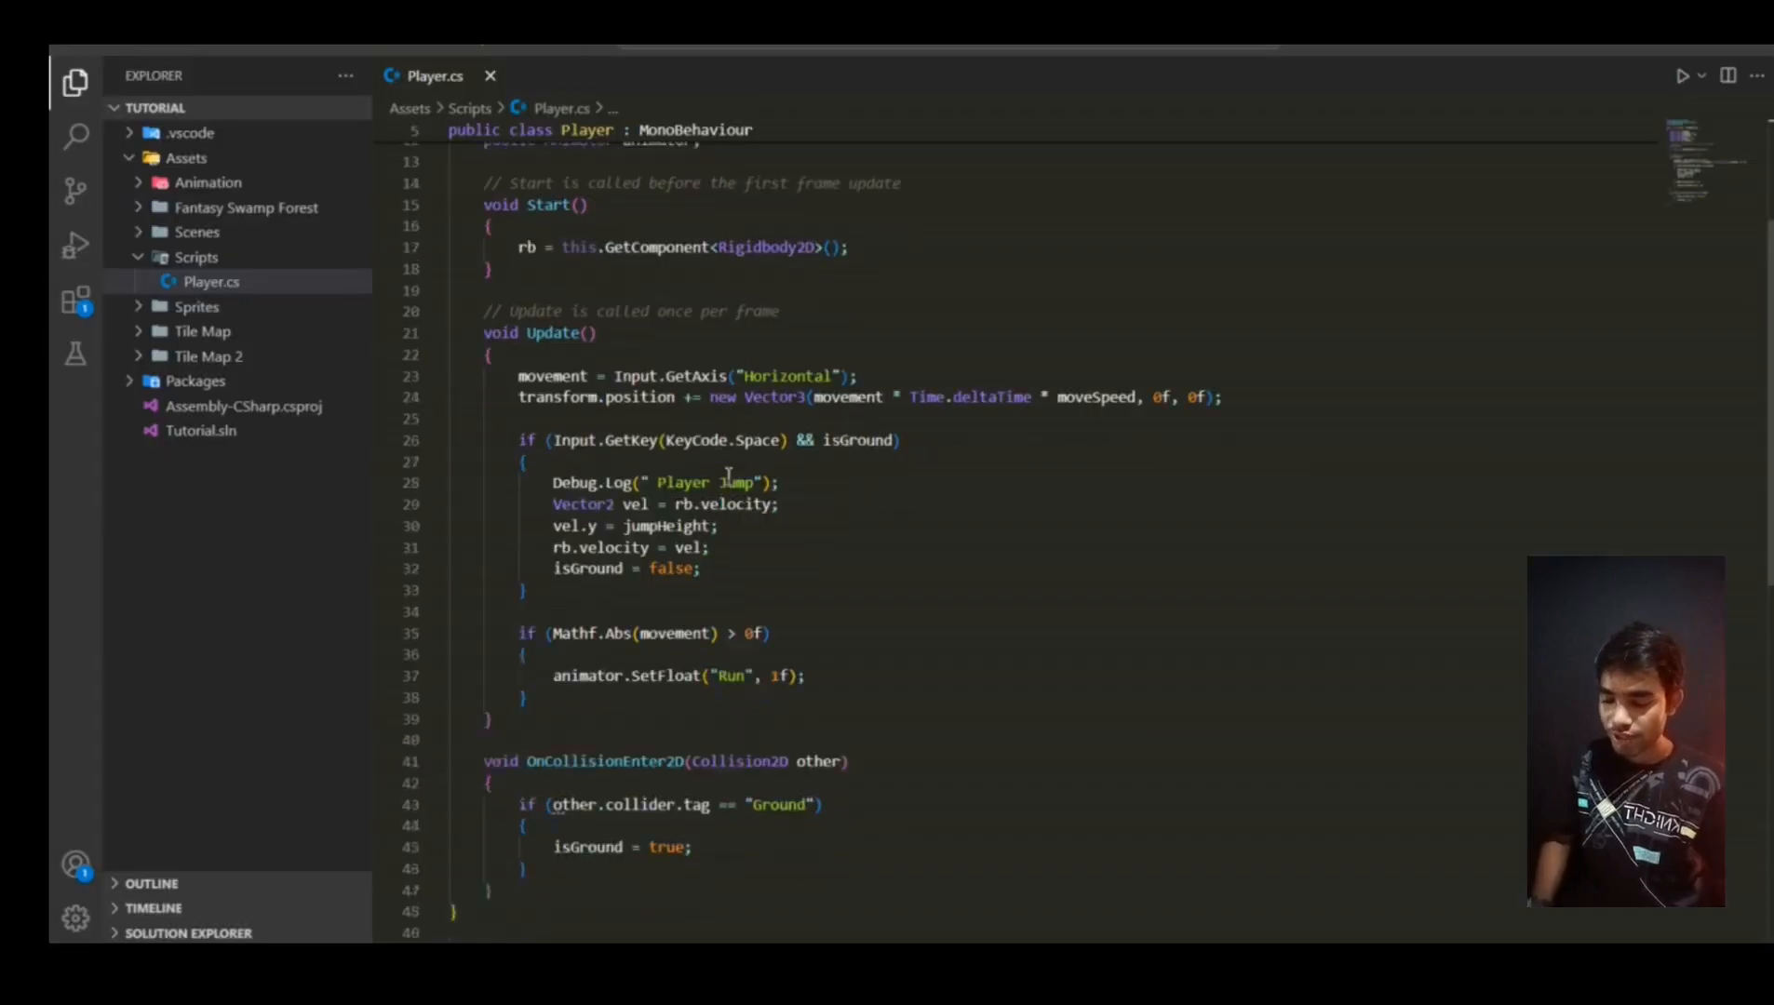
{"action": "left_click", "coordinate": [573, 584]}
{"action": "key", "text": "Return"}
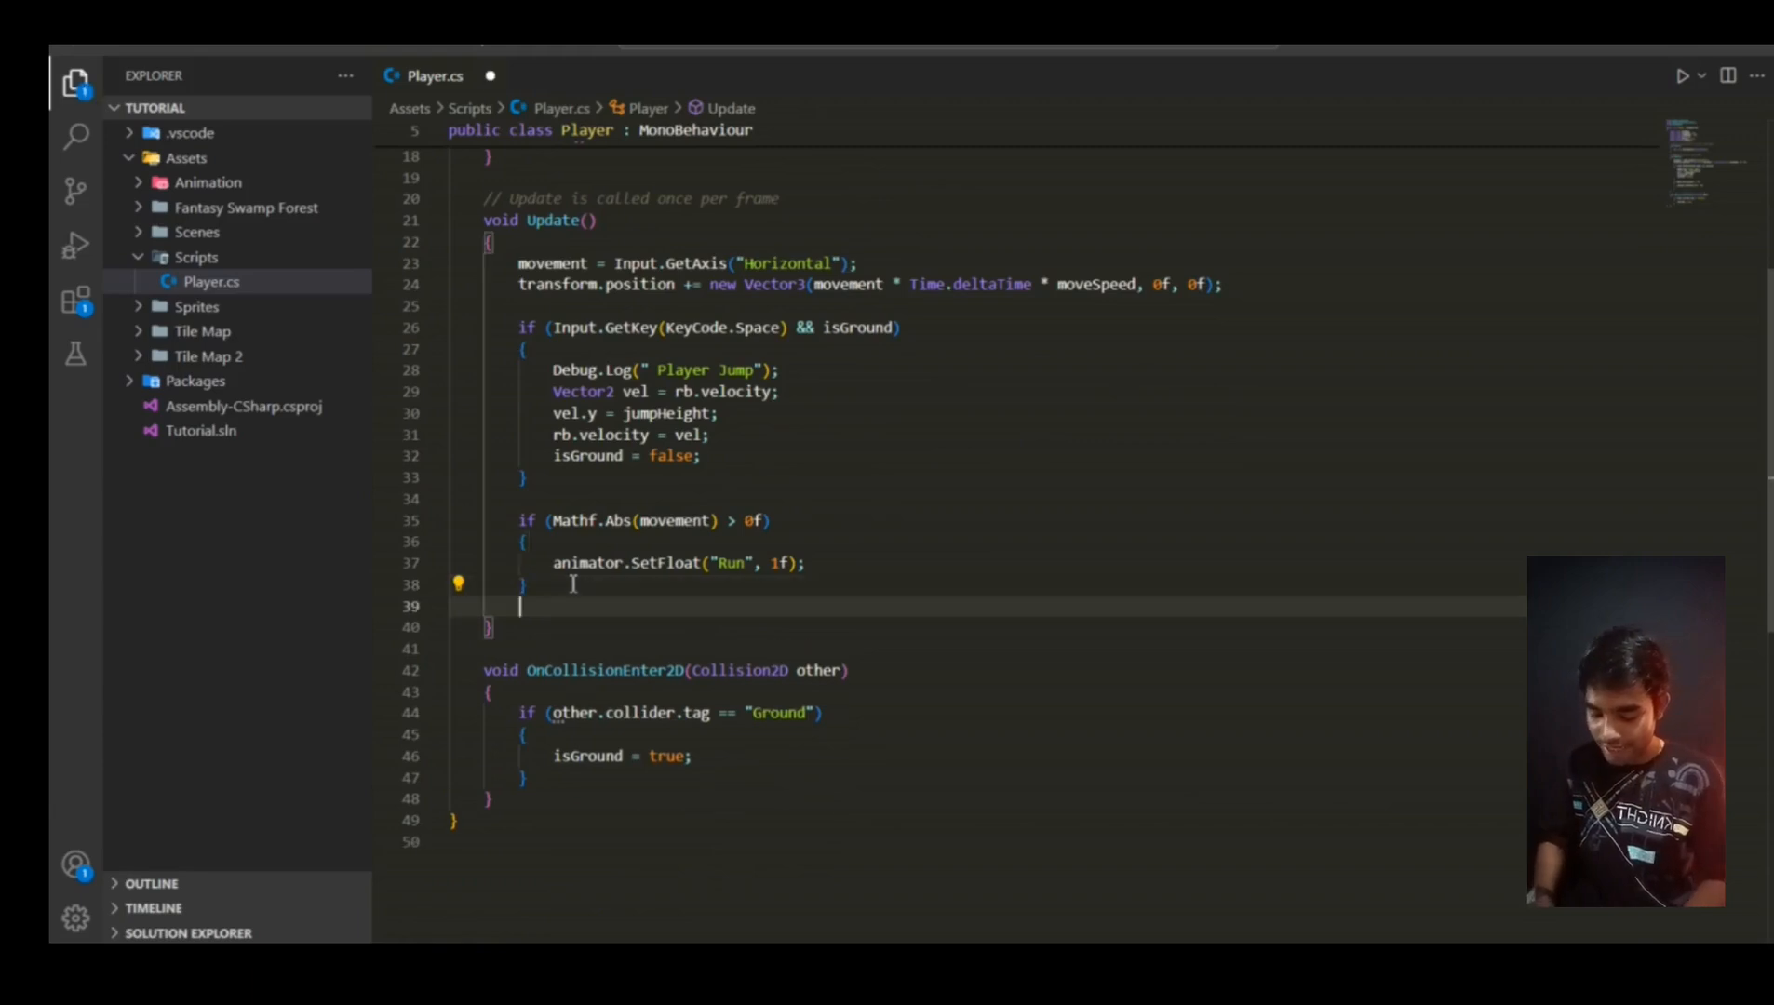
{"action": "type", "text": "else"}
{"action": "type", "text": "if "}
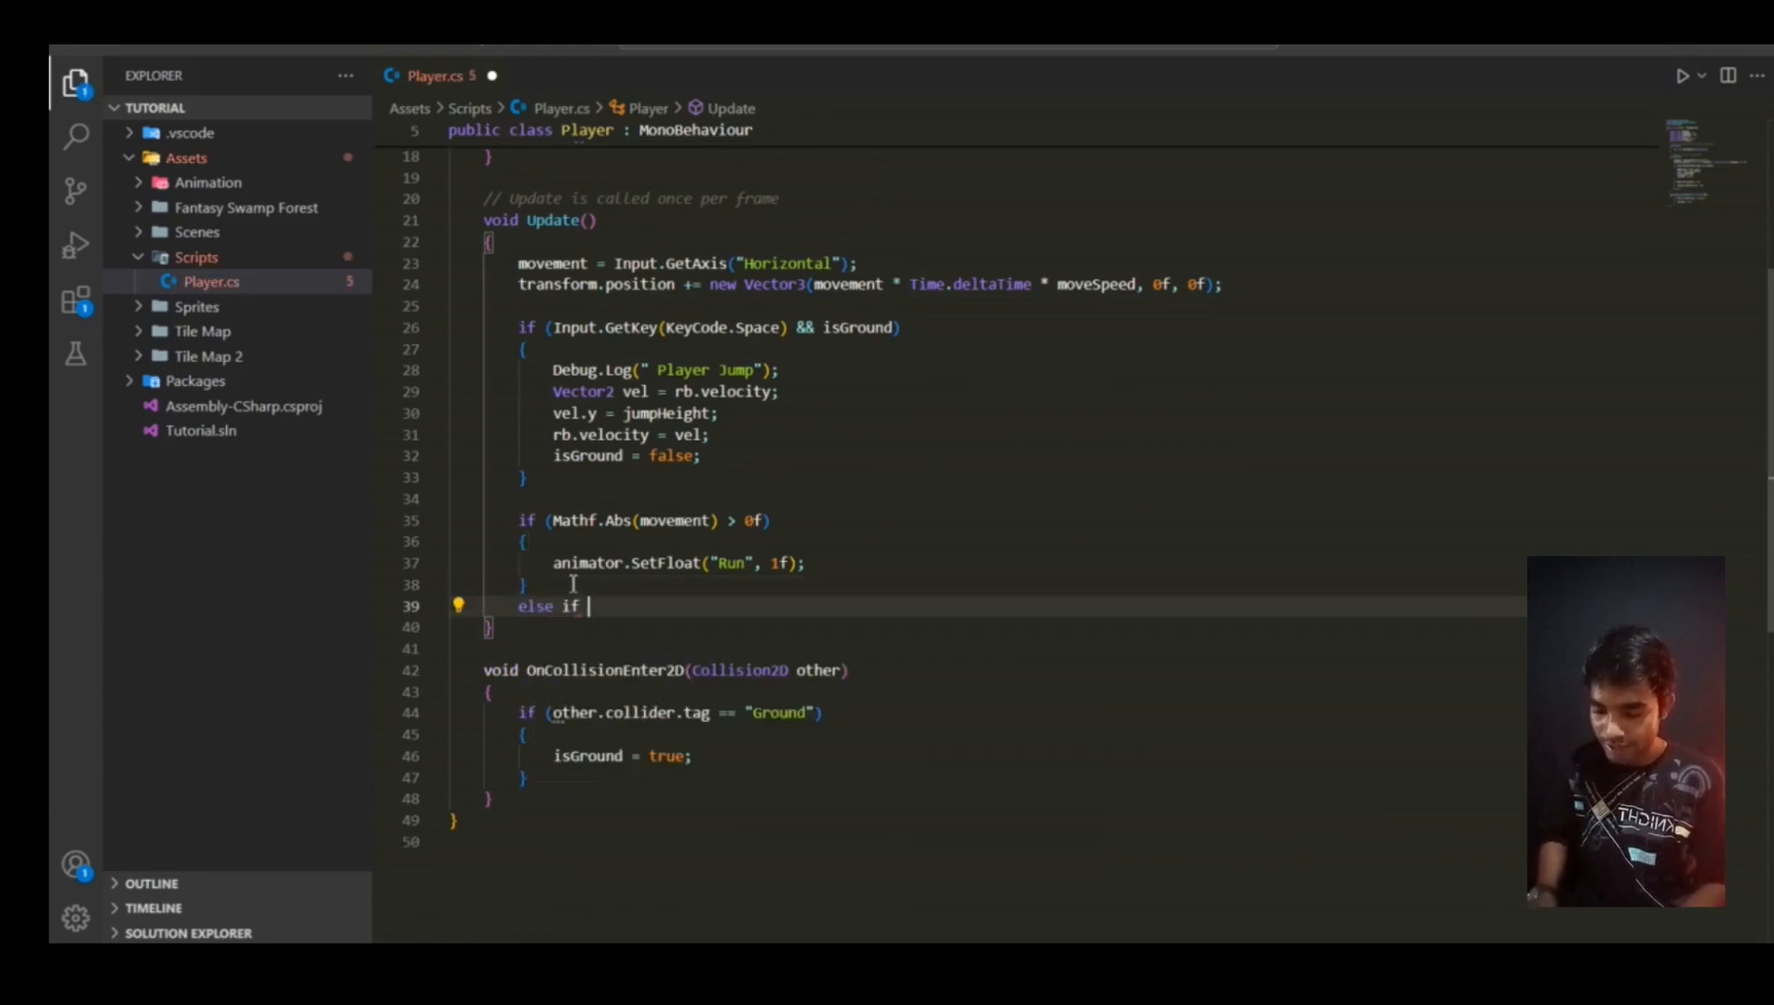
{"action": "type", "text": "(movement "}
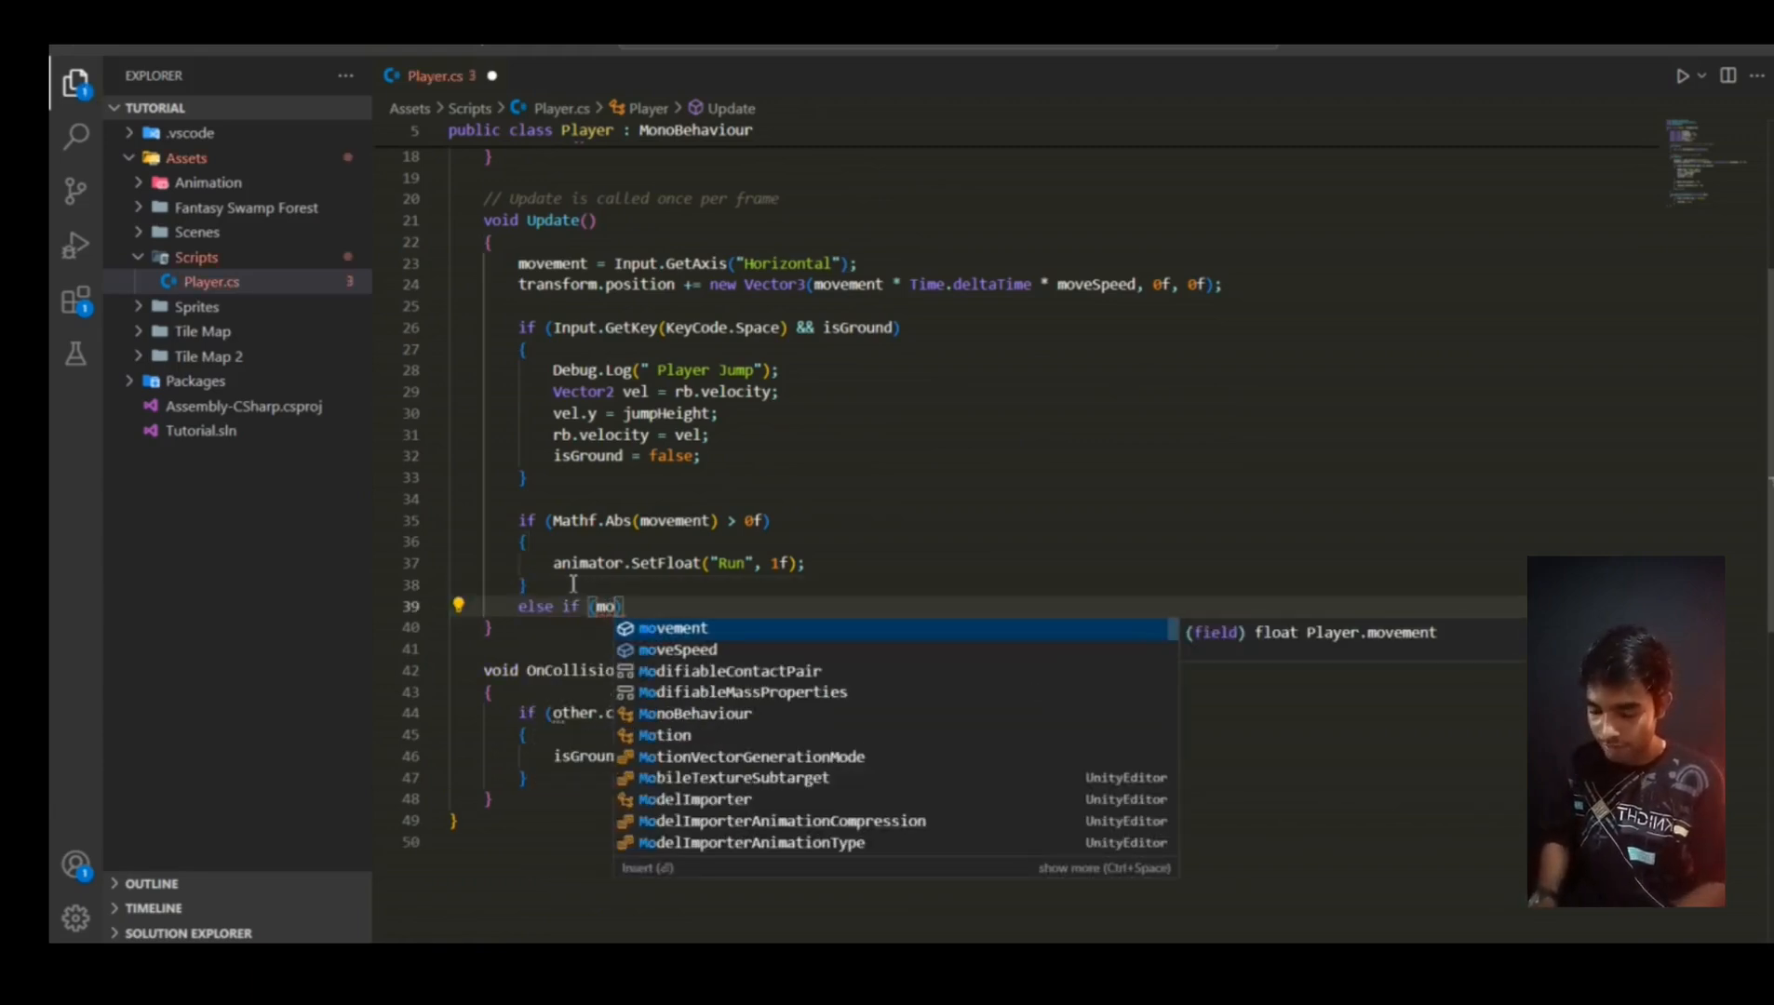
{"action": "type", "text": "< "}
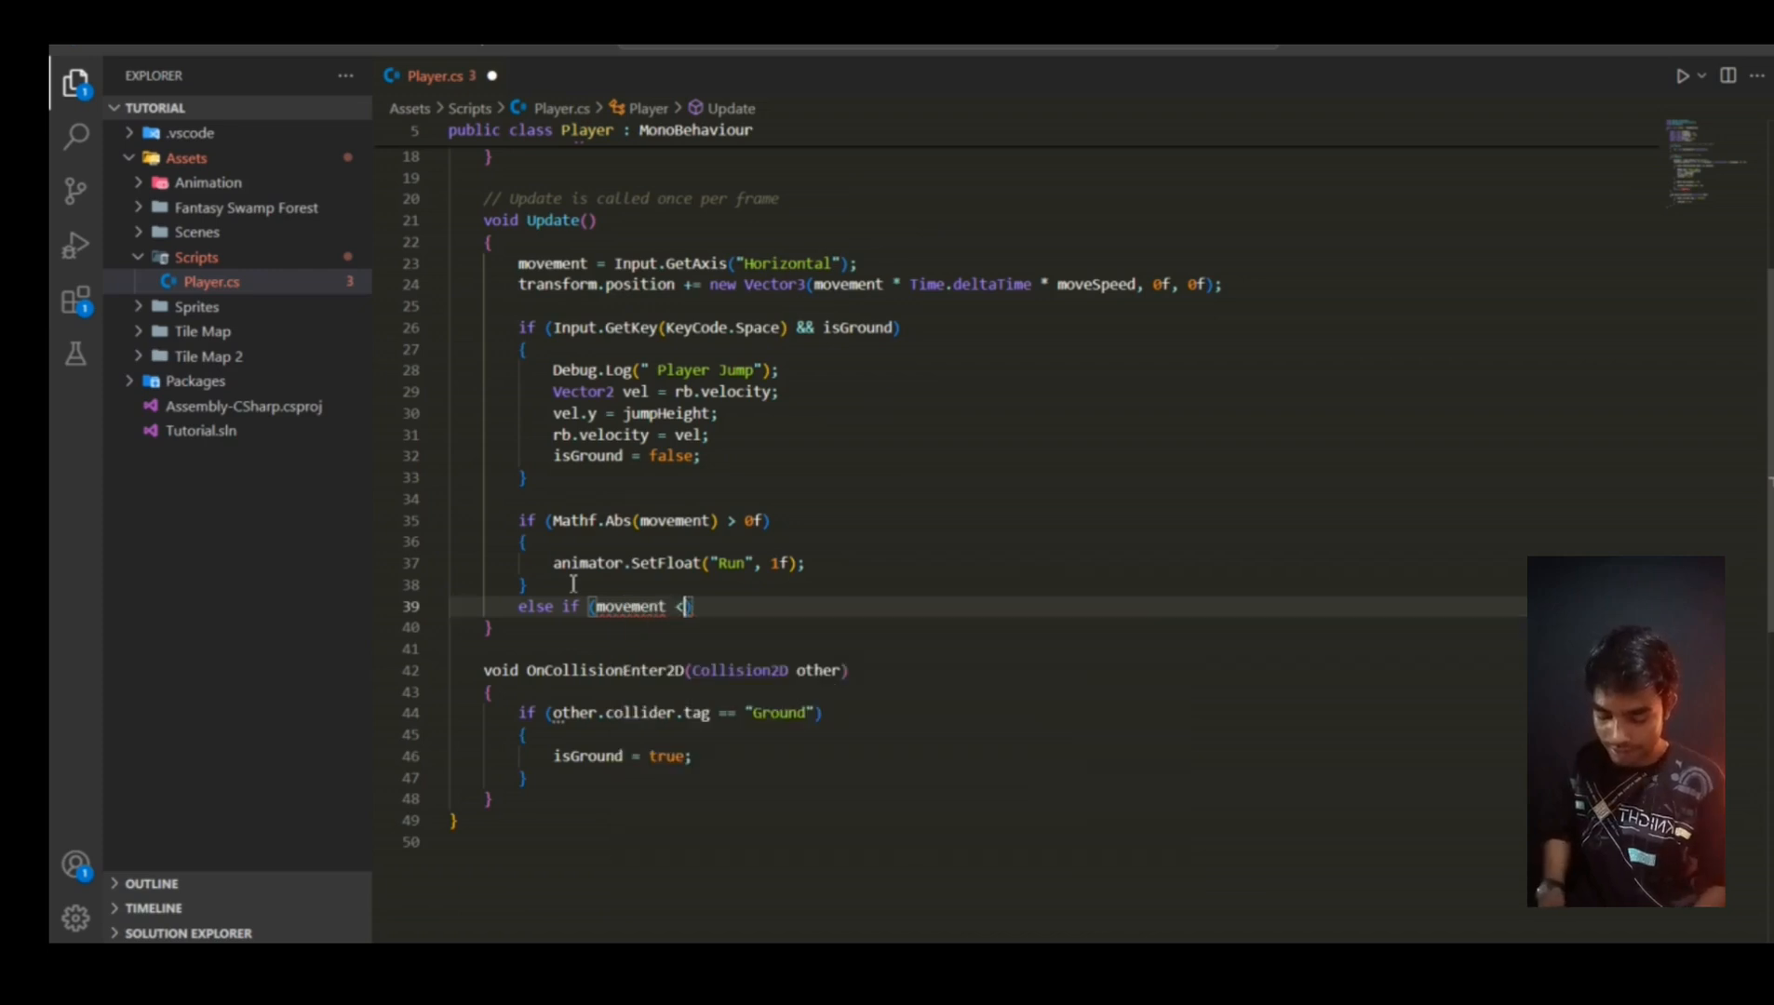
{"action": "type", "text": "0f)"}
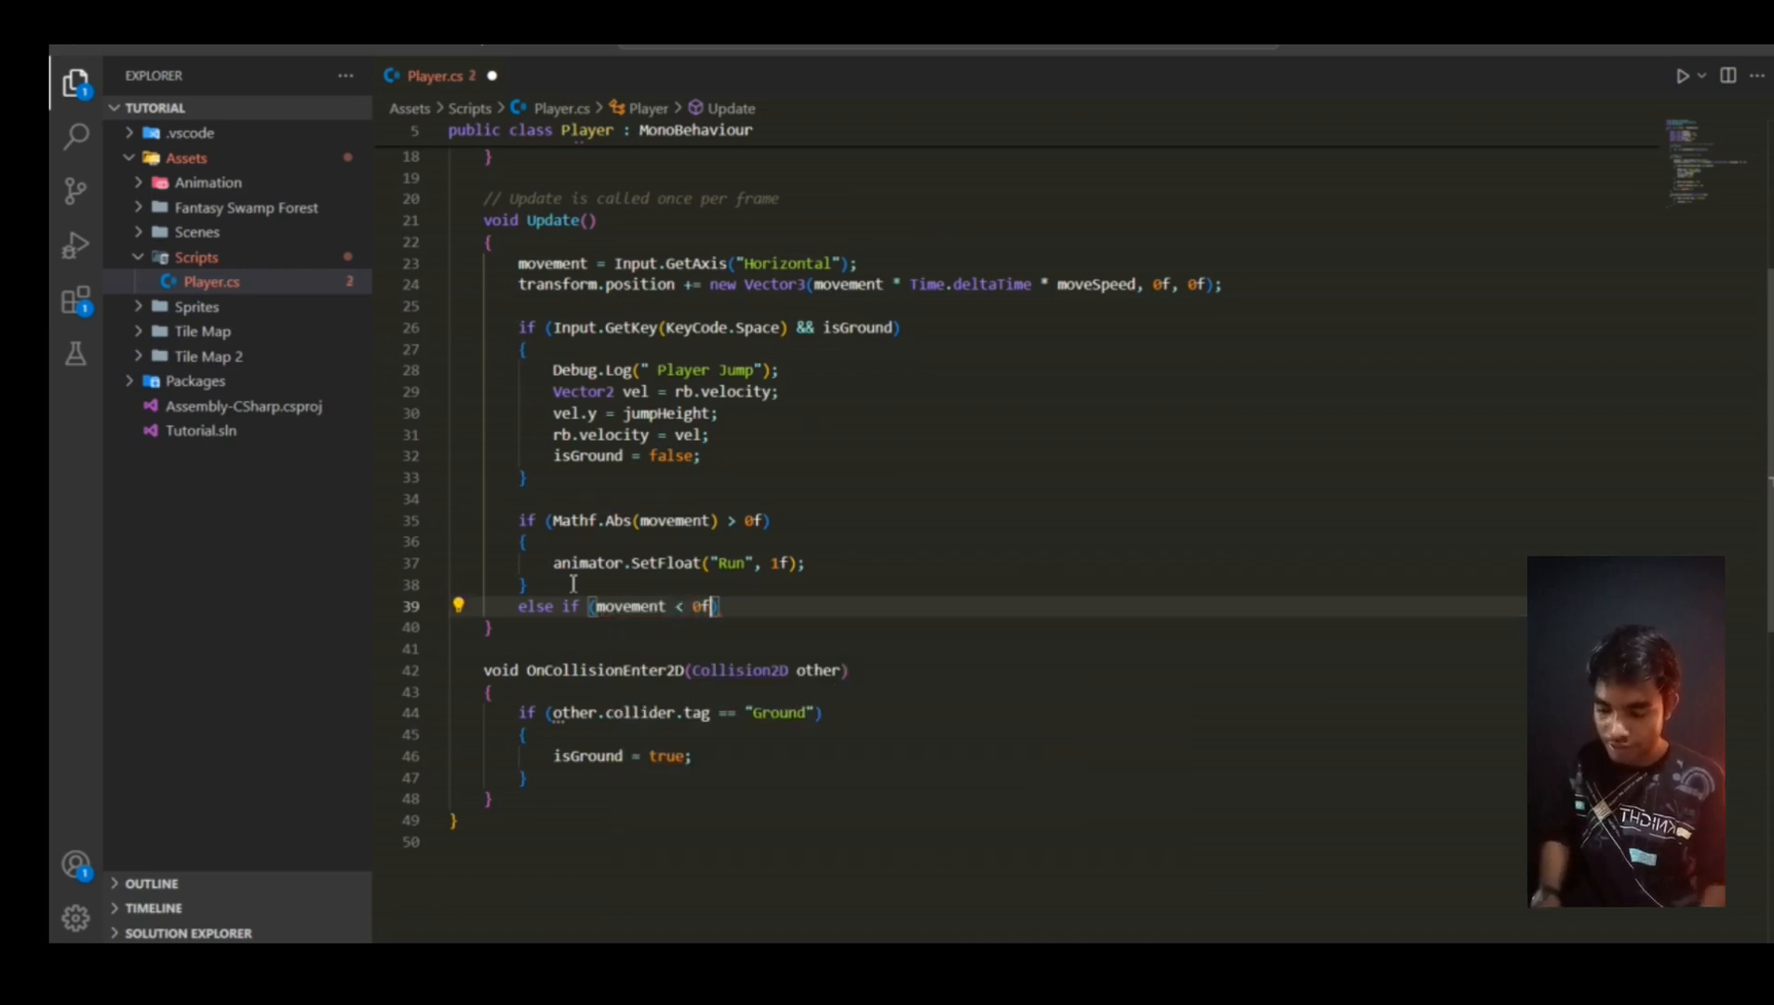
Give the else if condition an empty body in curly braces
{"action": "key", "text": "Return"}
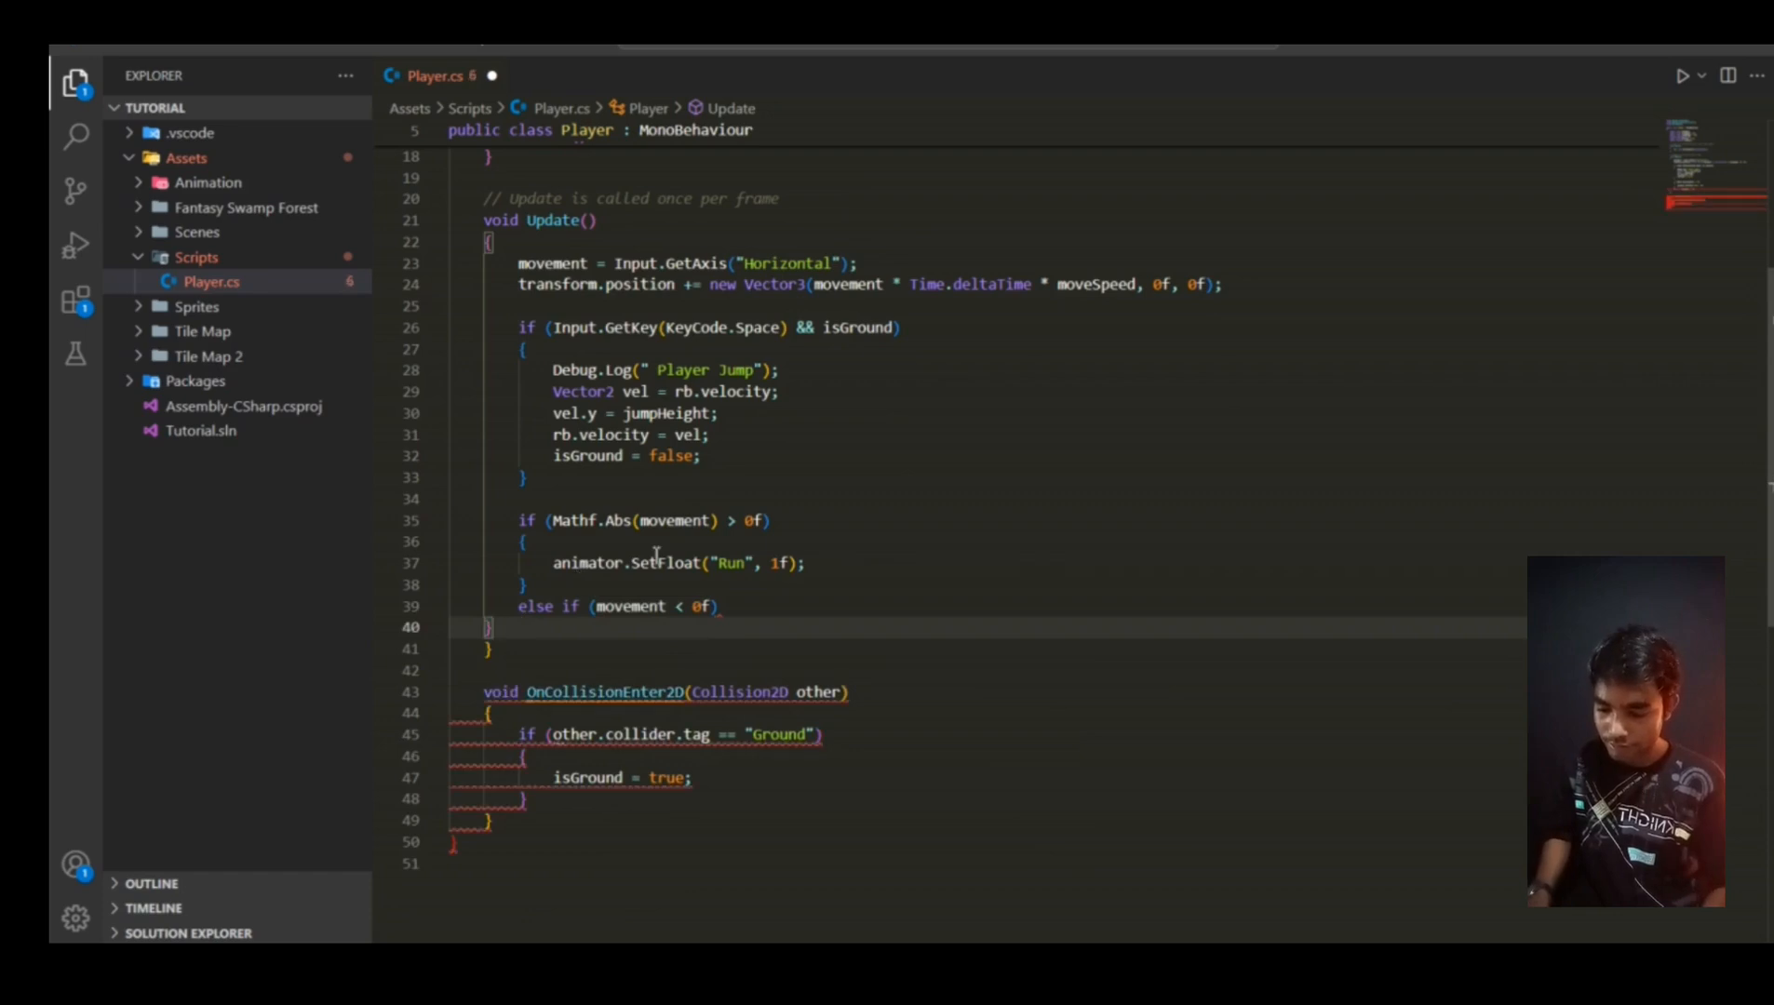
{"action": "key", "text": "BackSpace"}
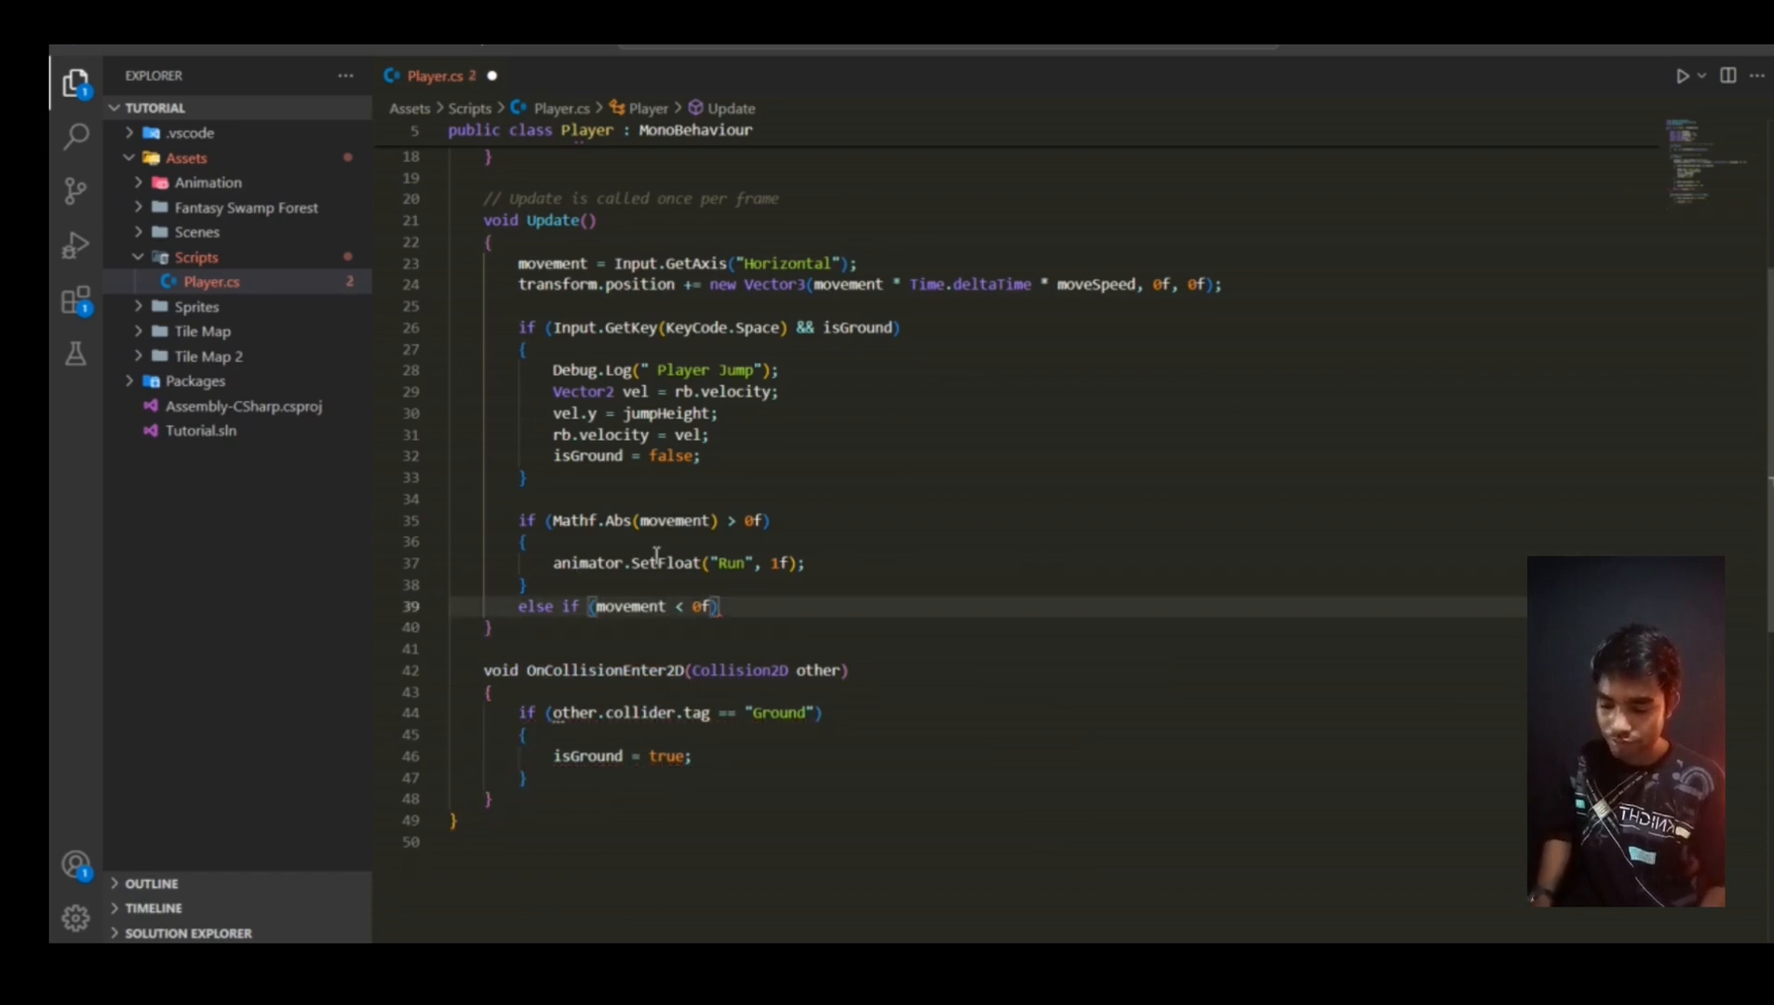
{"action": "key", "text": "Return"}
{"action": "type", "text": "{"}
{"action": "key", "text": "Return"}
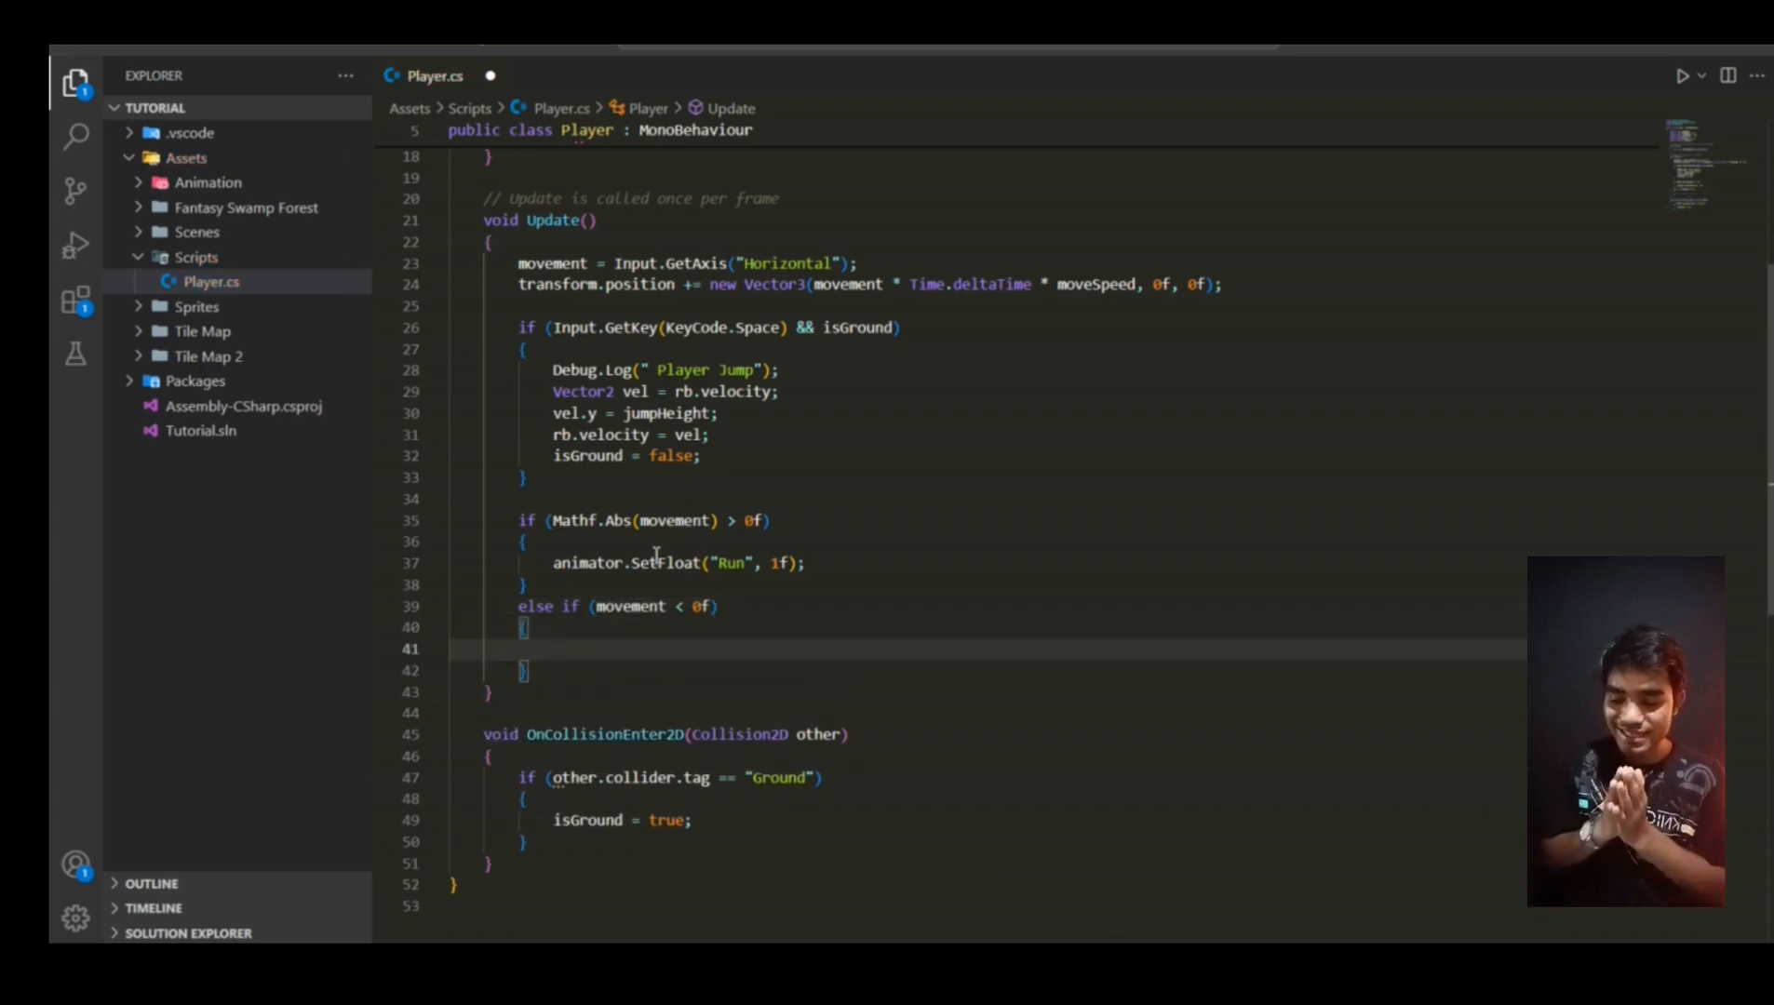
Change the comparison operator in the else if condition so it reads movement == 0f
{"action": "left_click", "coordinate": [680, 606]}
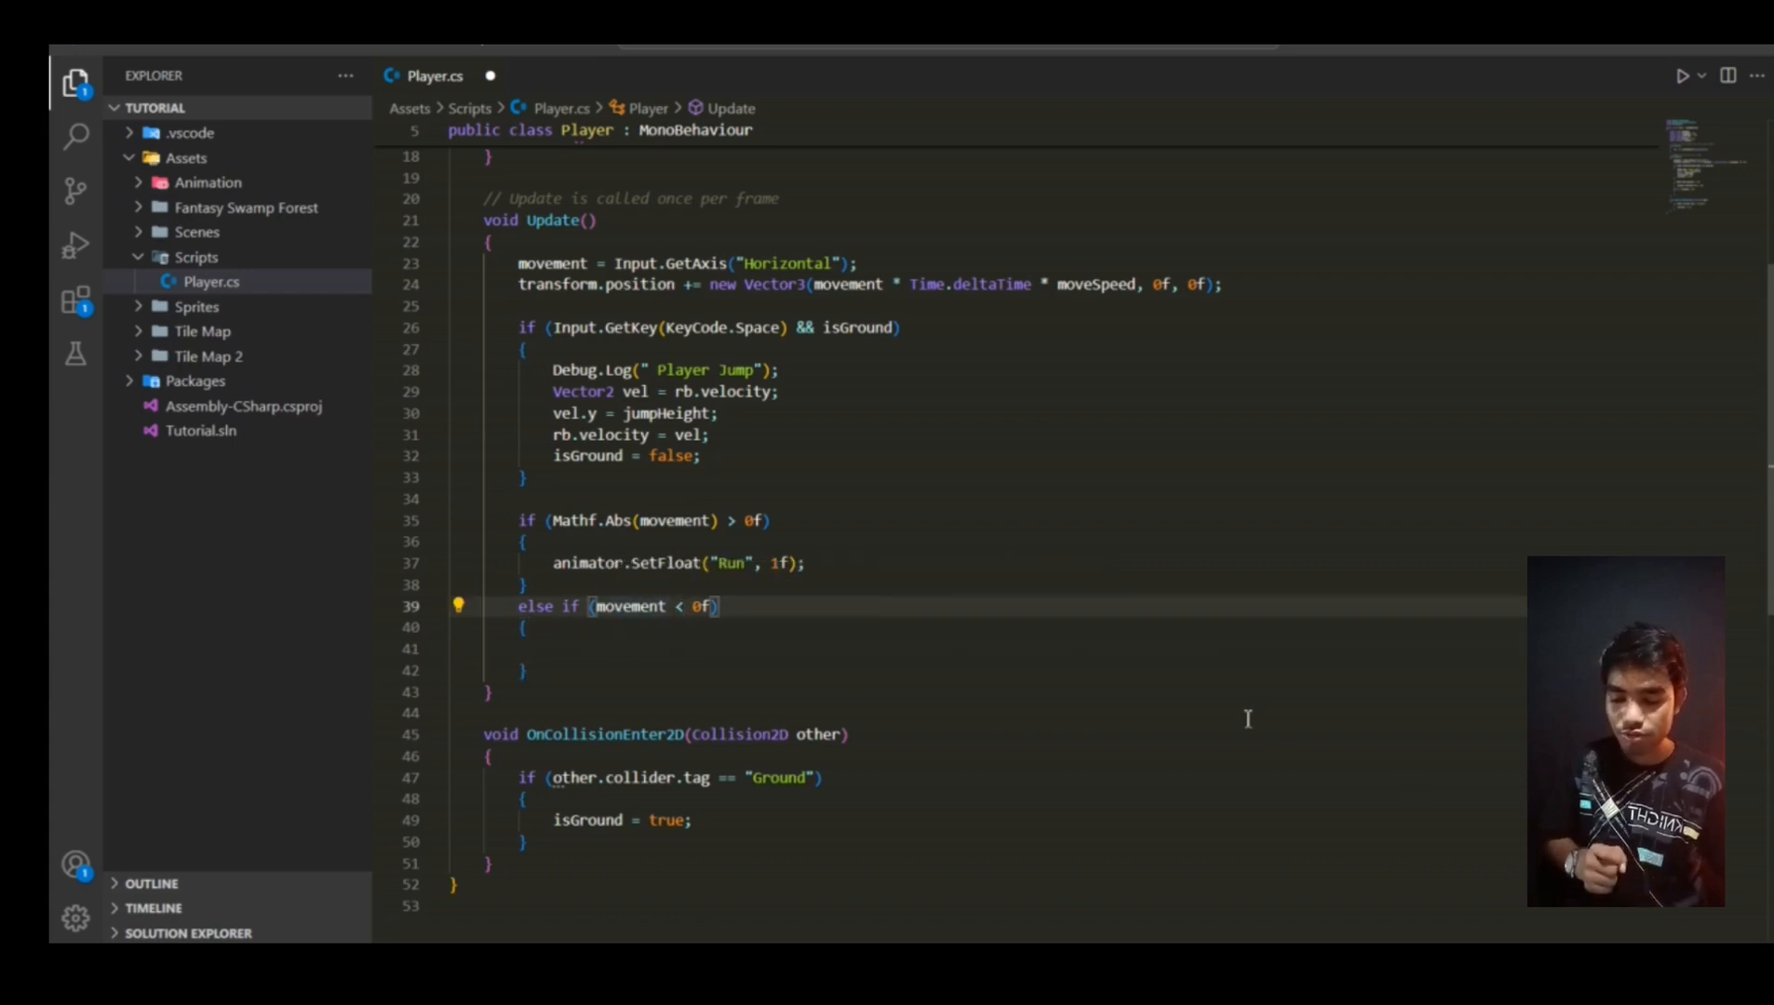
{"action": "key", "text": "BackSpace"}
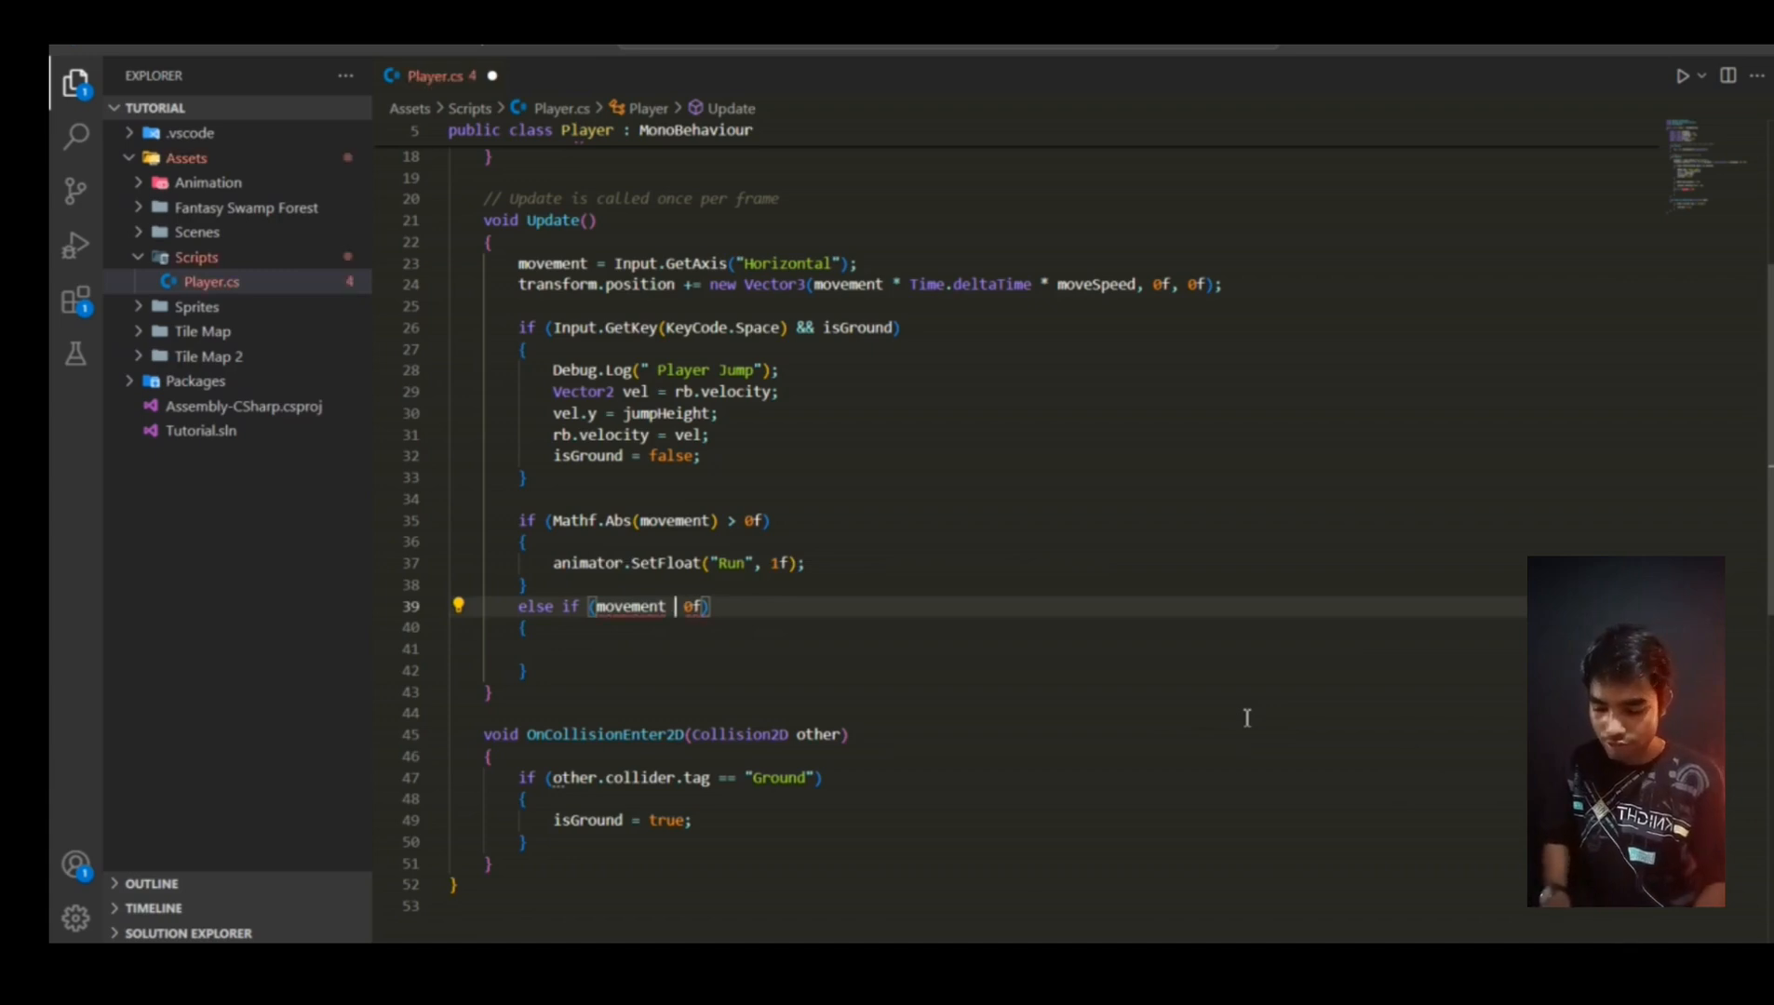
{"action": "type", "text": "=="}
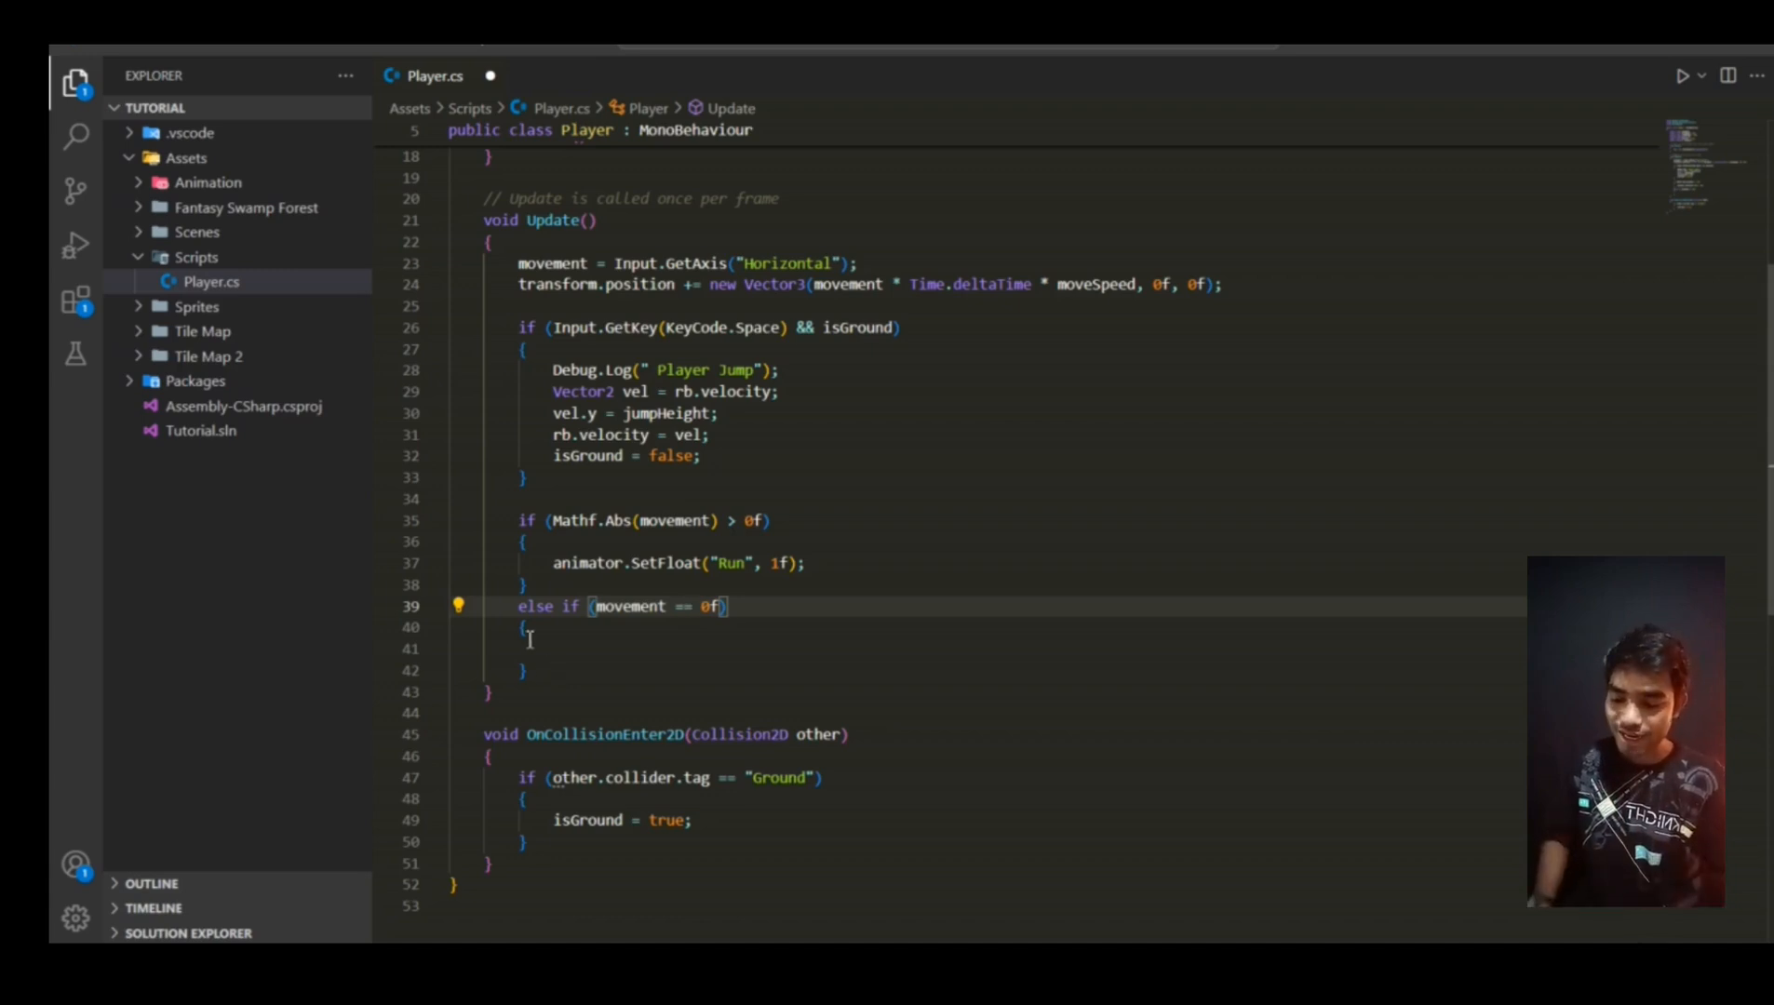
{"action": "left_click_drag", "start_coordinate": [529, 628], "coordinate": [670, 617]}
{"action": "left_click", "coordinate": [737, 618]}
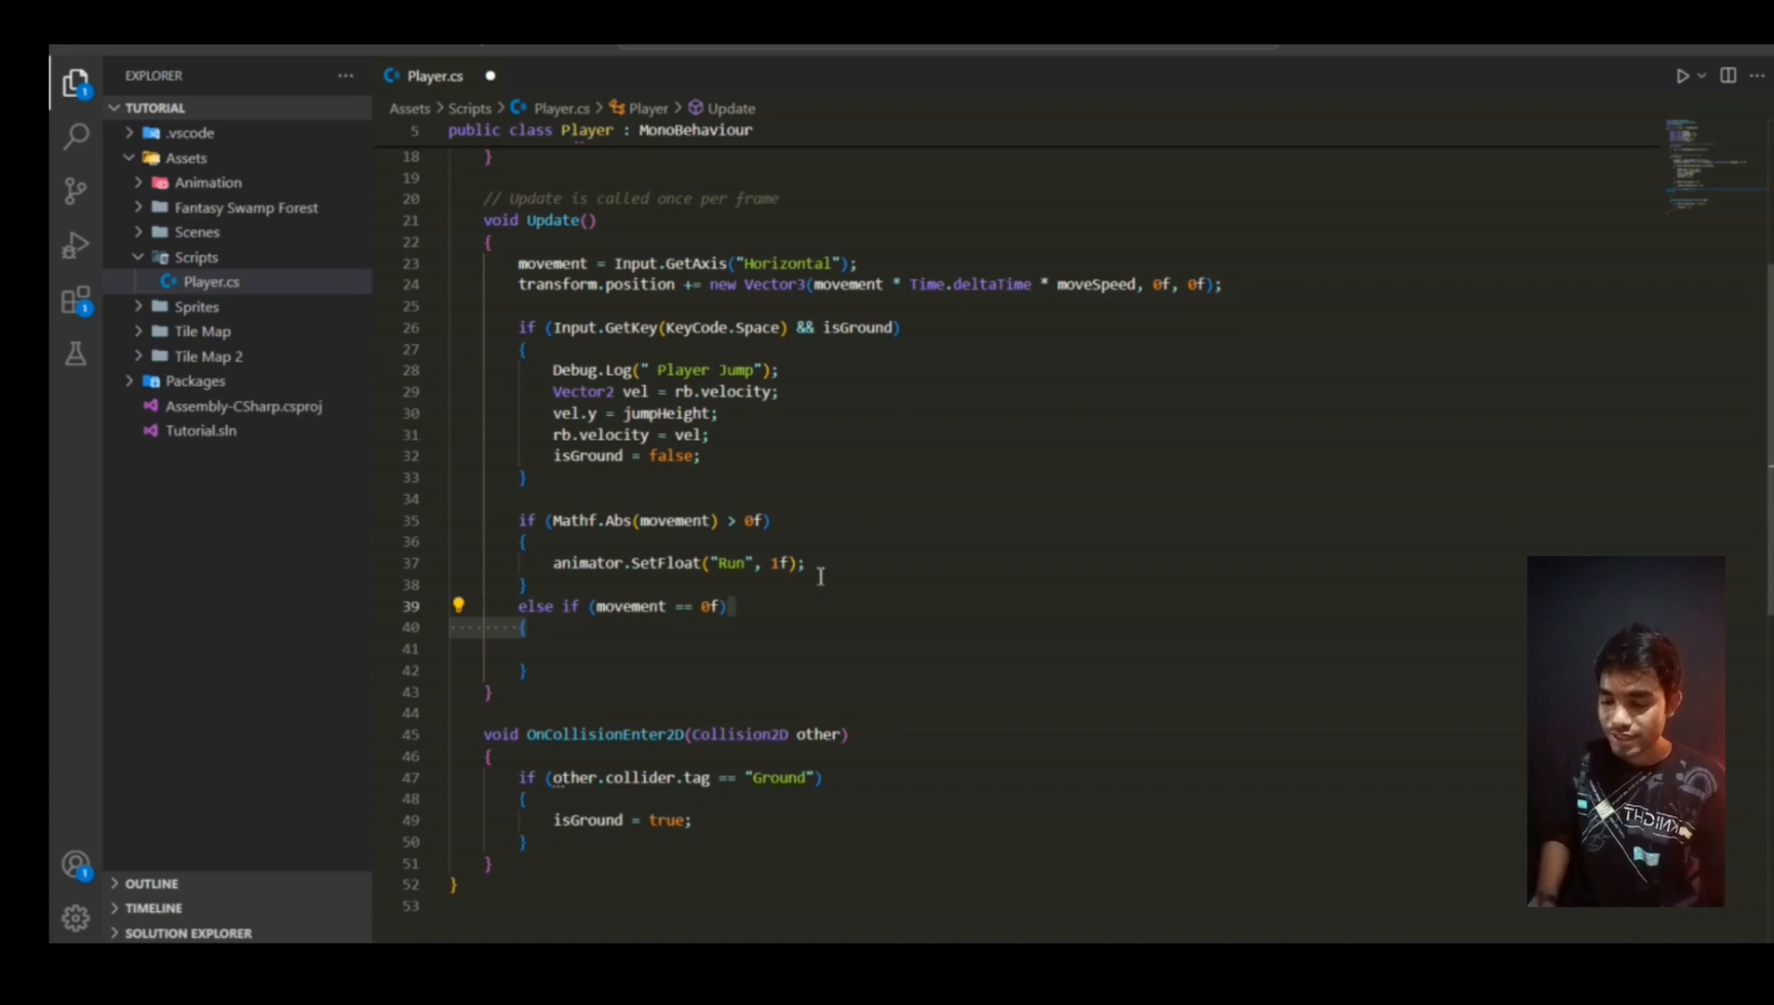
Copy the animator.SetFloat("Run", 1f); line into the body of the else if branch
{"action": "left_click_drag", "start_coordinate": [821, 572], "coordinate": [557, 570]}
{"action": "key", "text": "ctrl+c"}
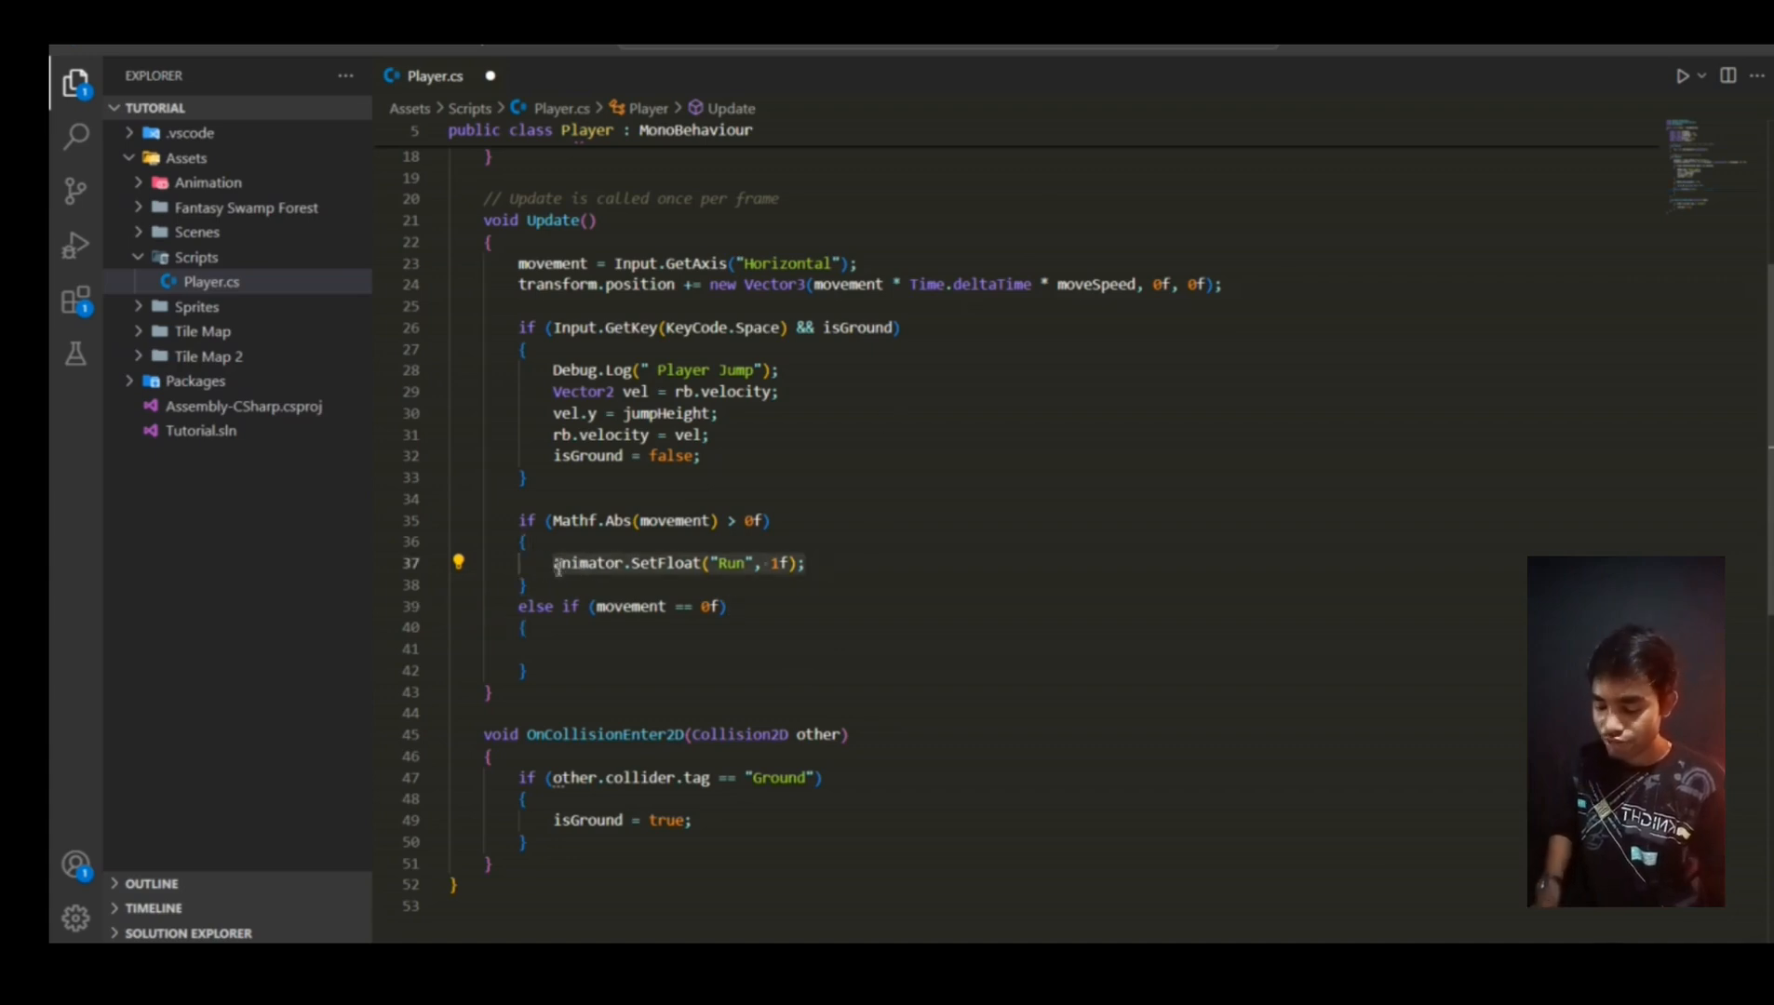
{"action": "left_click", "coordinate": [599, 649]}
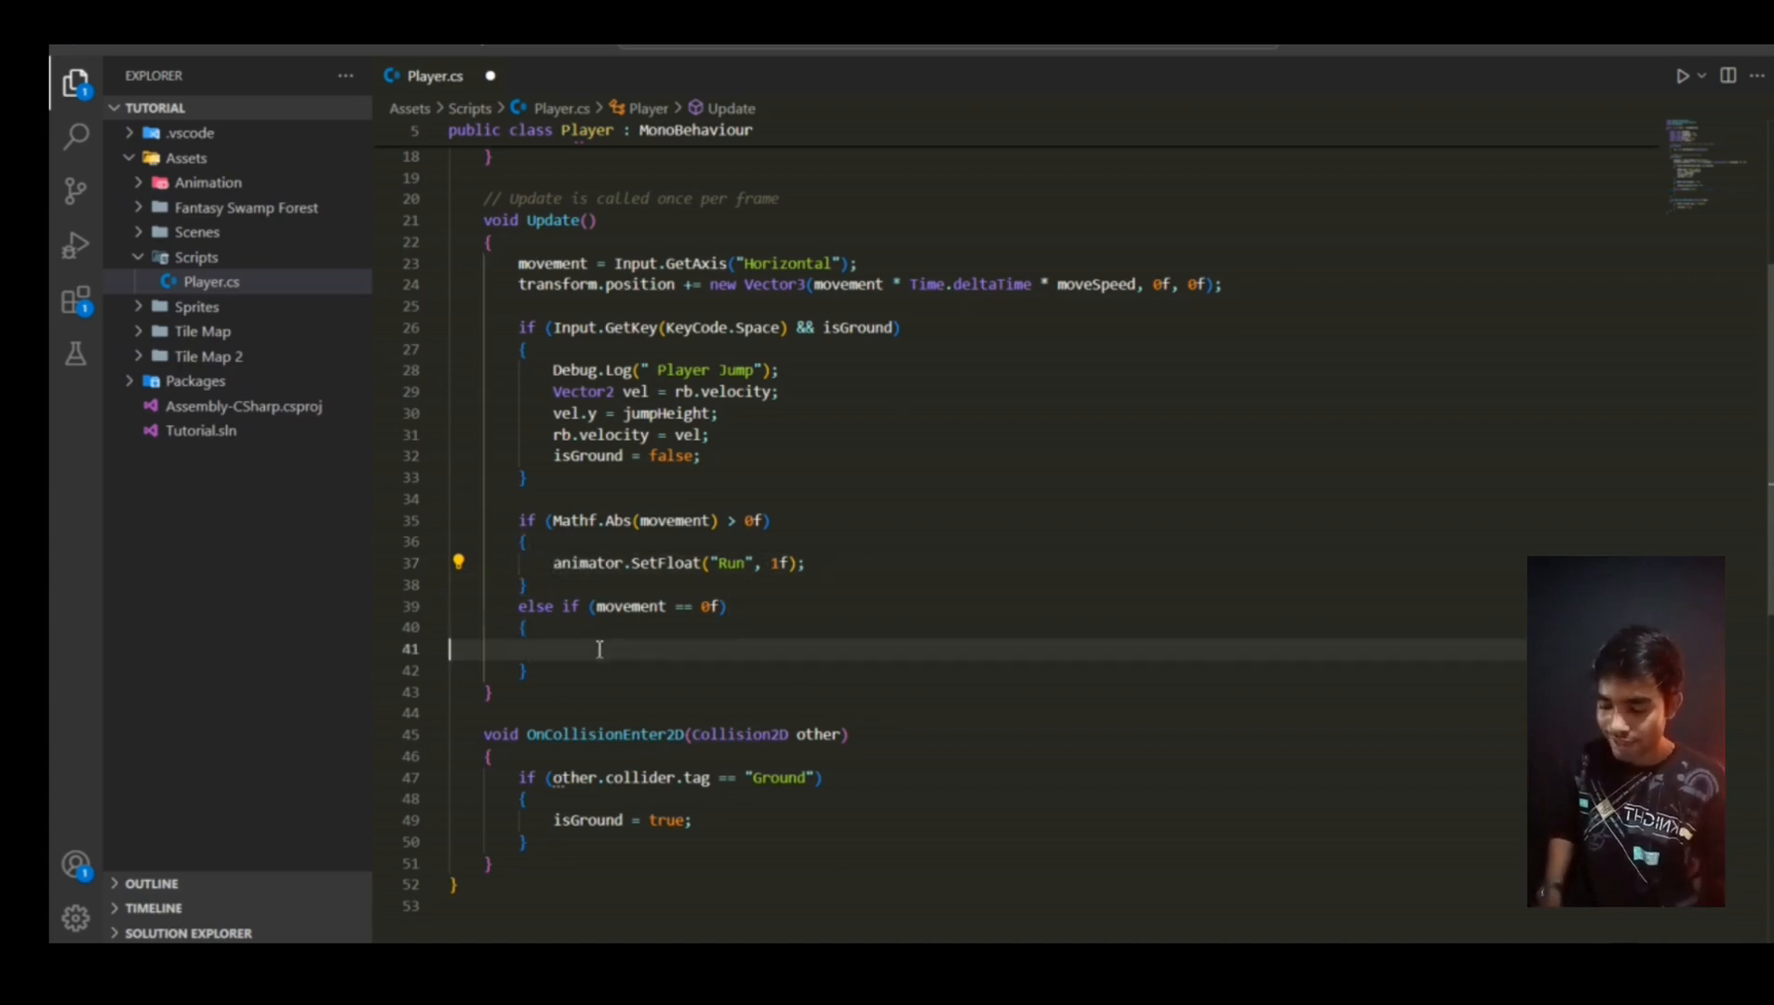
{"action": "key", "text": "ctrl+v"}
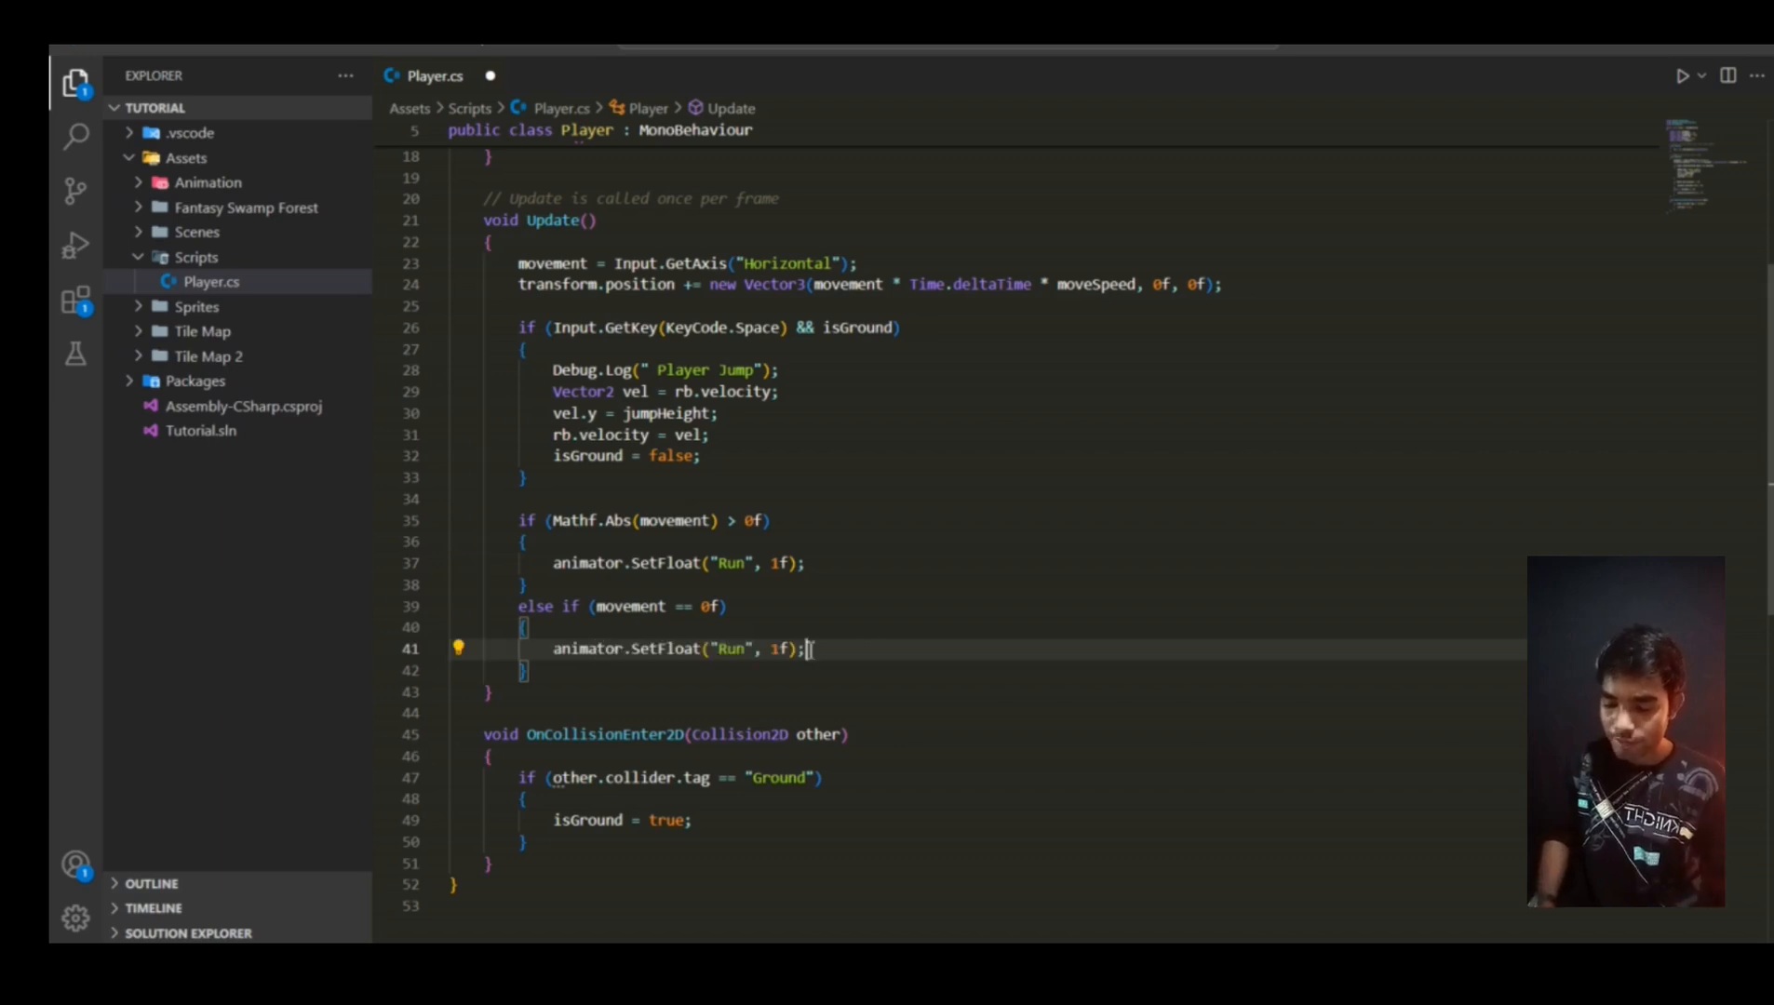
Set the Run value in the else if branch's SetFloat call to 0f and save the Player script
{"action": "left_click", "coordinate": [784, 649]}
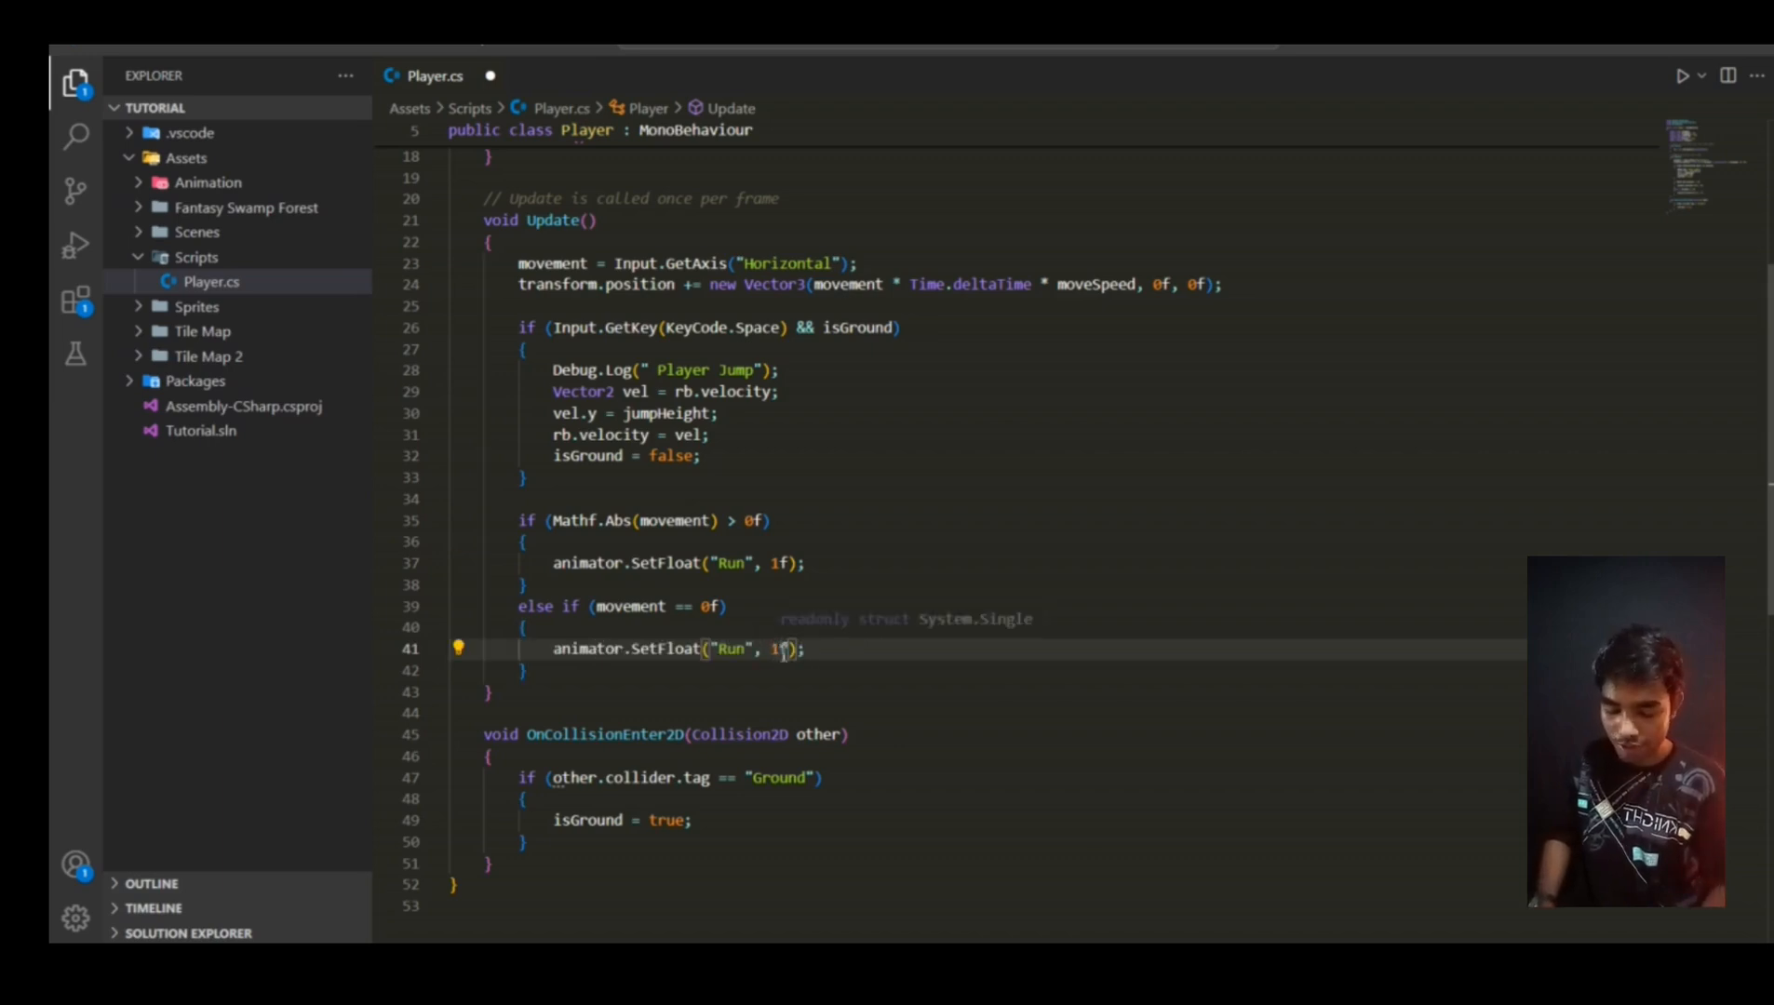
{"action": "key", "text": "BackSpace"}
{"action": "type", "text": "0"}
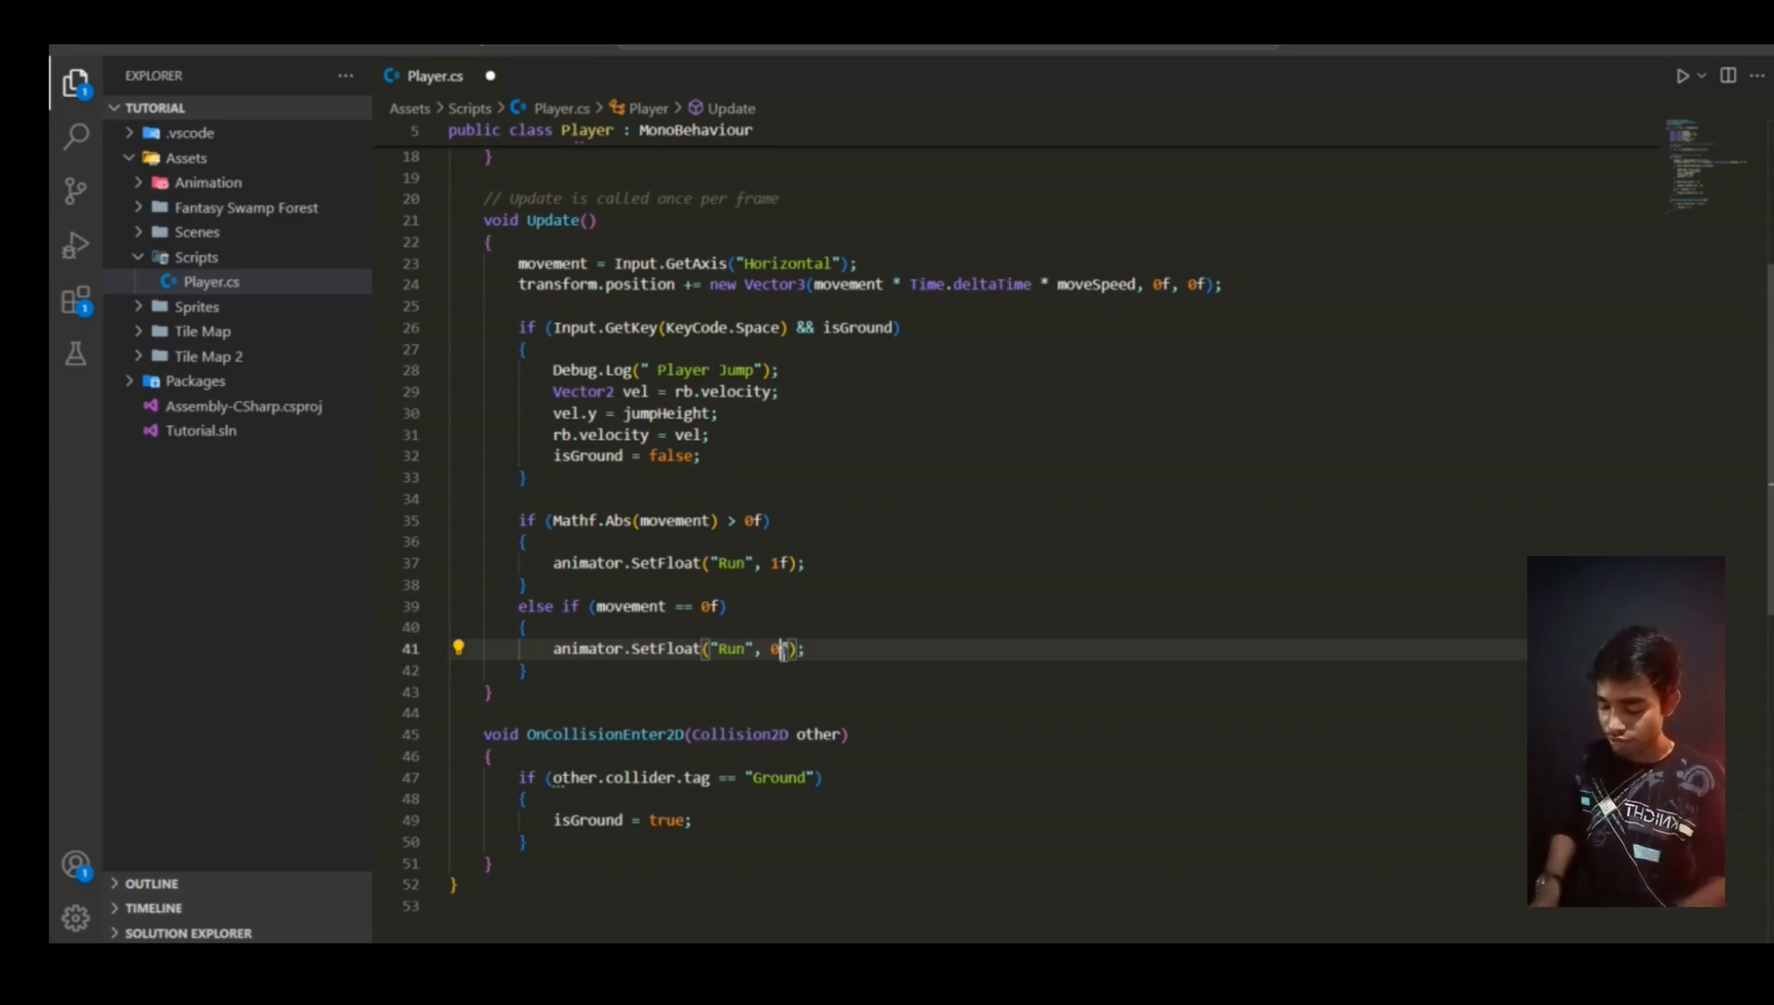
{"action": "key", "text": "ctrl+s"}
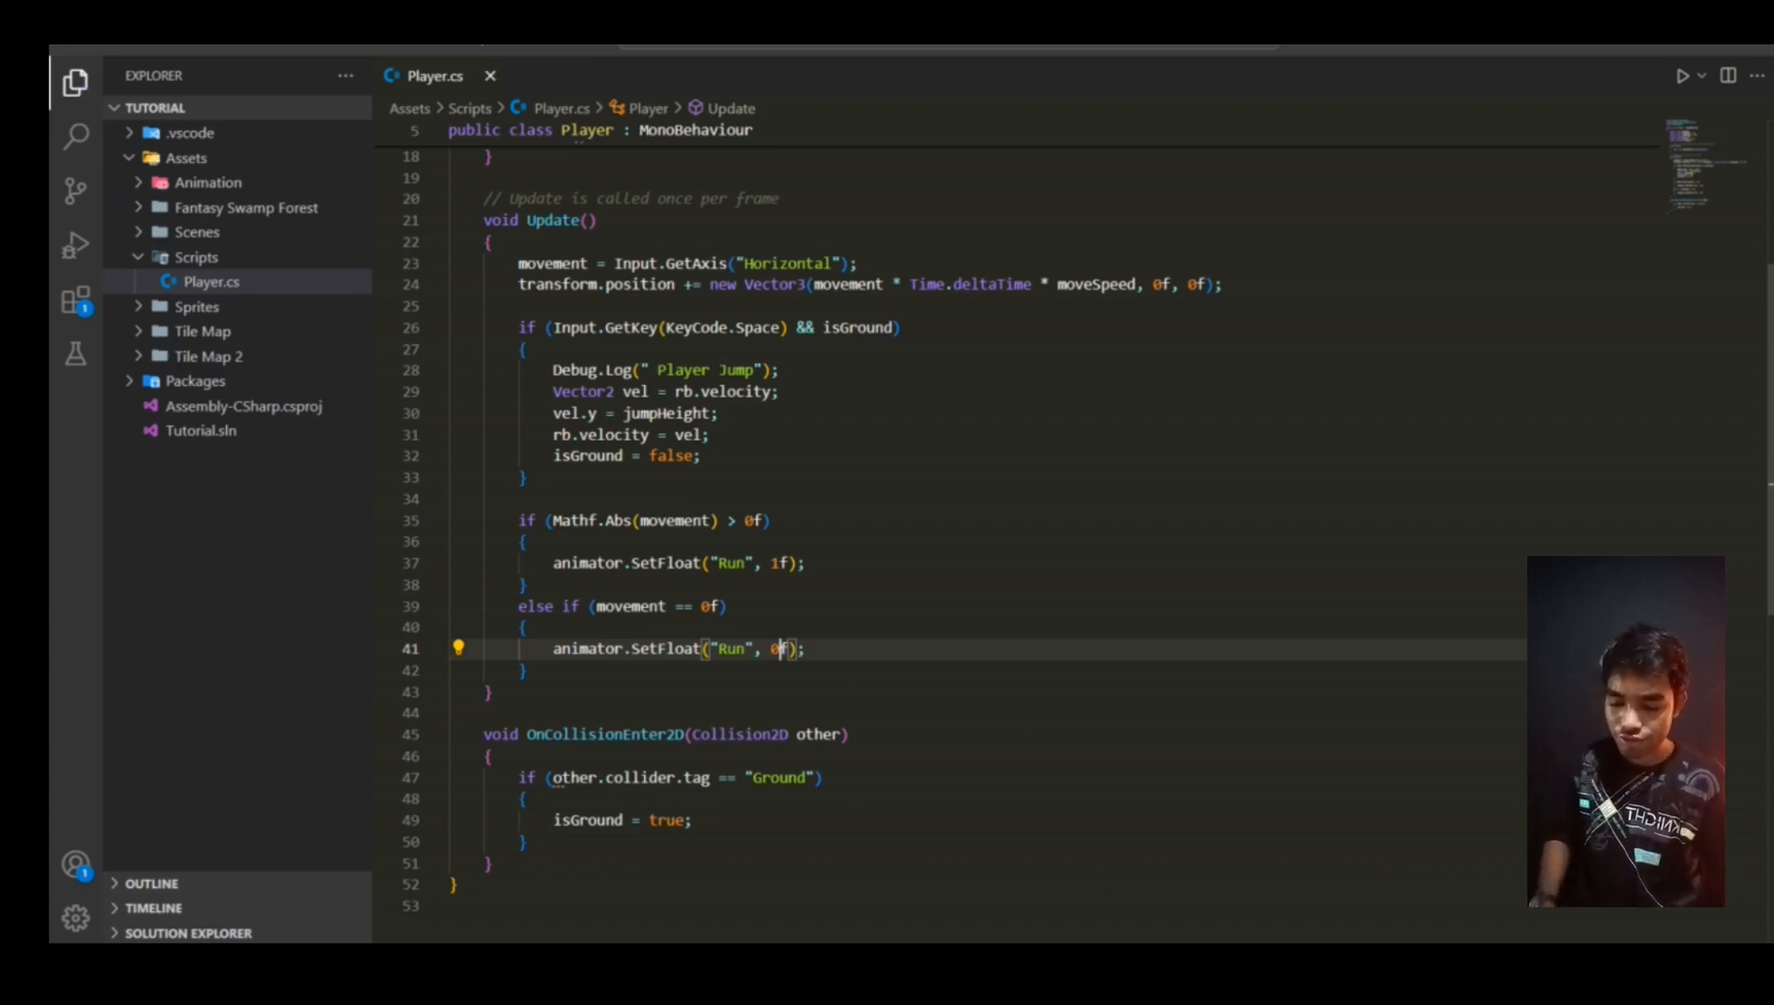
Switch to Unity and play the scene, moving the Player right and left to check the Run parameter and the active Animator state
{"action": "key", "text": "alt+Tab"}
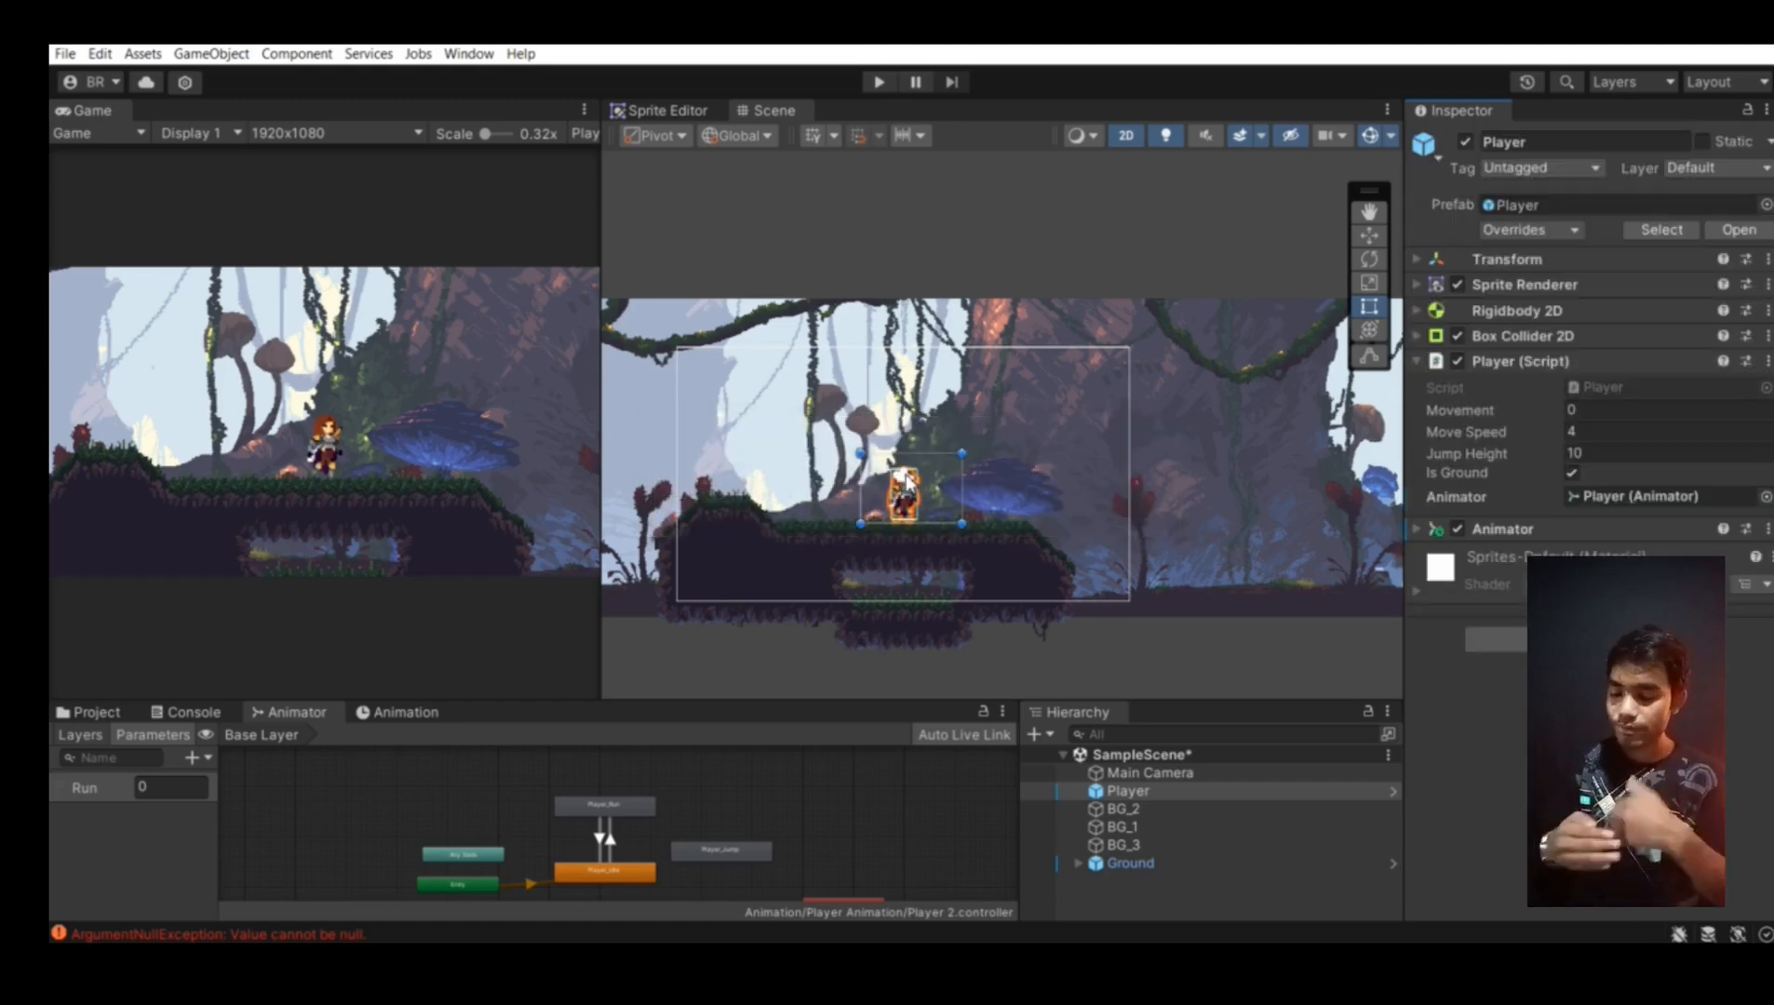
{"action": "left_click", "coordinate": [879, 82]}
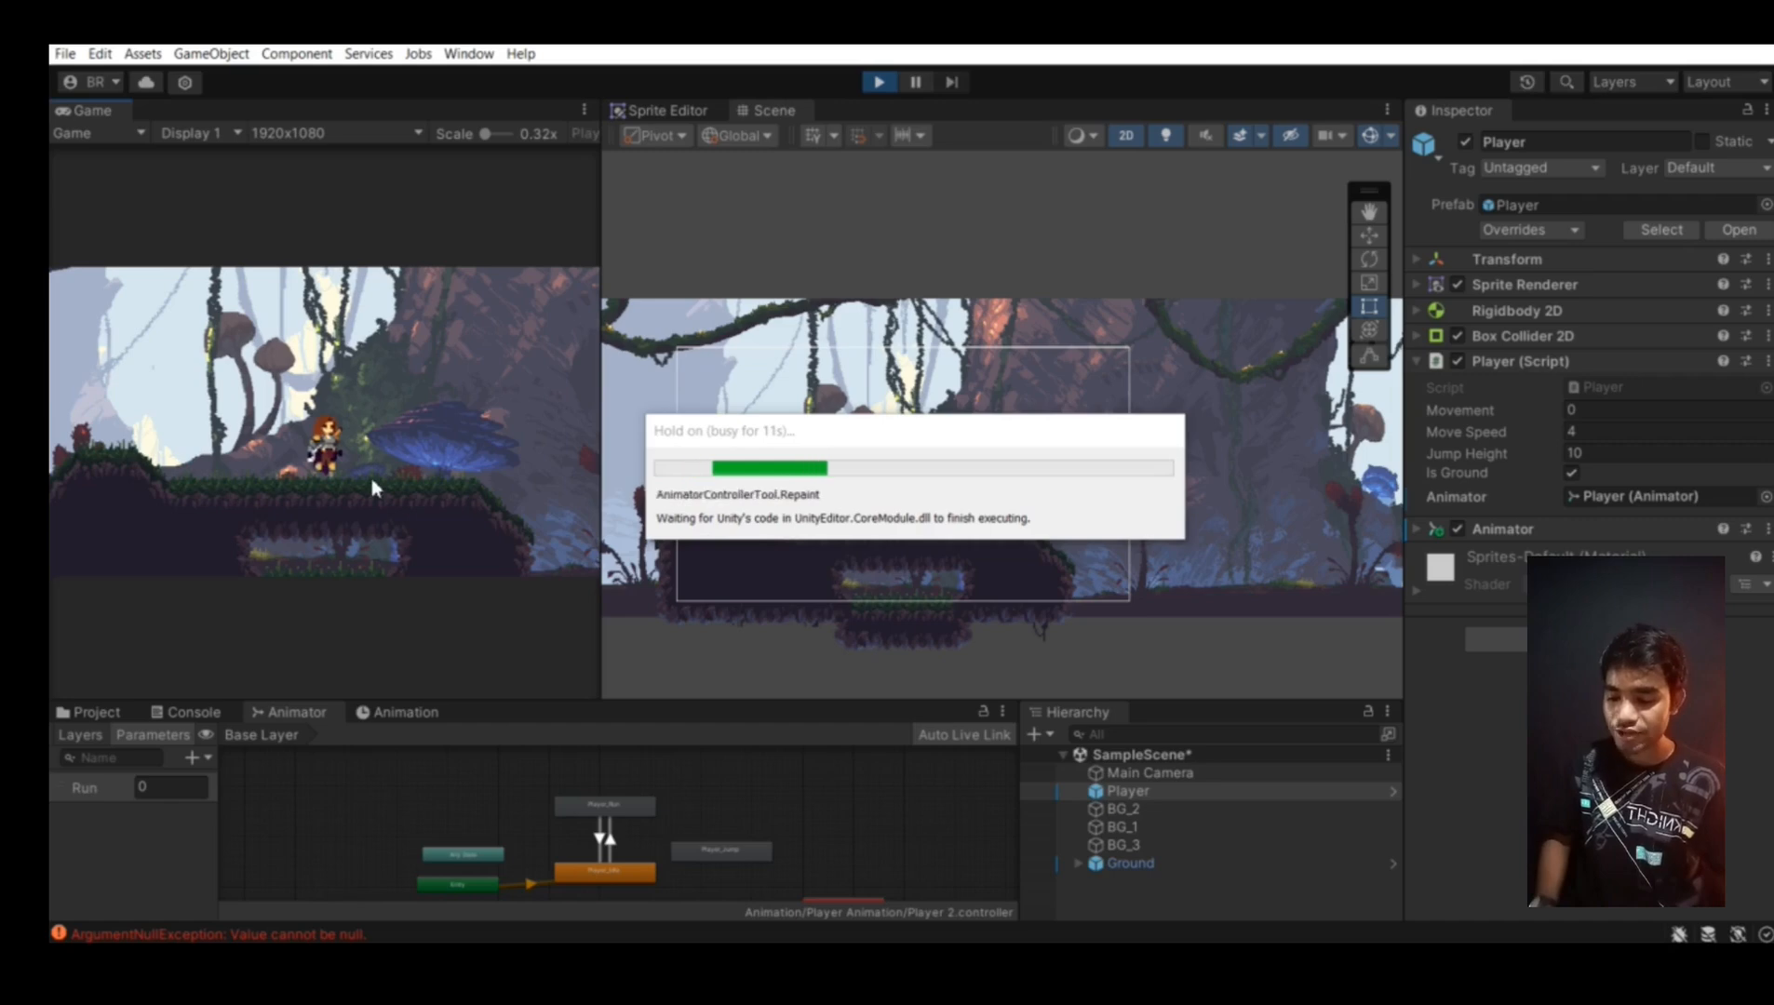
{"action": "key", "text": "d"}
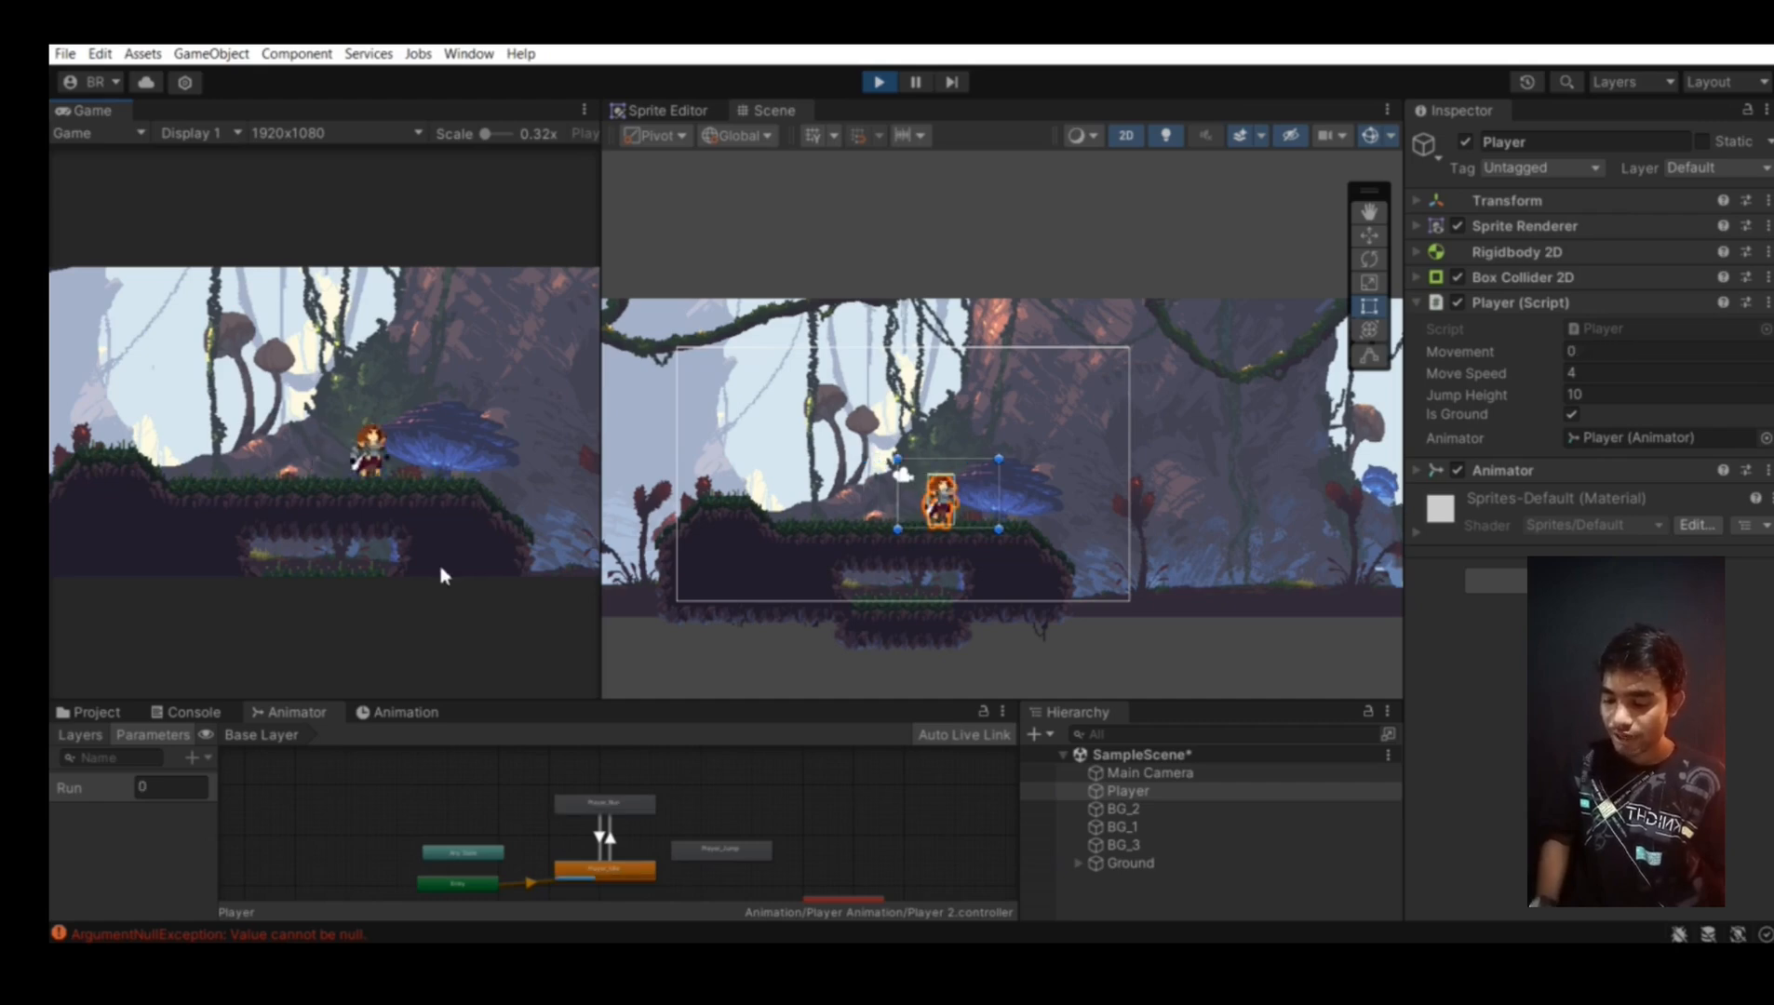
{"action": "scroll", "coordinate": [606, 855], "scroll_direction": "up", "scroll_amount": 4}
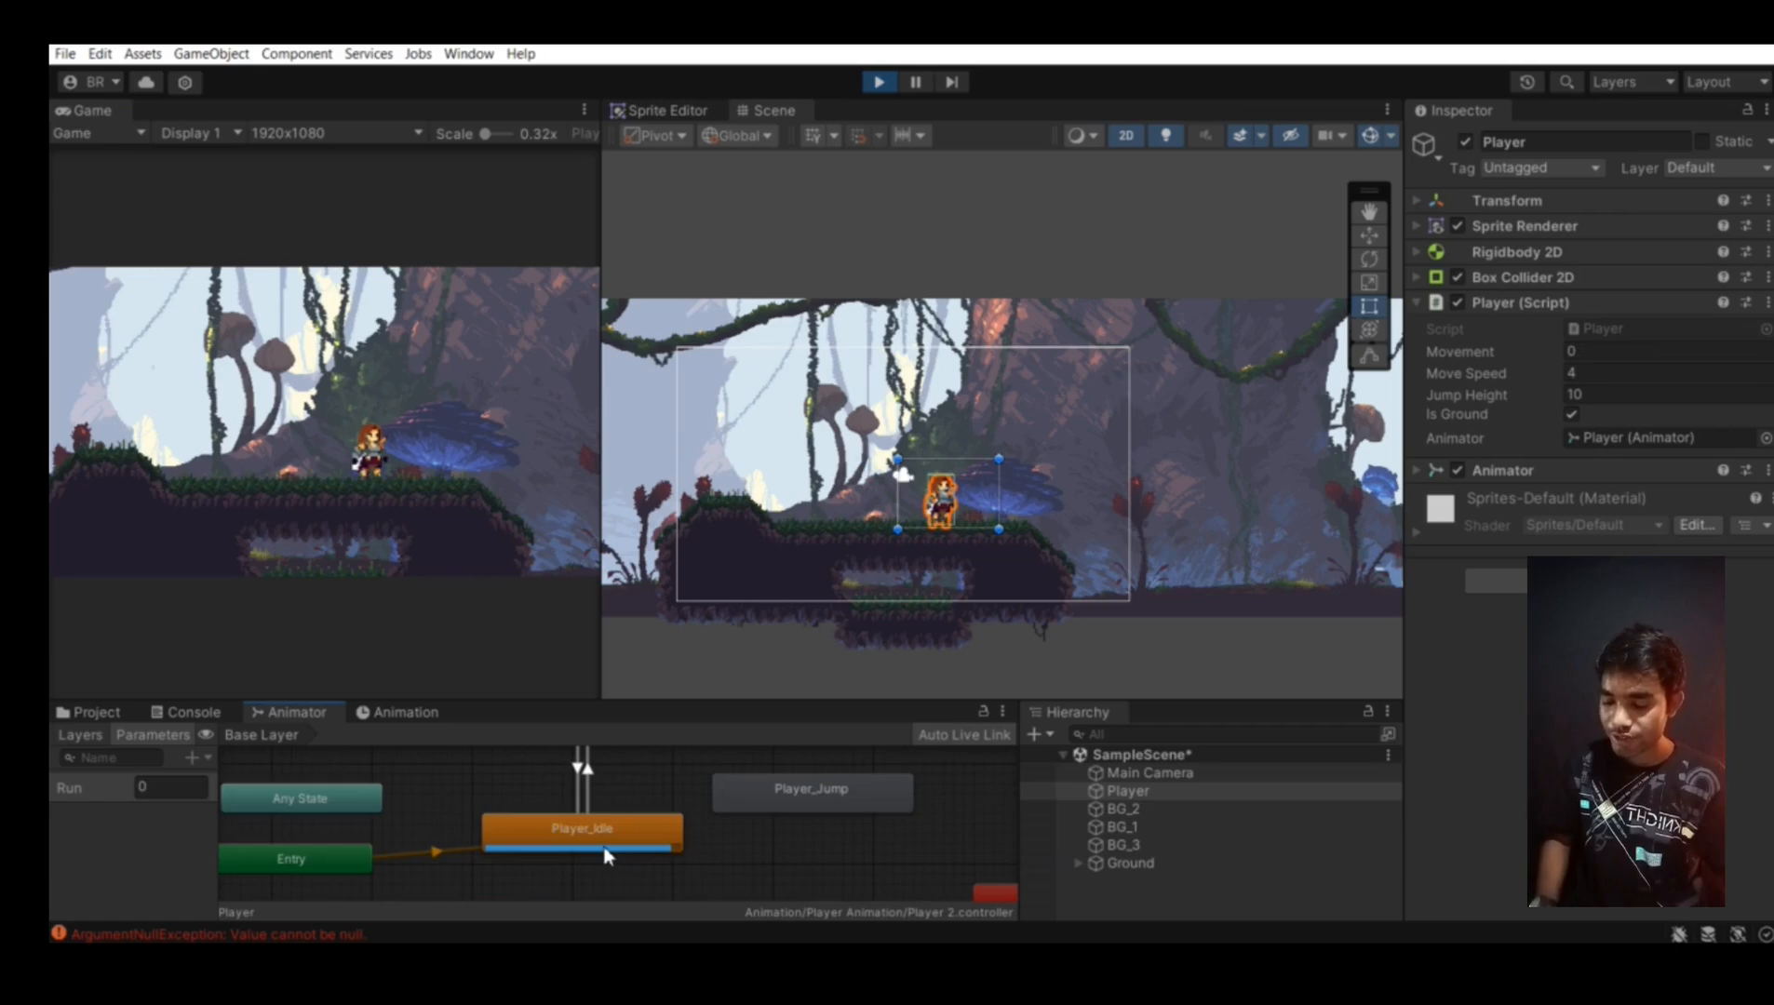
{"action": "scroll", "coordinate": [606, 855], "scroll_direction": "down", "scroll_amount": 4}
{"action": "key", "text": "a"}
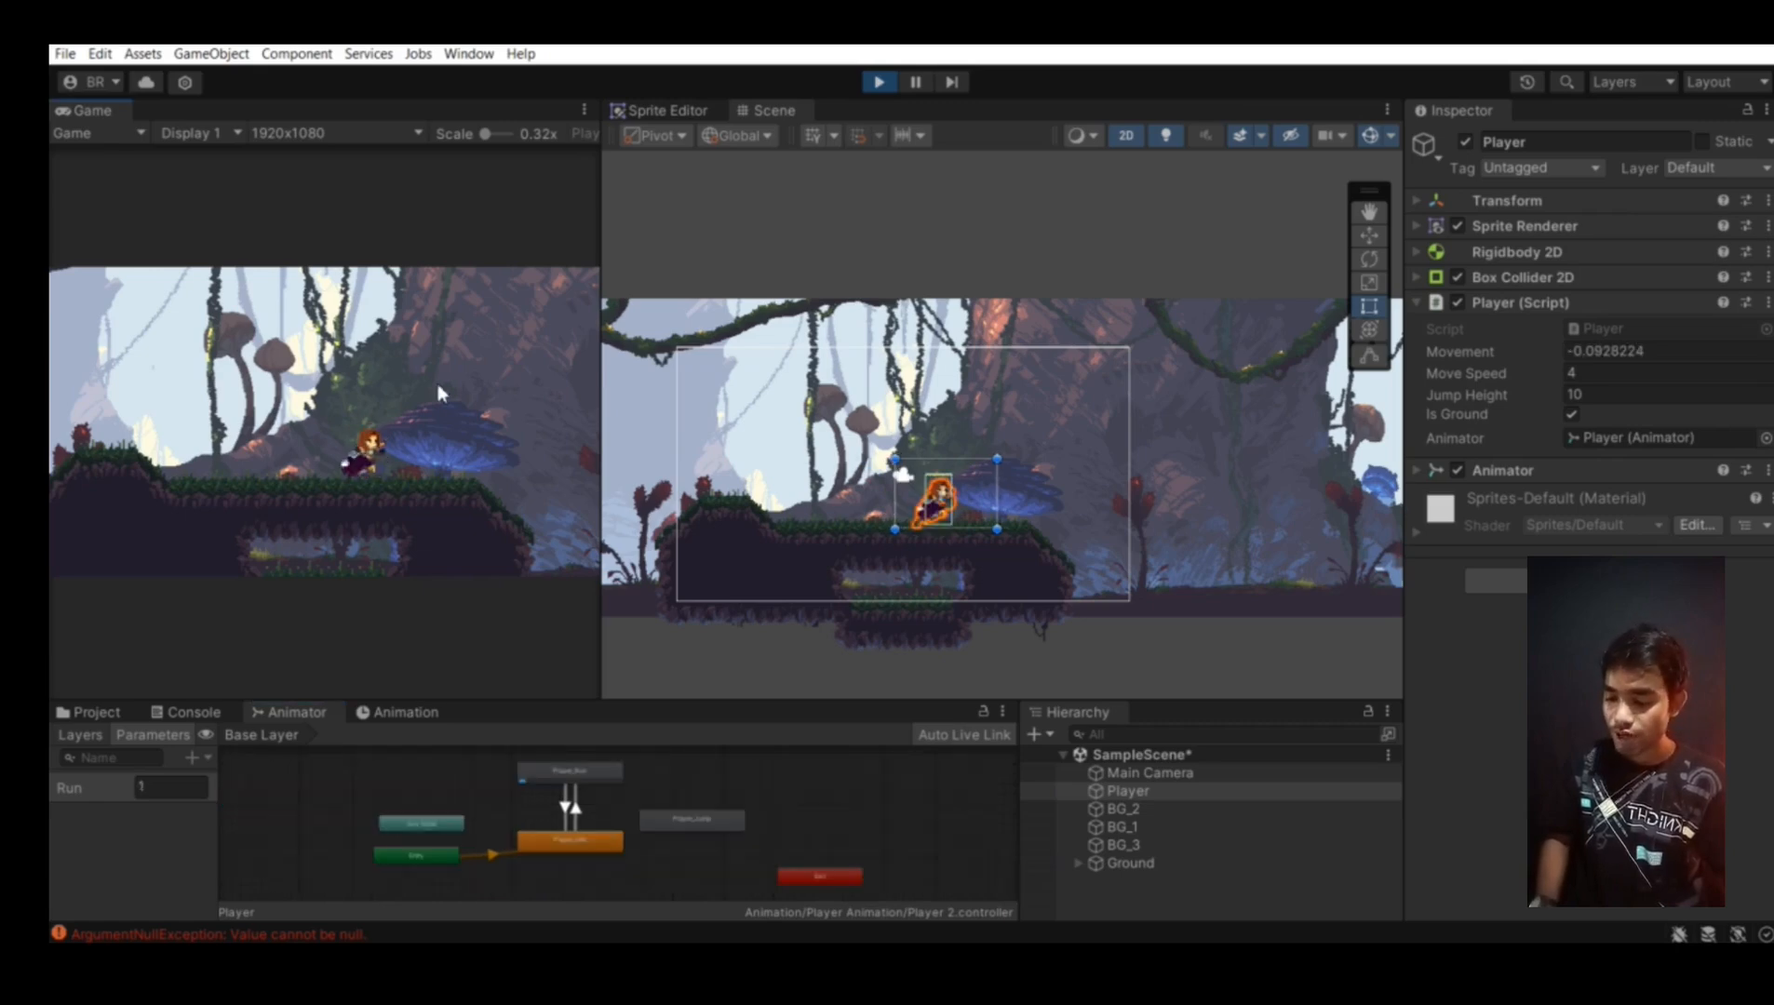
{"action": "scroll", "coordinate": [561, 884], "scroll_direction": "up", "scroll_amount": 2}
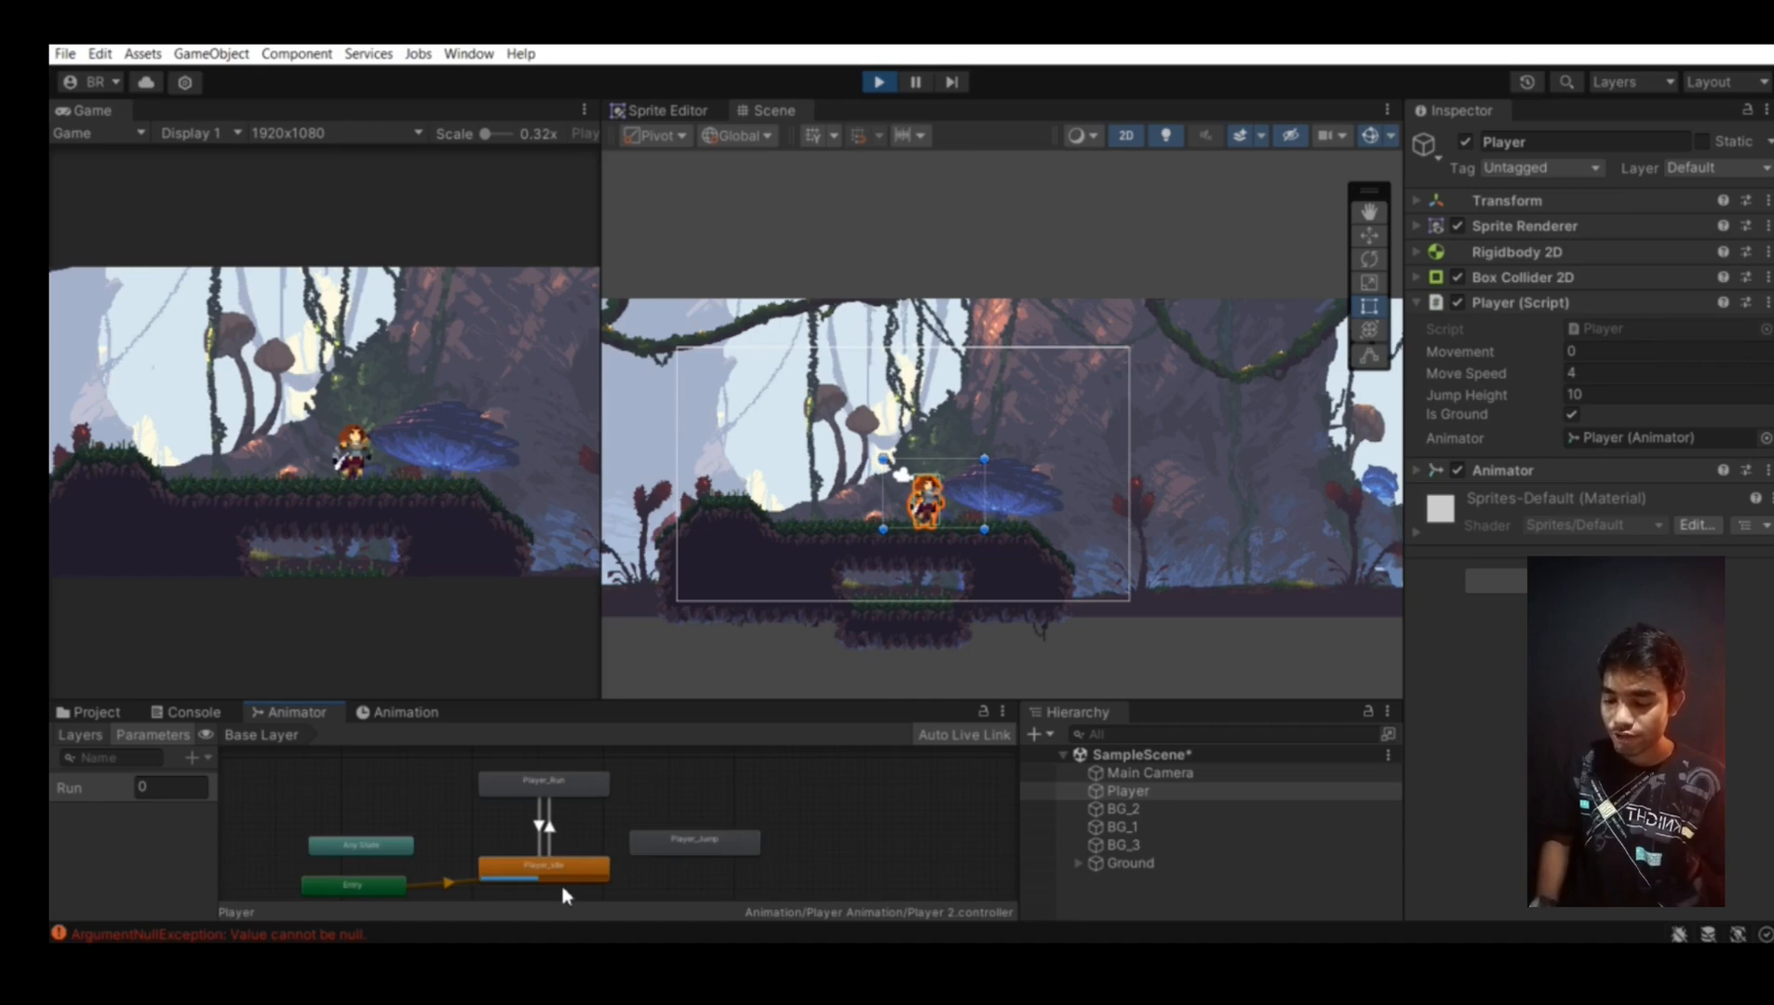
{"action": "scroll", "coordinate": [563, 886], "scroll_direction": "down", "scroll_amount": 2}
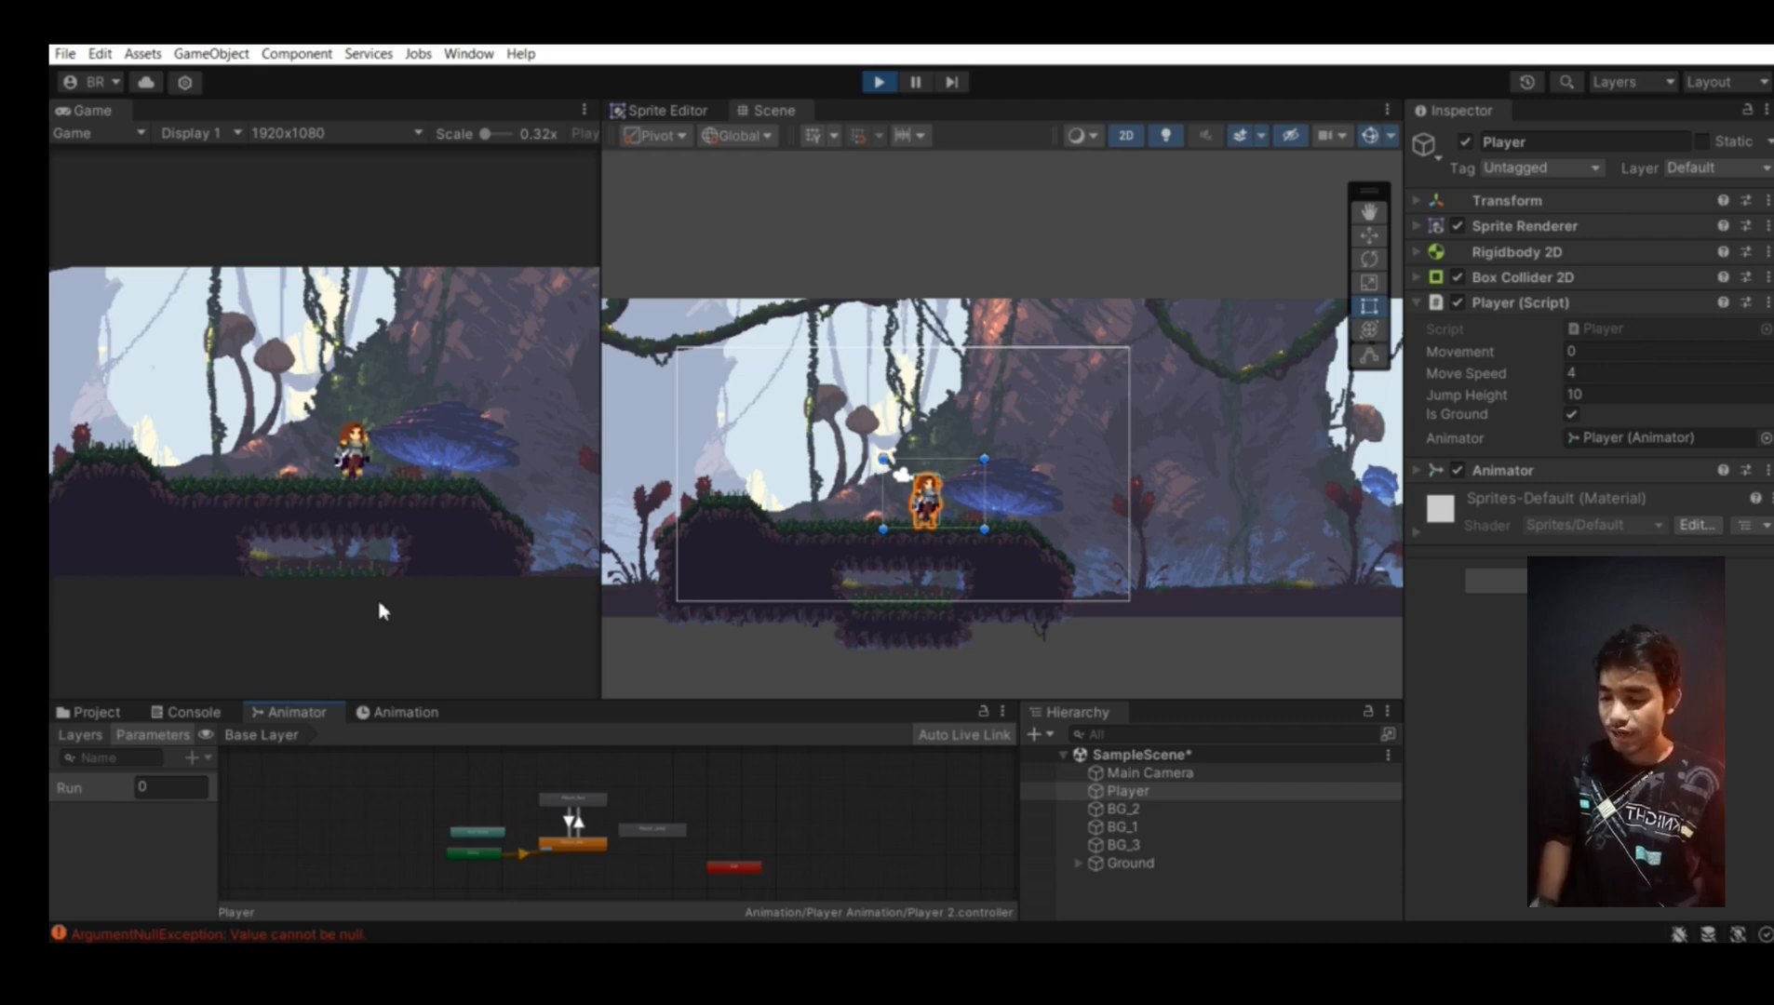
Test running left and right again in the playing scene, then make the Player jump to check its animation
{"action": "key", "text": "a"}
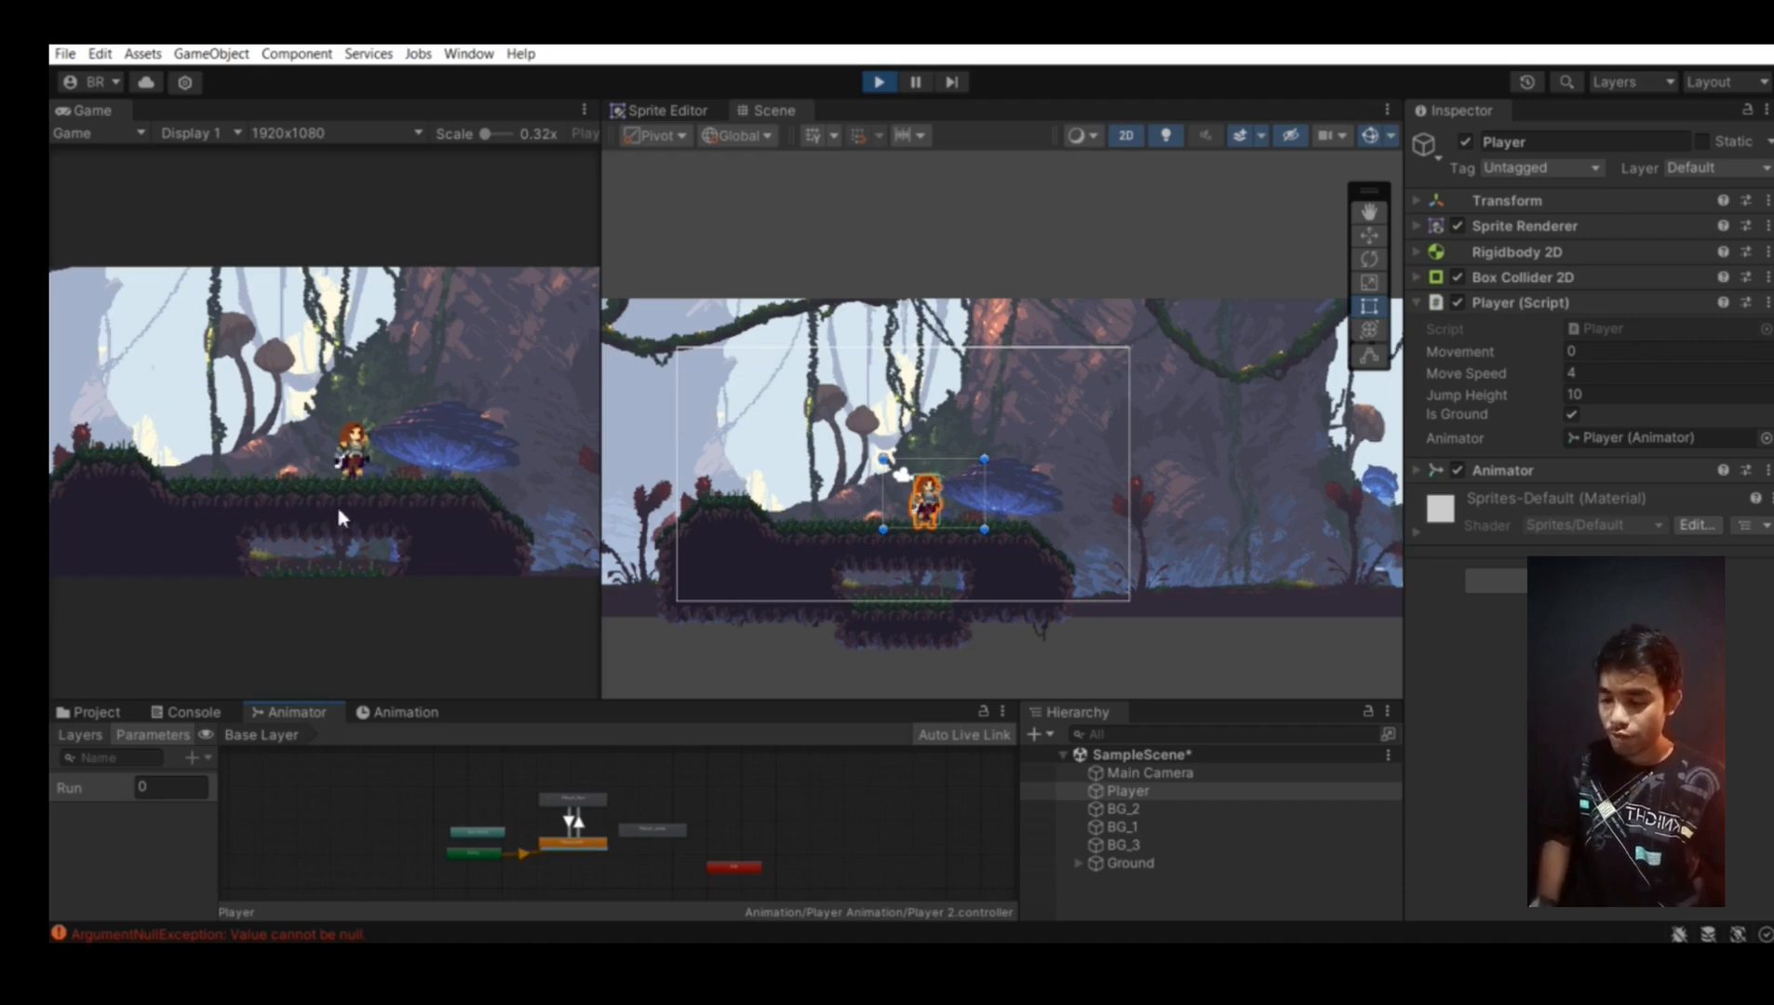
{"action": "key", "text": "d"}
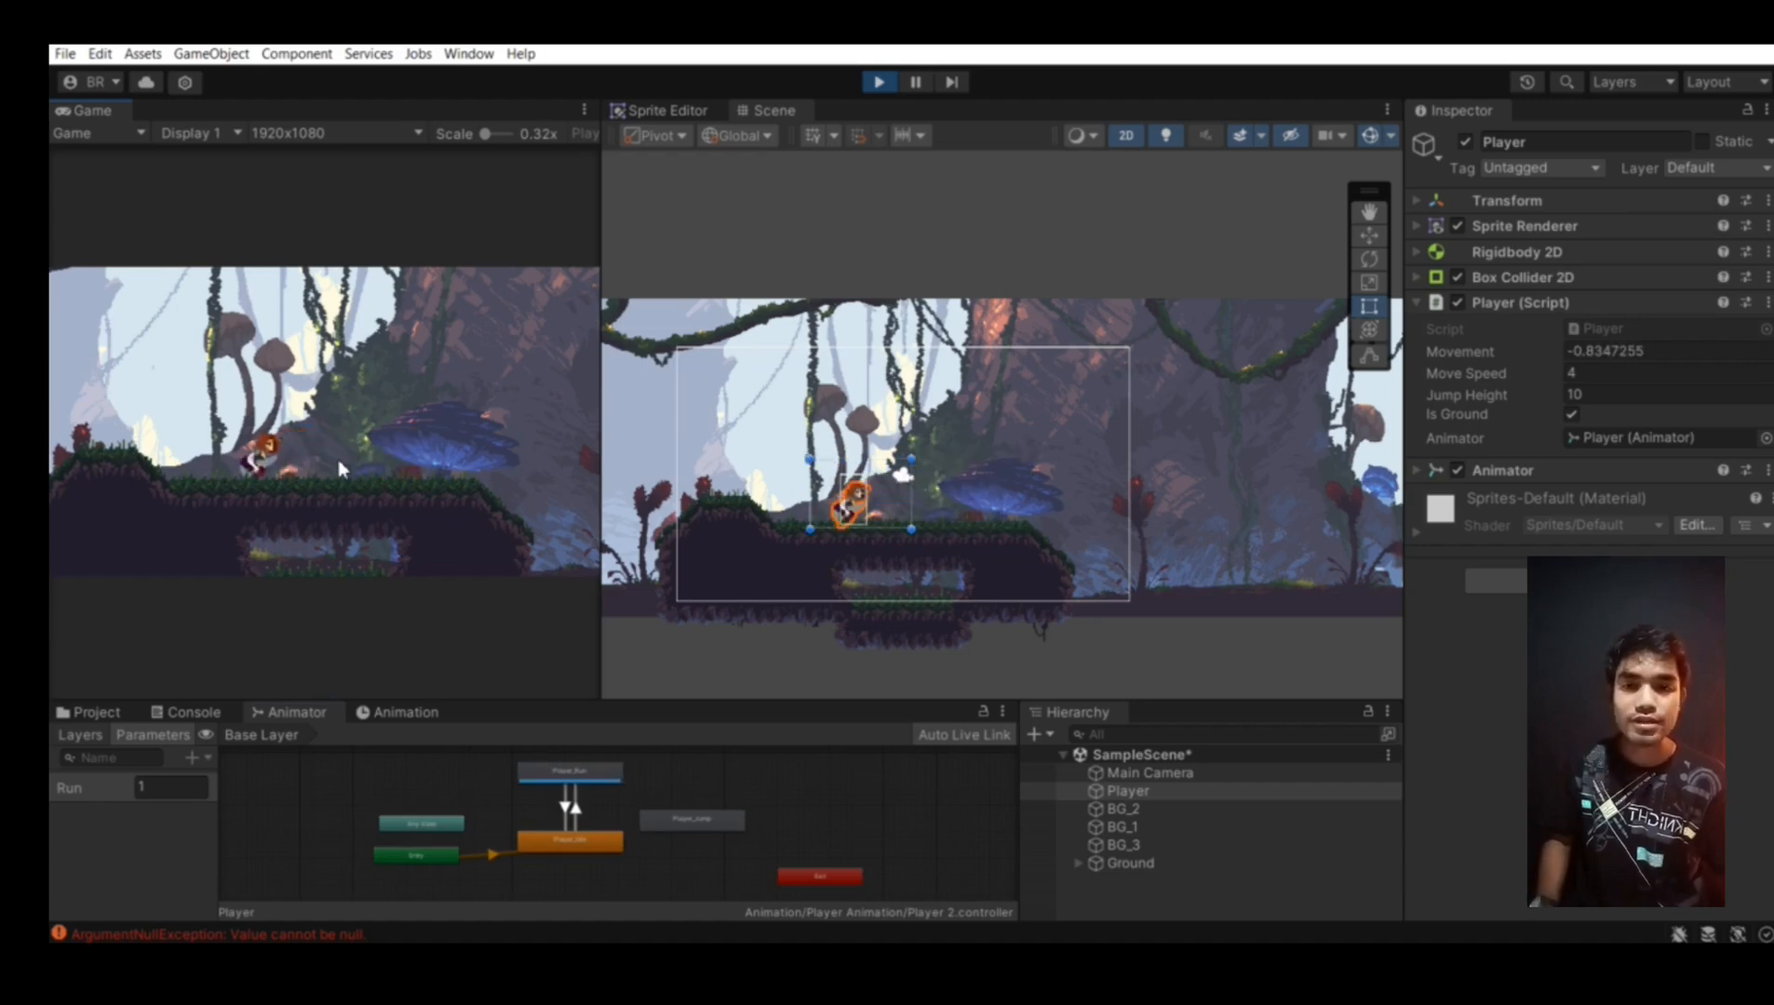
{"action": "key", "text": "d"}
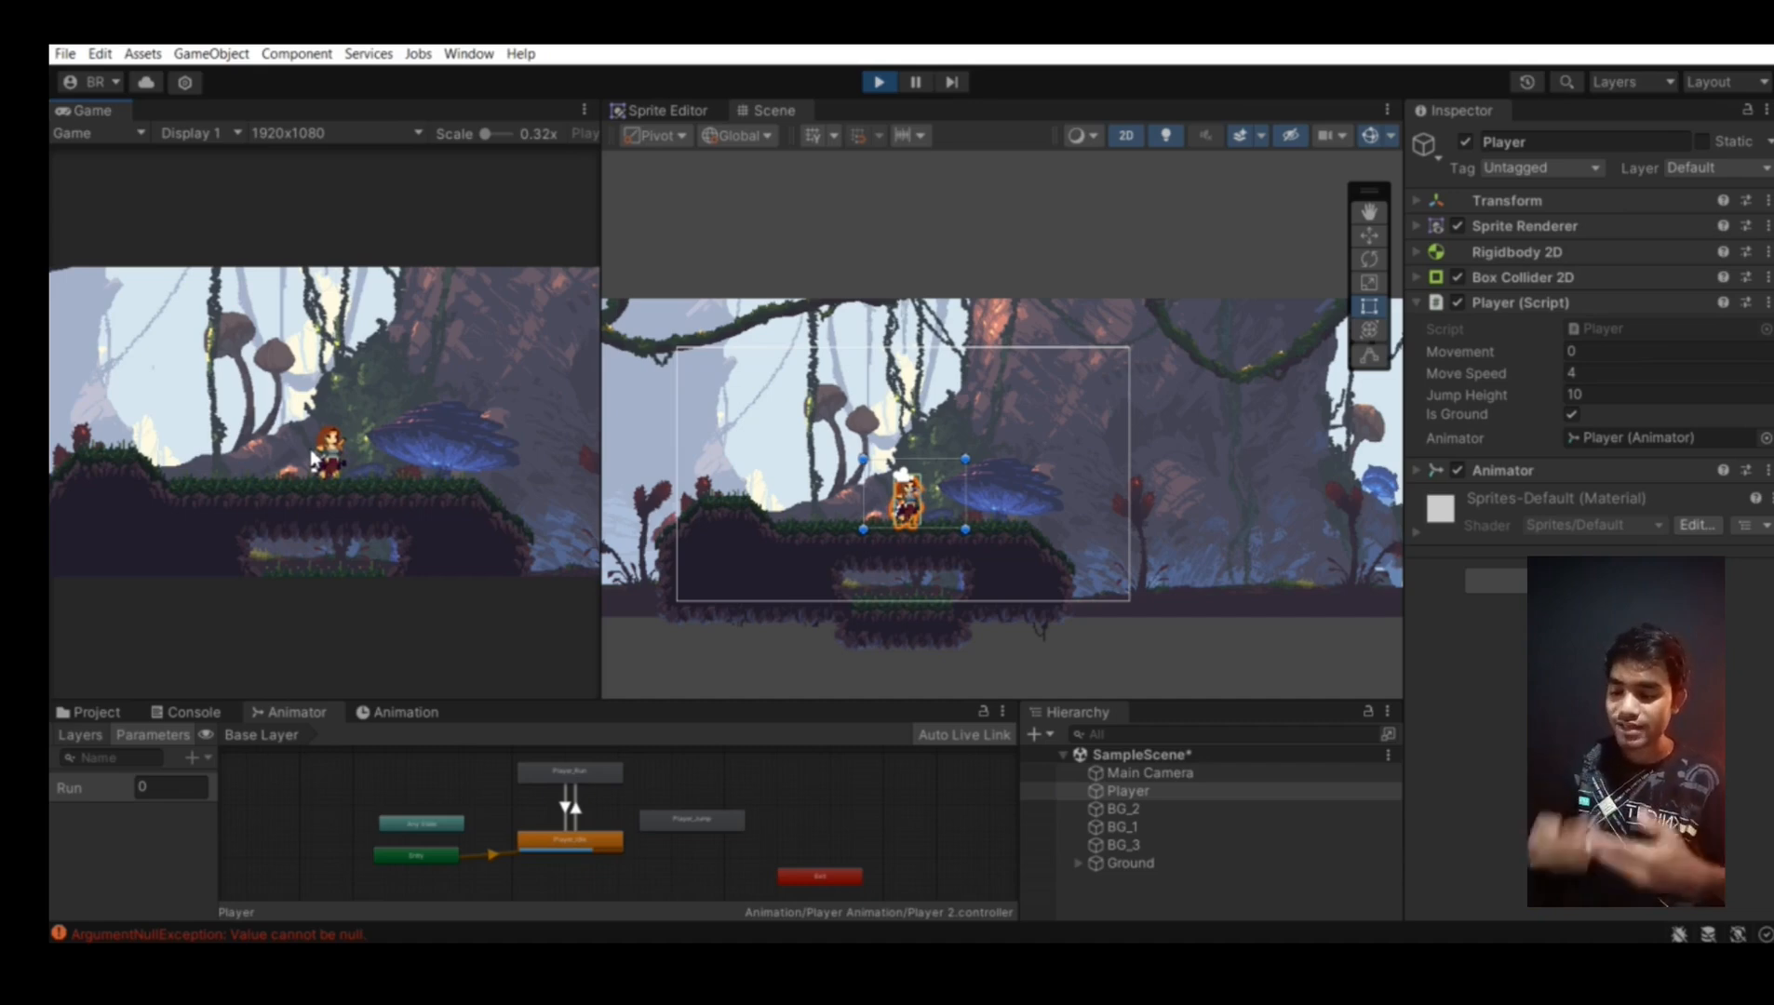
{"action": "key", "text": "space"}
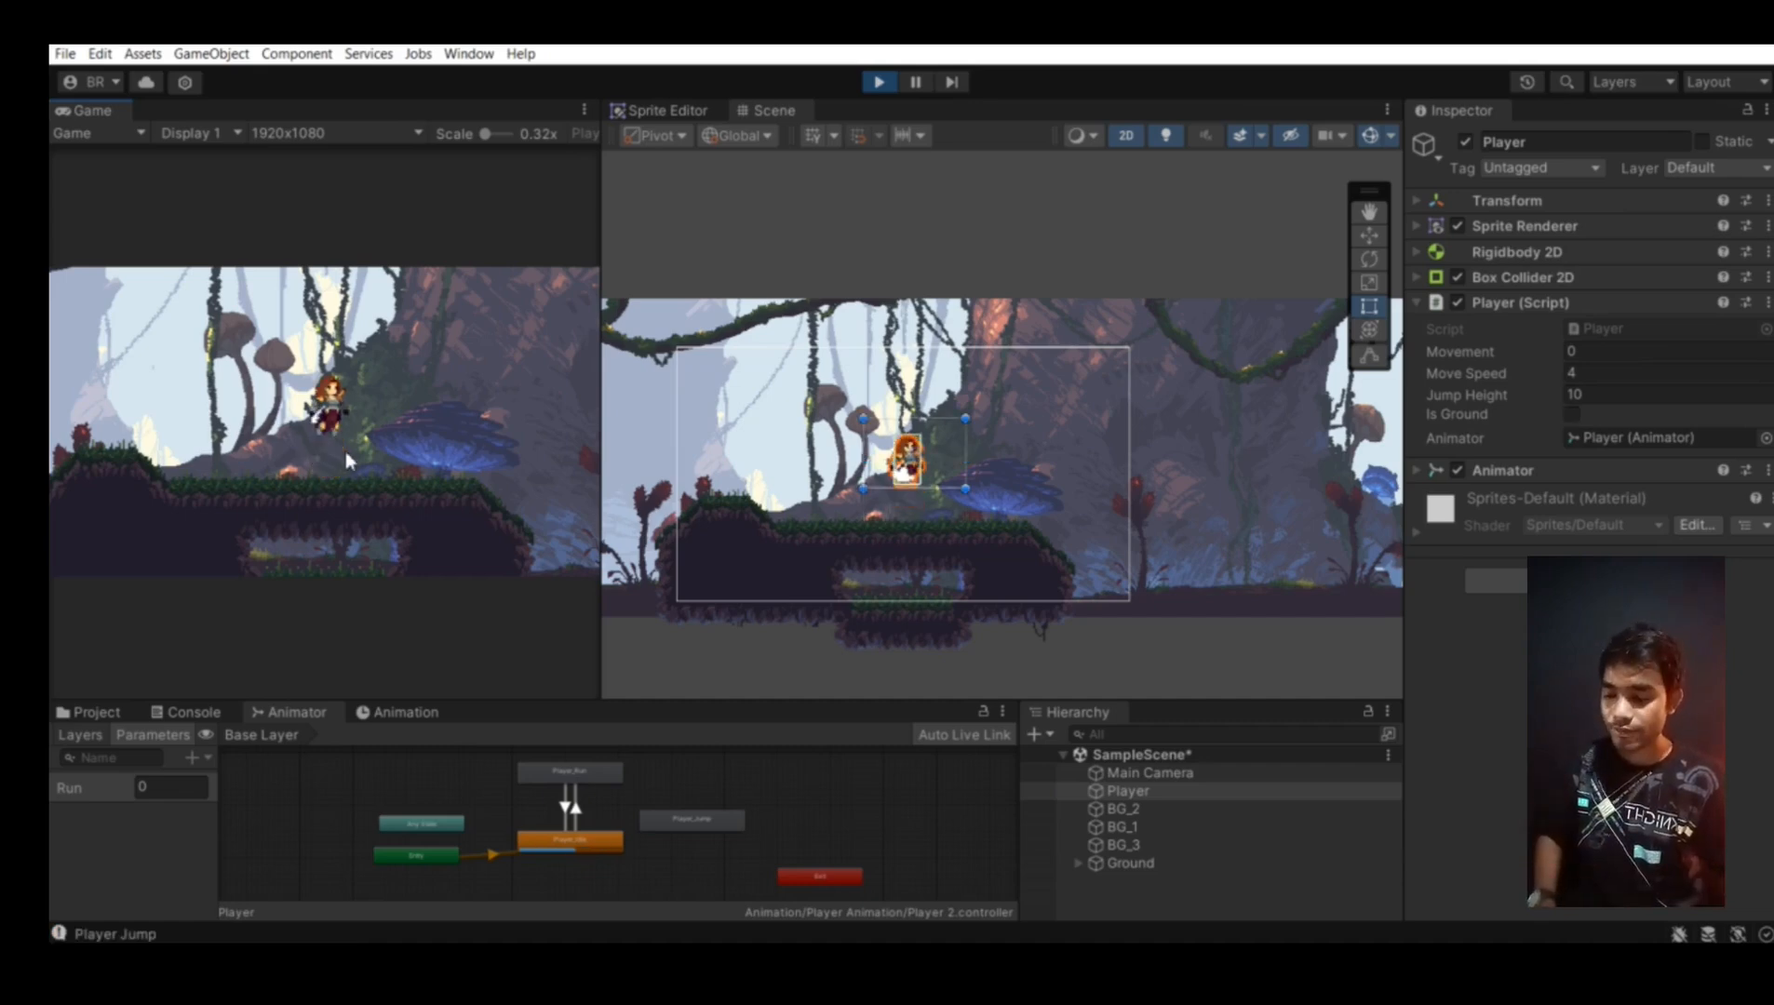